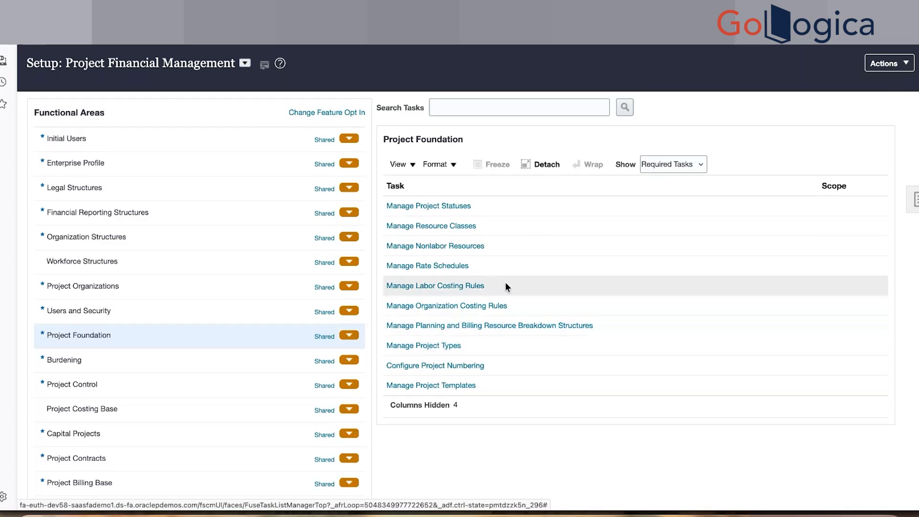
Step: Review the required setup tasks listed for the Project Foundation functional area
scroll(515, 275, up, 5)
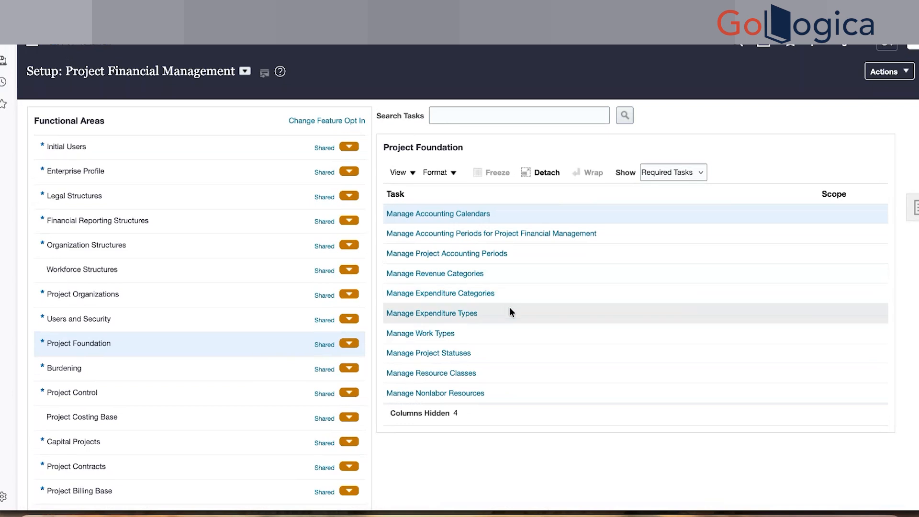
scroll(511, 308, down, 2)
scroll(511, 310, up, 2)
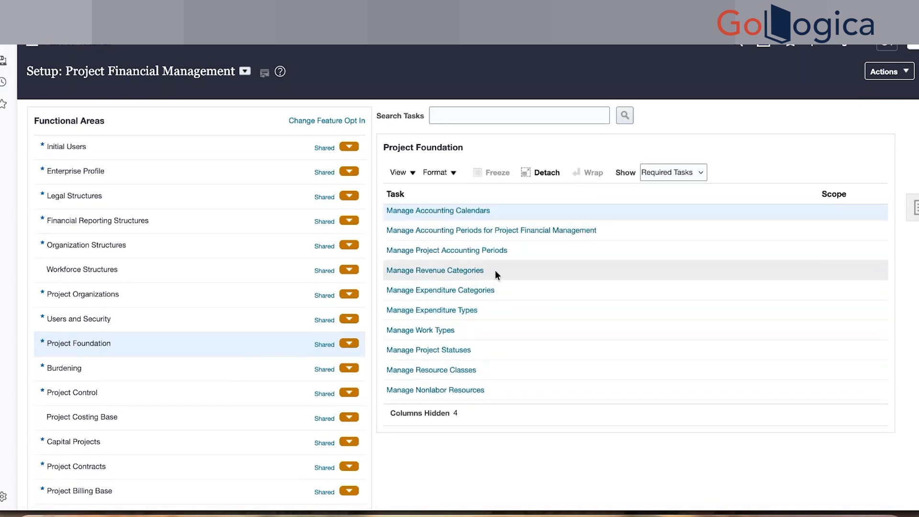
scroll(495, 270, up, 1)
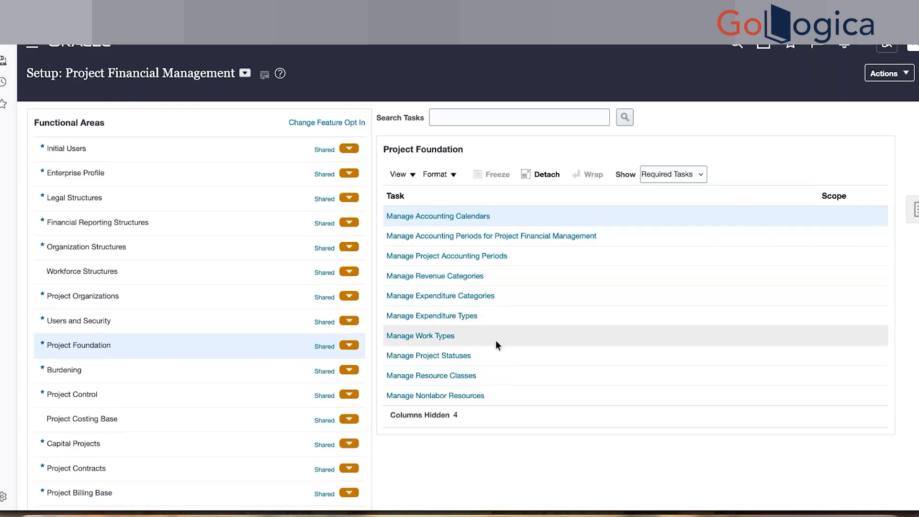
scroll(497, 345, down, 1)
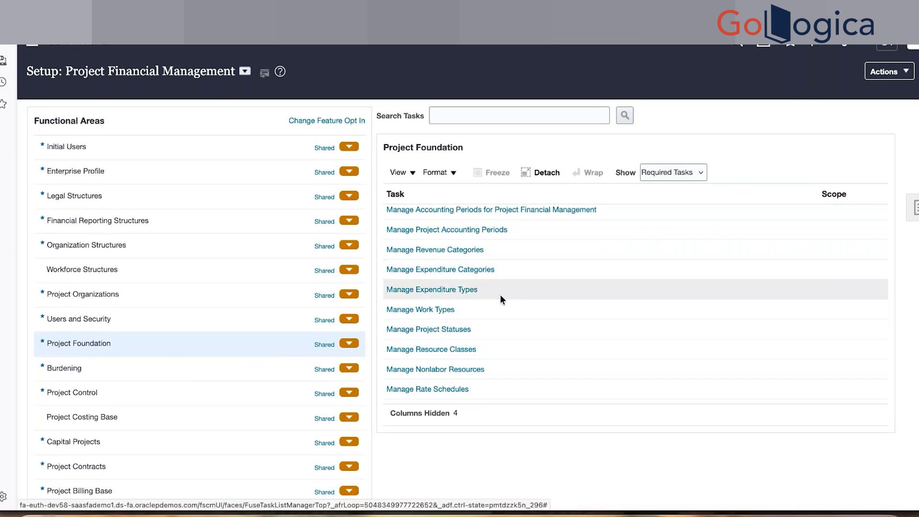
scroll(513, 300, down, 3)
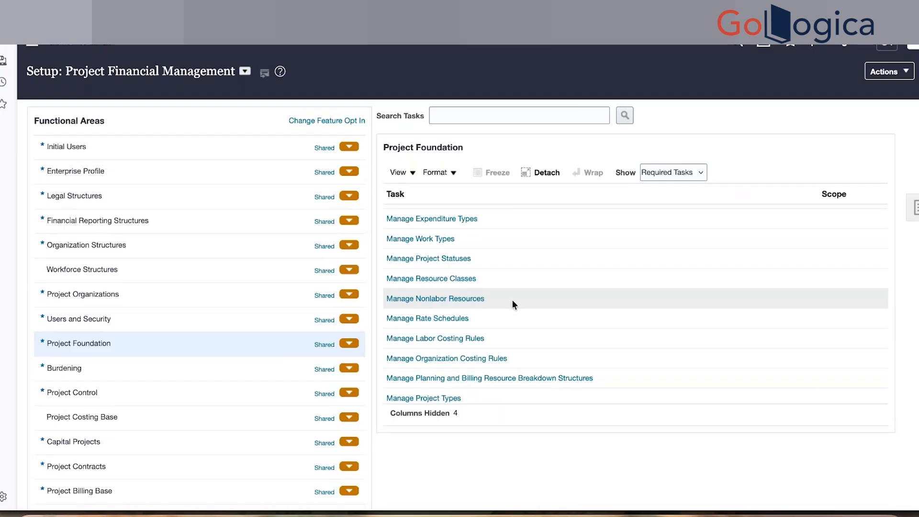
scroll(512, 300, up, 4)
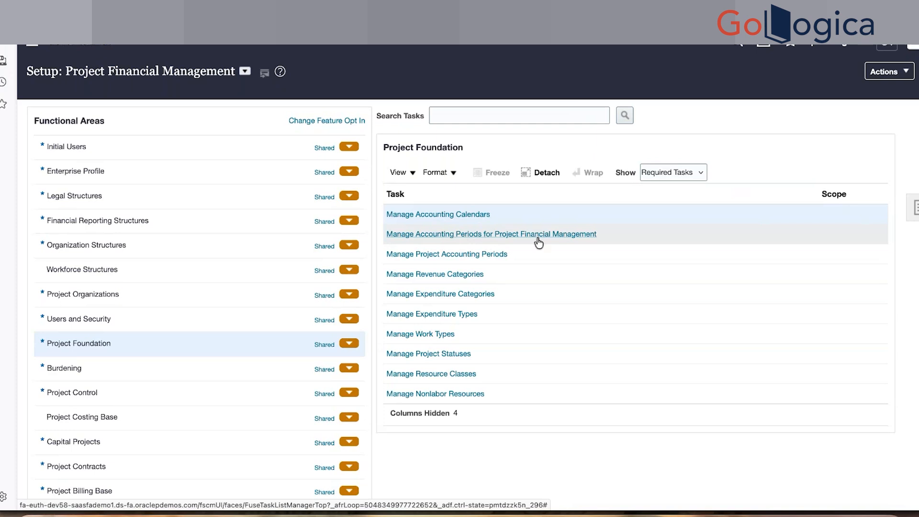
Step: Open the Manage Revenue Categories task, review the PJF_REVENUE_CATEGORY lookup codes, and leave the page without saving
click(476, 281)
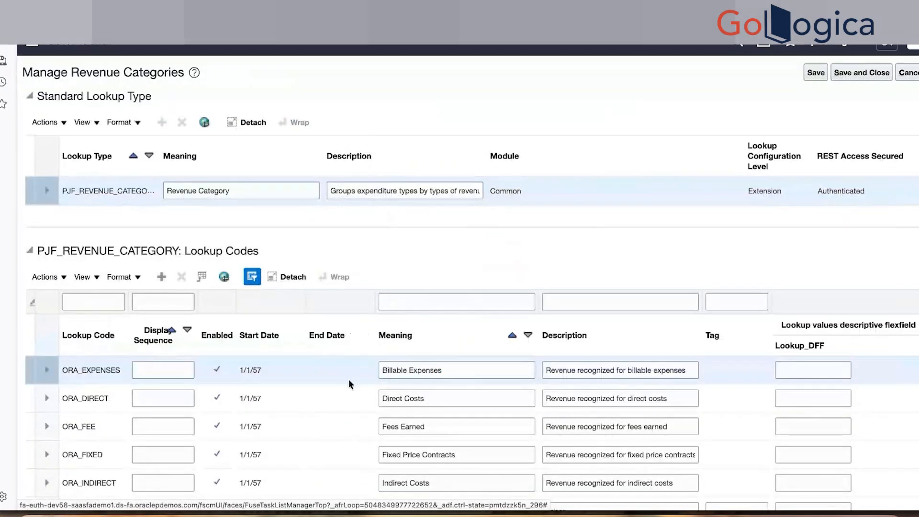
scroll(349, 380, down, 2)
scroll(348, 379, down, 2)
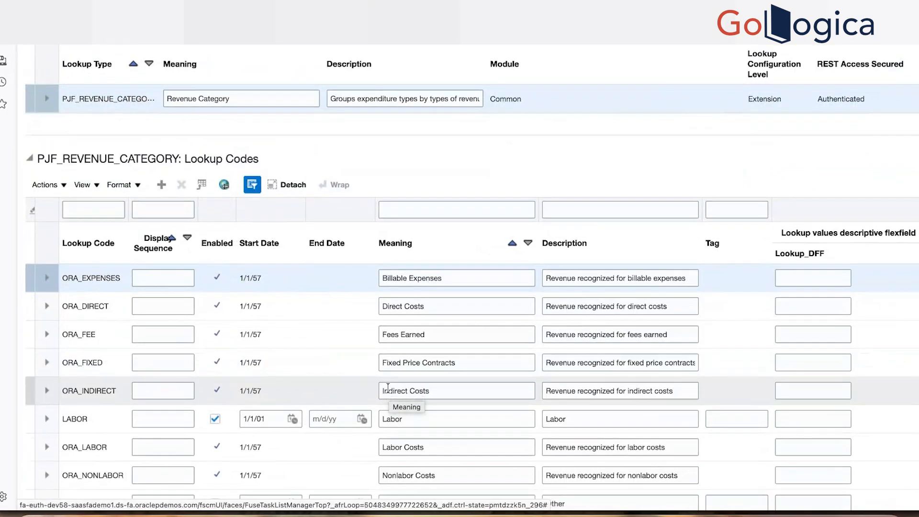
scroll(388, 387, down, 2)
scroll(387, 388, down, 2)
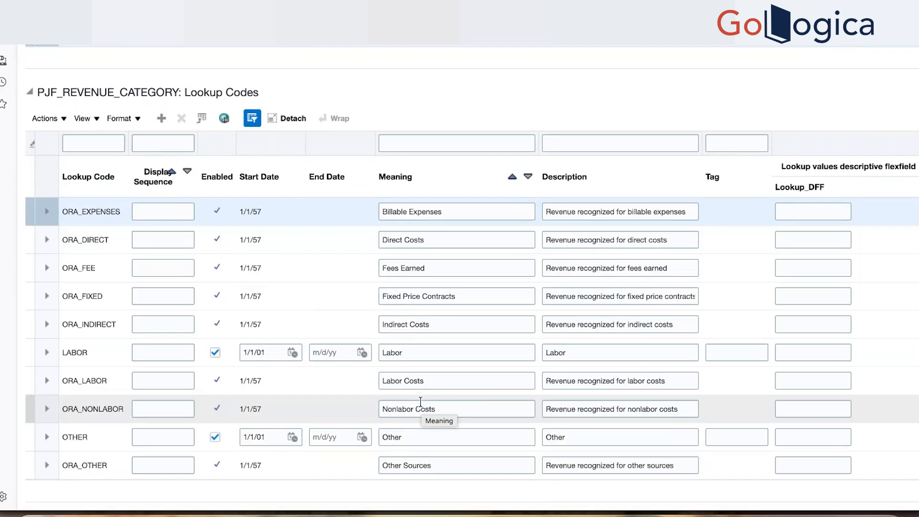
scroll(420, 402, up, 3)
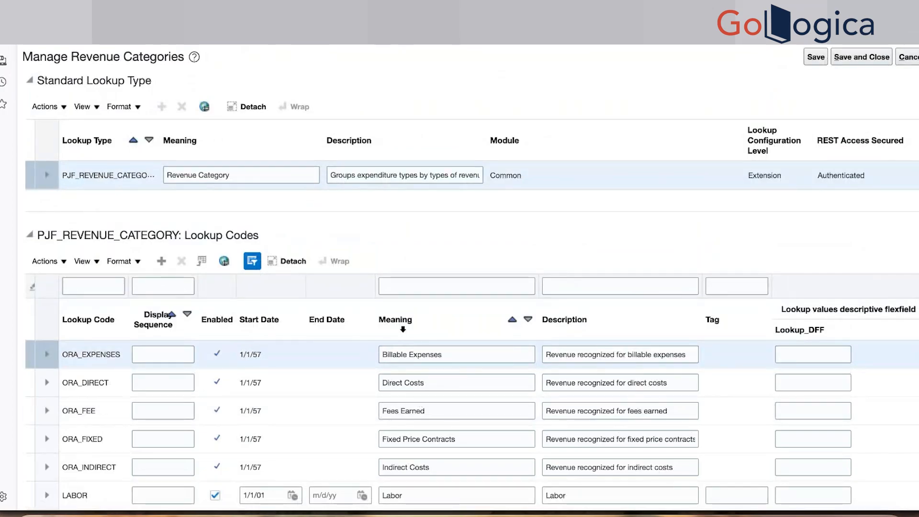
click(910, 57)
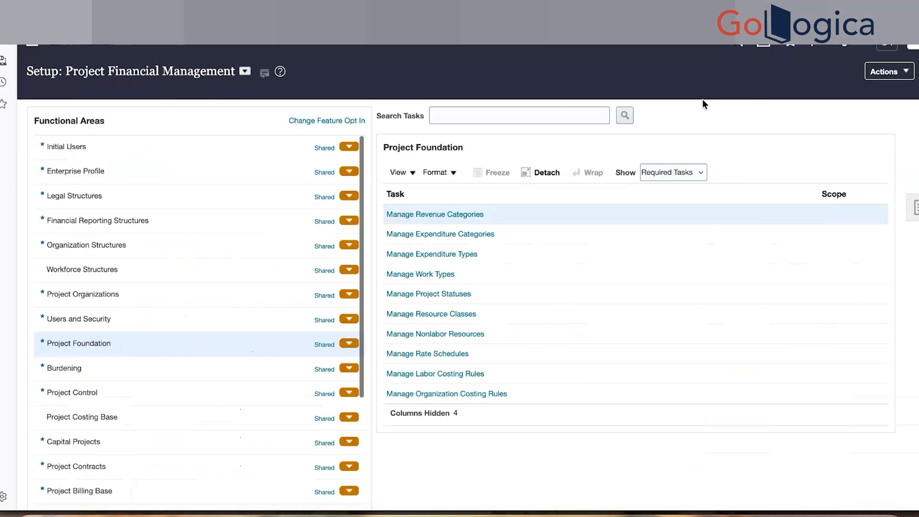
Step: Open the Manage Expenditure Categories task and review the full list of categories from Chargebacks down to Works
click(476, 239)
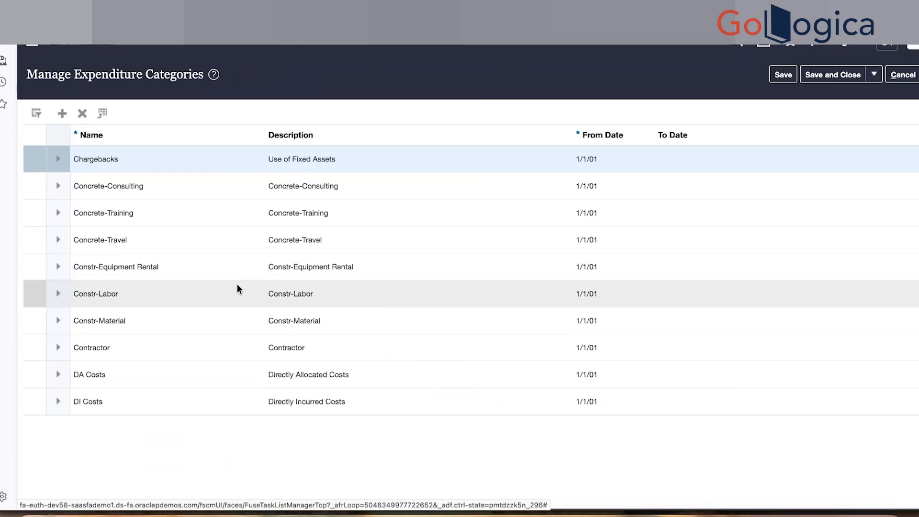
scroll(237, 289, down, 1)
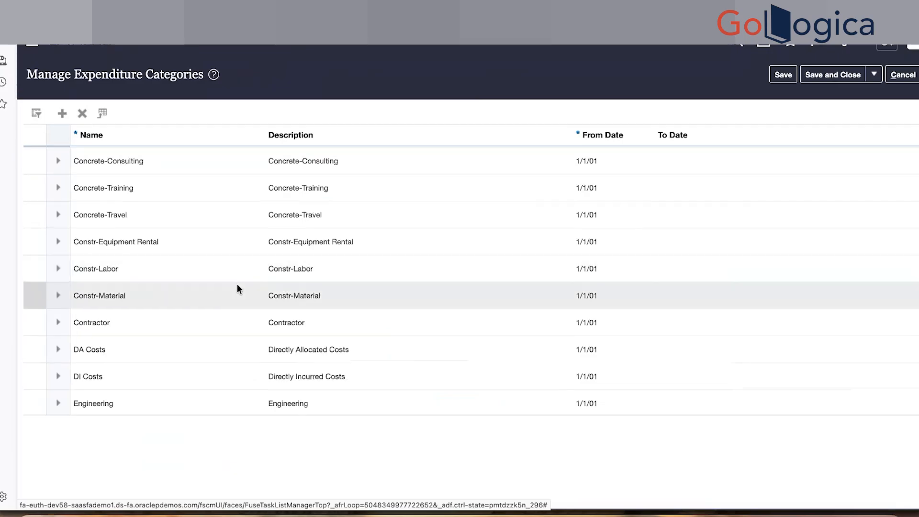
scroll(237, 289, up, 1)
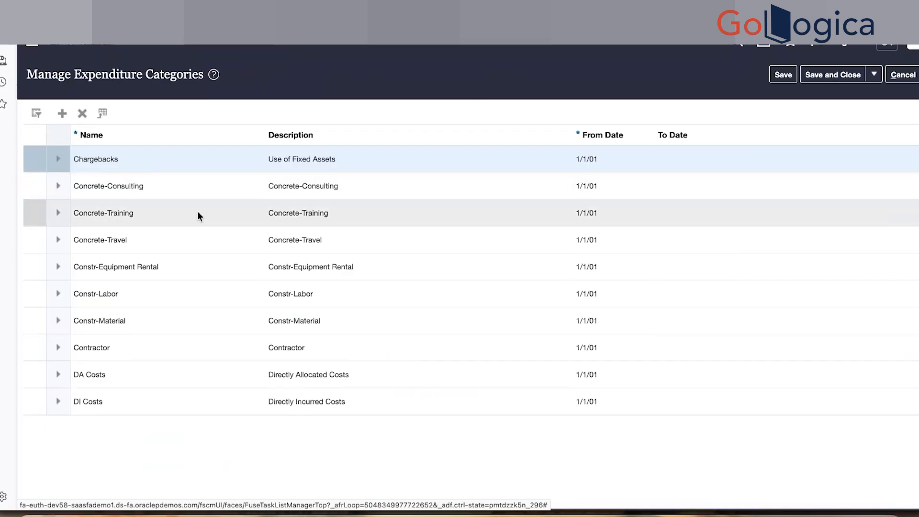
scroll(197, 211, down, 5)
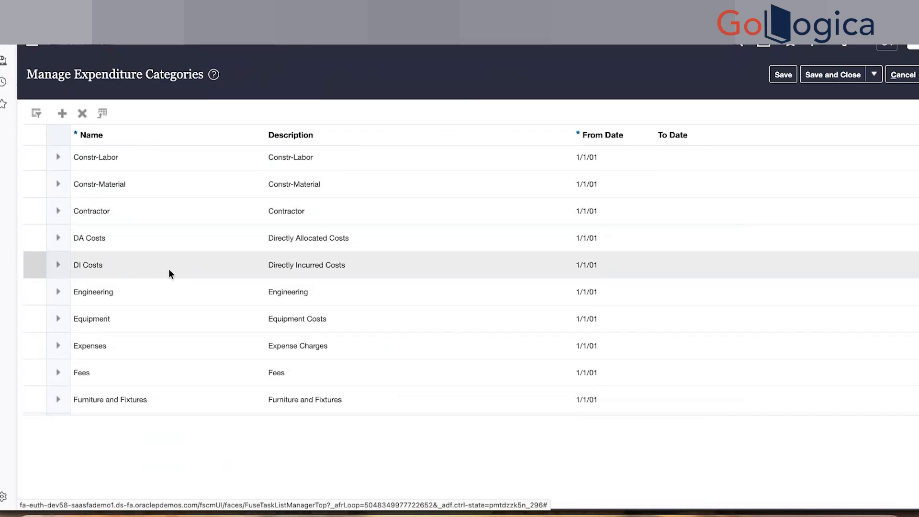
scroll(170, 273, down, 4)
scroll(170, 273, down, 2)
scroll(169, 271, down, 2)
scroll(169, 270, down, 2)
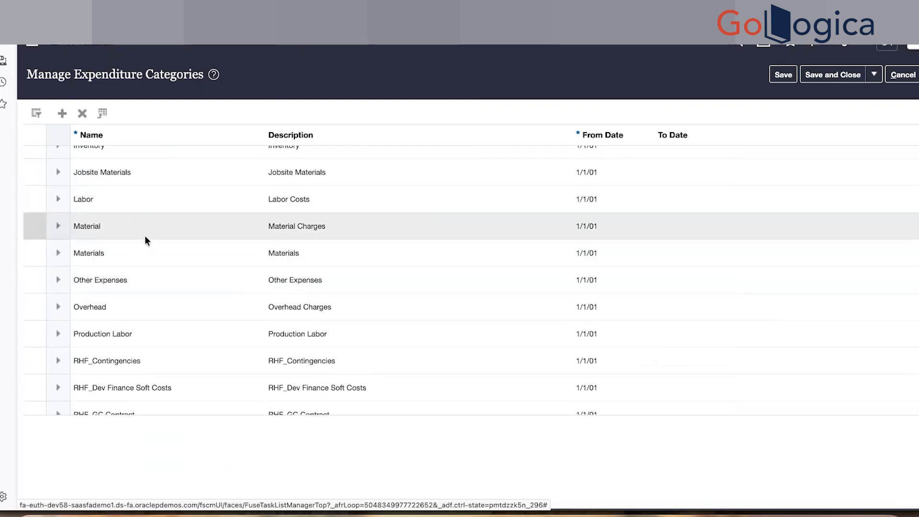
scroll(176, 329, down, 5)
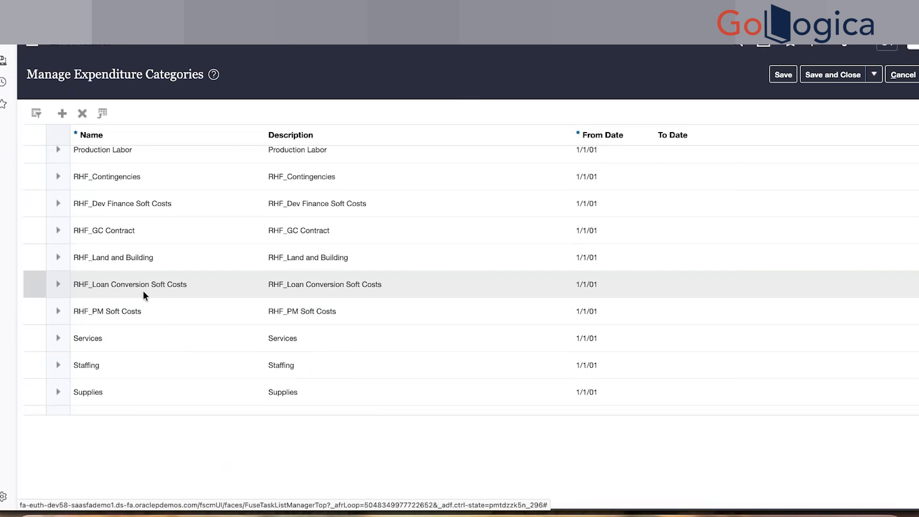
scroll(143, 291, down, 2)
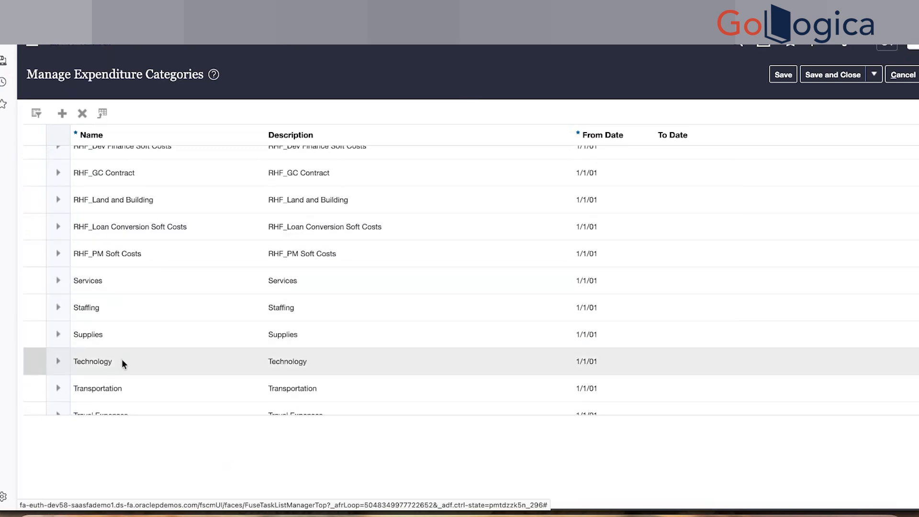
scroll(122, 362, down, 1)
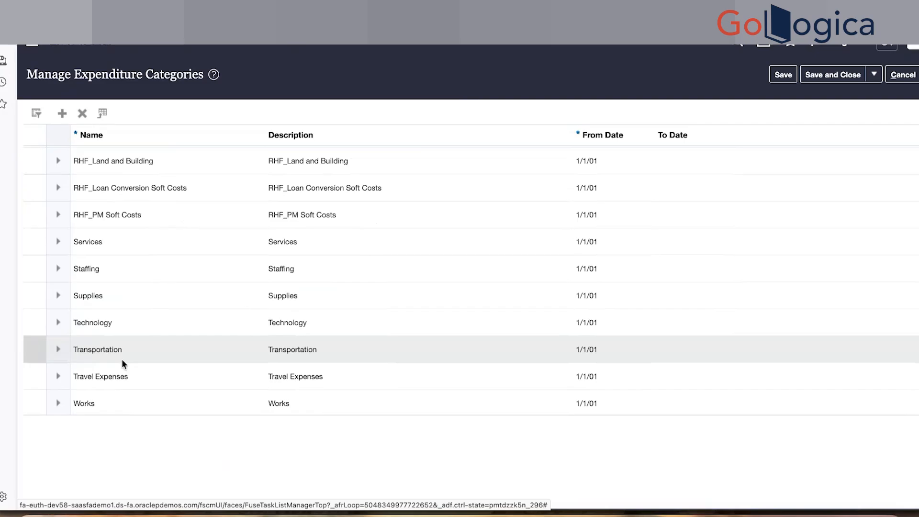
Step: Go back to the Labor expenditure category, select its row to inspect the fields, and leave without saving
scroll(122, 362, up, 5)
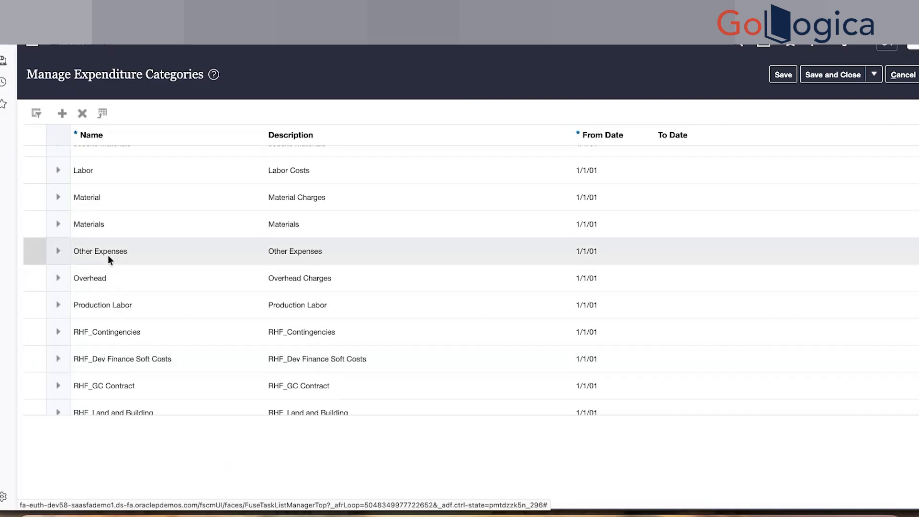
scroll(118, 179, up, 1)
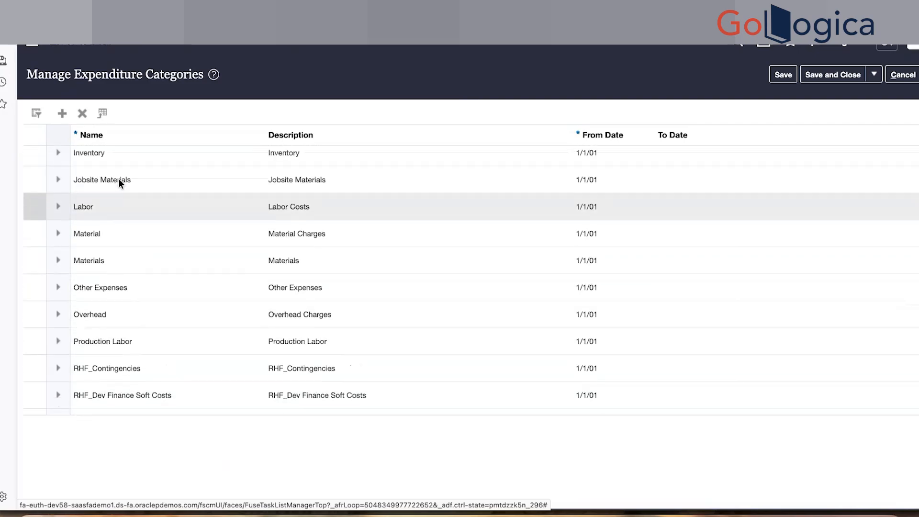
click(112, 208)
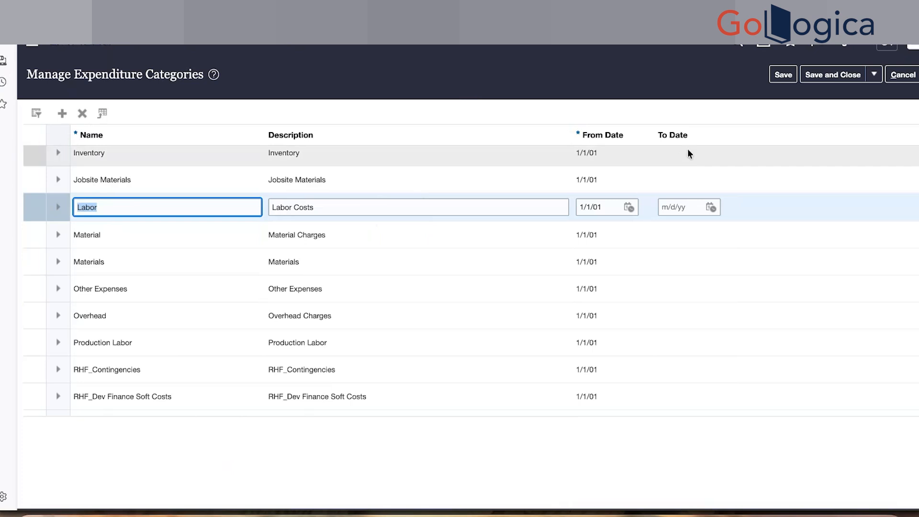
click(903, 75)
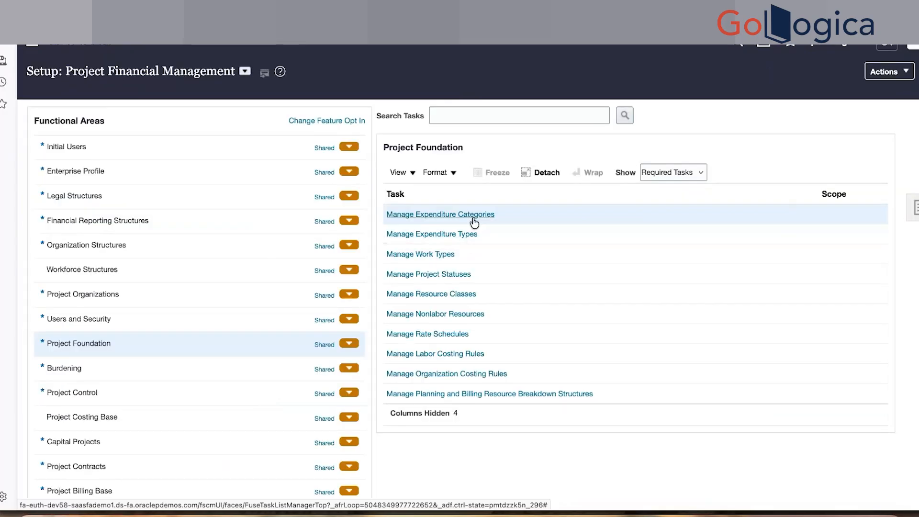
Step: Open the Manage Expenditure Types task to view the expenditure types and their assigned categories
click(473, 241)
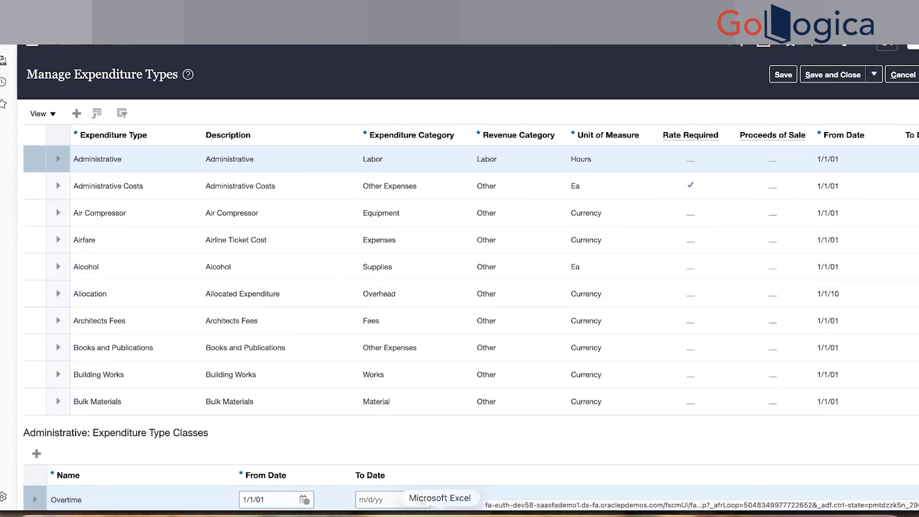
Step: Switch to the Book1 workbook in Microsoft Excel and enter the heading POET in an empty column E cell
click(440, 513)
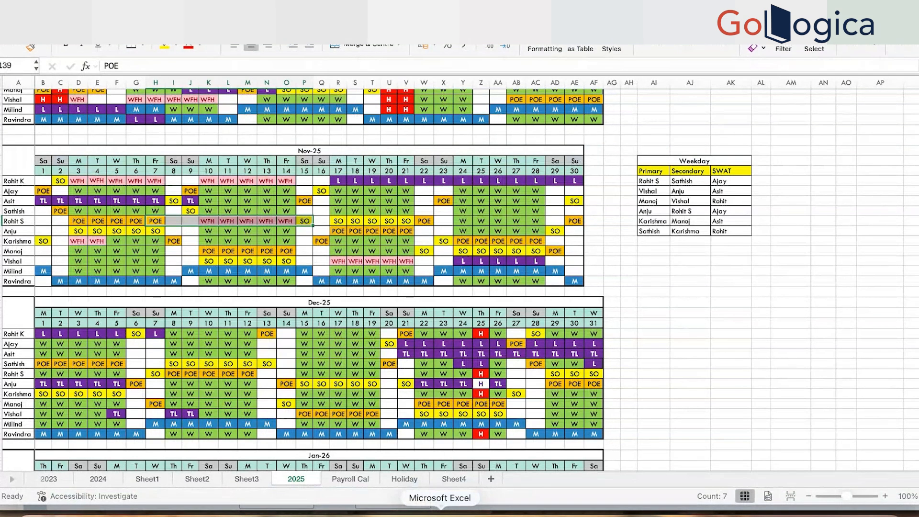
right_click(440, 514)
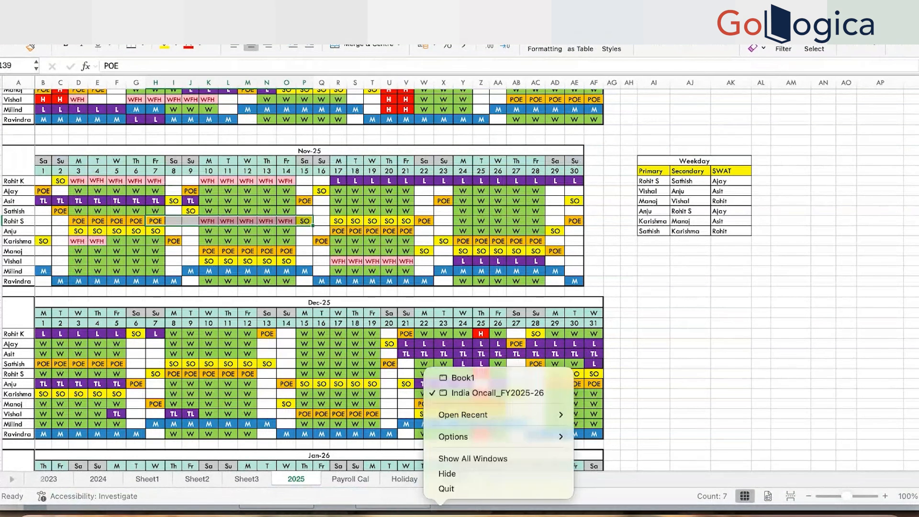
click(486, 380)
click(199, 219)
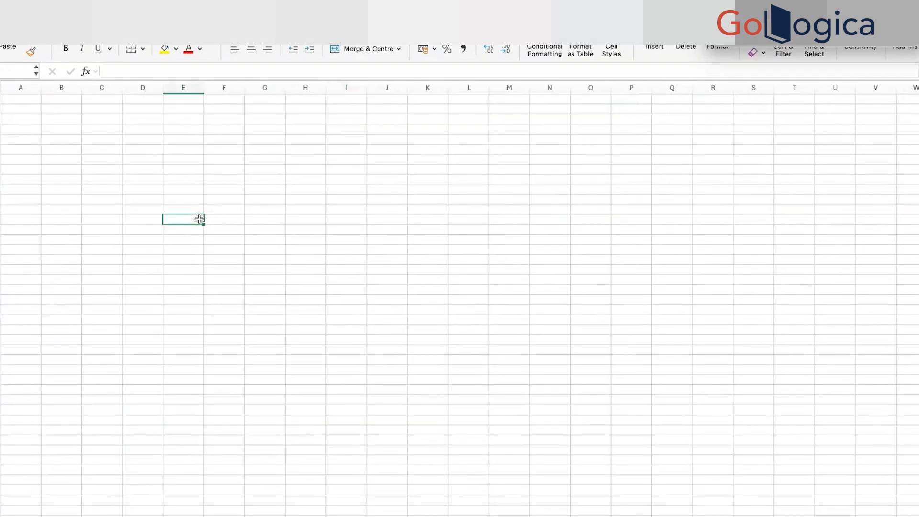
text(POET)
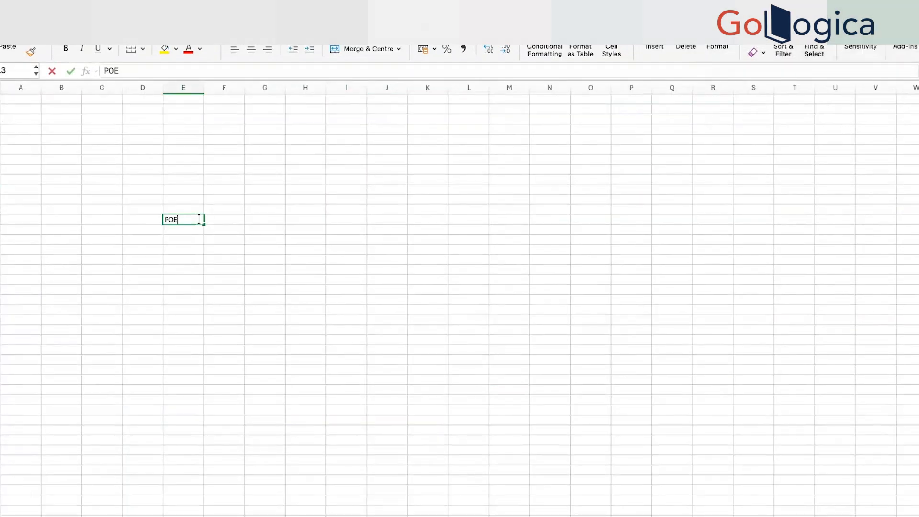
Step: List Project, Organization, Expenditure type and Task in consecutive column E cells, leaving one blank row below the POET heading
click(185, 236)
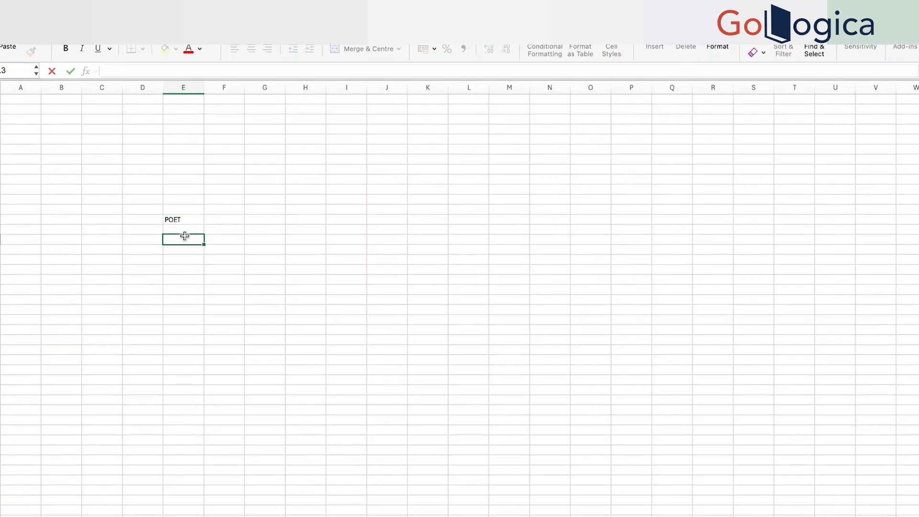
text(Project)
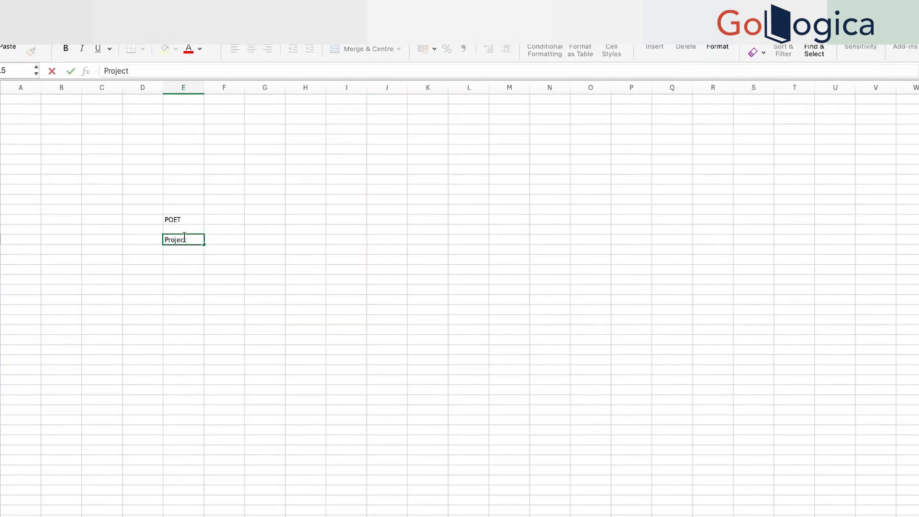
key(Return)
text(Orhanization)
key(Return)
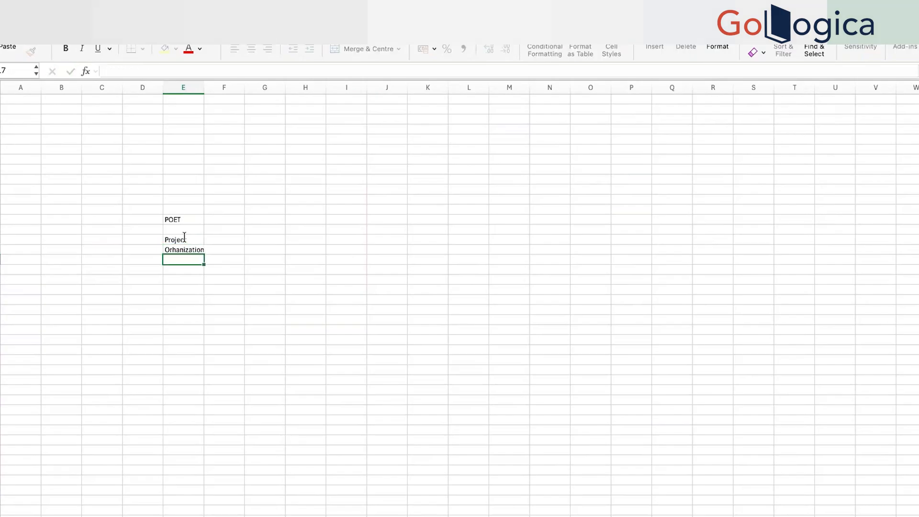
text(Expen)
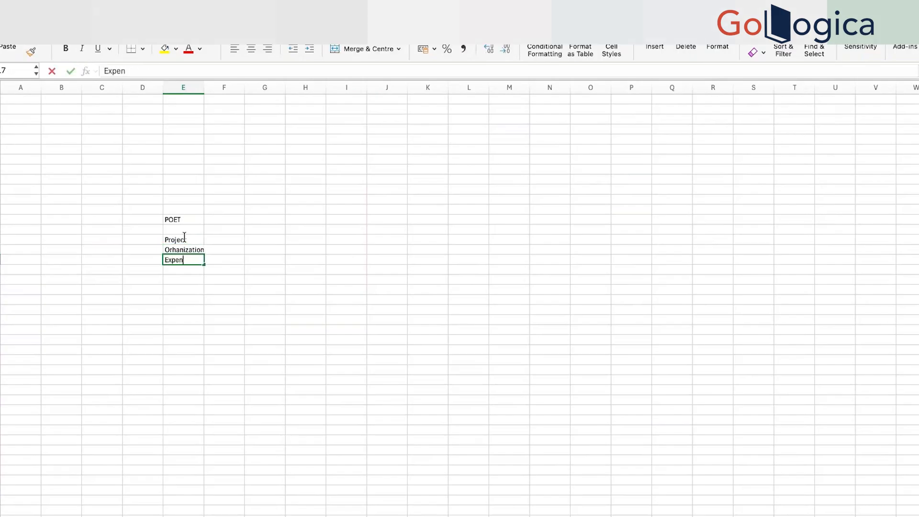
text(diture type)
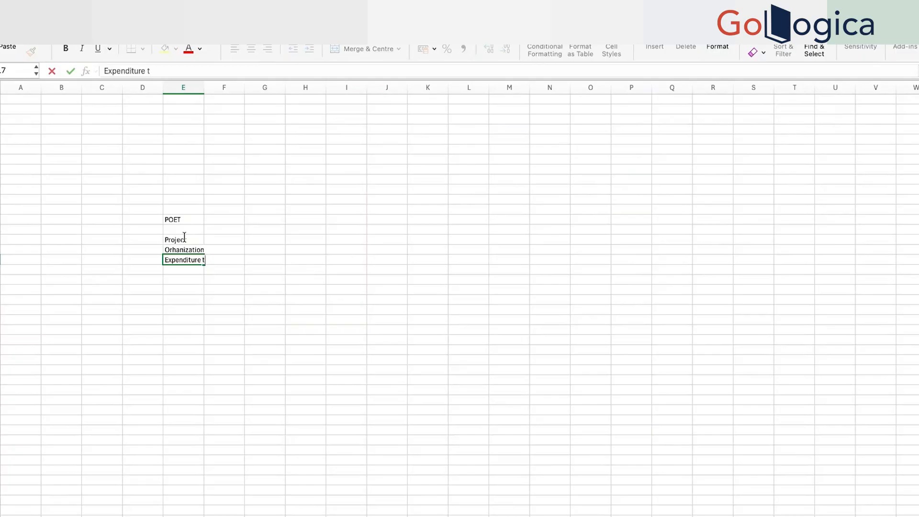
key(Return)
text(Task)
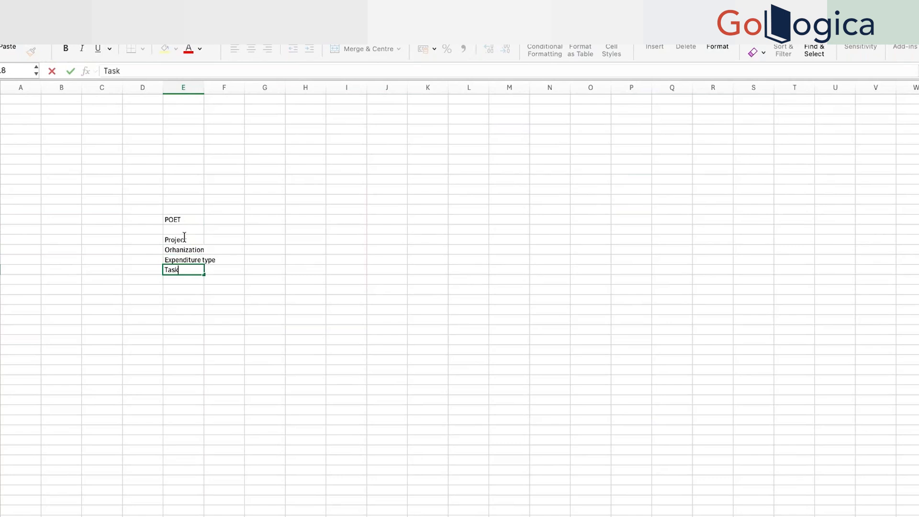
click(189, 239)
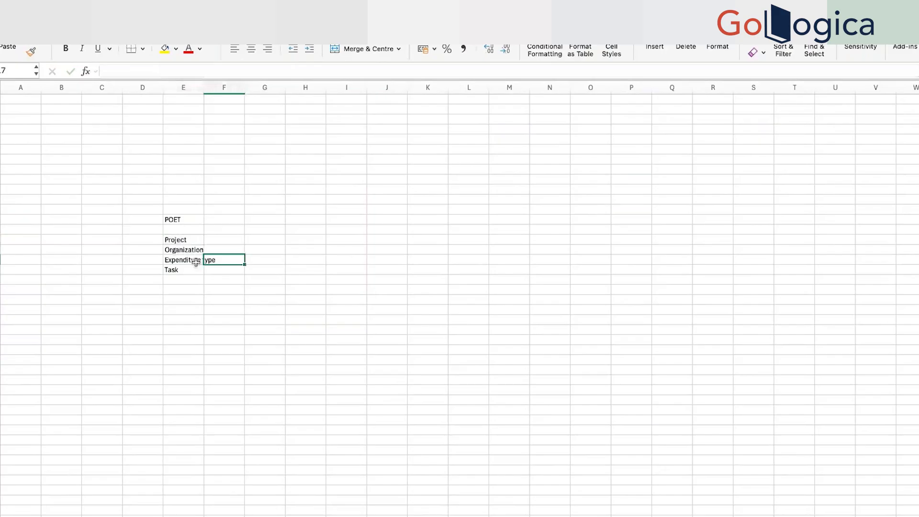
Step: Return from the Excel POET list to Manage Expenditure Types and select the Airfare expenditure type to view its Expenditure Type Classes
click(196, 263)
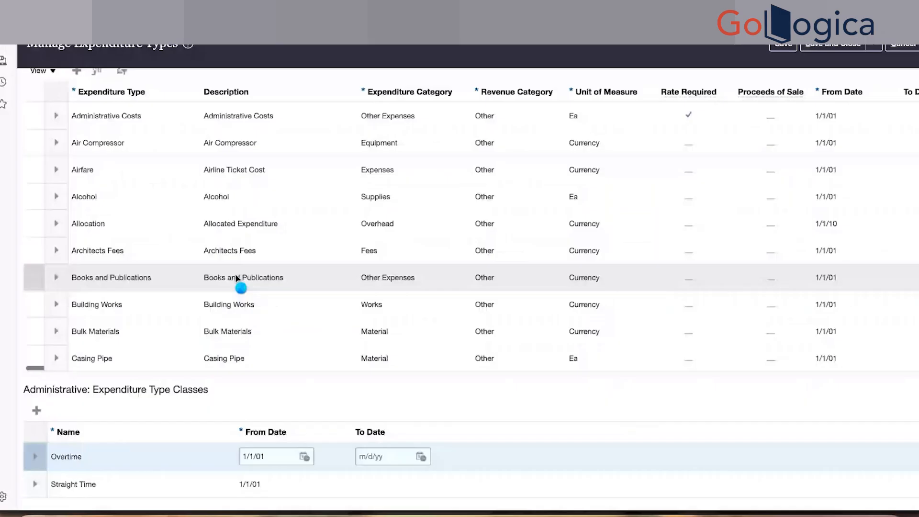
scroll(237, 278, up, 2)
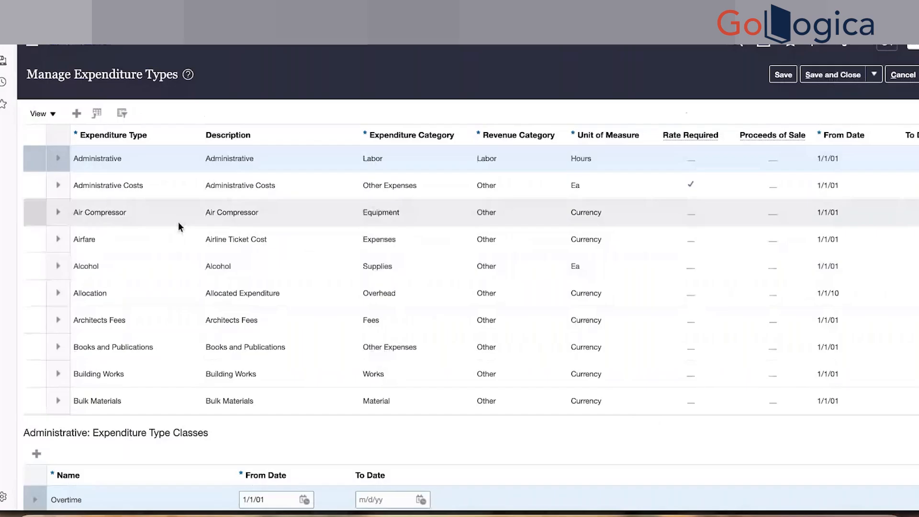
click(133, 240)
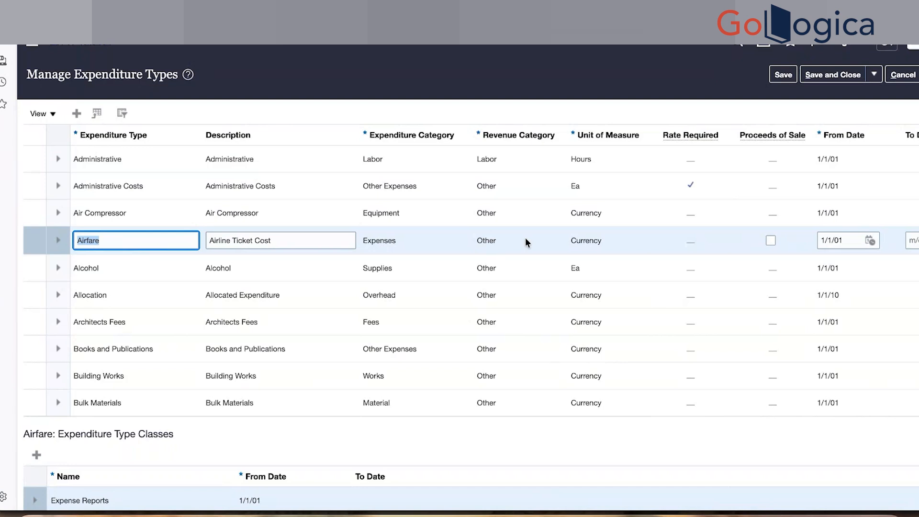
scroll(609, 71, down, 1)
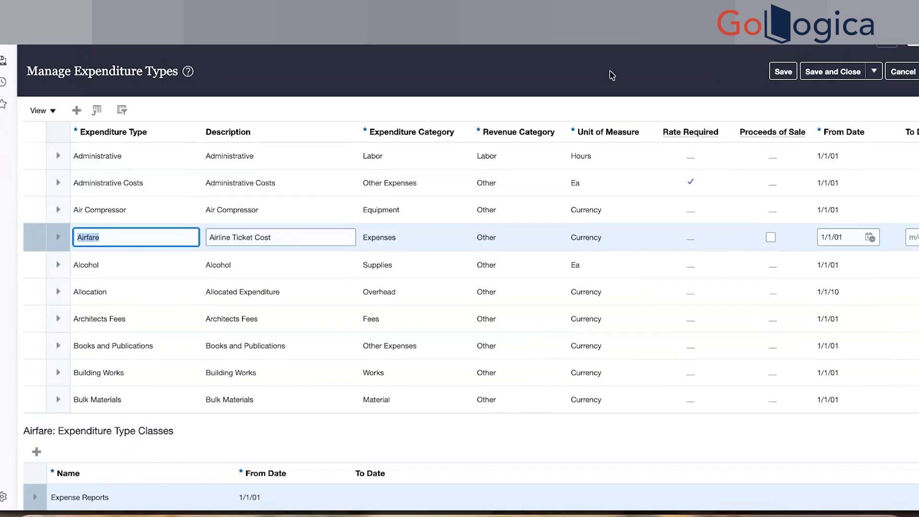
scroll(611, 71, down, 3)
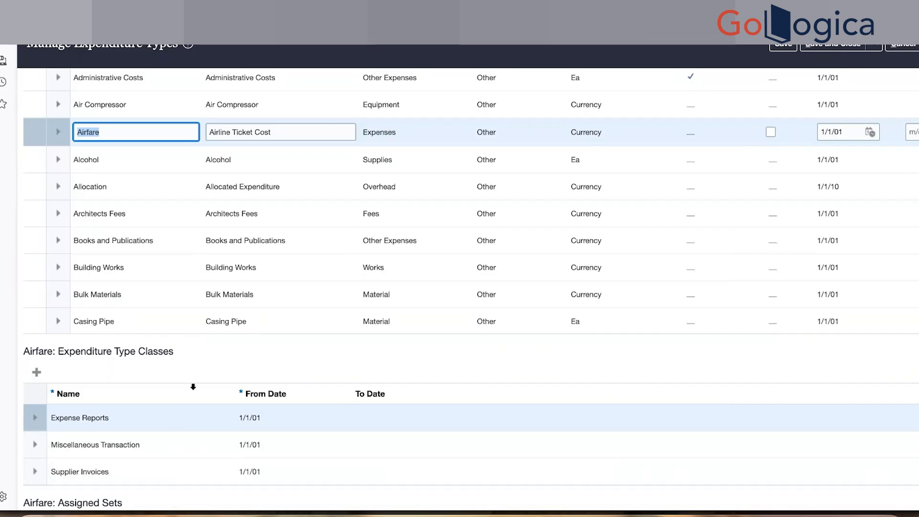
scroll(194, 390, down, 1)
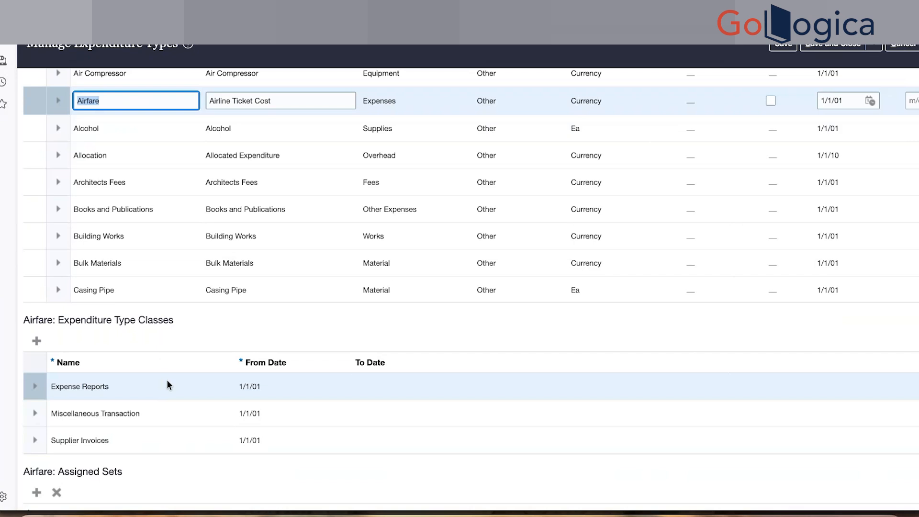
Step: Select the Miscellaneous Transaction, Supplier Invoices and Expense Reports rows in Airfare's Expenditure Type Classes to inspect each class
click(169, 415)
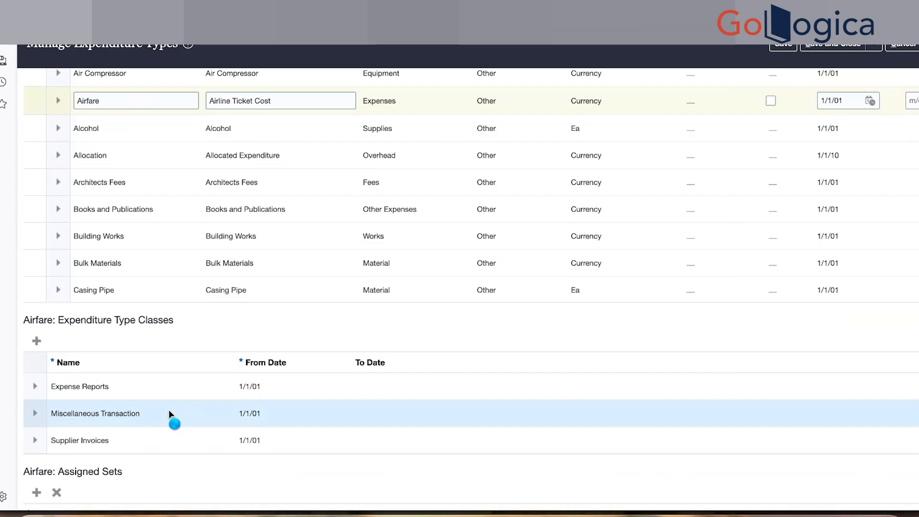
click(169, 412)
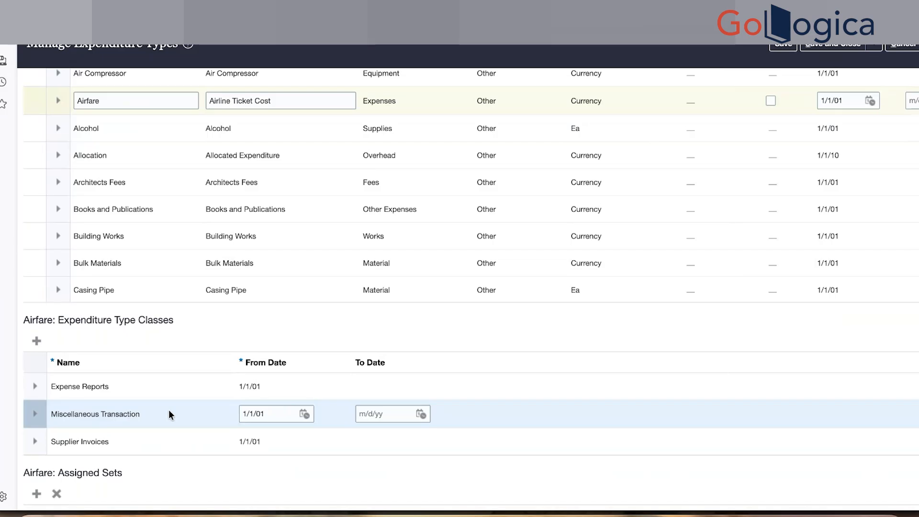
click(153, 433)
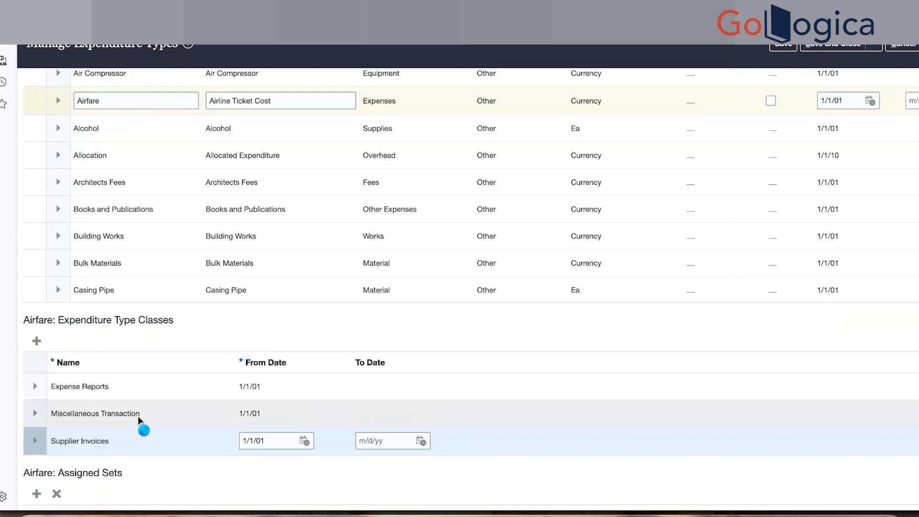
click(122, 387)
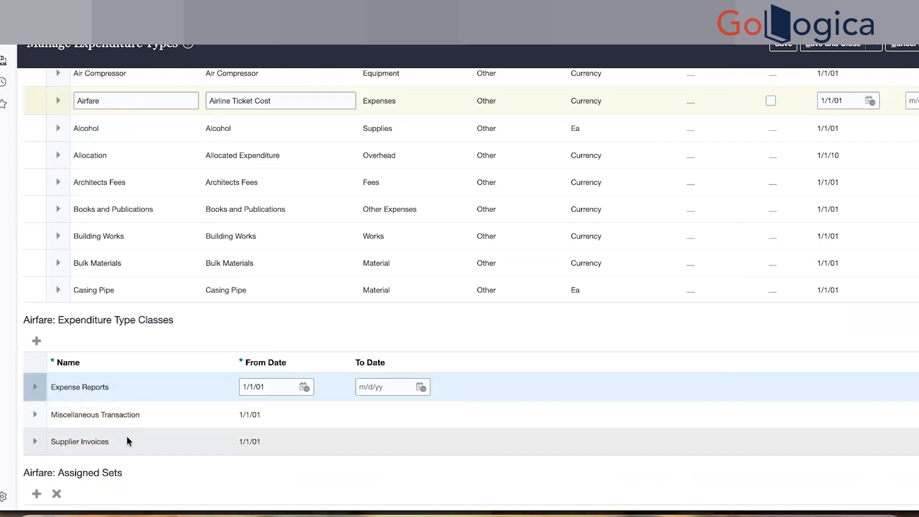
click(127, 437)
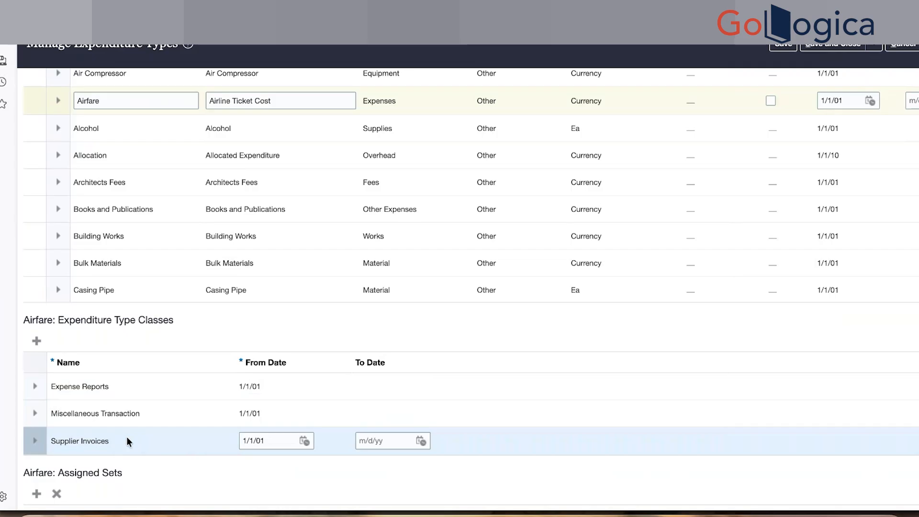
click(100, 422)
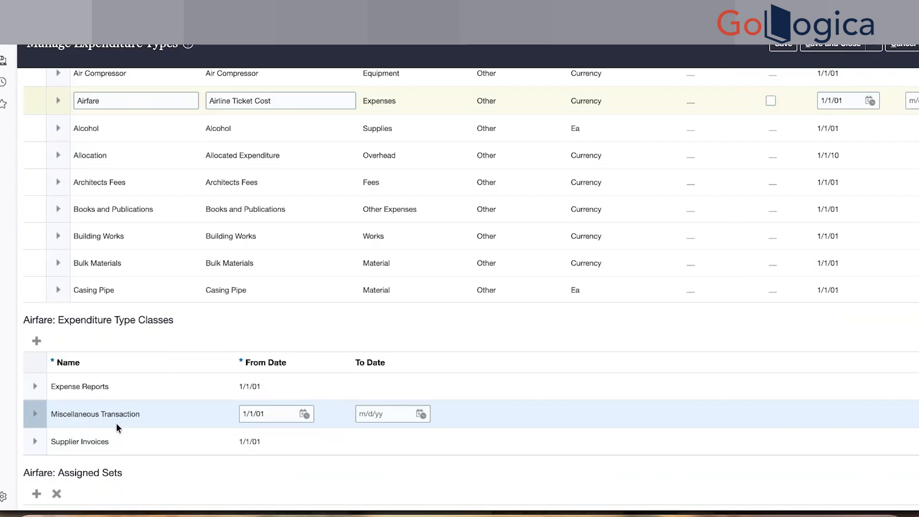
Step: Examine the codes, names and descriptions in Airfare's Assigned Sets, and return to the list of expenditure types
scroll(165, 347, down, 3)
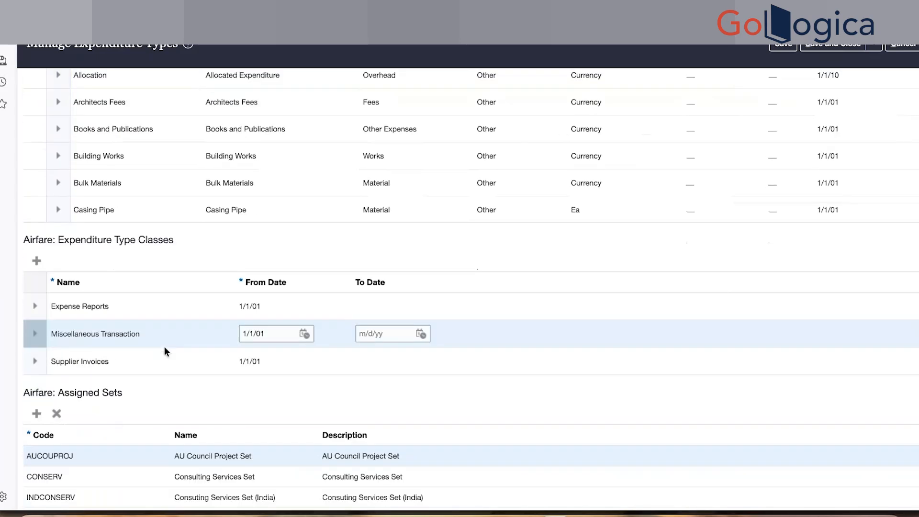
scroll(165, 346, down, 2)
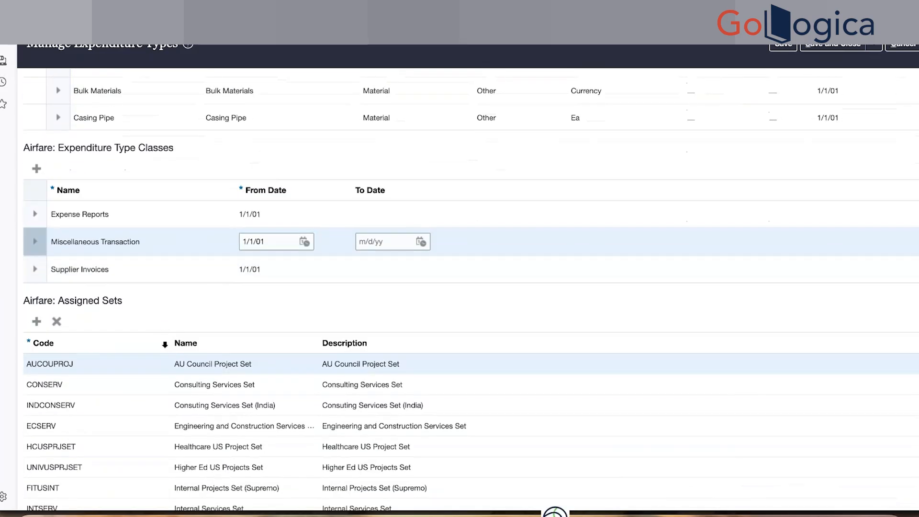
scroll(158, 353, down, 2)
scroll(139, 403, down, 1)
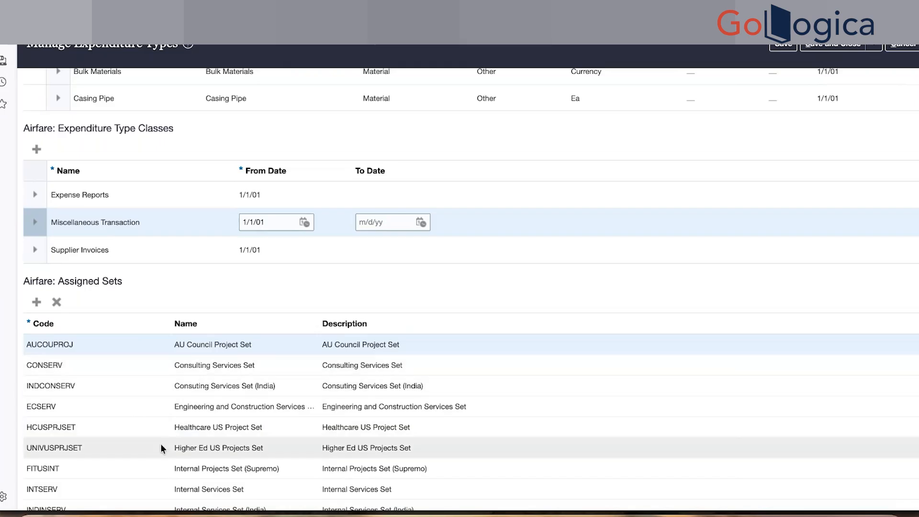
scroll(161, 449, down, 5)
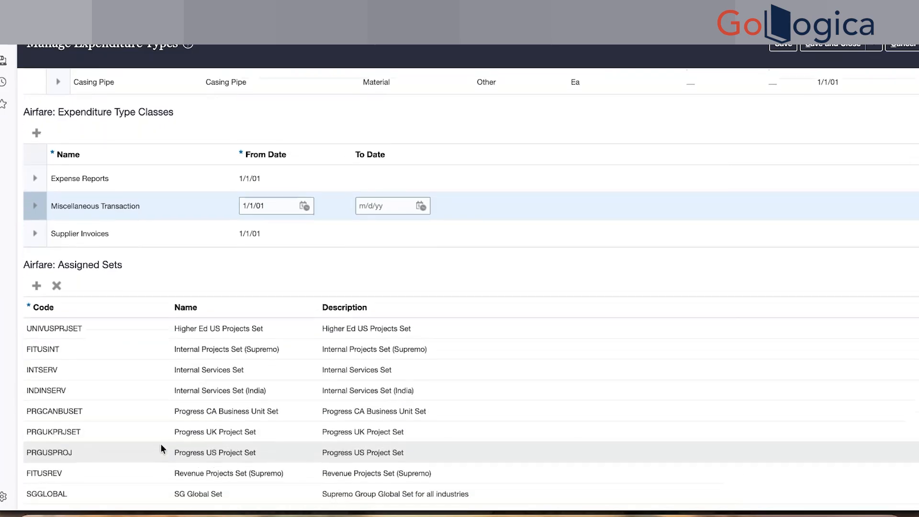
scroll(161, 448, up, 5)
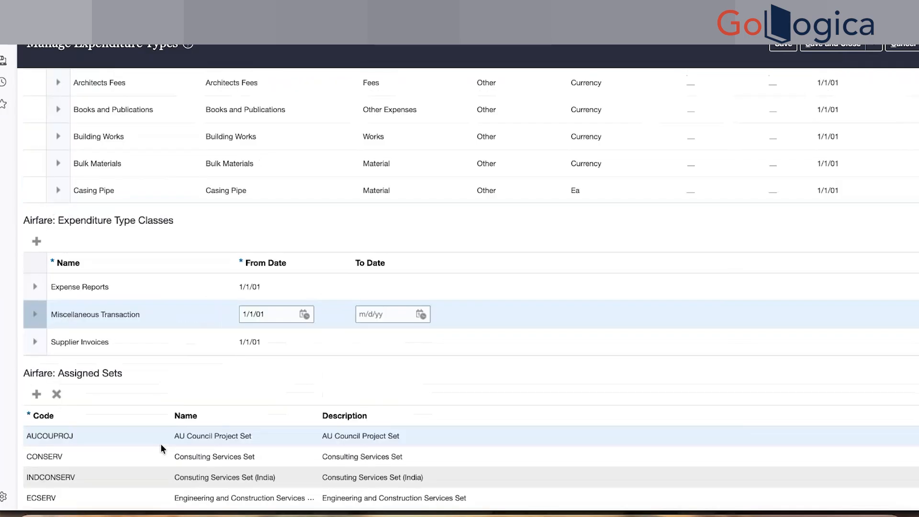
scroll(162, 448, up, 3)
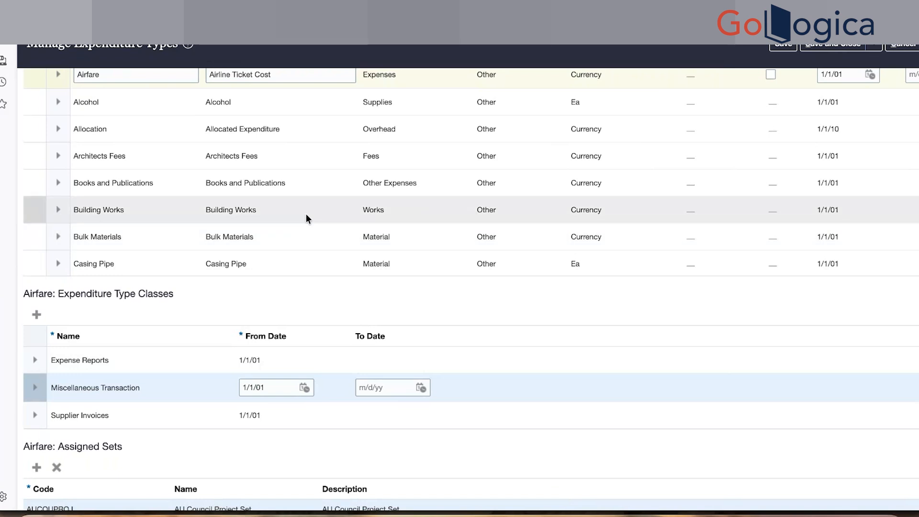
scroll(306, 214, up, 1)
scroll(306, 214, up, 3)
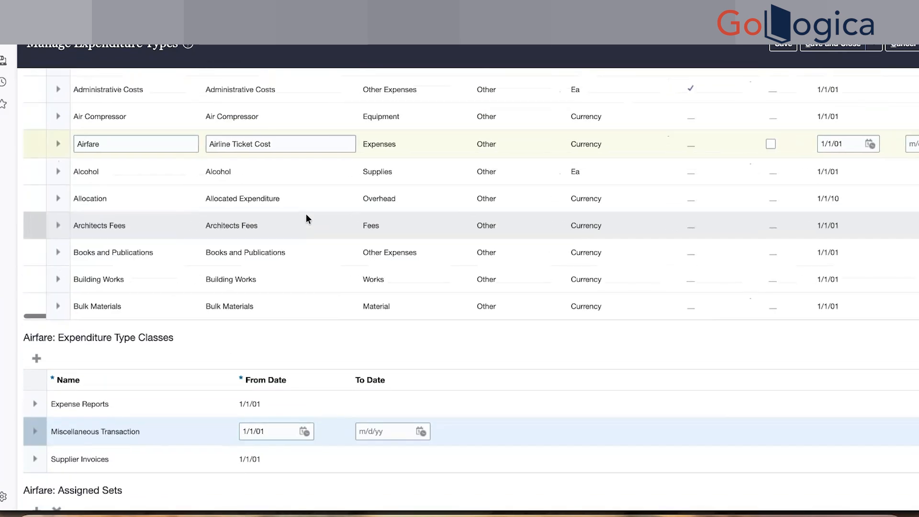
scroll(306, 214, up, 1)
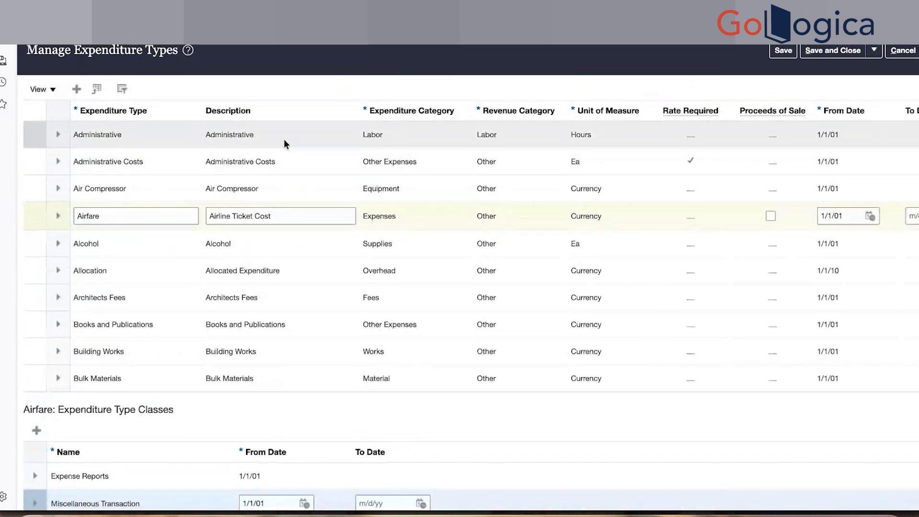
Step: Select the Administrative expenditure type and inspect its Straight Time and Overtime expenditure type classes
click(284, 140)
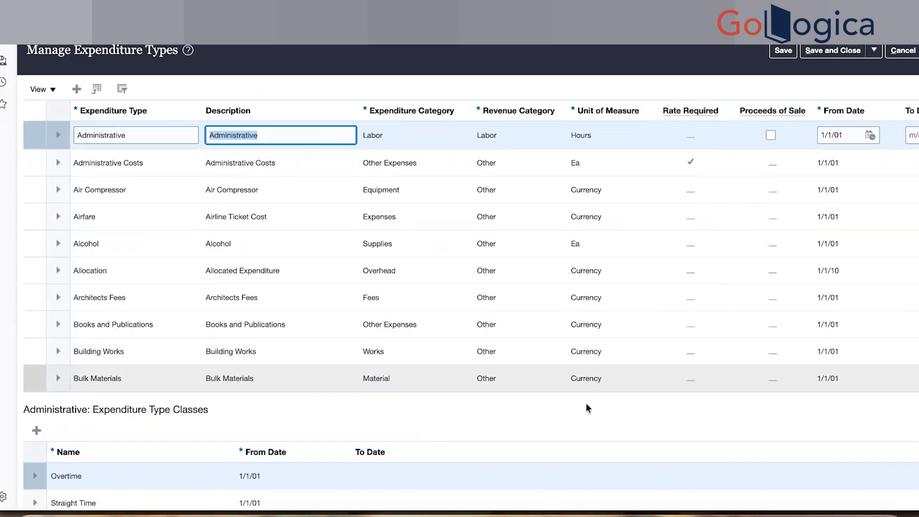
scroll(587, 420, down, 2)
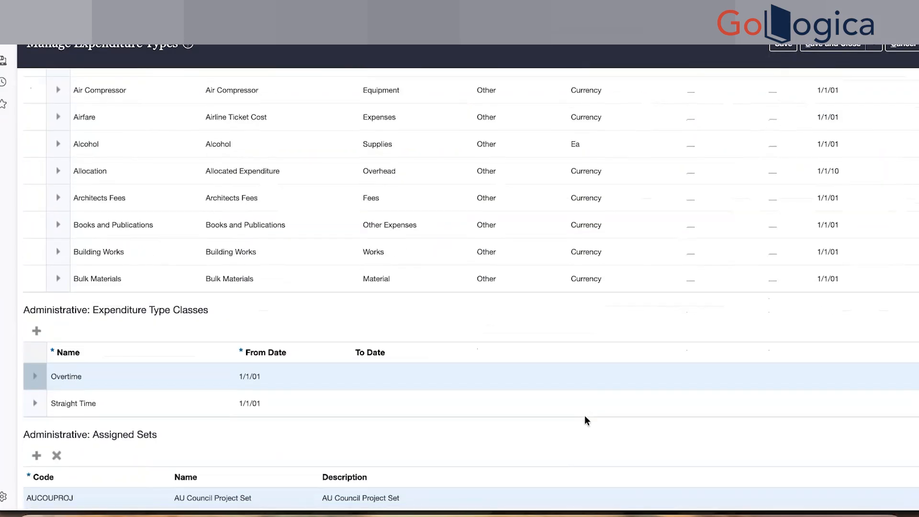
click(245, 403)
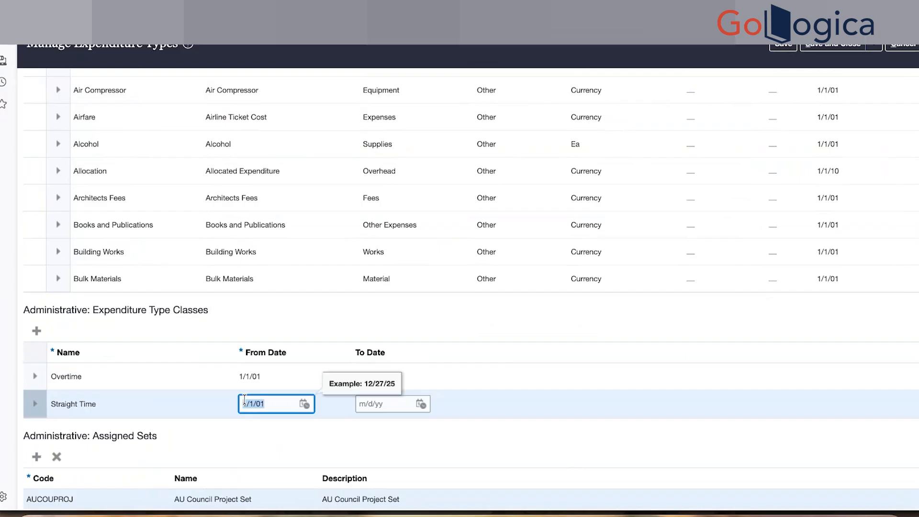
click(191, 388)
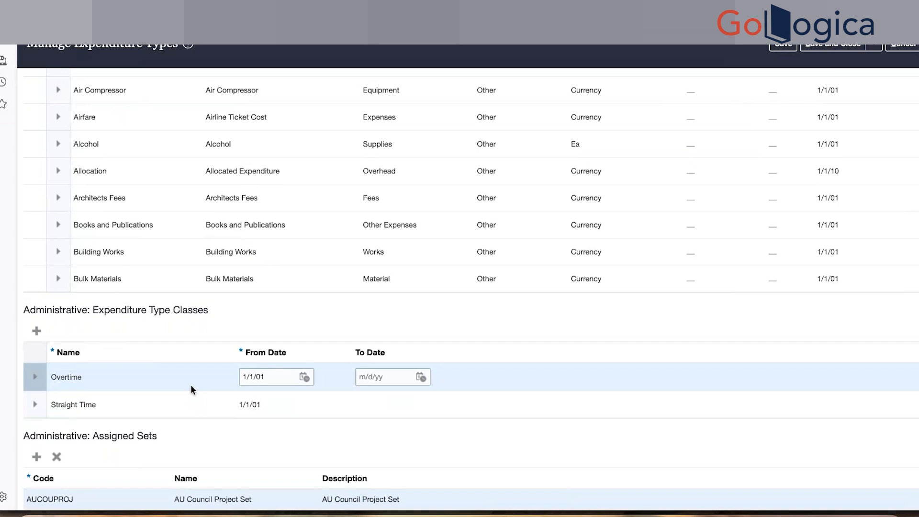
scroll(191, 385, up, 4)
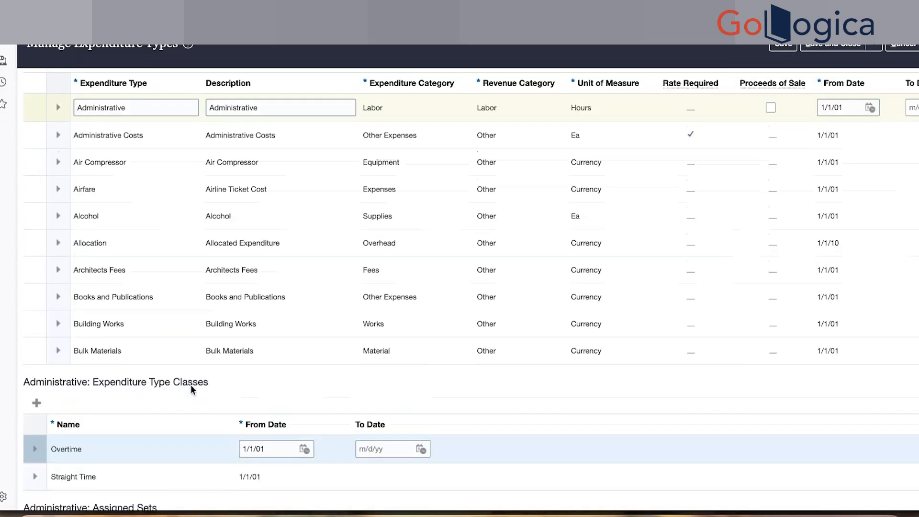
scroll(191, 386, down, 3)
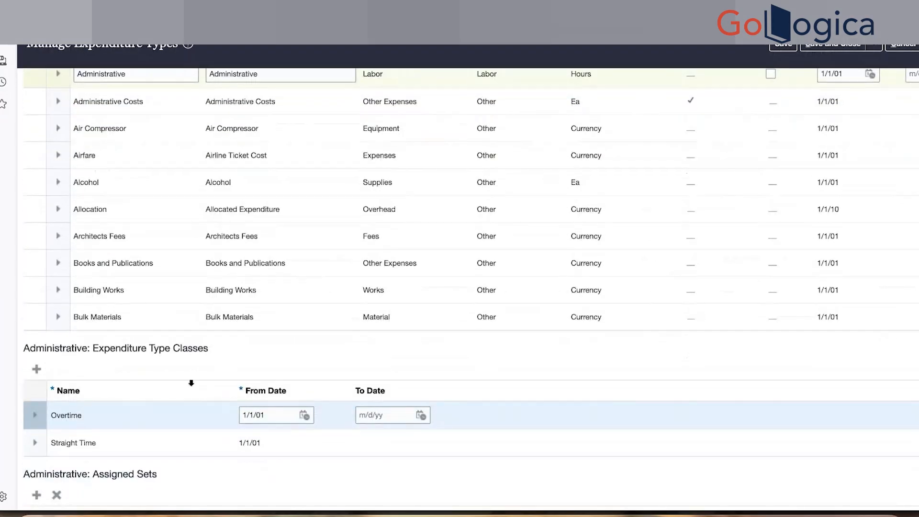
scroll(191, 383, up, 3)
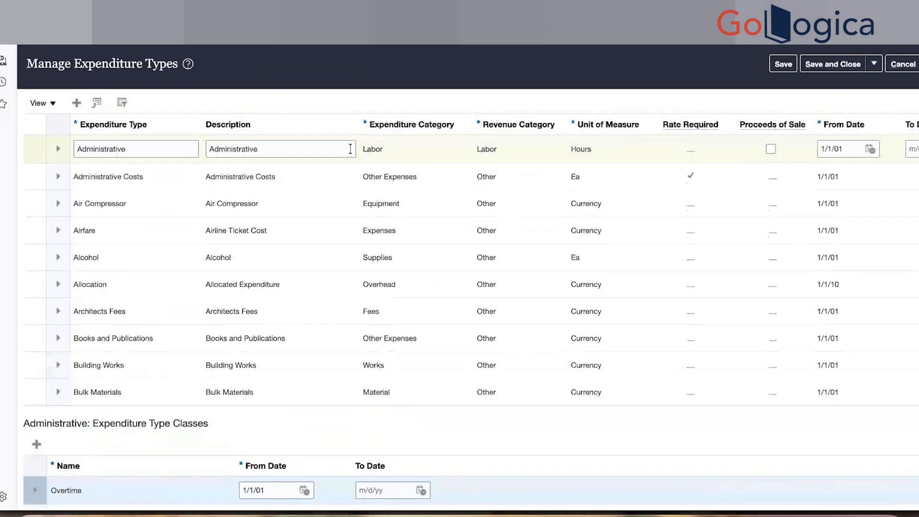
Step: Turn on query by example for the expenditure types table and filter the Expenditure Category column by Labor
click(142, 102)
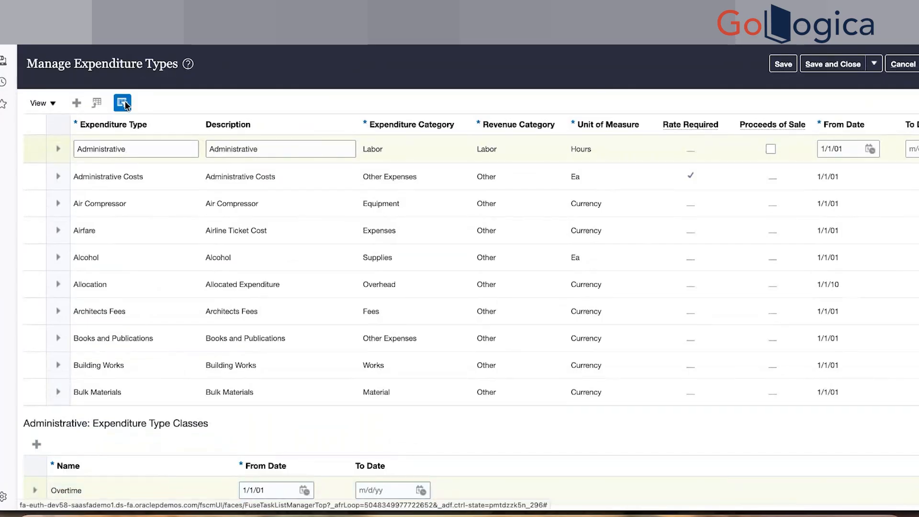
click(124, 103)
click(376, 120)
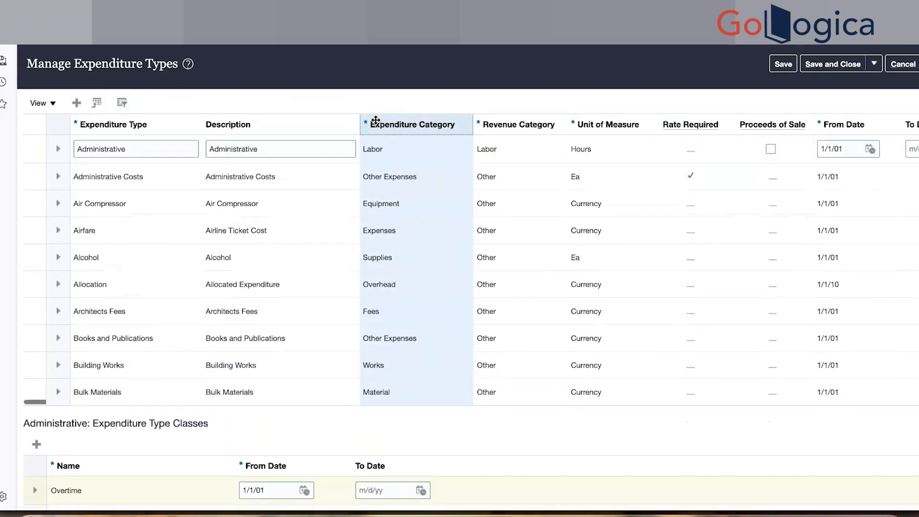
click(124, 103)
click(415, 127)
text(Labor)
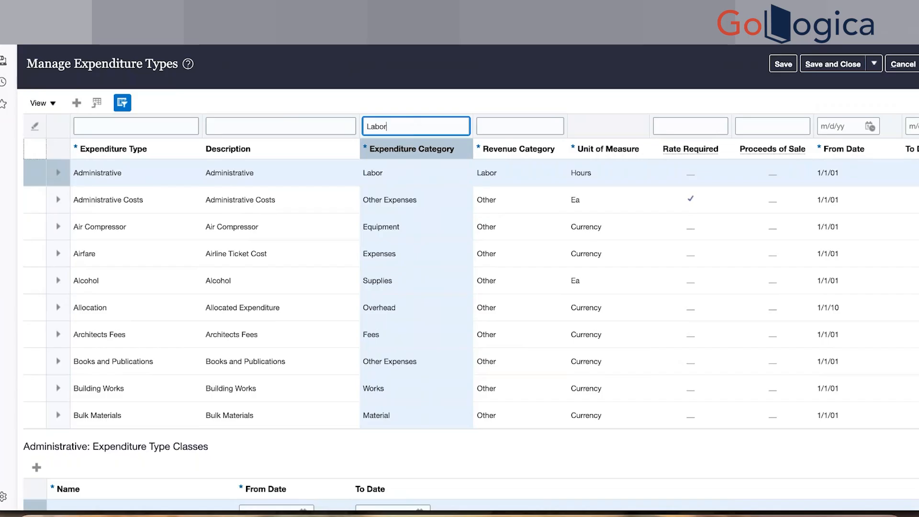
key(Return)
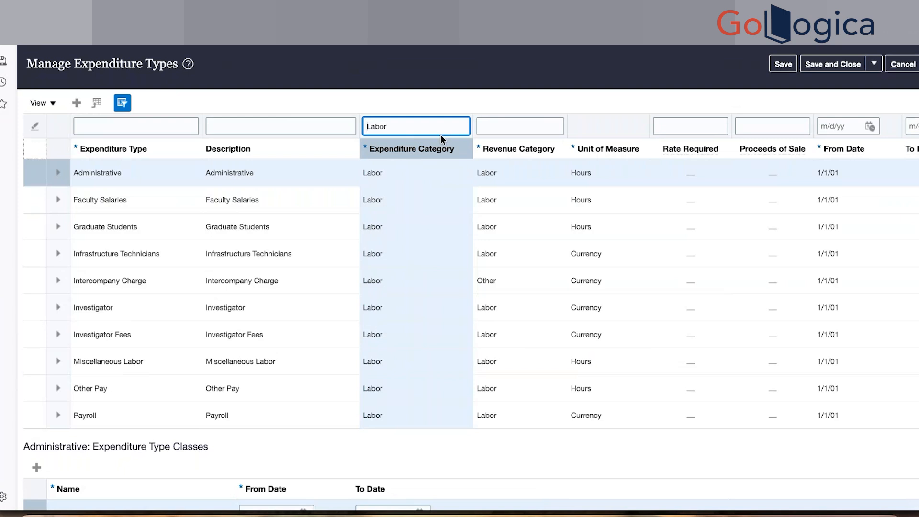
Step: Review the filtered Labor expenditure types, selecting the Faculty Salaries row and the Administrative row to inspect their fields
scroll(440, 139, down, 3)
scroll(440, 139, up, 3)
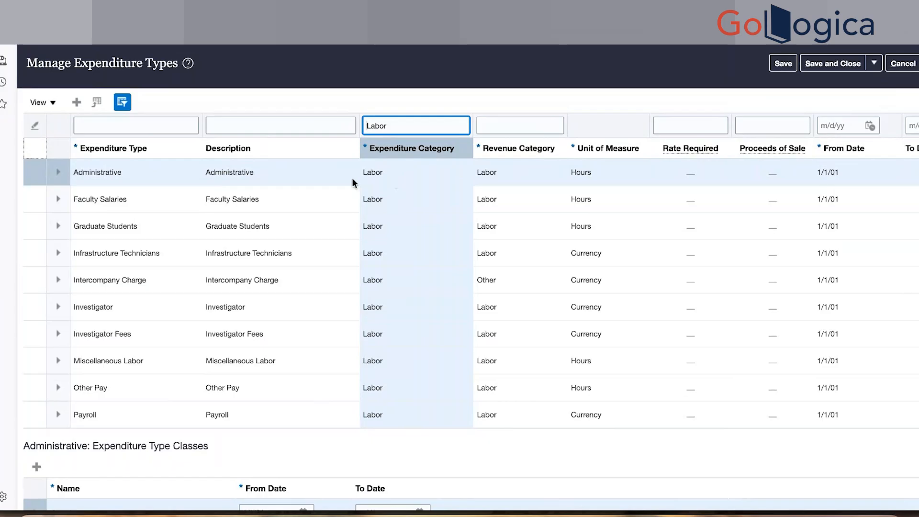
click(319, 193)
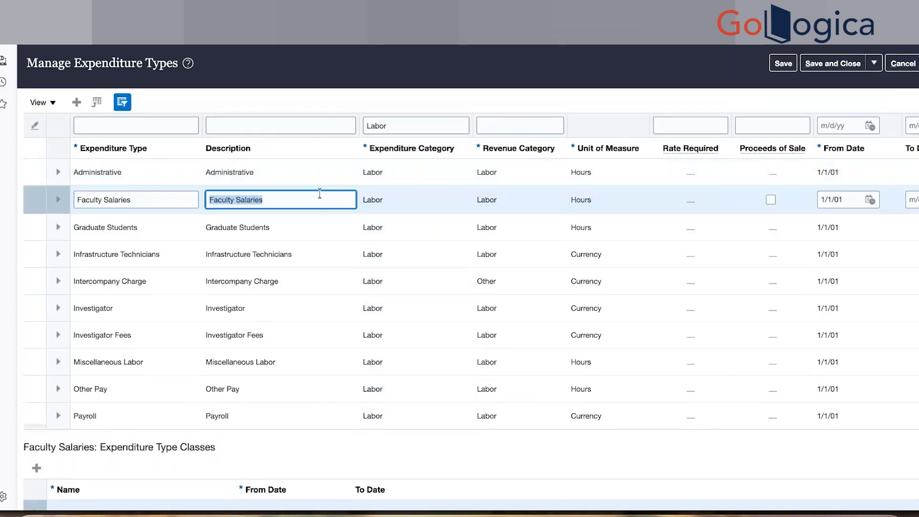
click(307, 178)
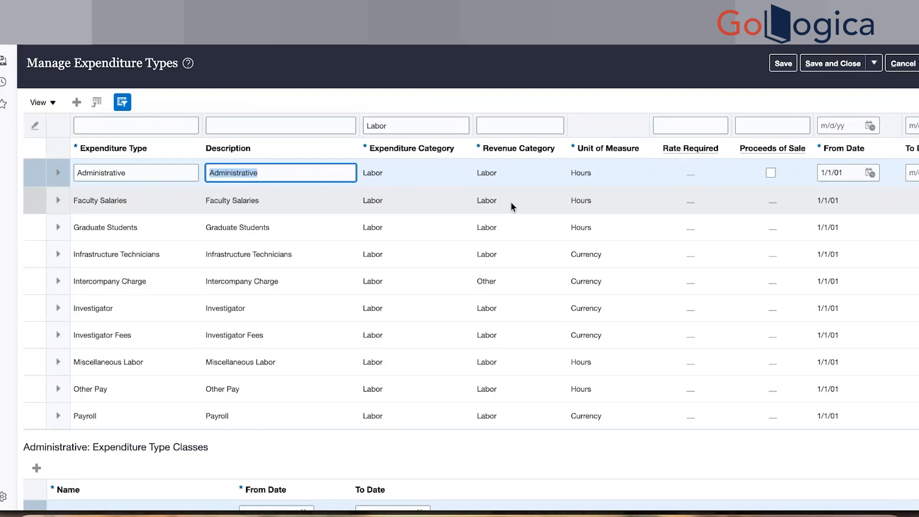
Step: Switch to Excel and bring the Book1 workbook to the front
key(super+Tab)
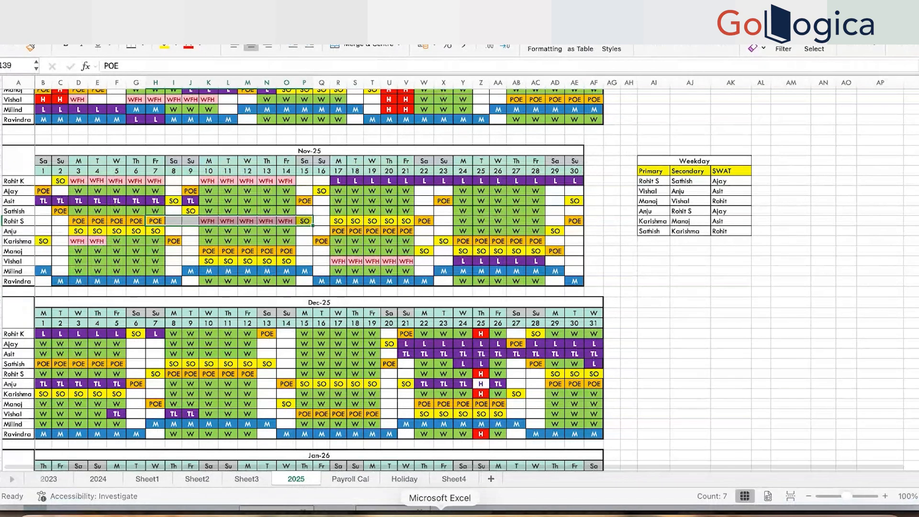
right_click(440, 513)
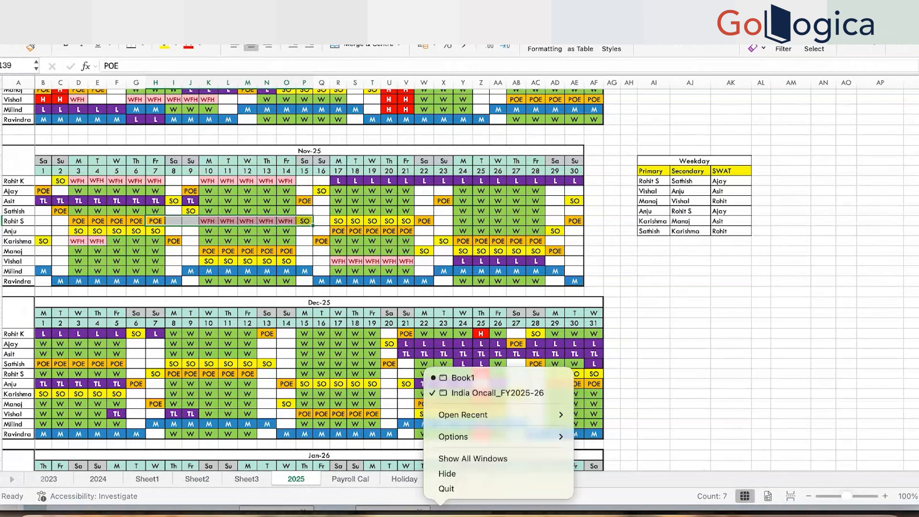
click(464, 387)
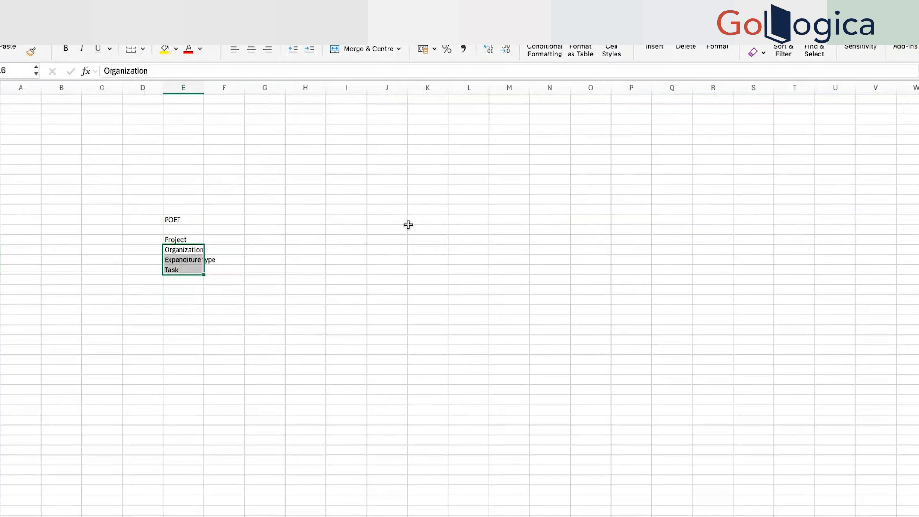
Step: Enter the labels Project in K12 and Contract in K13, with the values xyz and contract X beside them
click(418, 212)
text(Project)
click(476, 213)
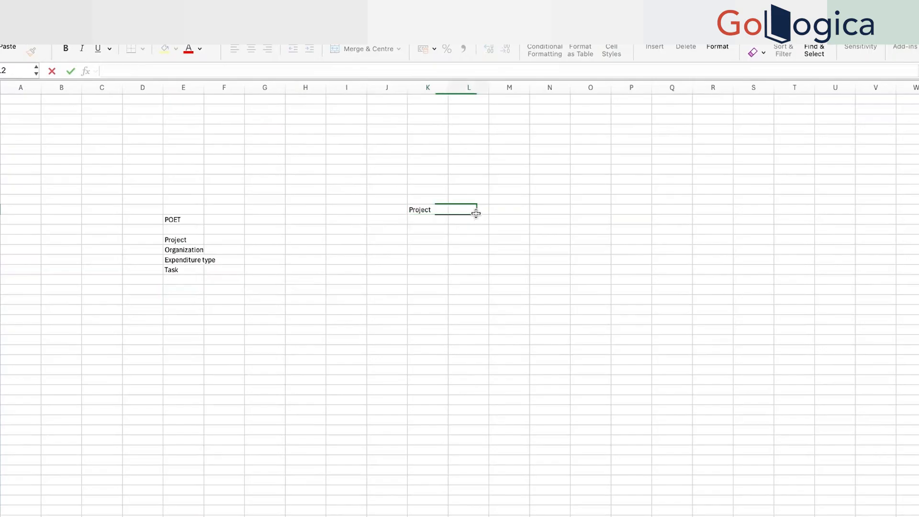
text(xyz)
click(433, 220)
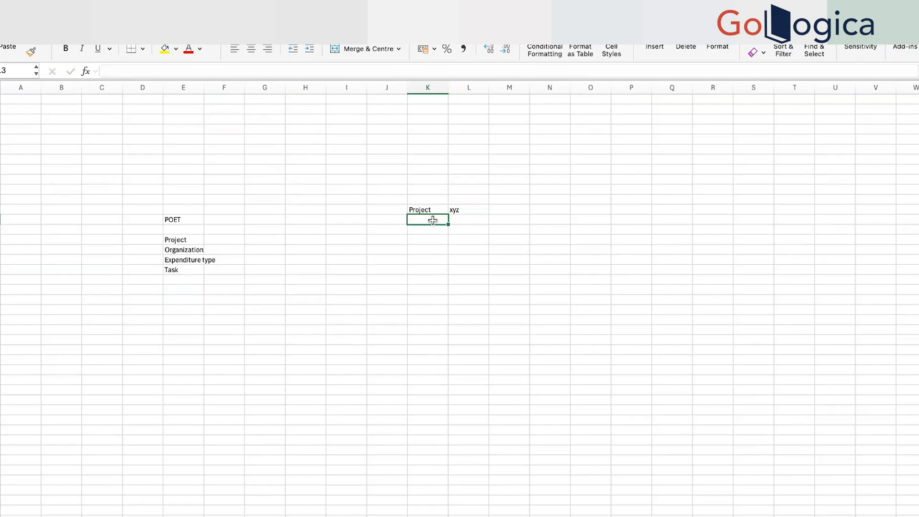
text(Contract)
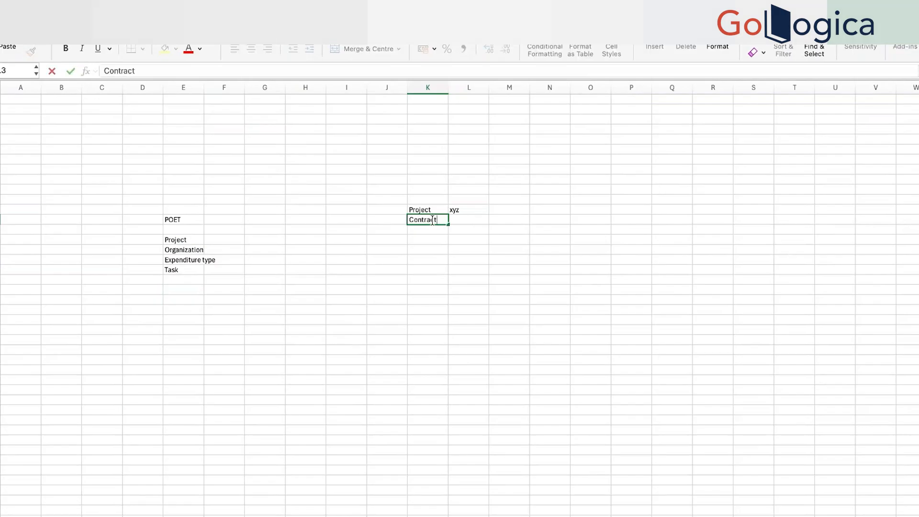
key(Tab)
text(contra)
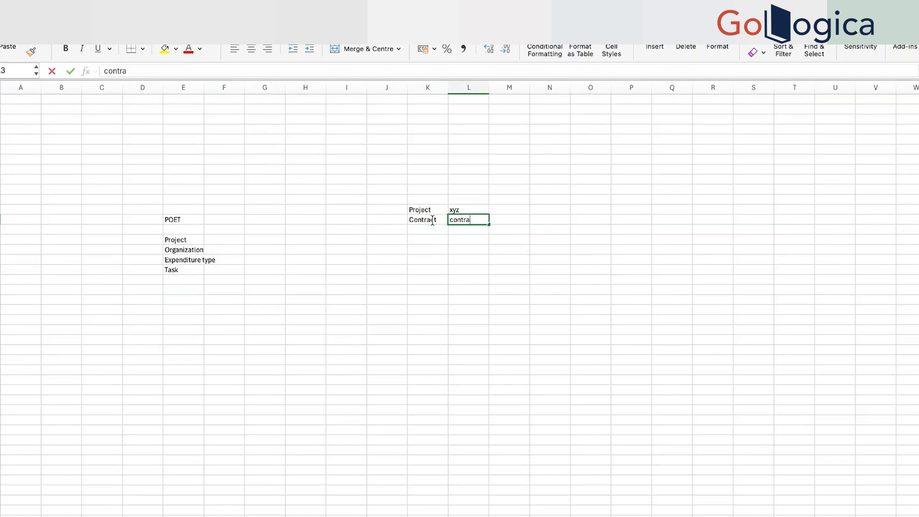
text(ct X)
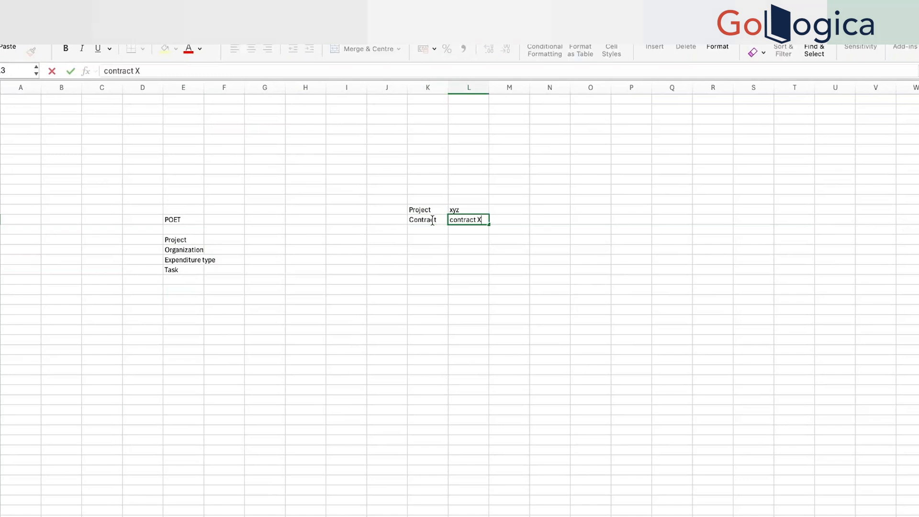
click(465, 211)
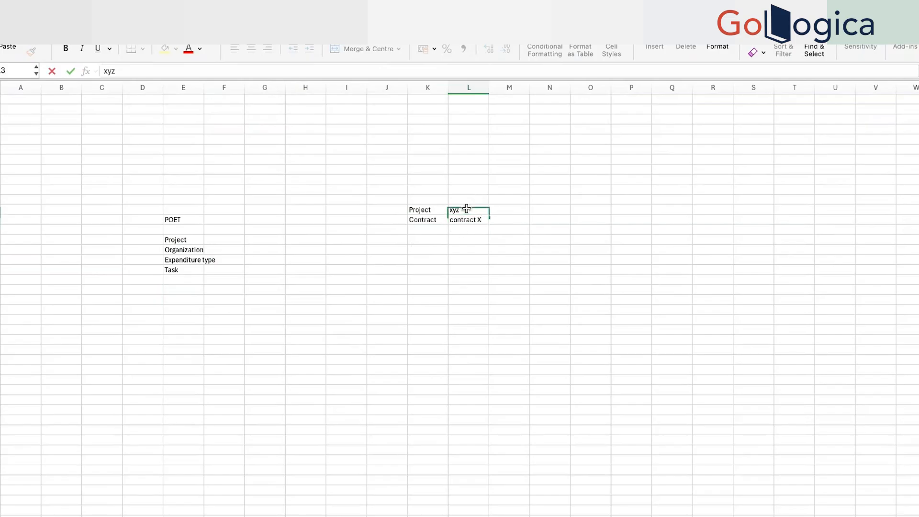
drag(466, 210, 466, 223)
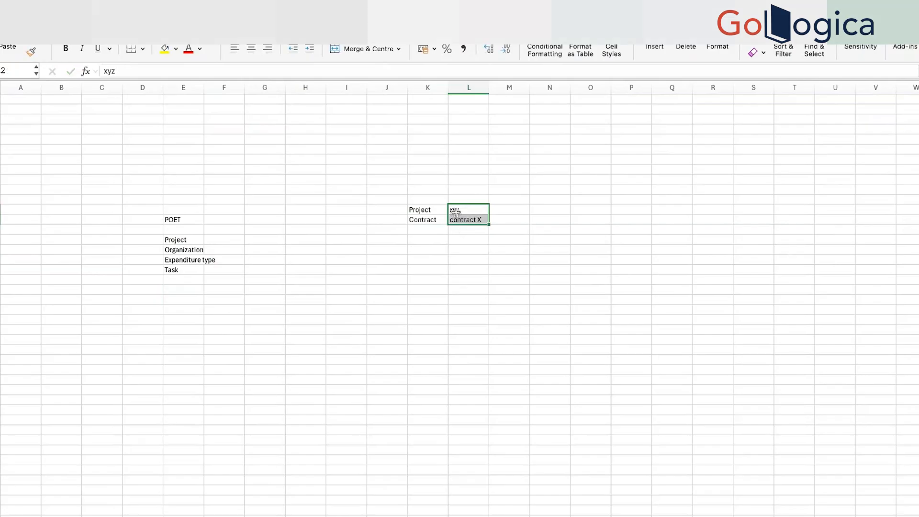
click(459, 211)
click(421, 211)
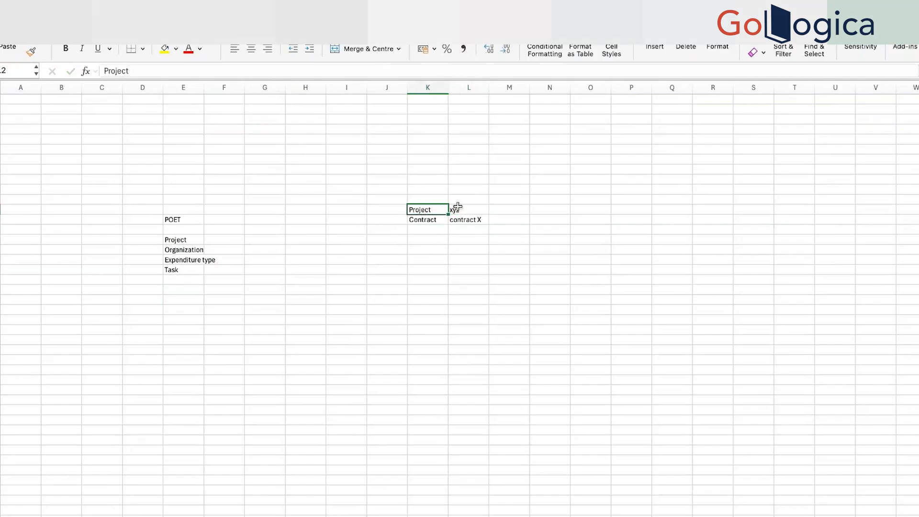
Step: Add the headers cost in M11 and Expenditure type in N11, with 100 and Admin beneath them
click(500, 199)
text(cost)
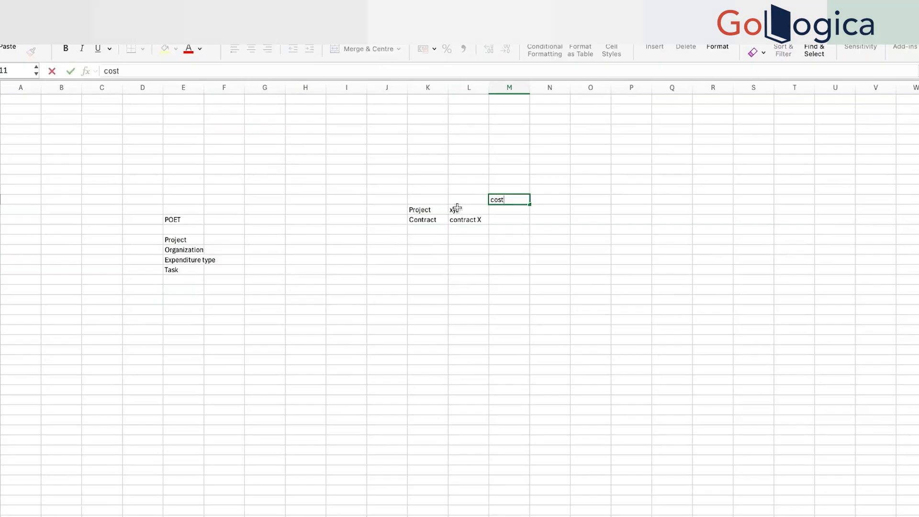
click(512, 211)
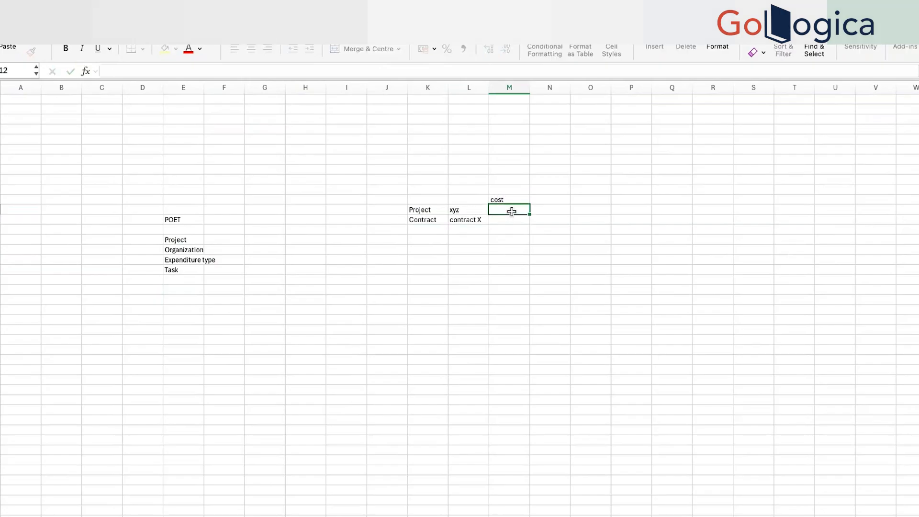
text(100)
click(549, 199)
text(Ex)
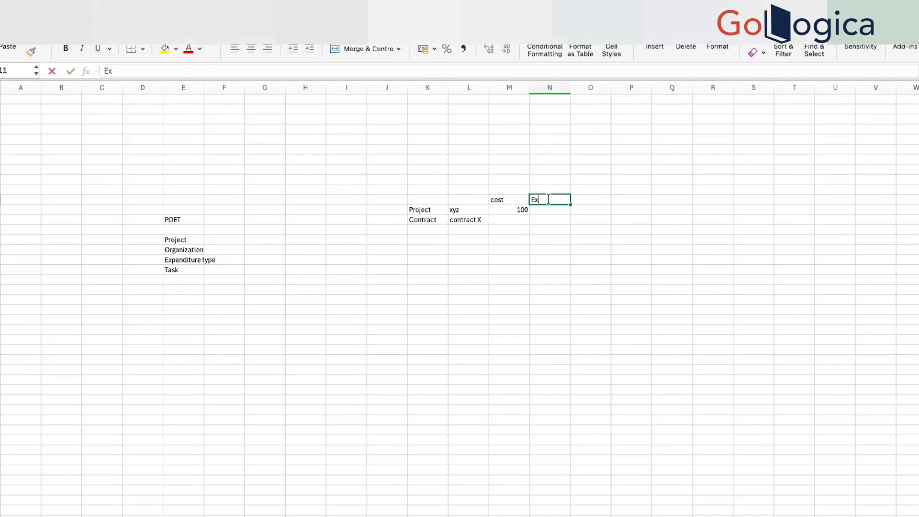
text(pendi)
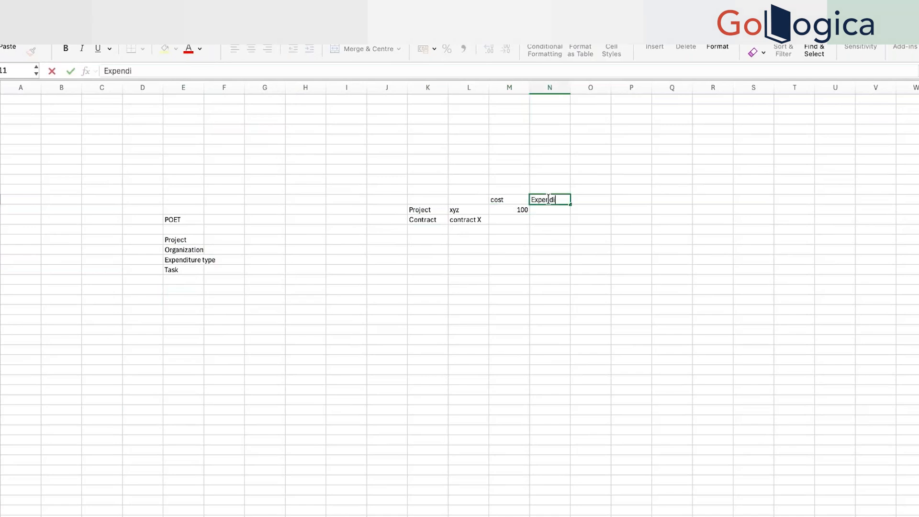
text(ture type)
click(559, 212)
text(Admin)
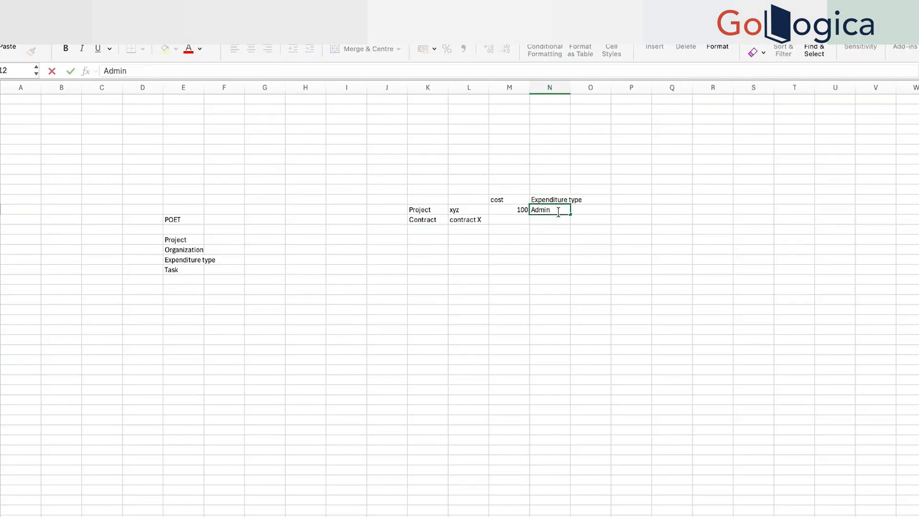
key(Return)
Step: Enter the headers Hiurs in M16 and Rate in N16, with the value 10 beneath each
click(510, 211)
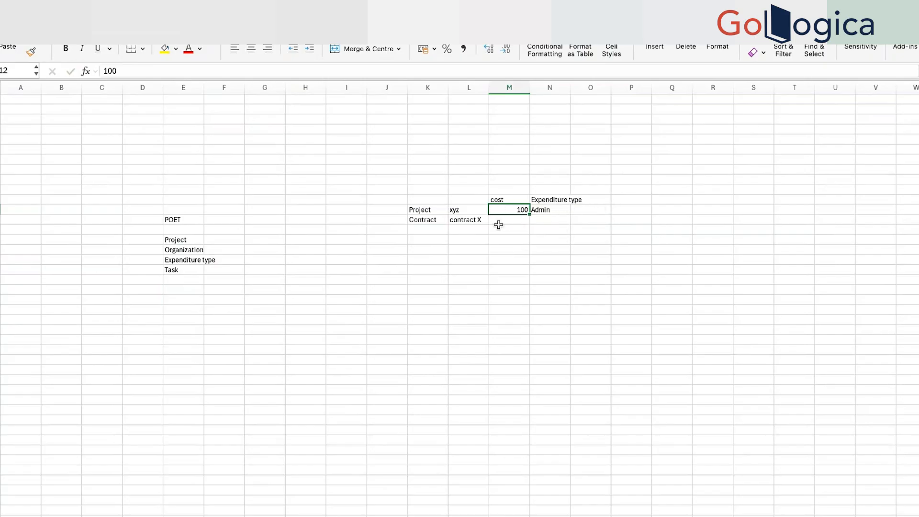
click(509, 260)
text(10)
click(518, 251)
text(Hiurs)
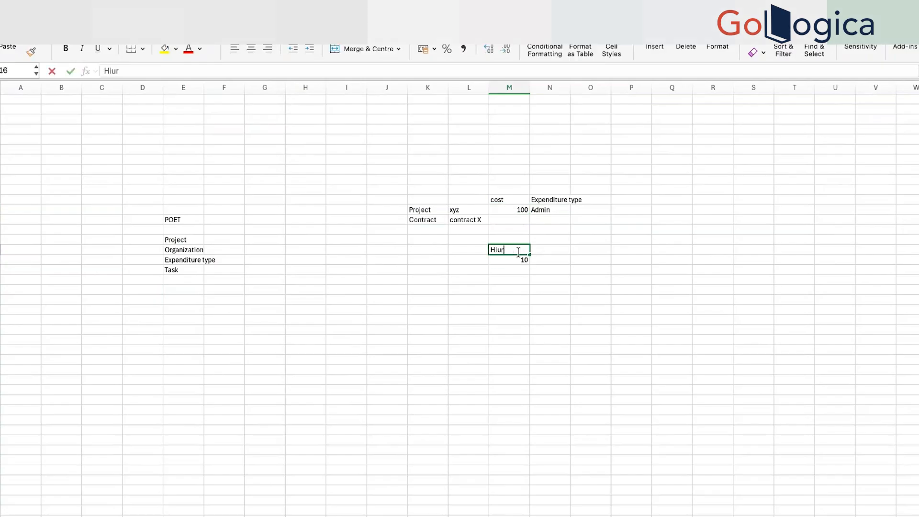
click(522, 269)
click(546, 249)
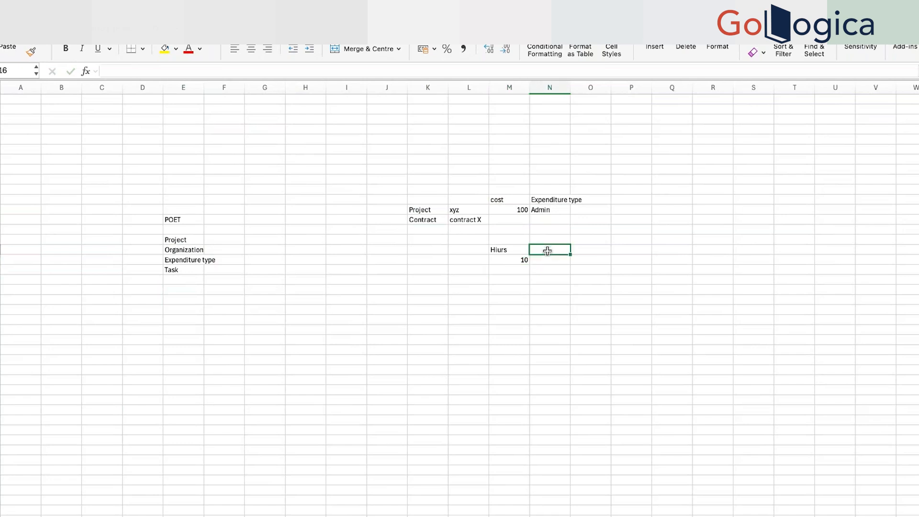
text(Rate)
click(552, 259)
text(10)
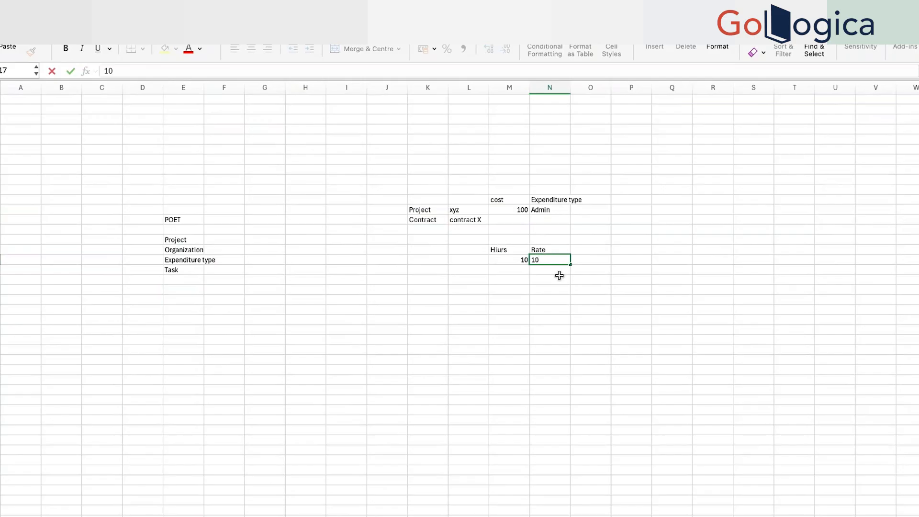
click(513, 213)
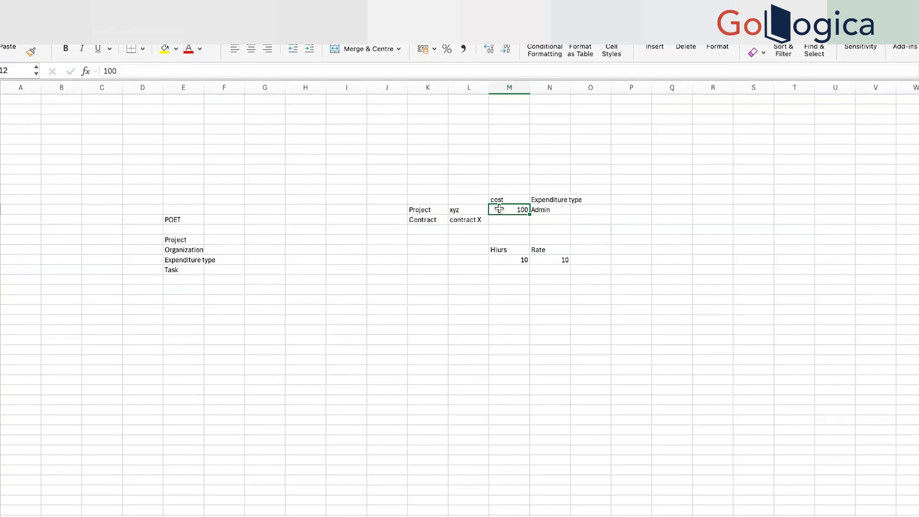
Step: Add the headers Revenue in K20 and Invoice in L20, with the title PPM above Revenue in K19
click(428, 220)
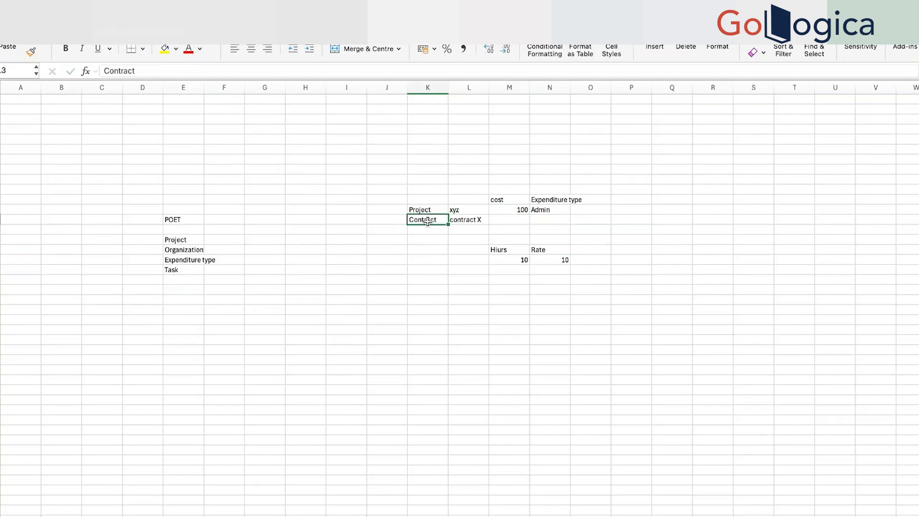
click(425, 288)
text(Revenue)
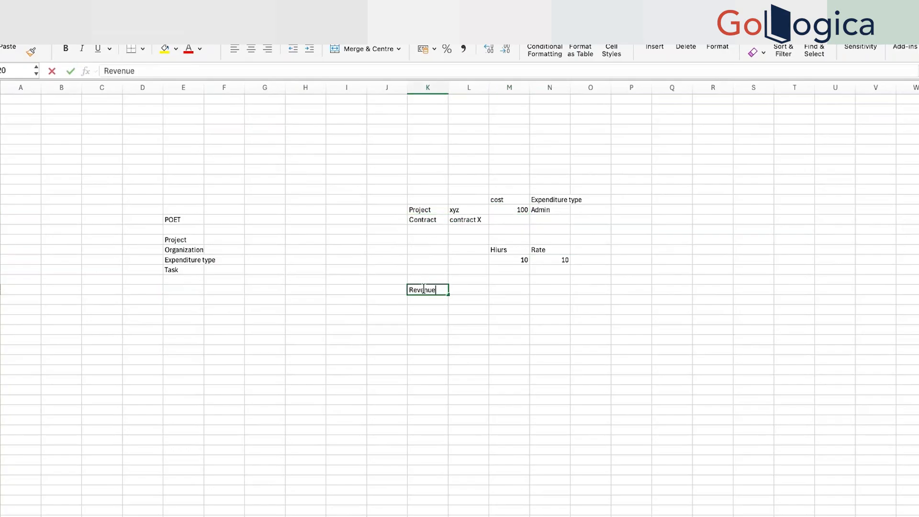
key(Tab)
text(Invoice)
click(433, 278)
text(PPM)
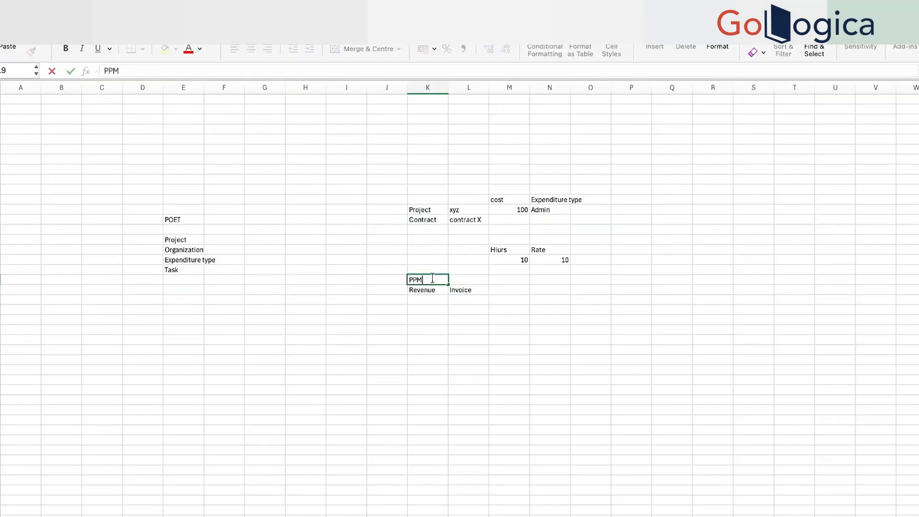
click(519, 309)
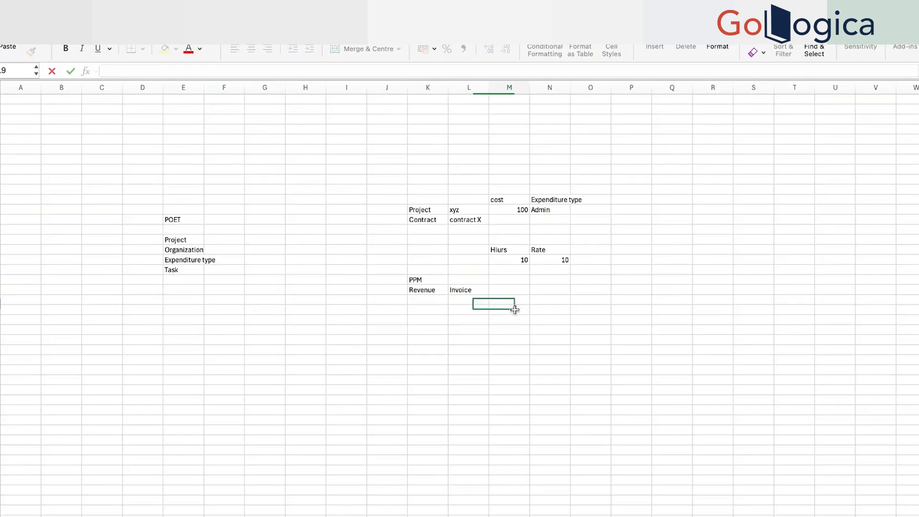
Step: Add a Bill Rate column next to Rate, with the header in O16 and the value 15 in O17
click(443, 289)
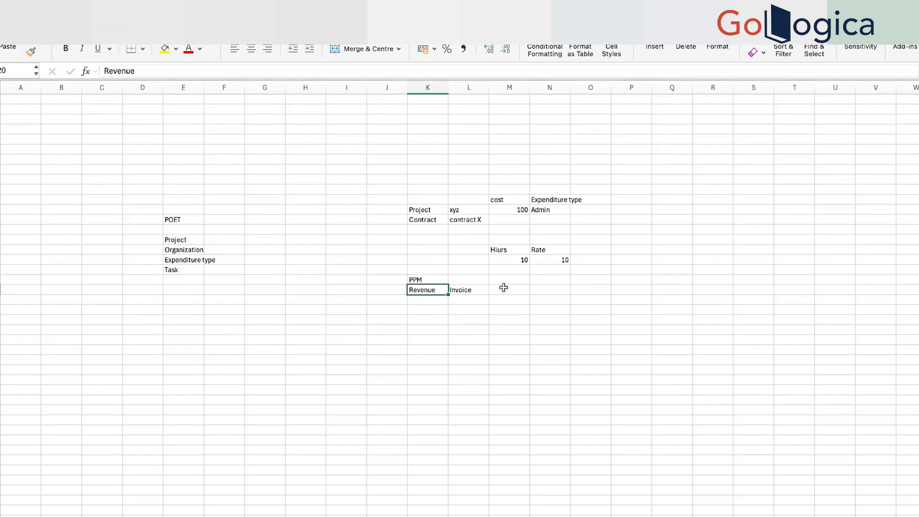
click(592, 260)
text(15)
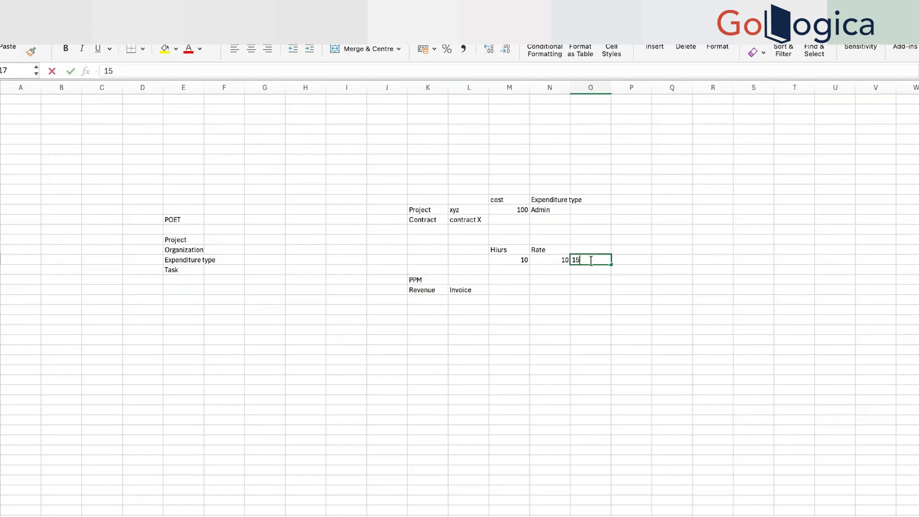
click(598, 251)
text(Bill Rate)
click(596, 291)
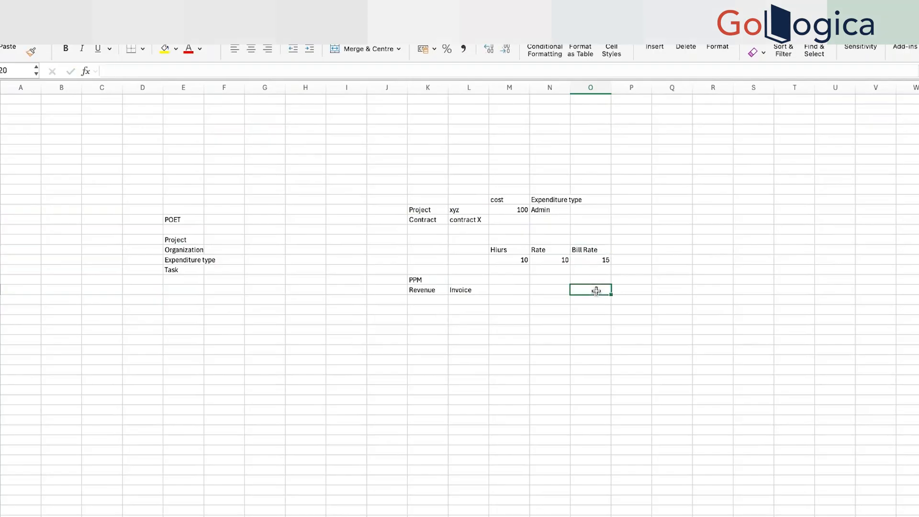
click(598, 260)
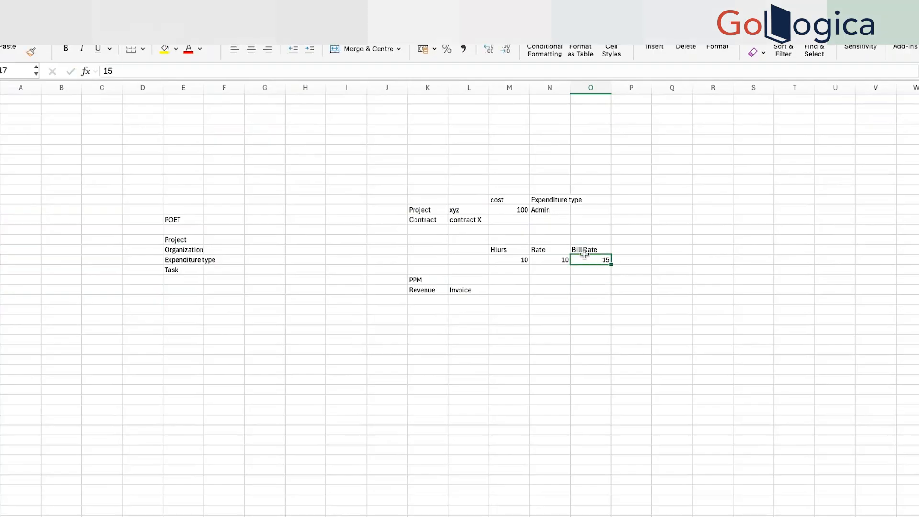
click(434, 221)
drag(434, 220, 584, 256)
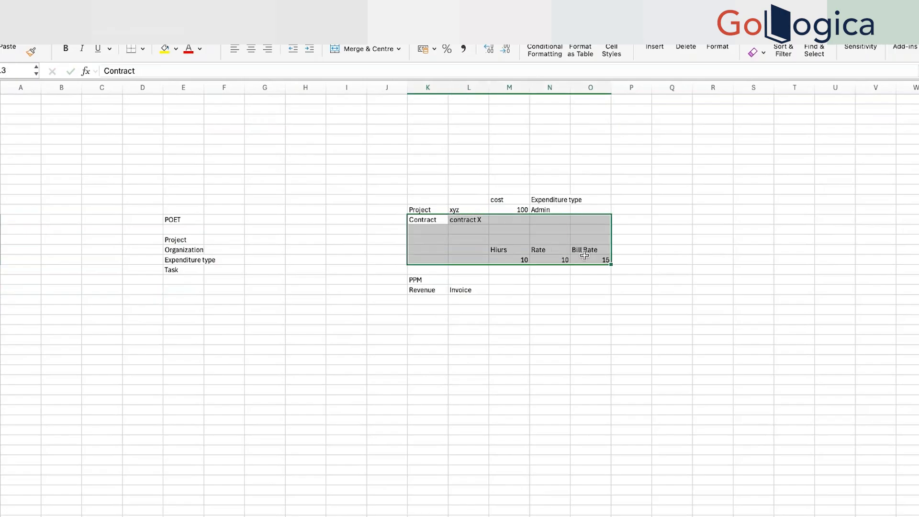
click(472, 222)
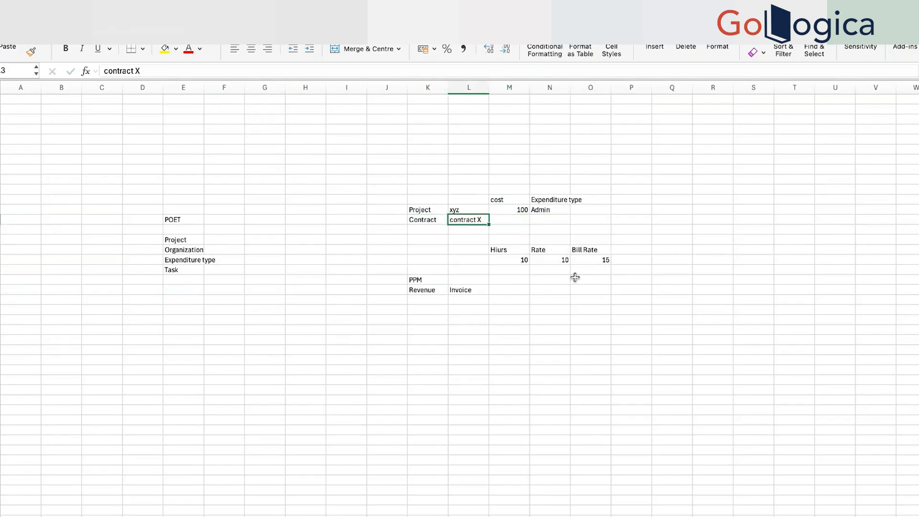
Step: Enter 150 under both the Revenue and Invoice headers, in K21 and L21
click(438, 299)
click(509, 258)
click(598, 257)
click(435, 296)
text(150)
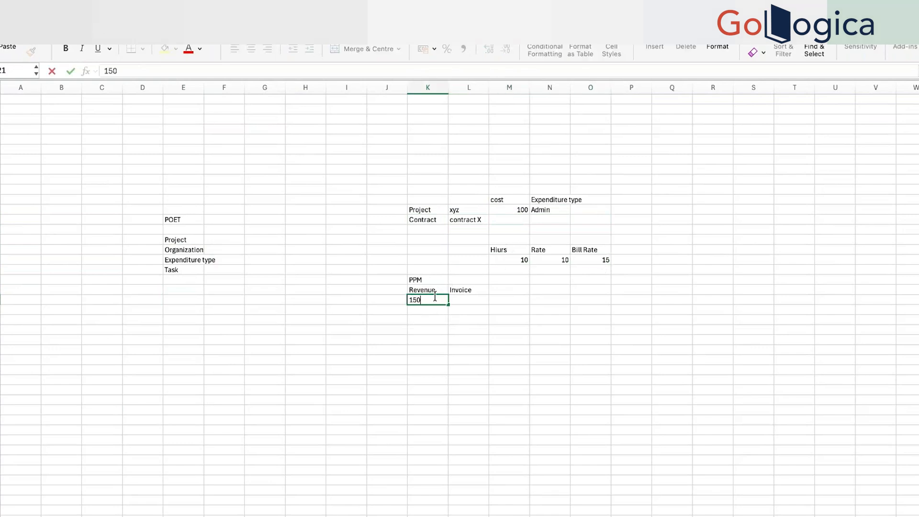
click(472, 300)
text(150)
click(512, 328)
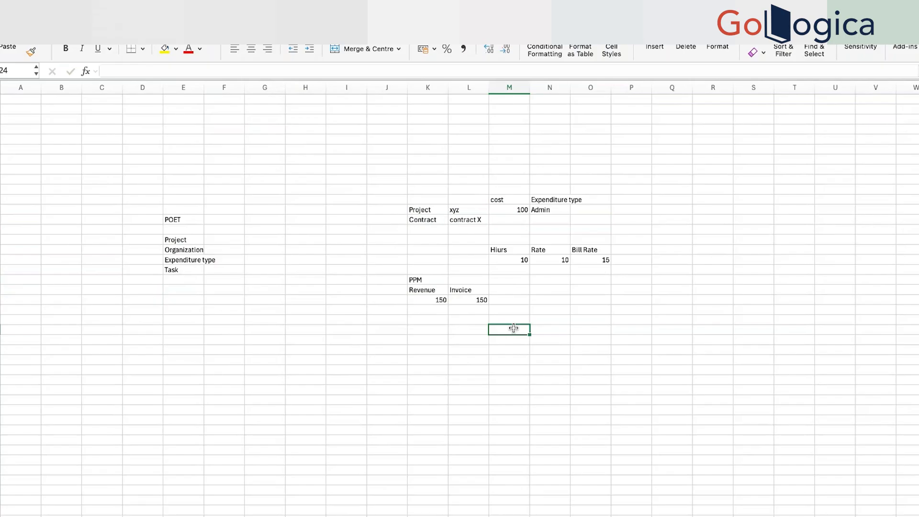
Step: Add the header AR Invoice in M20, beside the Invoice header
drag(427, 280, 428, 295)
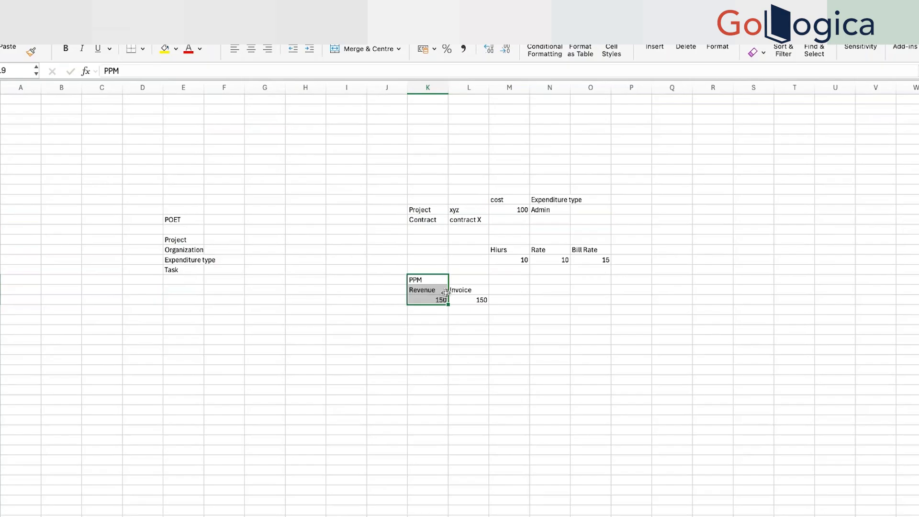
click(476, 290)
click(507, 292)
text(AR)
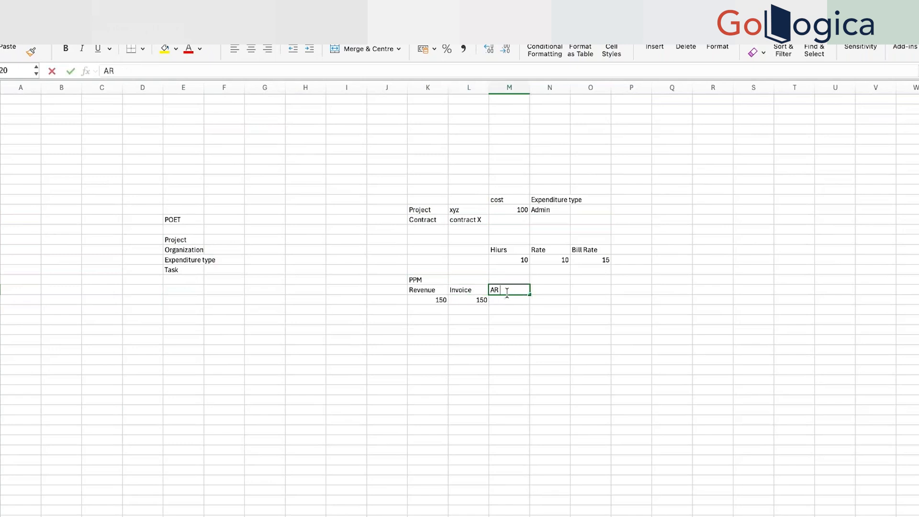
text( Inoic)
key(BackSpace)
key(BackSpace)
key(BackSpace)
text(vpo)
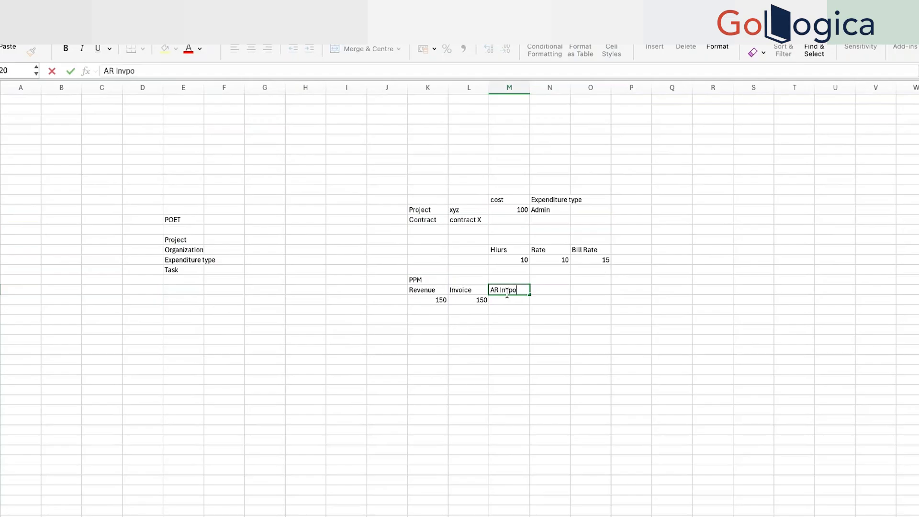
key(BackSpace)
key(BackSpace)
text(oice)
Step: Enter 150 in M21 under the AR Invoice header
click(512, 301)
text(15)
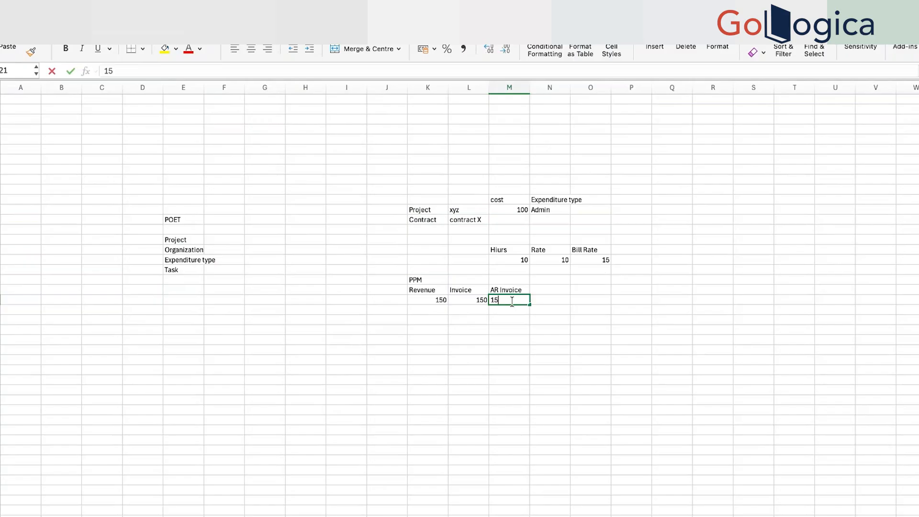
text(0)
click(580, 307)
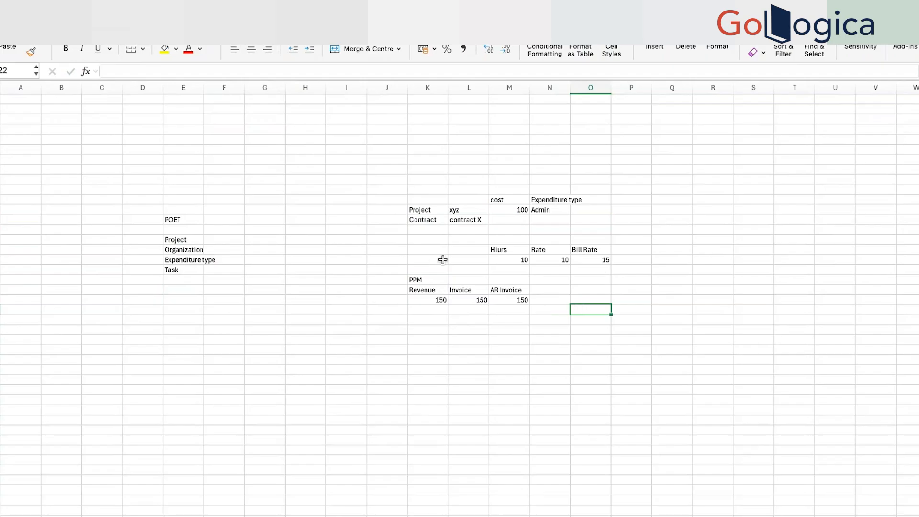
Step: Change the Invoice header in L20 to PPM Invoice
click(414, 279)
drag(415, 280, 502, 299)
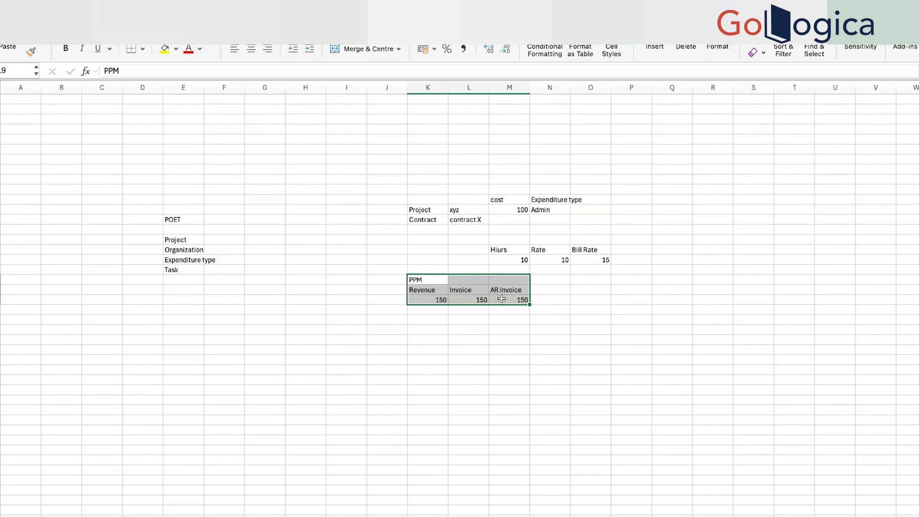
click(475, 300)
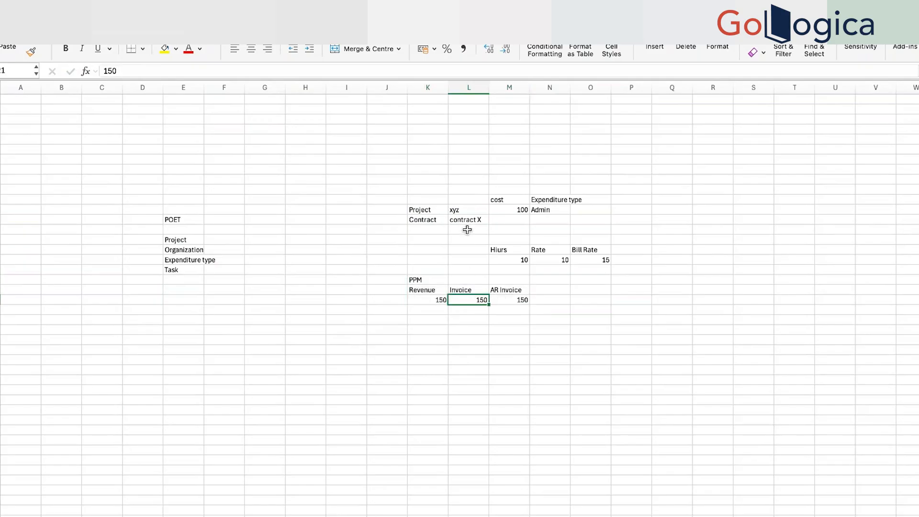
click(470, 289)
text(PPM)
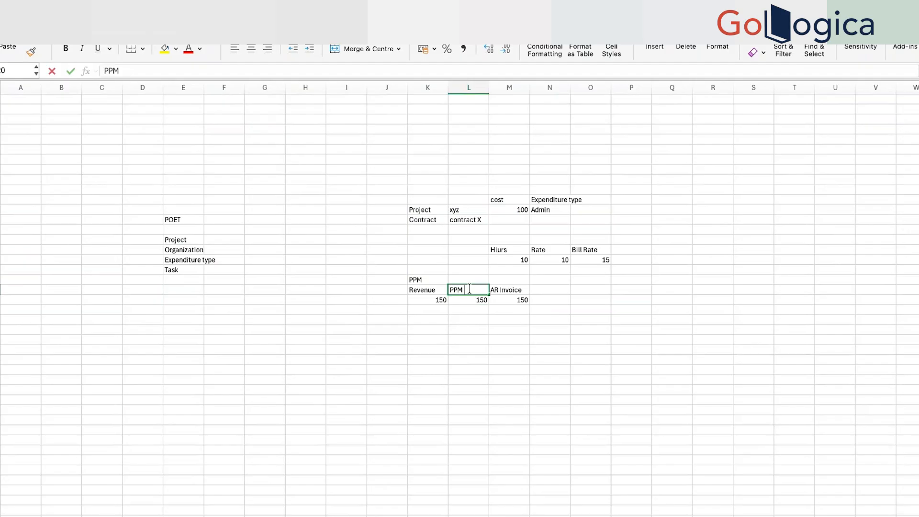
text( Invoice)
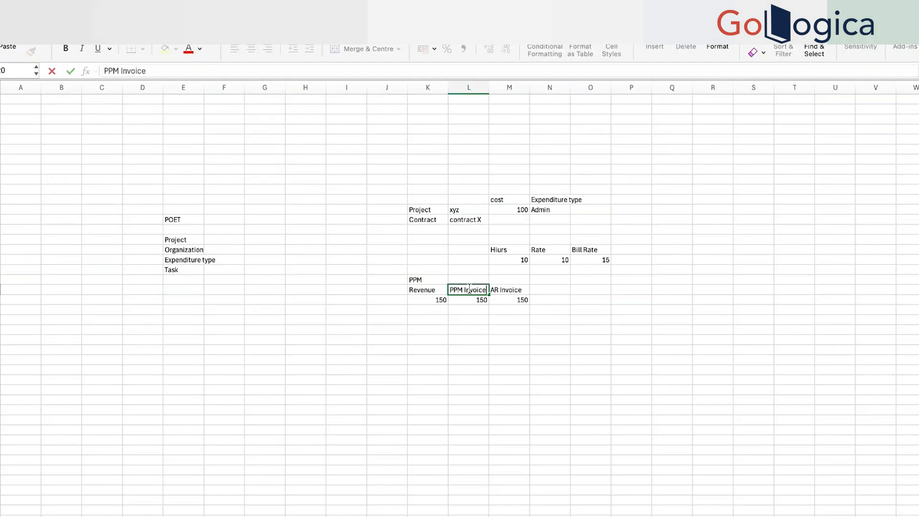
click(523, 339)
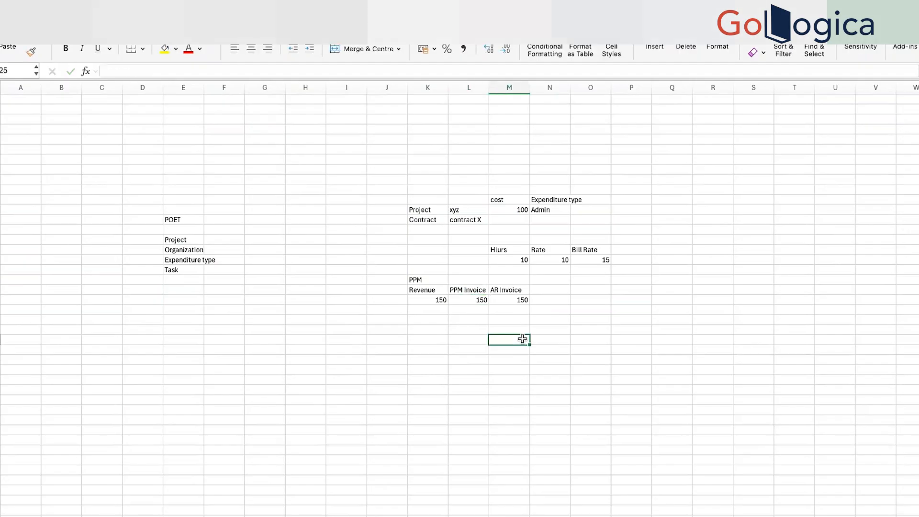
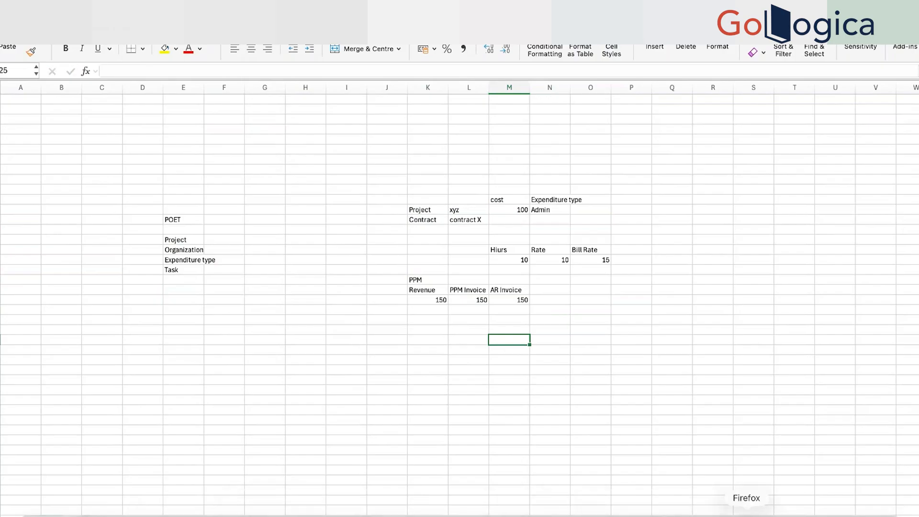
Step: Switch to Firefox, leave Manage Expenditure Types without saving, and look over the Manage Work Types page before cancelling out of it
click(747, 516)
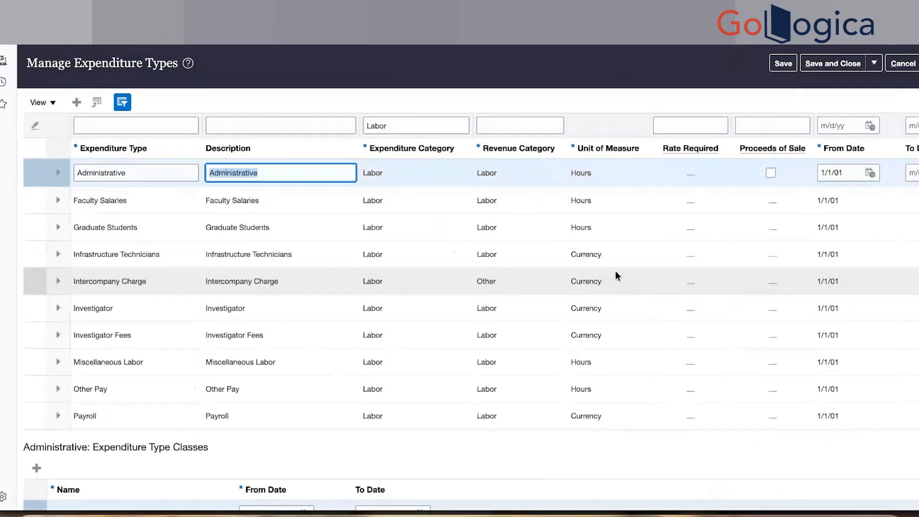
click(906, 65)
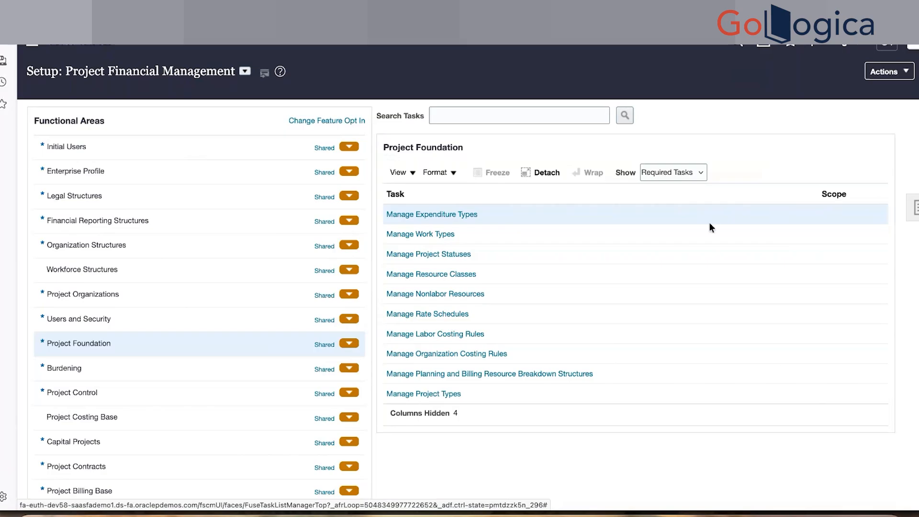
click(453, 234)
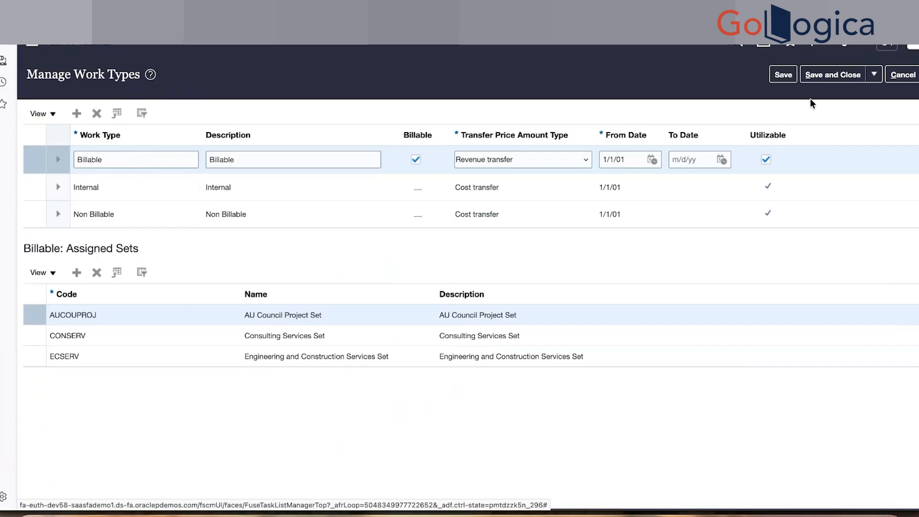
click(903, 79)
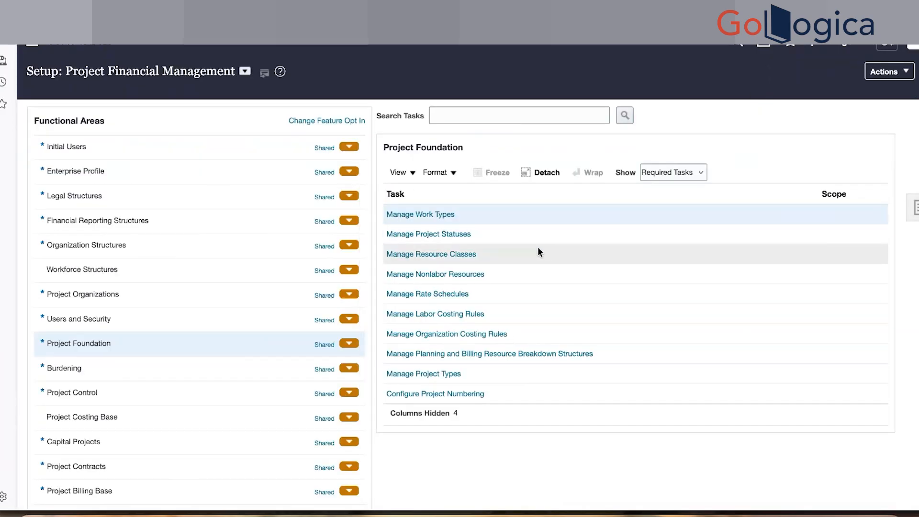
Step: Open Manage Project Statuses and examine the status objects, the Project status classifications and the Active statuses
click(464, 237)
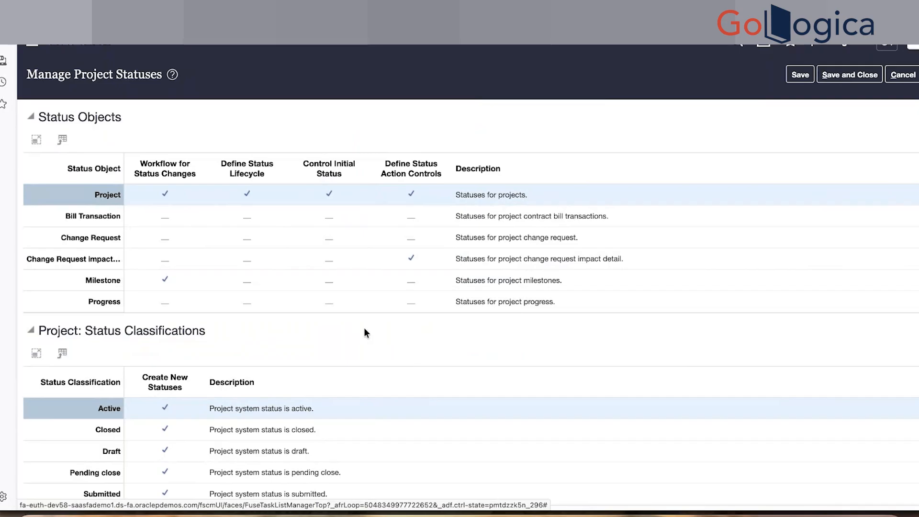
scroll(364, 333, down, 3)
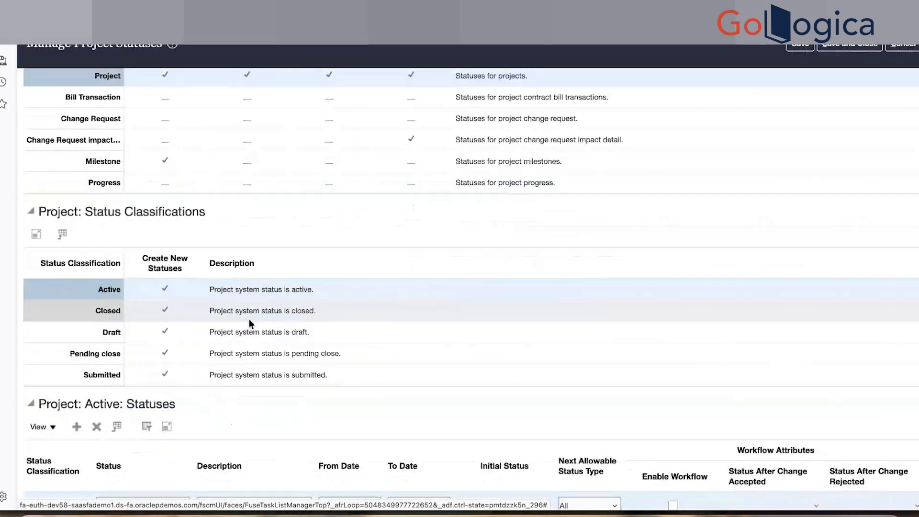
scroll(408, 307, down, 1)
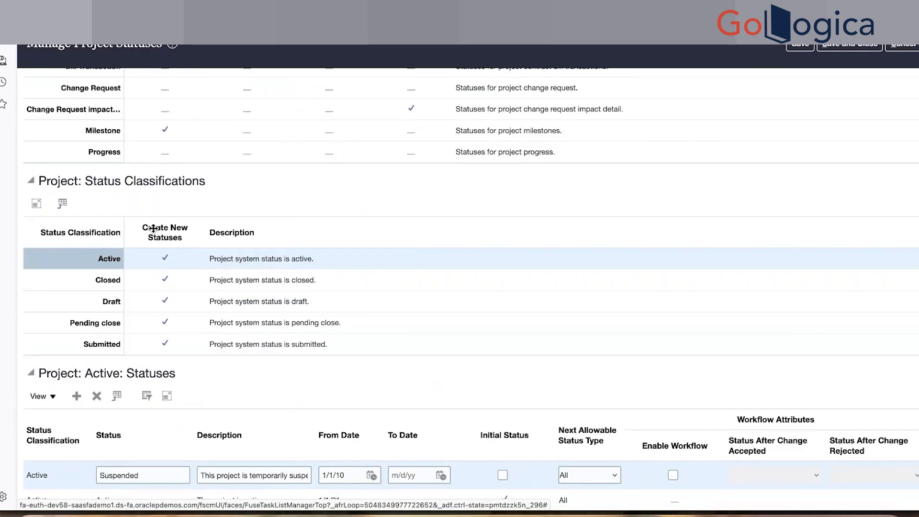
scroll(154, 232, up, 3)
scroll(153, 233, down, 3)
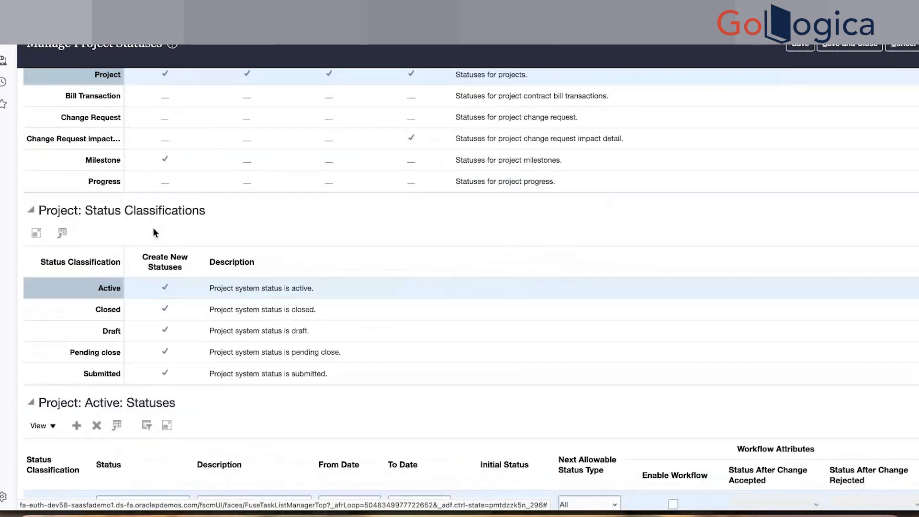
scroll(154, 231, down, 5)
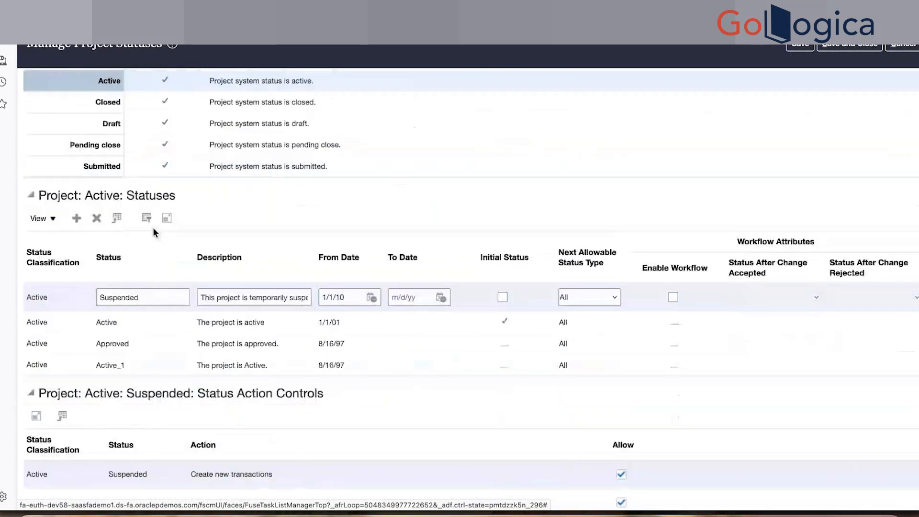
scroll(153, 228, up, 5)
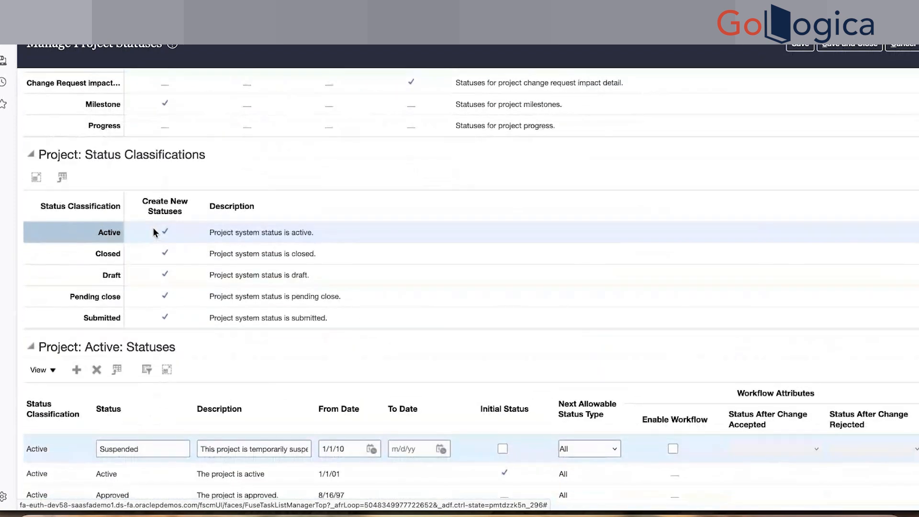
scroll(164, 332, down, 3)
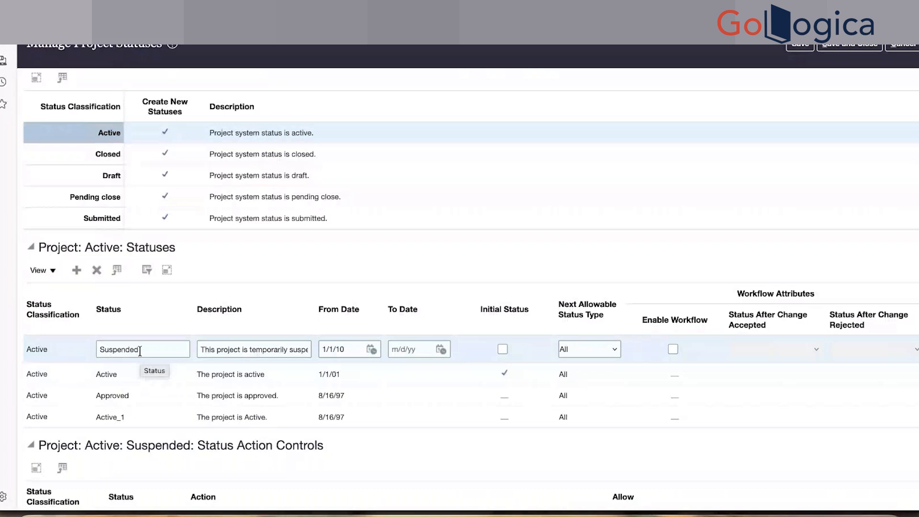
Step: Review the individual Active project statuses, followed by those of the Closed and Draft classifications
click(154, 374)
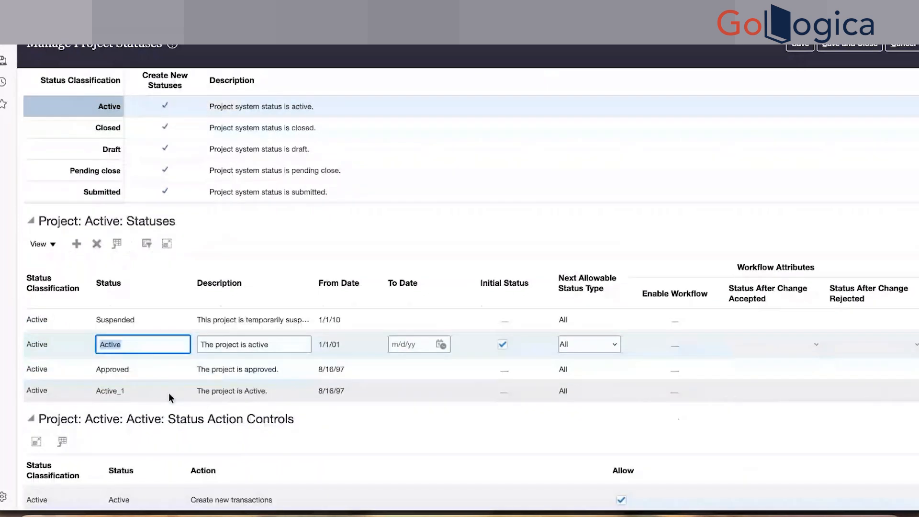
click(169, 392)
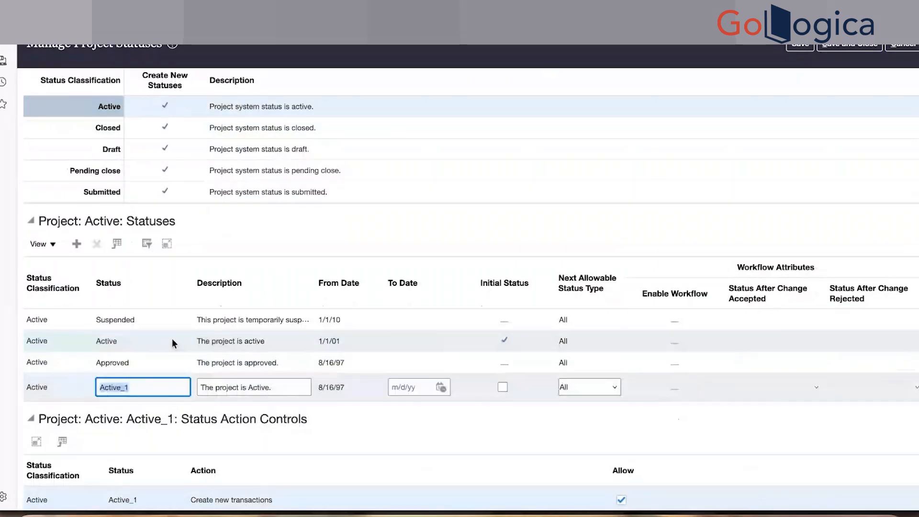
scroll(171, 338, up, 1)
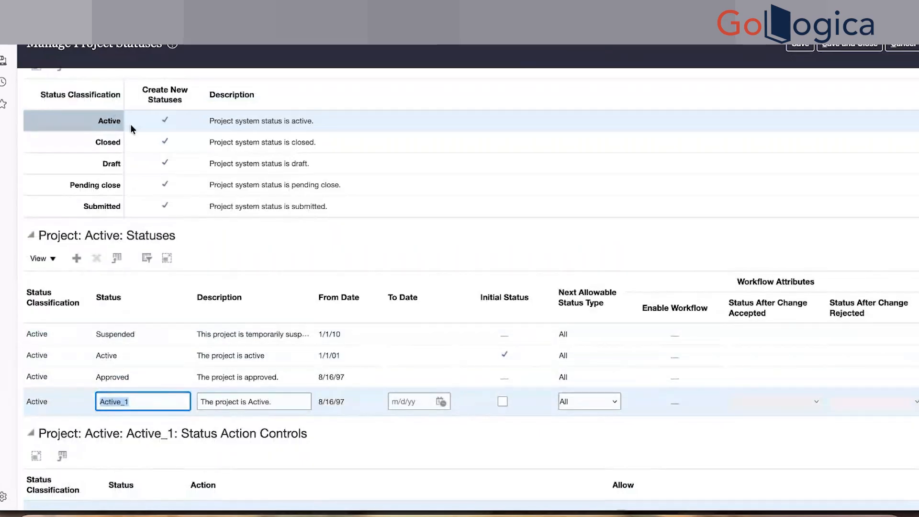
click(134, 355)
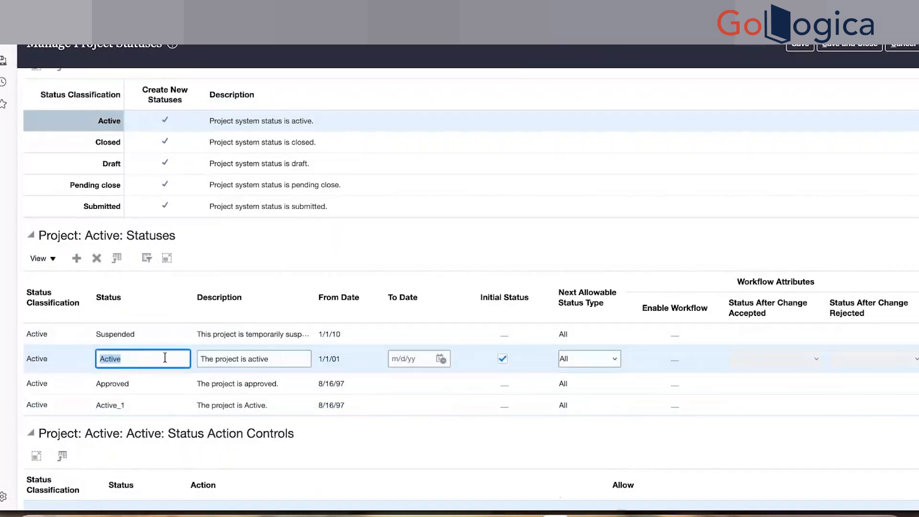
click(135, 139)
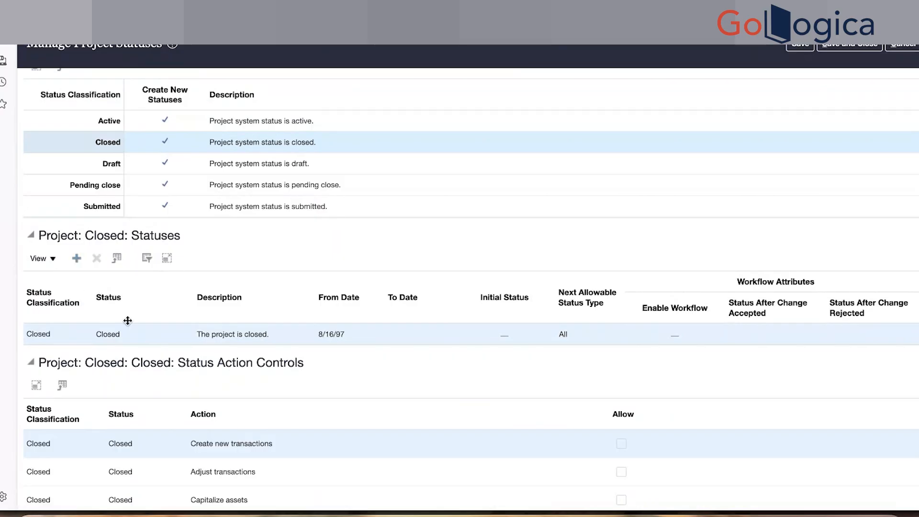
click(136, 166)
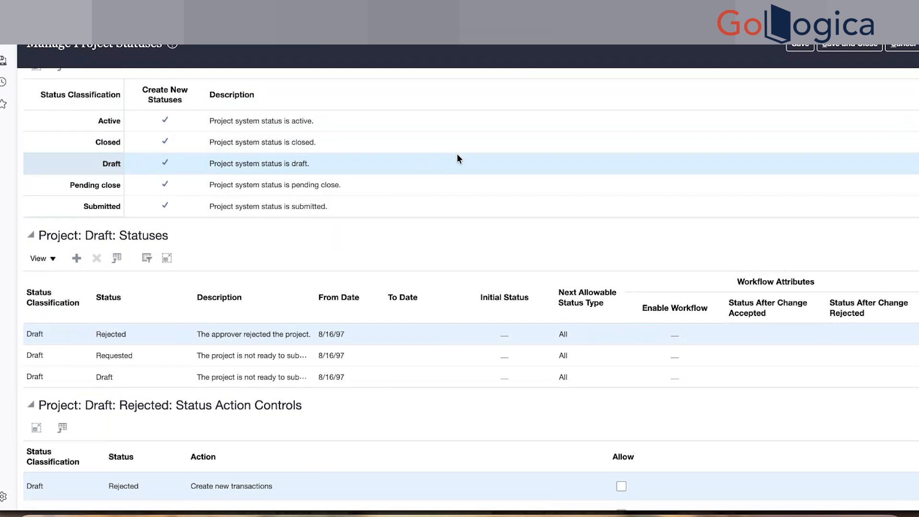
Step: Examine the action controls of the Rejected status under Draft, including the Allow setting for Create new transactions
scroll(614, 188, down, 4)
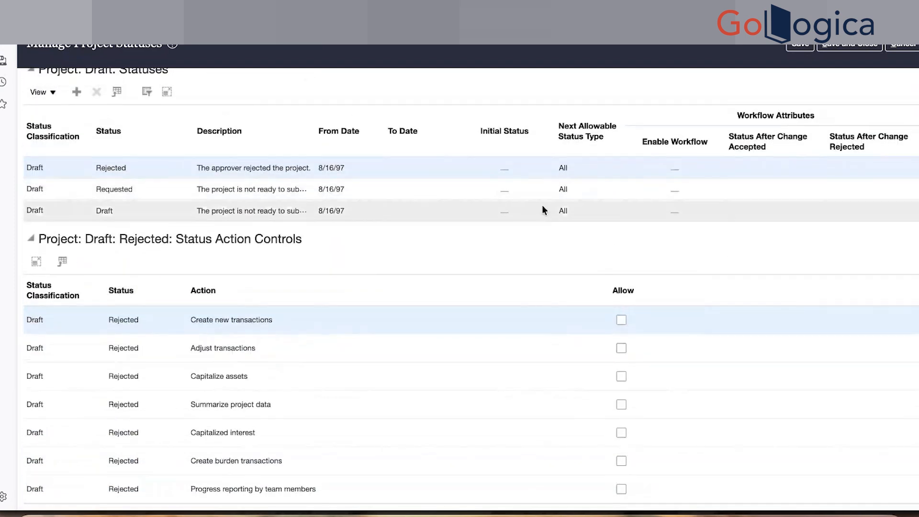
scroll(543, 208, up, 1)
scroll(435, 159, up, 2)
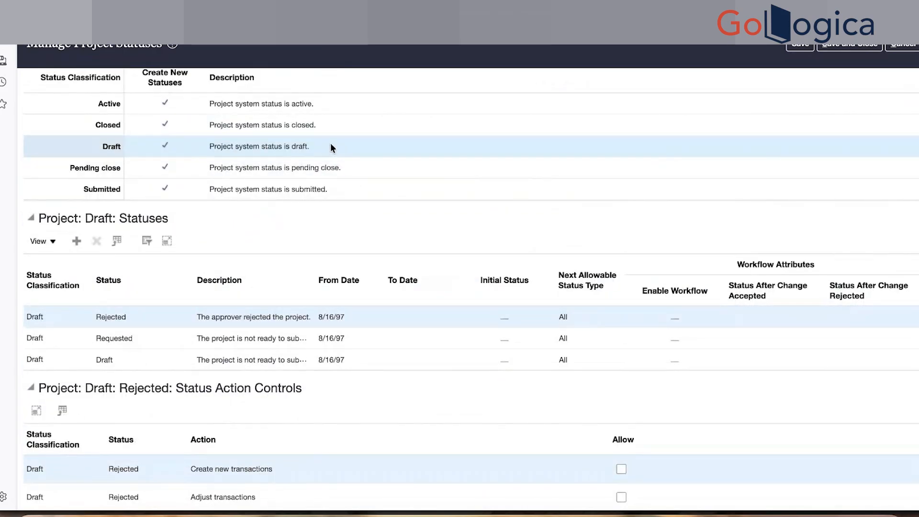
scroll(612, 196, down, 3)
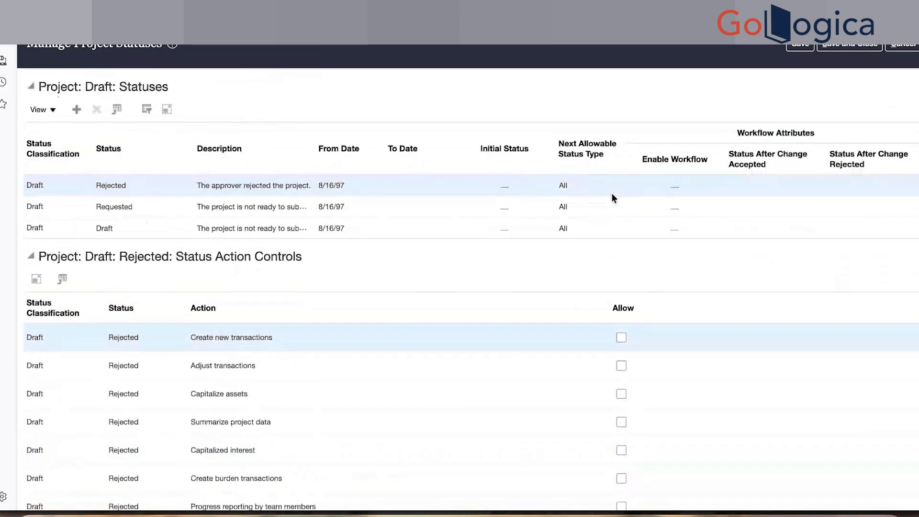
scroll(366, 335, down, 1)
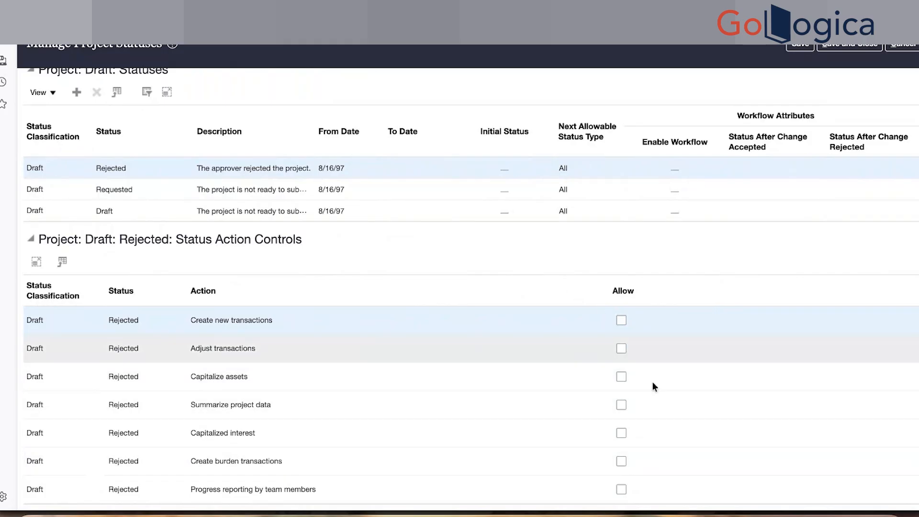
click(621, 320)
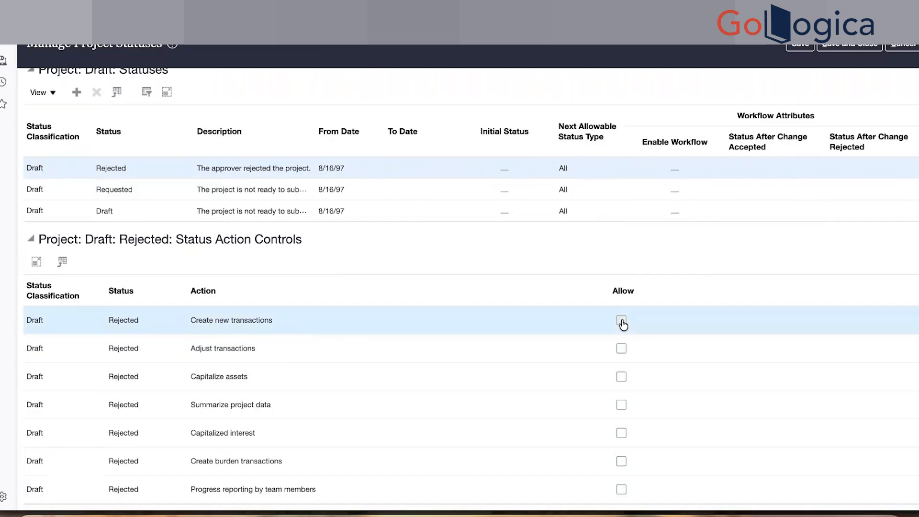
click(622, 322)
Step: Select the Active status classification and inspect the action controls of its Suspended status
scroll(459, 225, up, 3)
scroll(459, 225, up, 3)
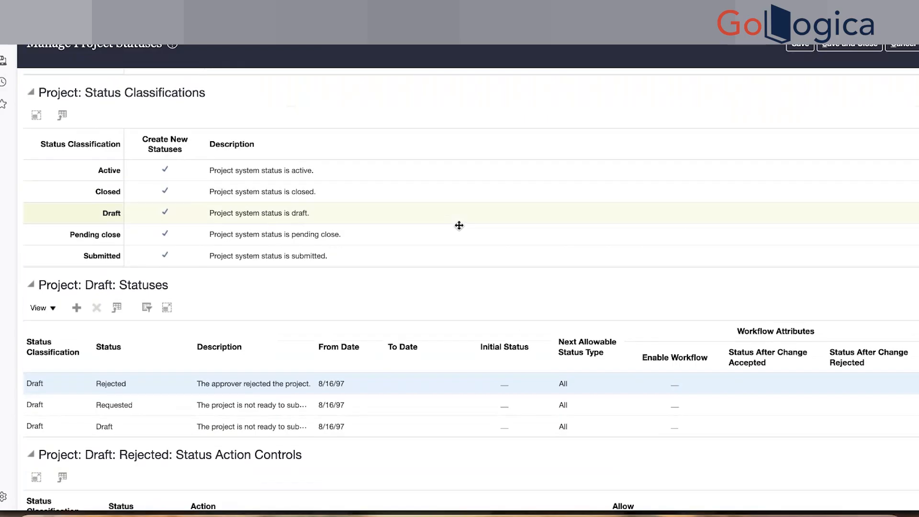
click(406, 206)
scroll(640, 395, down, 3)
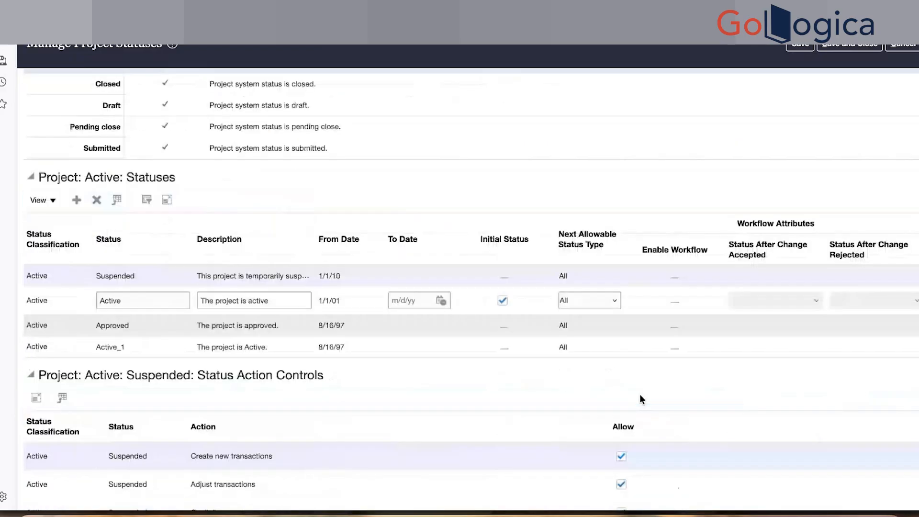
Step: Examine the remaining Allow settings in the Suspended status's action controls, including Progress reporting by team members
scroll(639, 394, down, 3)
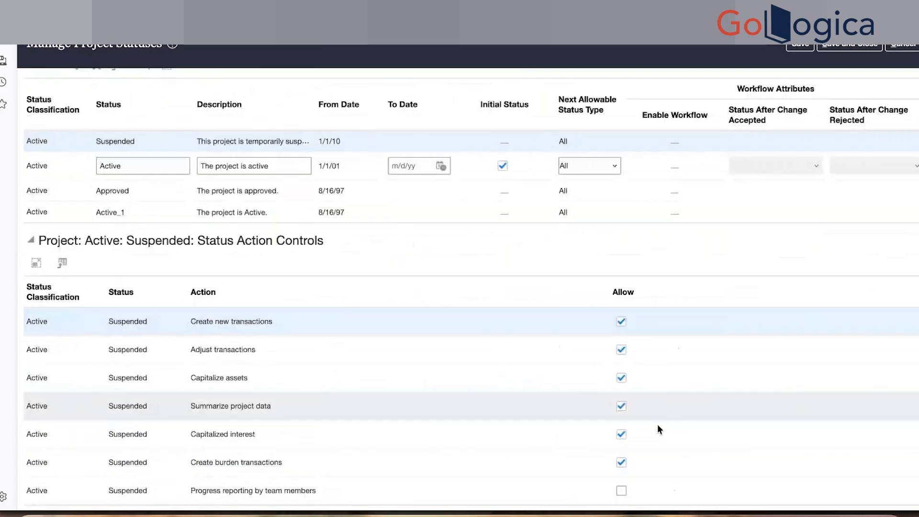
scroll(519, 349, up, 1)
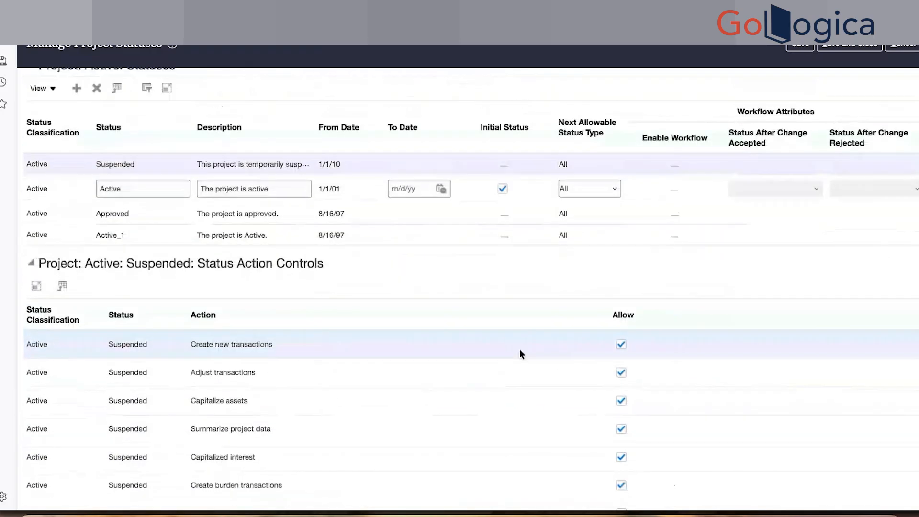
scroll(488, 354, up, 4)
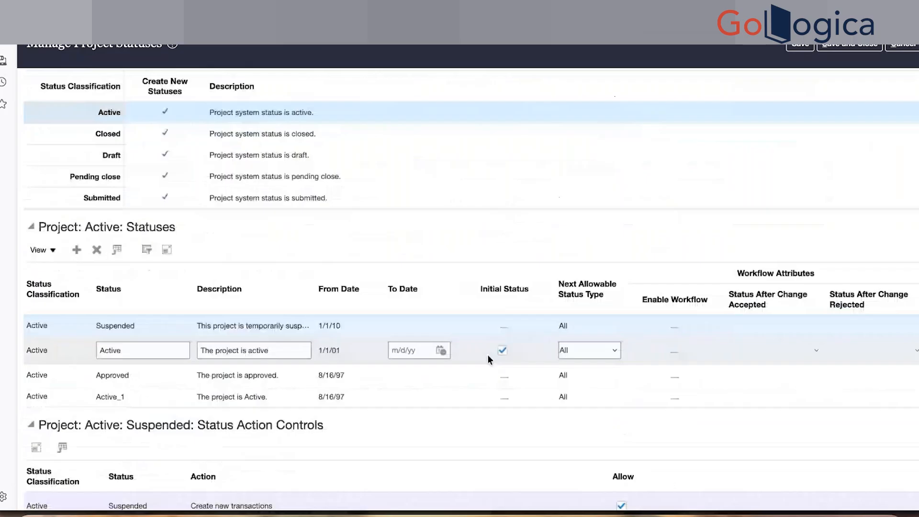
Step: Select other Project status classifications and review the statuses and action controls of Submitted and Pending close
click(204, 134)
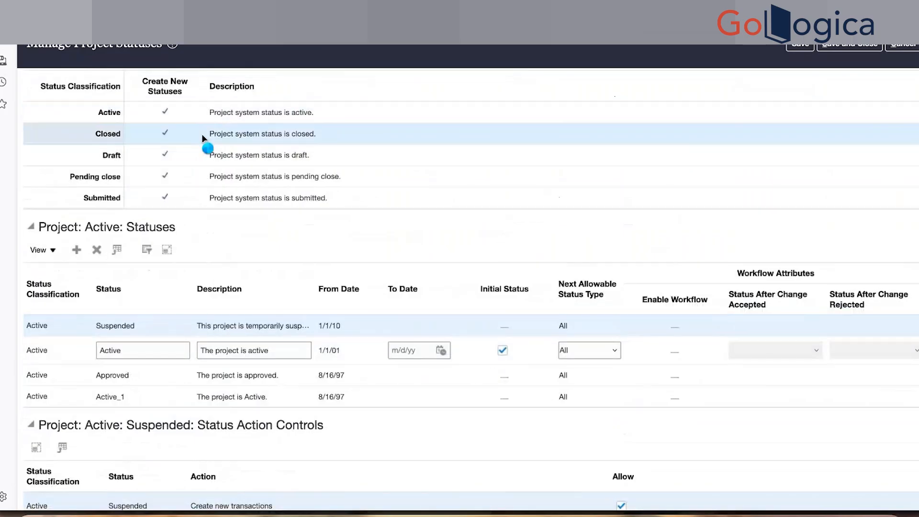
scroll(640, 298, down, 3)
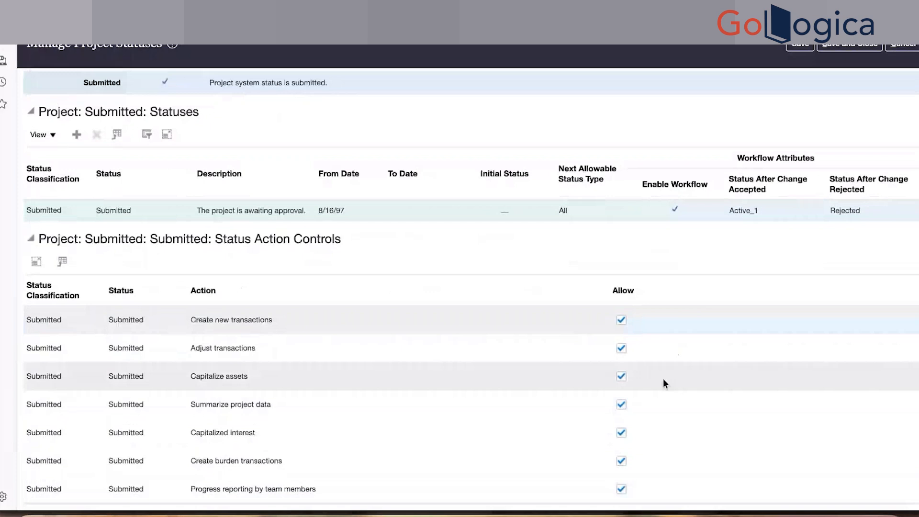
scroll(549, 332, up, 1)
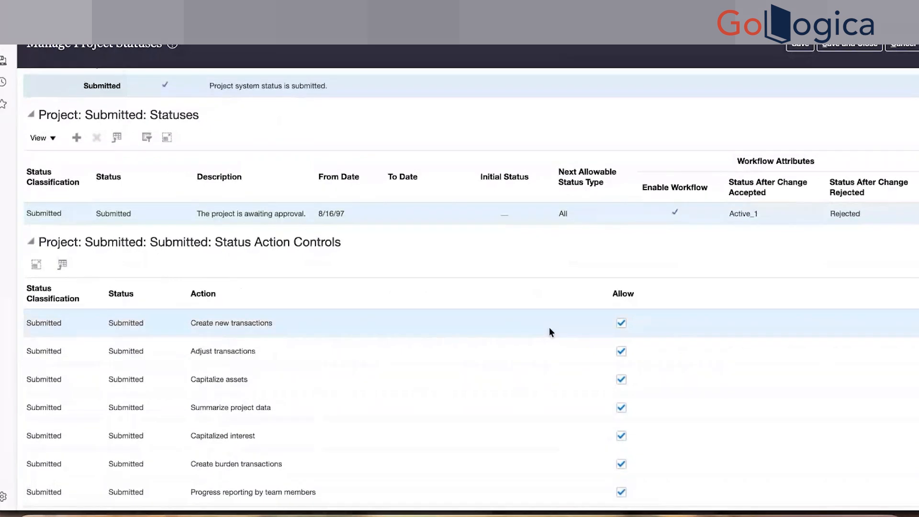
scroll(549, 330, up, 3)
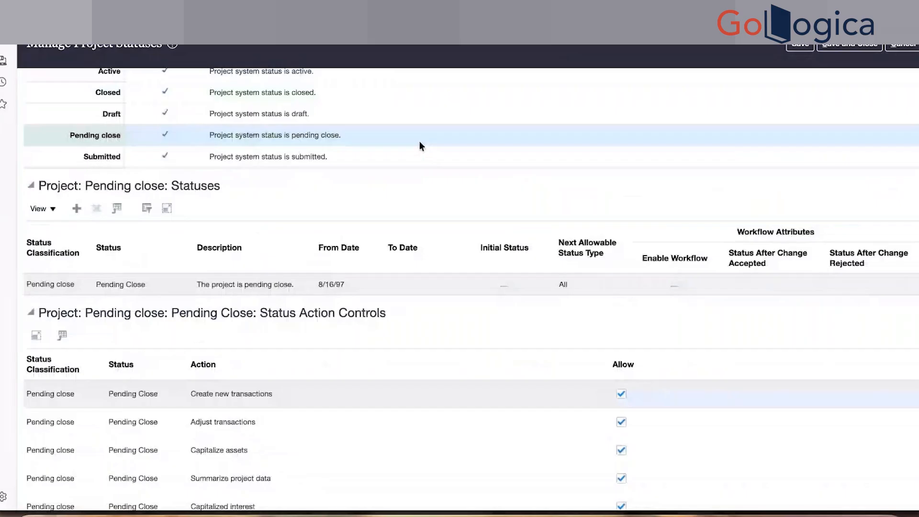
scroll(635, 457, down, 3)
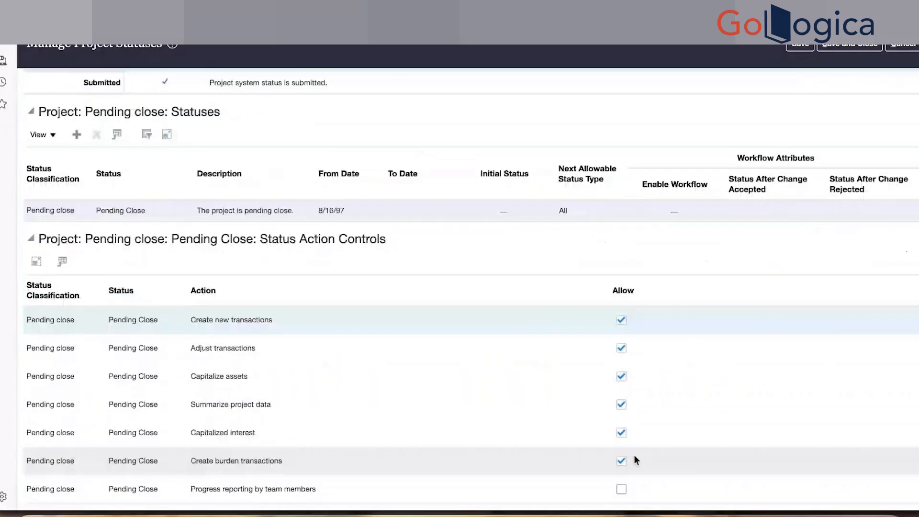
Step: Review the Project status classifications and status objects once more, and leave Manage Project Statuses without saving
scroll(586, 314, up, 10)
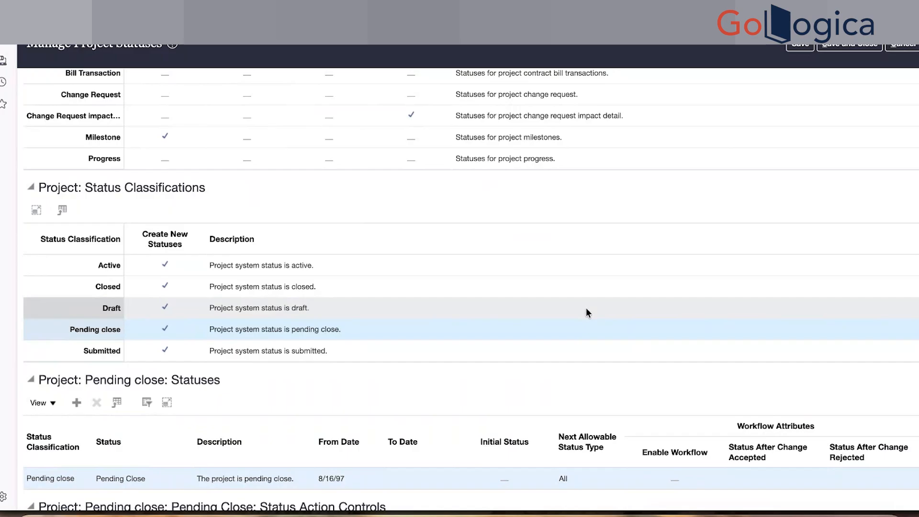
scroll(586, 309, up, 1)
scroll(588, 313, up, 4)
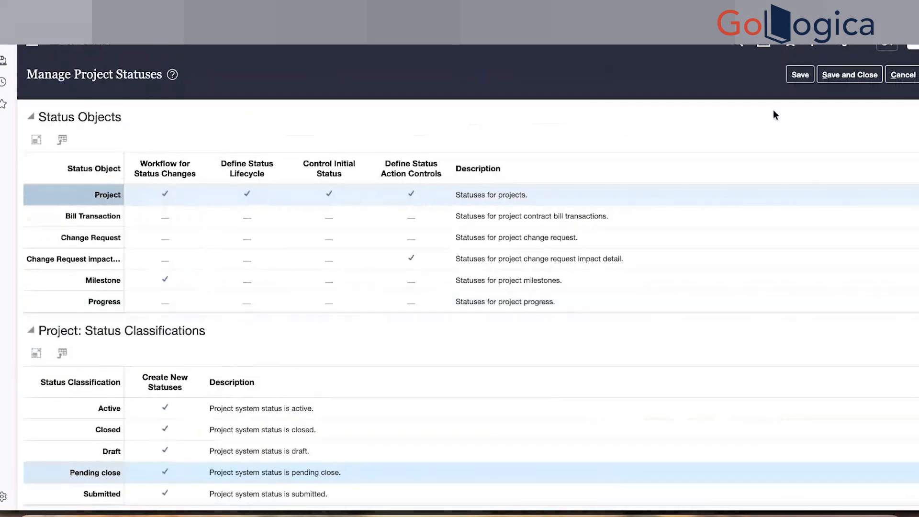
click(900, 77)
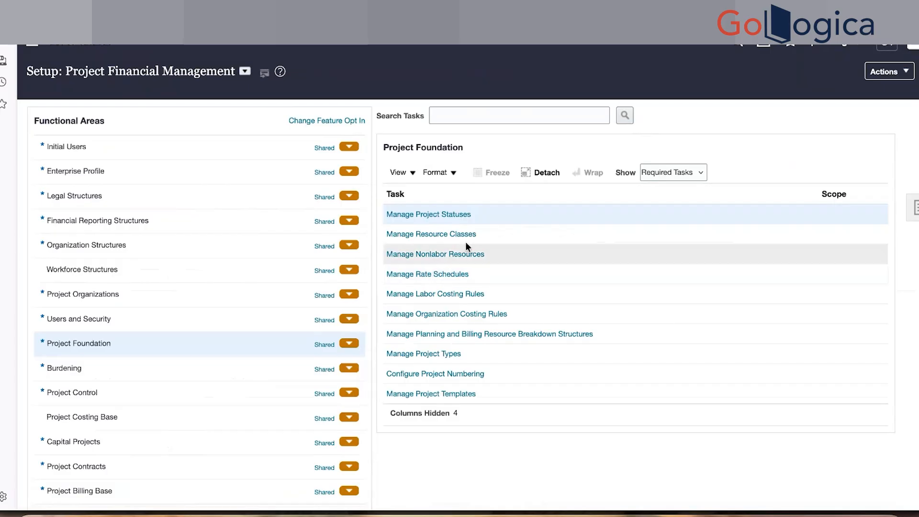
Step: Open Manage Resource Classes and review the default expenditure types for Labor, Equipment, Material Items and Financial Resources
click(463, 234)
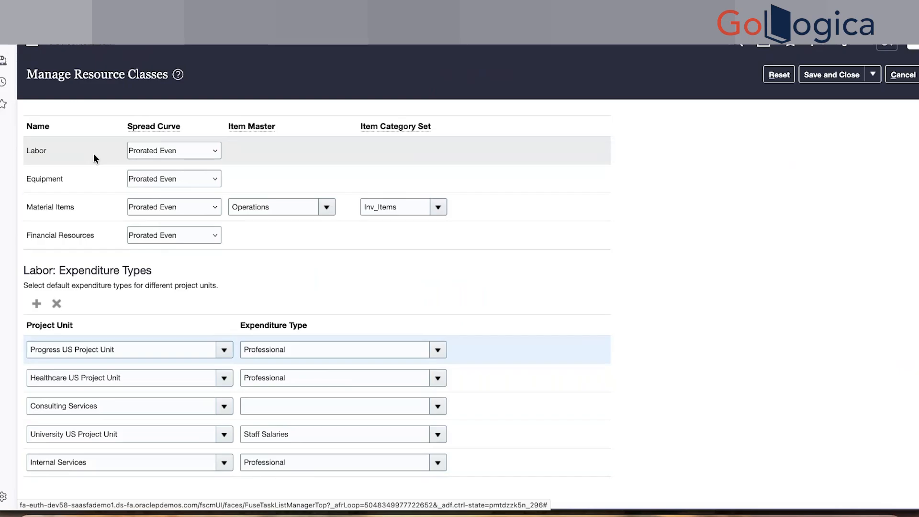
click(89, 179)
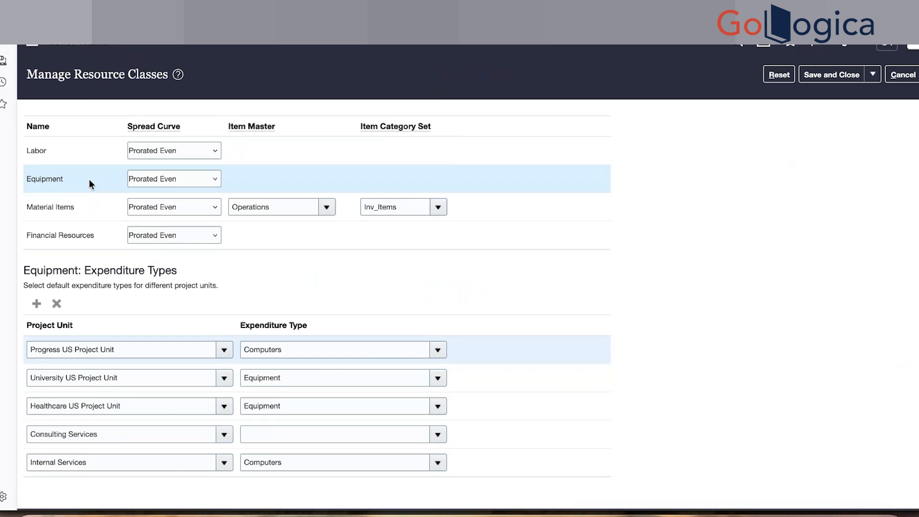
click(89, 206)
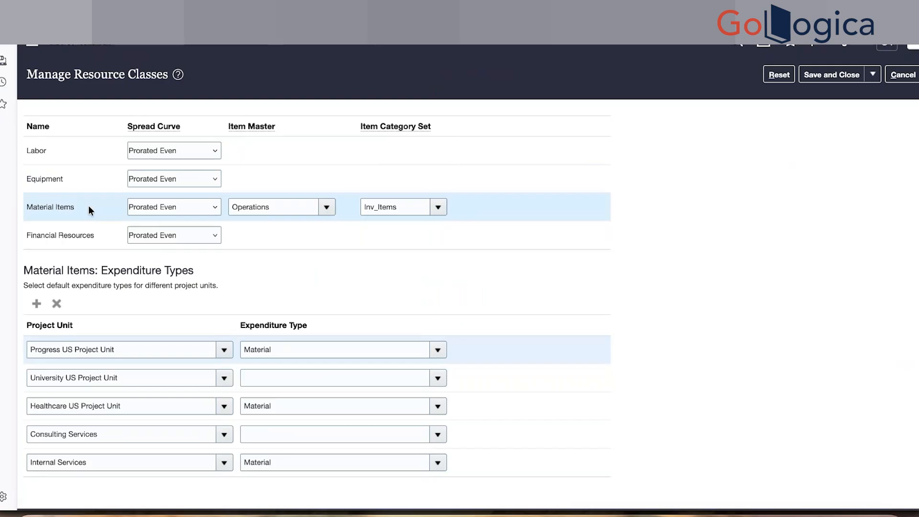
click(101, 235)
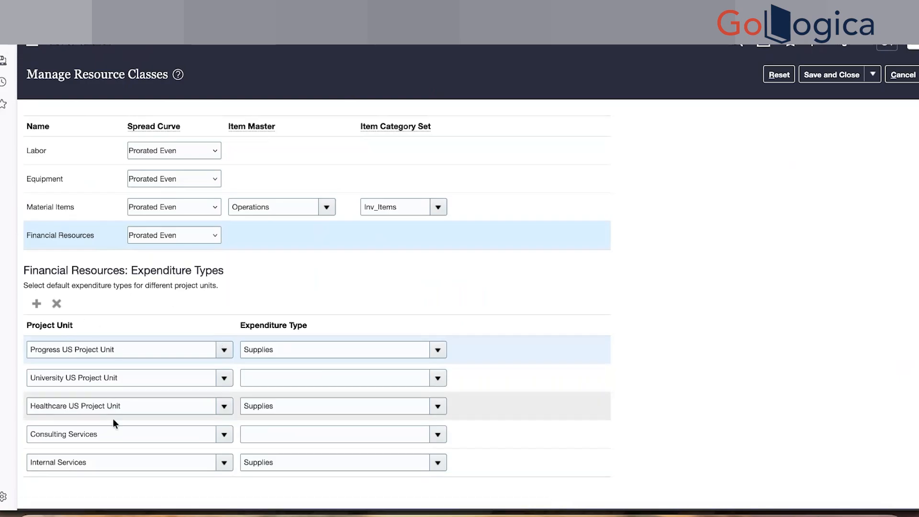
Step: Check the remaining project units' expenditure types for Financial Resources, and leave Manage Resource Classes without saving
scroll(113, 418, down, 1)
scroll(113, 418, down, 6)
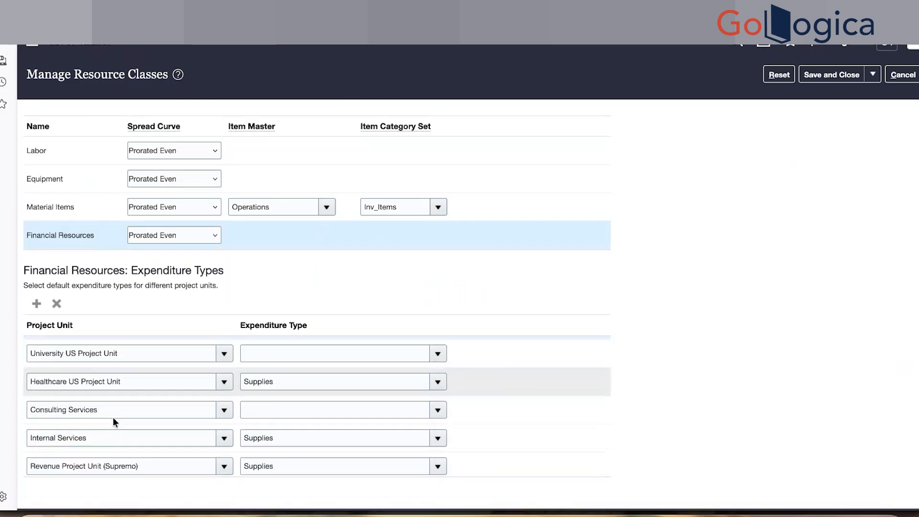
scroll(113, 417, up, 6)
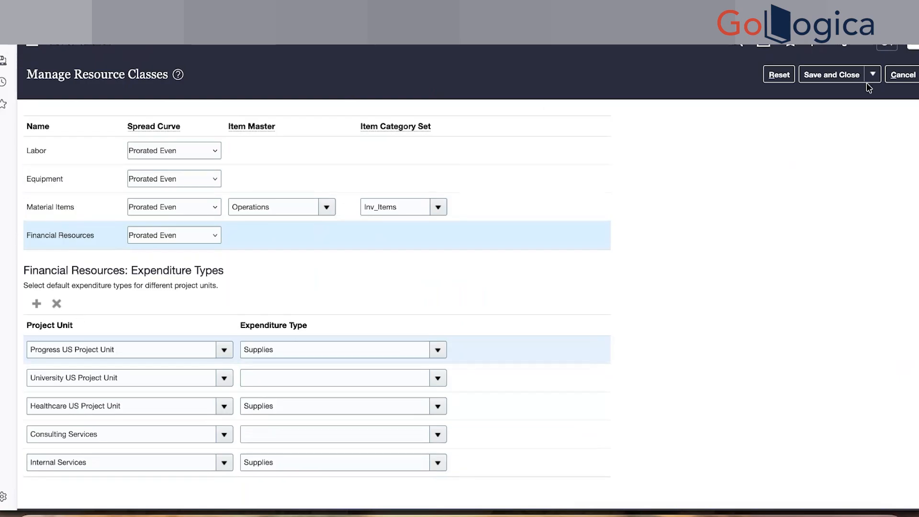
click(902, 78)
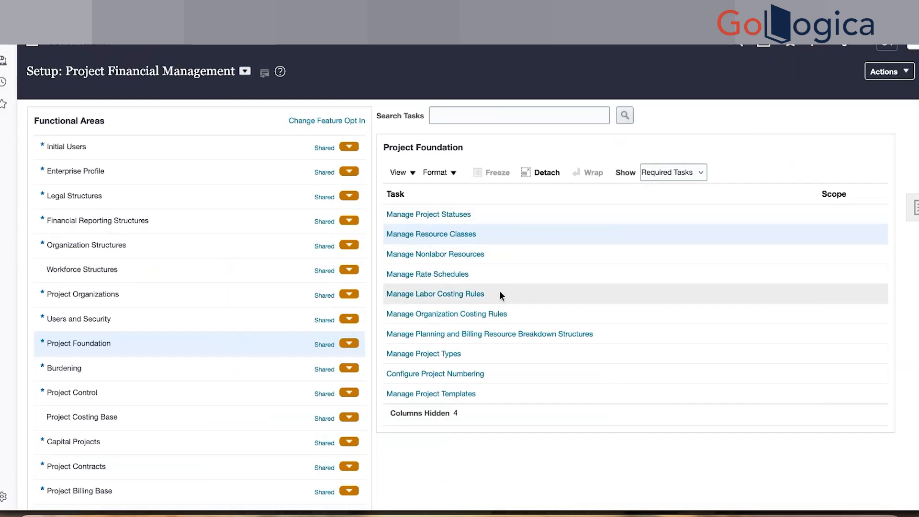
Step: Open Manage Nonlabor Resources and examine the listed resources and the organizations that own Data Center Usage
click(463, 258)
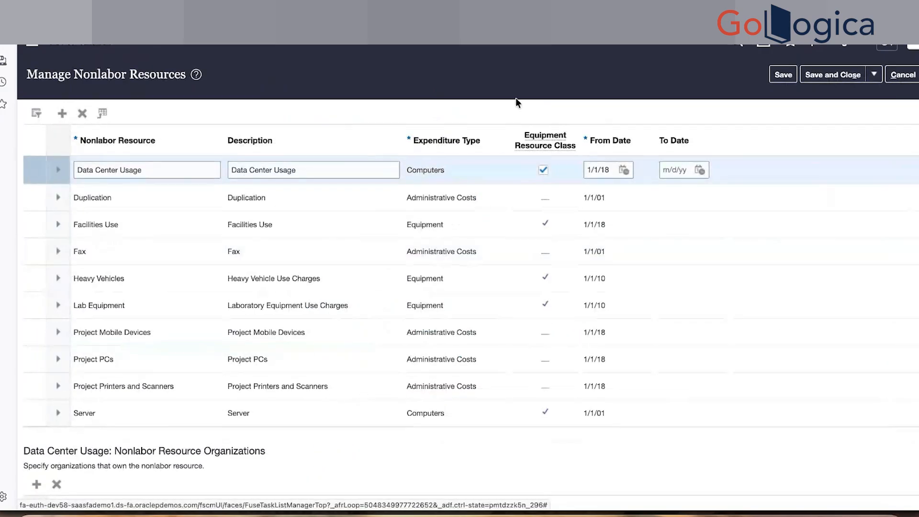
scroll(517, 96, down, 2)
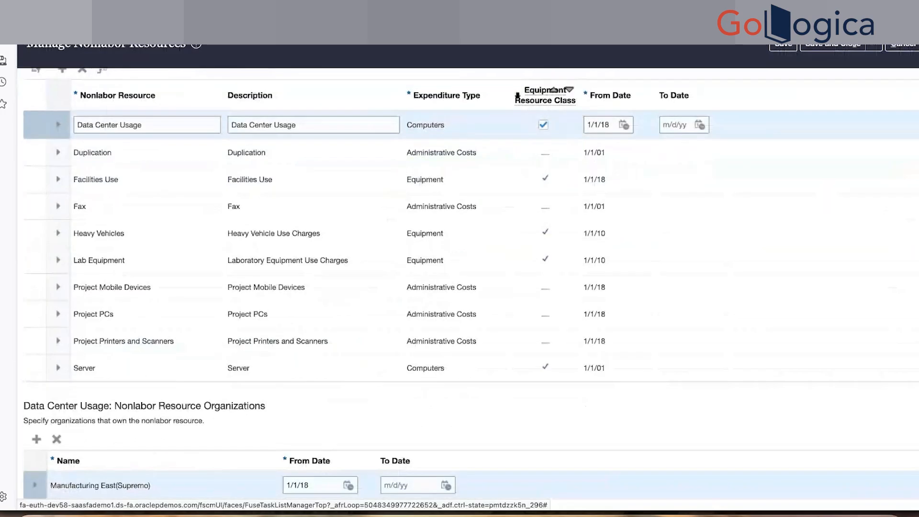
scroll(517, 96, up, 1)
scroll(517, 95, up, 1)
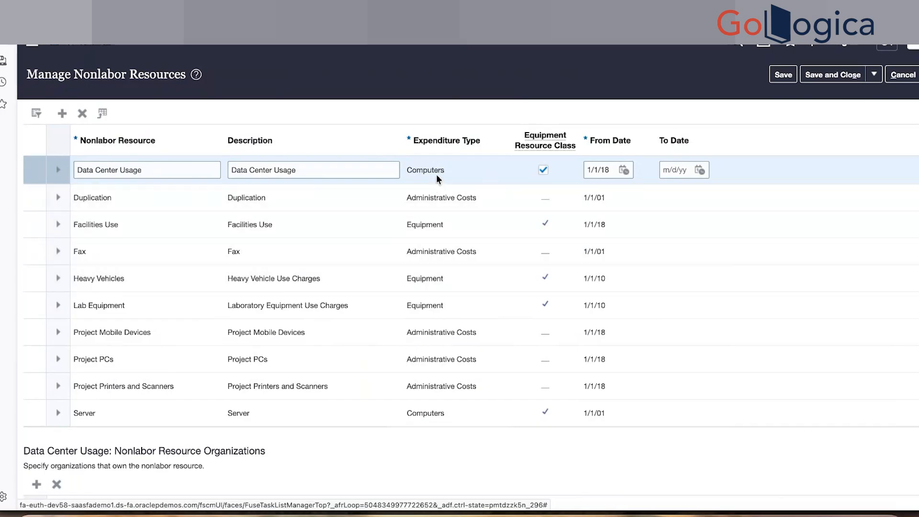
scroll(436, 176, down, 1)
scroll(436, 175, down, 5)
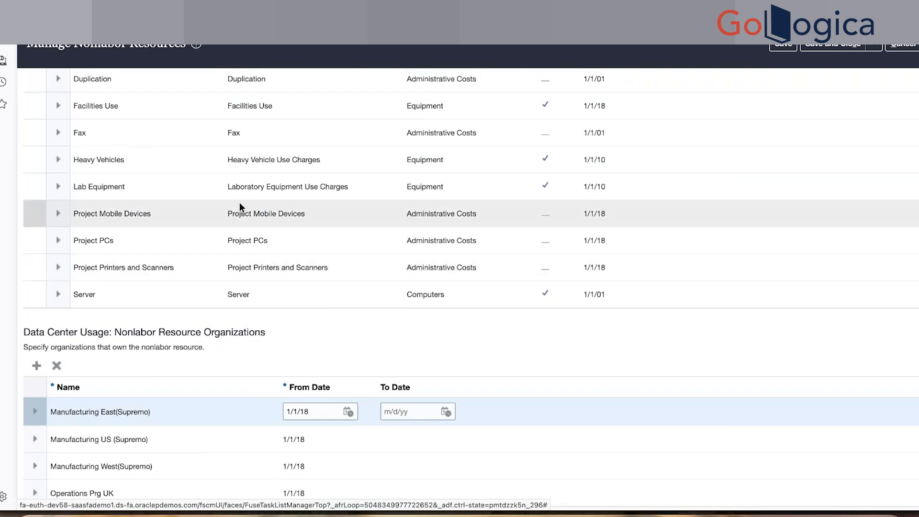
Step: Review the nonlabor resources' expenditure types, Equipment Resource Class settings and owning organizations, and leave the page without saving
scroll(239, 202, up, 1)
scroll(239, 207, up, 2)
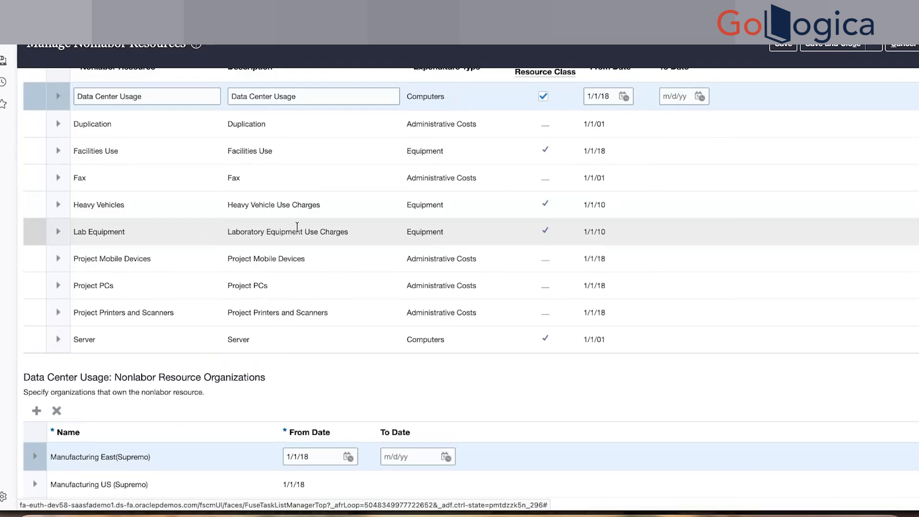
scroll(350, 231, up, 1)
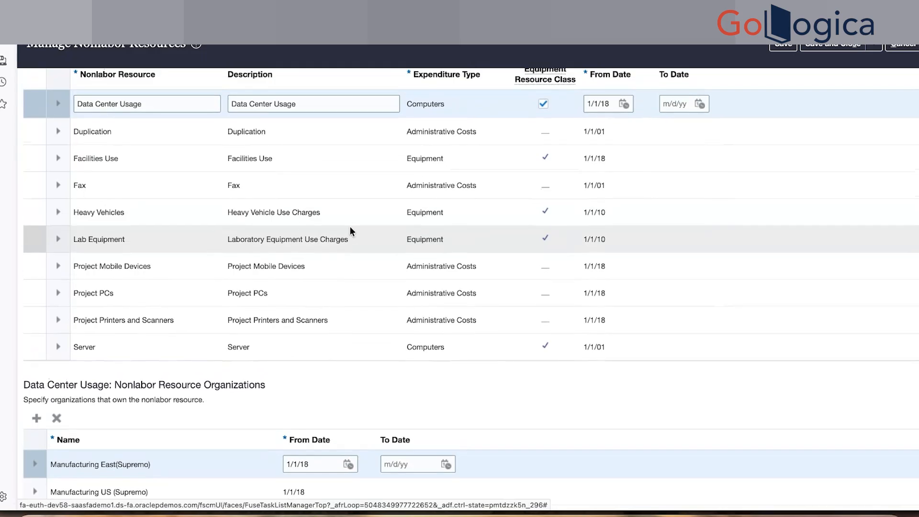
scroll(349, 229, up, 1)
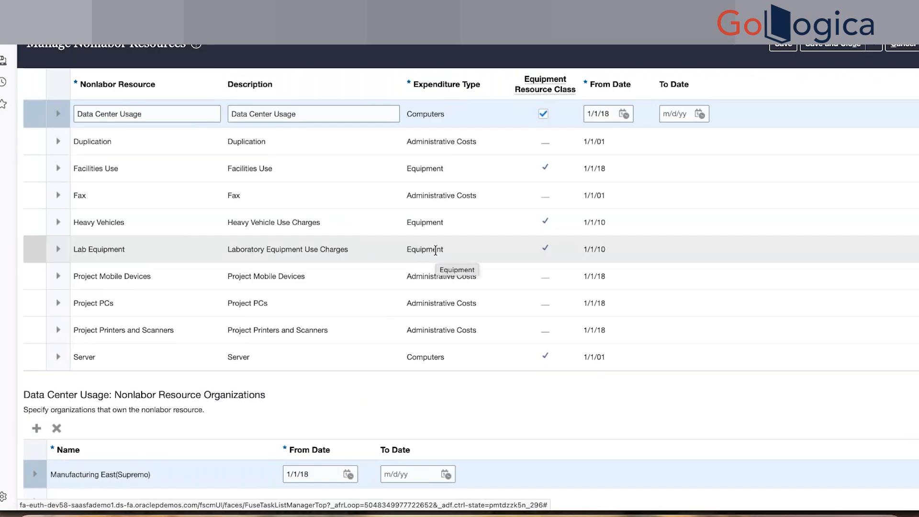
scroll(436, 251, down, 3)
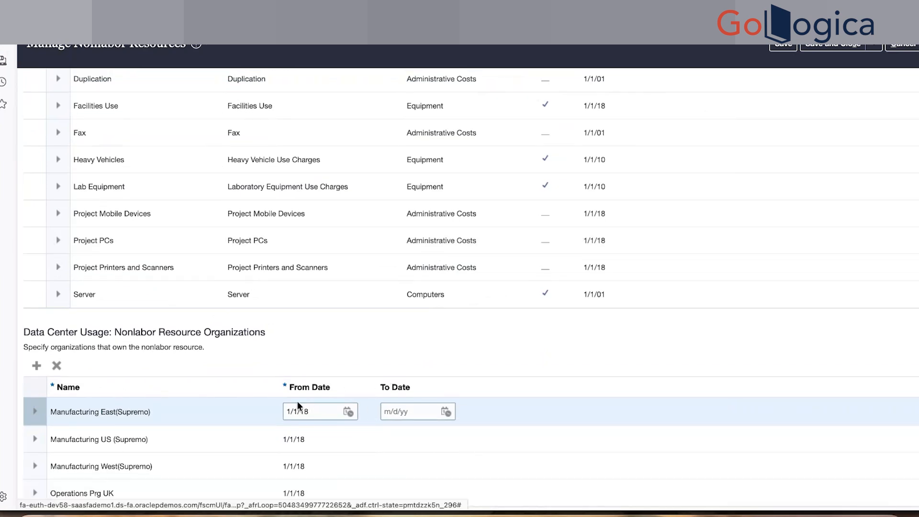
scroll(297, 405, up, 5)
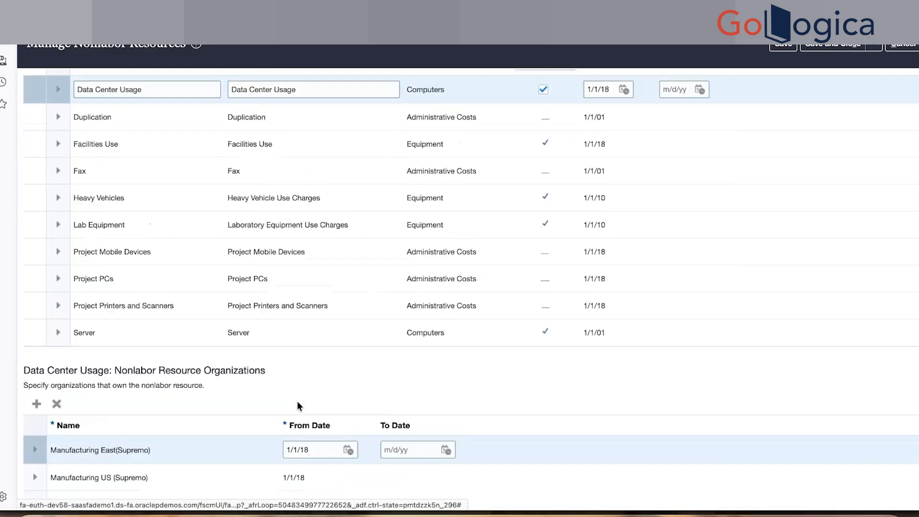
scroll(297, 408, up, 2)
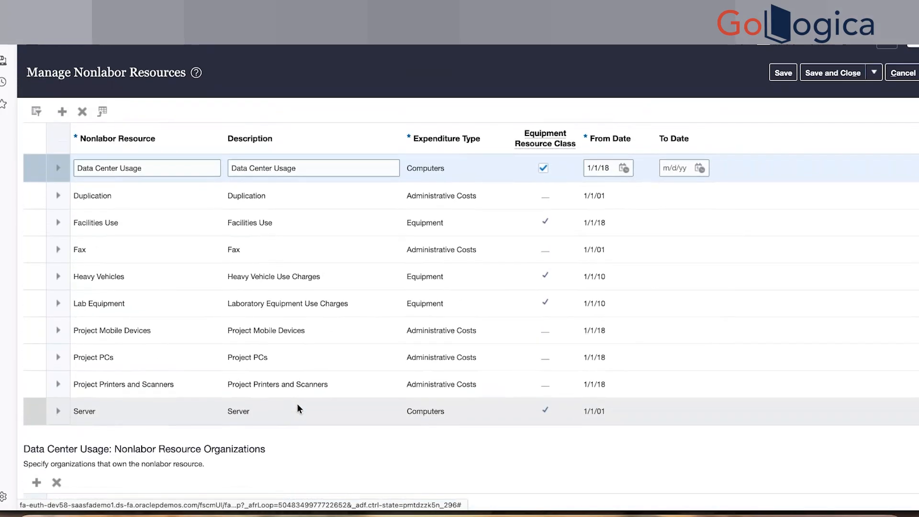
scroll(297, 405, down, 1)
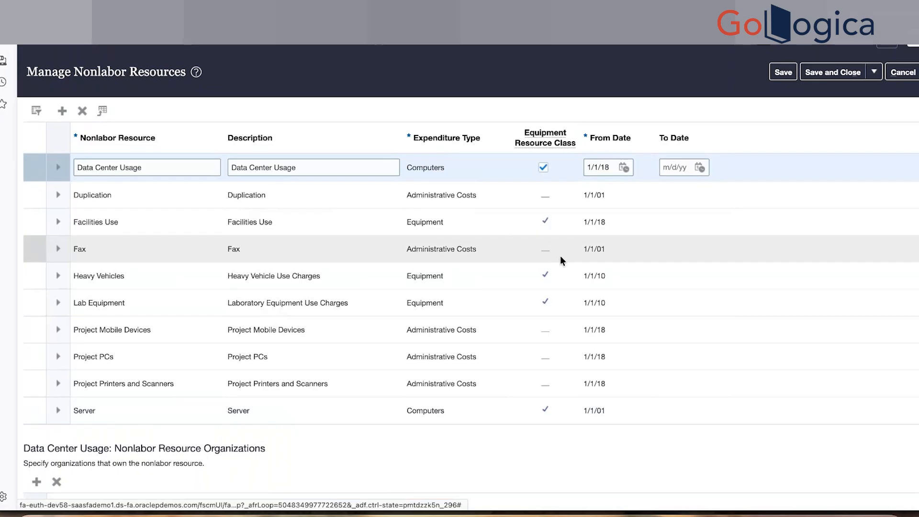
click(909, 76)
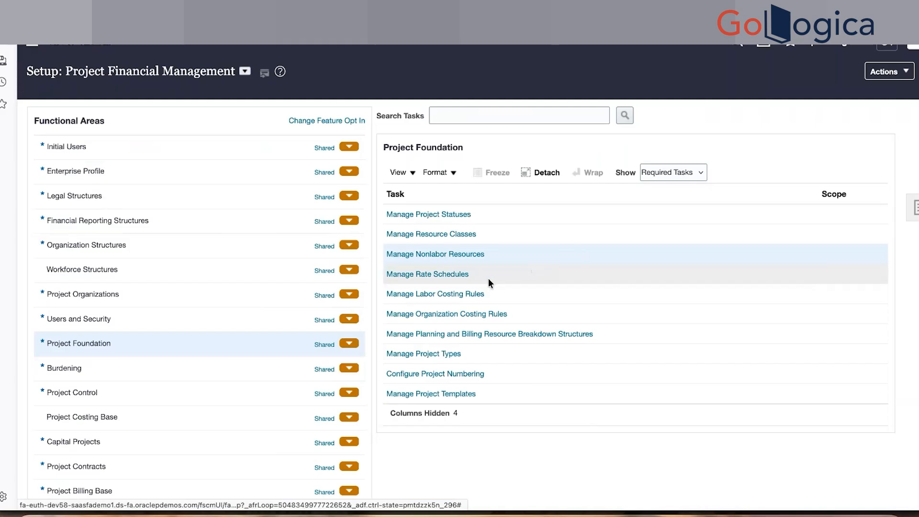
Step: Open Manage Rate Schedules and examine the job rates of the AUCOUNCIL Job Cost Rates schedule
click(450, 278)
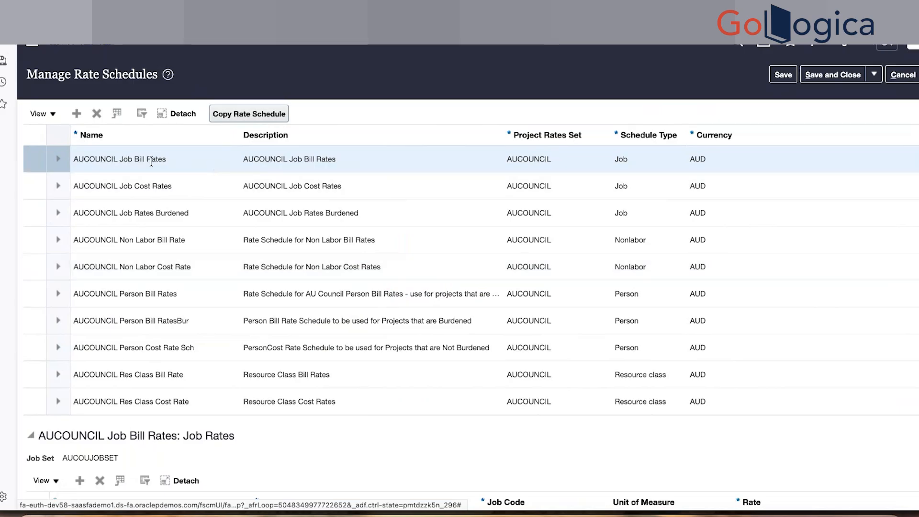
click(161, 193)
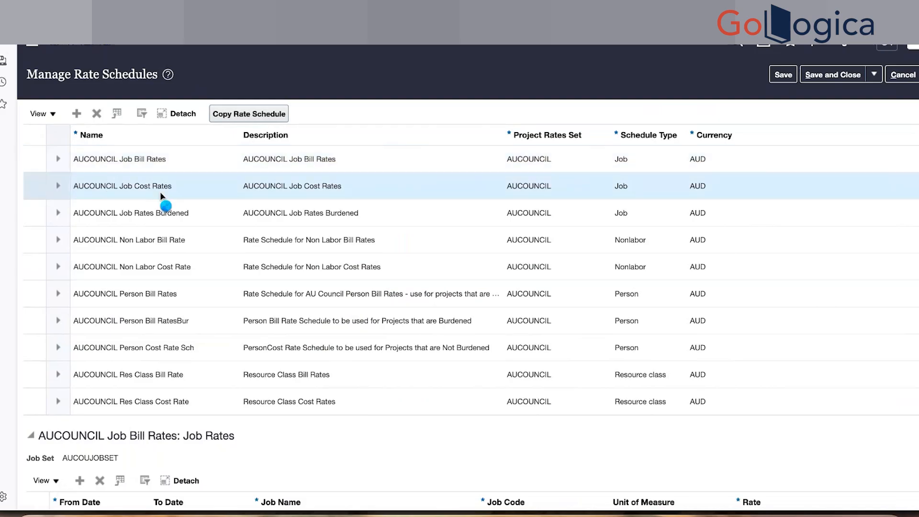
click(160, 193)
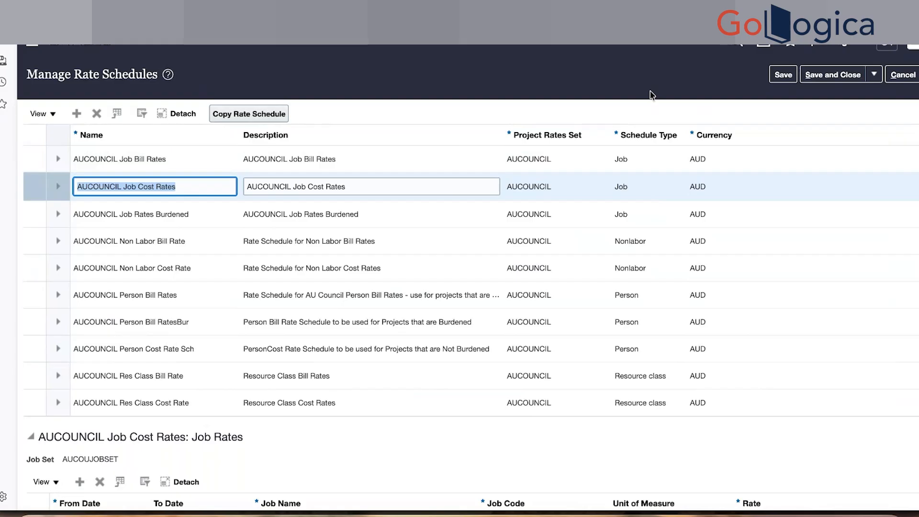
scroll(650, 94, down, 3)
scroll(290, 366, down, 2)
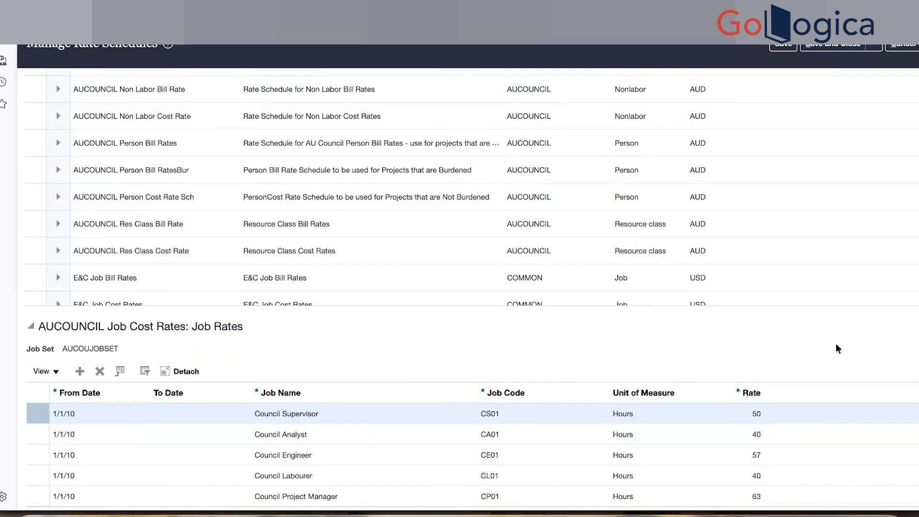
scroll(839, 340, up, 5)
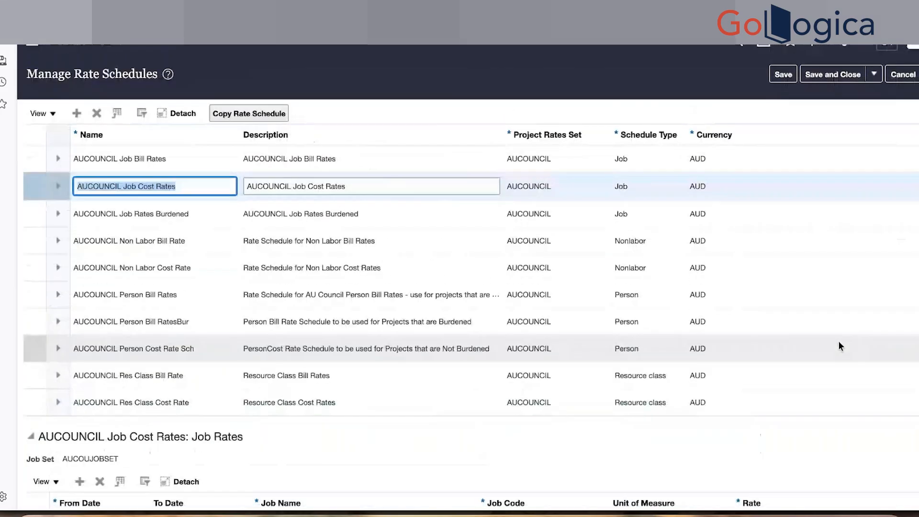
Step: Browse the rate schedules list and examine the resource class rates of the AUCOUNCIL Res Class Cost Rate schedule
scroll(839, 342, down, 5)
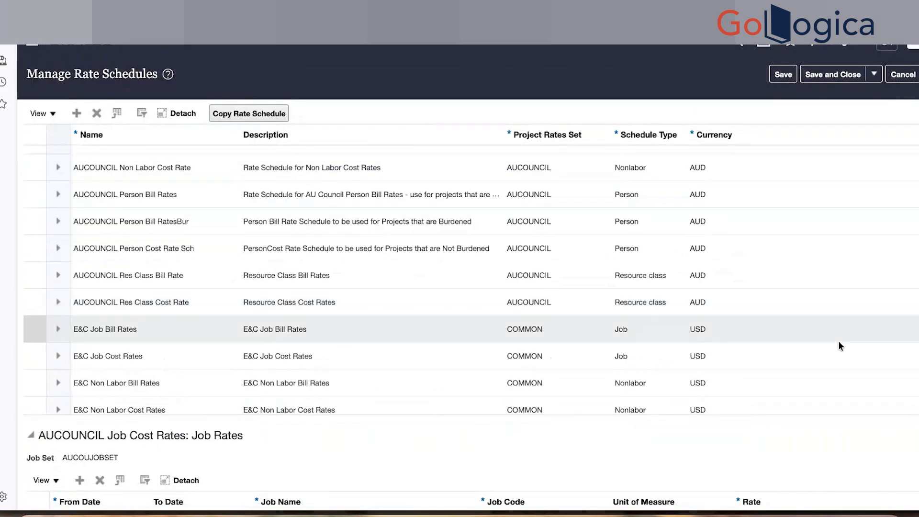
scroll(843, 431, down, 3)
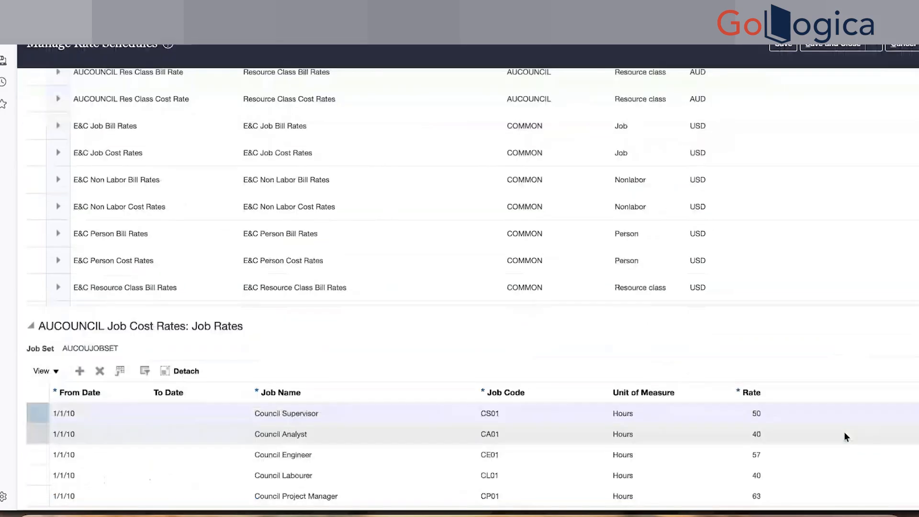
scroll(844, 432, up, 3)
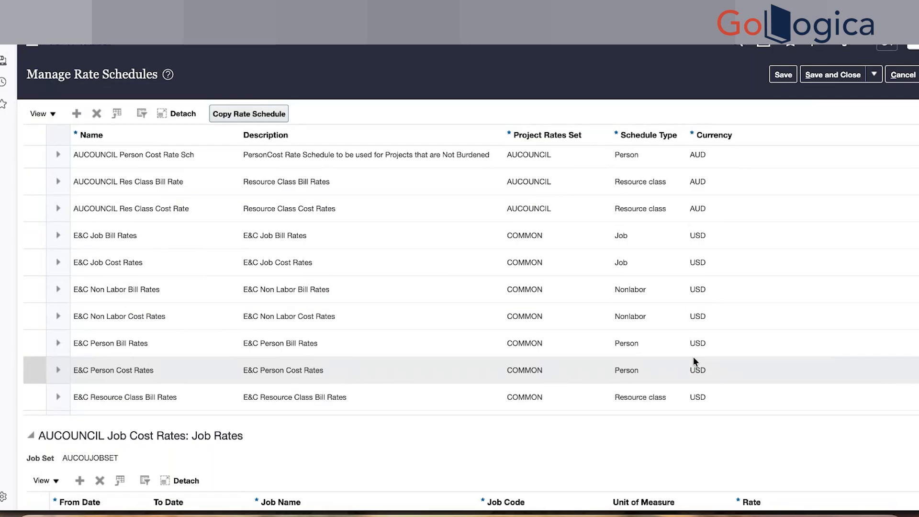
click(389, 203)
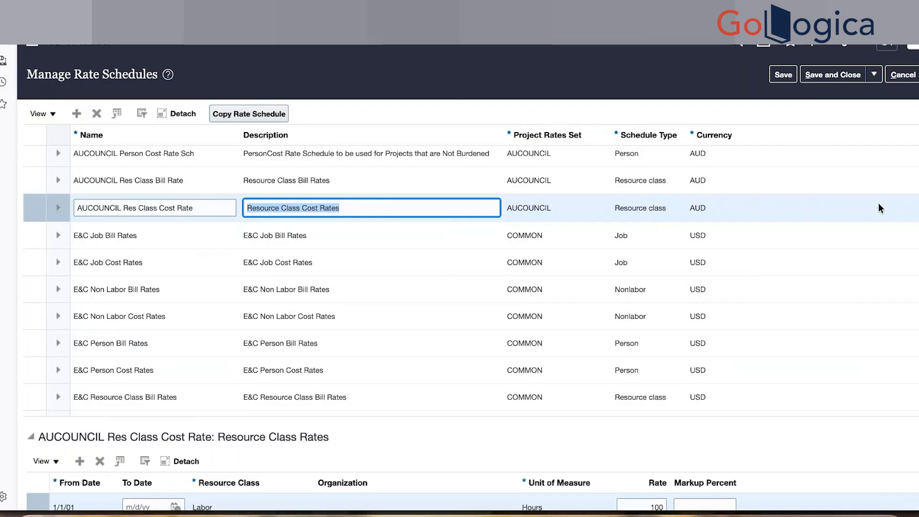
scroll(879, 204, down, 3)
scroll(879, 205, up, 2)
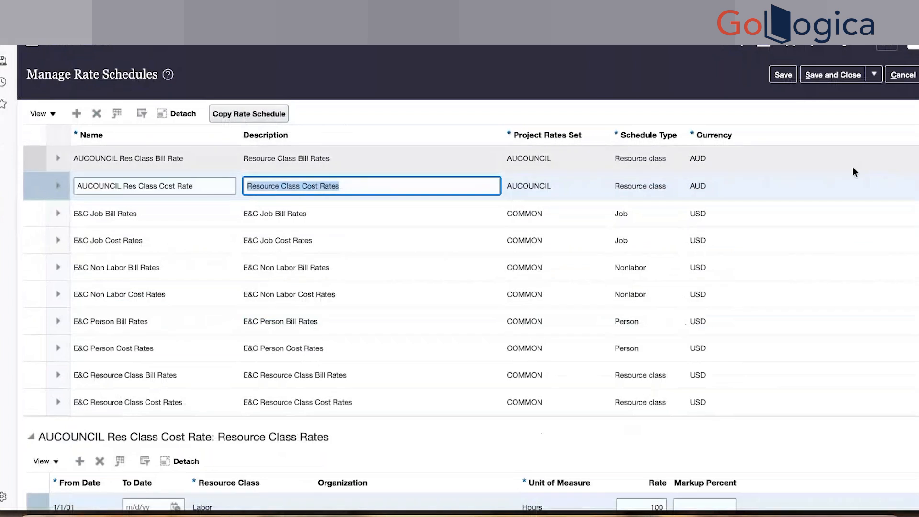
scroll(852, 167, down, 3)
scroll(738, 451, down, 2)
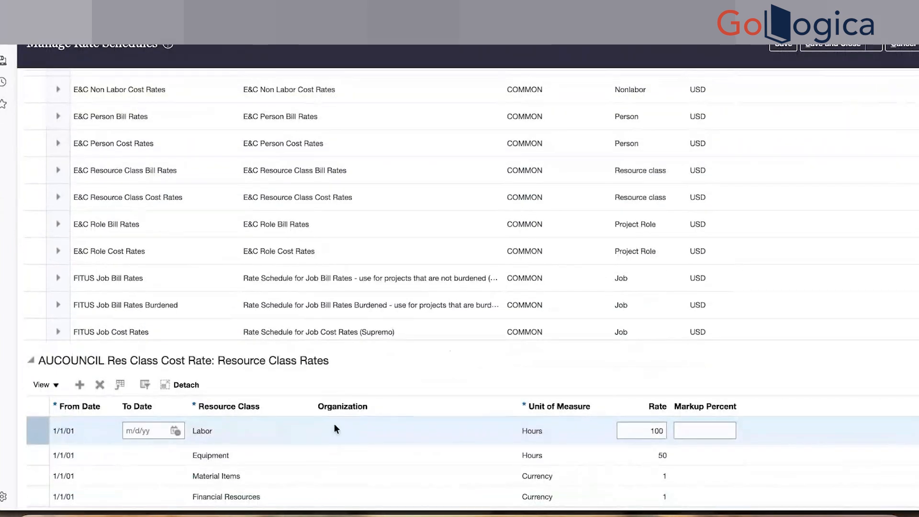
scroll(372, 423, up, 2)
scroll(475, 305, up, 6)
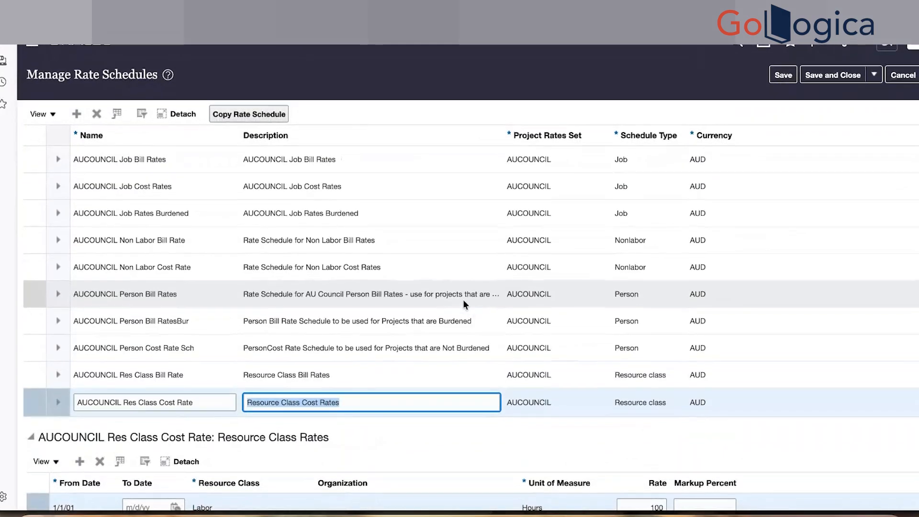
Step: Compare the job rates of the AUCOUNCIL Job Cost Rates and AUCOUNCIL Job Bill Rates schedules, and leave Manage Rate Schedules
click(247, 188)
scroll(673, 70, down, 3)
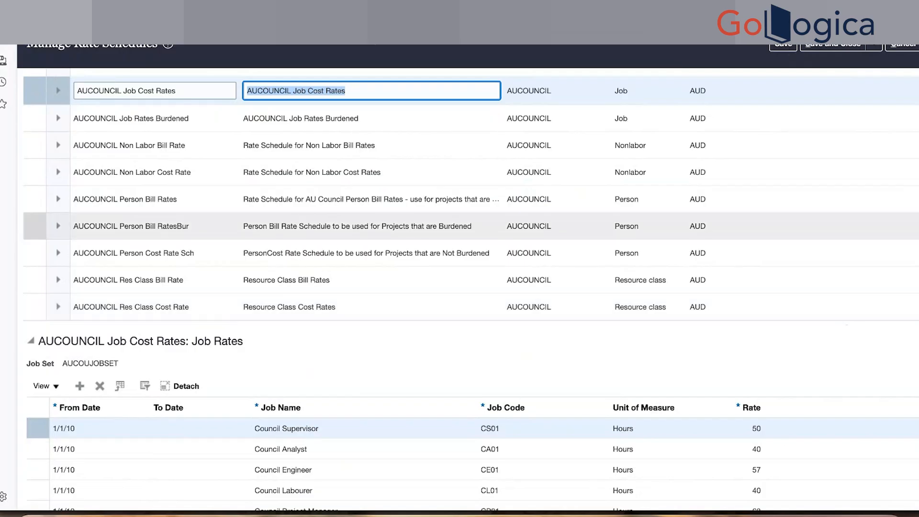
scroll(910, 220, up, 2)
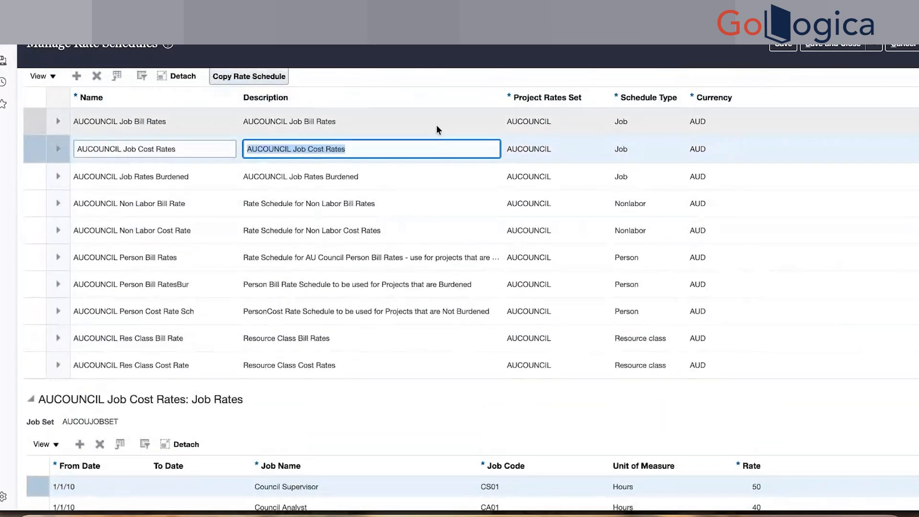
click(430, 125)
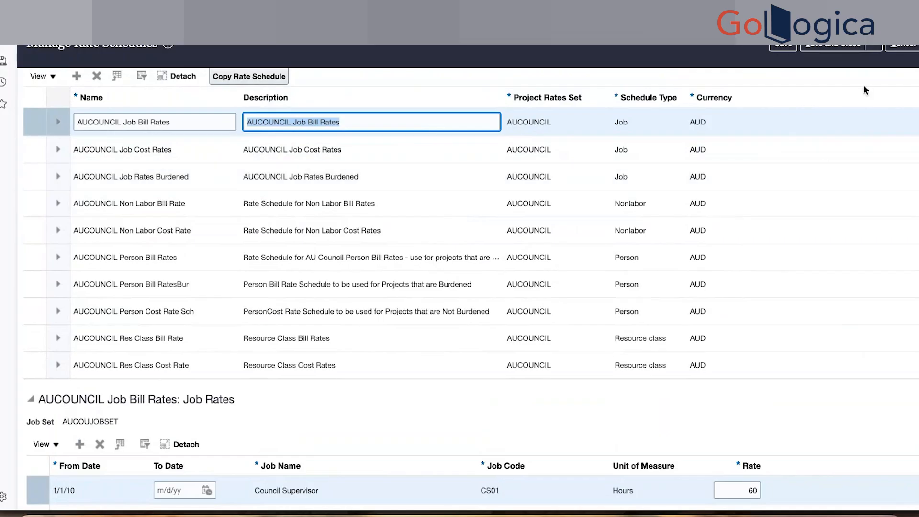
scroll(864, 90, down, 3)
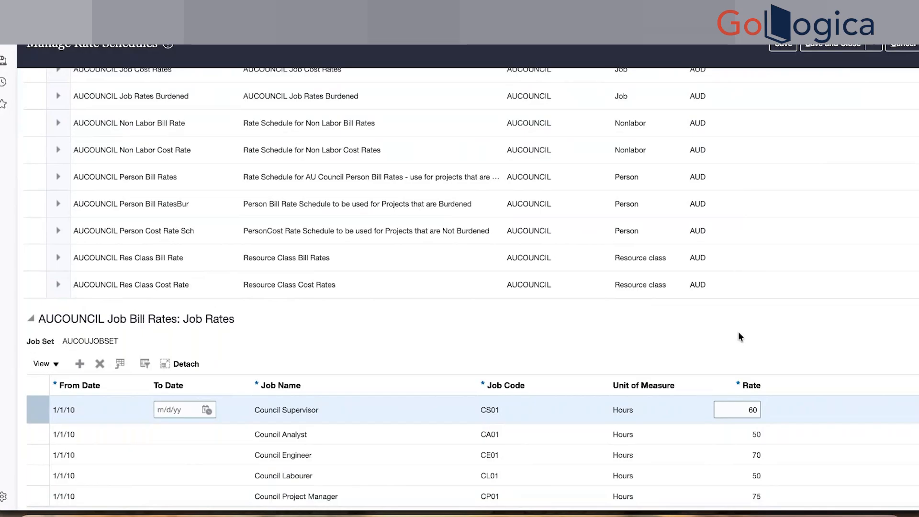
scroll(809, 224, up, 3)
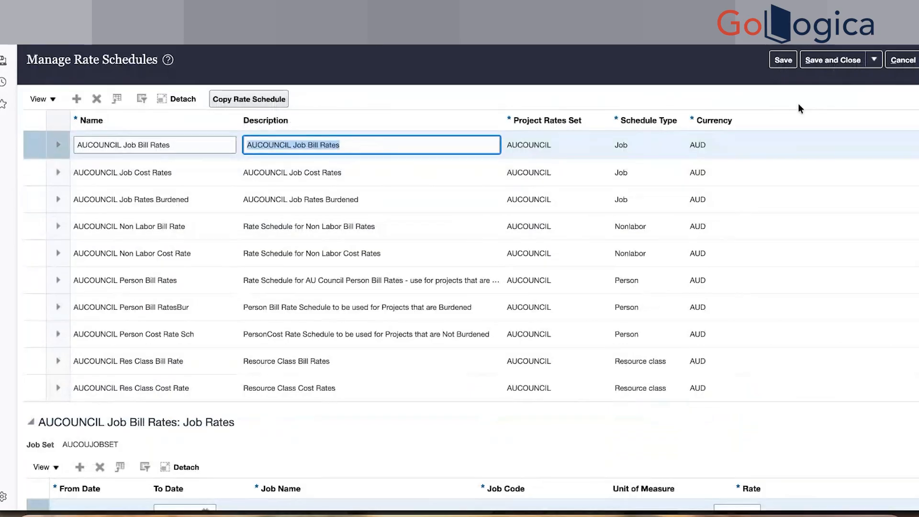
click(772, 58)
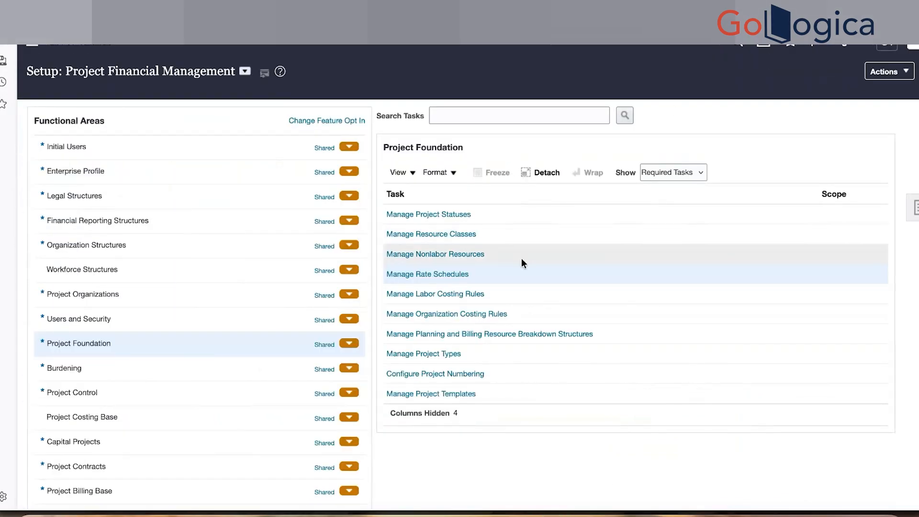
Step: Open Manage Labor Costing Rules, check the Exempt rule's costing method options, and add a blank rule, leaving without saving it
click(439, 295)
click(447, 117)
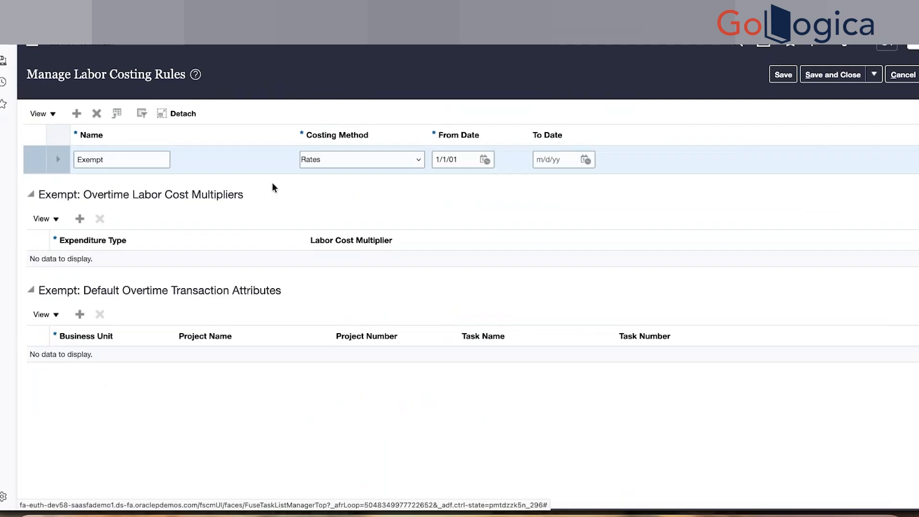
click(392, 162)
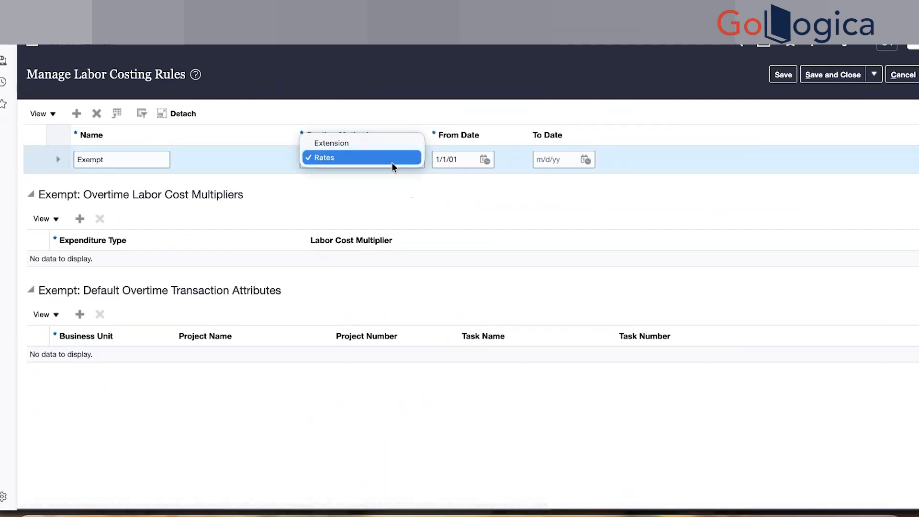
click(440, 195)
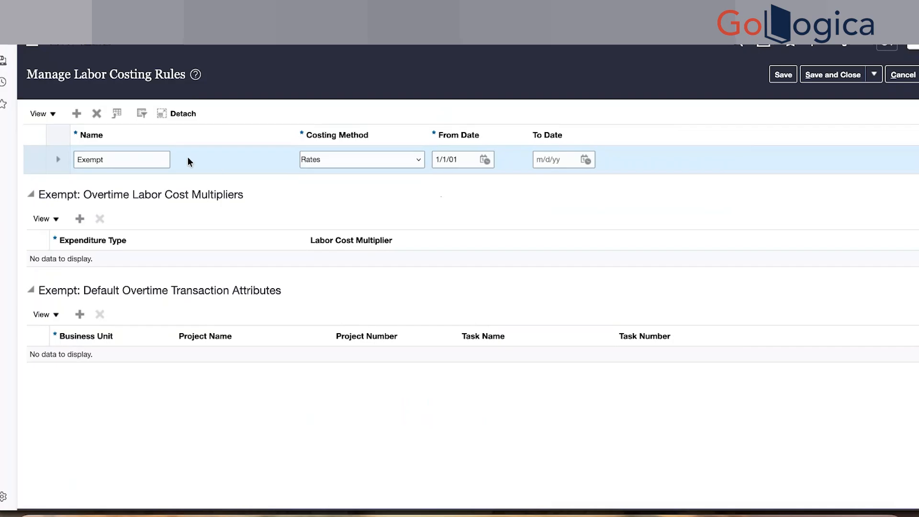
click(75, 115)
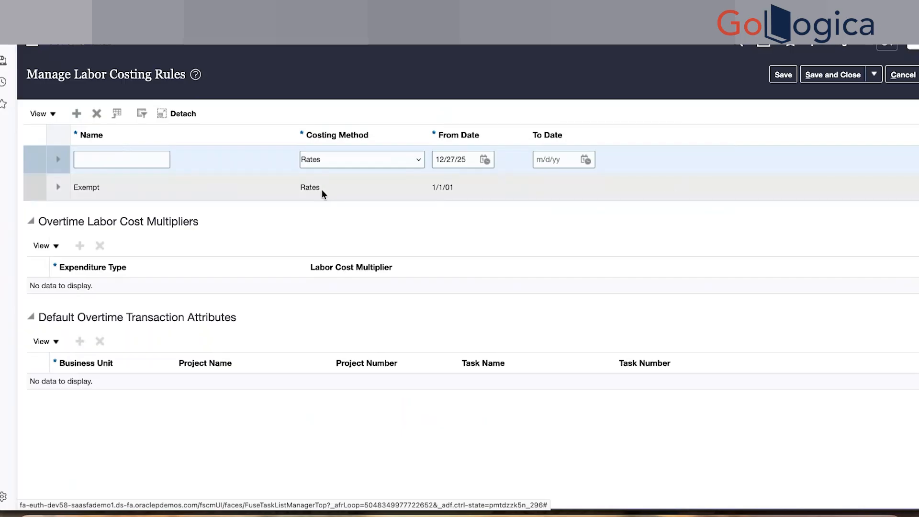
click(912, 80)
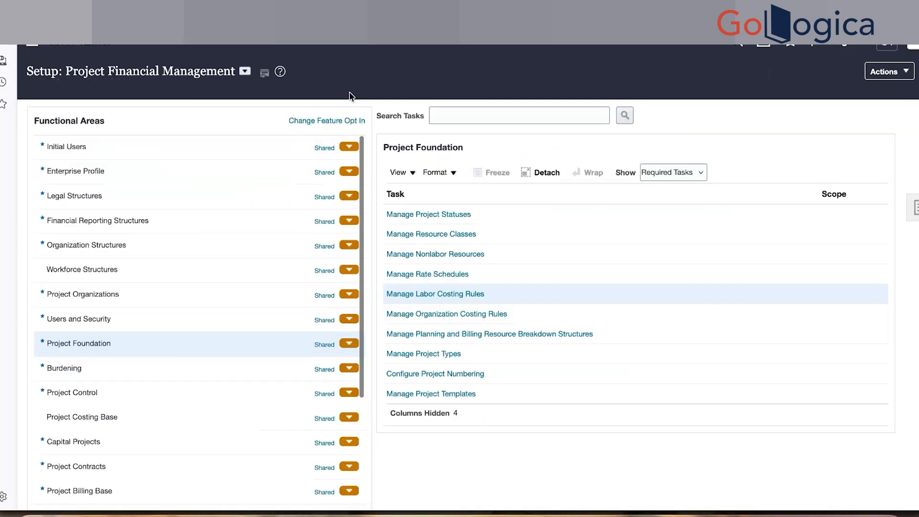
Step: Reopen Manage Labor Costing Rules, review the Extension and Rates costing methods for the Exempt rule, and leave without saving
click(443, 295)
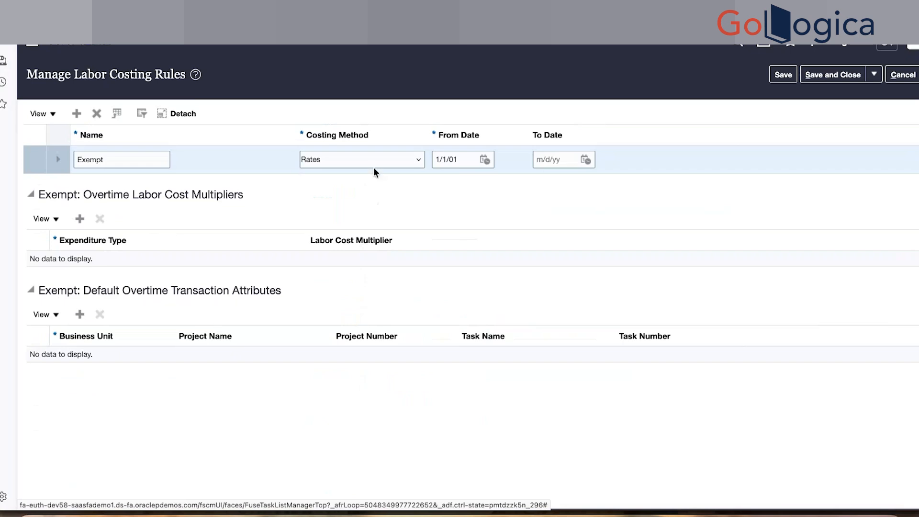
click(382, 160)
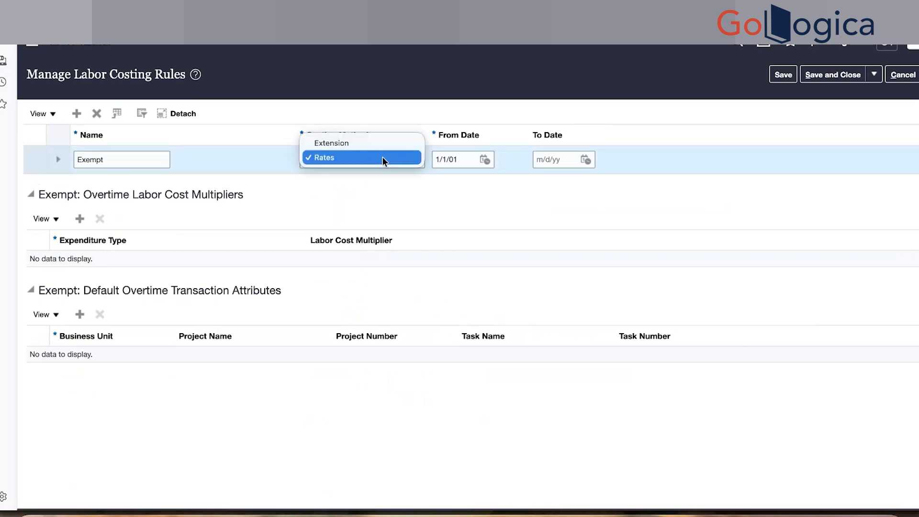
click(375, 106)
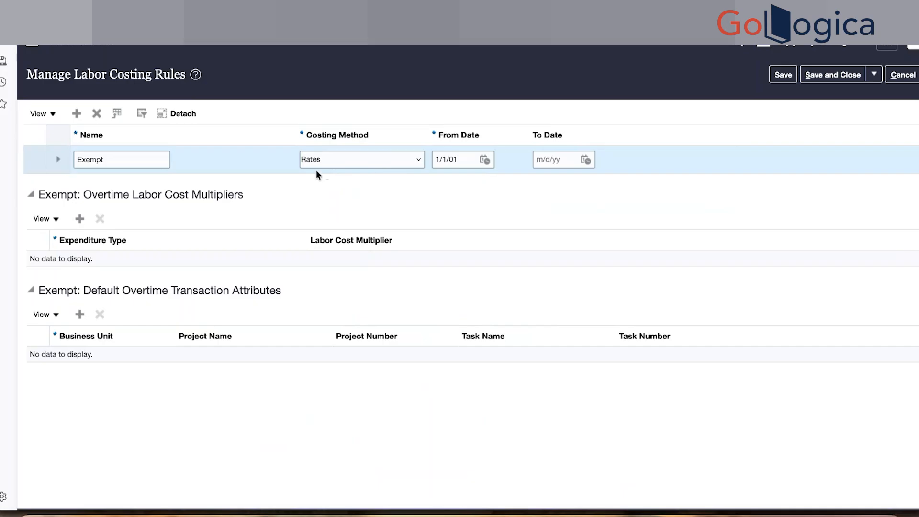
click(904, 77)
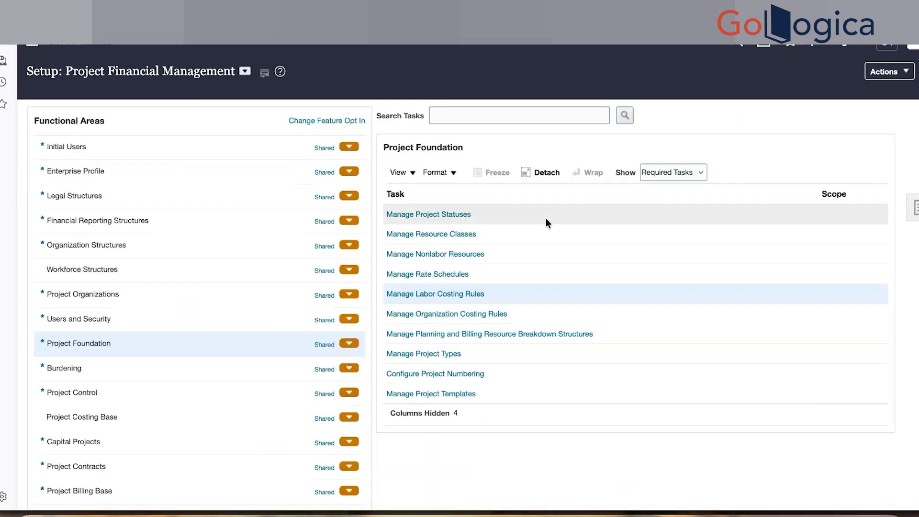
Step: Open Manage Organization Costing Rules, examine the AU Council Business Unit labor rule's cost rate schedule, and leave without saving
click(493, 316)
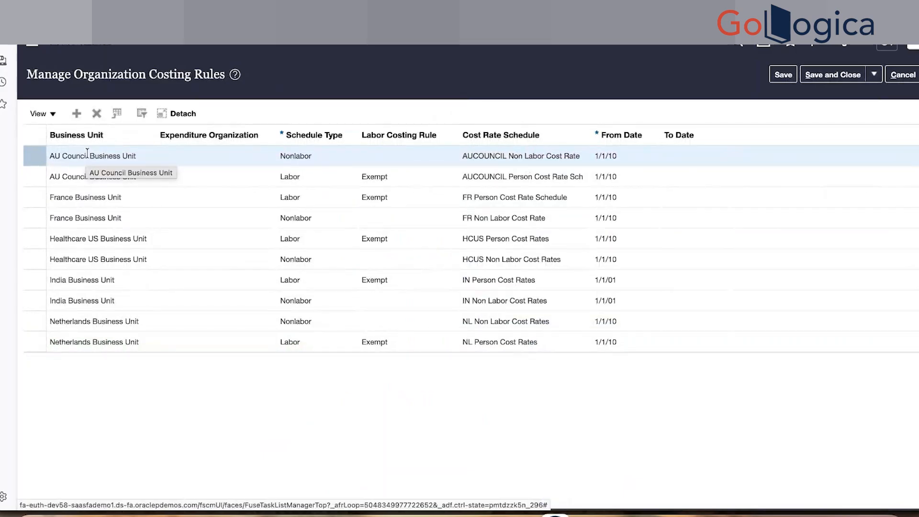
click(298, 179)
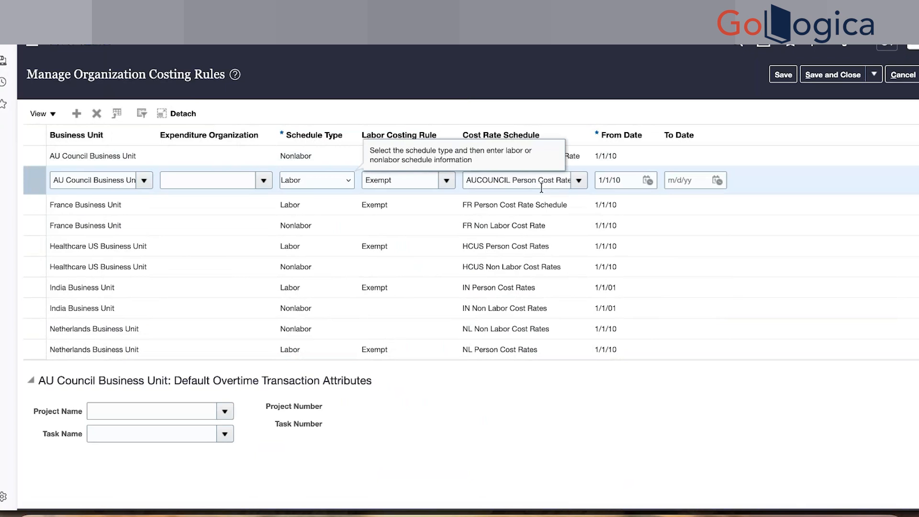
click(540, 188)
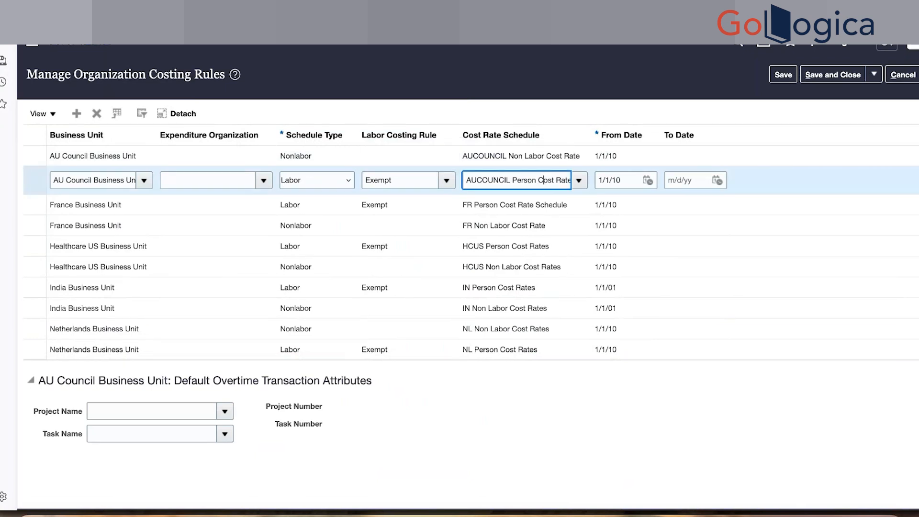
click(569, 180)
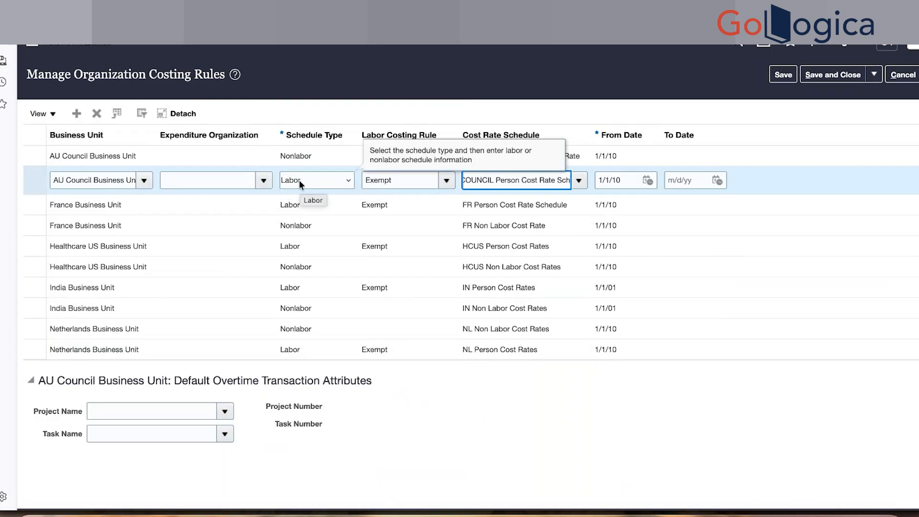
triple_click(517, 185)
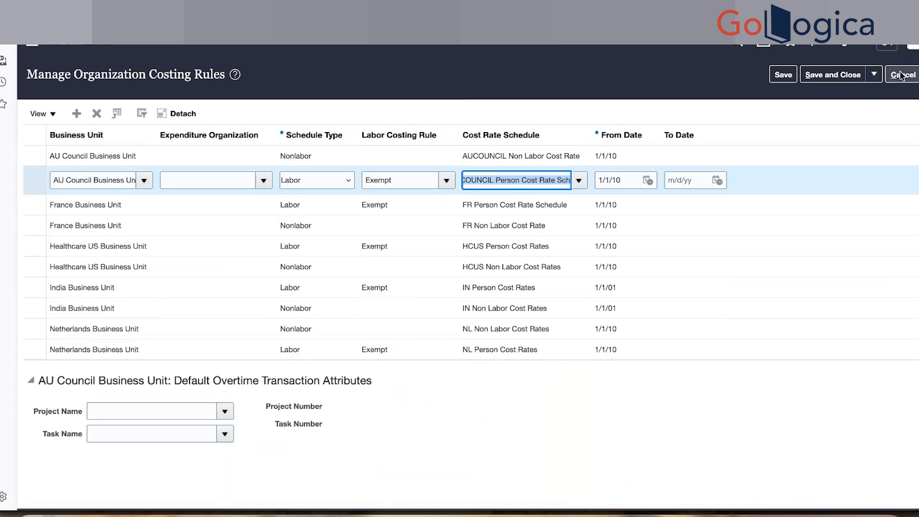
click(902, 76)
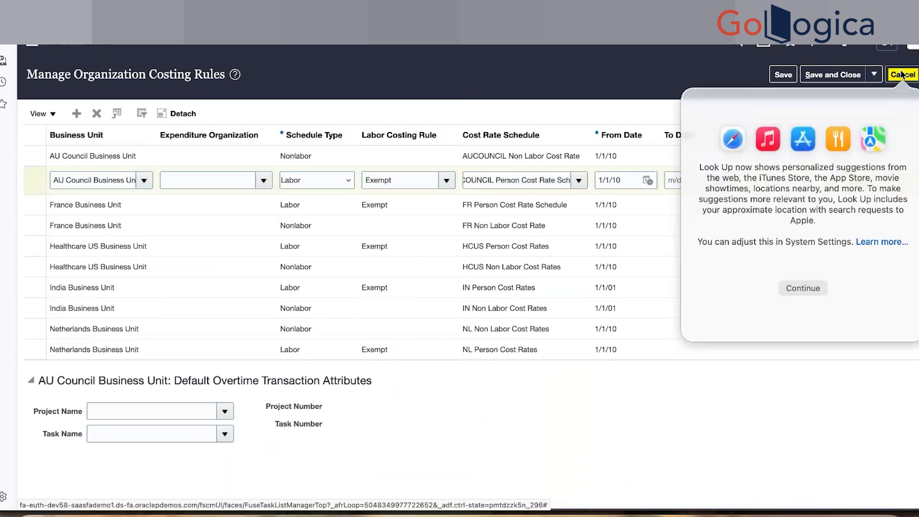
click(901, 75)
click(744, 70)
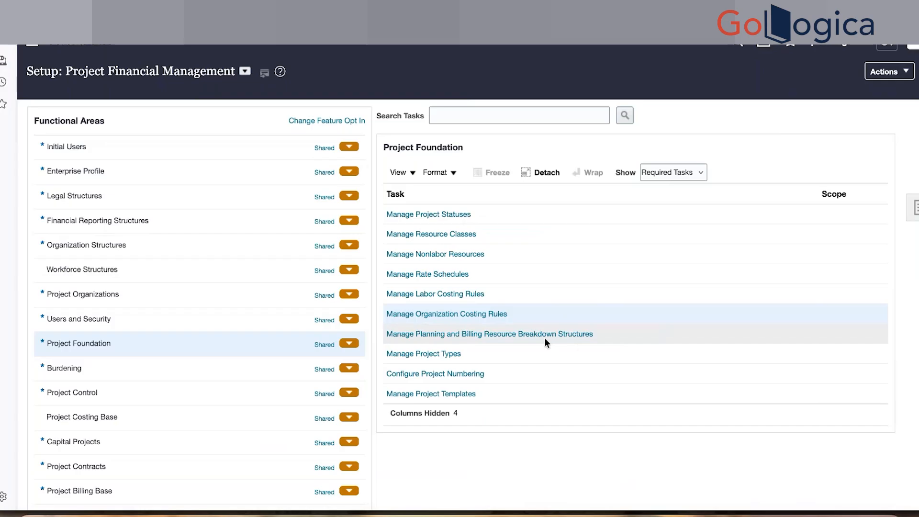
Step: Open the AUCOUNCIL Alternative RBS planning resource breakdown structure and examine its basic information and resource format hierarchy
click(527, 337)
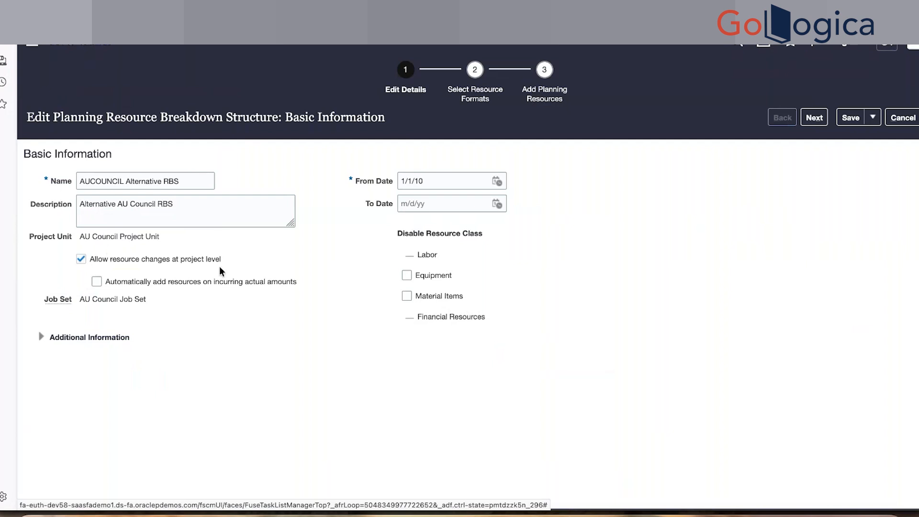
click(817, 116)
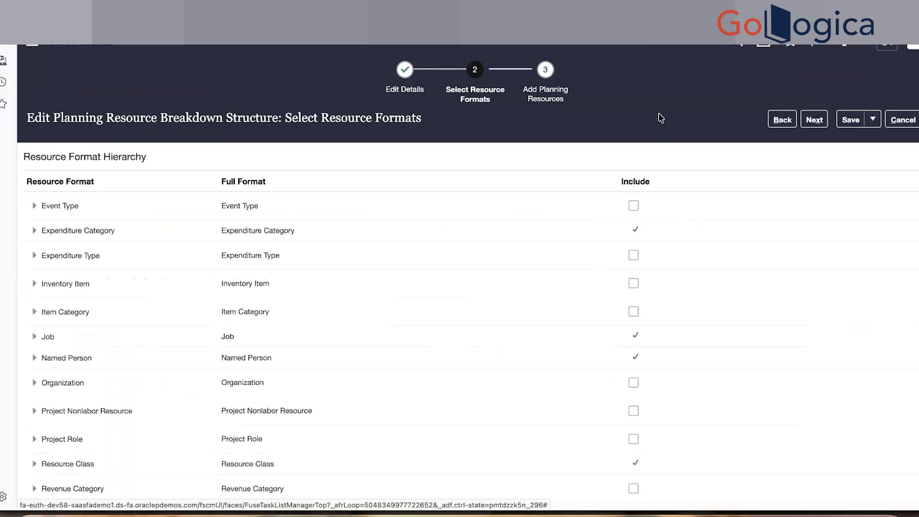
click(787, 123)
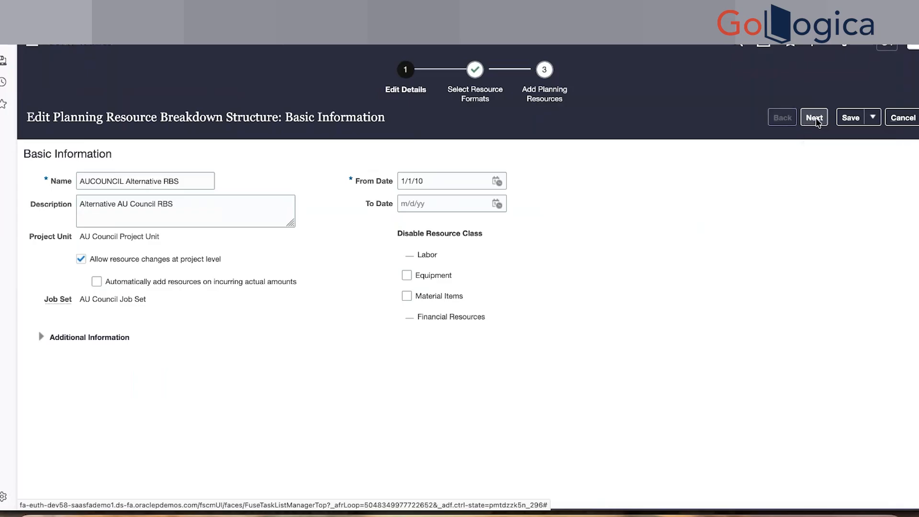
click(809, 120)
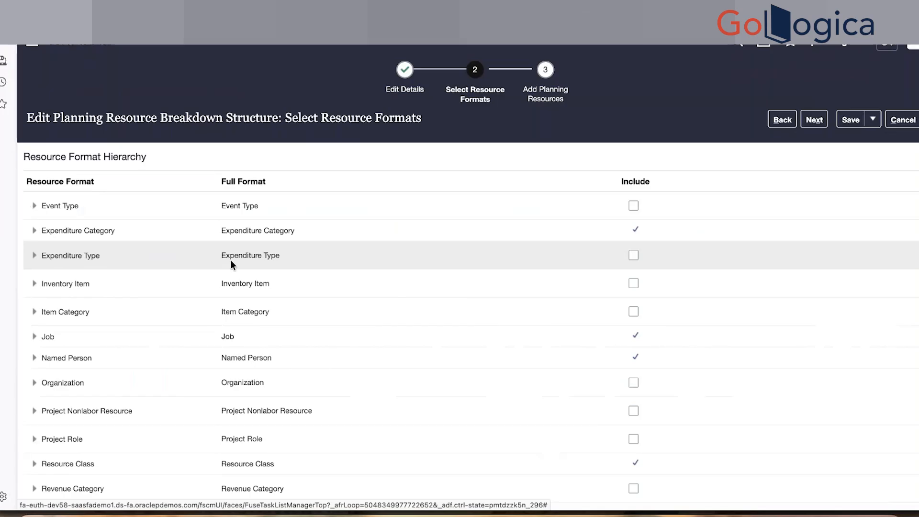
click(187, 229)
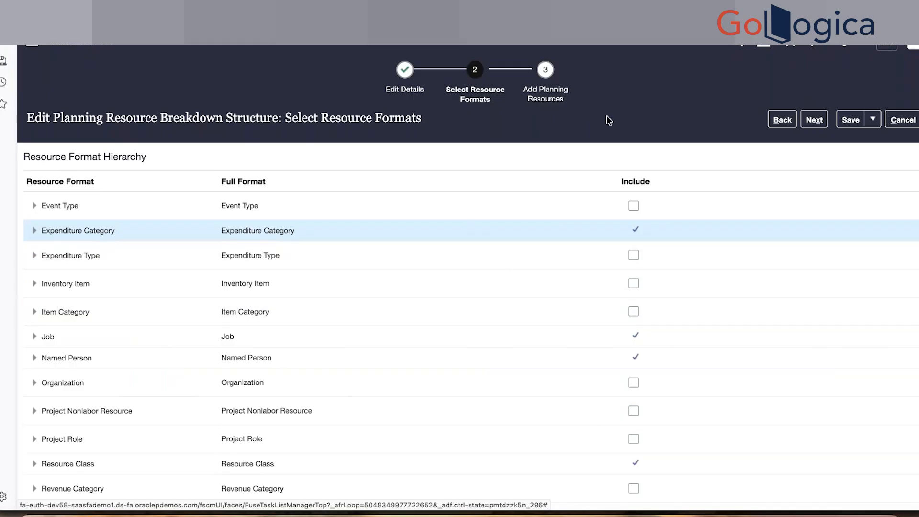
scroll(608, 120, down, 2)
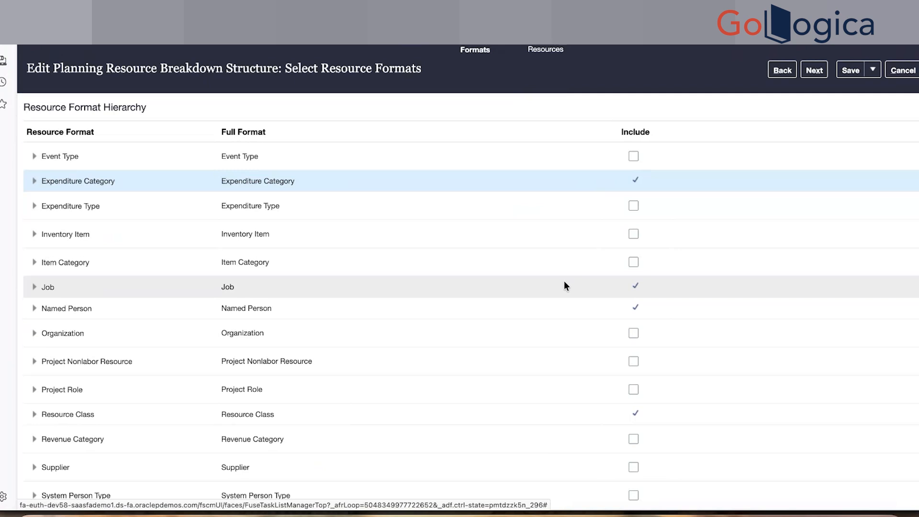
Step: Expand the Job resource format to examine its child formats, then collapse it again
click(35, 287)
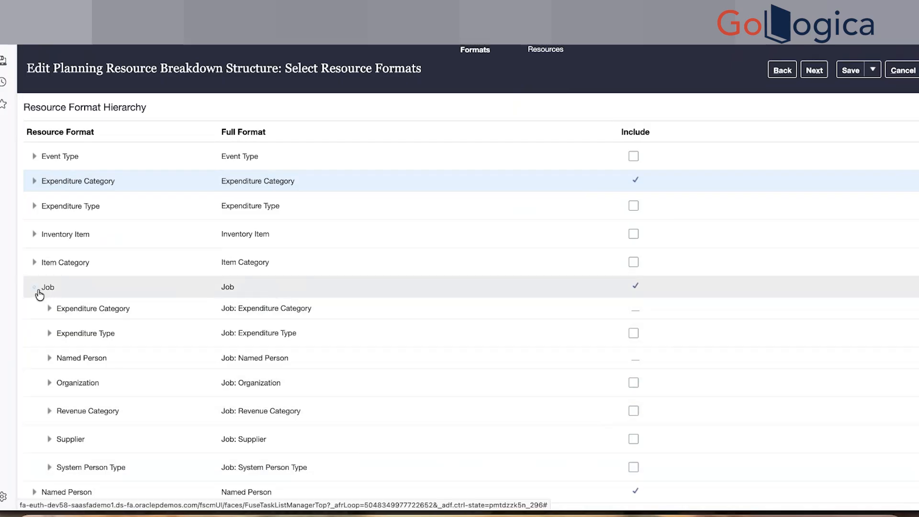
click(37, 290)
click(106, 295)
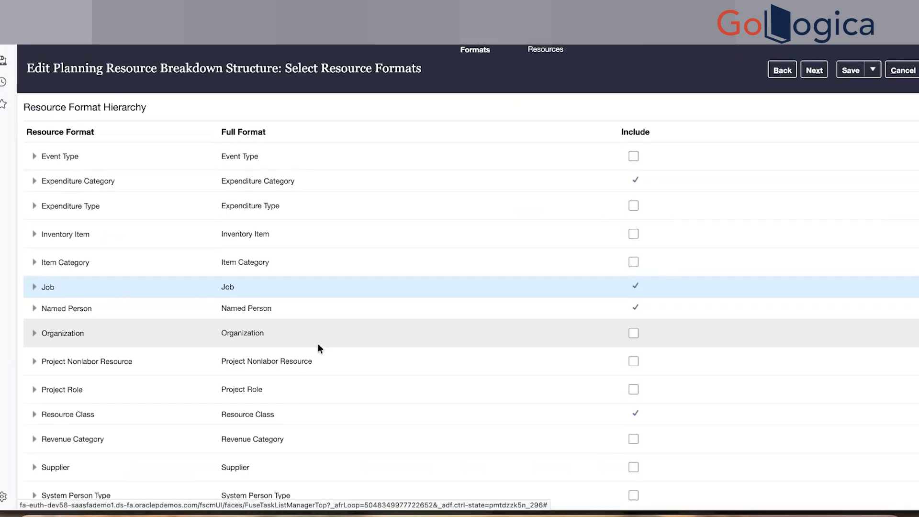
Step: Examine all child formats under the Resource Class format in the hierarchy and collapse the branch again
click(331, 414)
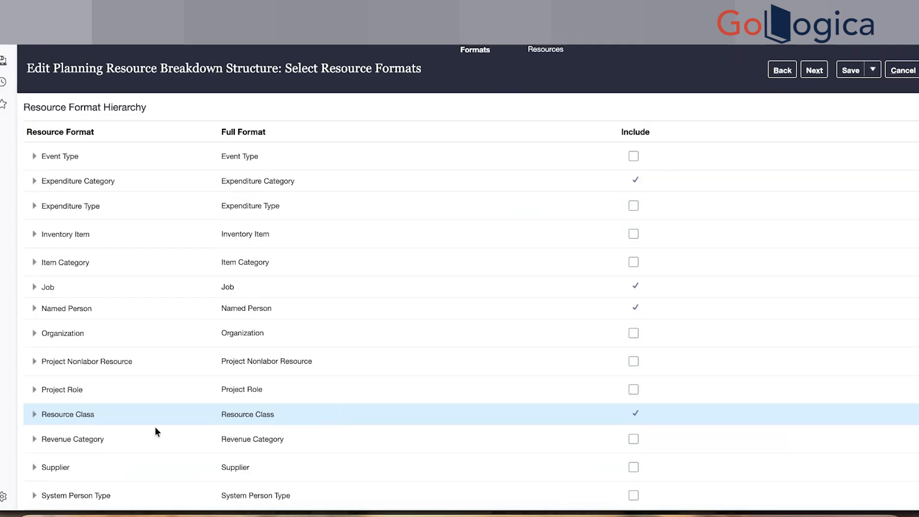
click(34, 415)
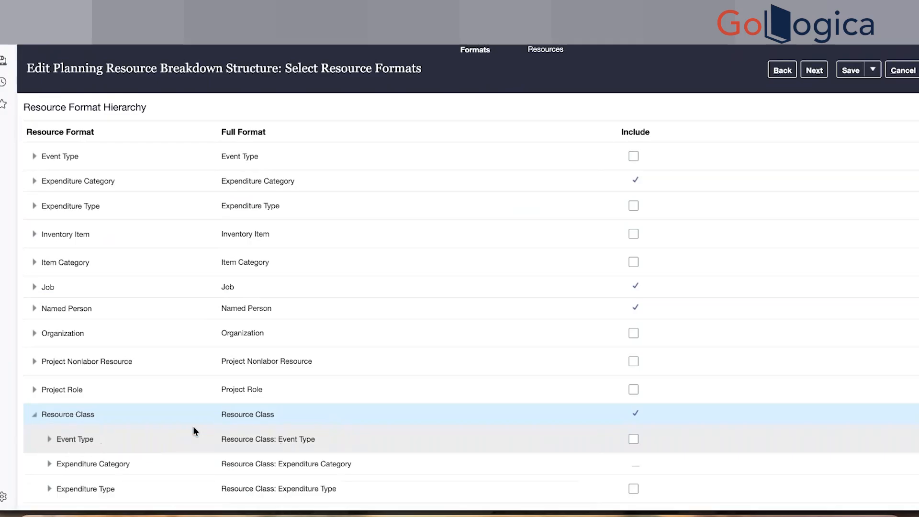
scroll(193, 427, down, 7)
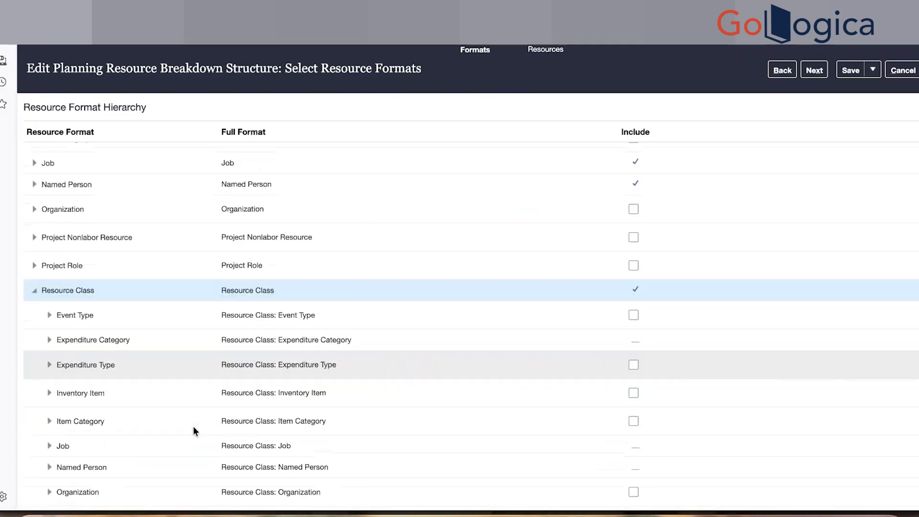
scroll(195, 431, down, 3)
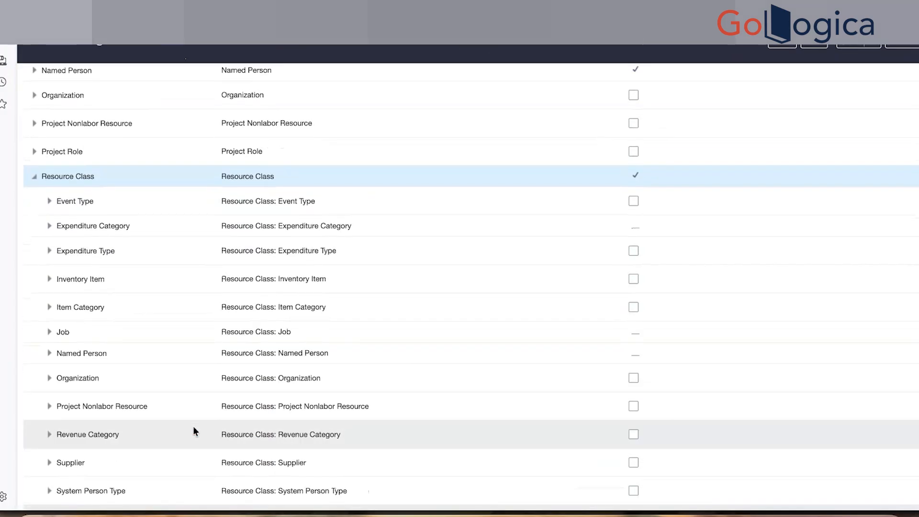
scroll(195, 431, up, 5)
scroll(195, 431, up, 2)
click(34, 332)
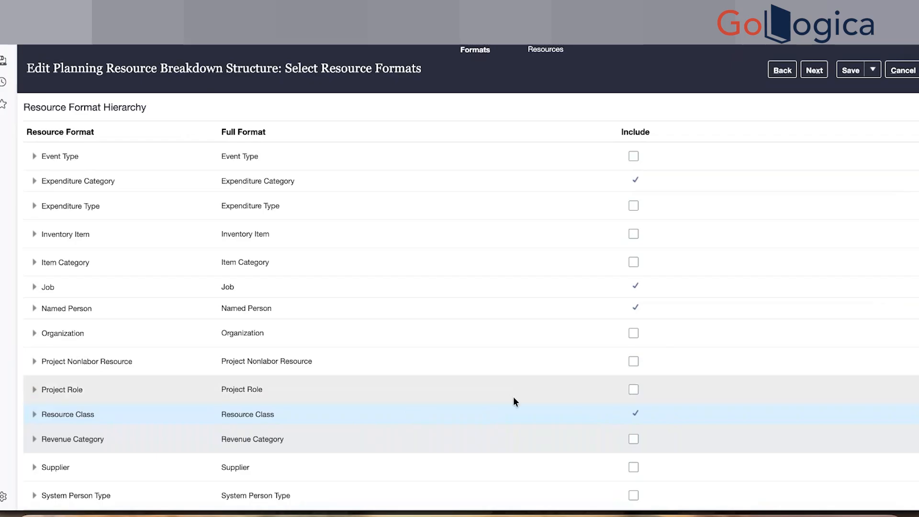
Step: Proceed to adding planning resources and review the spread curve options for the Expenses resource, keeping Prorated Even
click(814, 70)
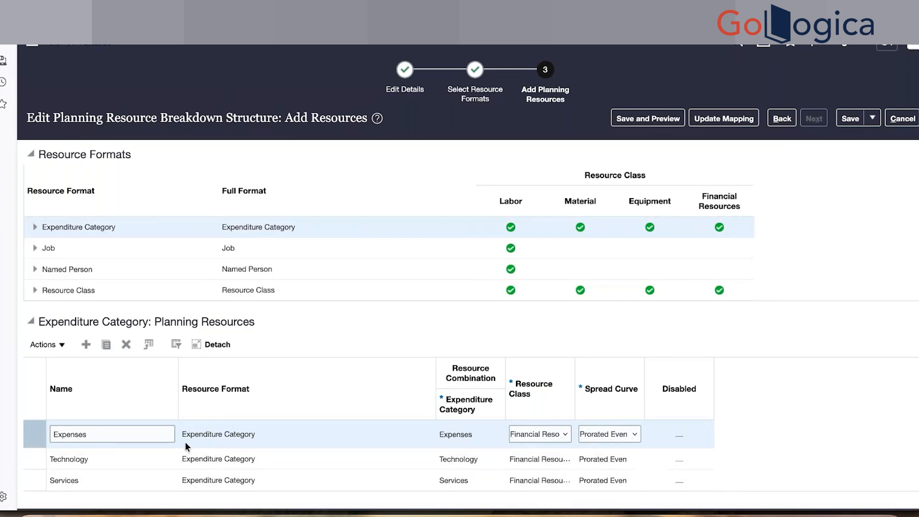
double_click(118, 431)
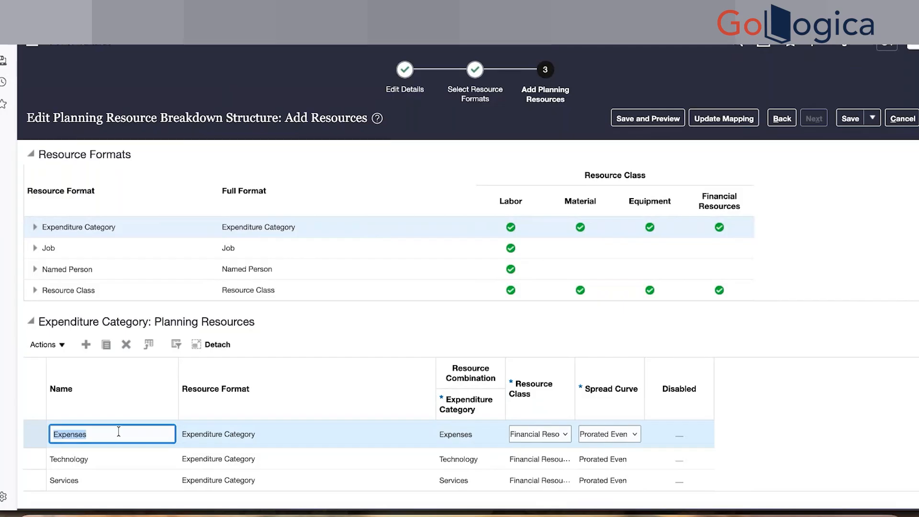
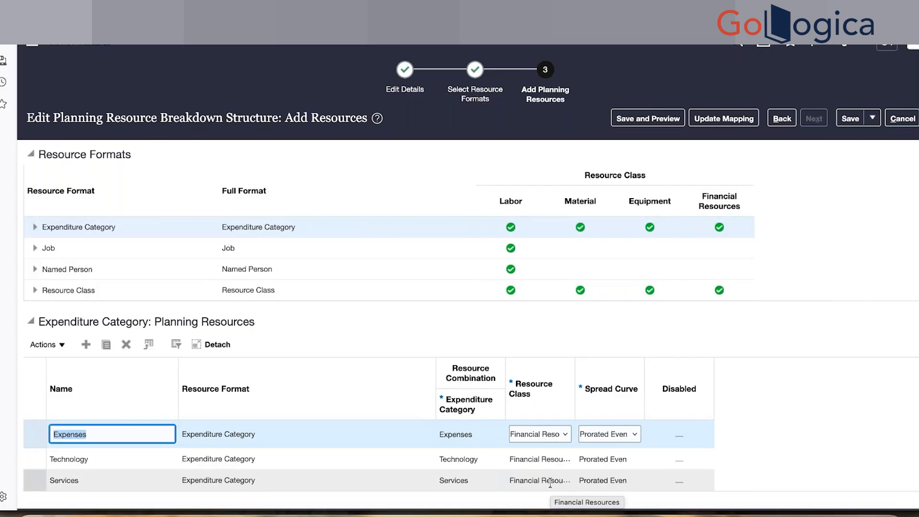
click(631, 435)
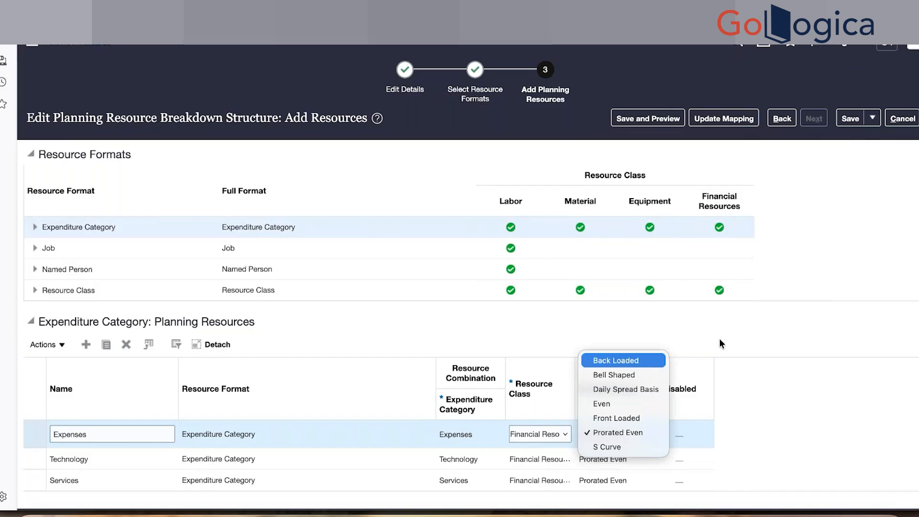
click(879, 240)
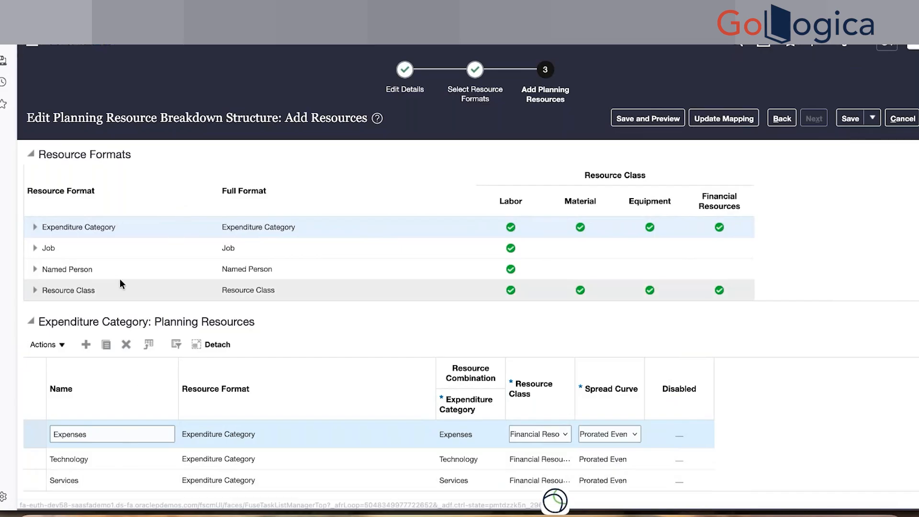
Step: Review the planning resources for the Job, Named Person and Resource Class formats, and return to the setup task list without saving
click(107, 244)
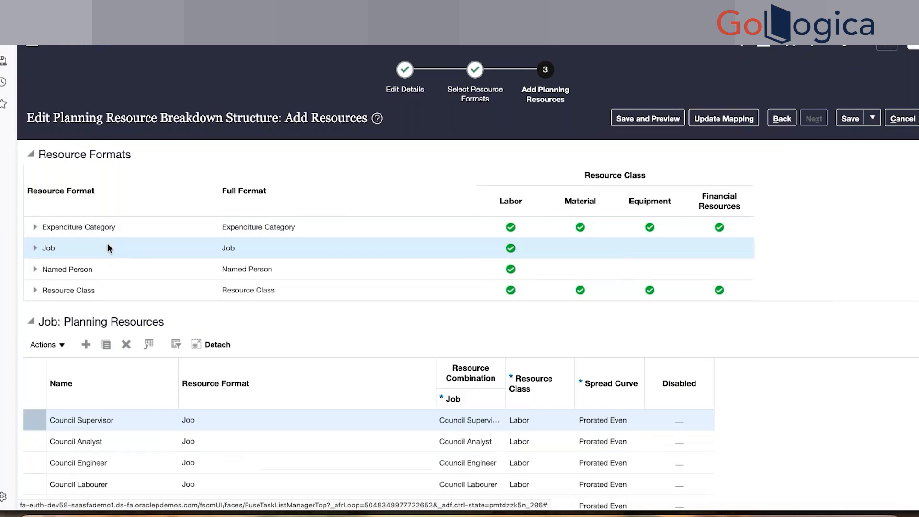
scroll(256, 428, down, 1)
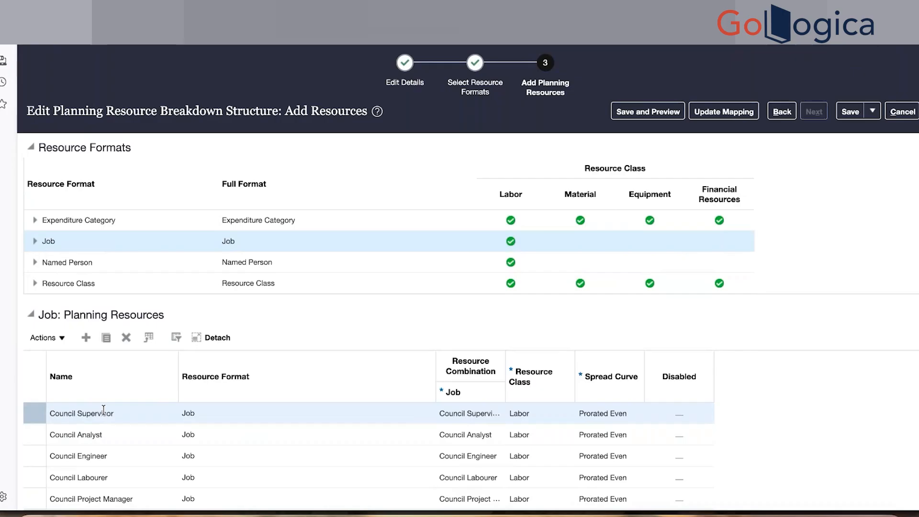
click(157, 265)
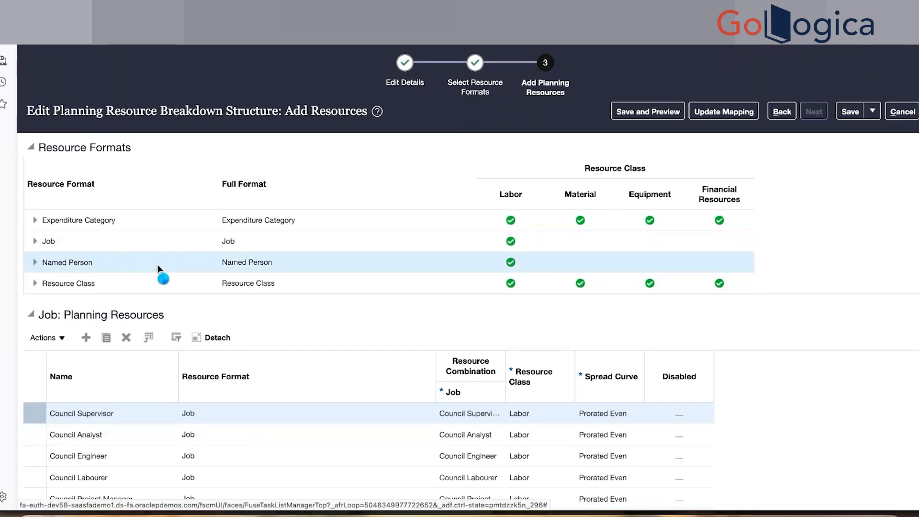
scroll(155, 355, down, 2)
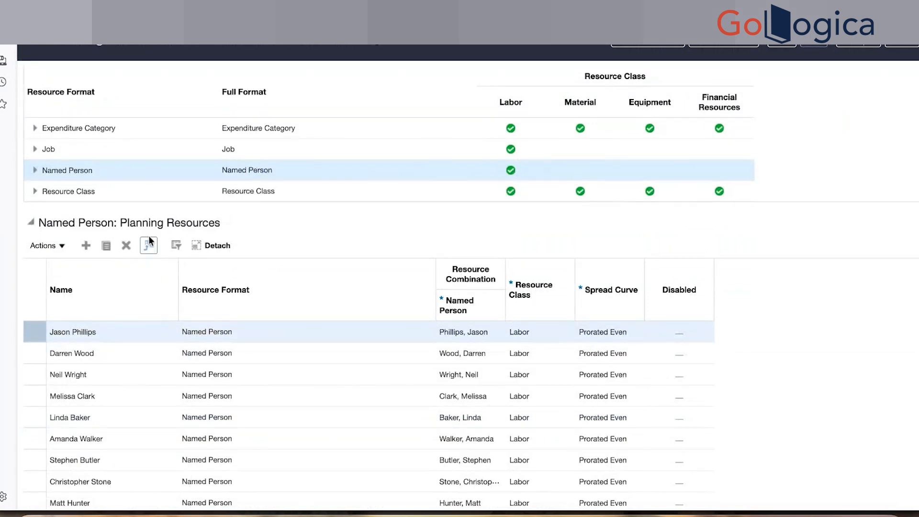
click(163, 195)
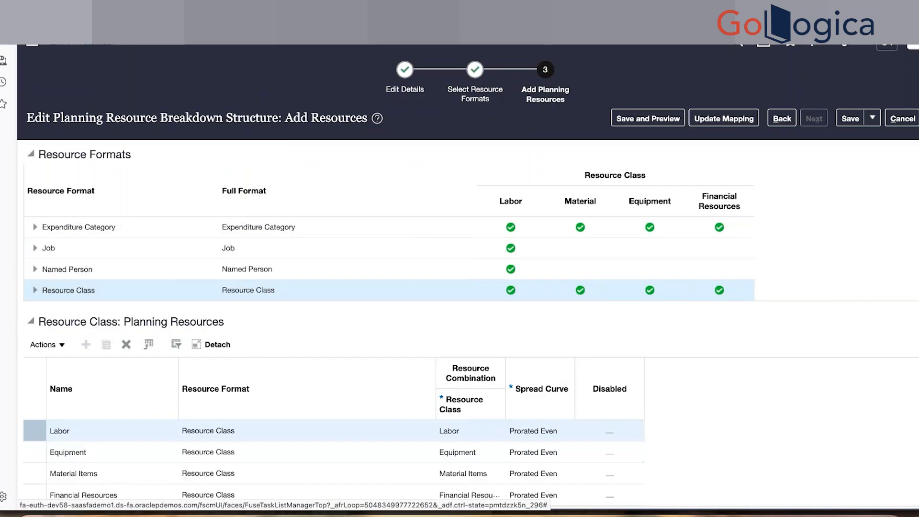
click(902, 123)
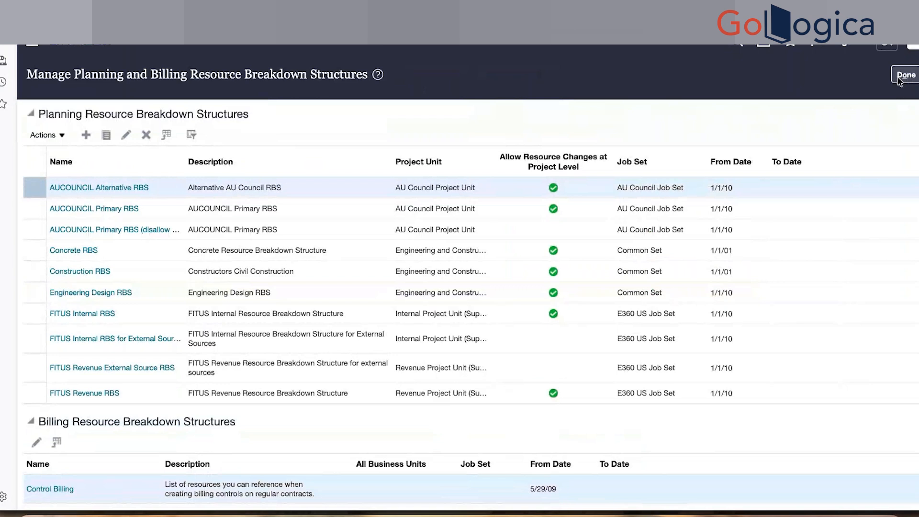
click(905, 79)
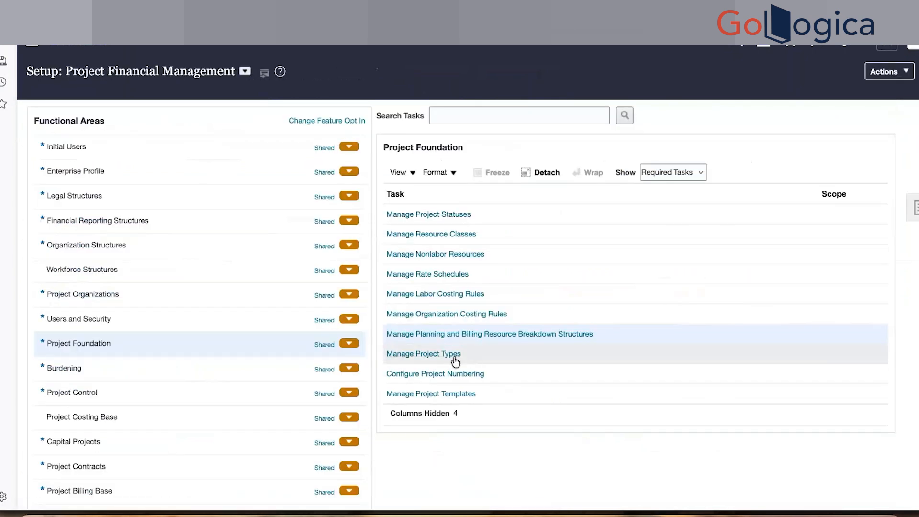
Step: Open Manage Project Types, examine the AUCOUNCIL Capital with Burden project type's capitalization options, and leave without saving
click(454, 357)
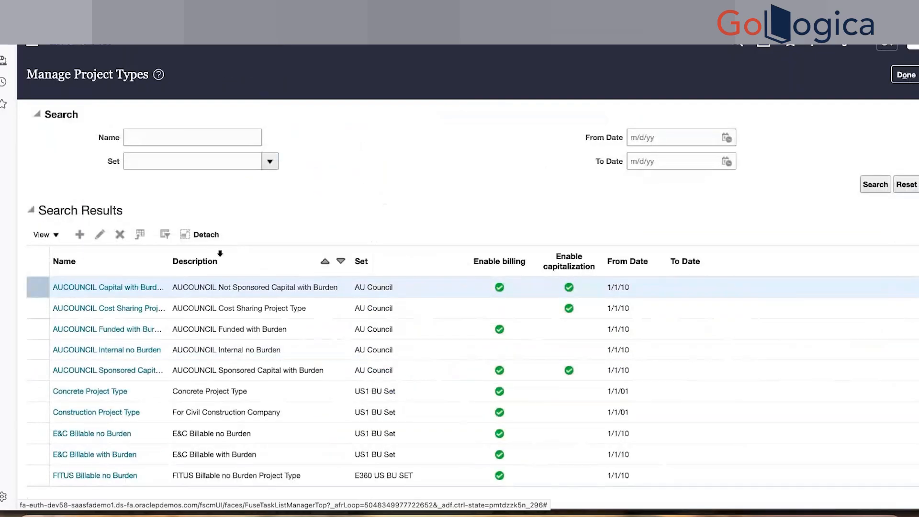
click(101, 235)
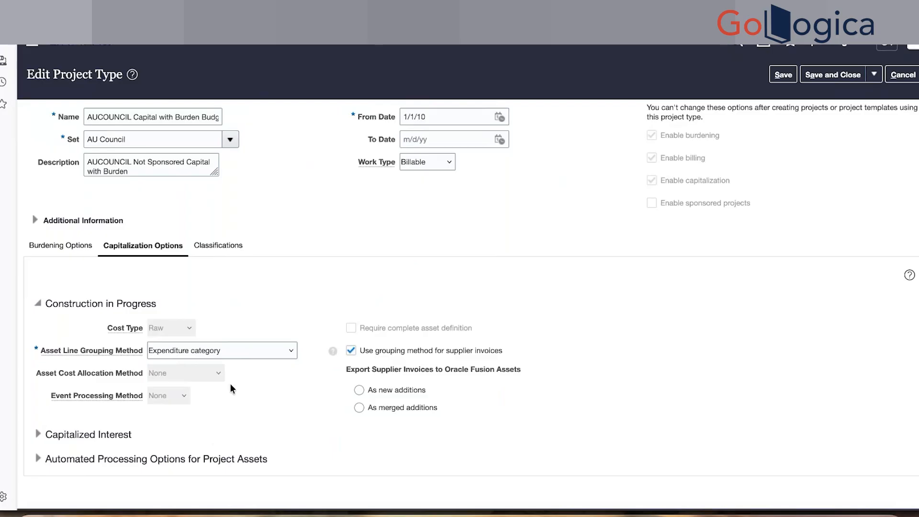
click(905, 76)
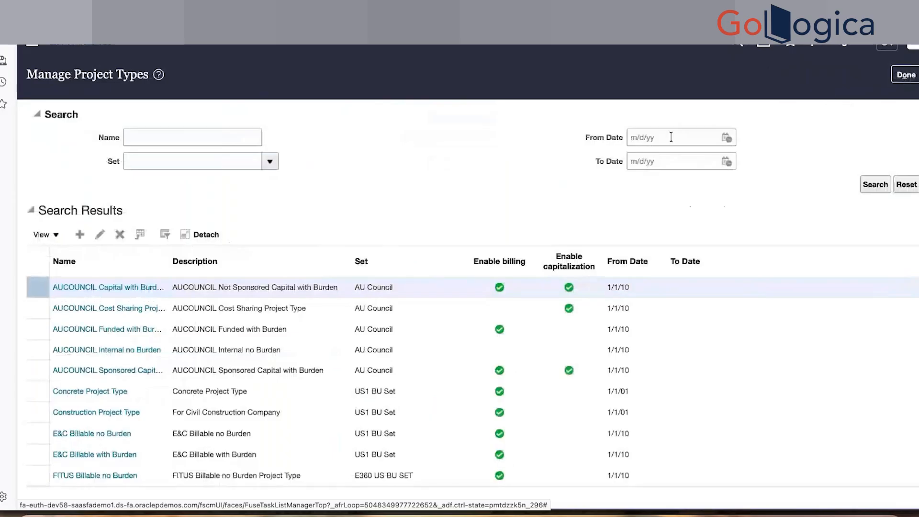
click(906, 76)
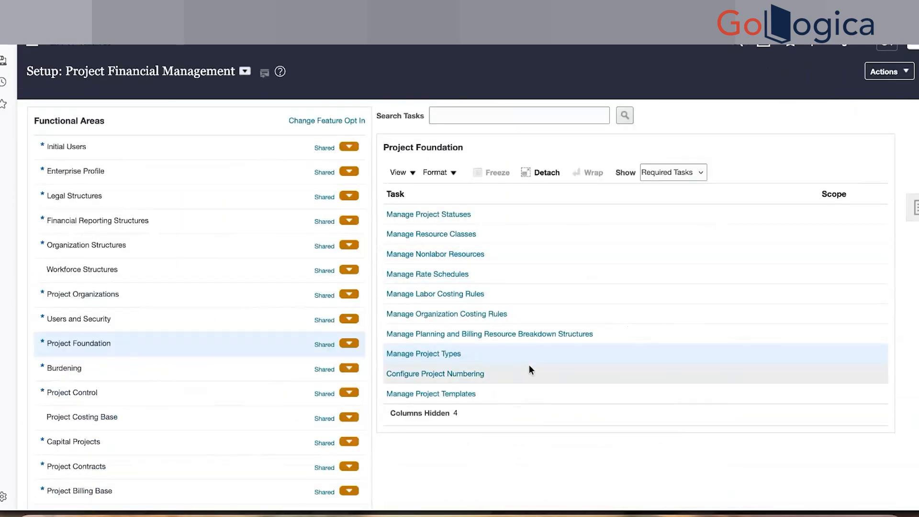
Step: Open Configure Project Numbering, review the default method, type and override Configure By options, and leave without saving
scroll(529, 364, down, 1)
click(450, 363)
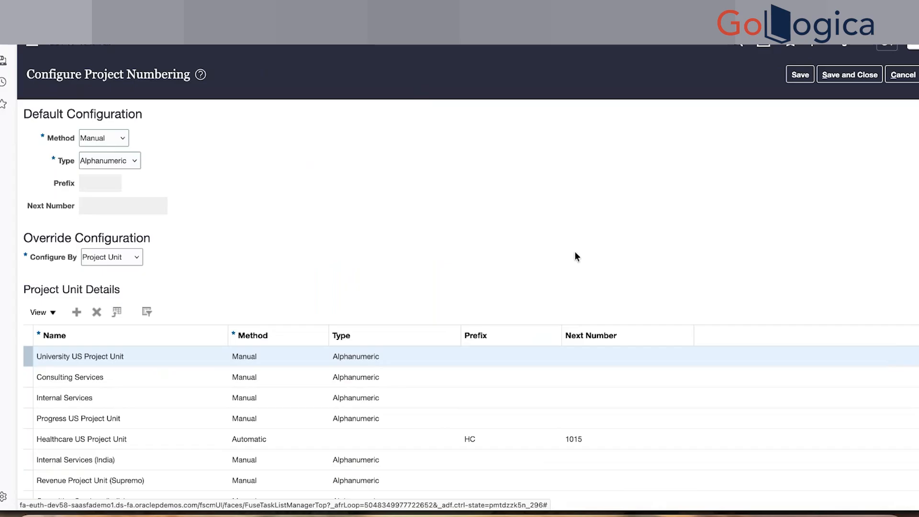
click(118, 138)
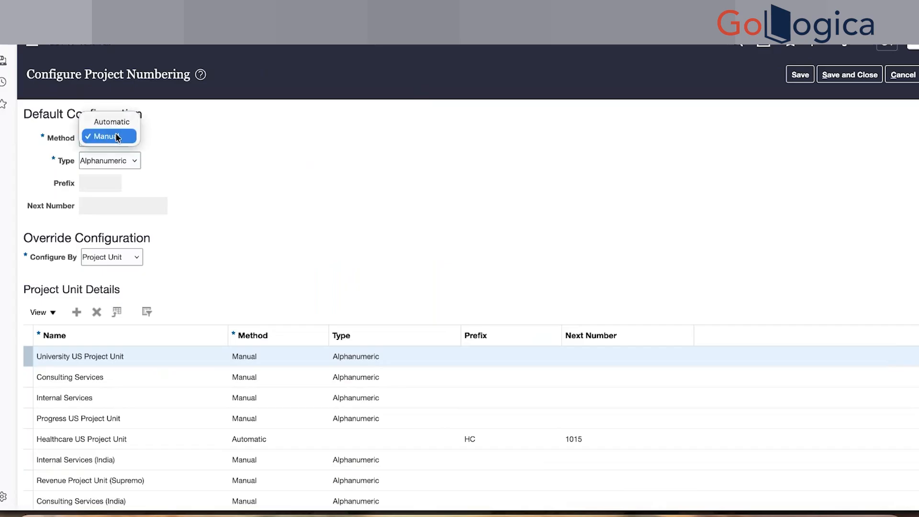
click(212, 147)
click(134, 160)
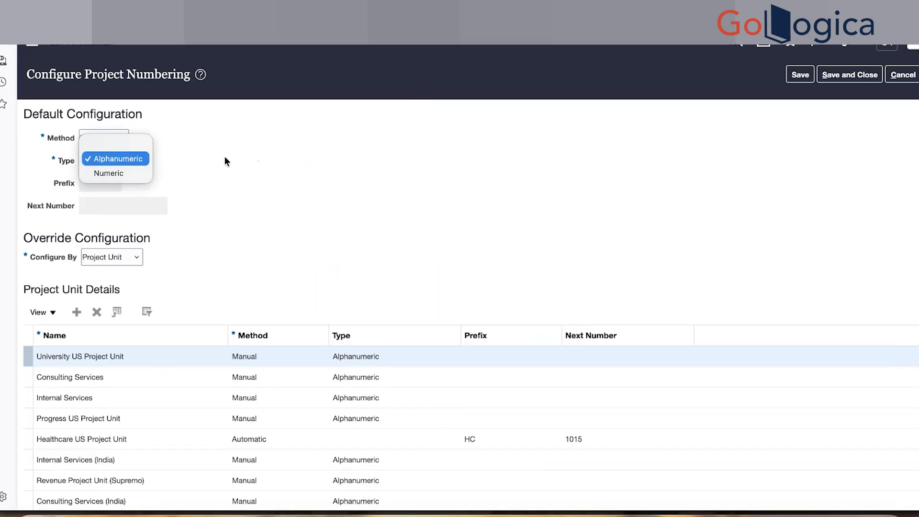
click(263, 152)
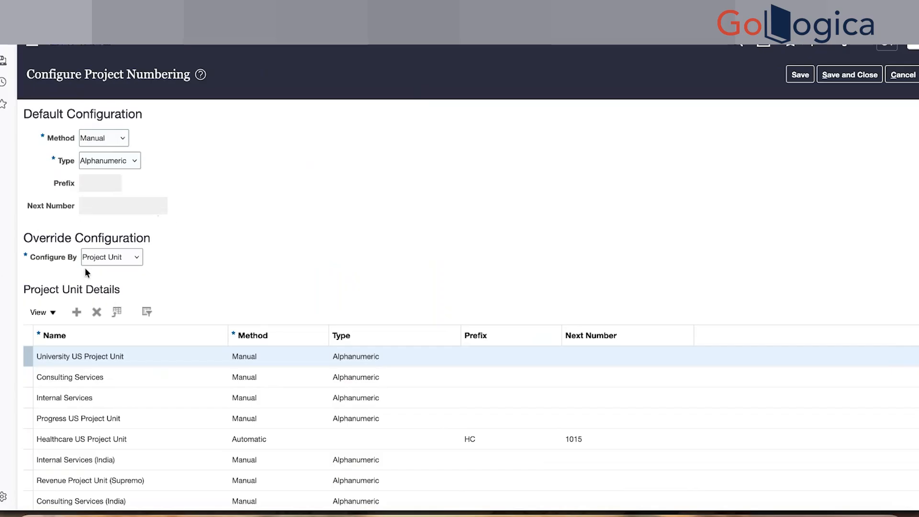
click(135, 258)
click(909, 80)
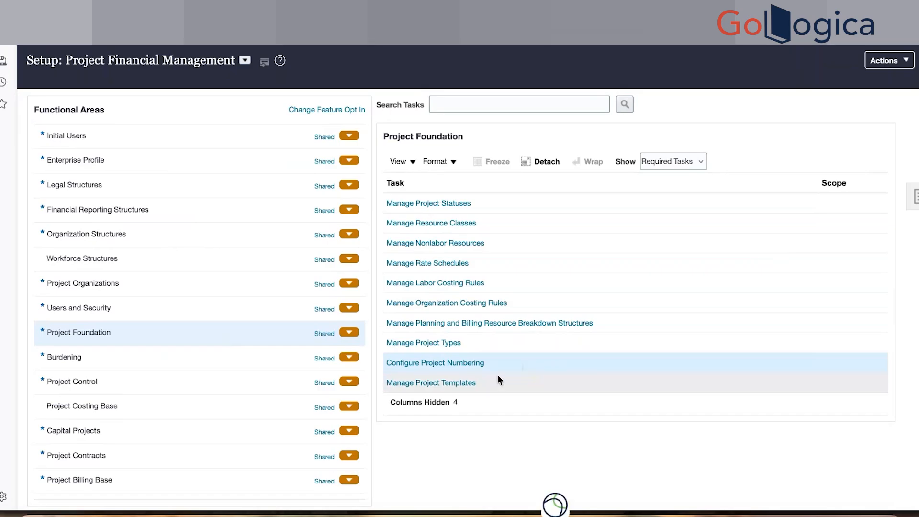
Step: Open Manage Project Templates and search for templates whose name matches AU%
click(506, 385)
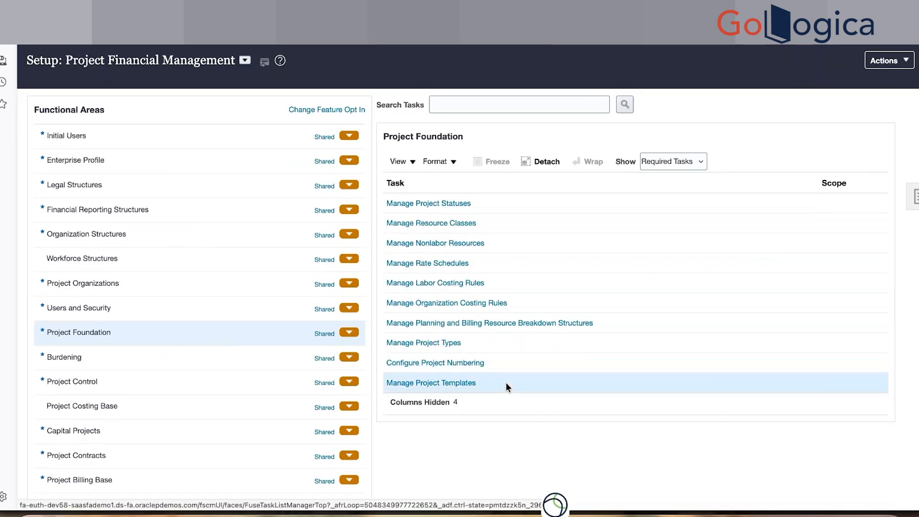
click(470, 384)
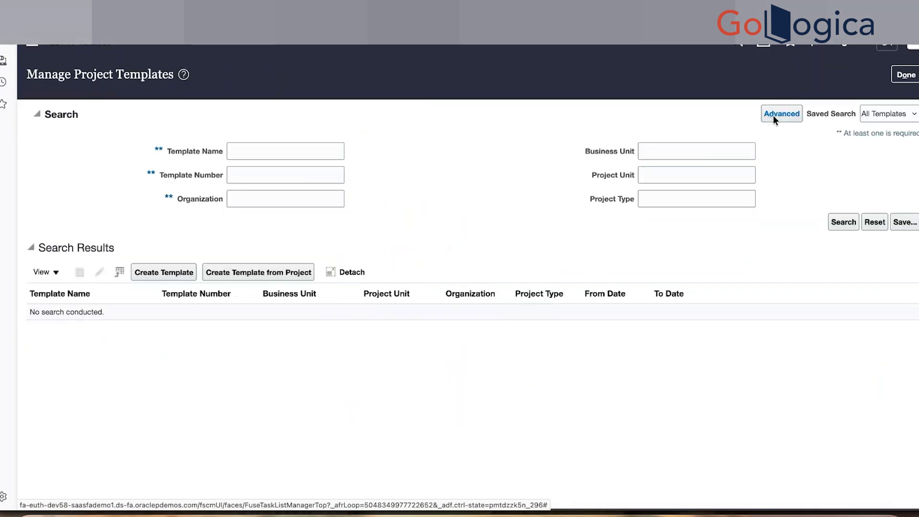
click(305, 153)
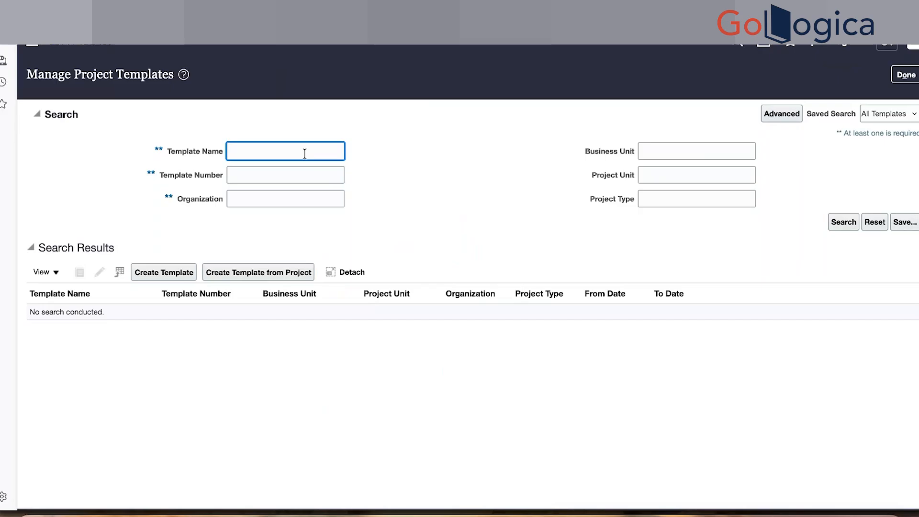
text(AU%)
key(Return)
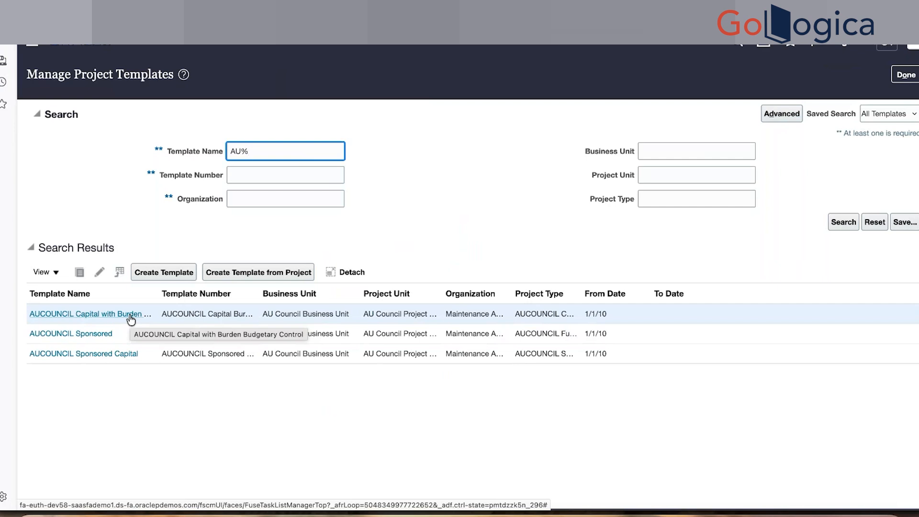
Step: Open the AUCOUNCIL Capital with Burden Budgetary Control template and examine its template information, highlighting the project type
click(102, 315)
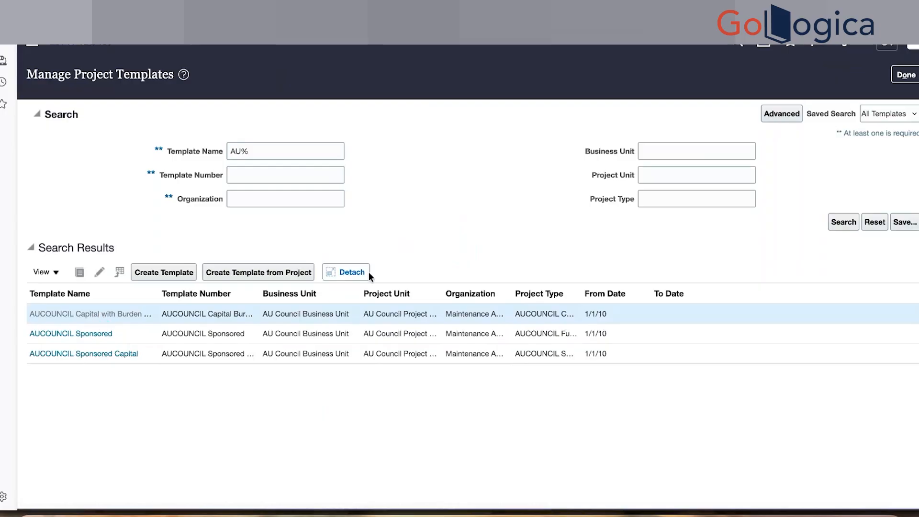
click(429, 278)
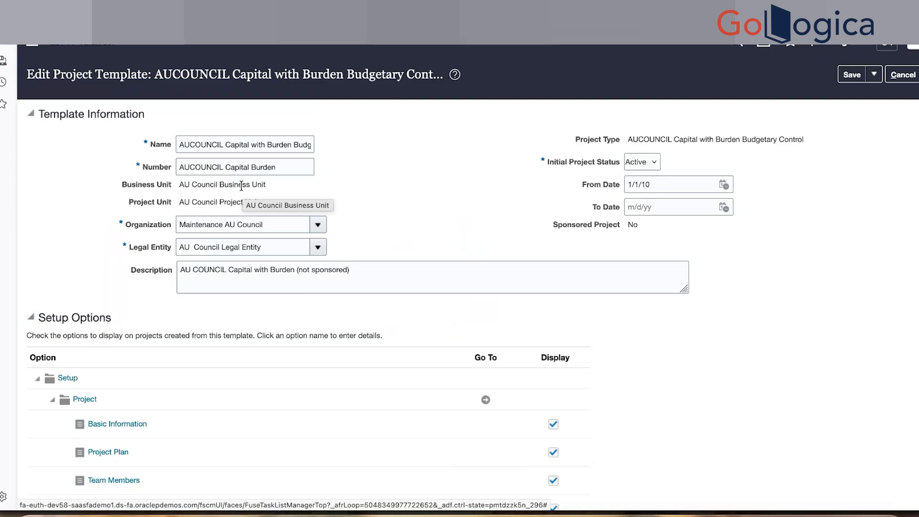
triple_click(652, 139)
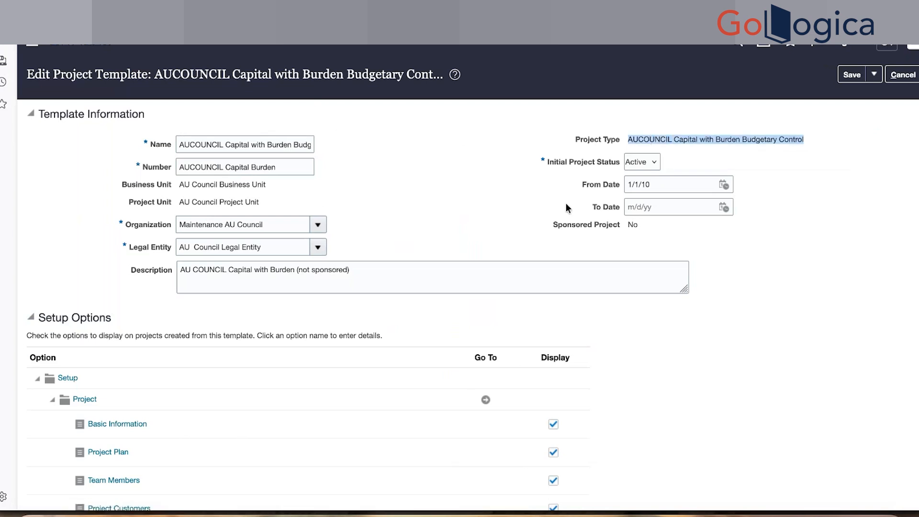
Step: Check the template's available initial project status options and its From Date field without changing them
click(644, 164)
click(645, 164)
click(653, 162)
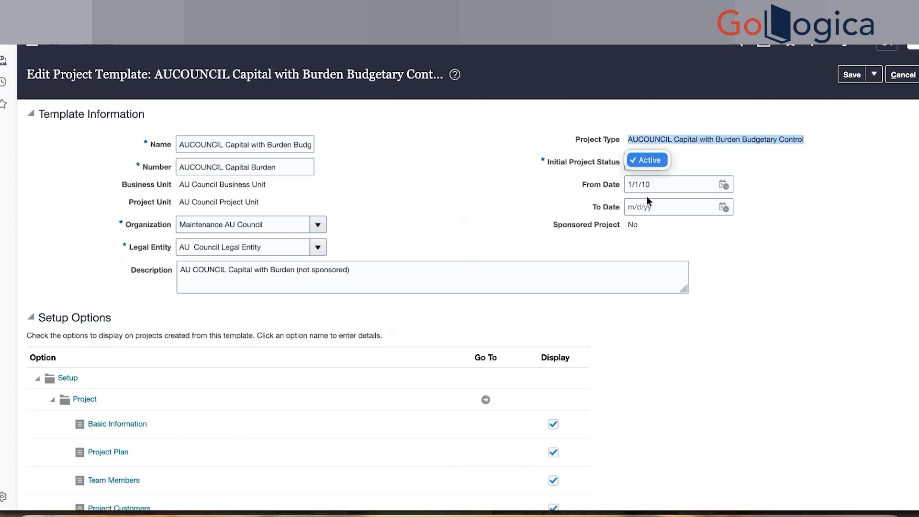
click(545, 186)
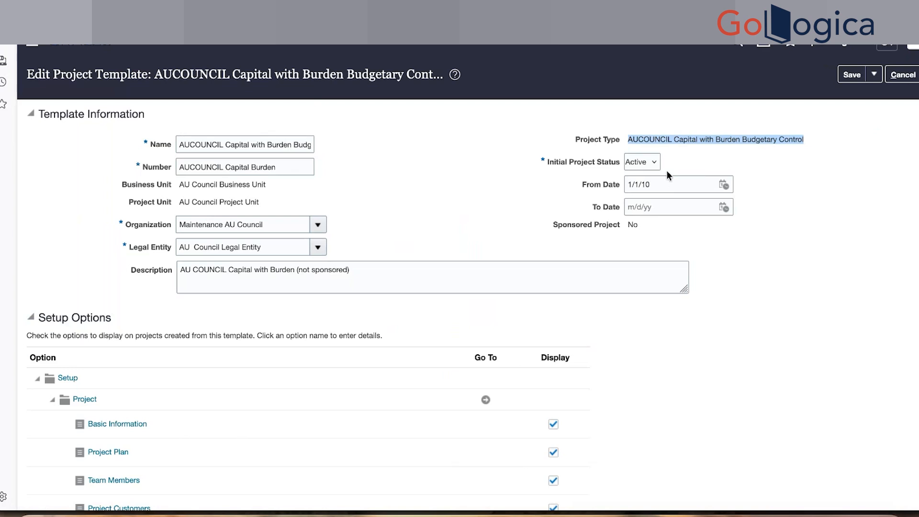
click(657, 187)
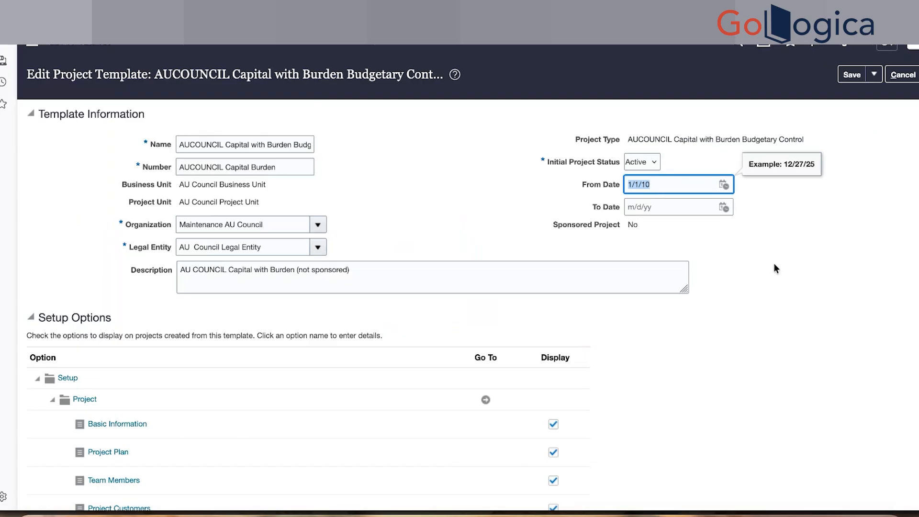
Step: Review the template's project, financial and reporting setup options, and save the template and continue to its detailed setup
scroll(776, 268, down, 3)
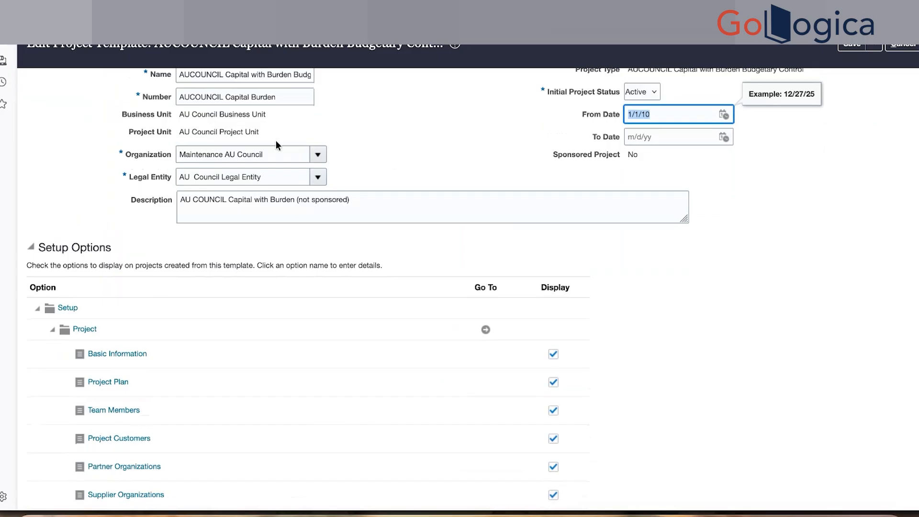
scroll(276, 141, up, 2)
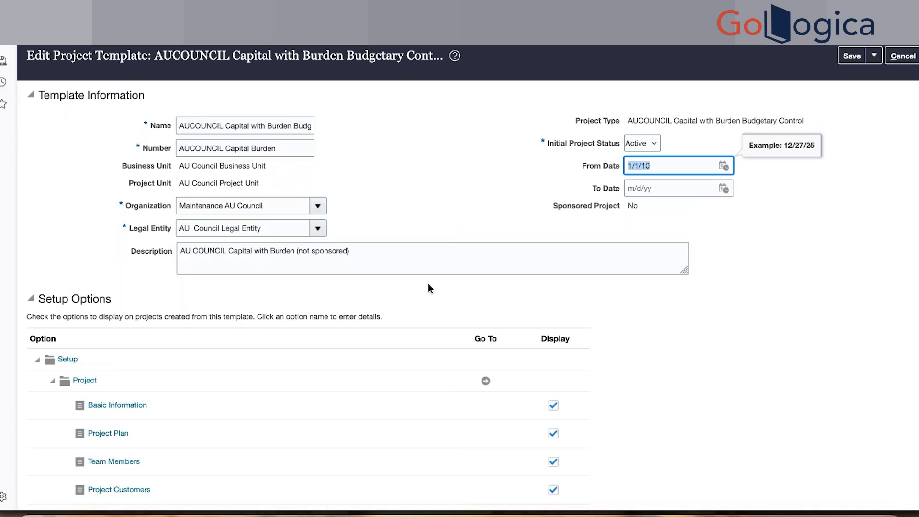
scroll(669, 341, down, 12)
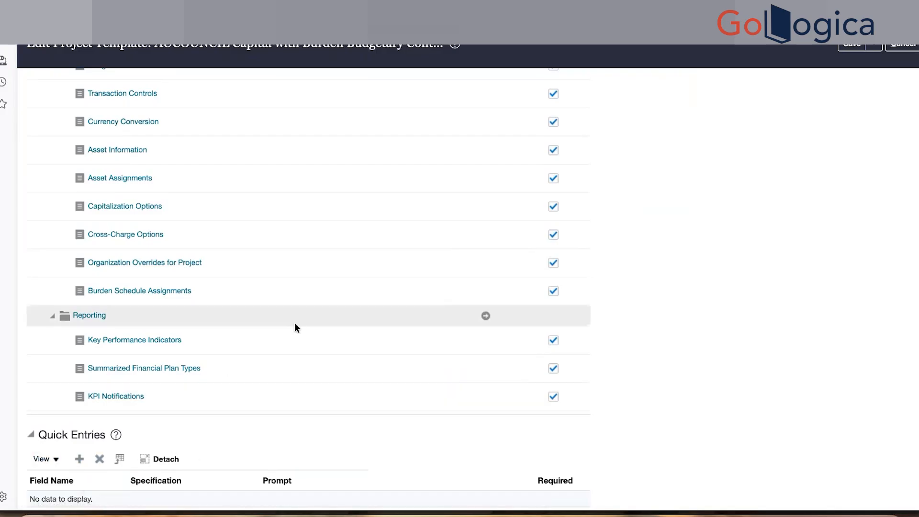
scroll(295, 327, up, 10)
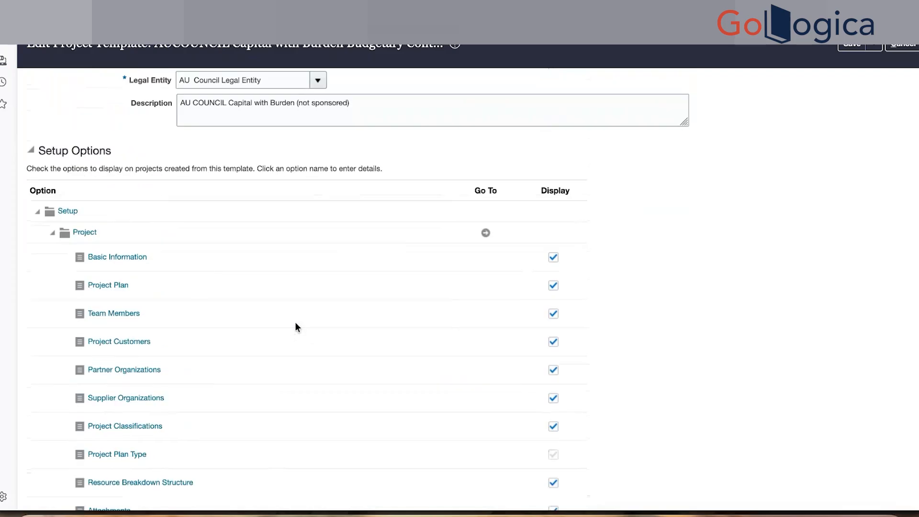
scroll(295, 327, up, 5)
click(874, 74)
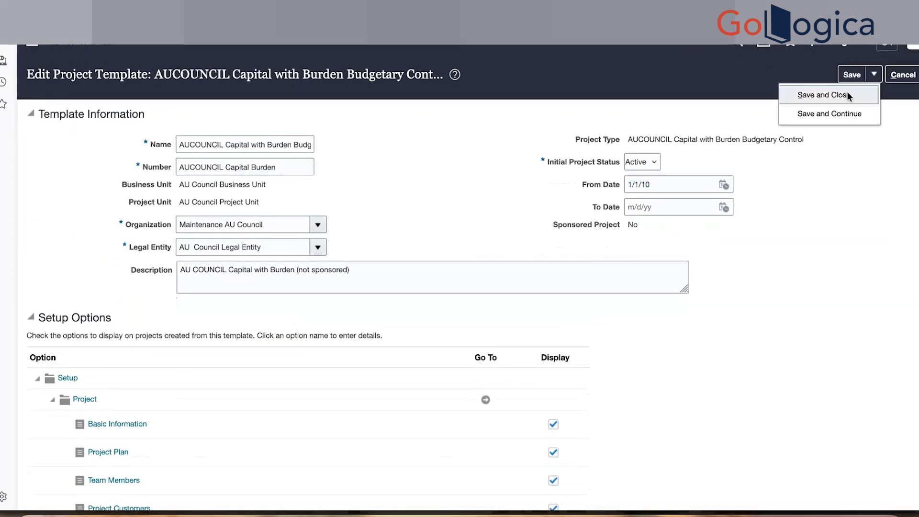
click(832, 109)
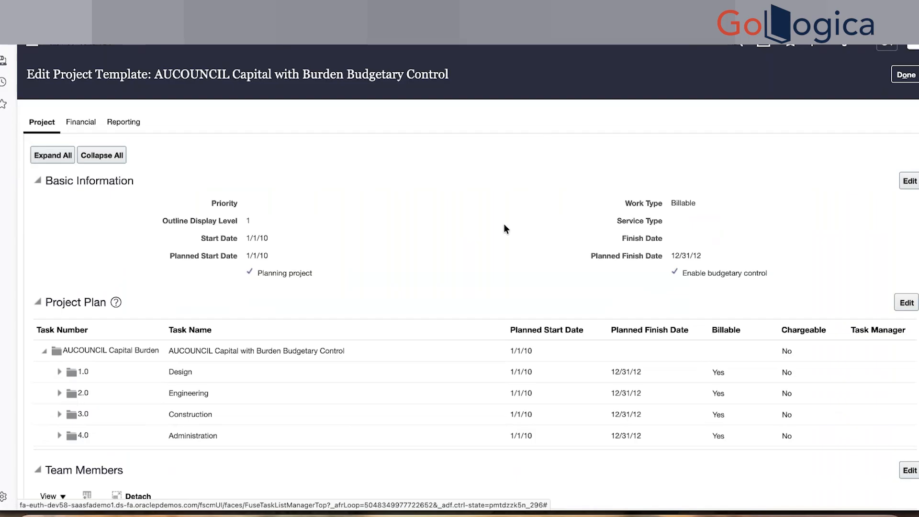
Step: Examine the template's resource breakdown structures and its project plan type with the setup, plan, task and progress settings
scroll(500, 241, down, 20)
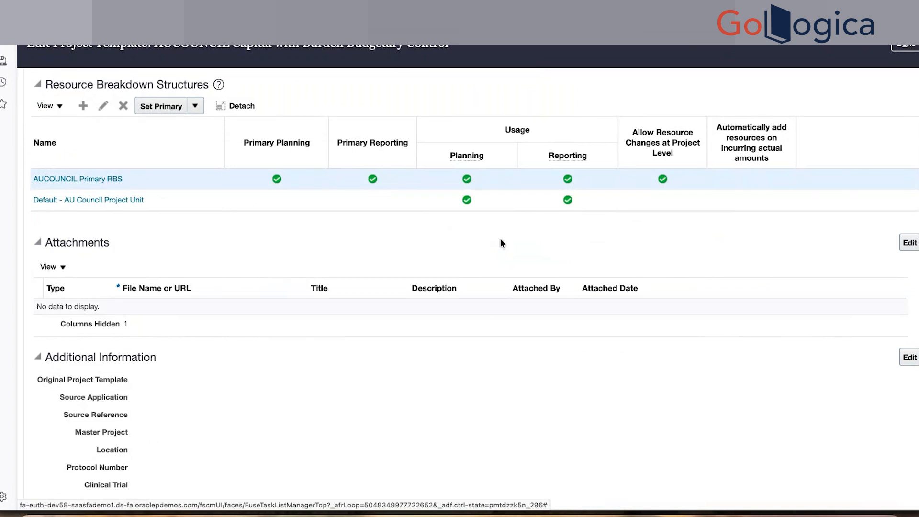
scroll(332, 245, up, 1)
scroll(334, 248, up, 2)
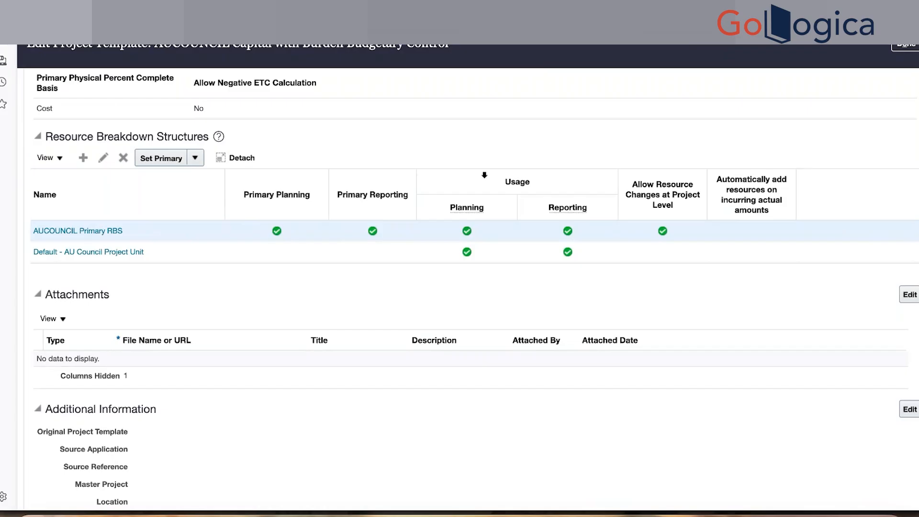
scroll(484, 175, up, 1)
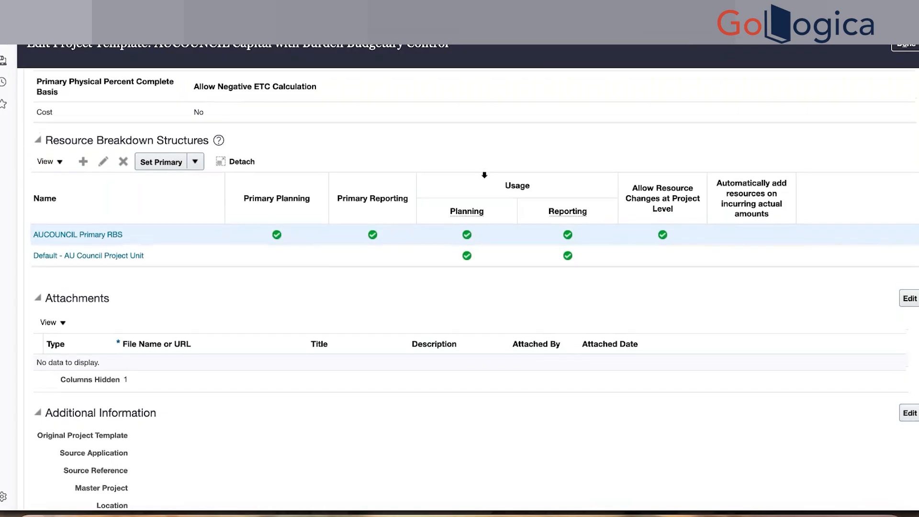
scroll(484, 175, up, 5)
scroll(485, 175, up, 9)
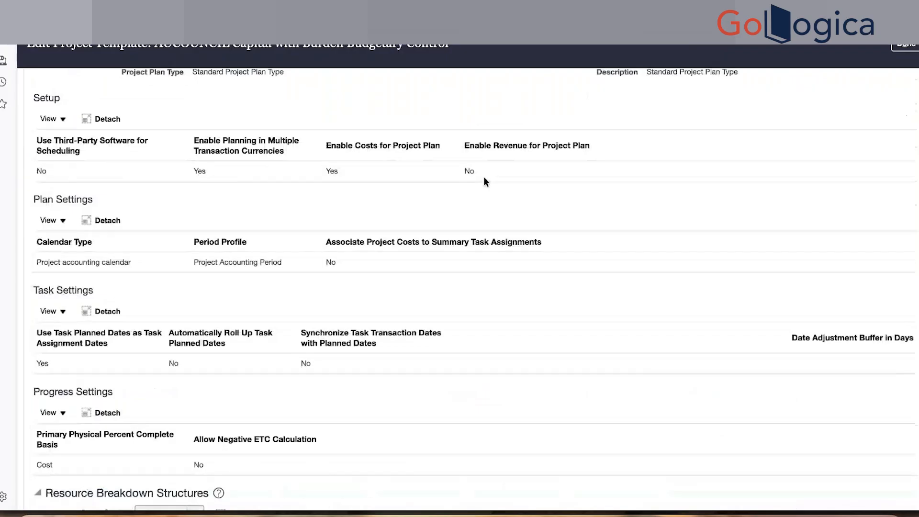
scroll(484, 178, up, 3)
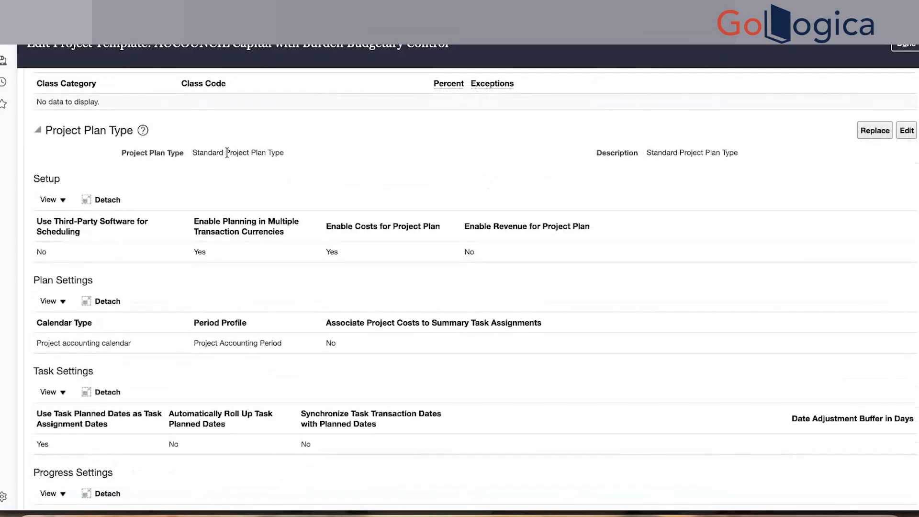
double_click(269, 151)
Step: Review the template's classifications, supplier and partner organizations, customers, team members, project plan and basic information
scroll(269, 151, up, 10)
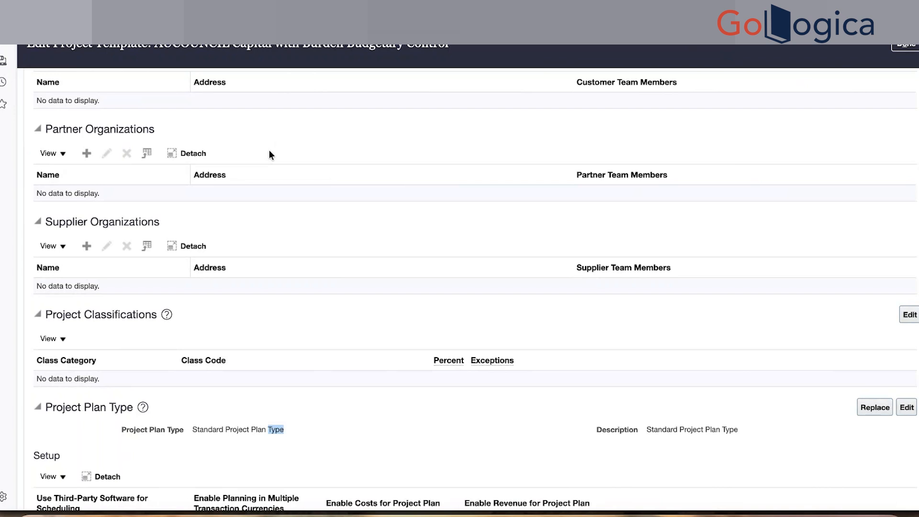
scroll(269, 154, up, 4)
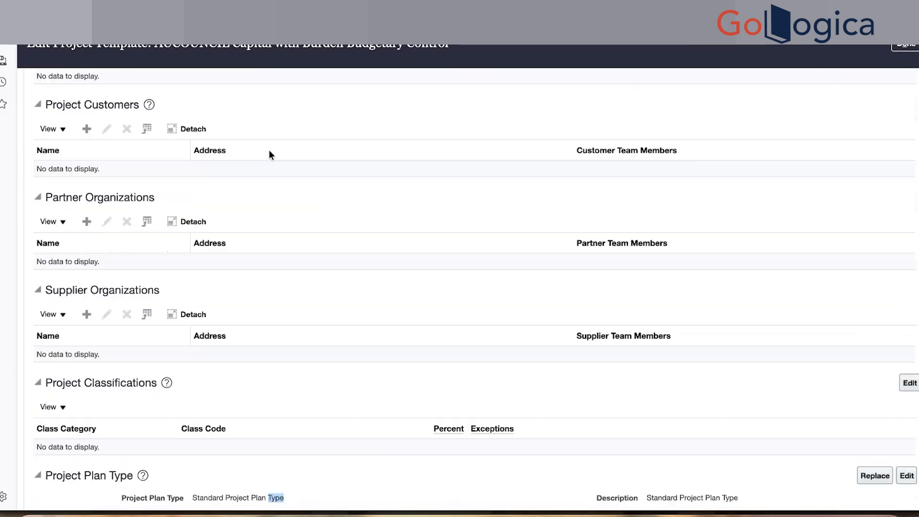
scroll(270, 155, up, 5)
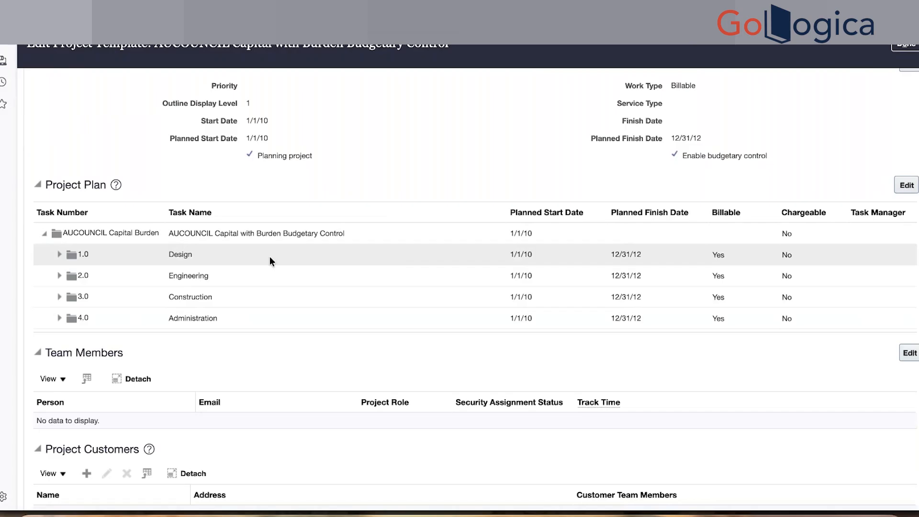
scroll(269, 257, up, 1)
scroll(269, 257, up, 1)
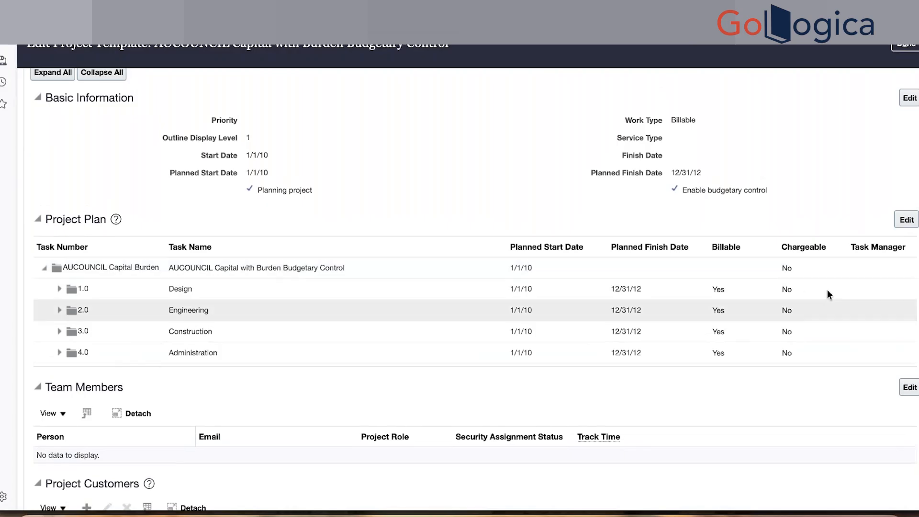
Step: Open the template's project plan for editing and show all columns in the task table
click(906, 223)
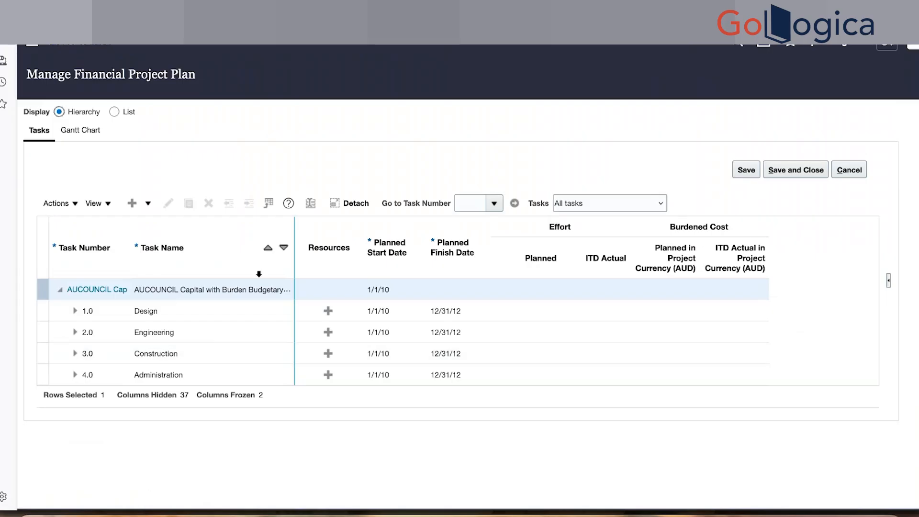
click(94, 203)
mouse_move(114, 246)
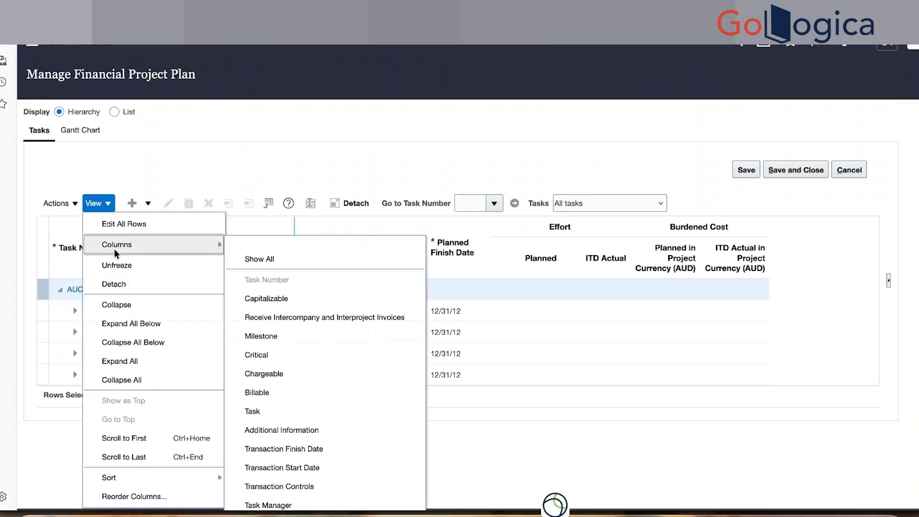
click(262, 257)
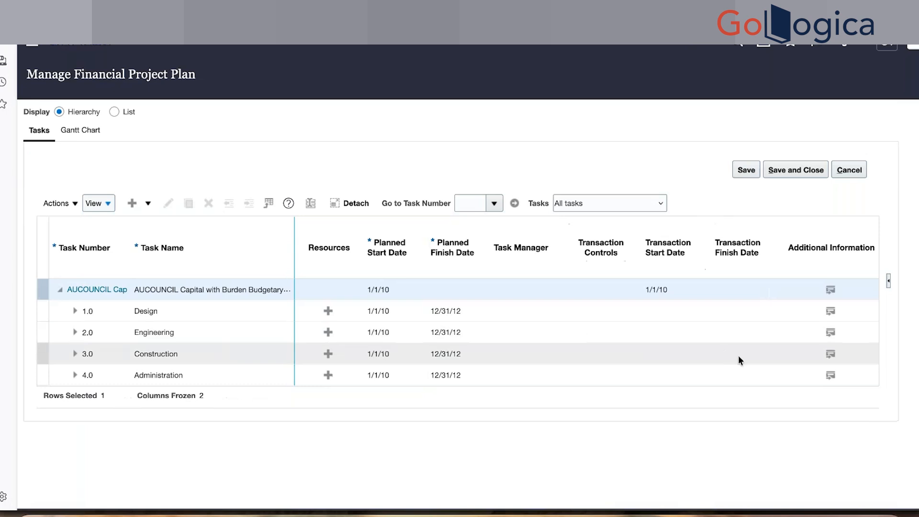
Step: Examine the tasks' transaction date, billable, chargeable and capitalizable columns, select the Design task, and leave the plan without saving
scroll(738, 356, right, 4)
scroll(739, 355, right, 3)
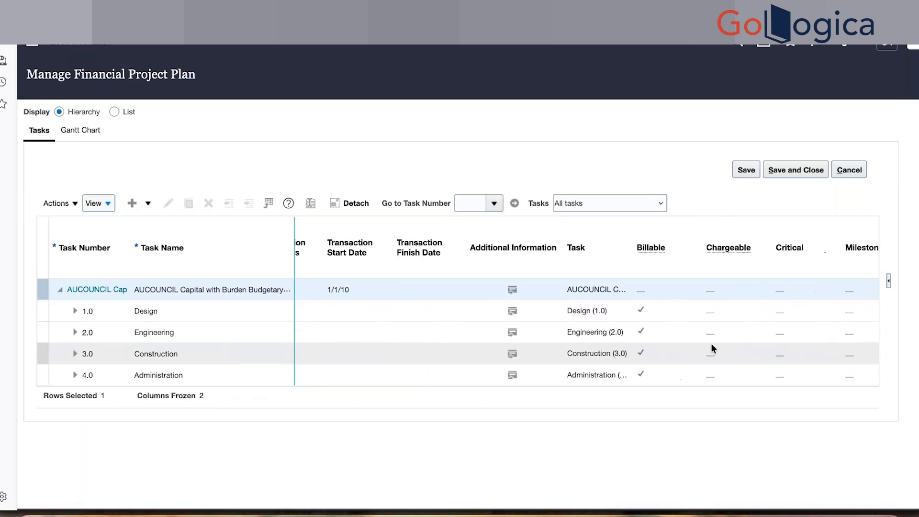
scroll(717, 344, right, 3)
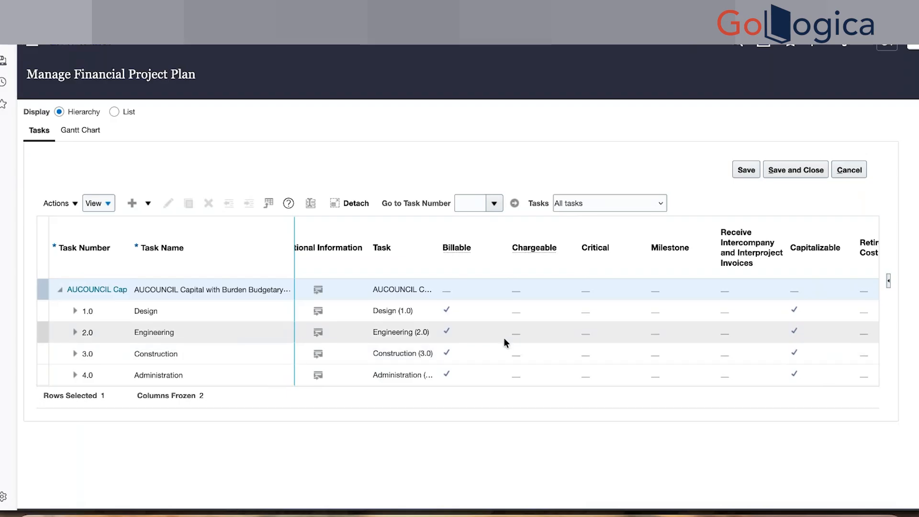
scroll(504, 337, right, 5)
scroll(503, 337, left, 8)
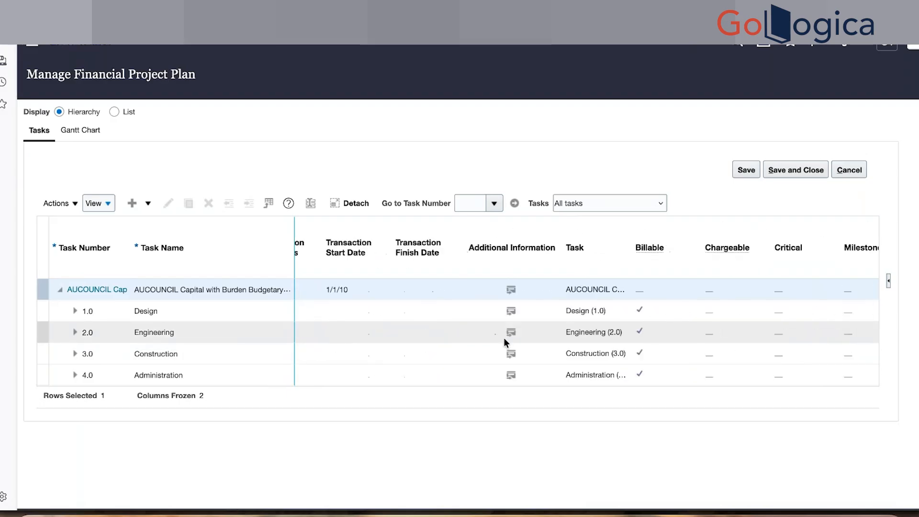
scroll(504, 337, left, 4)
scroll(504, 337, right, 2)
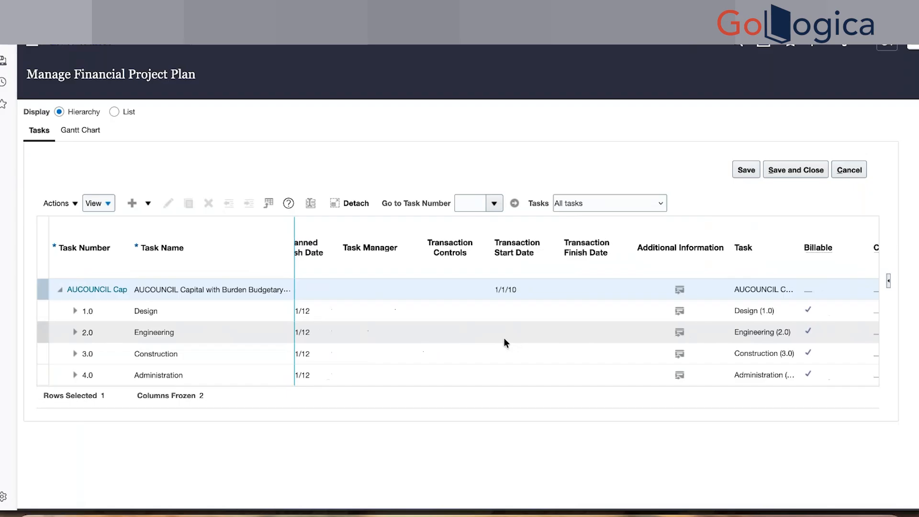
scroll(504, 337, right, 2)
click(776, 306)
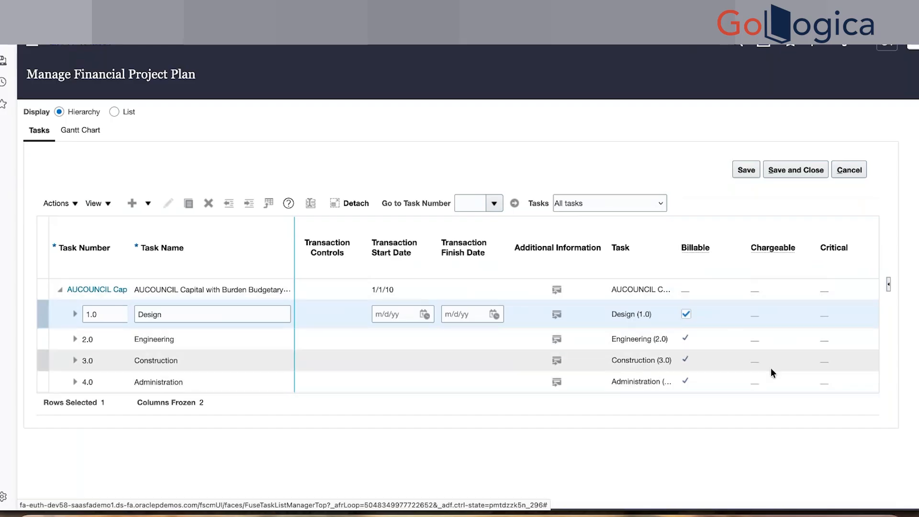
click(858, 171)
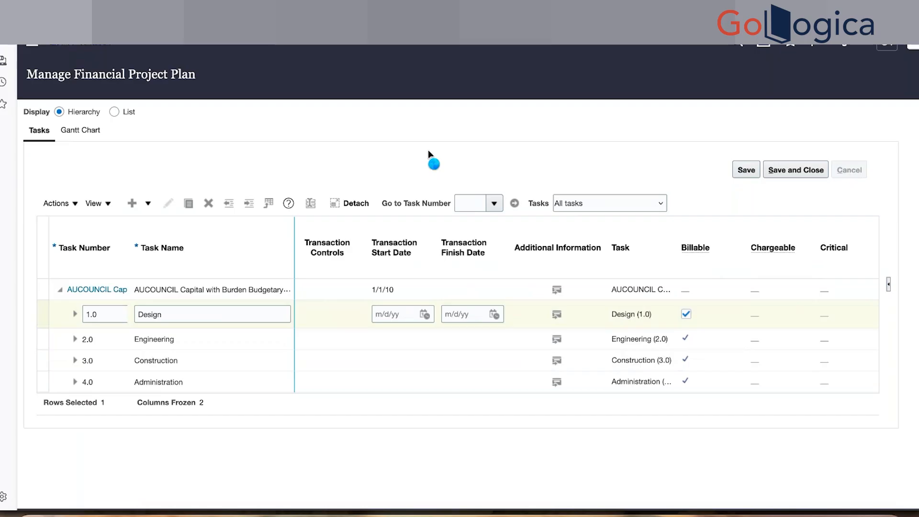
Step: Look over the template's project details once more and close the template to return to the setup task list
scroll(619, 166, down, 5)
scroll(620, 165, up, 6)
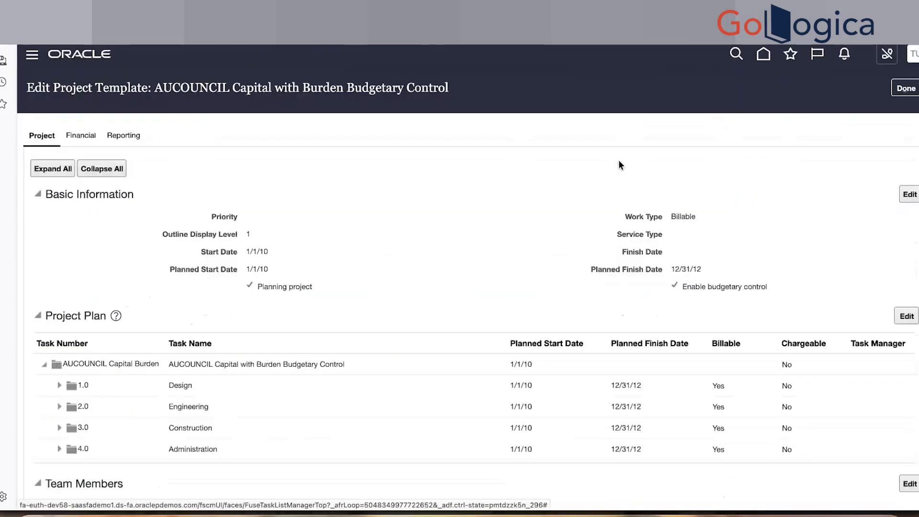
scroll(621, 166, down, 1)
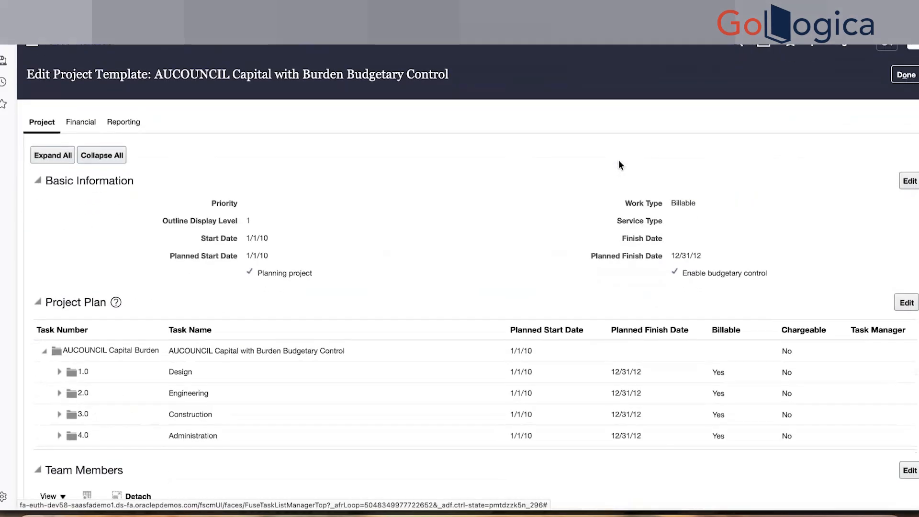
click(905, 77)
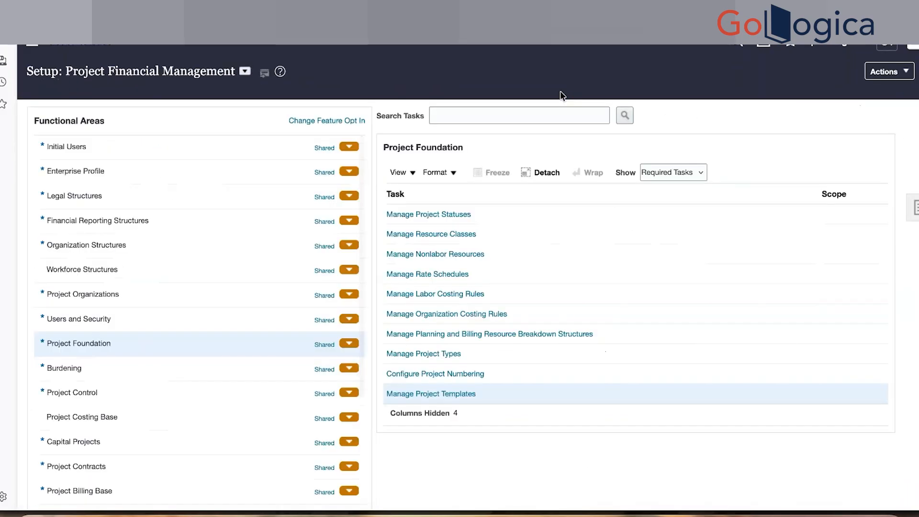
Step: Look through the Project Foundation tasks, open Manage Revenue Categories to view its lookup codes, and leave without saving
scroll(521, 259, down, 1)
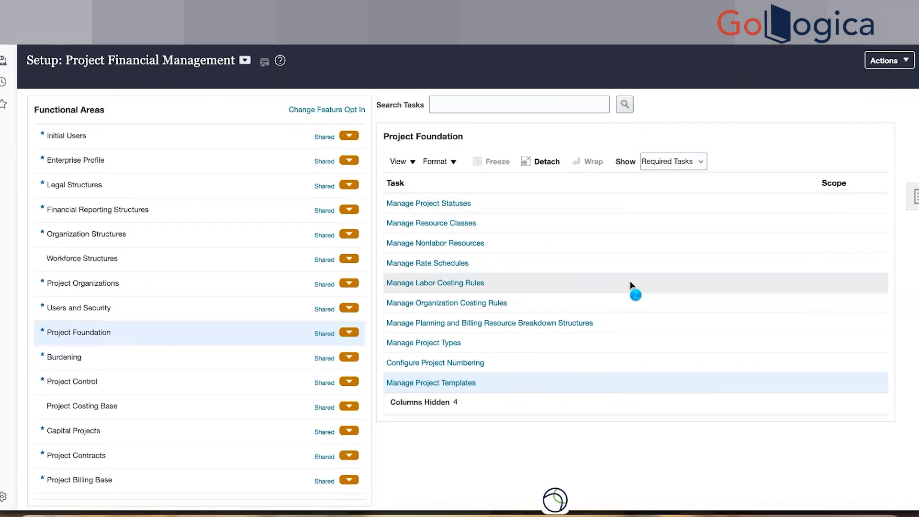
scroll(630, 285, up, 3)
scroll(630, 285, up, 2)
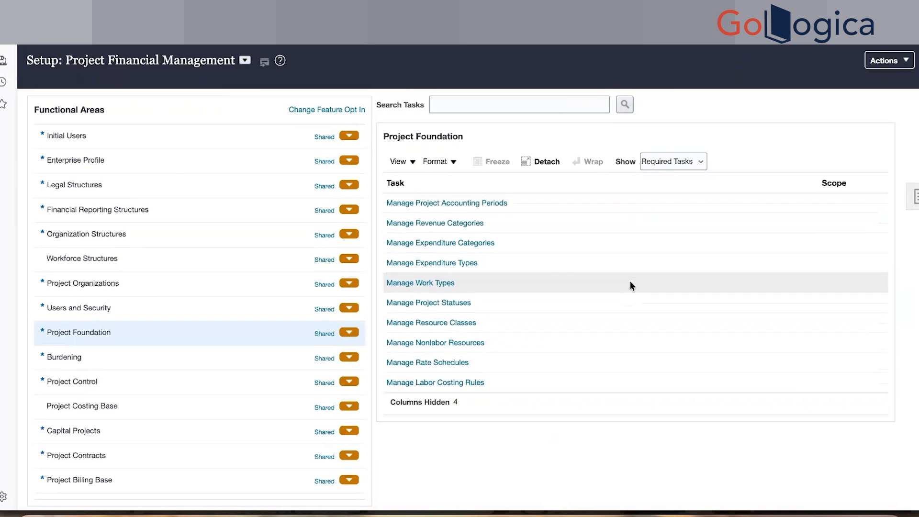
scroll(630, 285, up, 2)
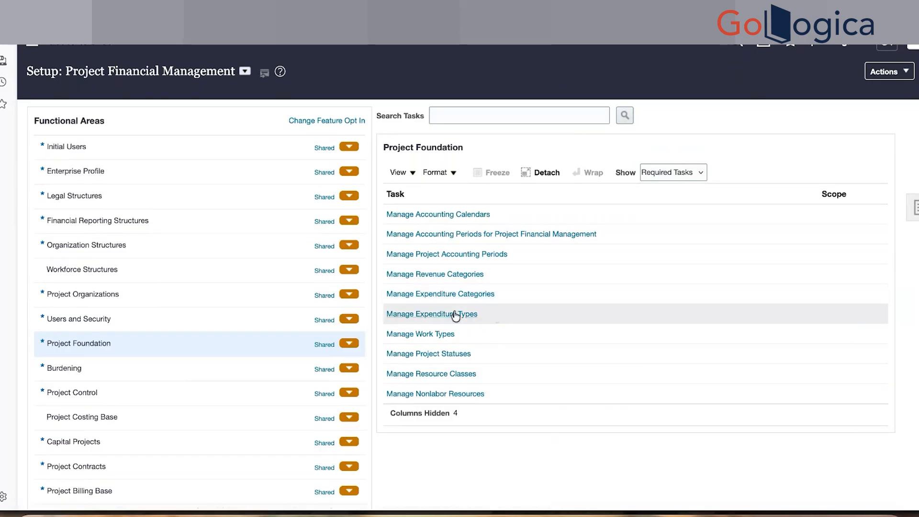
click(469, 276)
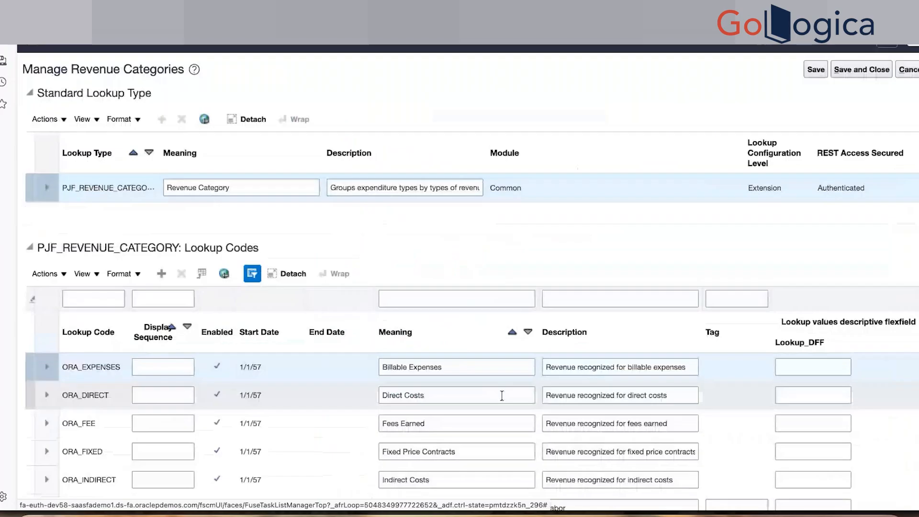
click(906, 75)
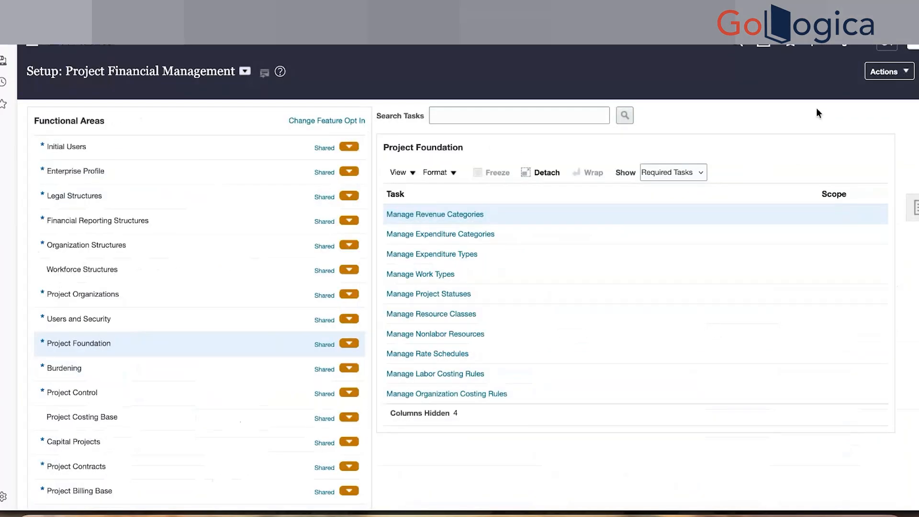
Step: Open the Manage Expenditure Types task and add a new expenditure type named KW Expense
click(468, 261)
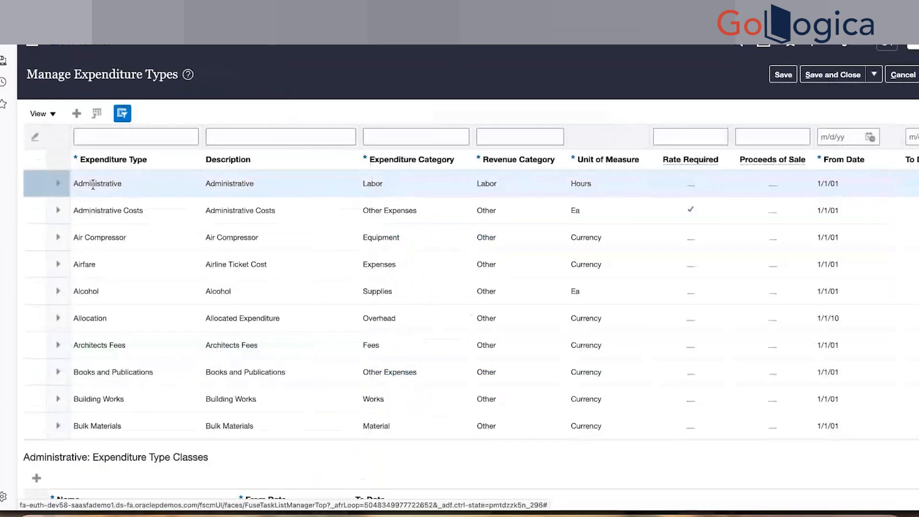
click(78, 116)
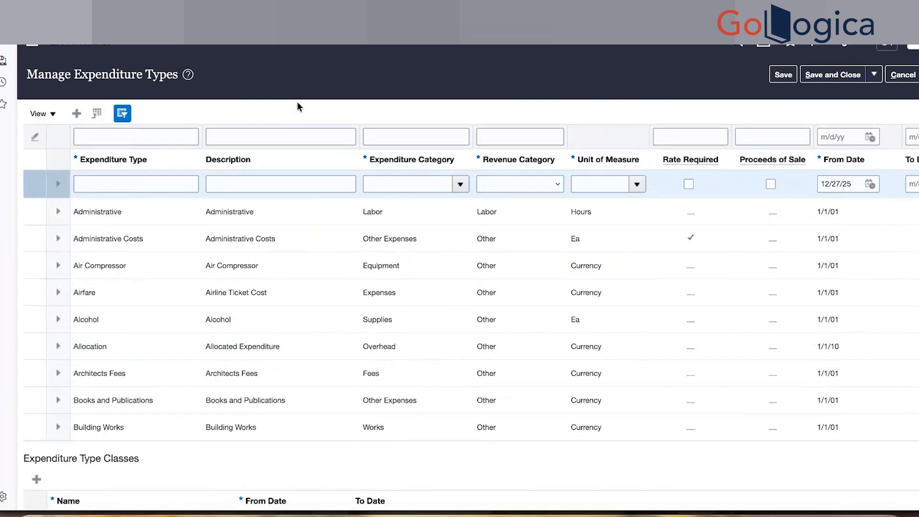
click(162, 185)
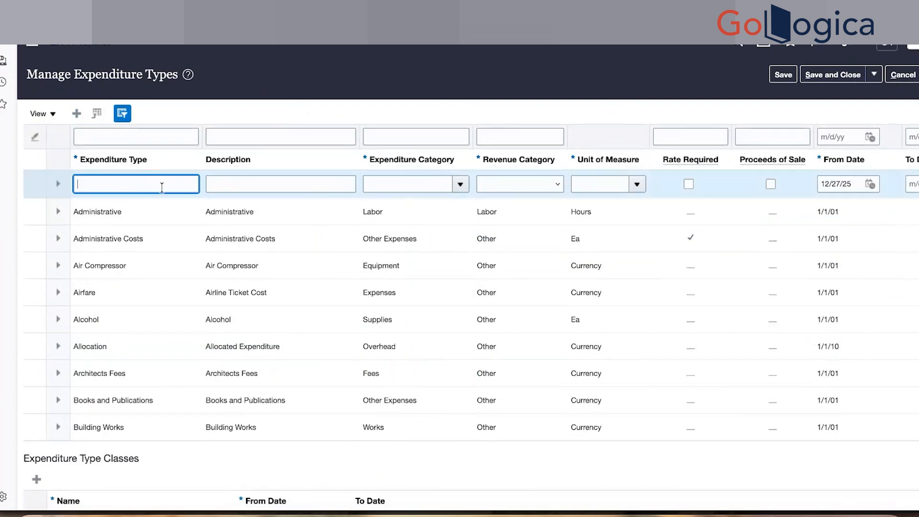
text(KW Wxpense)
key(BackSpace)
key(BackSpace)
key(BackSpace)
key(BackSpace)
key(BackSpace)
key(BackSpace)
key(BackSpace)
text(Expense)
Step: Copy the name KW Expense into the new type's description and set its expenditure category to Expenses
key(ctrl+a)
key(ctrl+c)
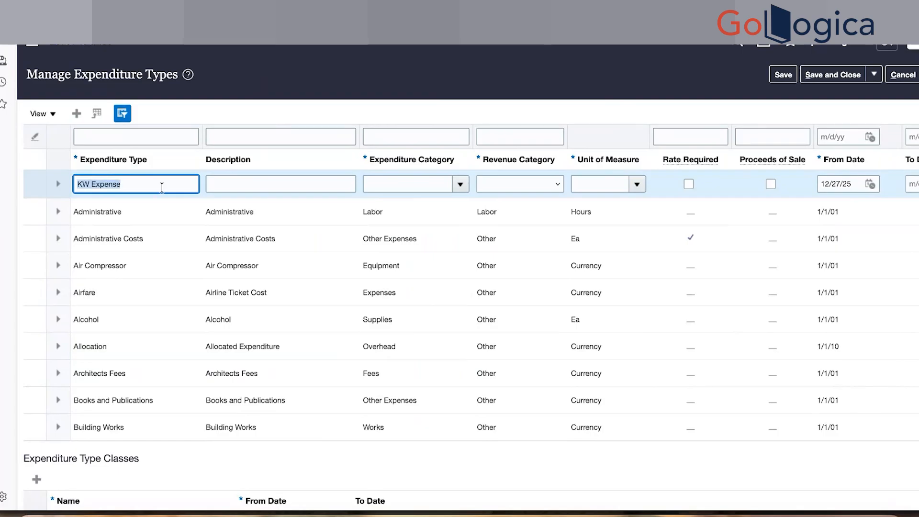
key(Tab)
key(ctrl+v)
key(Tab)
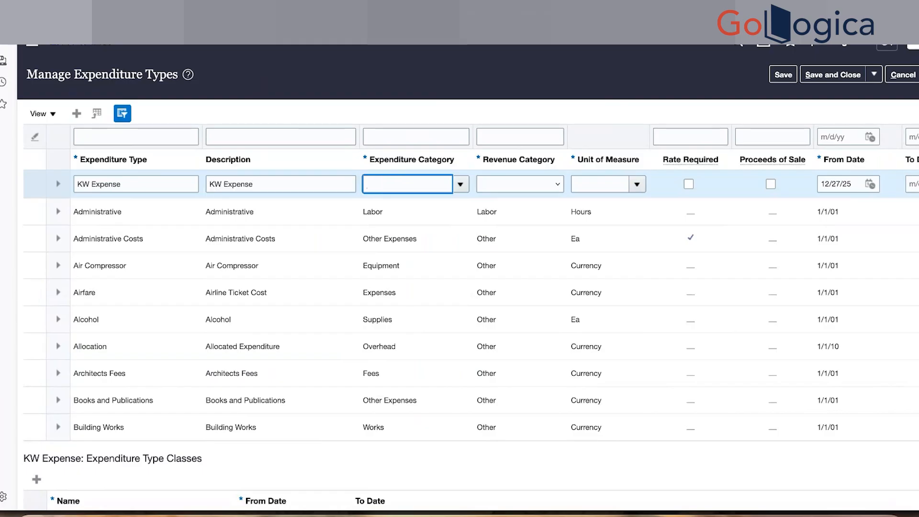
click(462, 184)
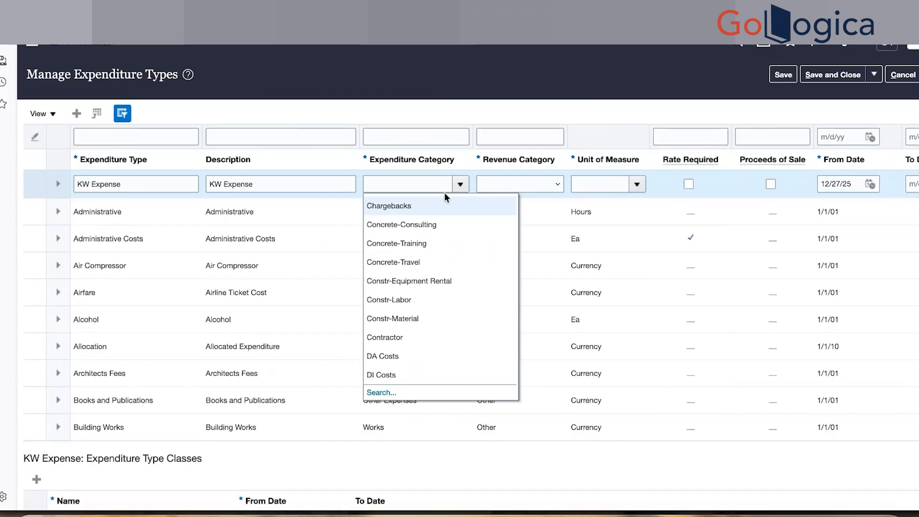
click(393, 184)
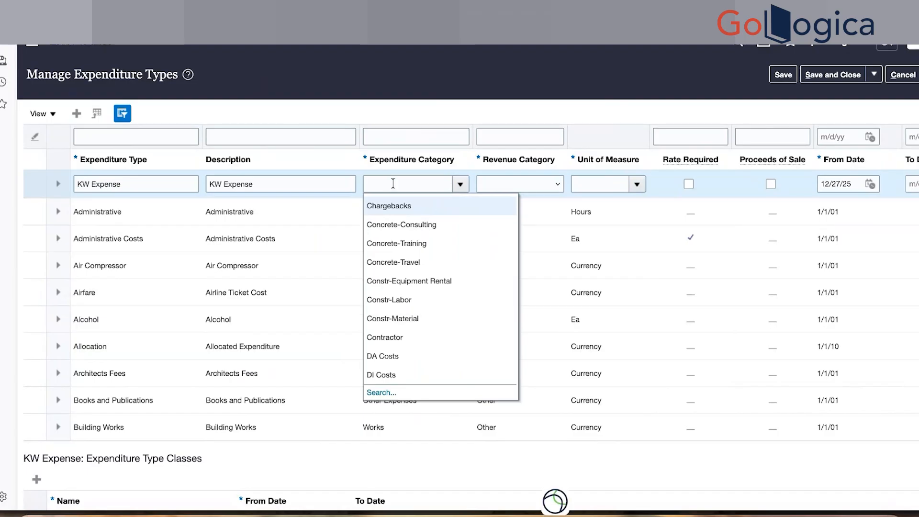
text(expen)
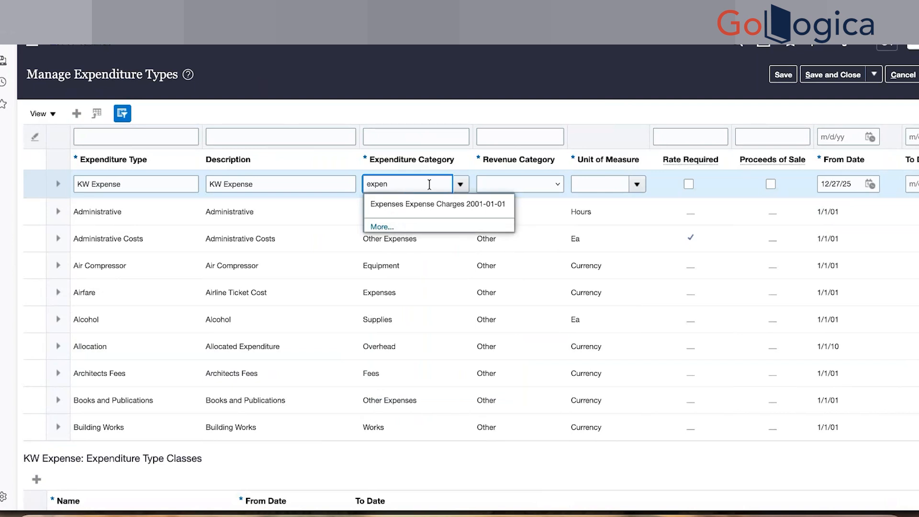
click(467, 204)
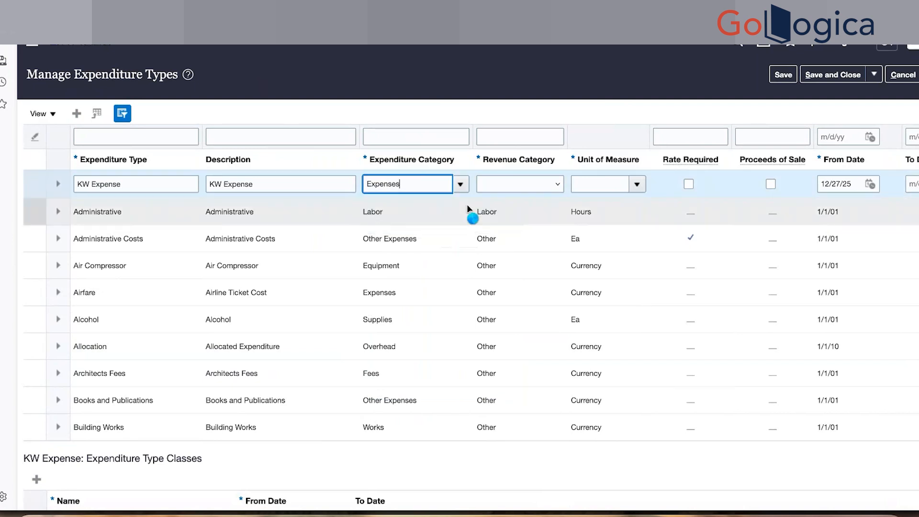
Step: Set the KW Expense type's revenue category to Billable Expenses and its unit of measure to Currency
click(515, 185)
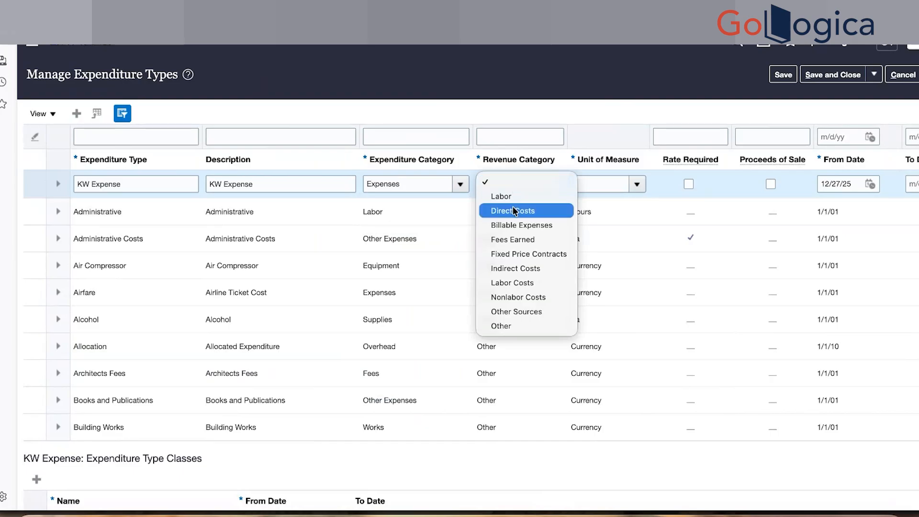
click(519, 224)
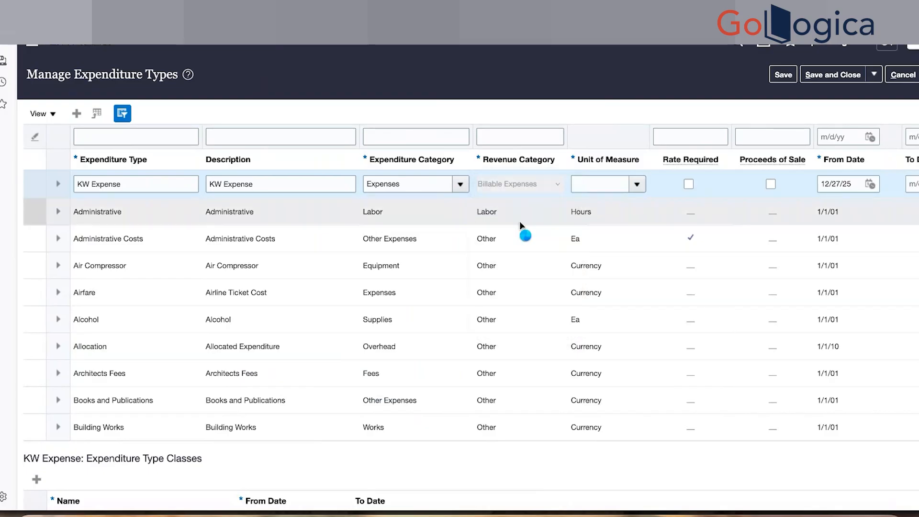
click(608, 182)
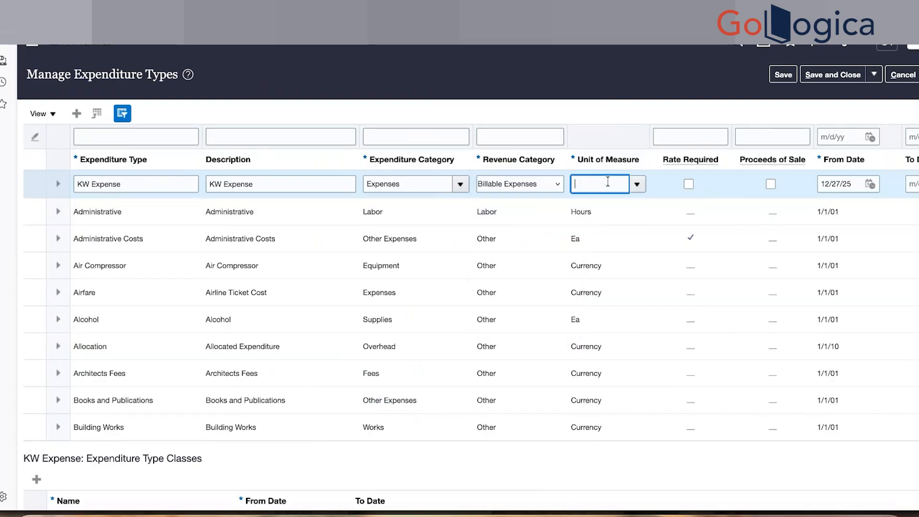
text(cureere)
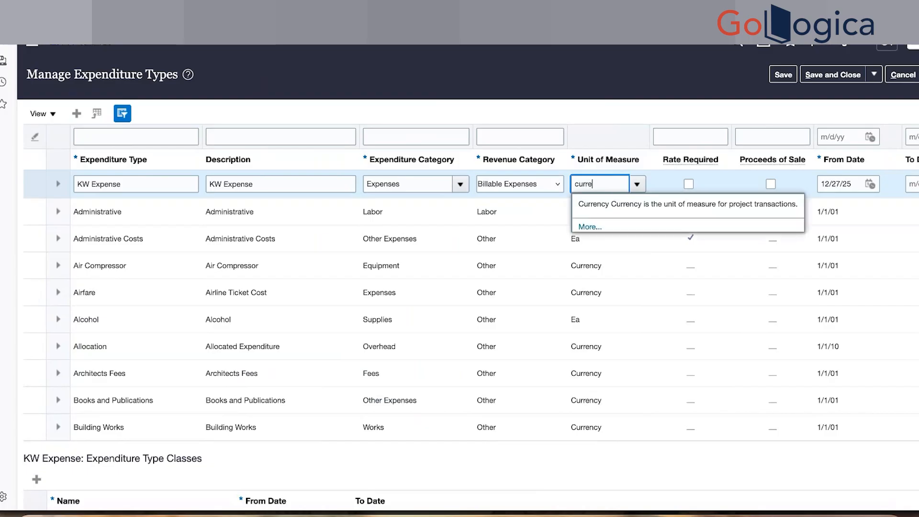
click(611, 205)
Step: Set the From Date of the KW Expense expenditure type to 1/1/01
click(847, 183)
triple_click(847, 183)
text(1/)
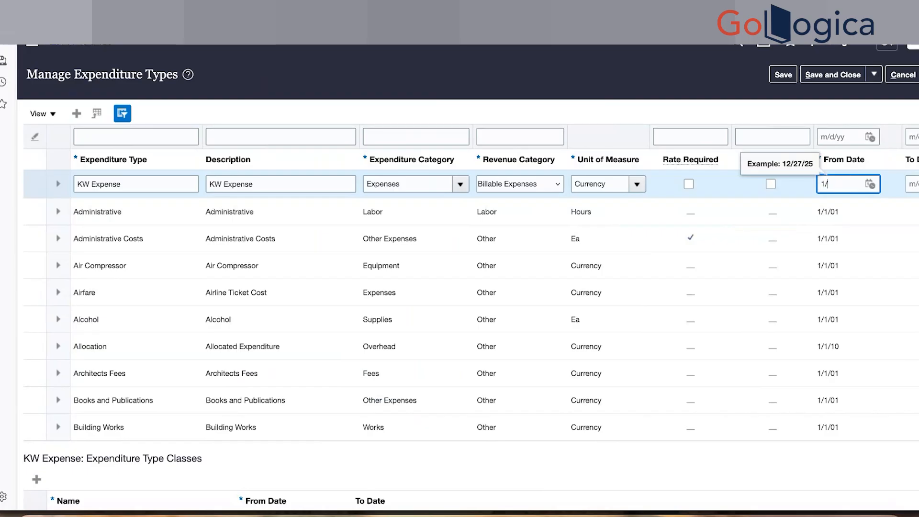
text(1/01)
click(692, 95)
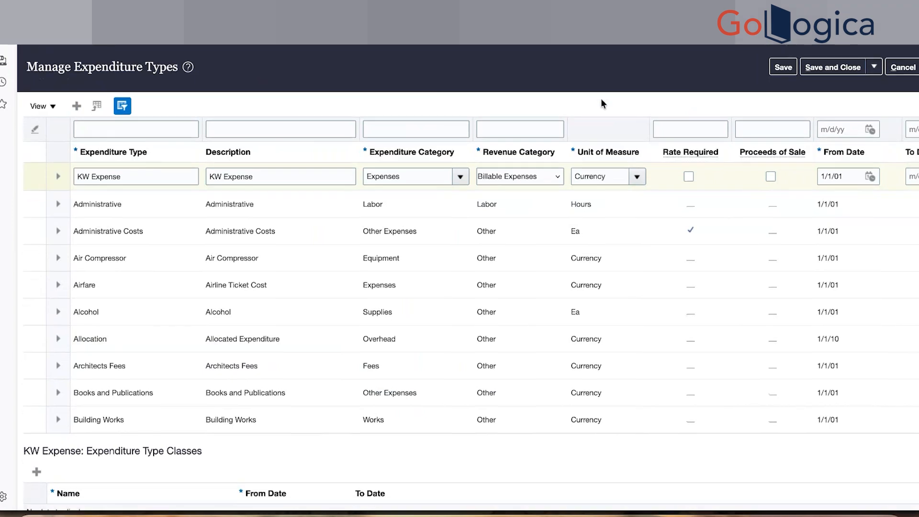
Step: Look over the class and set sections of KW Expense and try to save the new expenditure type
scroll(601, 99, down, 3)
scroll(429, 305, right, 1)
scroll(437, 304, up, 1)
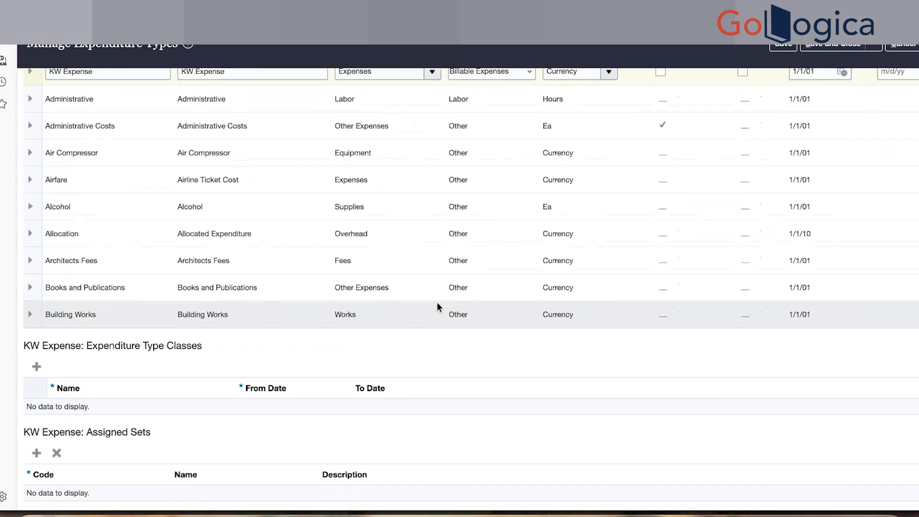
scroll(498, 288, left, 1)
scroll(498, 286, down, 1)
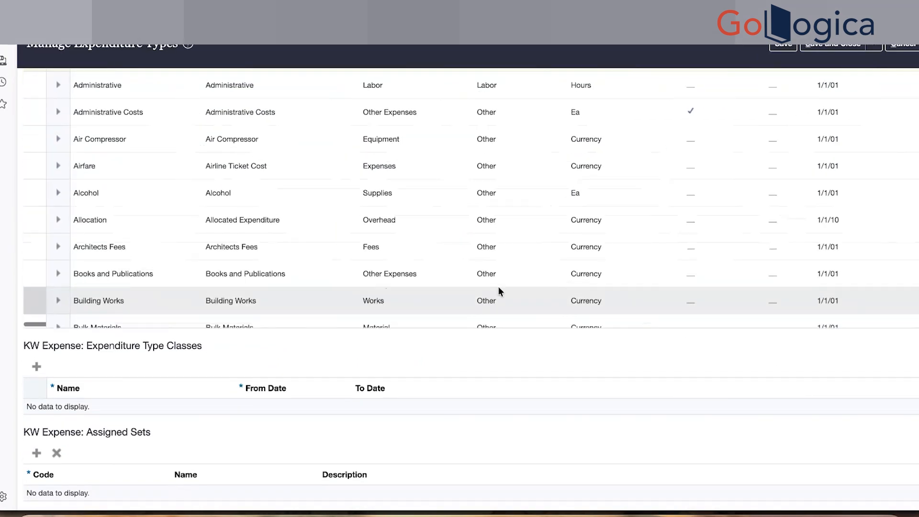
scroll(498, 287, up, 3)
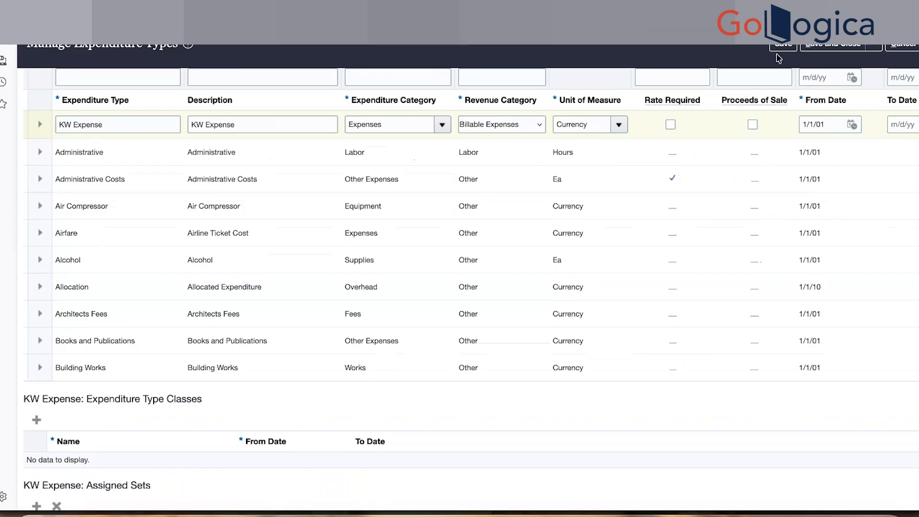
click(780, 48)
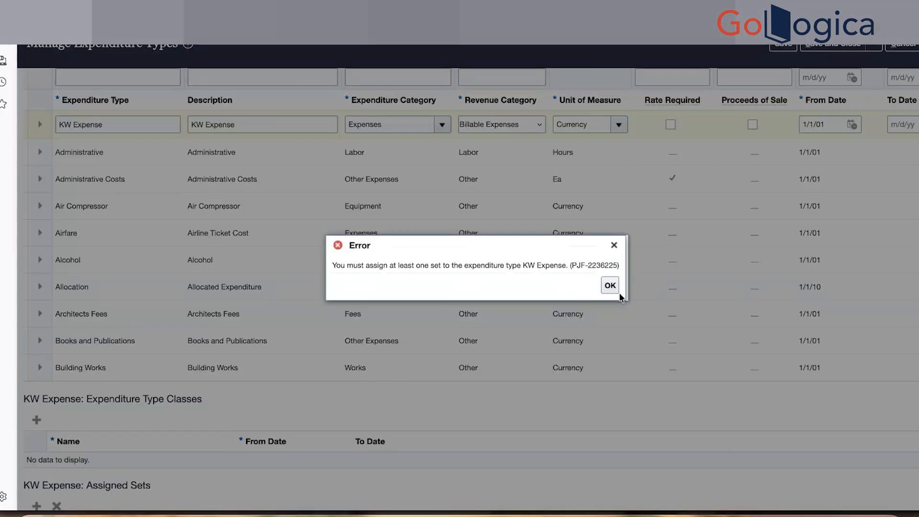
click(609, 285)
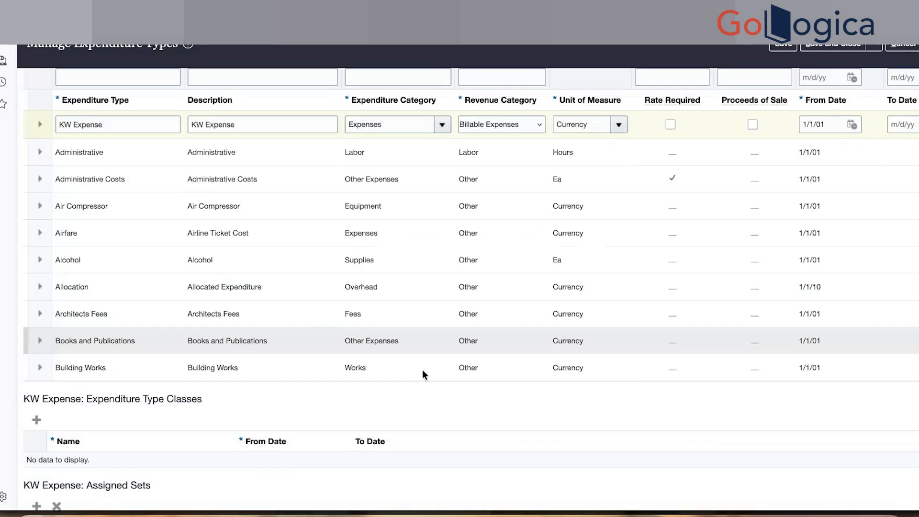
Step: Add the Expense Reports expenditure type class to KW Expense
click(37, 421)
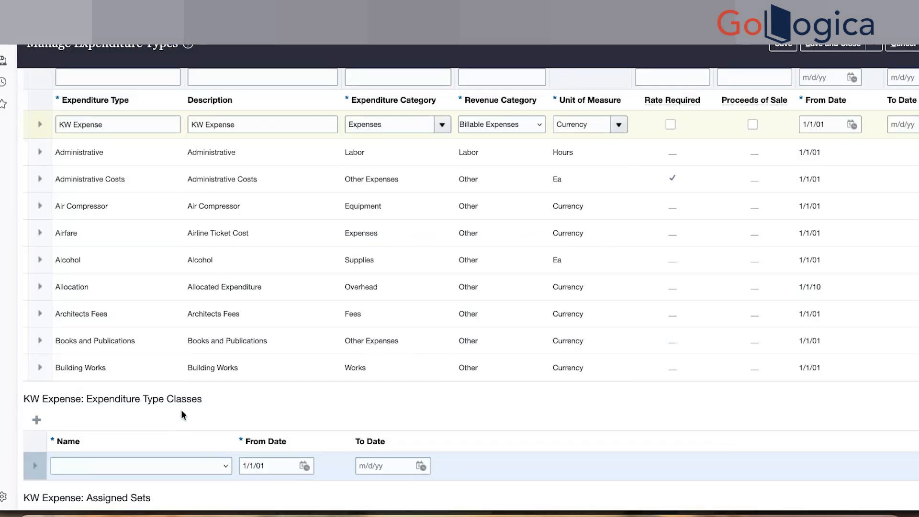
scroll(191, 402, down, 2)
click(208, 391)
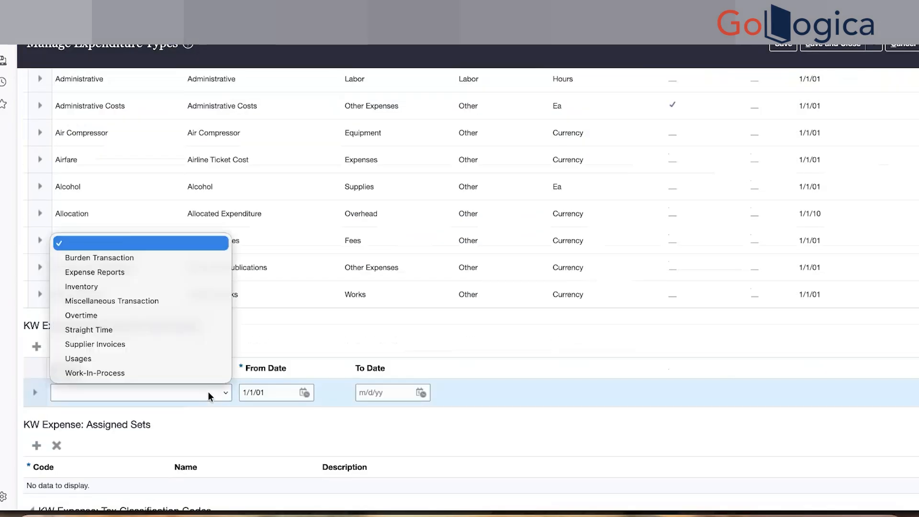
click(162, 277)
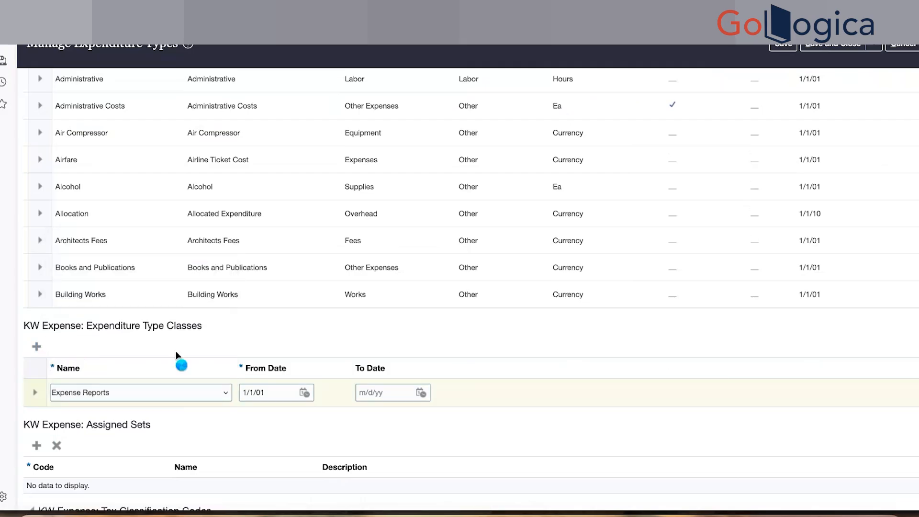
Step: Add the Miscellaneous Transaction class to KW Expense and insert a blank row for another class
click(210, 392)
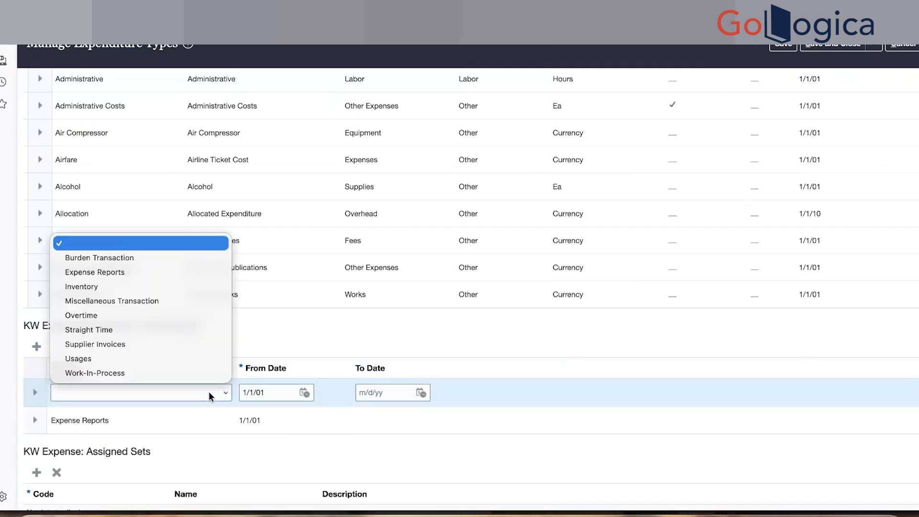
click(159, 301)
click(42, 351)
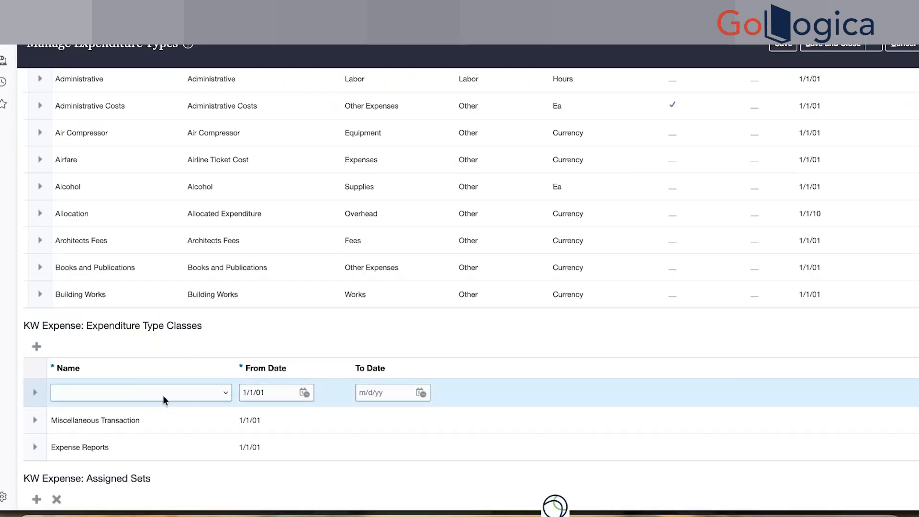
Step: Set the new KW Expense expenditure type class to Supplier Invoices and assign the COMMON set to the expenditure type
click(164, 398)
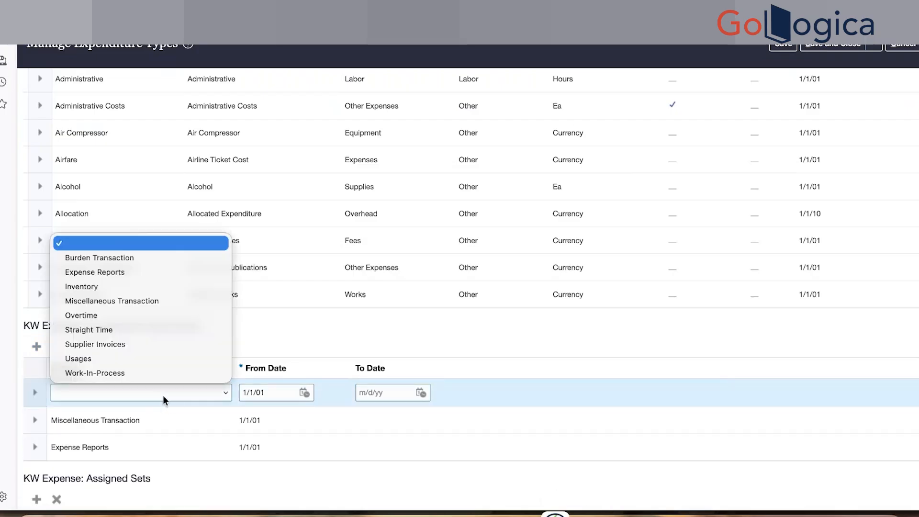
click(110, 343)
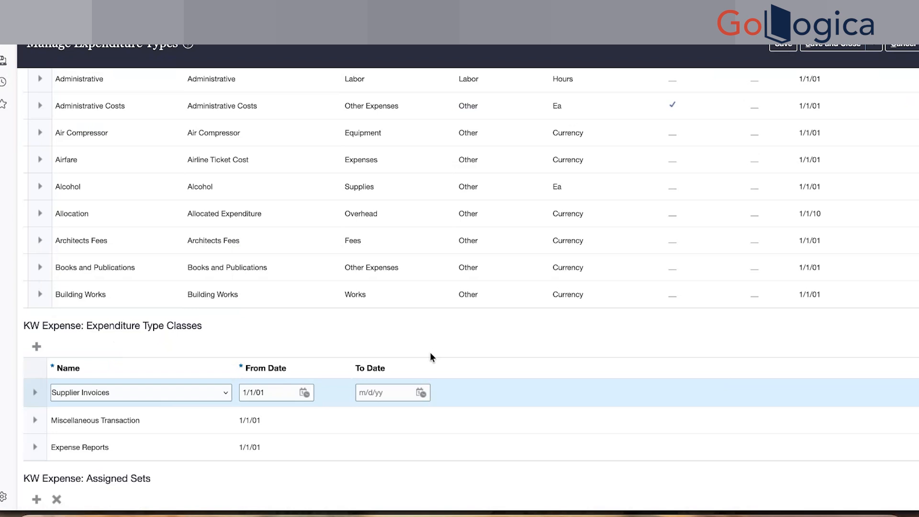
scroll(430, 353, down, 3)
click(36, 372)
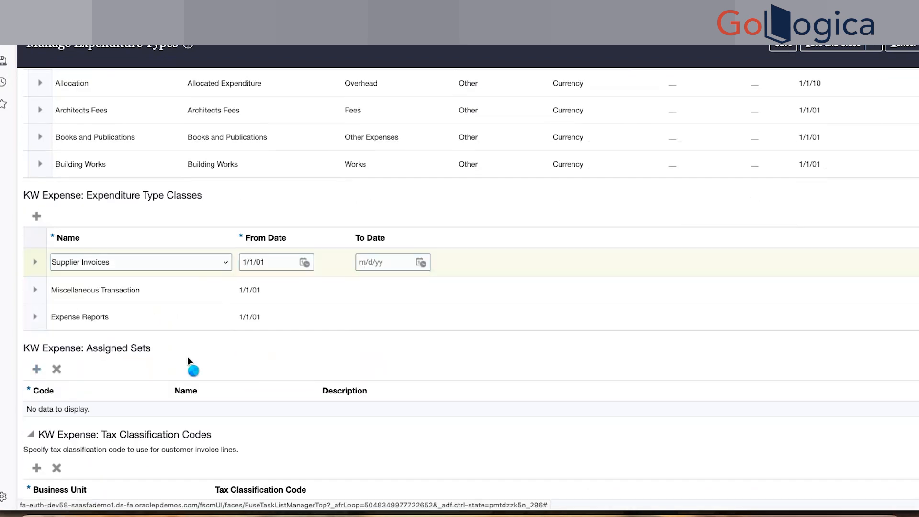
click(158, 415)
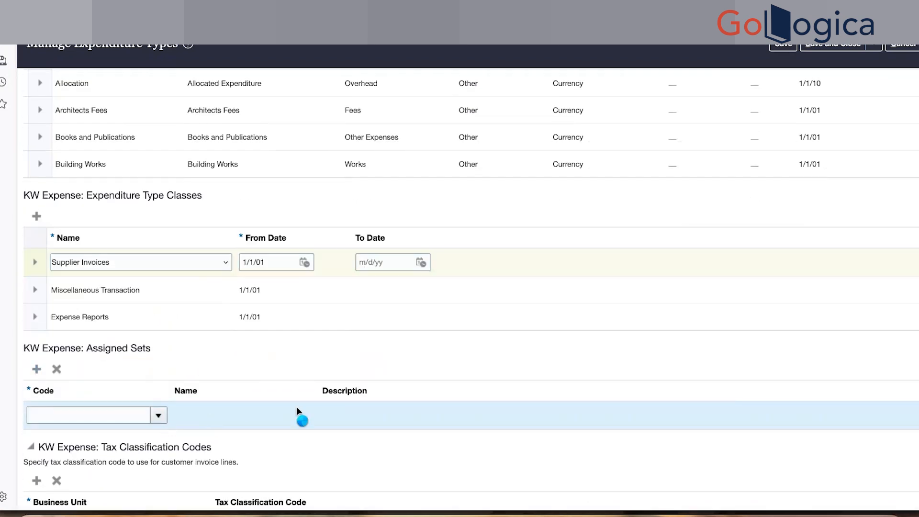
click(117, 420)
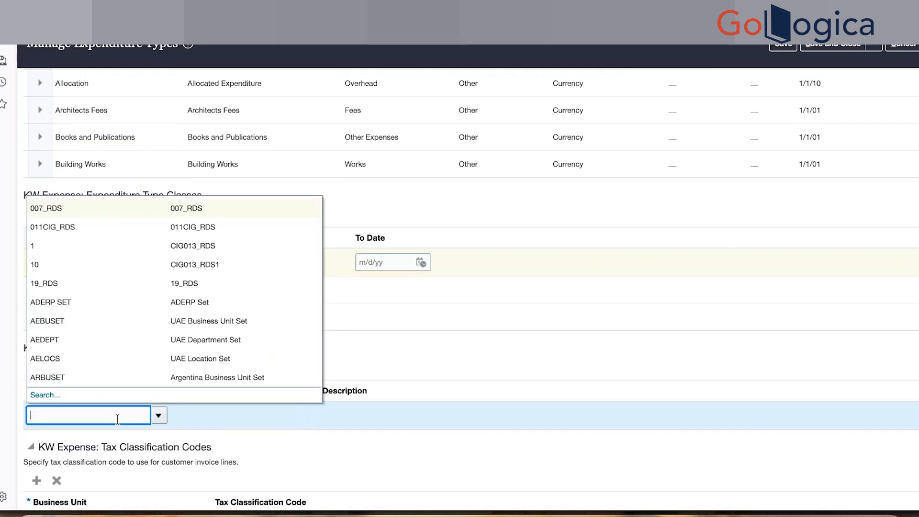
text(common)
key(Tab)
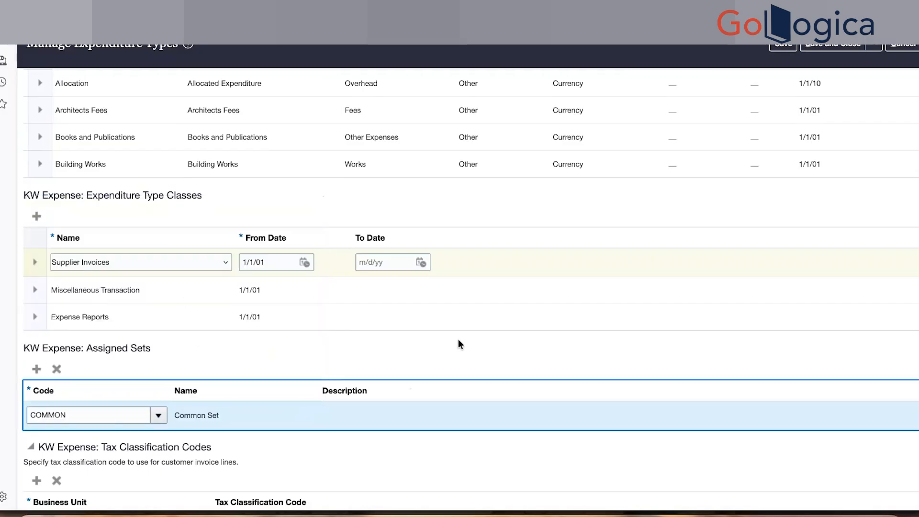
Step: Save the KW Expense expenditure type and review its class, assigned set and tax classification code sections
scroll(459, 339, up, 10)
click(784, 75)
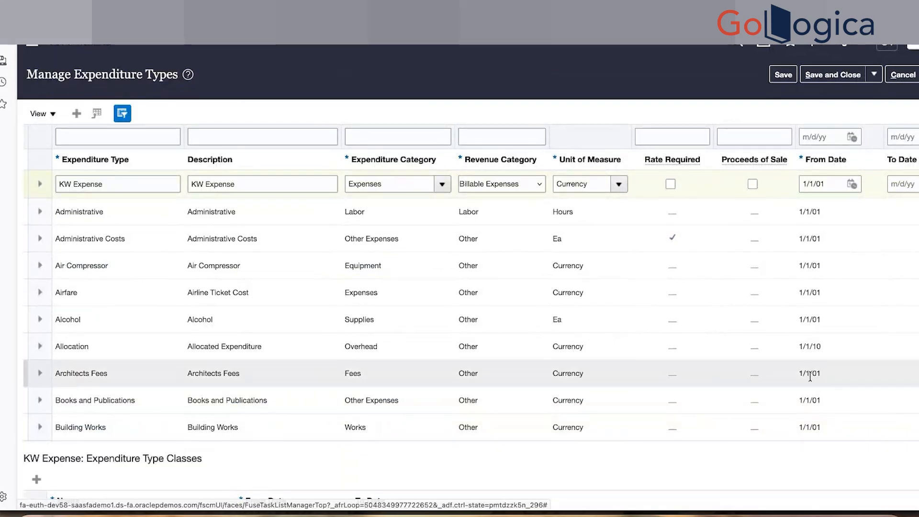
scroll(798, 462, down, 5)
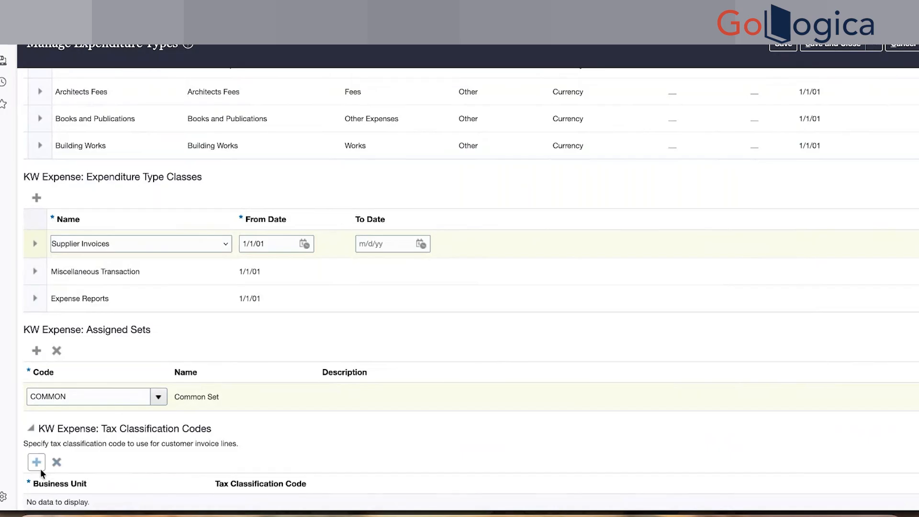
scroll(291, 393, up, 6)
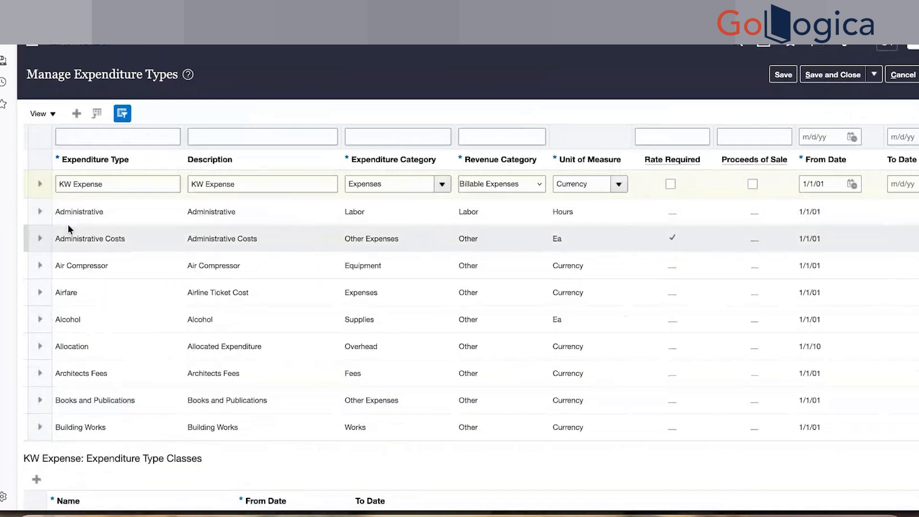
Step: Add a new expenditure type named KW Labor with the description KW Labor
click(77, 116)
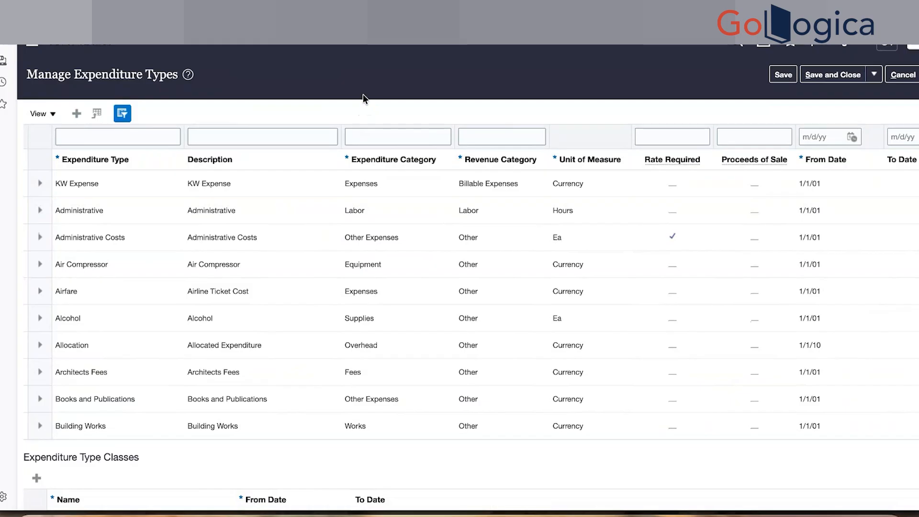
click(285, 243)
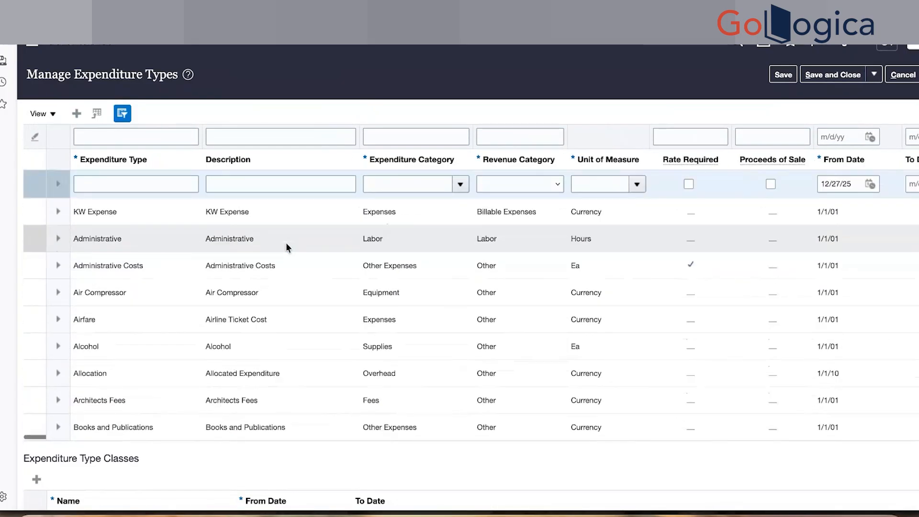
click(154, 185)
text(KW)
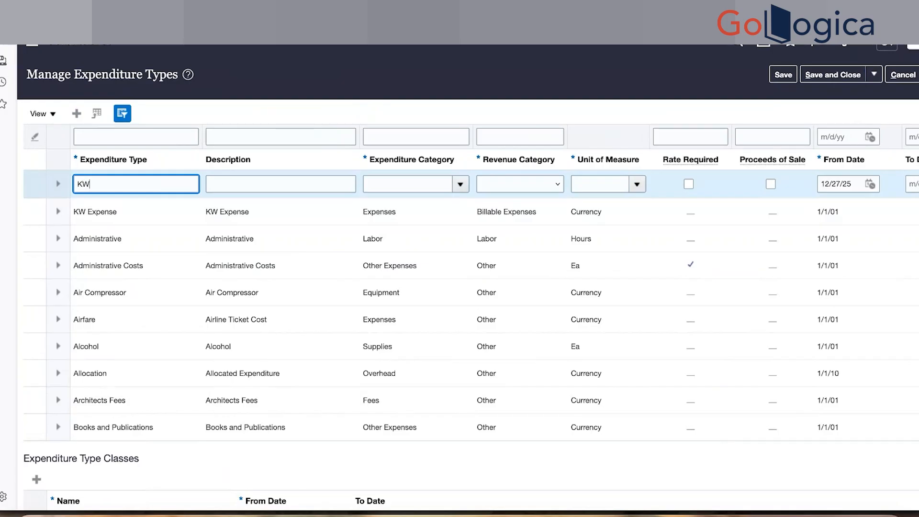
text( Labo)
key(Tab)
text(KW Labor)
key(Tab)
Step: Set the KW Labor expenditure category to Labor and its unit of measure to Hours
text(Loab)
key(BackSpace)
key(BackSpace)
key(BackSpace)
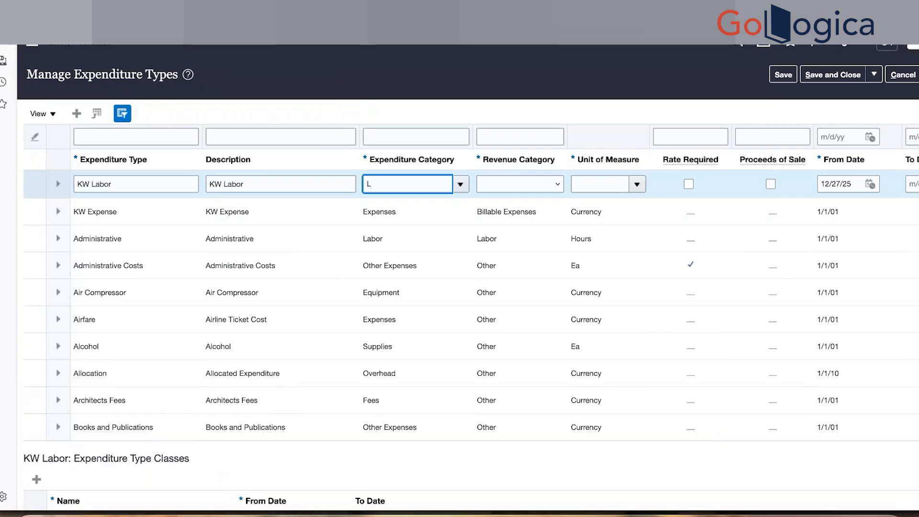
text(ab)
key(Tab)
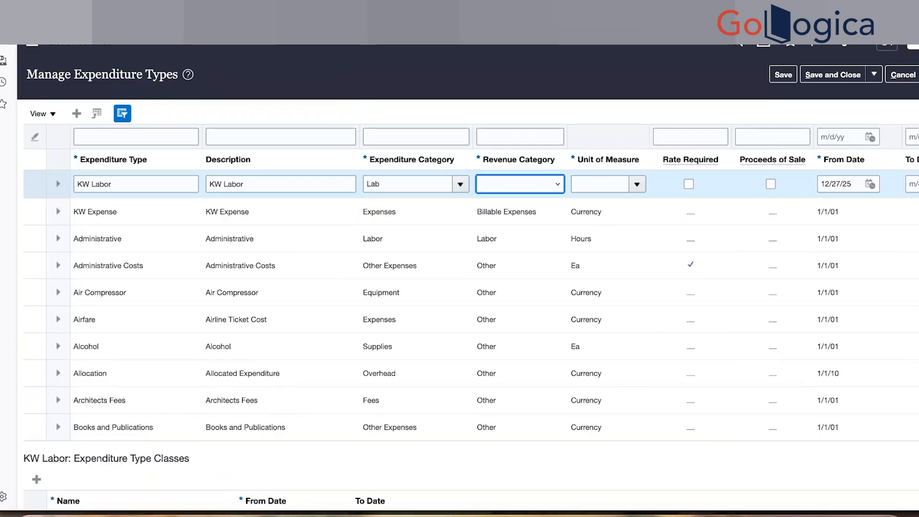
key(Tab)
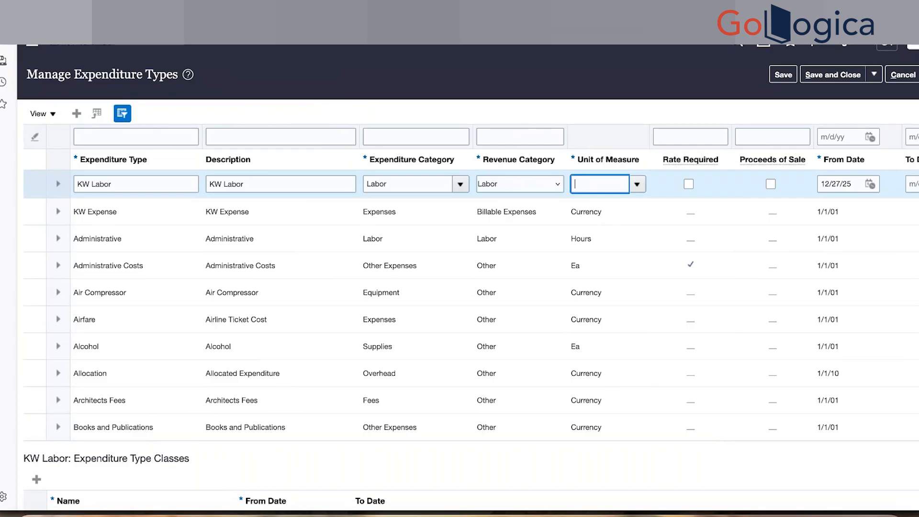
text(Ho)
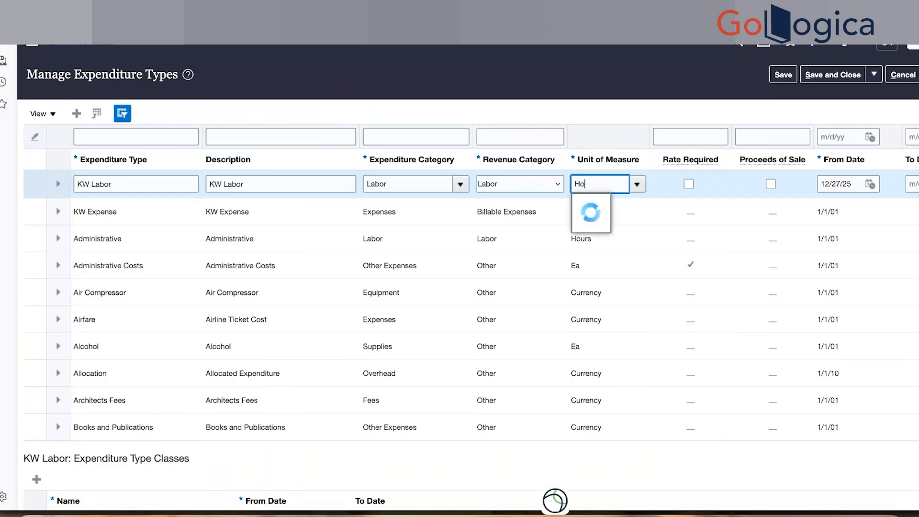
text(urs)
key(Tab)
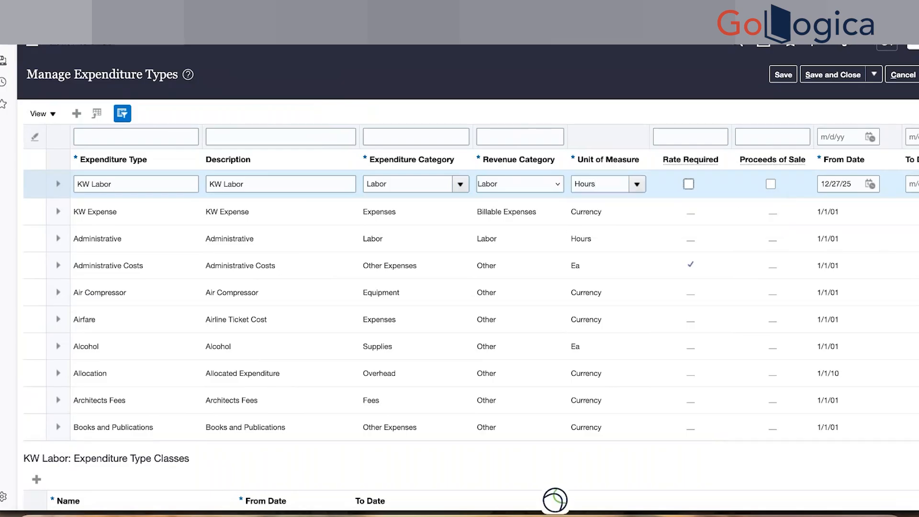
Step: Set the From Date of the KW Labor expenditure type to 1/1/01
triple_click(827, 185)
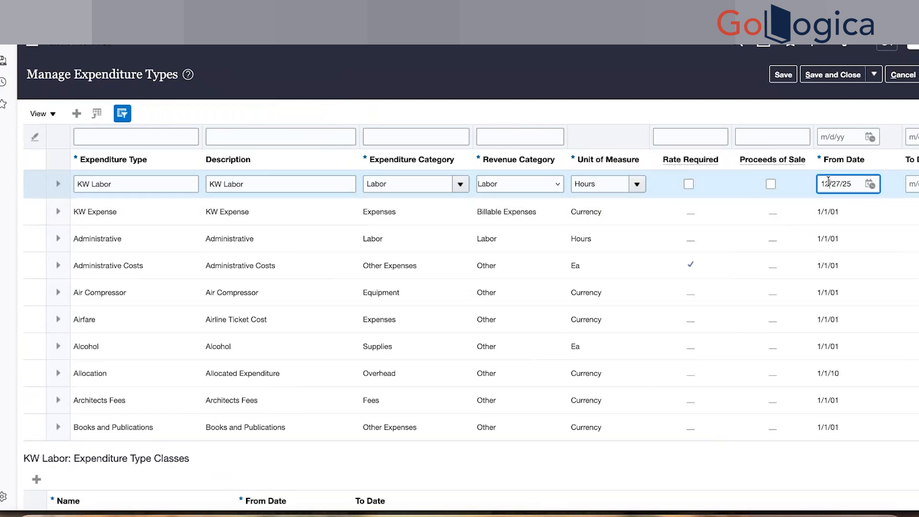
text(1/1/)
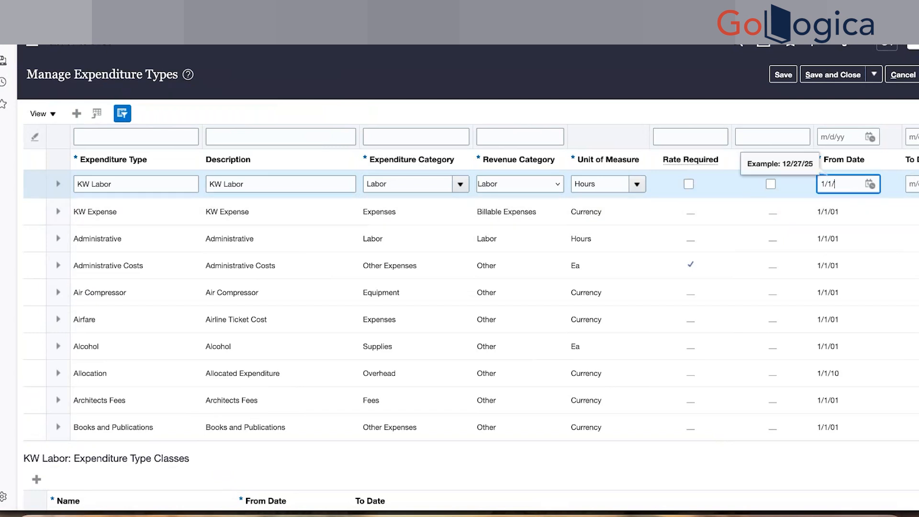
text(01)
click(706, 108)
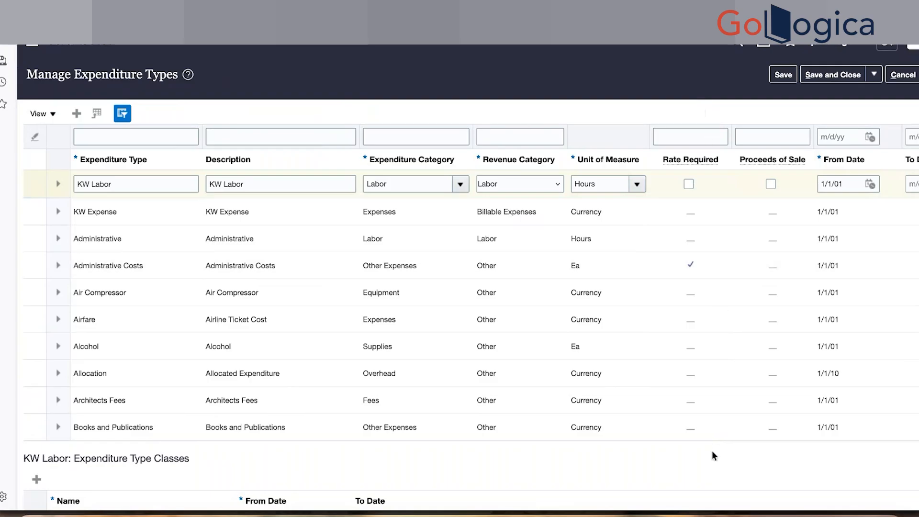
Step: Add Straight Time as an expenditure type class for KW Labor
scroll(718, 459, down, 3)
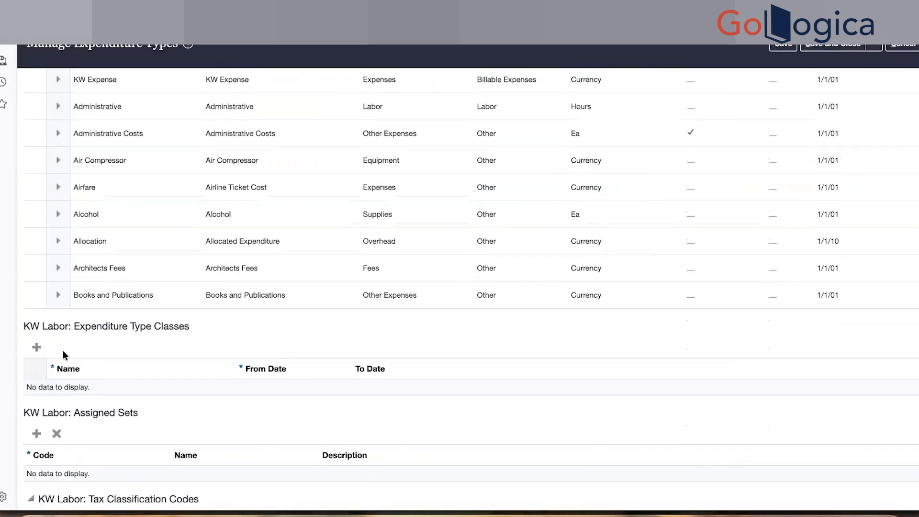
click(42, 348)
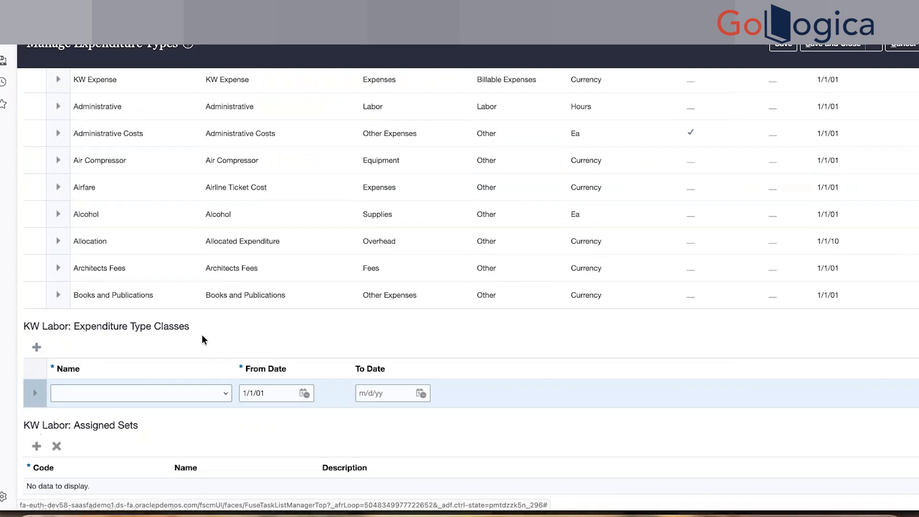
click(161, 393)
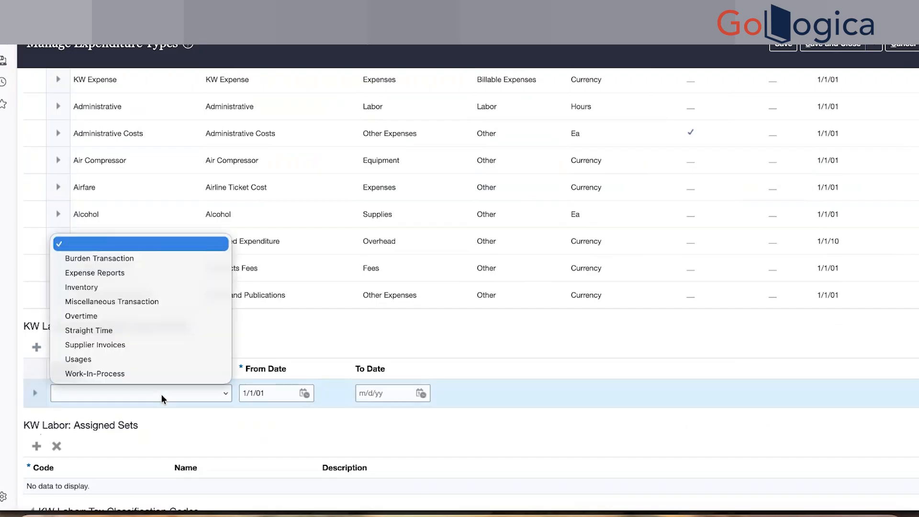
click(128, 334)
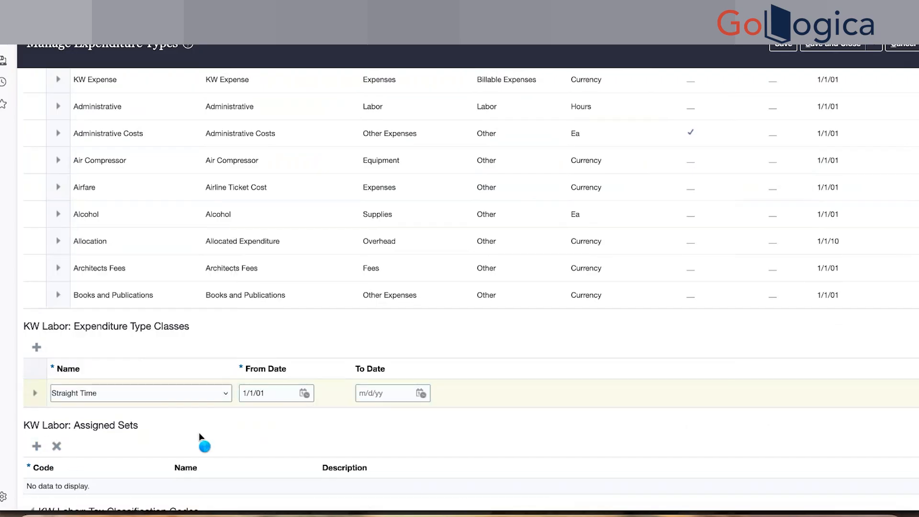
Step: Assign the COMMON set to KW Labor, choosing it from the codes matching "comm"
click(116, 493)
text(c)
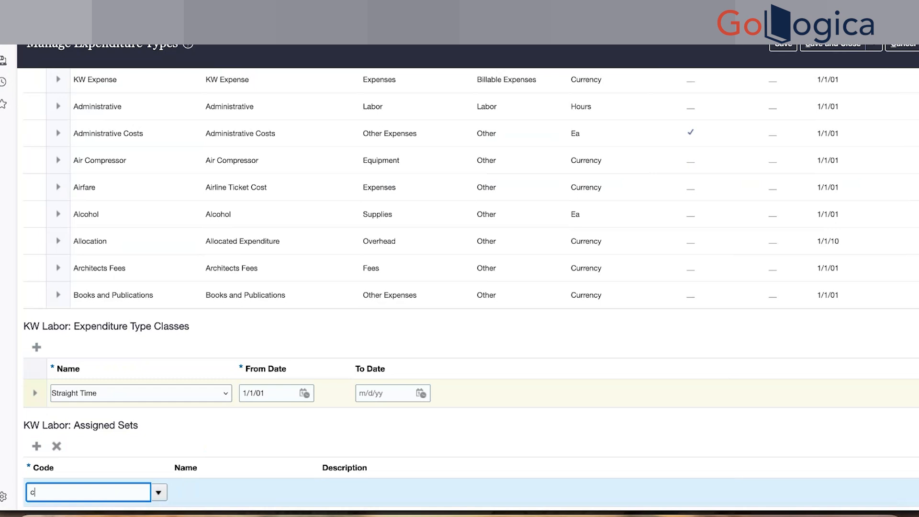
text(omm)
key(Tab)
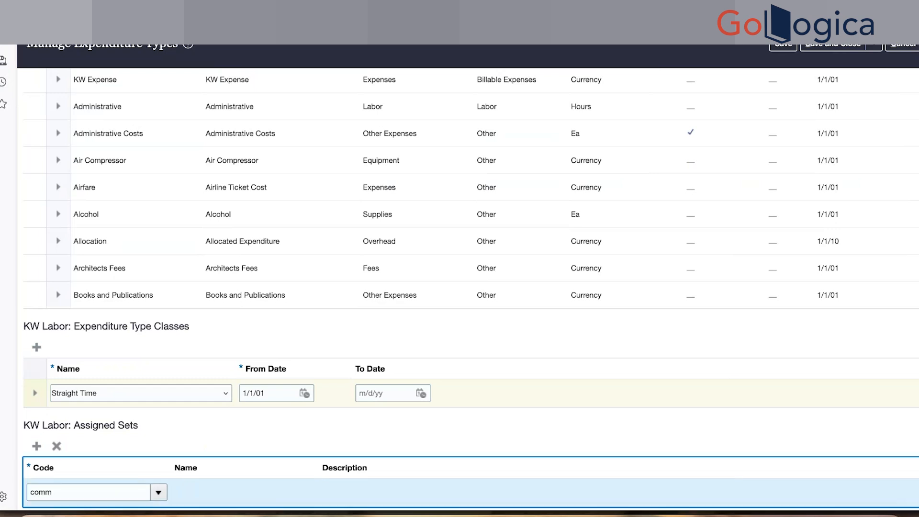
click(345, 351)
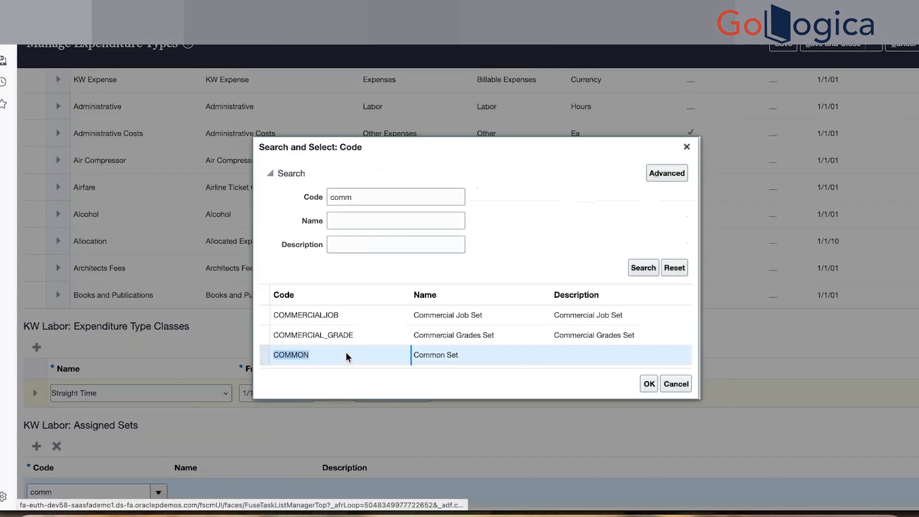
Step: Save the KW Labor expenditure type and close the expenditure types page
scroll(551, 419, up, 3)
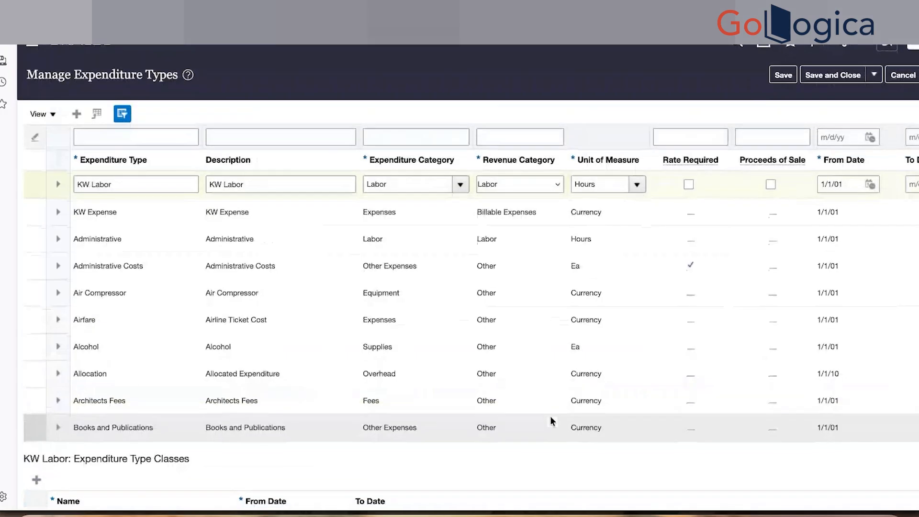
click(783, 75)
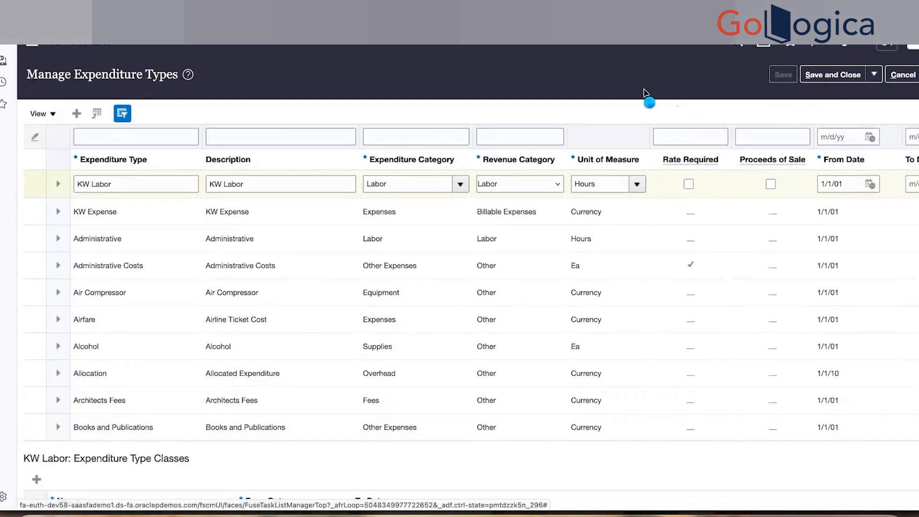
click(822, 76)
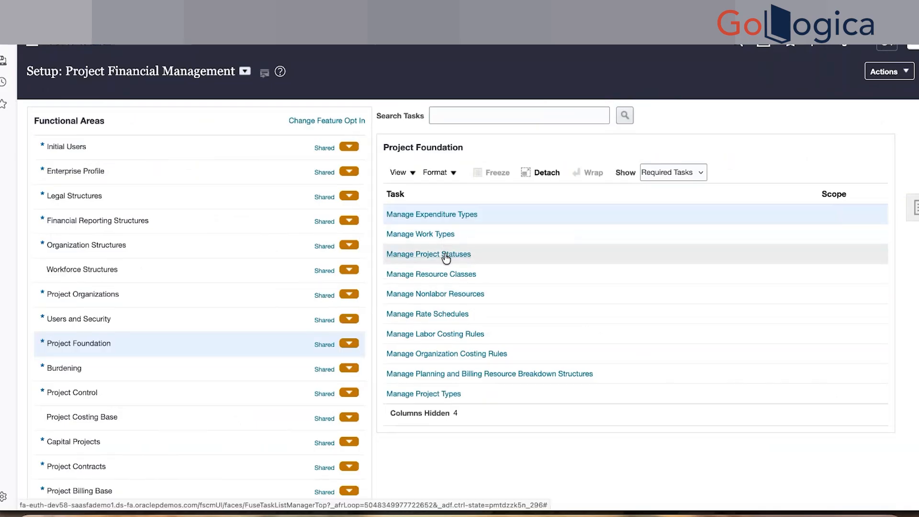
click(468, 273)
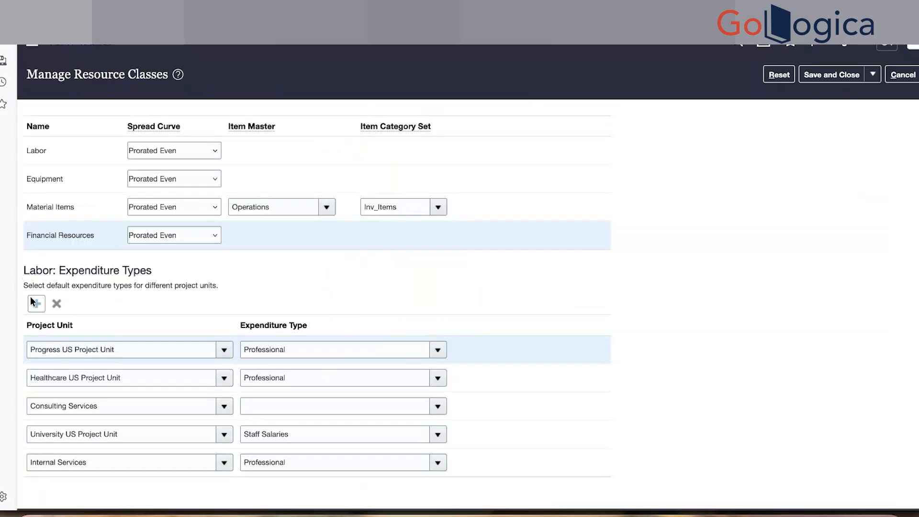
click(33, 300)
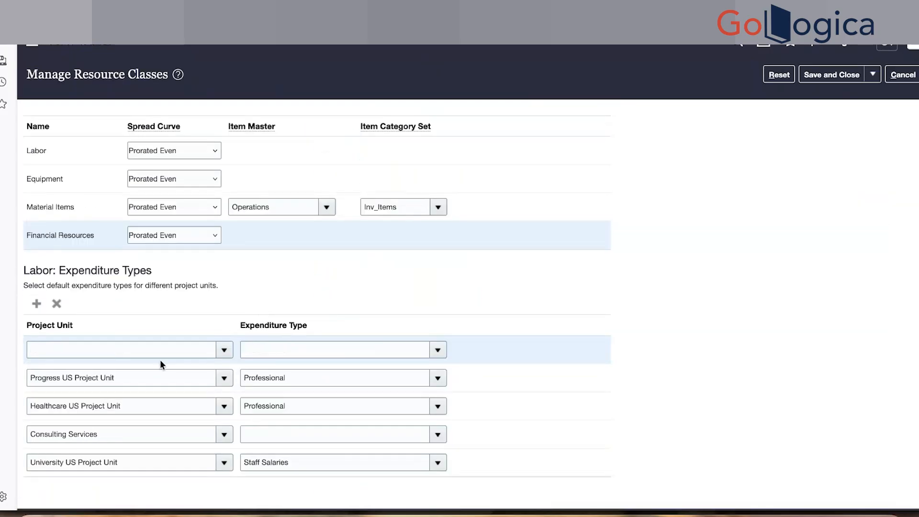
click(137, 354)
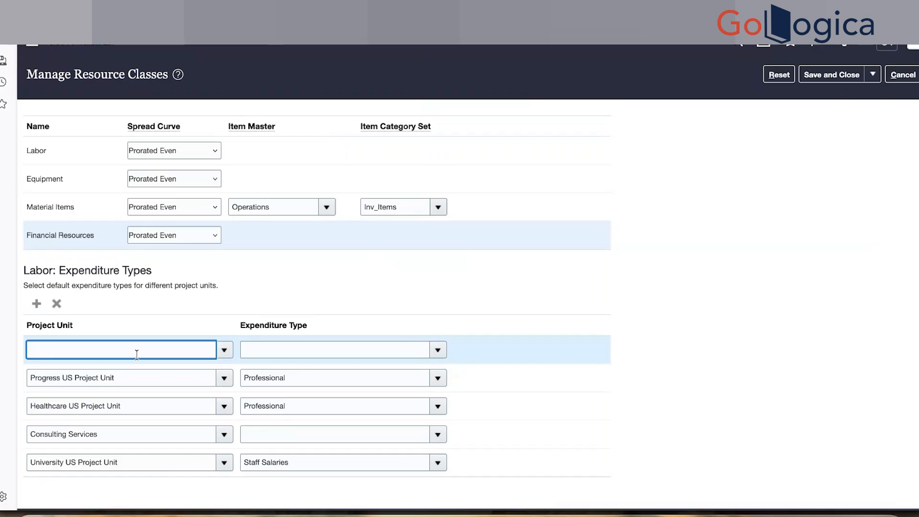
text(comm)
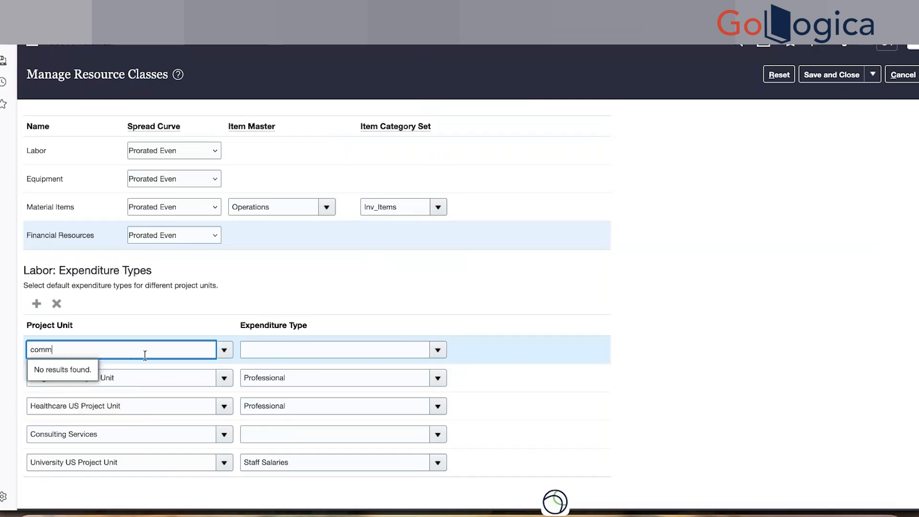
click(221, 353)
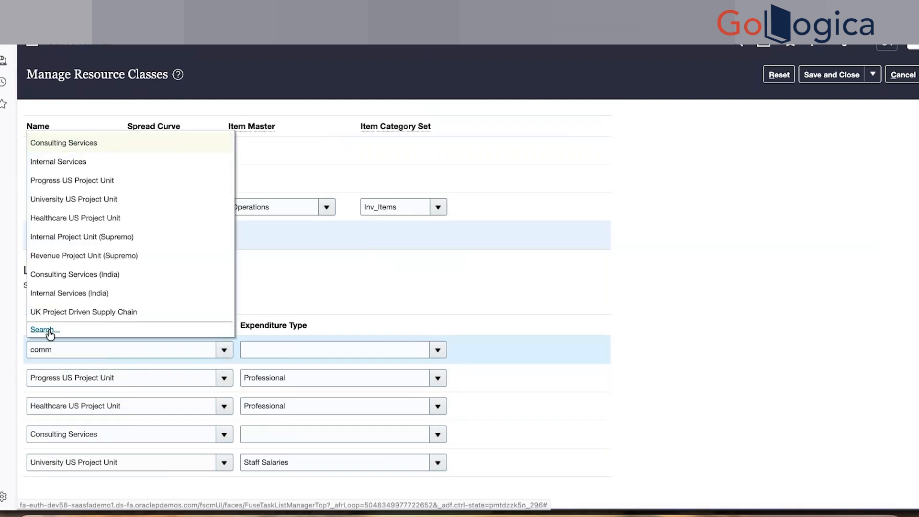
click(48, 331)
click(537, 266)
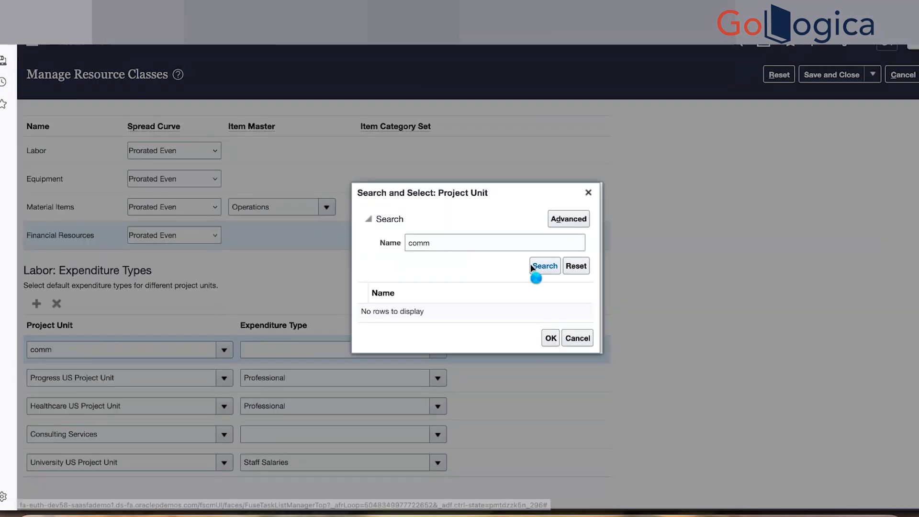
click(588, 192)
click(56, 310)
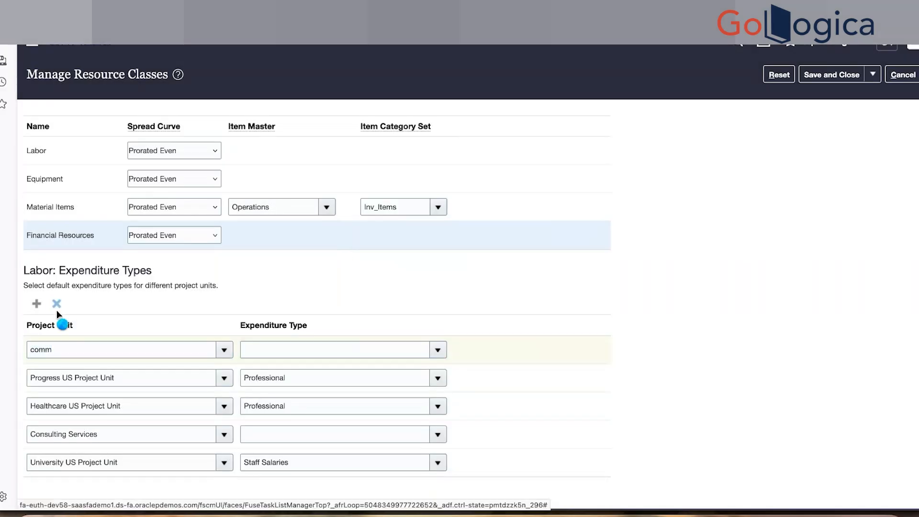
click(59, 301)
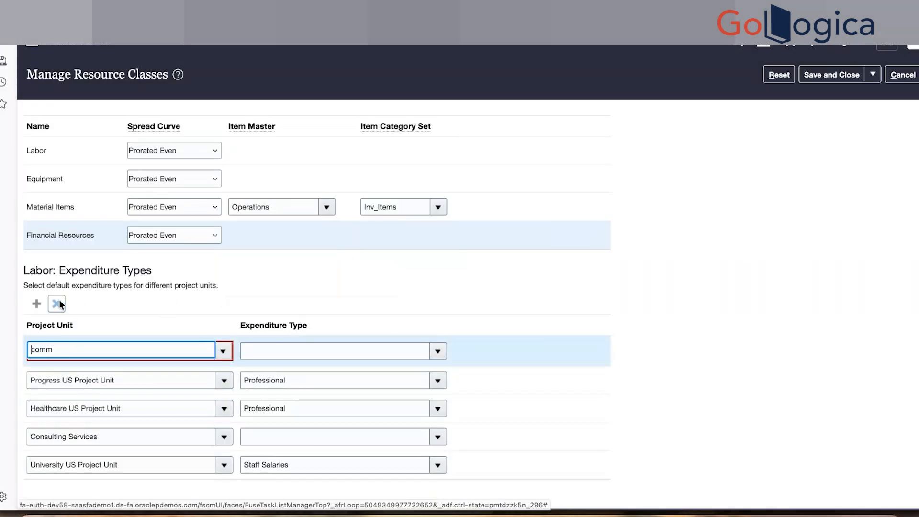
click(908, 78)
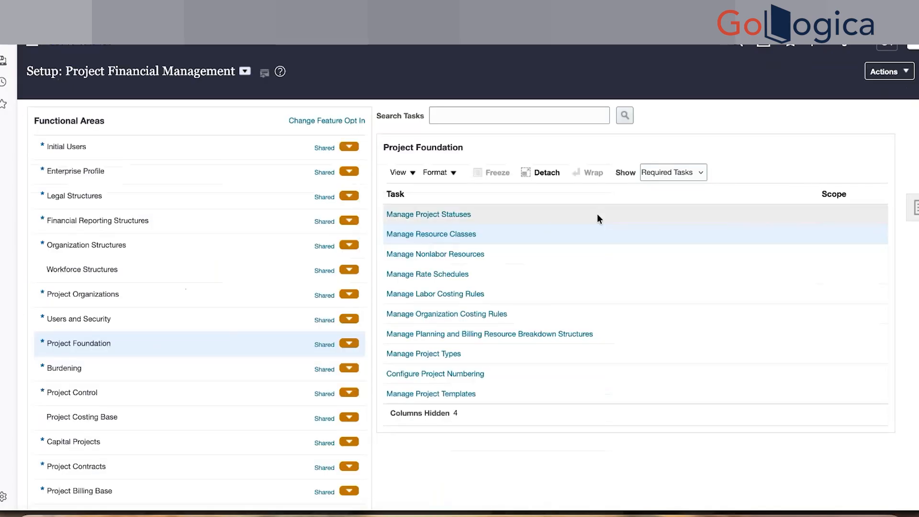
Step: Open Manage Resource Classes and add a default expenditure type row for Kuwait Project Unit under the Labor resource class
click(460, 236)
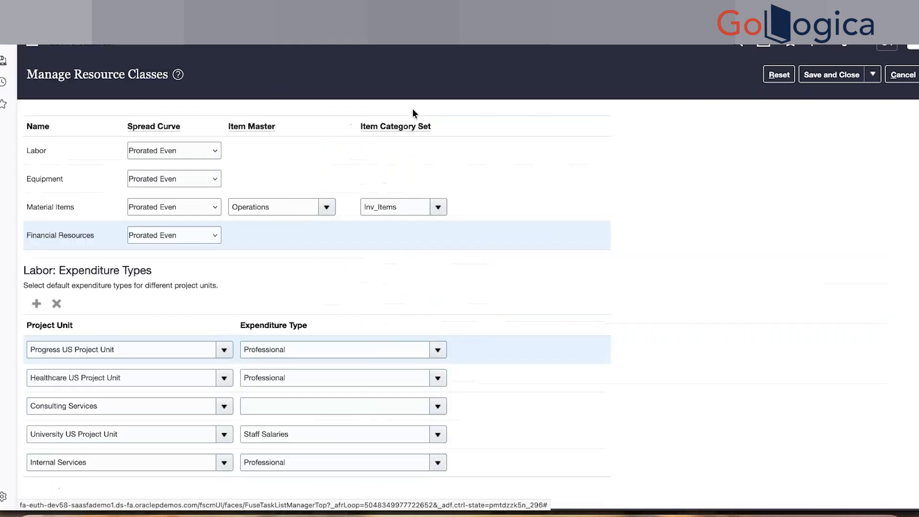
click(35, 308)
click(181, 351)
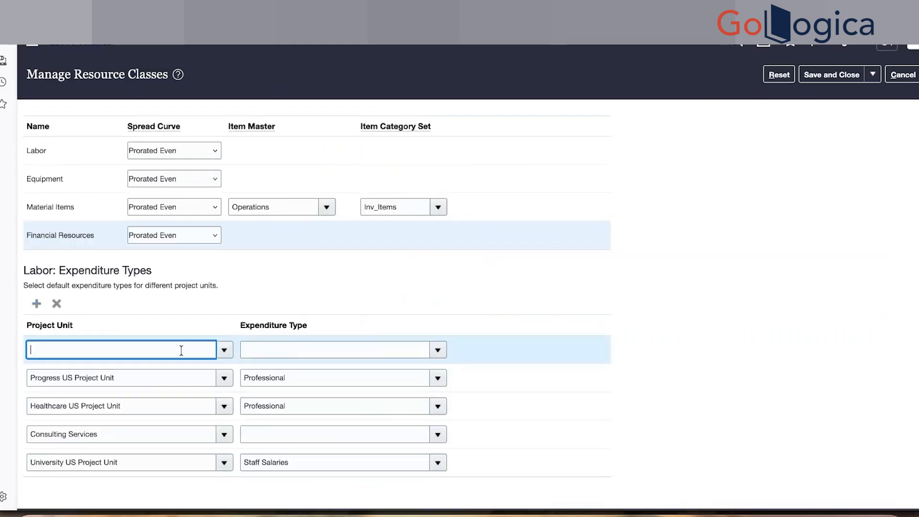
text(KW)
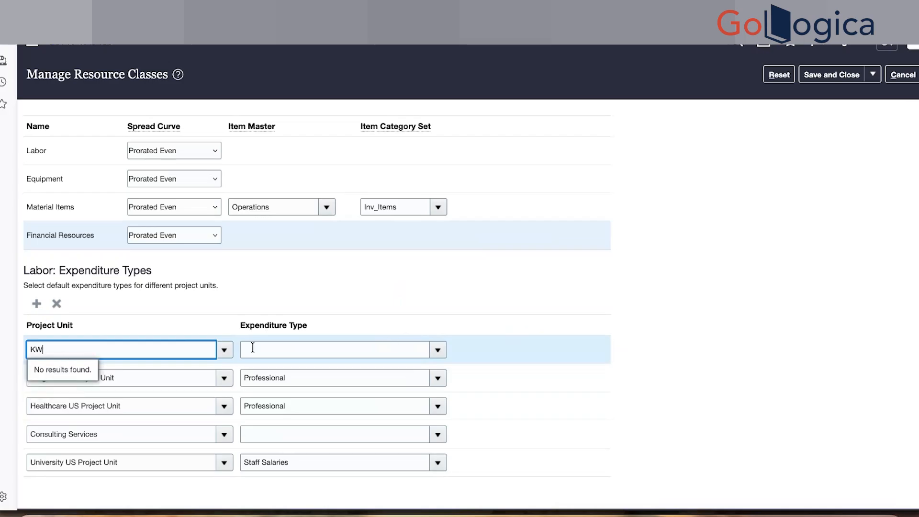
key(BackSpace)
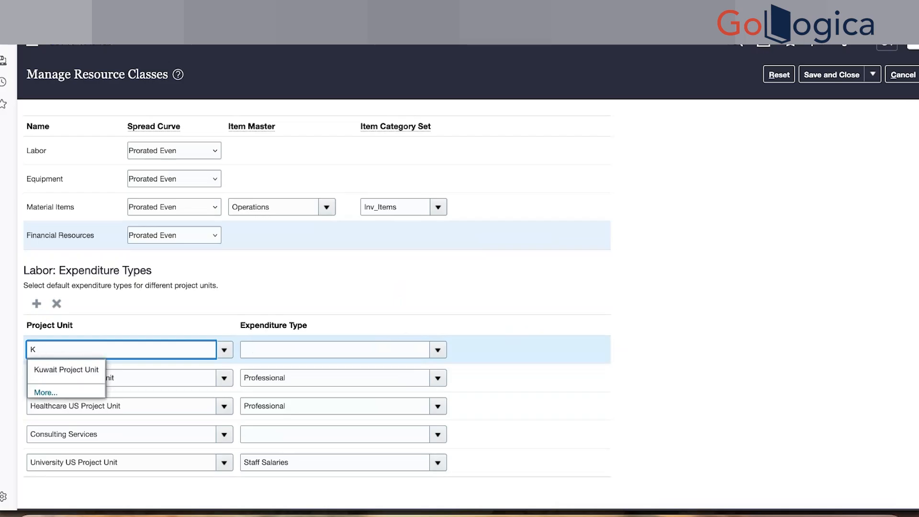
text(uw)
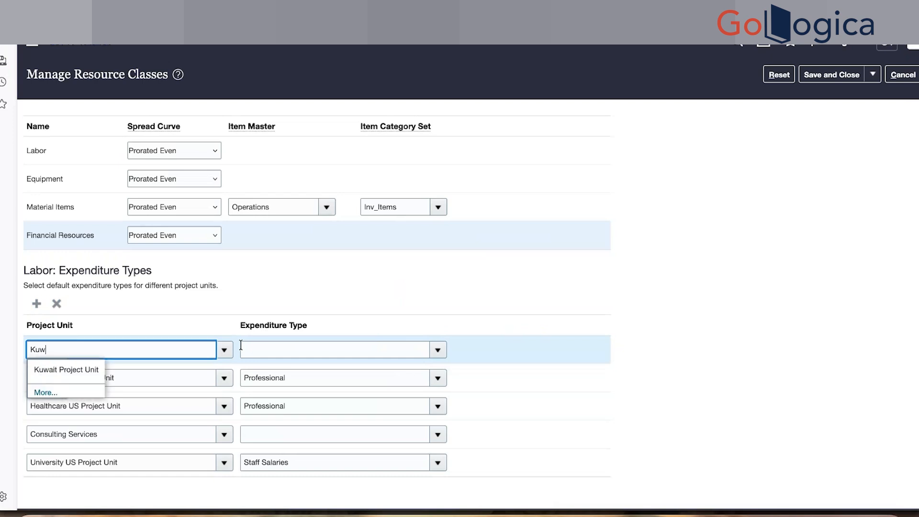
click(93, 374)
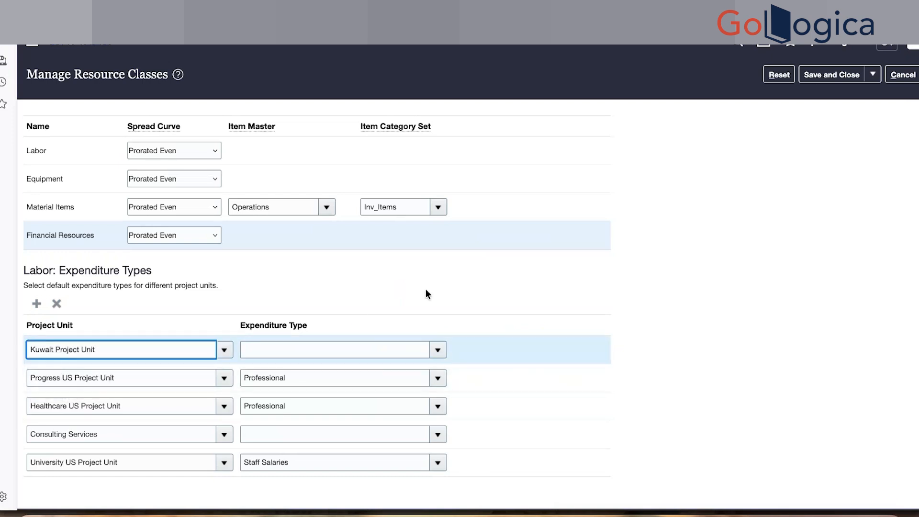
click(438, 349)
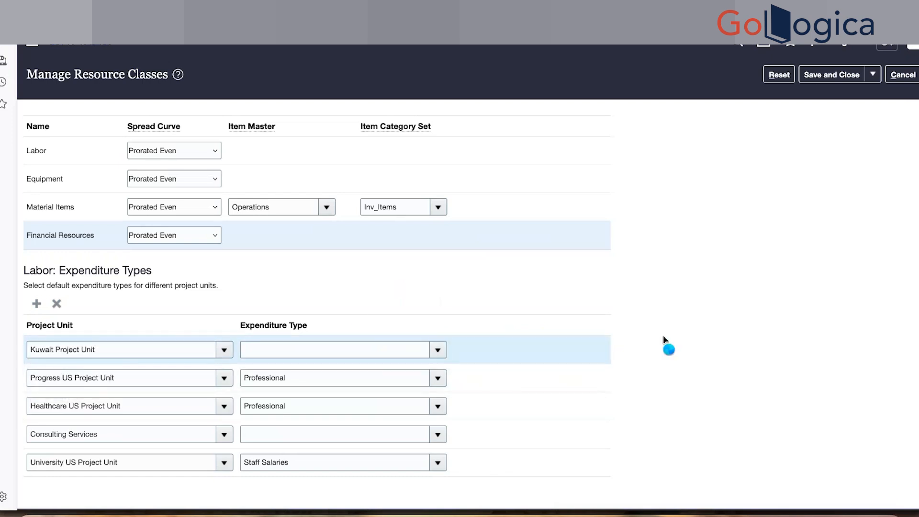
click(737, 301)
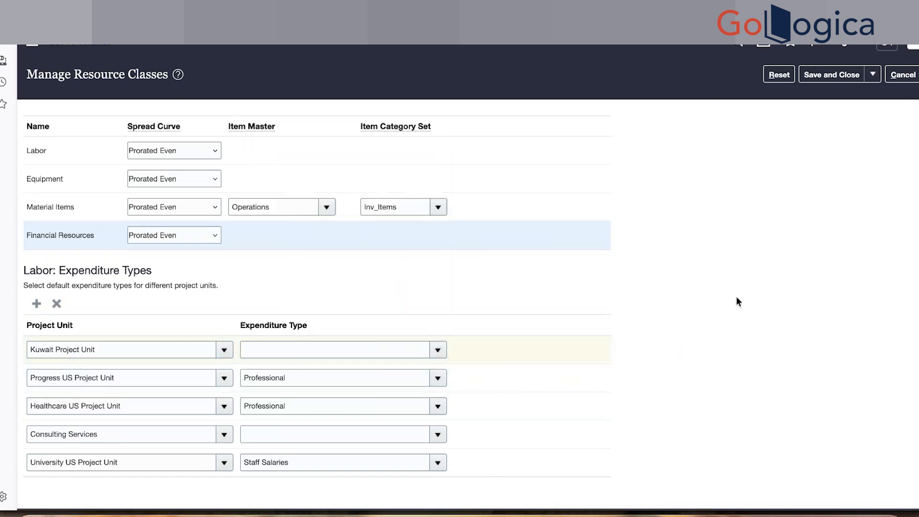
Step: Add an expenditure type row for Kuwait Project Unit under the Financial Resources class, and save and close the resource classes
click(81, 153)
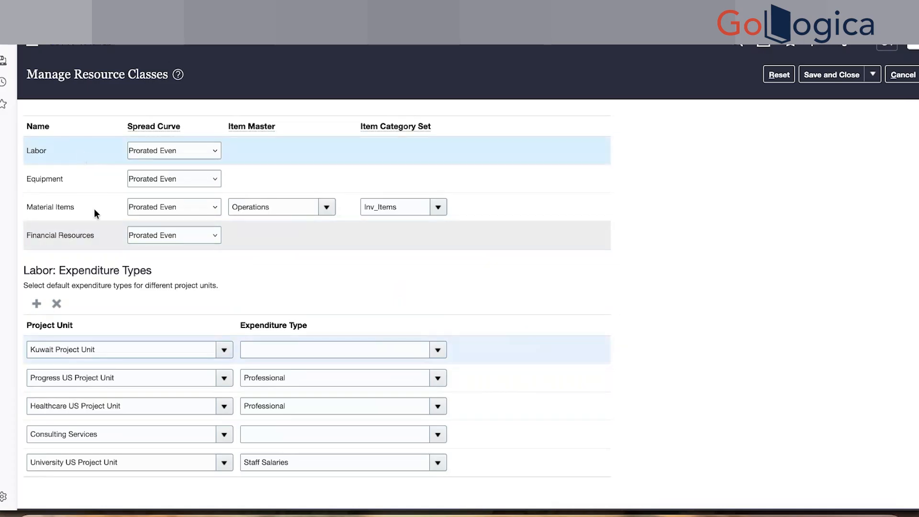
click(96, 190)
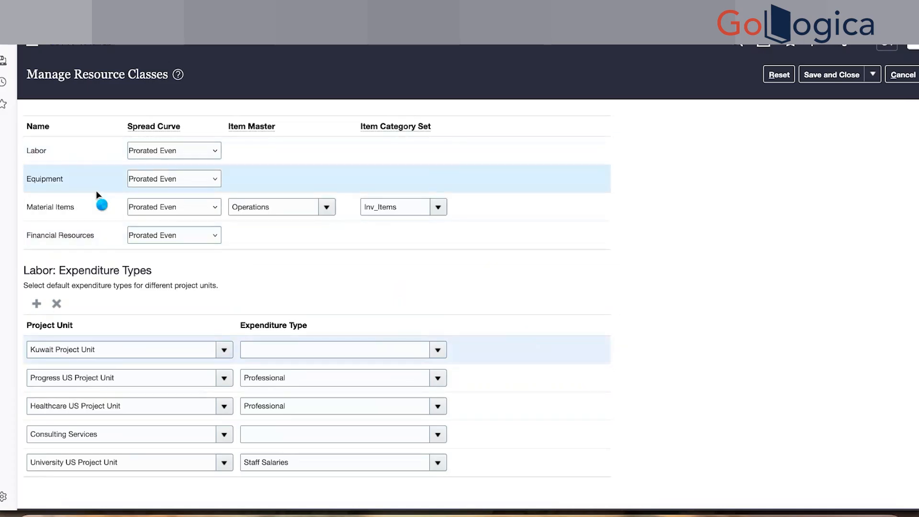
click(64, 141)
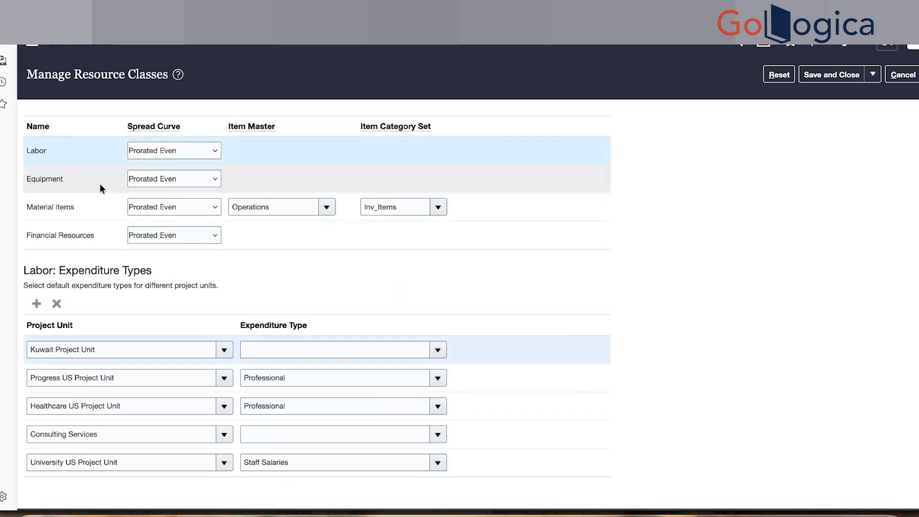
click(96, 234)
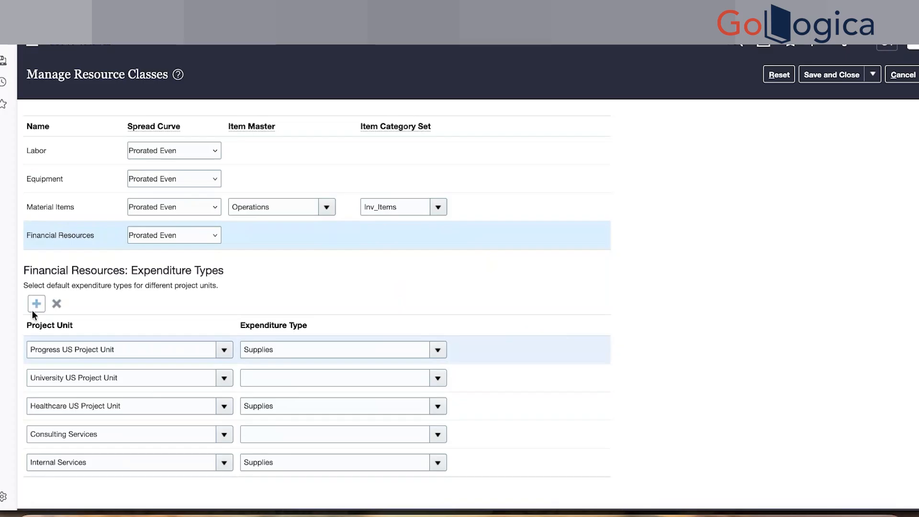
click(33, 311)
click(144, 349)
text(kuw)
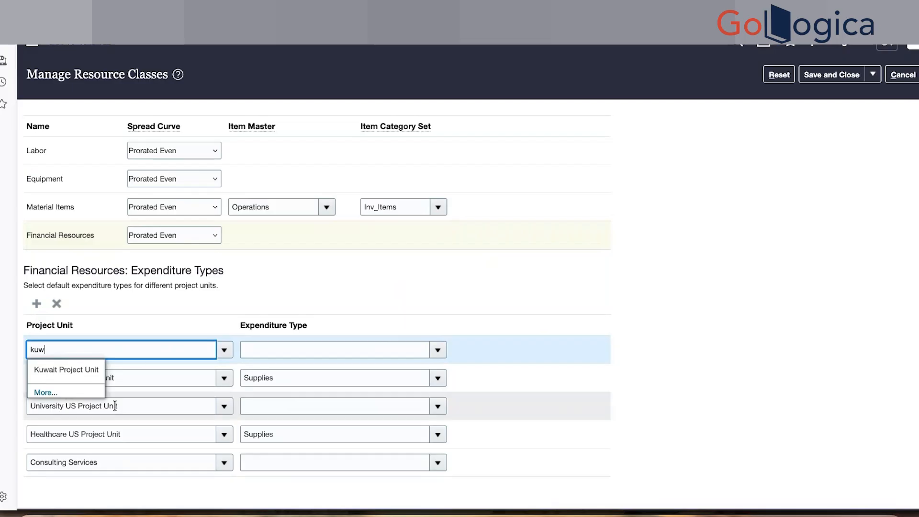
click(95, 373)
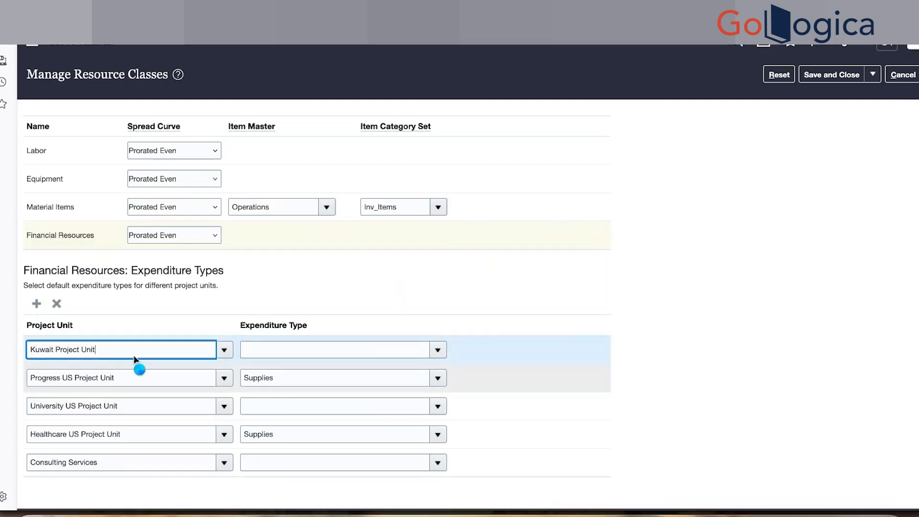
click(825, 82)
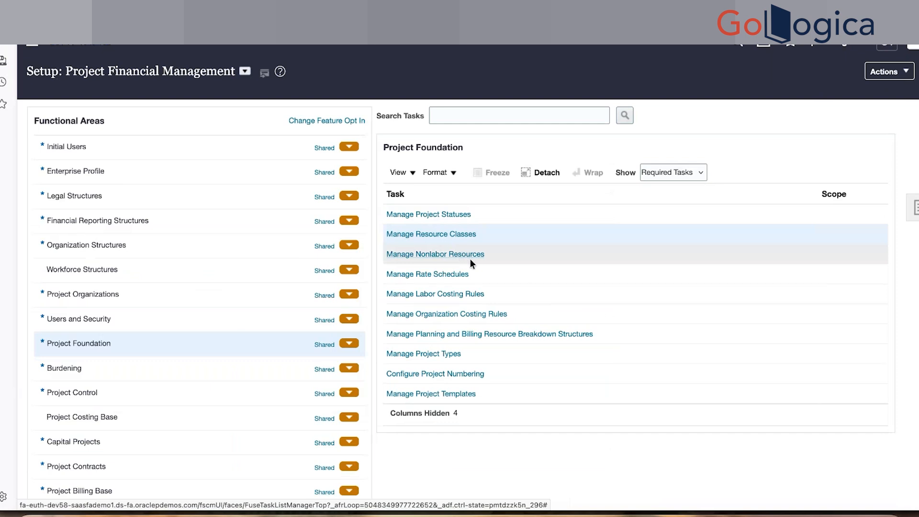
Step: Open Manage Rate Schedules and add a new rate schedule named KW Job Cost Rates
click(439, 277)
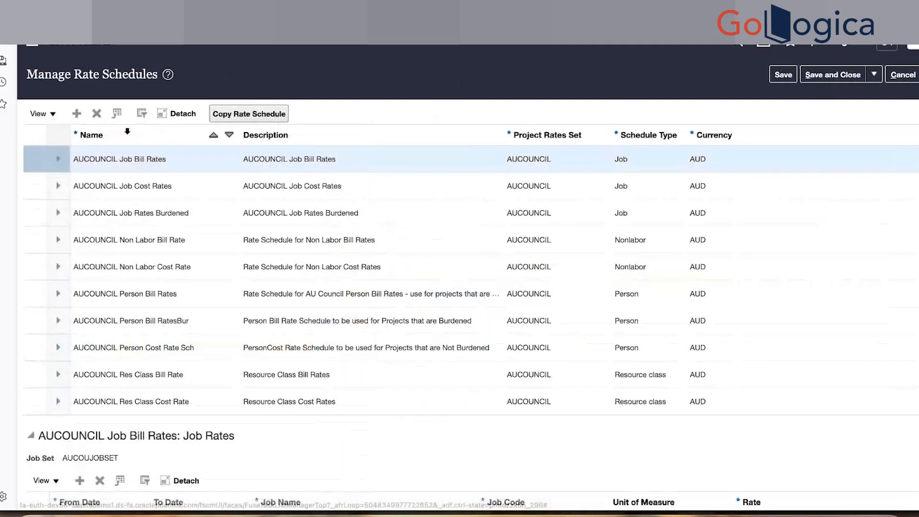
click(79, 118)
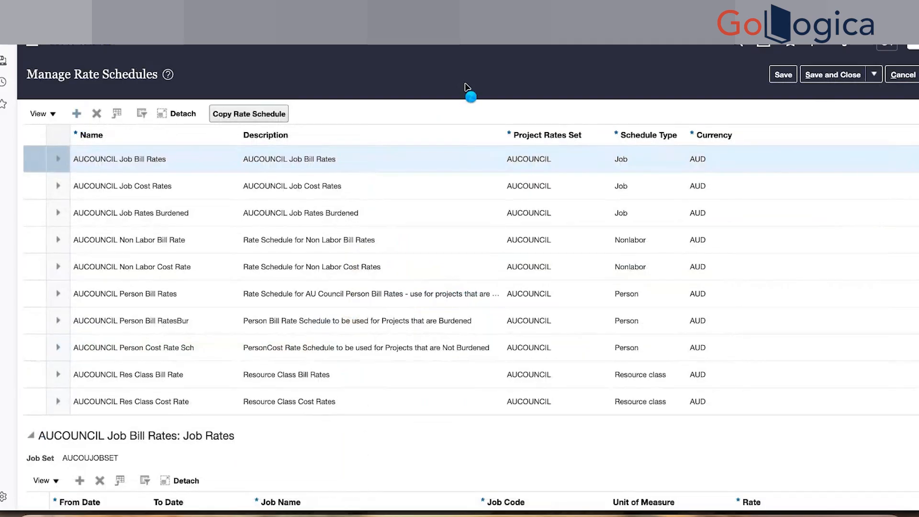
click(170, 153)
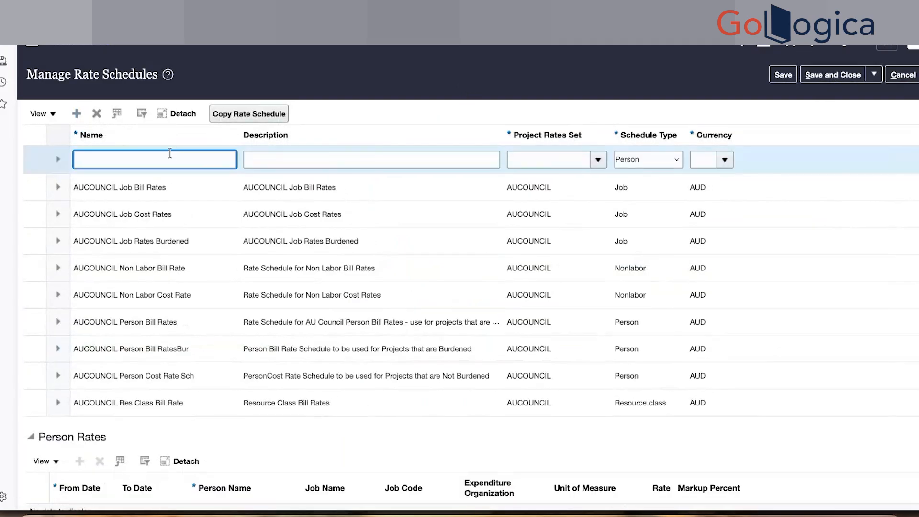
text(KW Job rate)
key(BackSpace)
key(BackSpace)
key(BackSpace)
text(Rate)
key(BackSpace)
key(BackSpace)
key(BackSpace)
key(BackSpace)
text(Cost Rates)
key(ctrl+super+space)
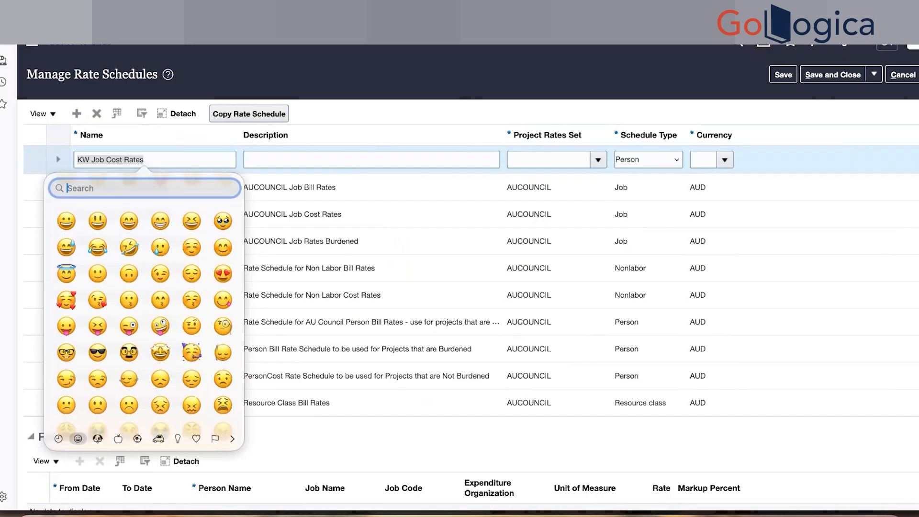
Step: Copy the new rate schedule's name, KW Job Cost Rates, into its description
triple_click(182, 156)
key(super+c)
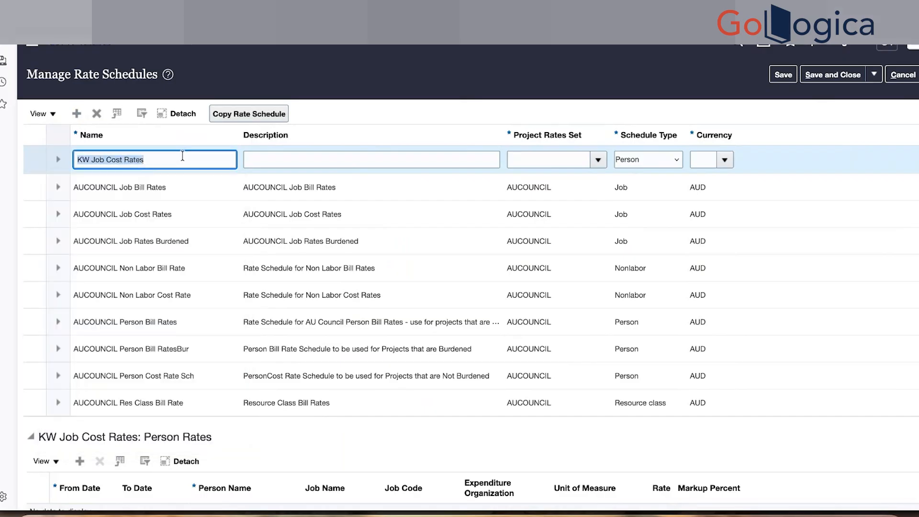
click(270, 157)
key(super+v)
Step: Assign the COMMON project rates set to KW Job Cost Rates and set its schedule type to Job
click(577, 159)
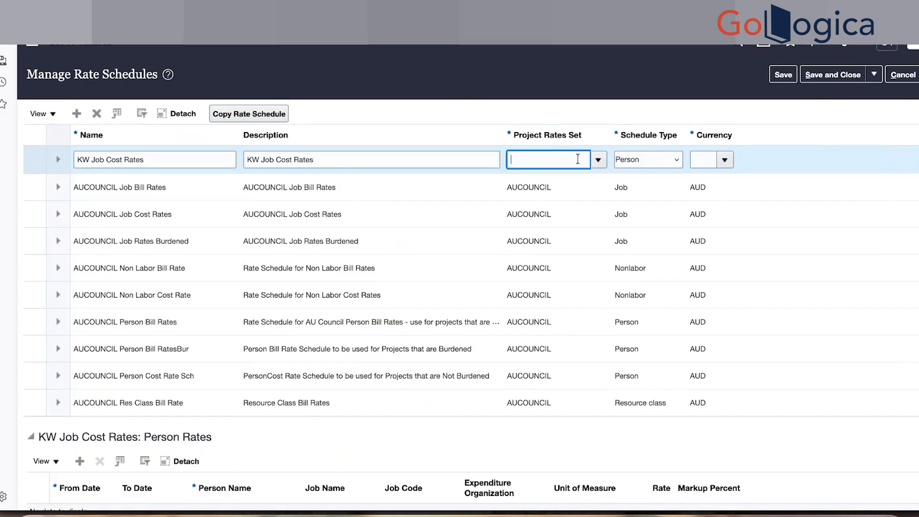
text(comm)
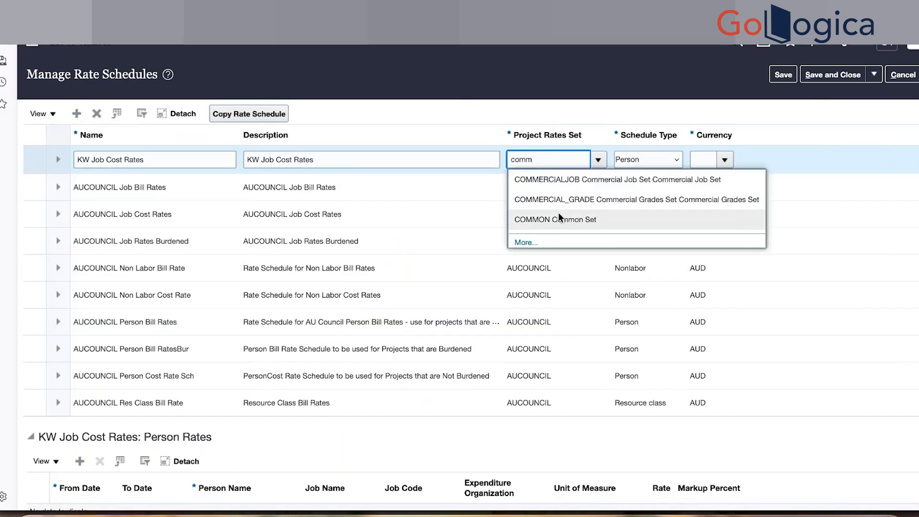
click(558, 213)
click(658, 157)
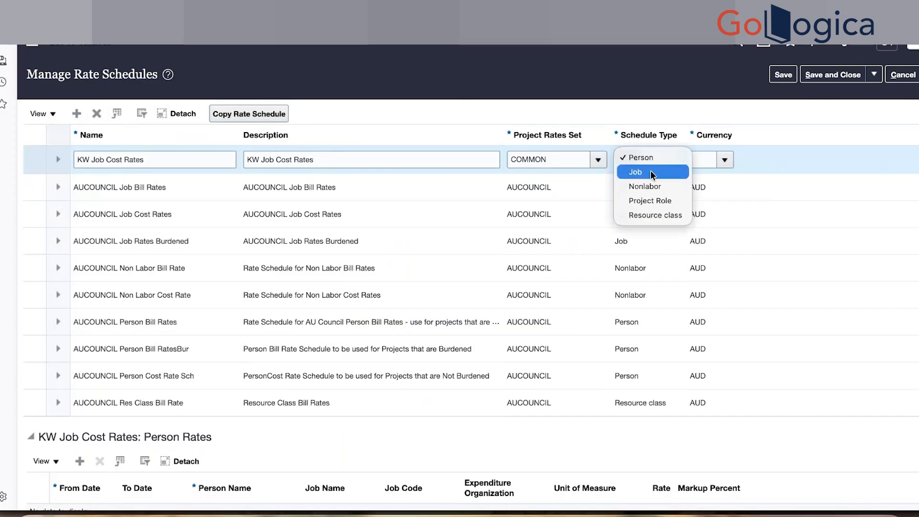
click(650, 170)
Step: Set the currency of KW Job Cost Rates to USD and try to save the schedule
click(705, 157)
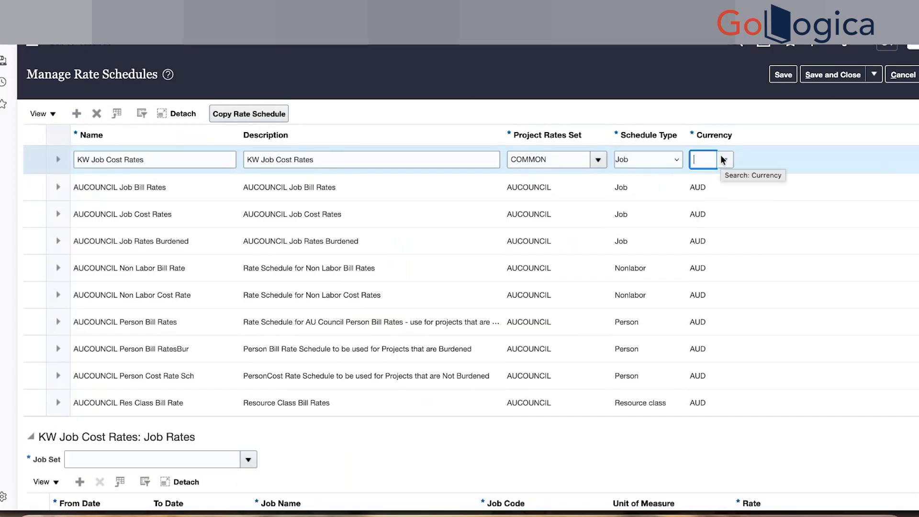
text(K)
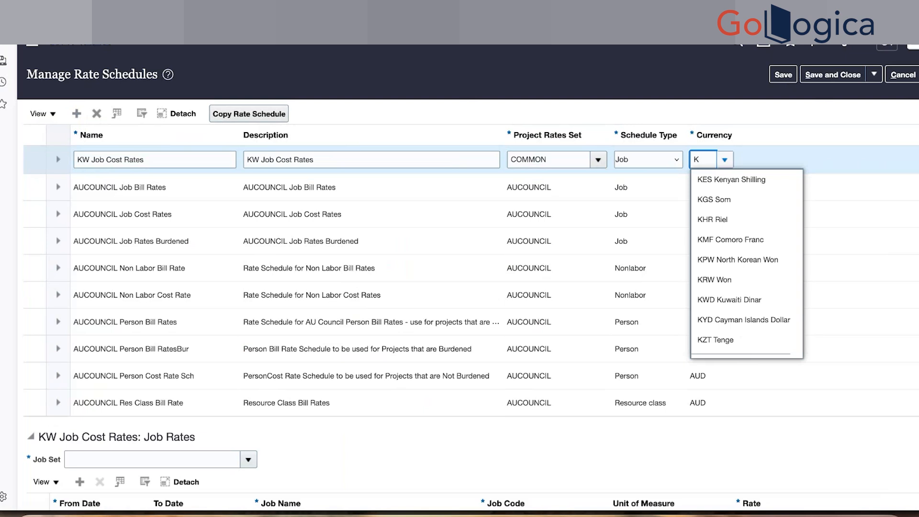
key(BackSpace)
text(USD)
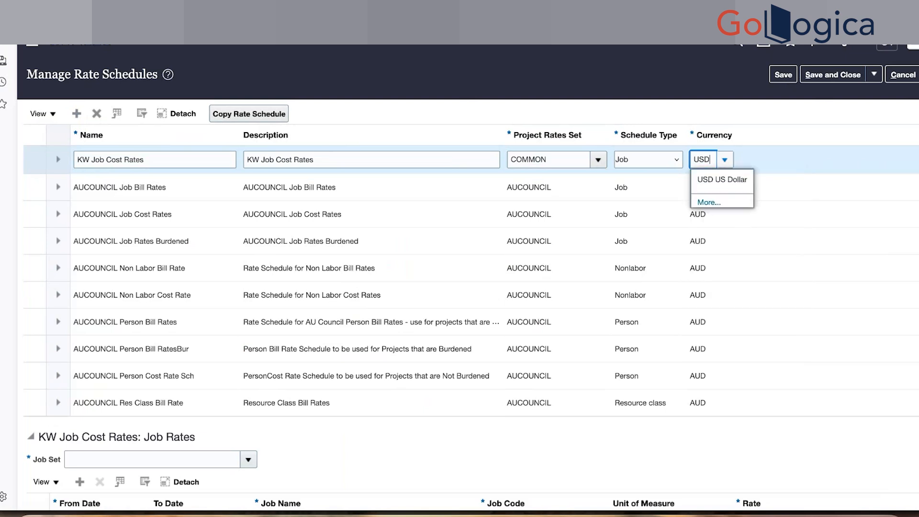
click(728, 181)
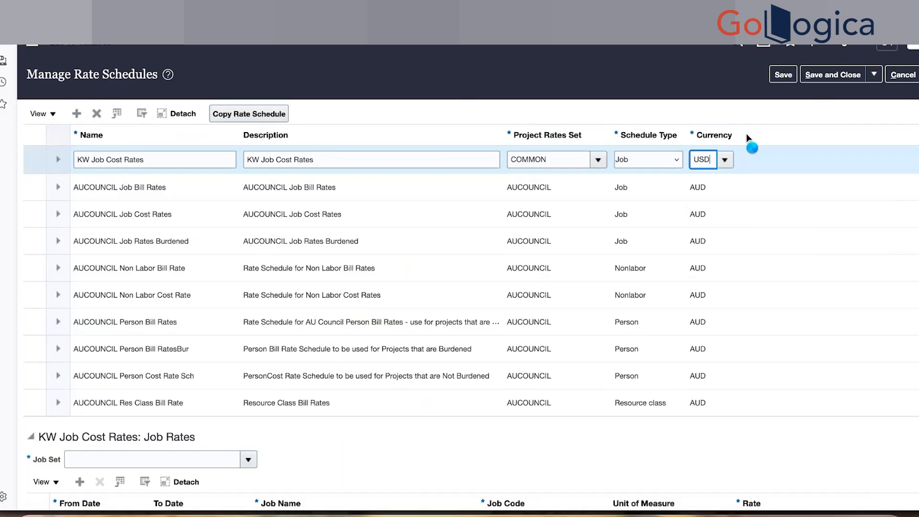
click(776, 76)
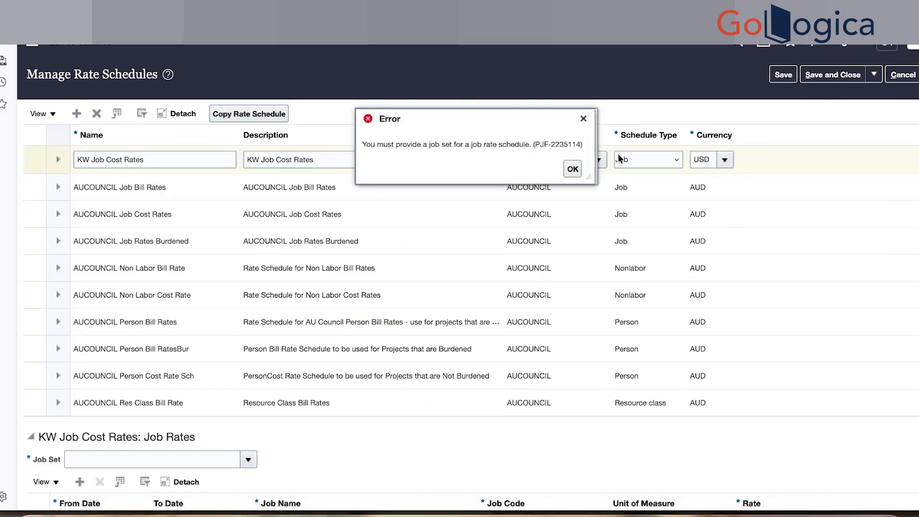
click(573, 169)
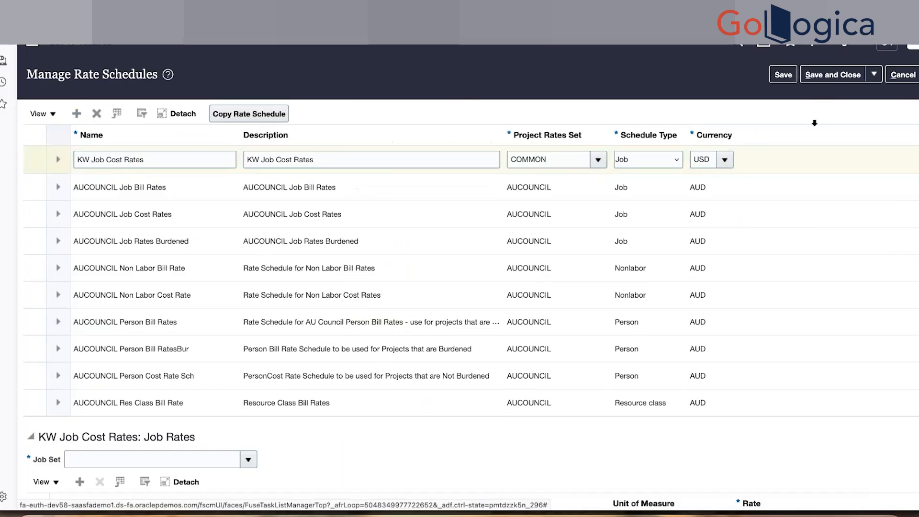
Step: Set the job set of KW Job Cost Rates to COMMON
scroll(815, 124, down, 1)
click(247, 436)
click(160, 437)
text(comm)
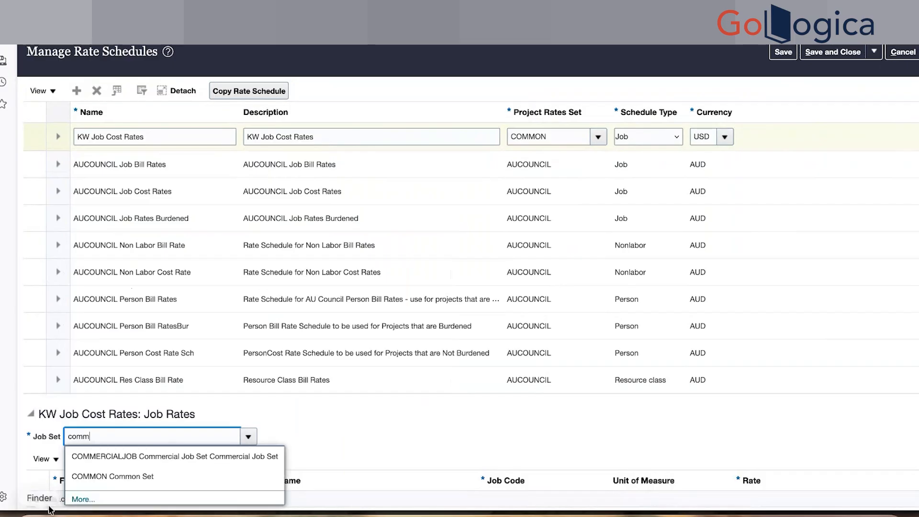
click(85, 485)
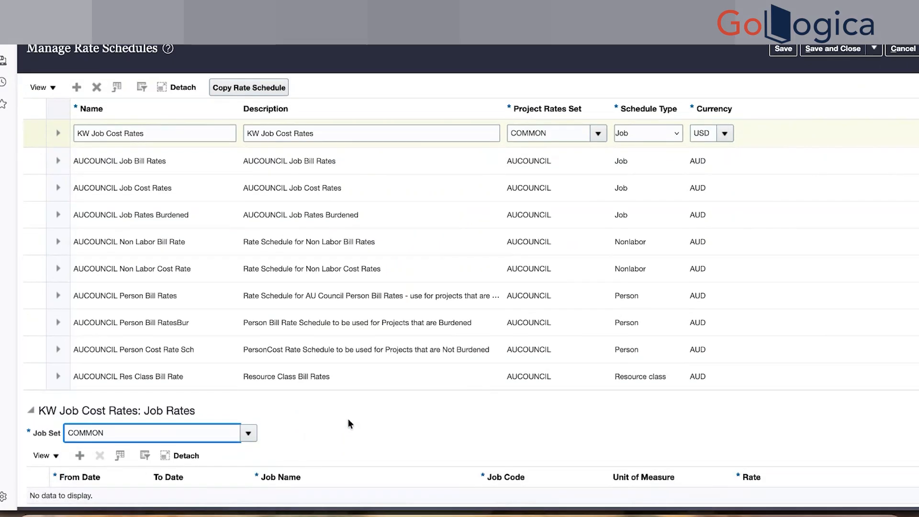
Step: Add a job rate row to KW Job Cost Rates with a from date of 1/1/01 and no end date
click(81, 459)
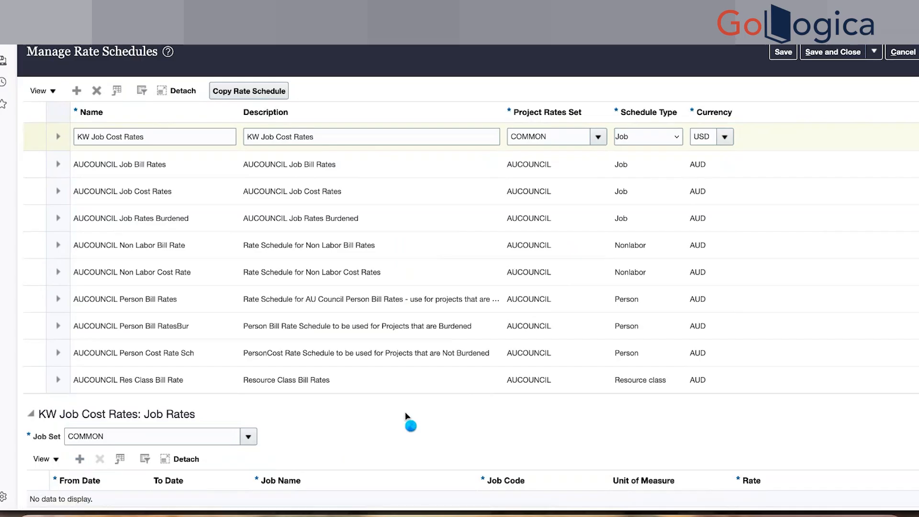
scroll(405, 417, down, 1)
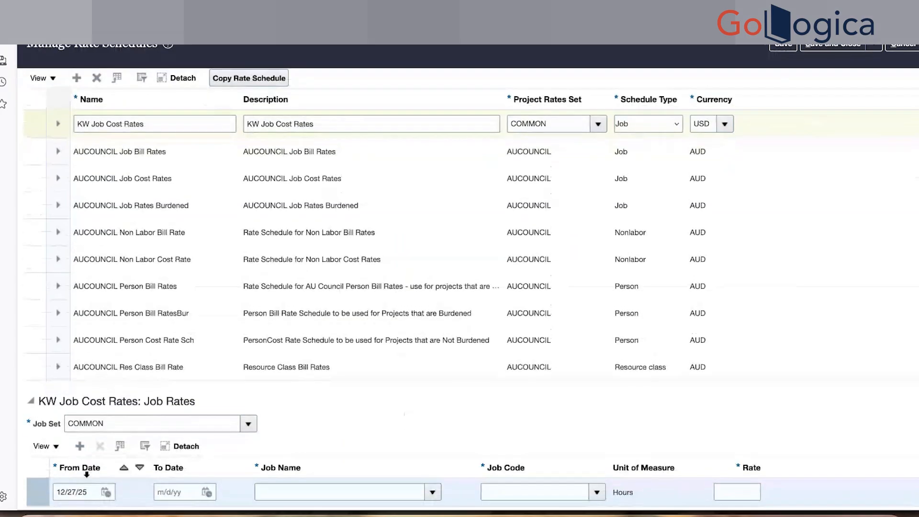
click(93, 493)
triple_click(93, 494)
text(1/)
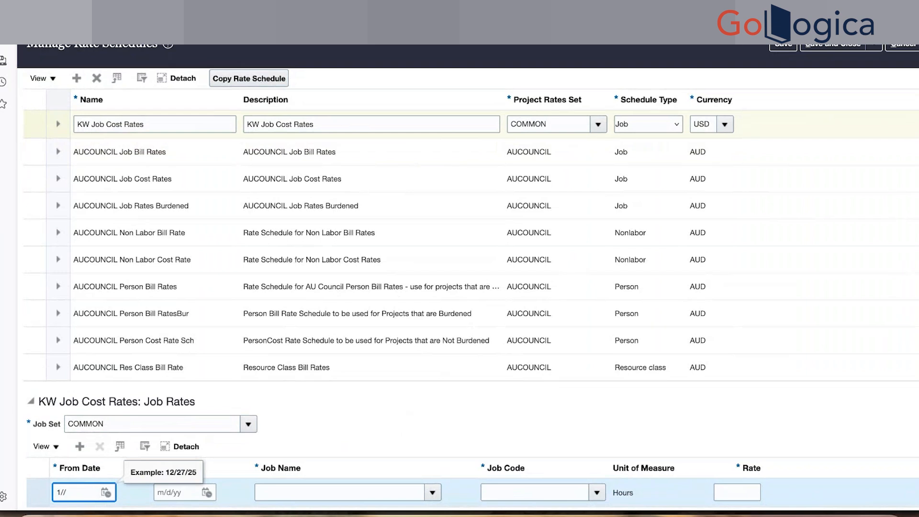
text(01)
key(Tab)
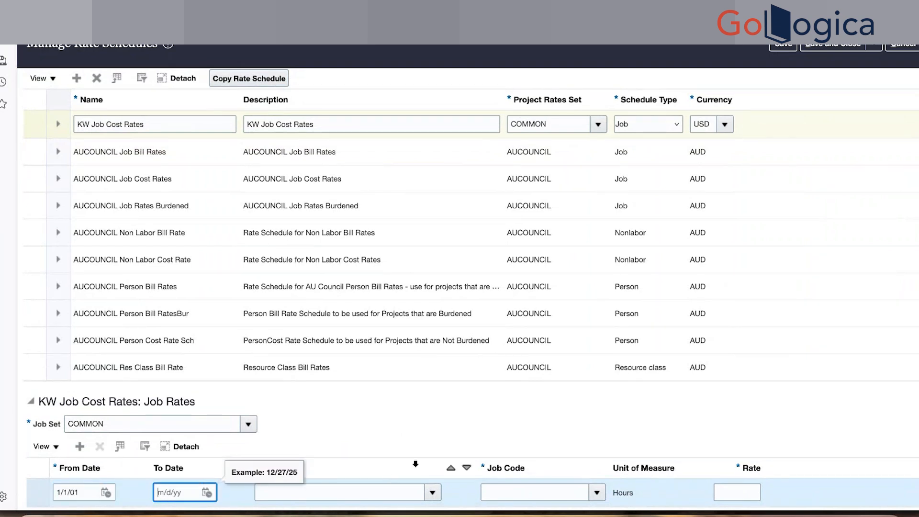
key(Tab)
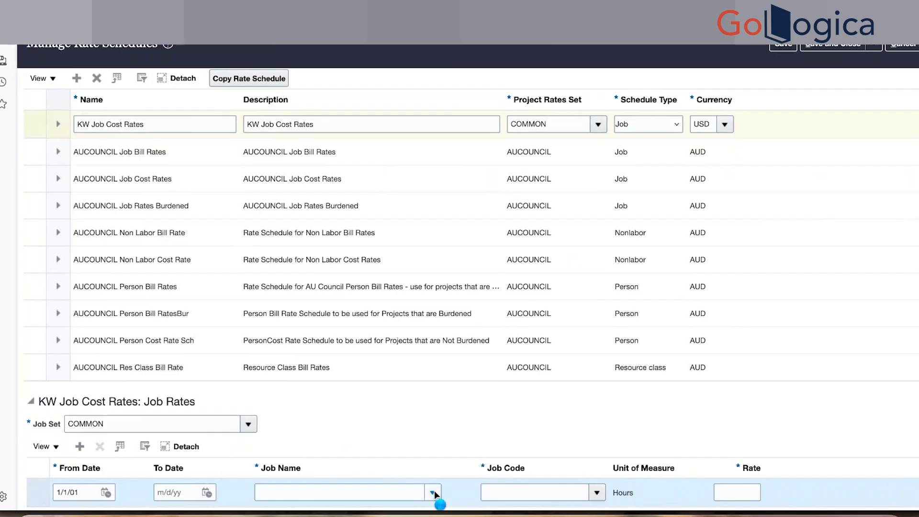
Step: Assign the Accounting Manager job JOB068 with a rate of 100 to the new row, and save the schedule
click(432, 492)
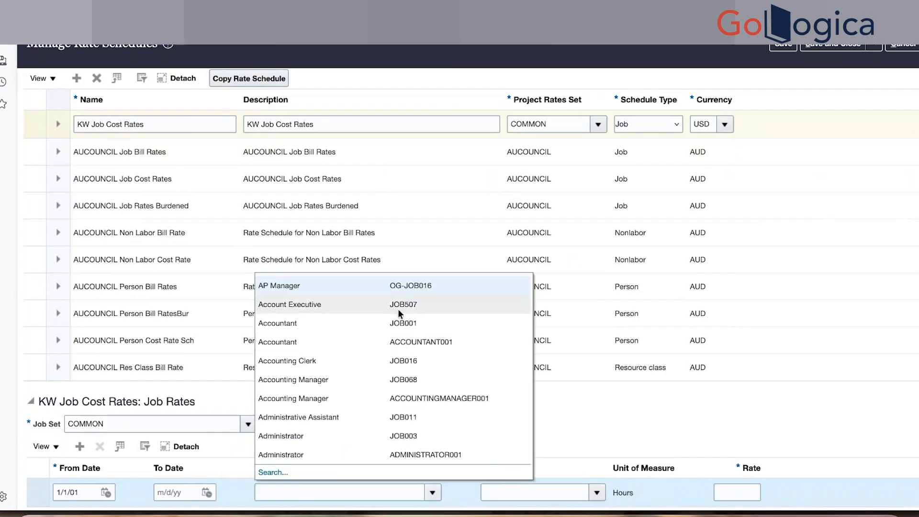
click(359, 379)
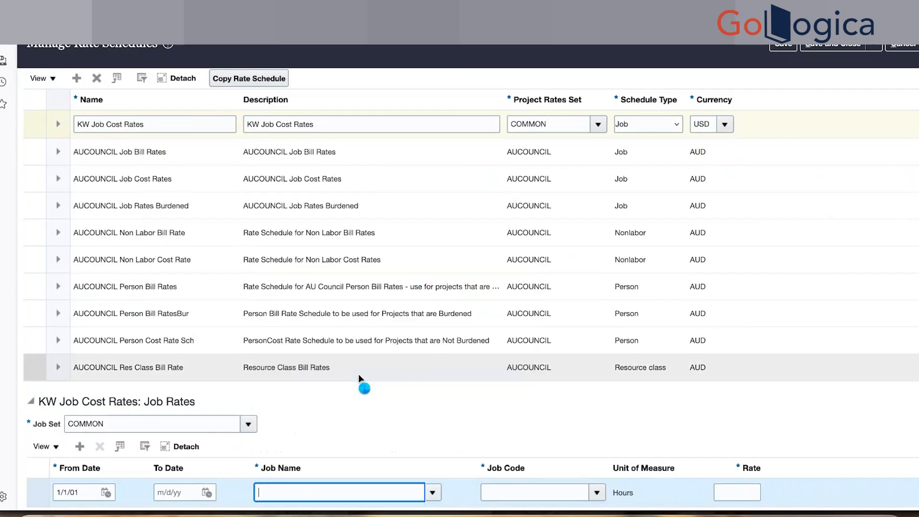
click(746, 489)
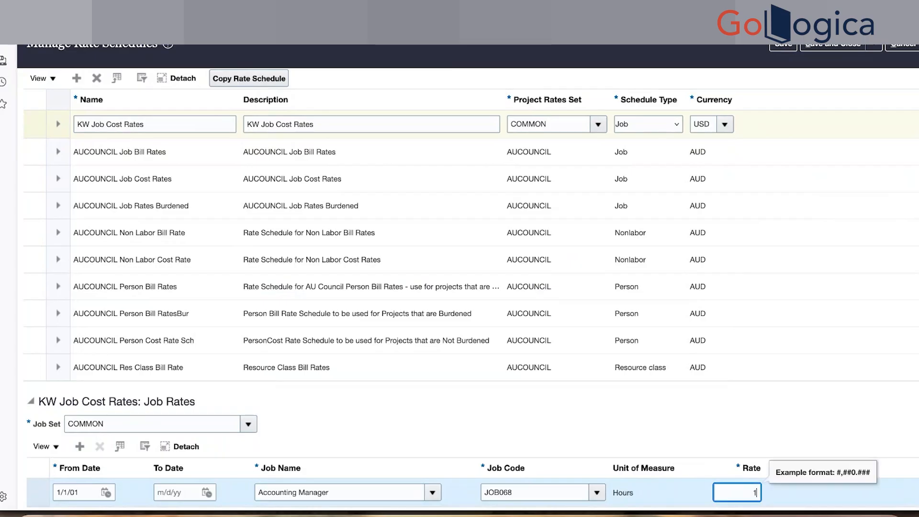
text(100)
click(740, 419)
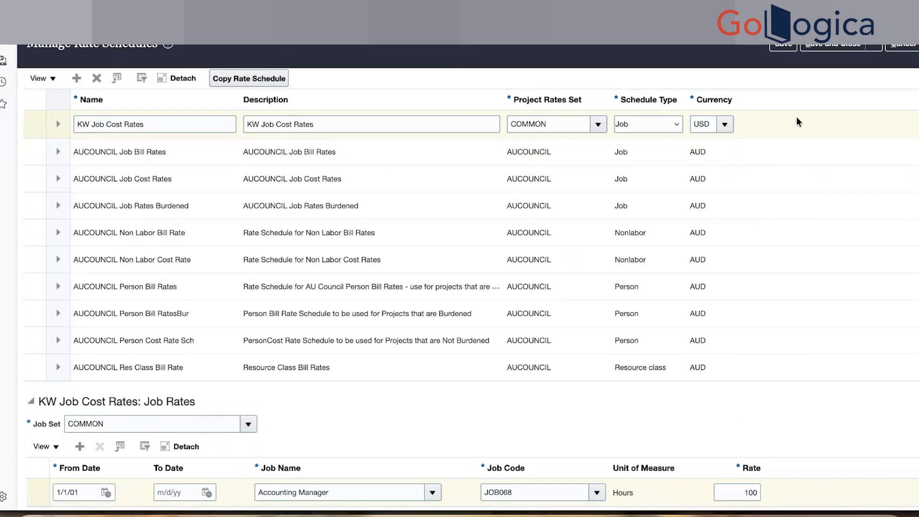
click(783, 47)
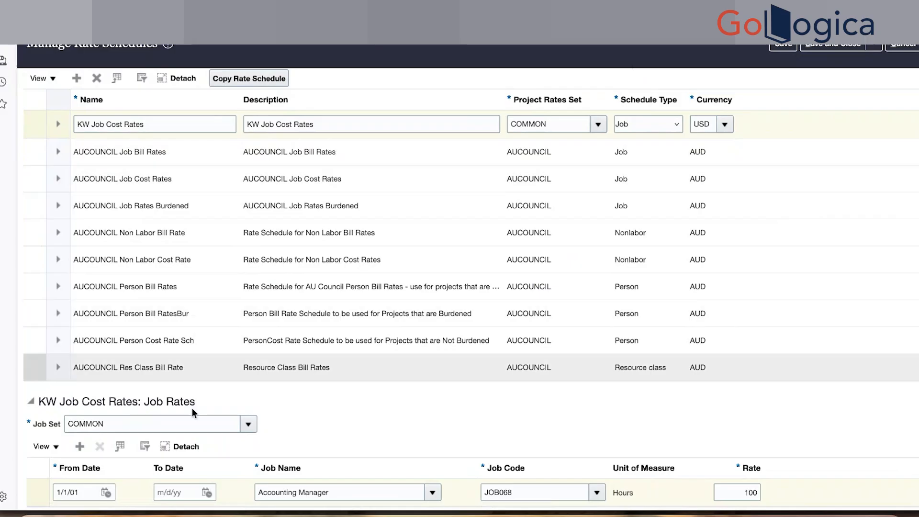
Step: Add a second job rate row to KW Job Cost Rates, starting on 1/1/01
click(79, 448)
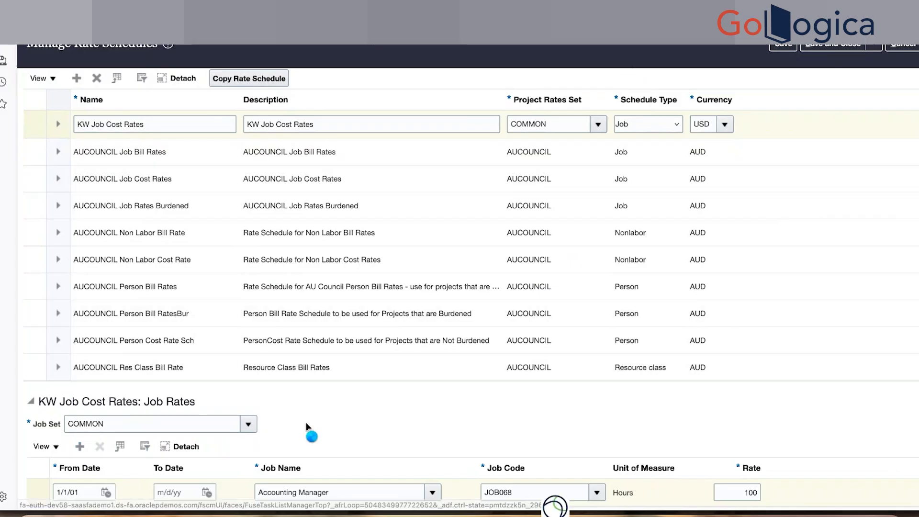
scroll(306, 422, down, 1)
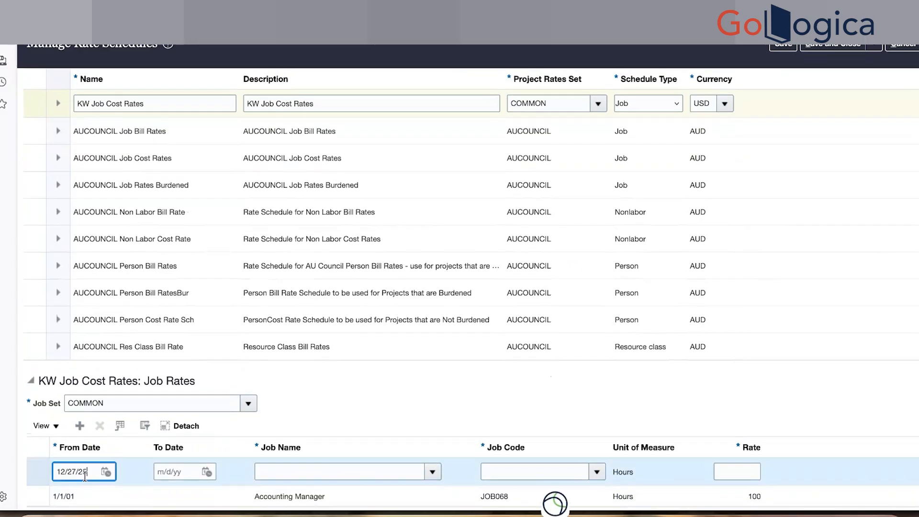
click(84, 475)
text(1)
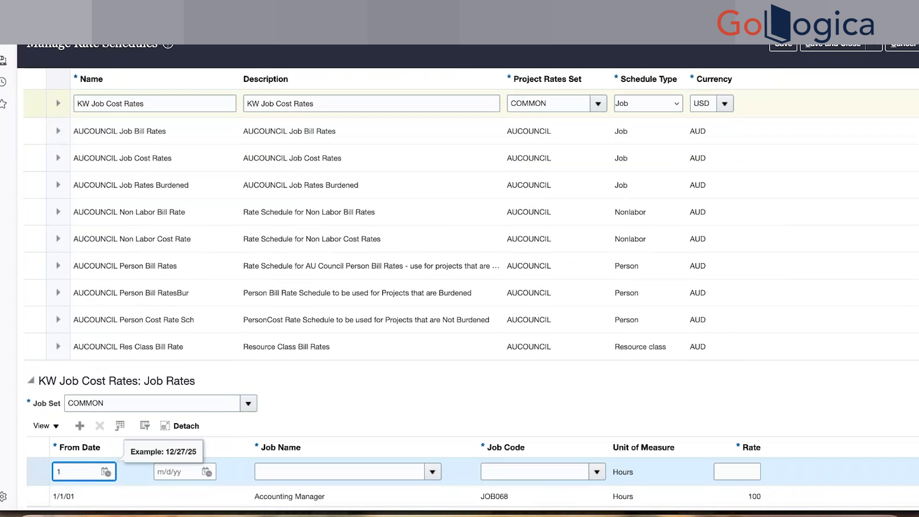
text(/1/1)
Step: Assign the Administrator job JOB003 with a rate of 80 to the second job rate row
click(431, 472)
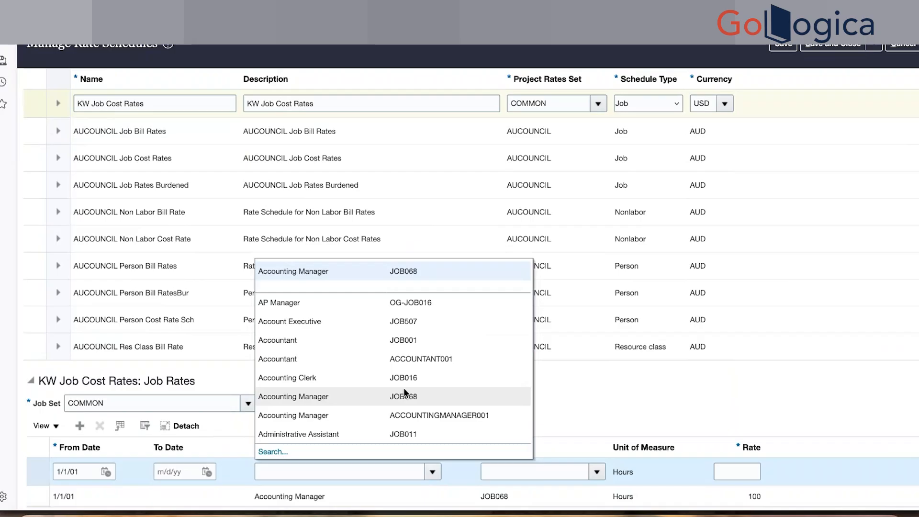
click(351, 413)
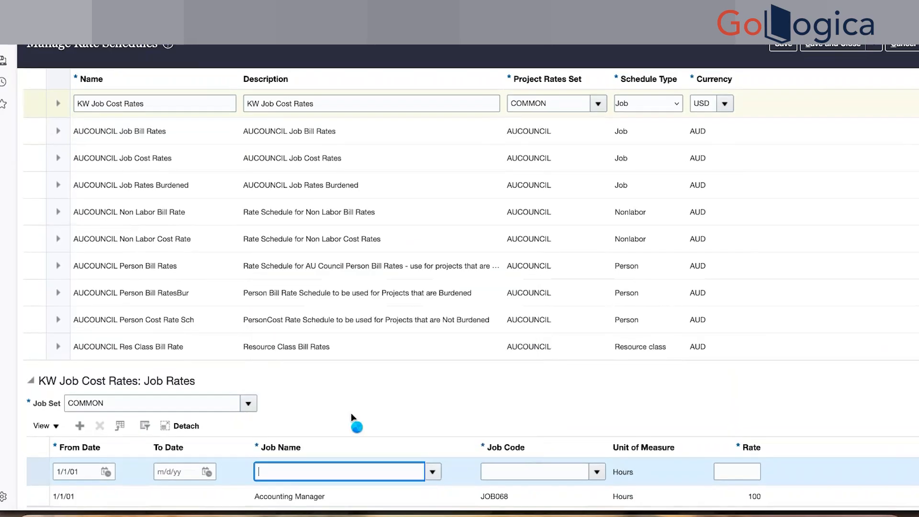
click(597, 472)
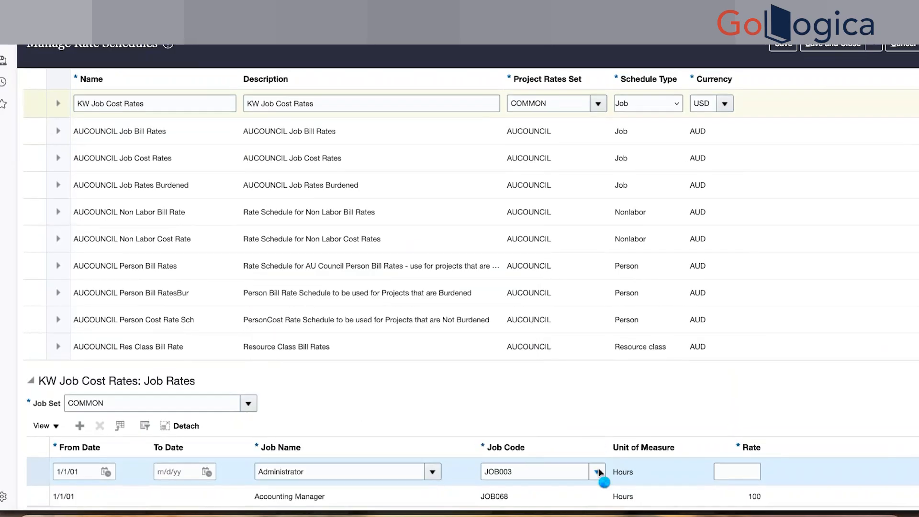
click(726, 461)
click(725, 471)
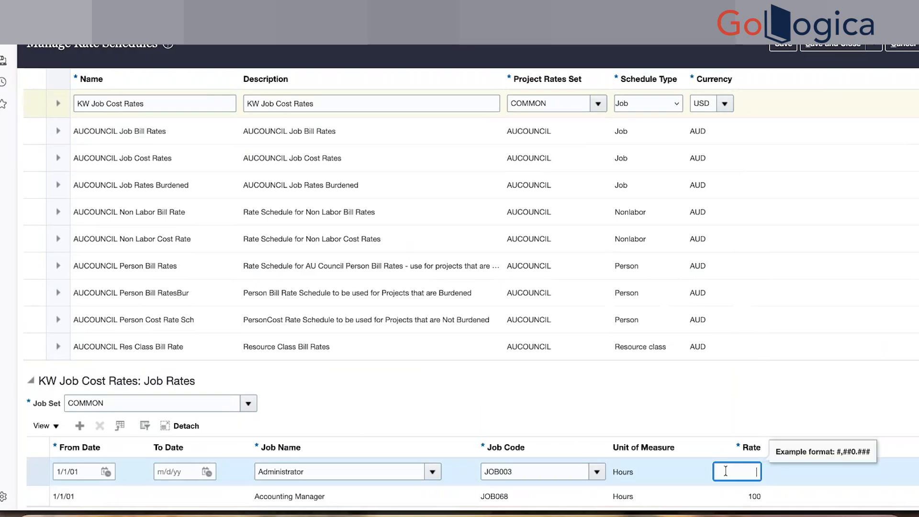
text(80)
click(742, 384)
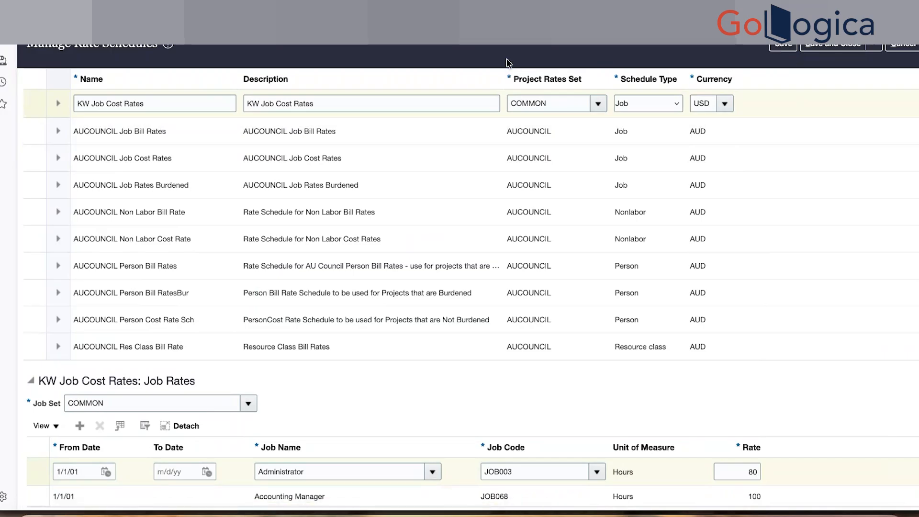
Step: Add a rate schedule named KW Job Bill Rates and copy its name into the description
scroll(427, 116, up, 1)
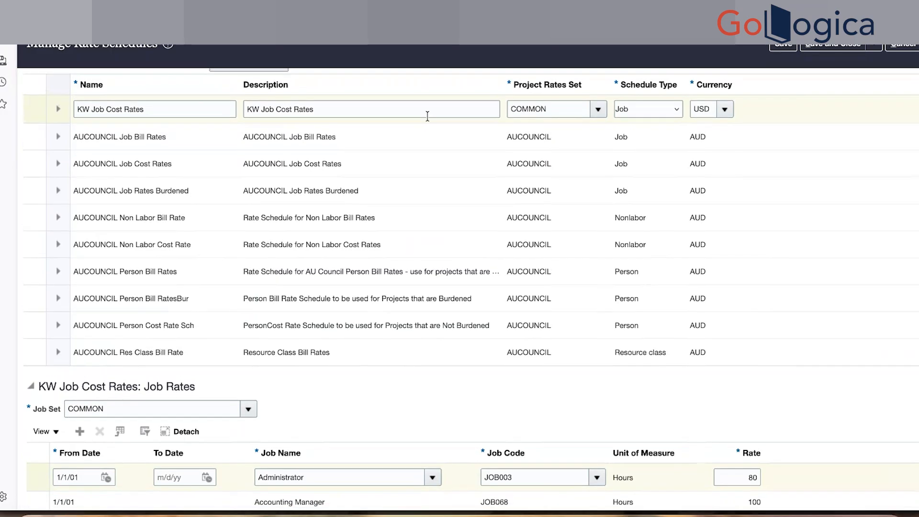
scroll(427, 116, up, 3)
click(219, 115)
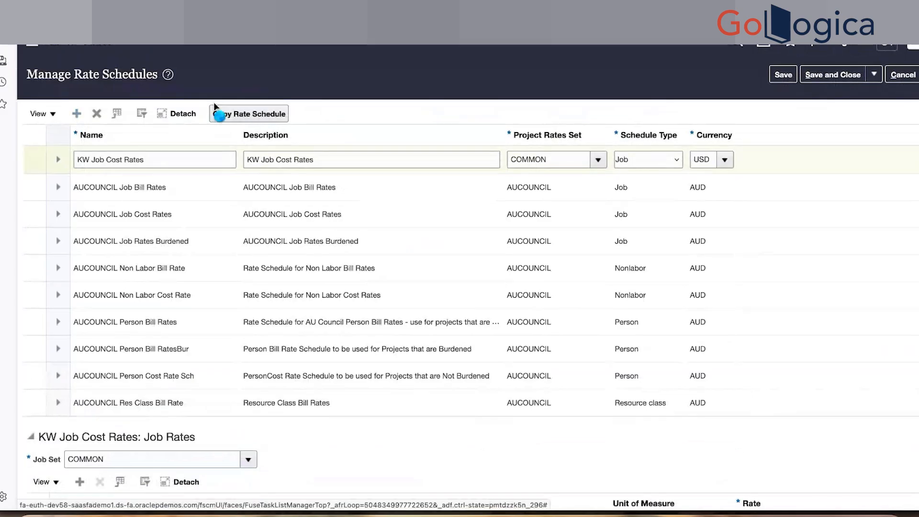
click(194, 160)
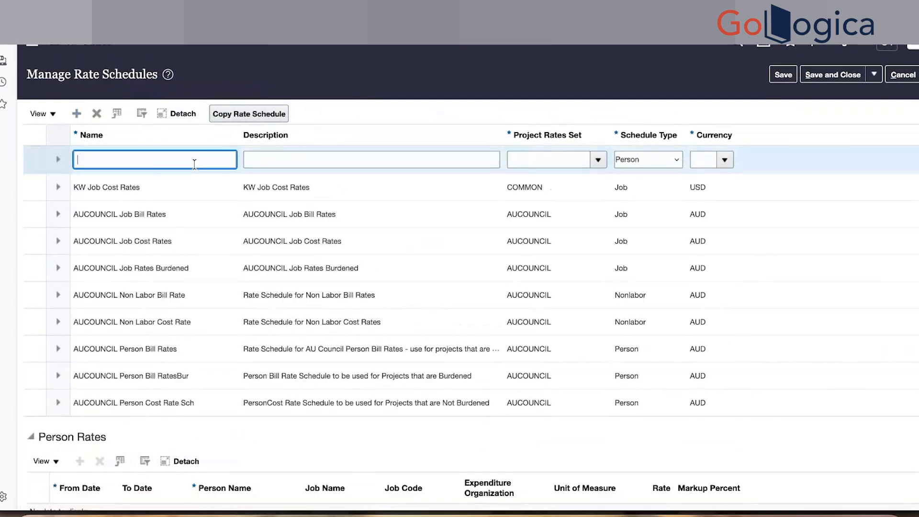
text(KW Job Bill Rates)
key(ctrl+a)
key(ctrl+c)
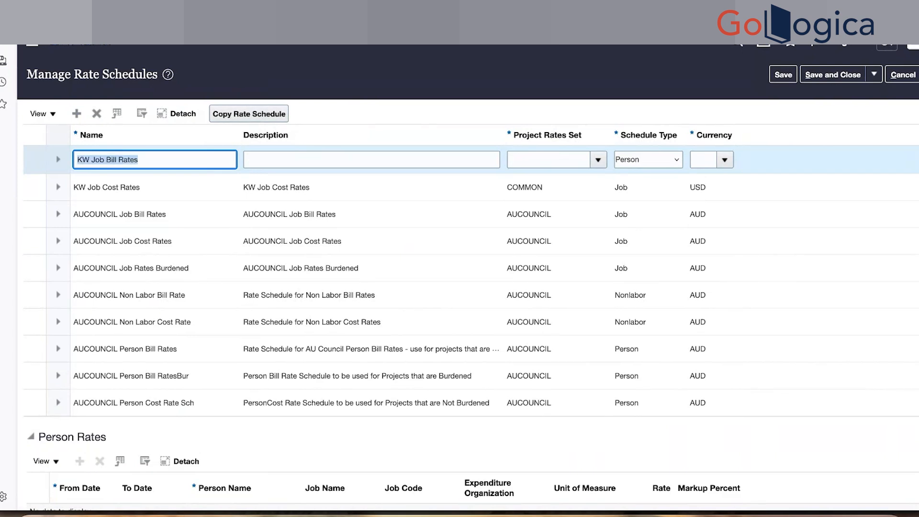
key(Tab)
key(ctrl+v)
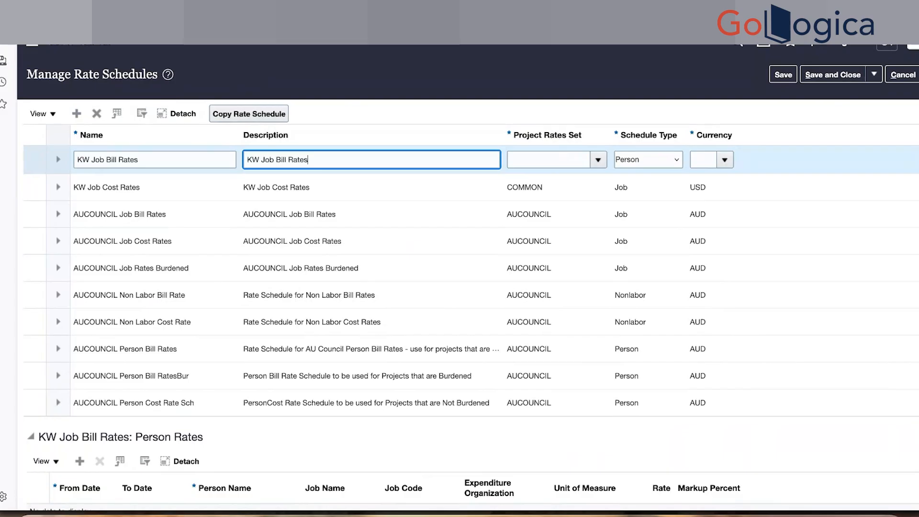
Step: Assign the COMMON project rates set to KW Job Bill Rates and set its schedule type to Job
key(Tab)
text(comm)
key(Tab)
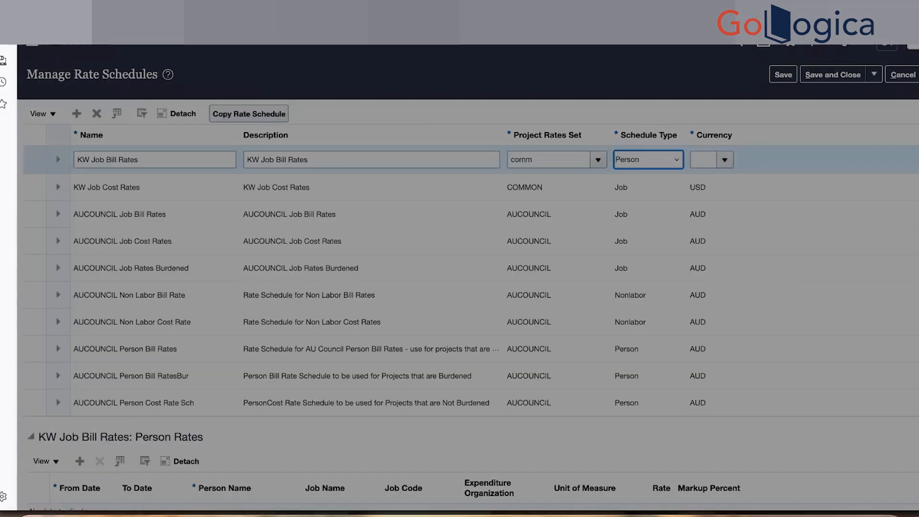
click(313, 355)
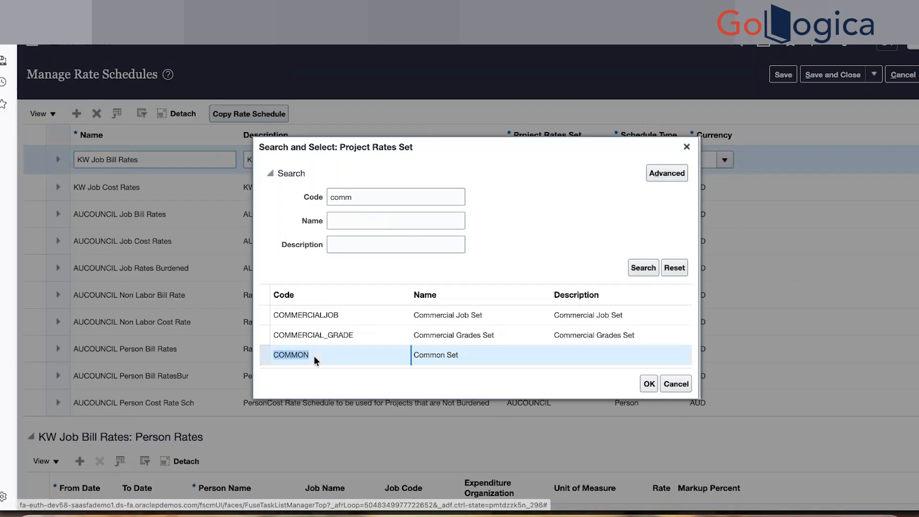
double_click(314, 355)
click(665, 163)
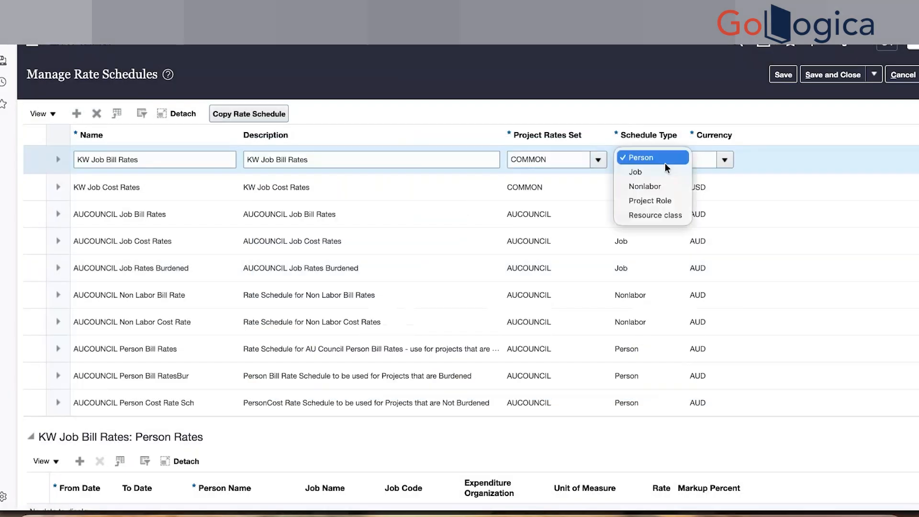
click(677, 173)
Step: Set the currency of the KW Job Bill Rates schedule to USD and its job set to COMMON
click(703, 154)
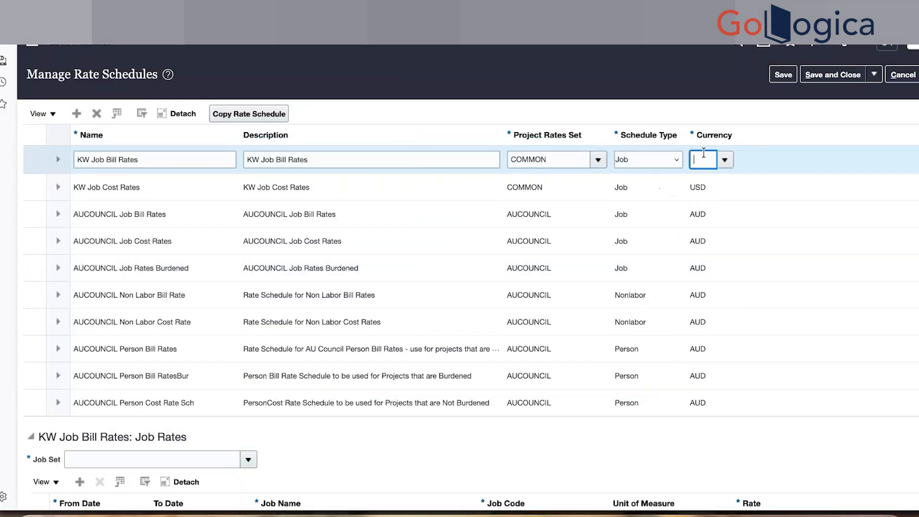
text(USD)
key(Tab)
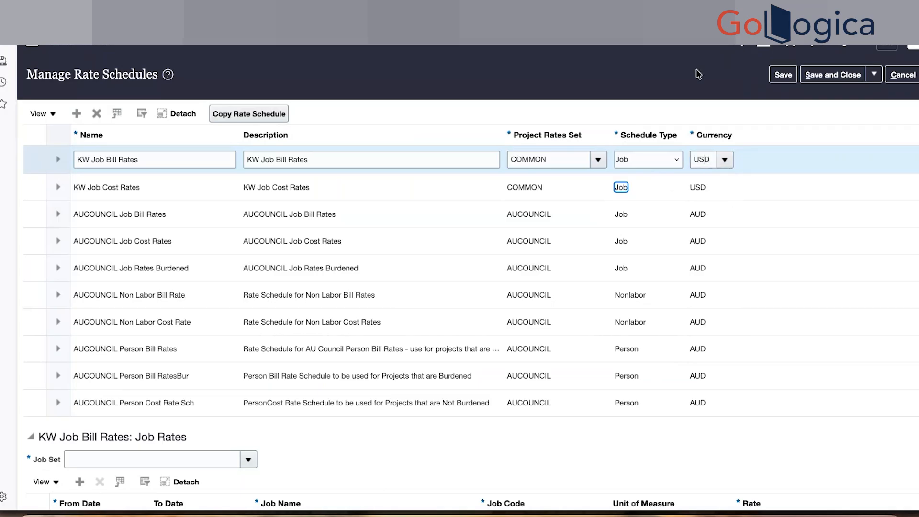
scroll(697, 72, down, 1)
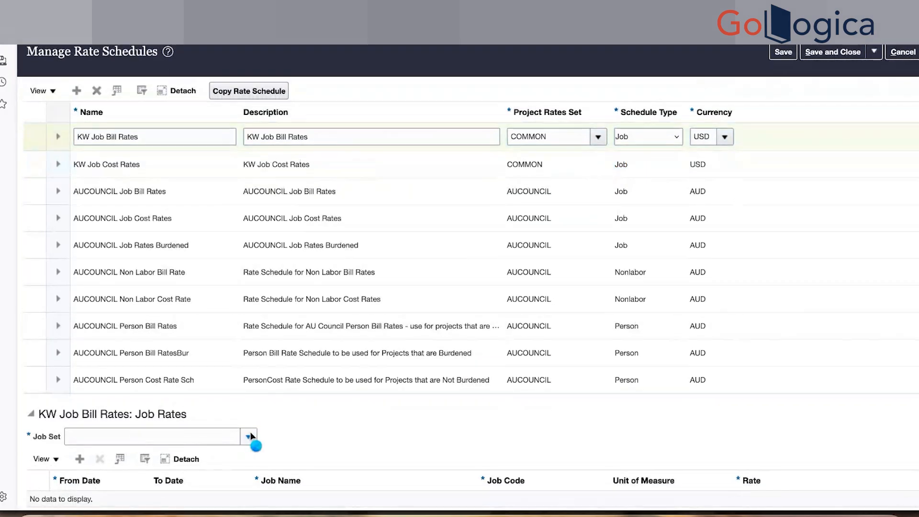
click(248, 434)
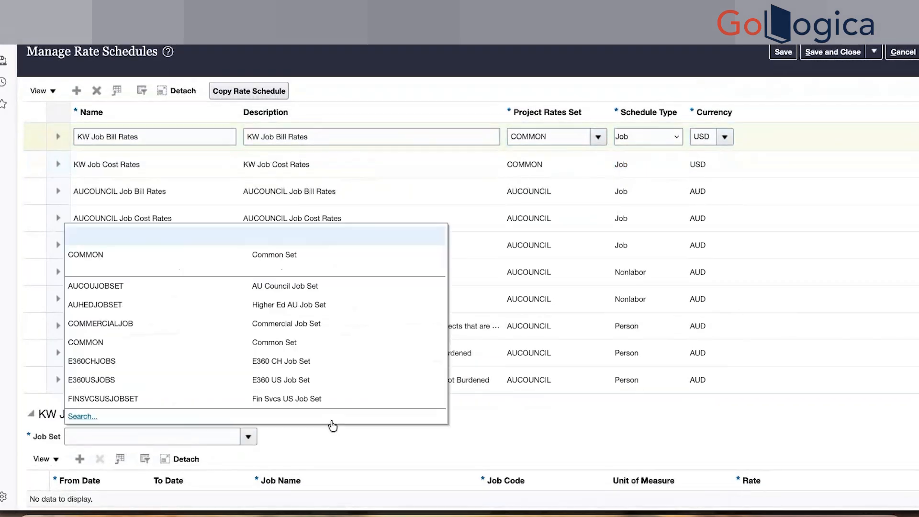
click(166, 254)
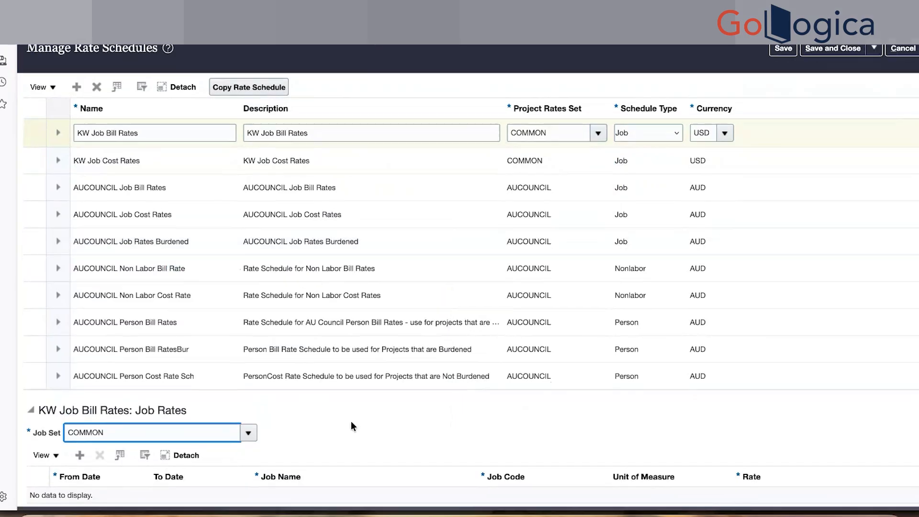
click(374, 430)
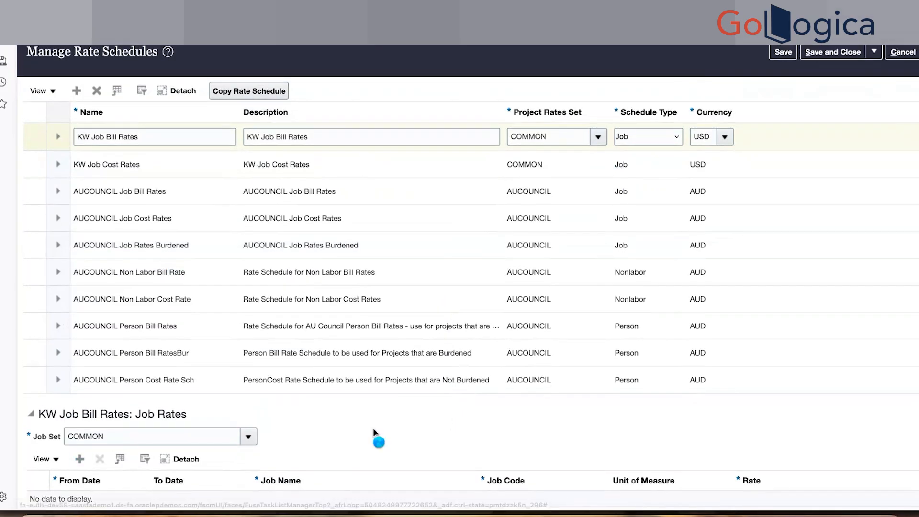
Step: Add a job rate row to KW Job Bill Rates for Accounting Manager JOB068, starting on 1/1/01 with a rate of 120
click(96, 492)
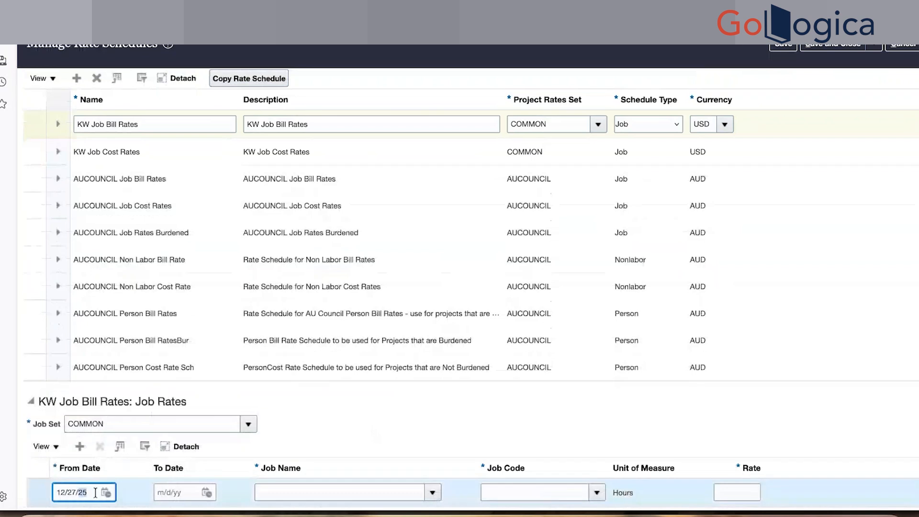
text(1/1/01)
key(Tab)
key(Tab)
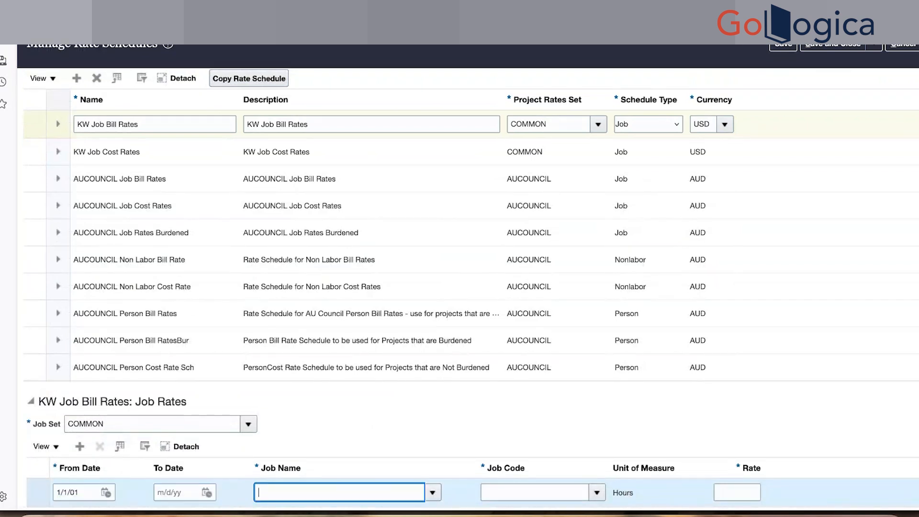
click(433, 492)
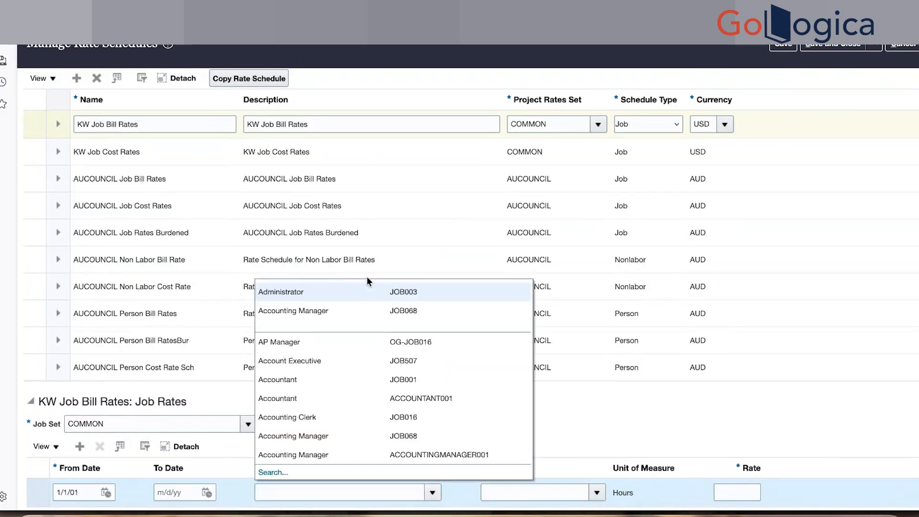
click(361, 309)
click(731, 490)
text(120)
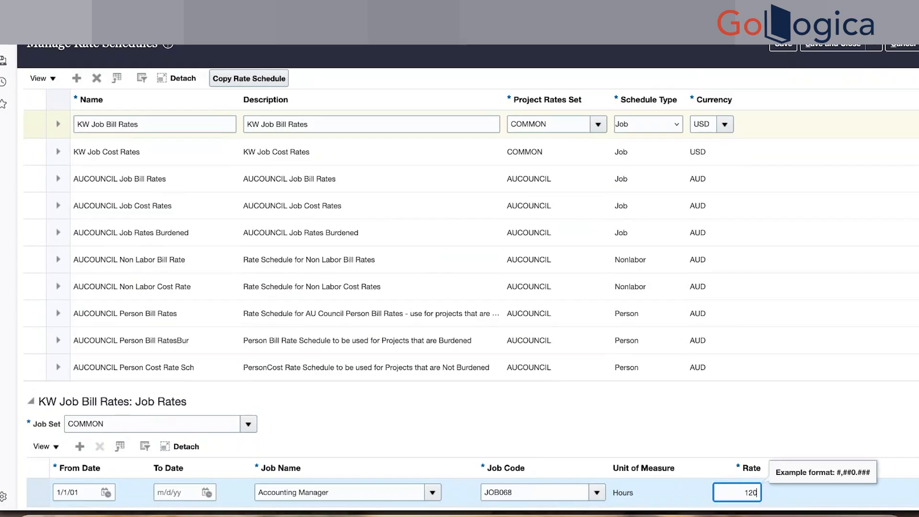
Step: Add a second job rate row to KW Job Bill Rates for Administrator JOB003, starting on 1/1/01
click(80, 446)
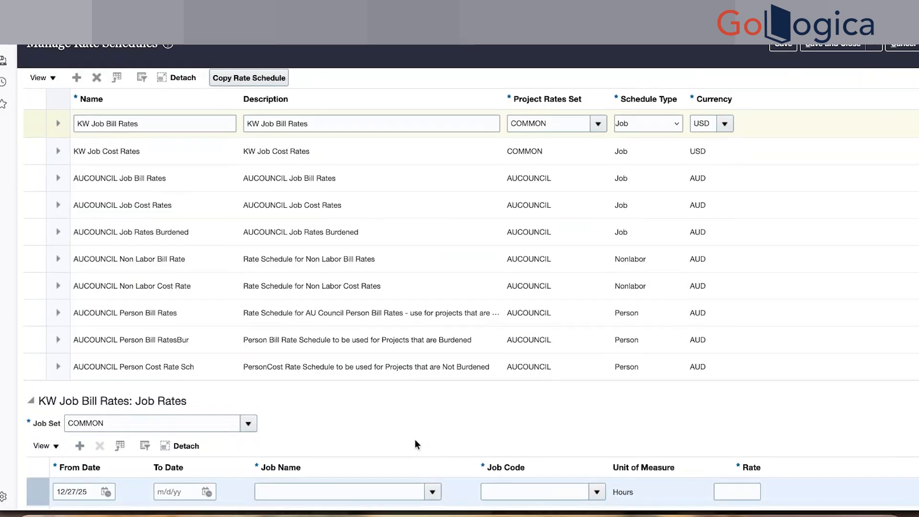
scroll(414, 444, down, 1)
click(90, 472)
text(1/1/1)
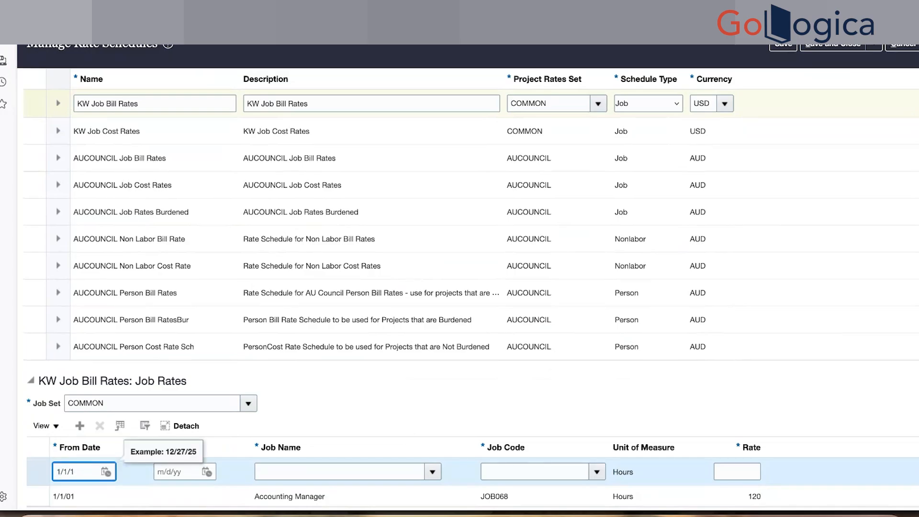
click(430, 474)
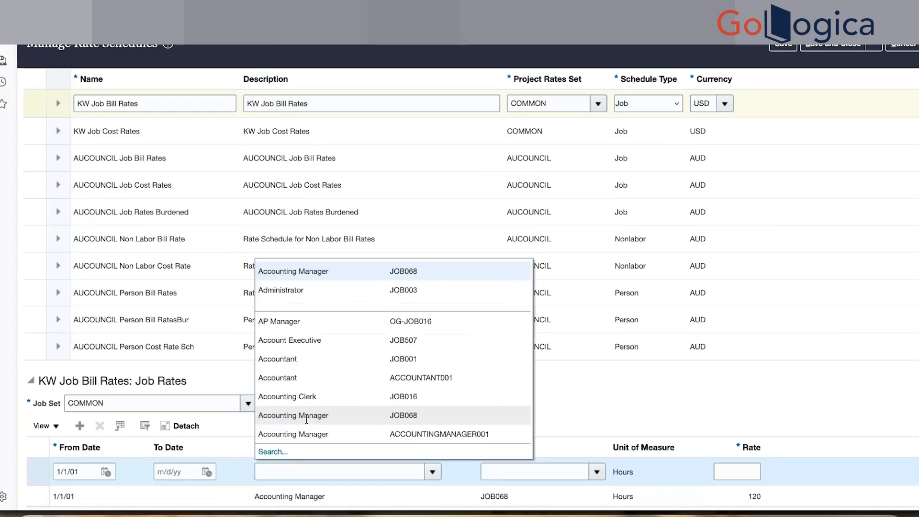
click(338, 290)
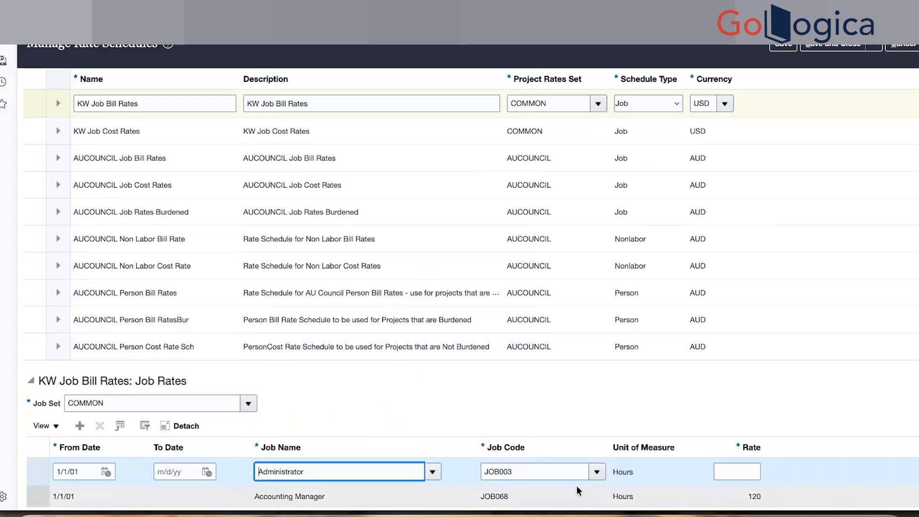
Step: Set the Administrator job's bill rate to 90, then save and close the rate schedules
click(729, 470)
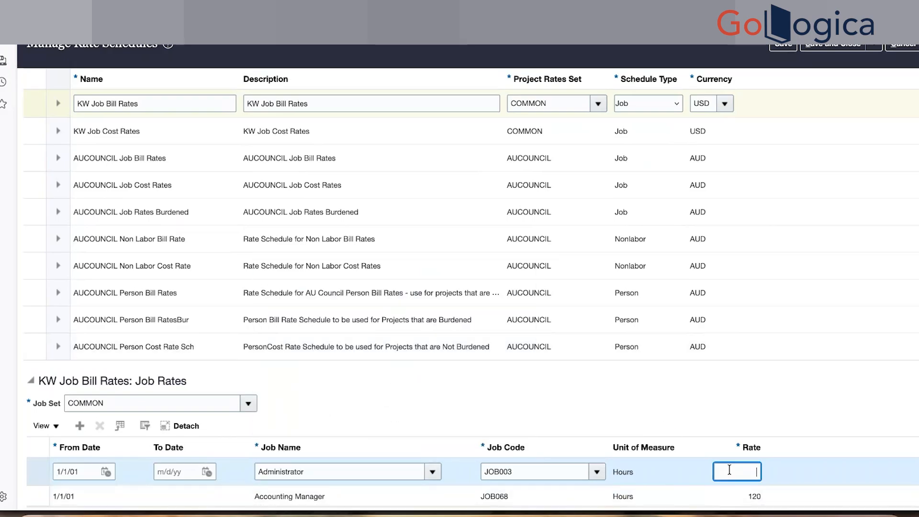
text(100)
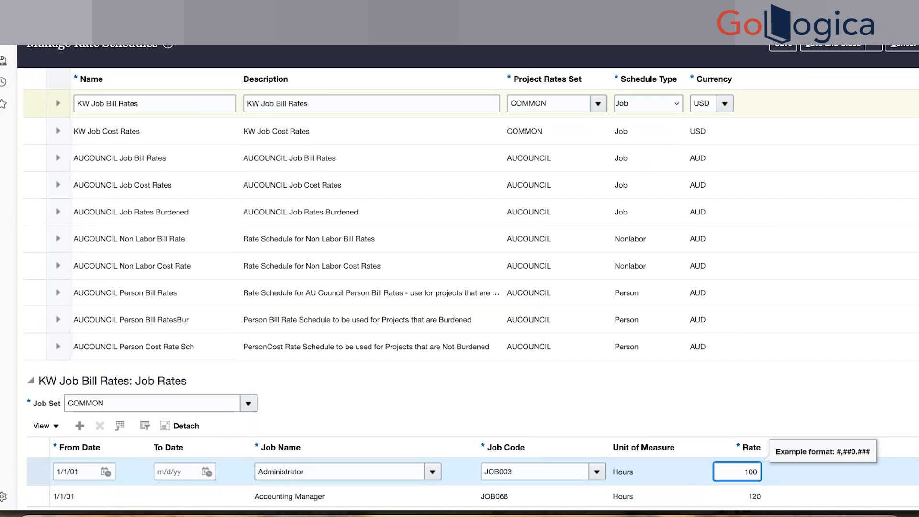
key(BackSpace)
key(BackSpace)
key(BackSpace)
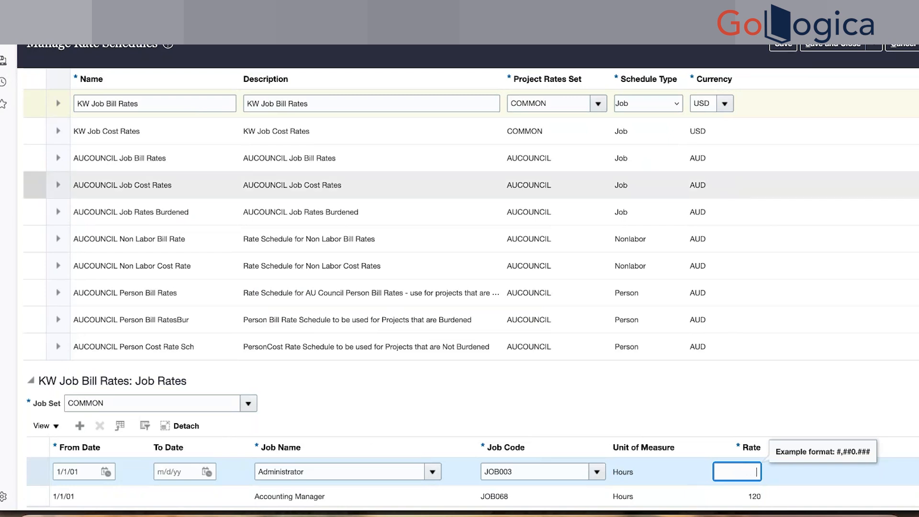
text(90)
click(832, 47)
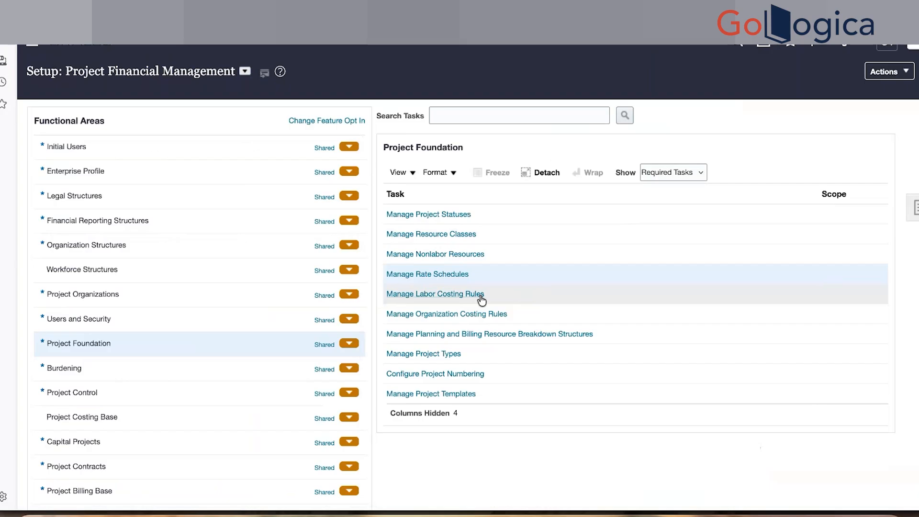
Step: Check the labor costing rules, save and close them, and open the organization costing rules
click(481, 297)
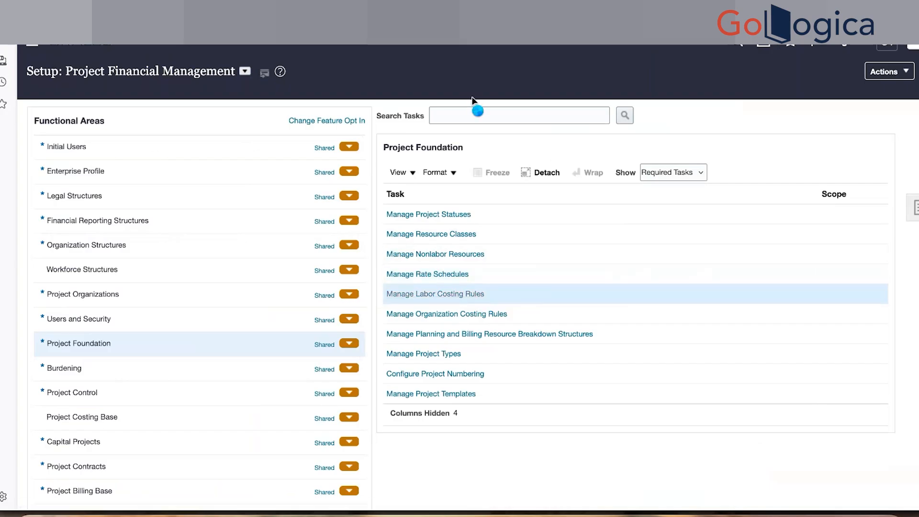
click(849, 77)
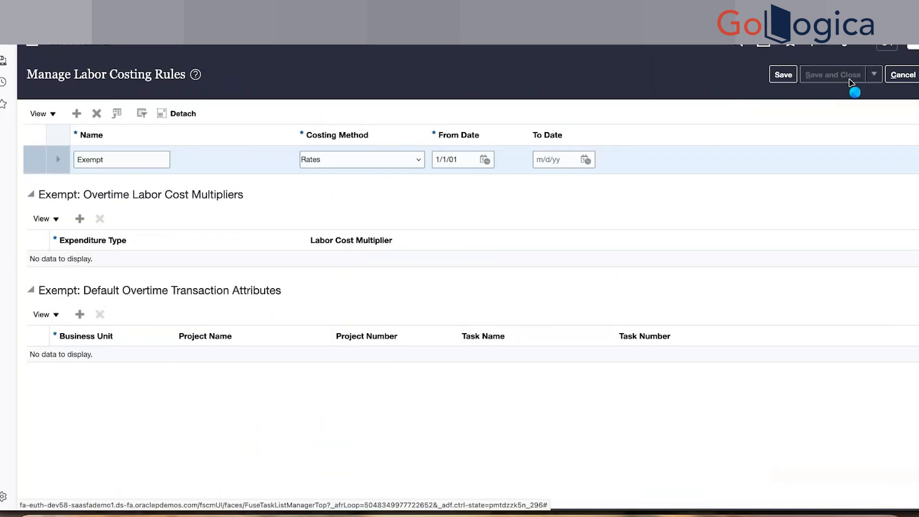
click(486, 312)
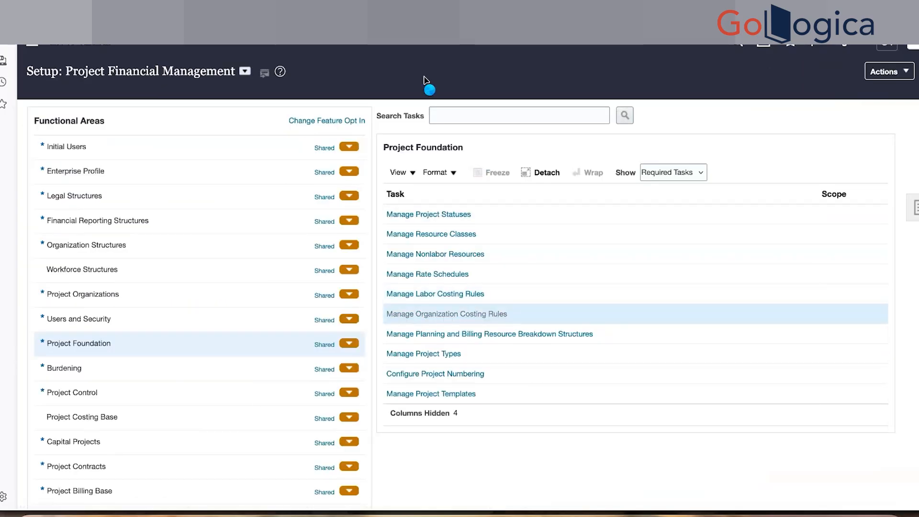
Step: Add an organization costing rule for Kuwait Business Unit
click(76, 114)
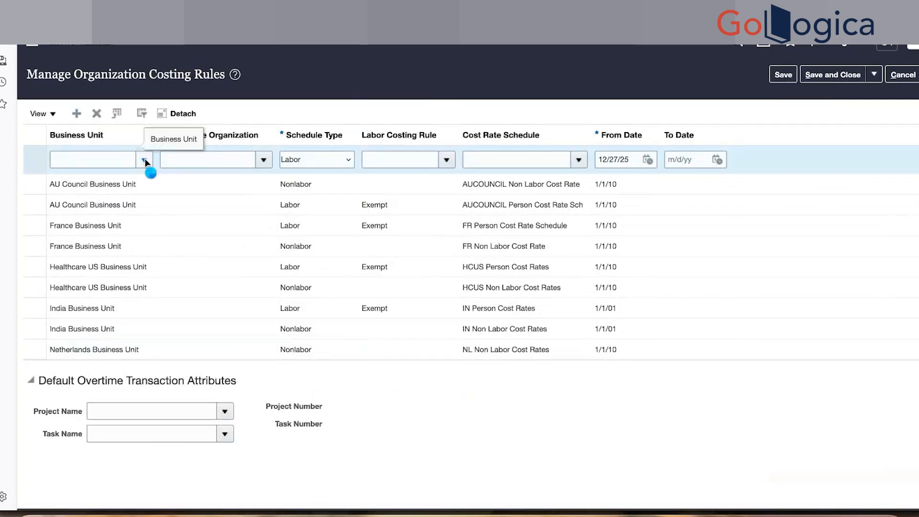
click(143, 160)
click(126, 157)
text(ku)
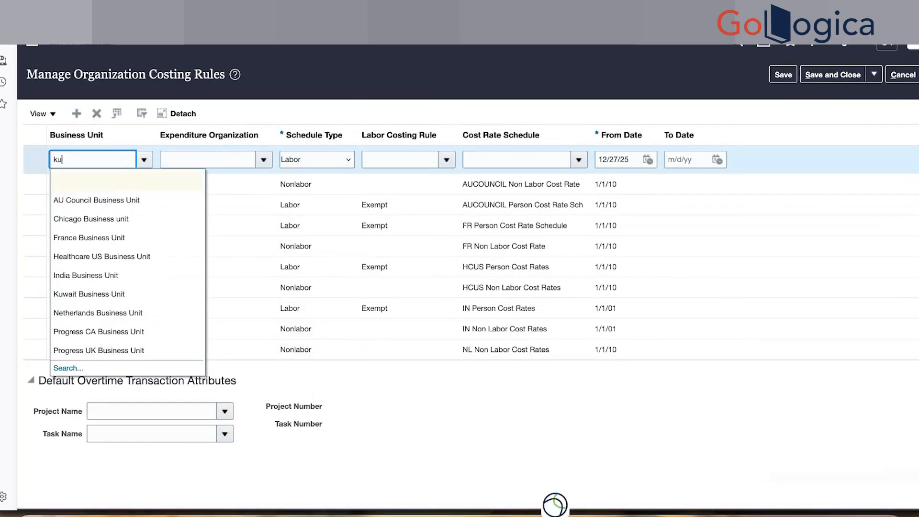
text(wait)
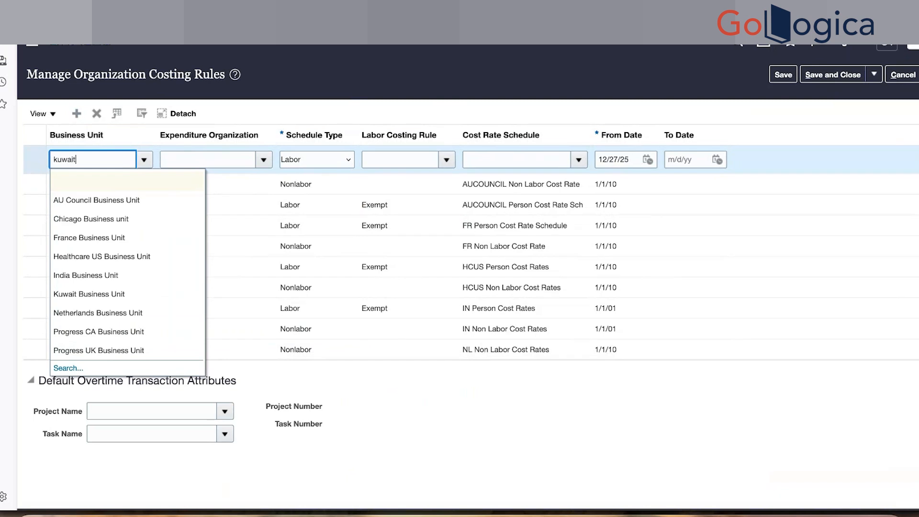
click(98, 179)
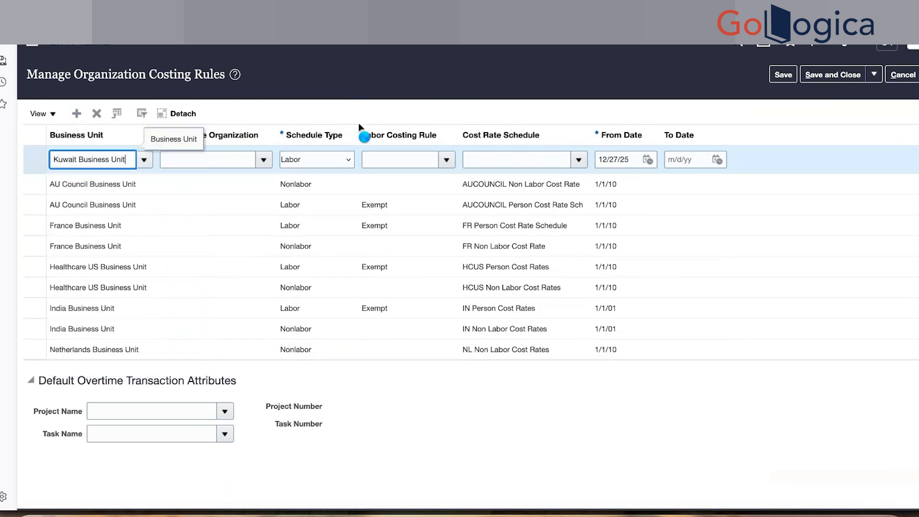
Step: Assign the Exempt labor costing rule and the KW Job Cost Rates schedule to the new Kuwait Business Unit labor rule
click(447, 156)
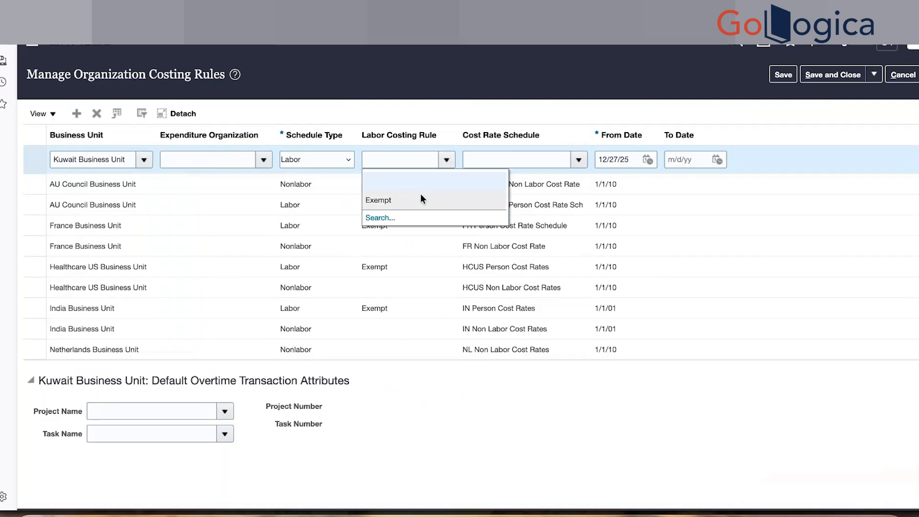
click(421, 198)
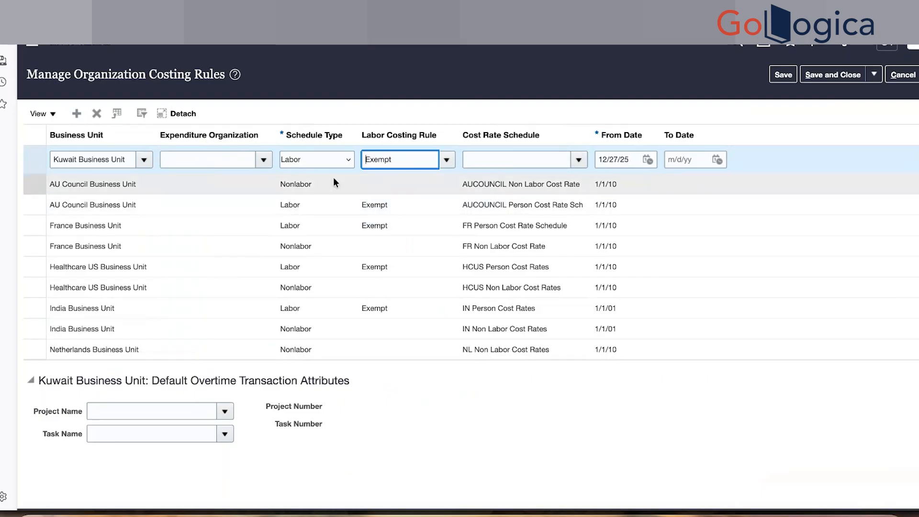
click(583, 159)
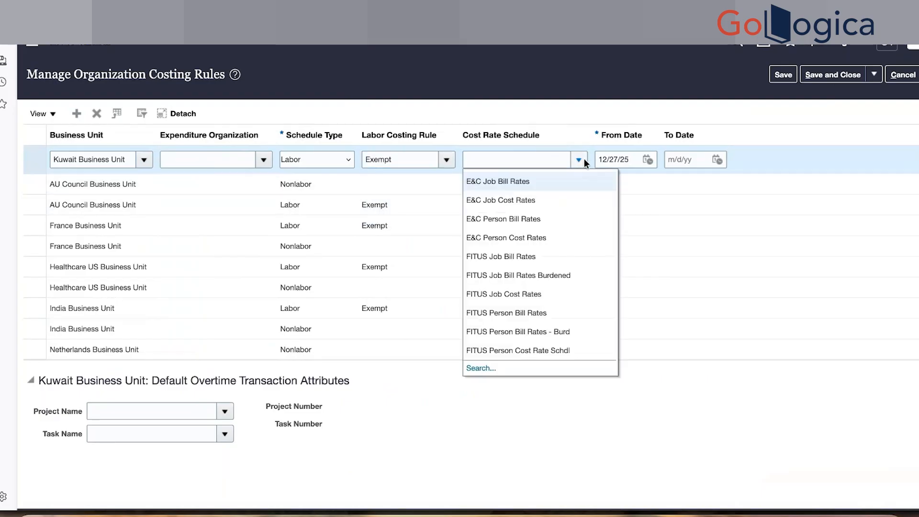
text(kw)
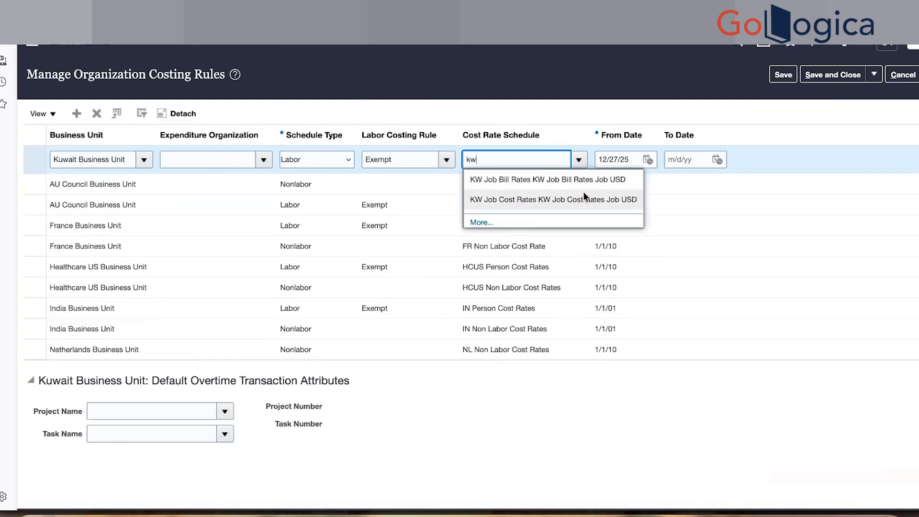
click(554, 199)
Step: Set the start date of the Kuwait Business Unit labor costing rule to 1/1/01
click(612, 153)
triple_click(612, 153)
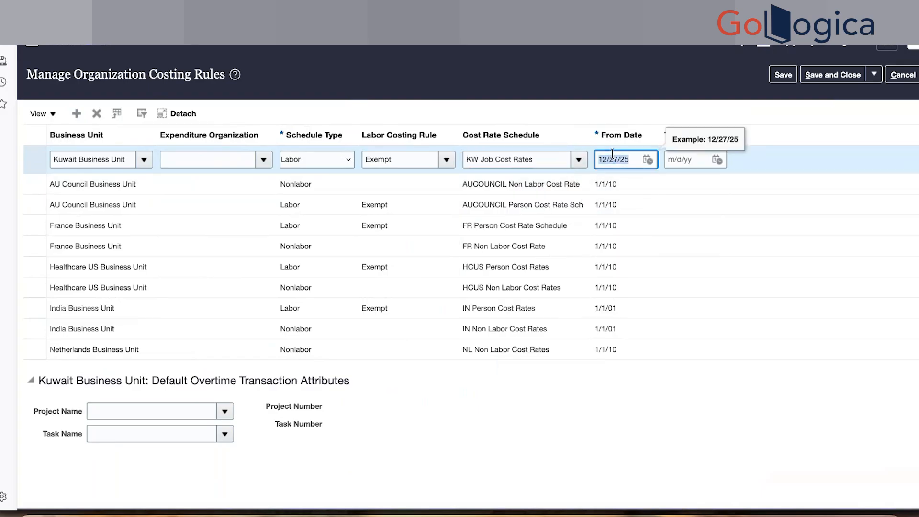
text(1/1/1)
click(633, 405)
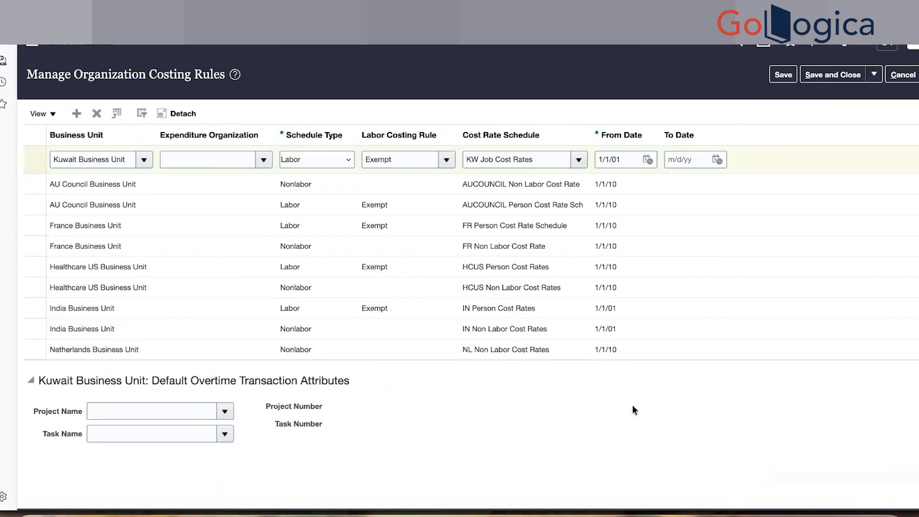
Step: Add another organization costing rule for Kuwait Business Unit with the Nonlabor schedule type
click(81, 117)
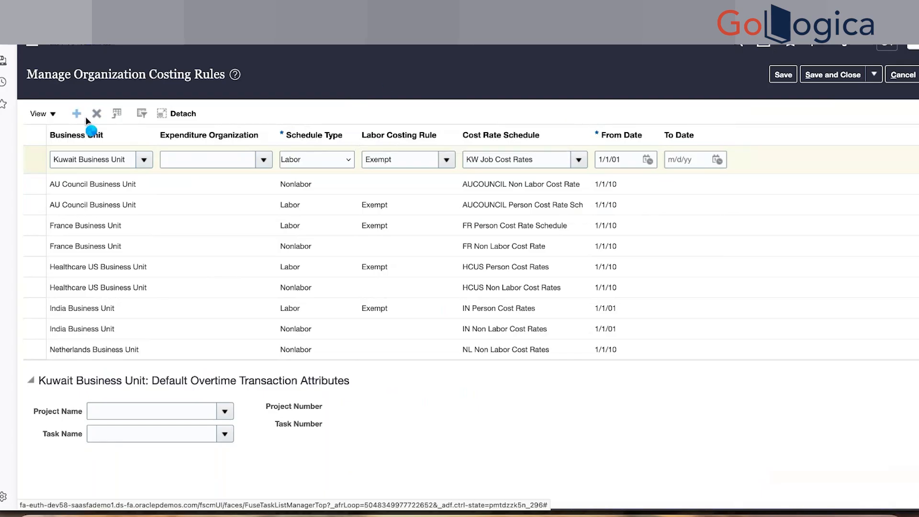
click(145, 161)
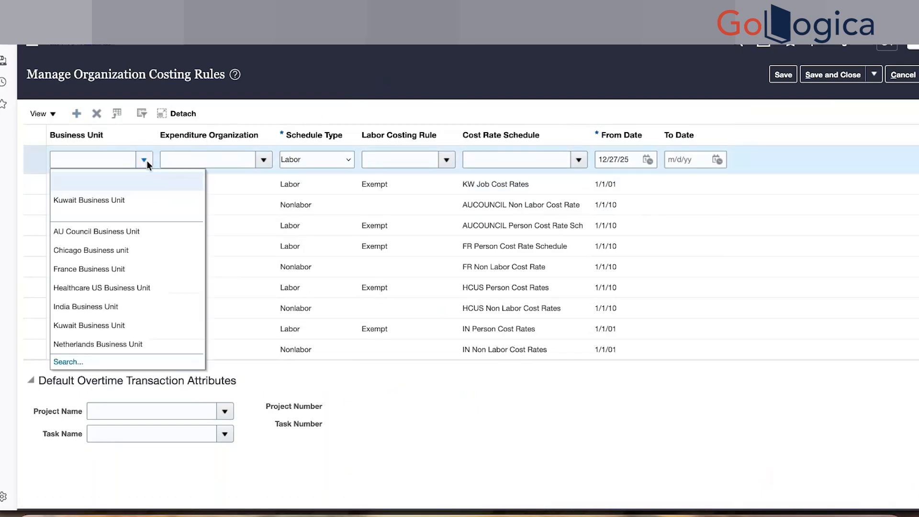
click(126, 195)
click(349, 159)
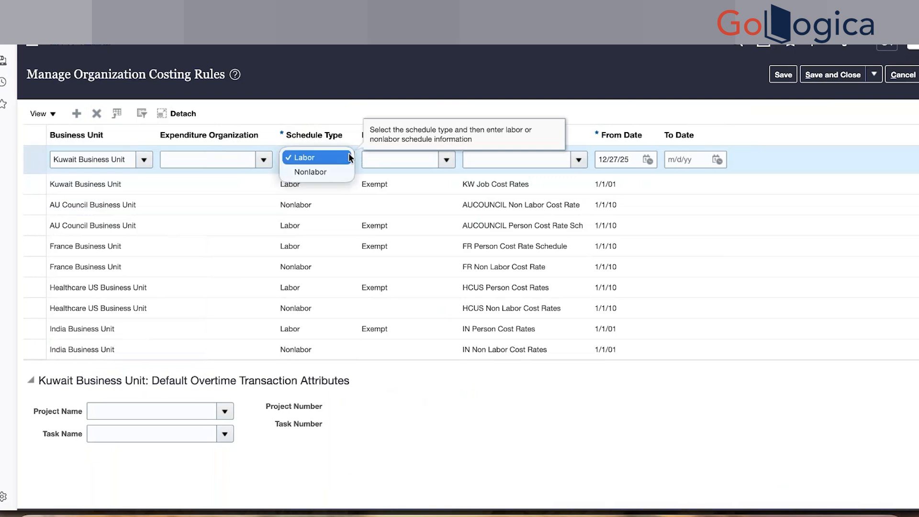
click(335, 172)
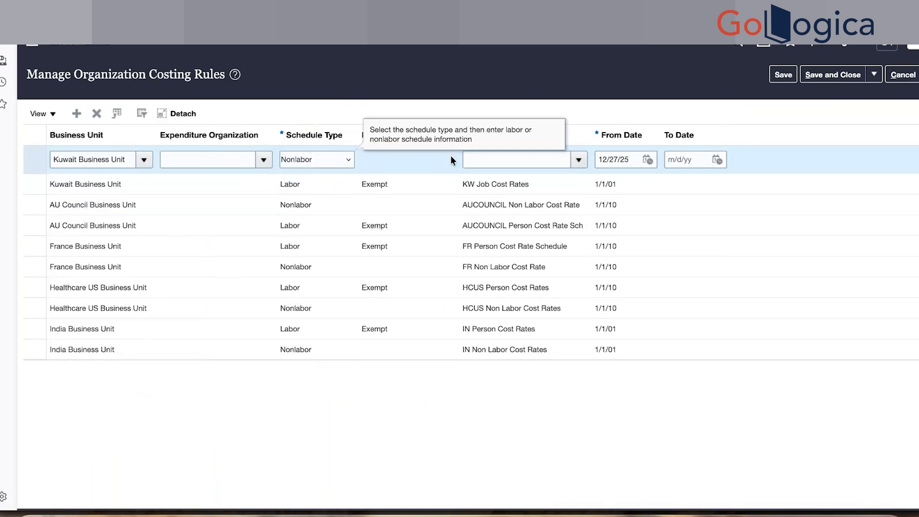
Step: Search the cost rate schedules for kw on the new Kuwait Business Unit Nonlabor rule
click(578, 161)
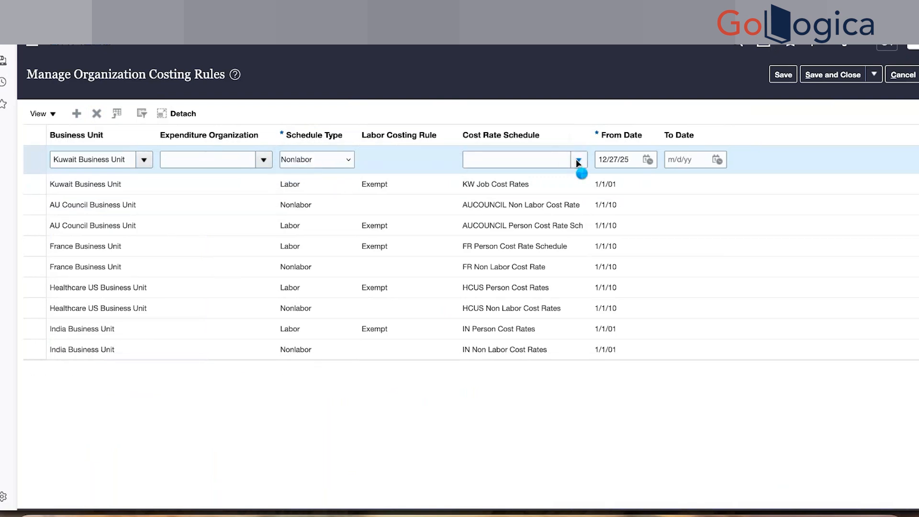
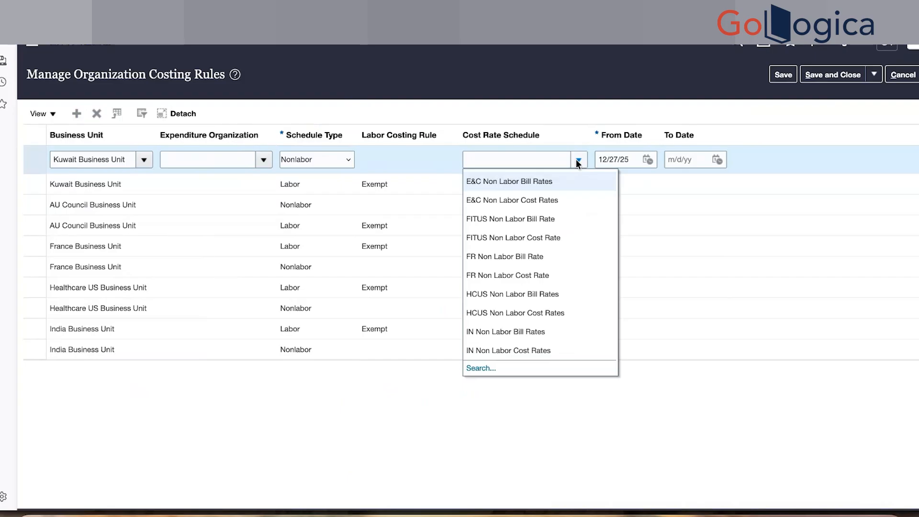
click(550, 160)
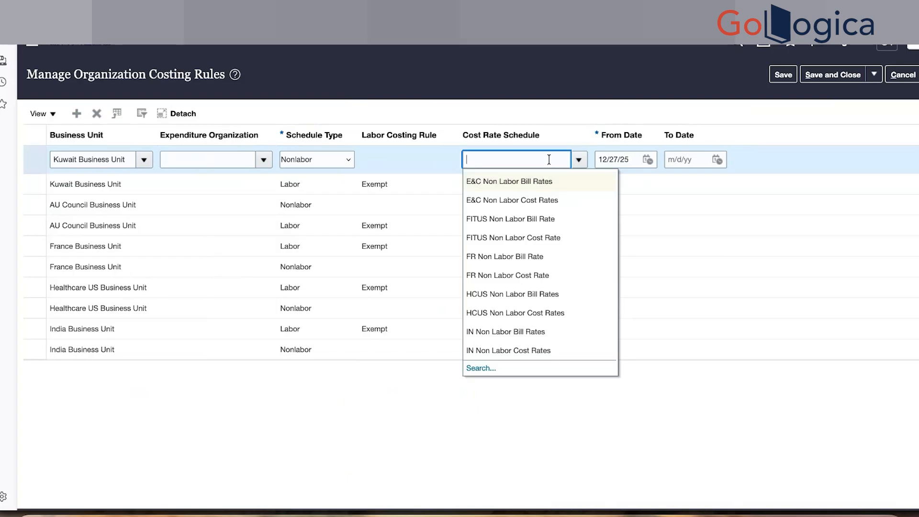
text(kw)
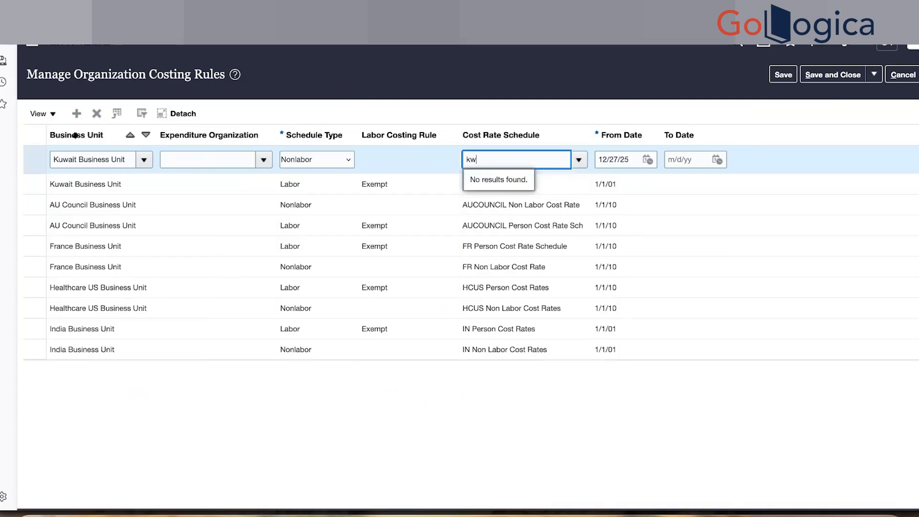
Step: Delete the new Kuwait Business Unit Nonlabor rule, then save and close the organization costing rules
click(97, 114)
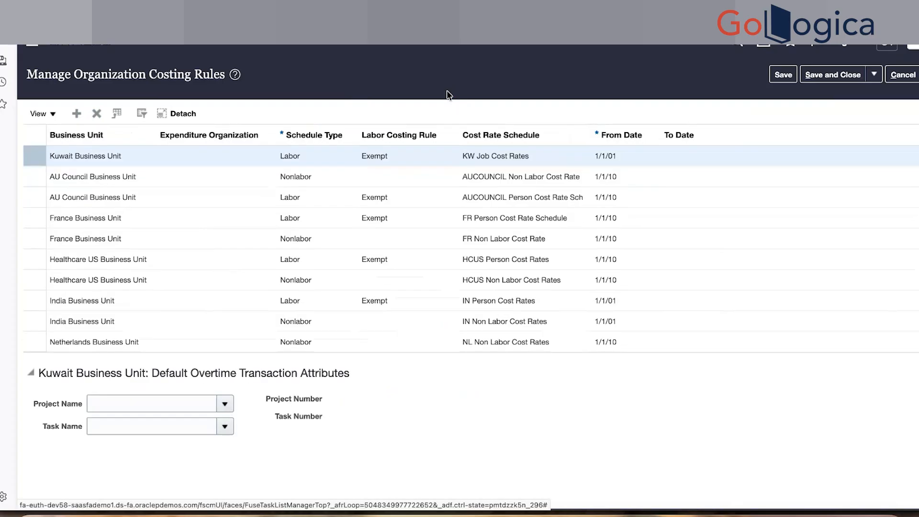
click(829, 76)
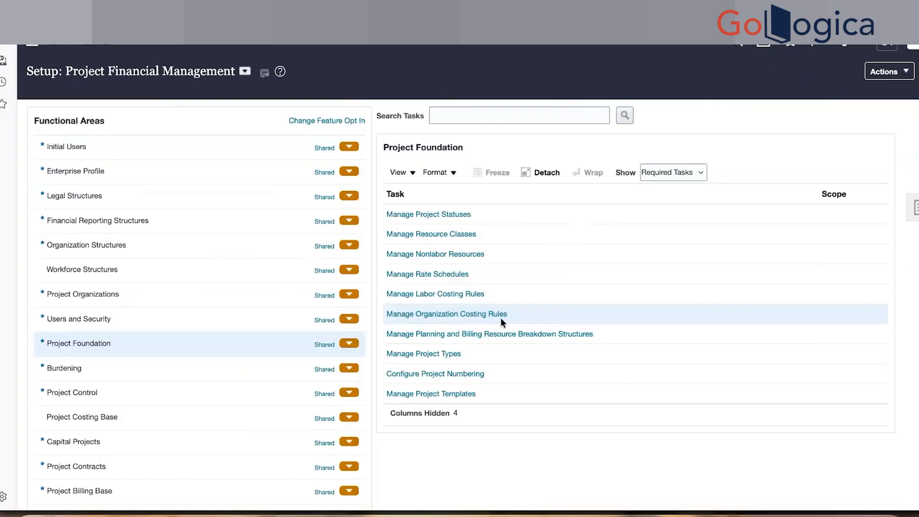
Step: Reopen the organization costing rules and filter them by business unit kw
click(538, 335)
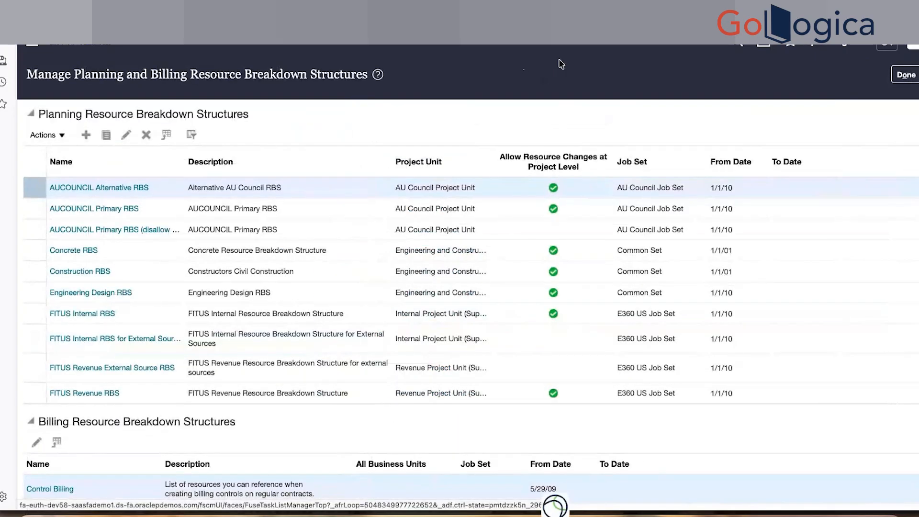
click(913, 76)
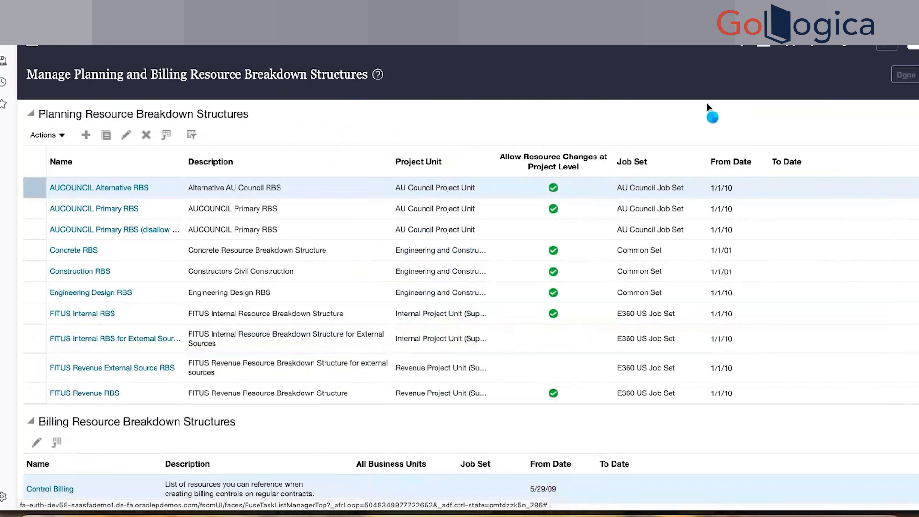
click(489, 316)
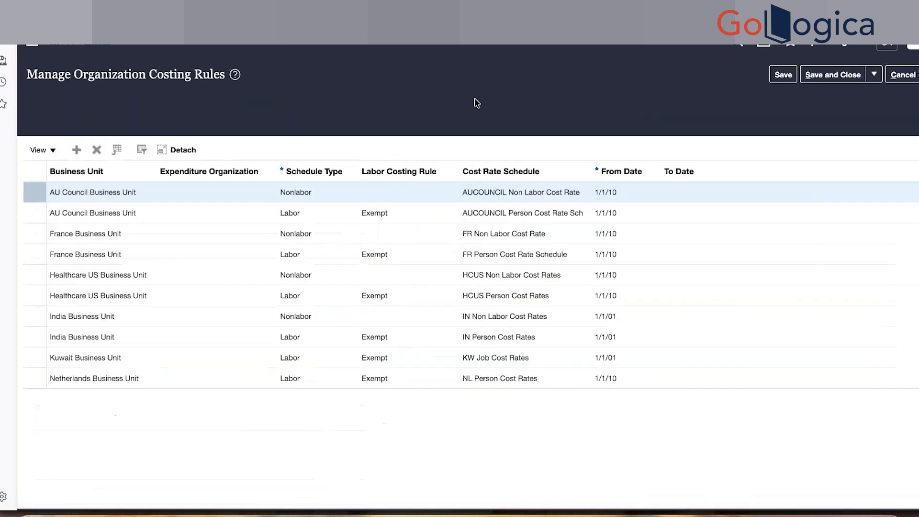
click(141, 114)
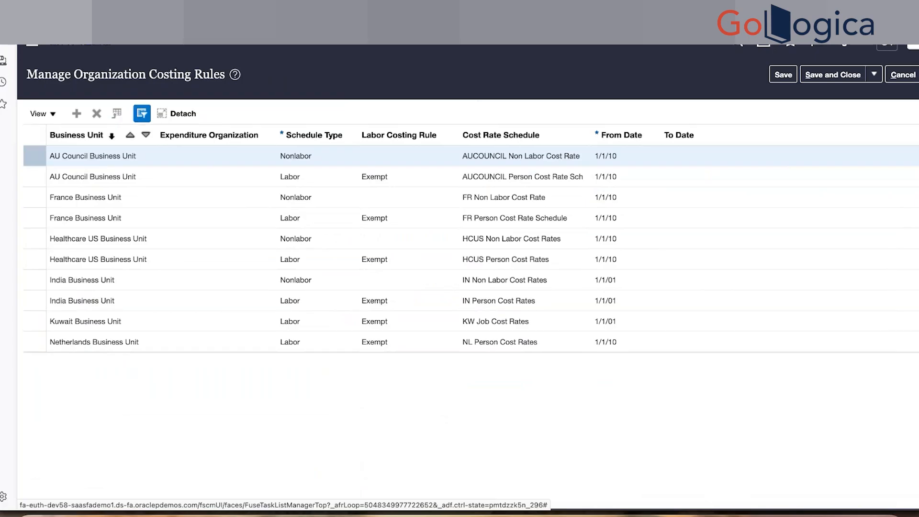
click(75, 142)
text(kw)
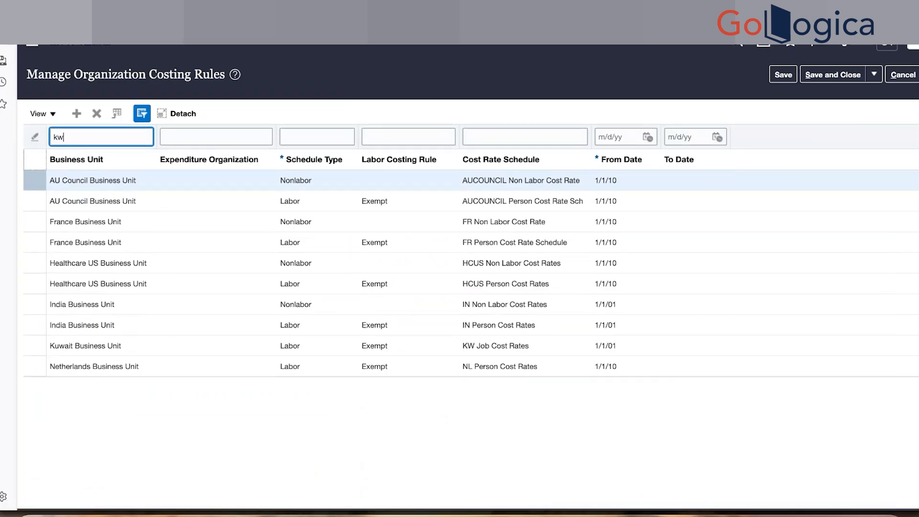
key(Return)
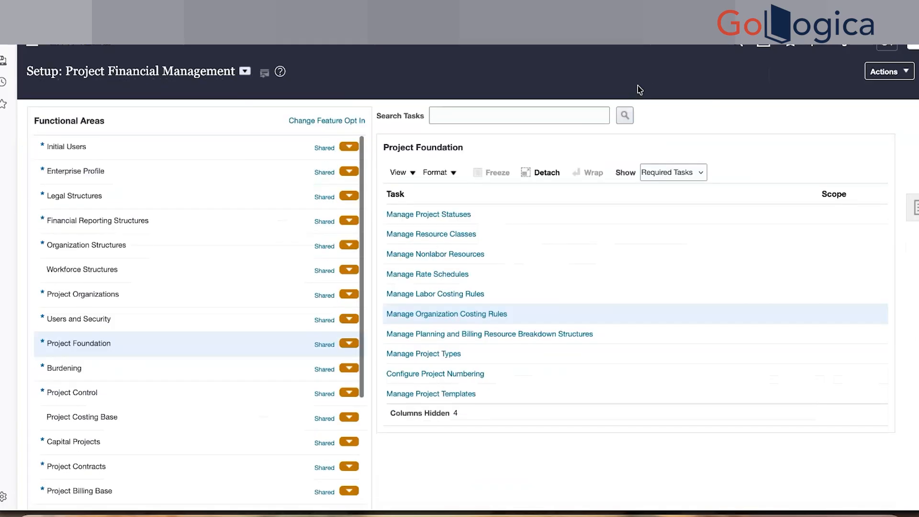
Step: Open the Manage Planning and Billing Resource Breakdown Structures task in Project Foundation
click(484, 333)
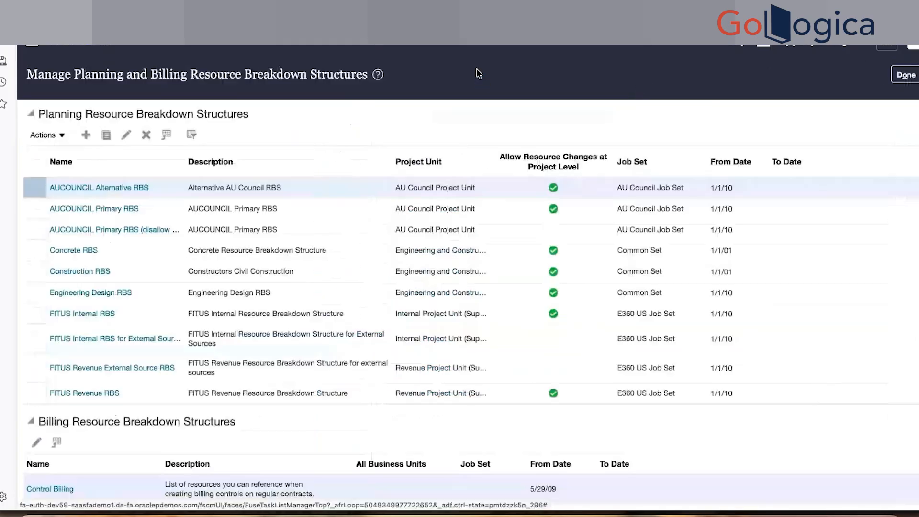
click(86, 135)
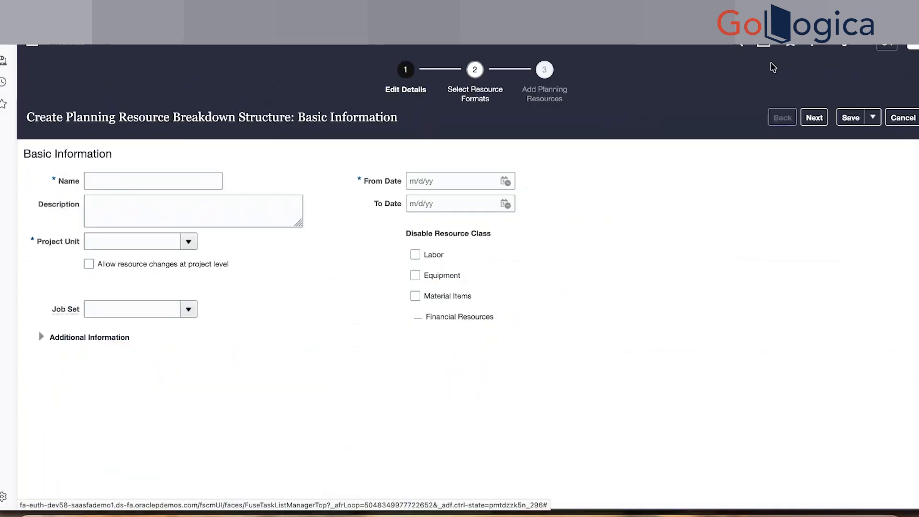
click(912, 118)
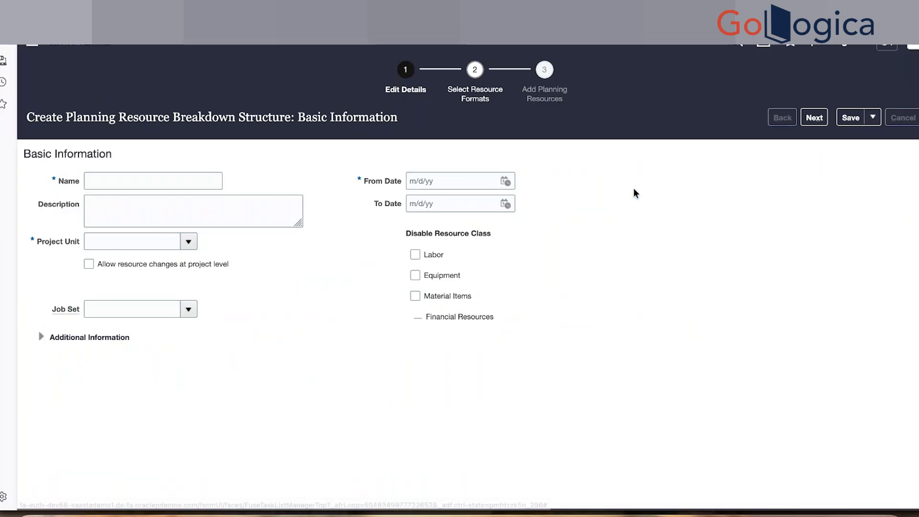
click(106, 140)
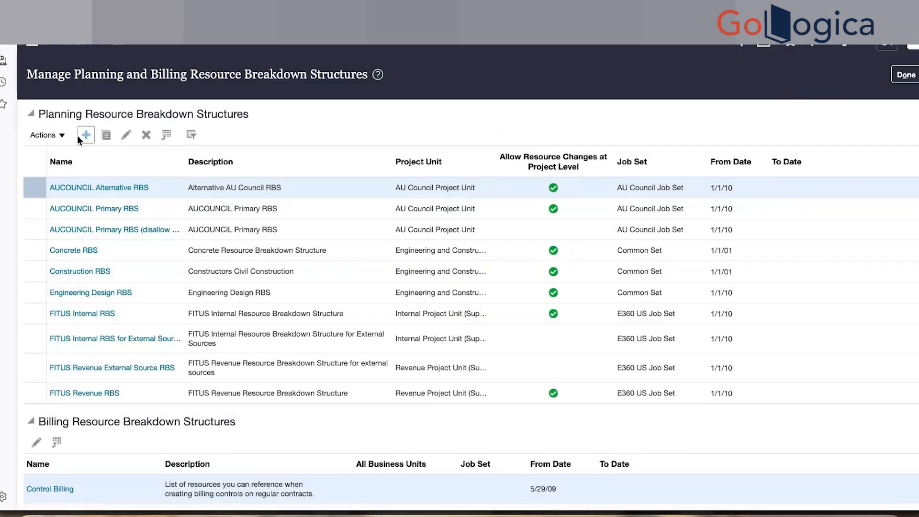
Step: Create a planning resource breakdown structure named KW PRBS with a from date of 1/1/01
click(78, 137)
click(205, 180)
text(KW)
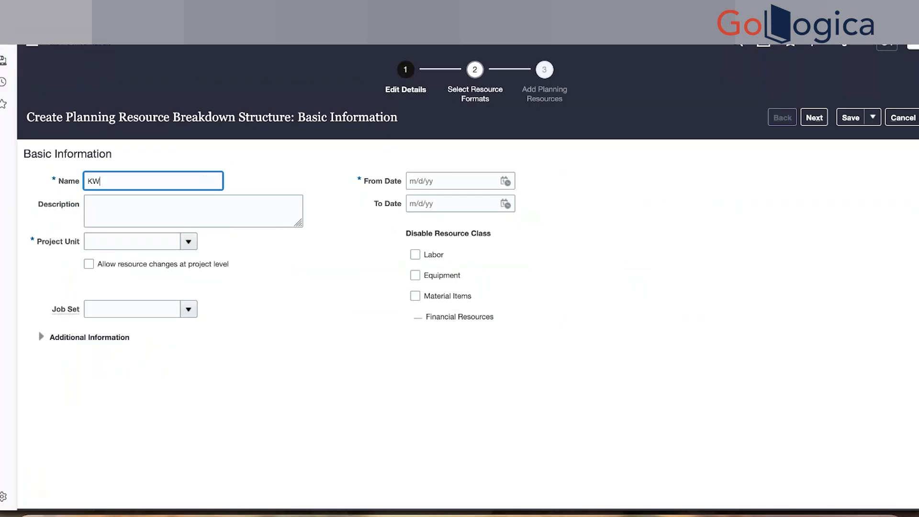
text( PRBS)
click(467, 180)
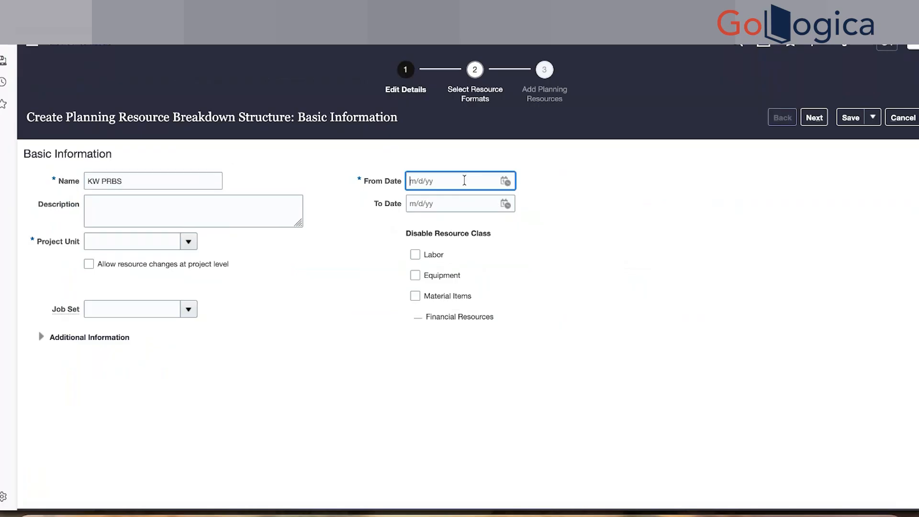
text(1/1/)
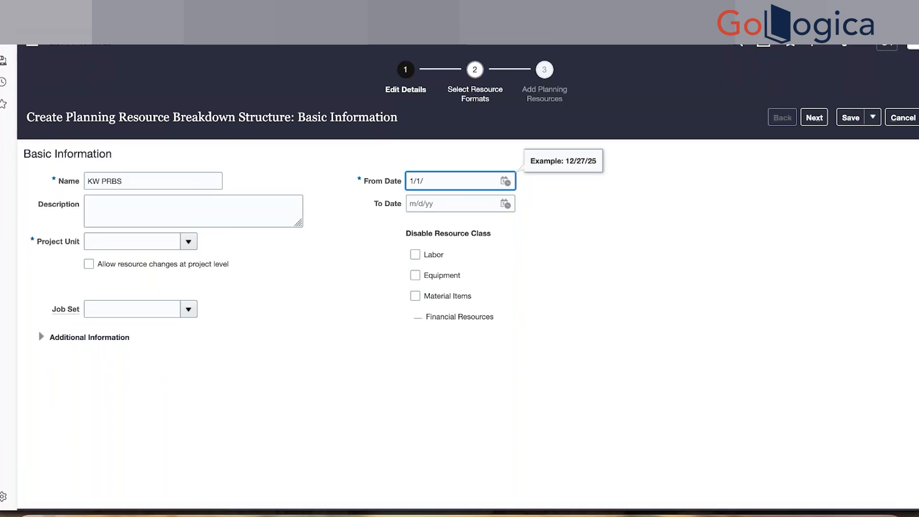
text(01)
key(Tab)
Step: Assign Kuwait Project Unit as the project unit of the KW PRBS structure
click(186, 243)
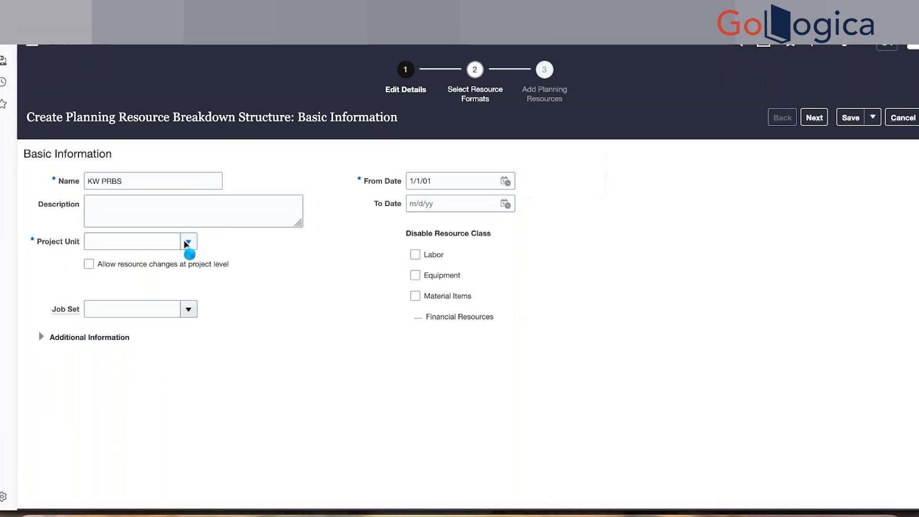
click(148, 240)
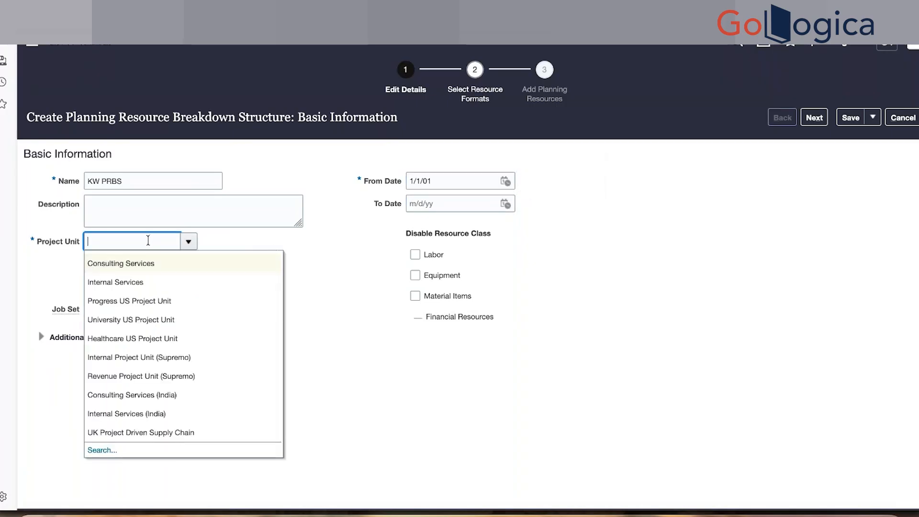
text(Kuwai)
click(151, 259)
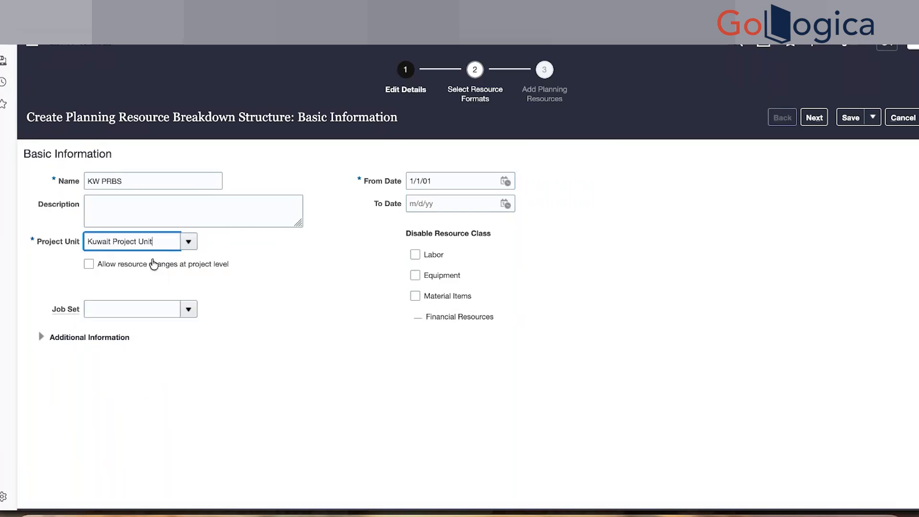
Step: Set the job set of KW PRBS to Common Set and continue to the resource format selection
click(189, 302)
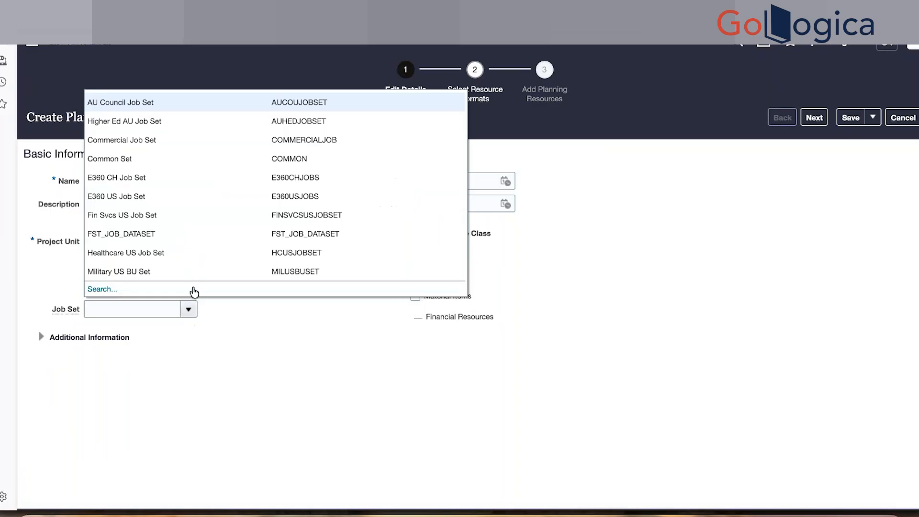
click(148, 306)
text(comm)
key(Tab)
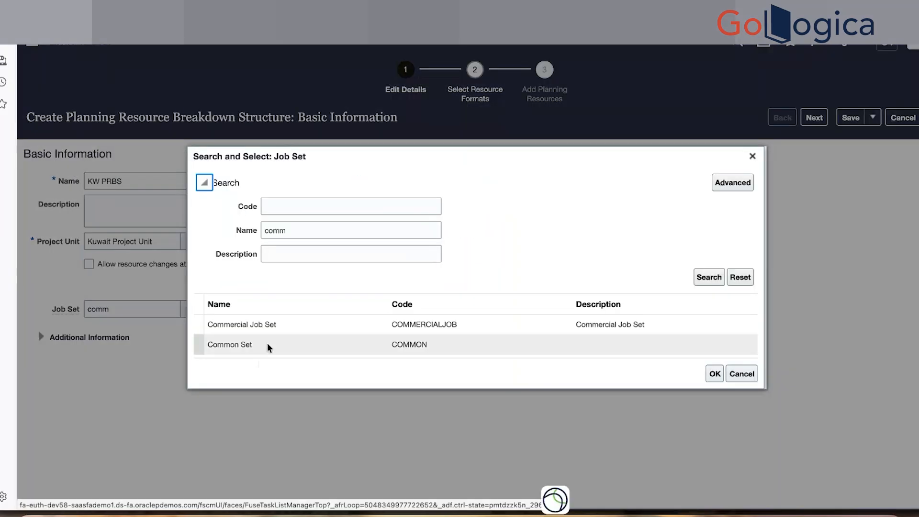
click(267, 343)
double_click(280, 339)
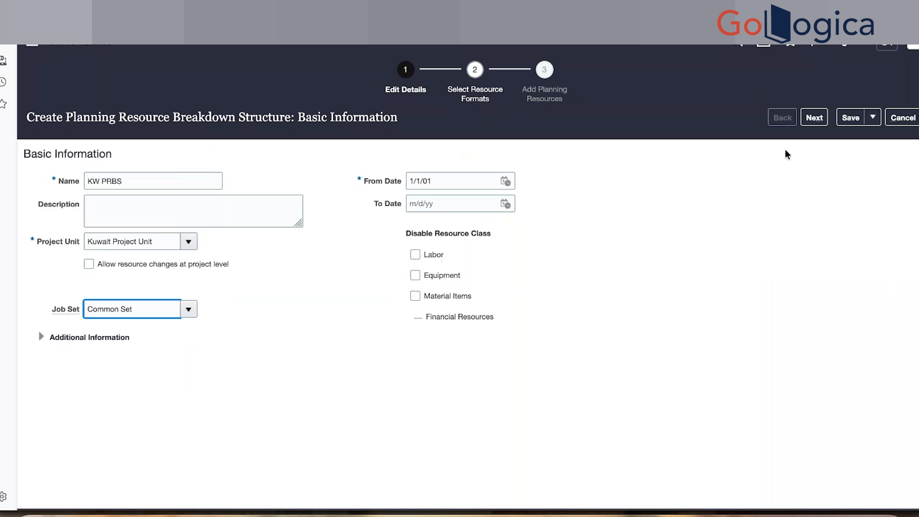
click(816, 121)
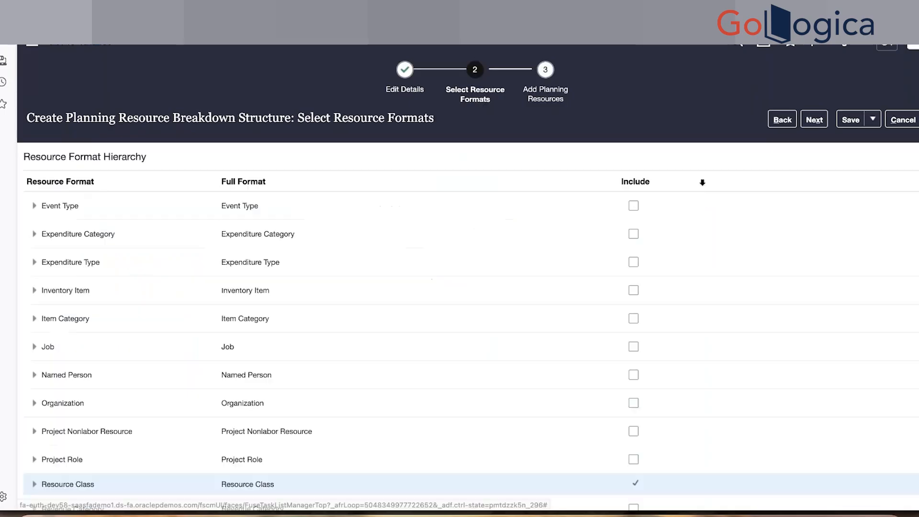
Step: Include the Expenditure Category, Expenditure Type and Job resource formats and continue to adding planning resources
scroll(728, 342, down, 1)
scroll(728, 342, down, 1)
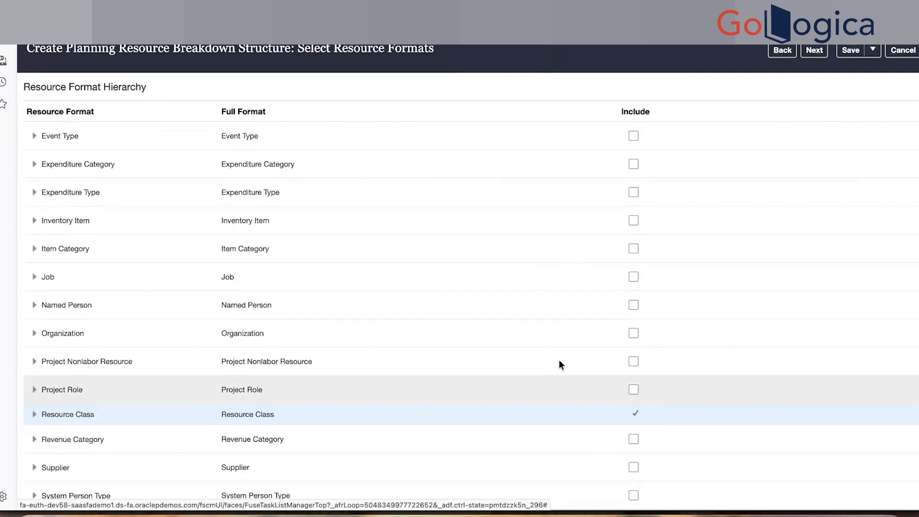
click(634, 165)
scroll(691, 176, up, 2)
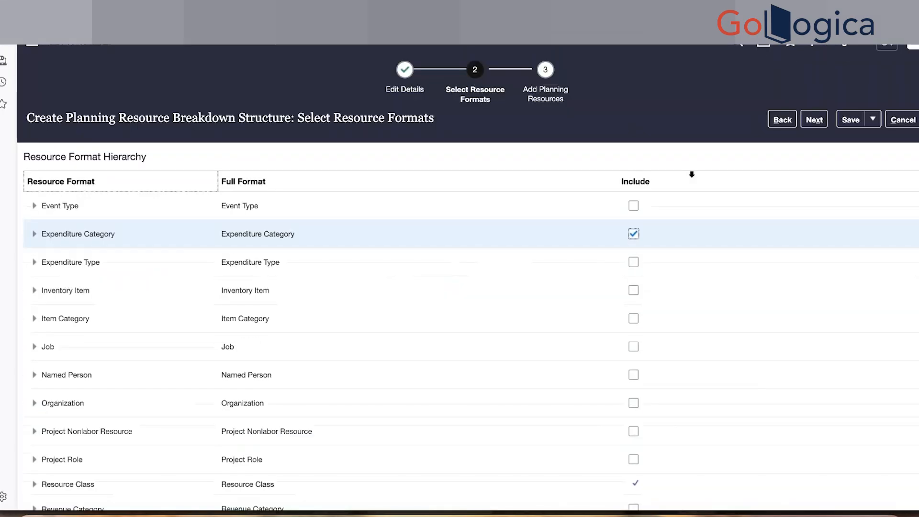
click(633, 262)
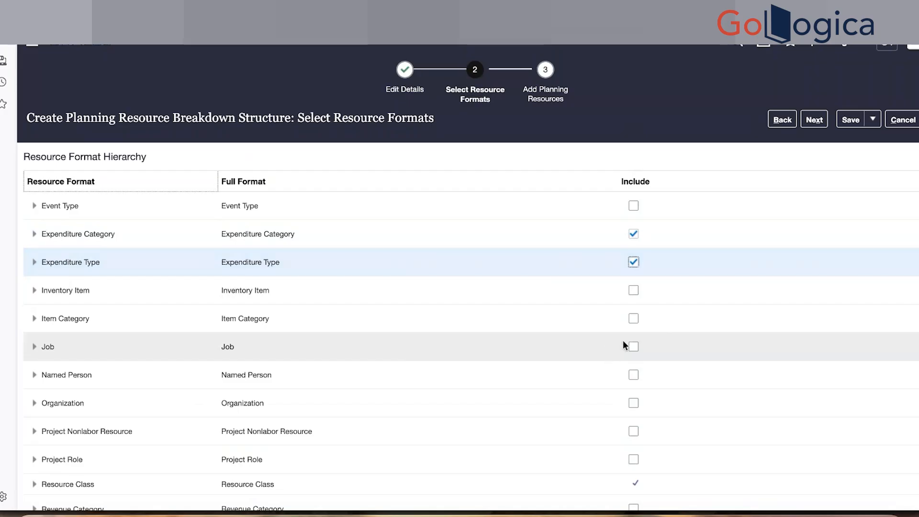
click(633, 347)
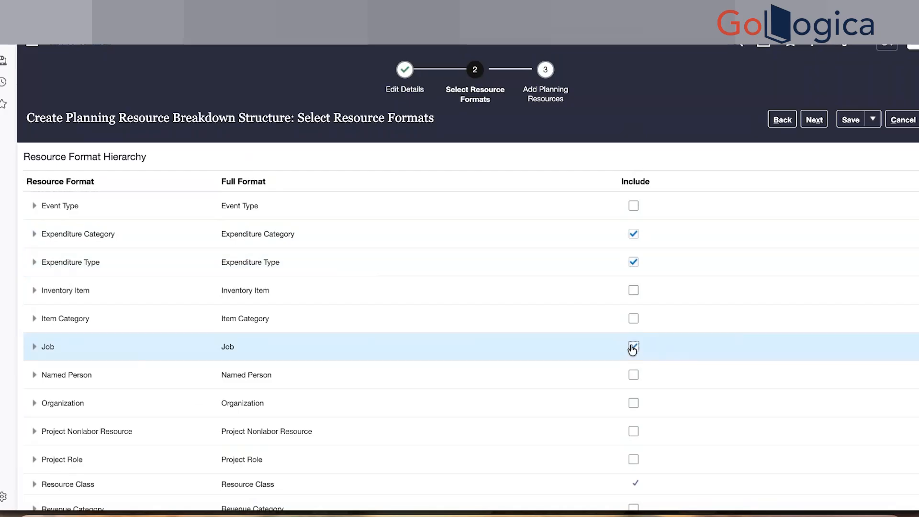
click(814, 122)
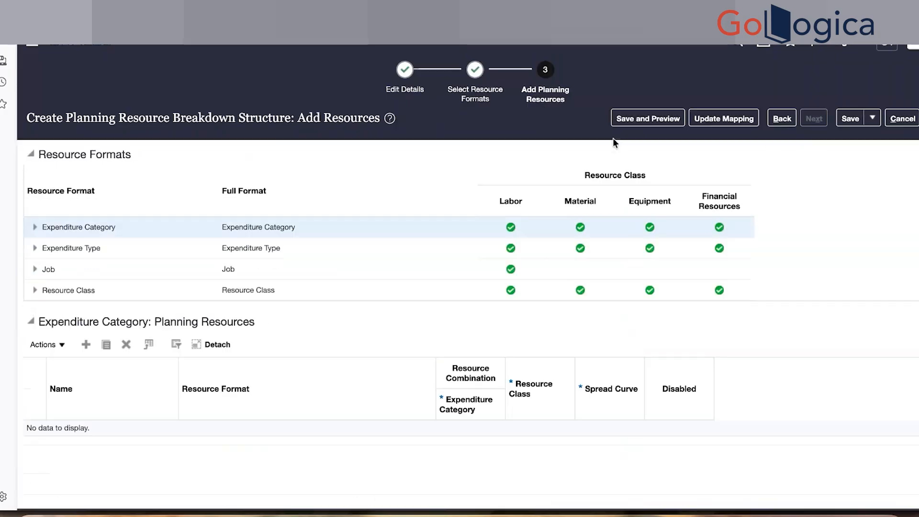
Step: Add an Expenditure Category planning resource with the Labor expenditure category and the Labor resource class
click(86, 344)
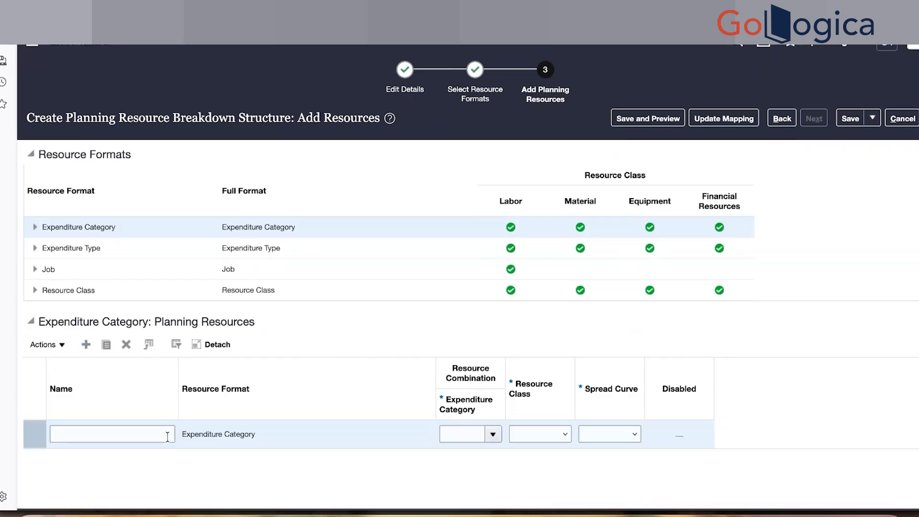
click(480, 434)
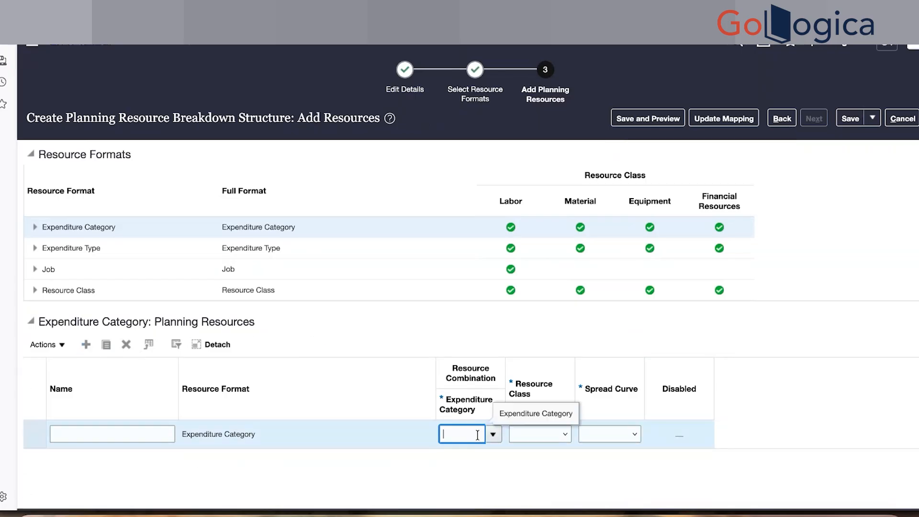
text(Lab)
key(Tab)
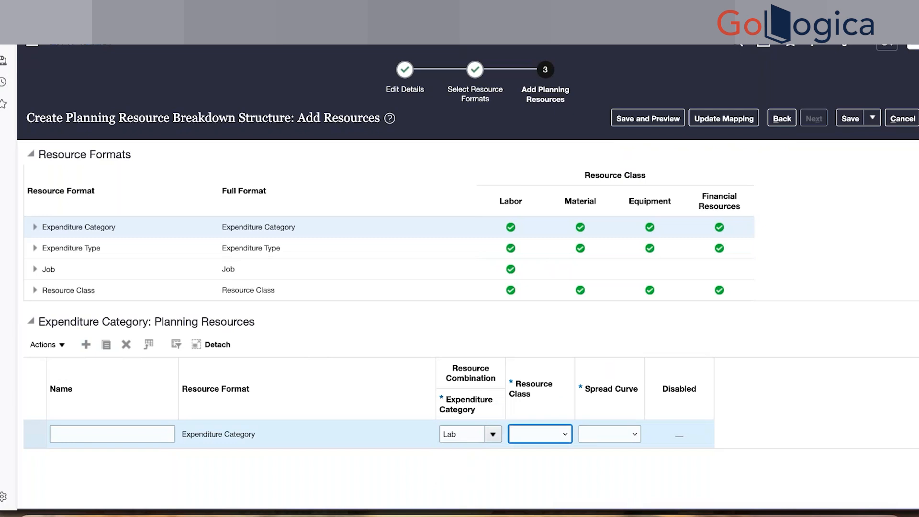
click(567, 433)
click(554, 447)
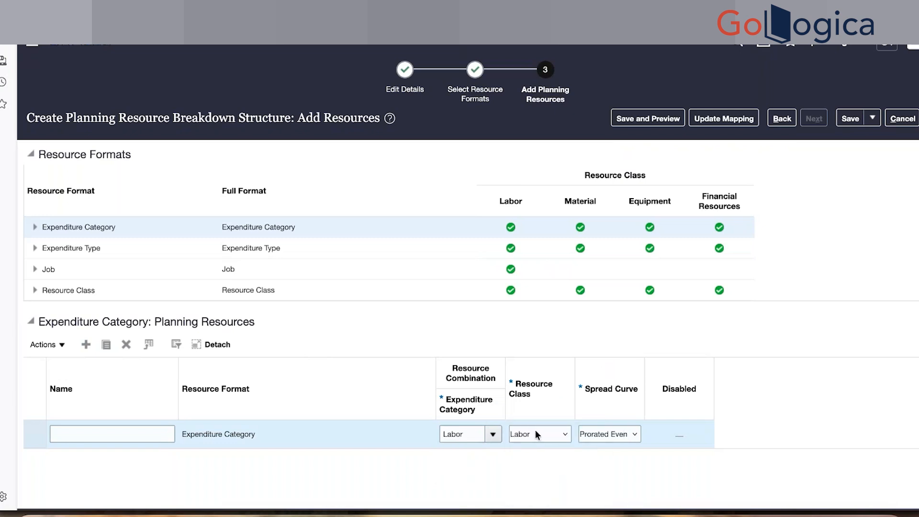
Step: Name the Labor expenditure category planning resource Labor and add another planning resource row
click(127, 438)
text(Labor)
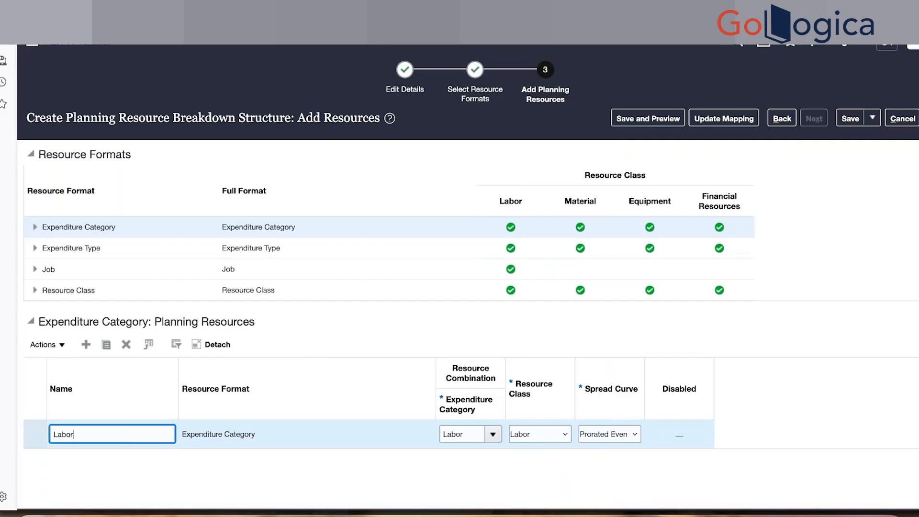
click(86, 344)
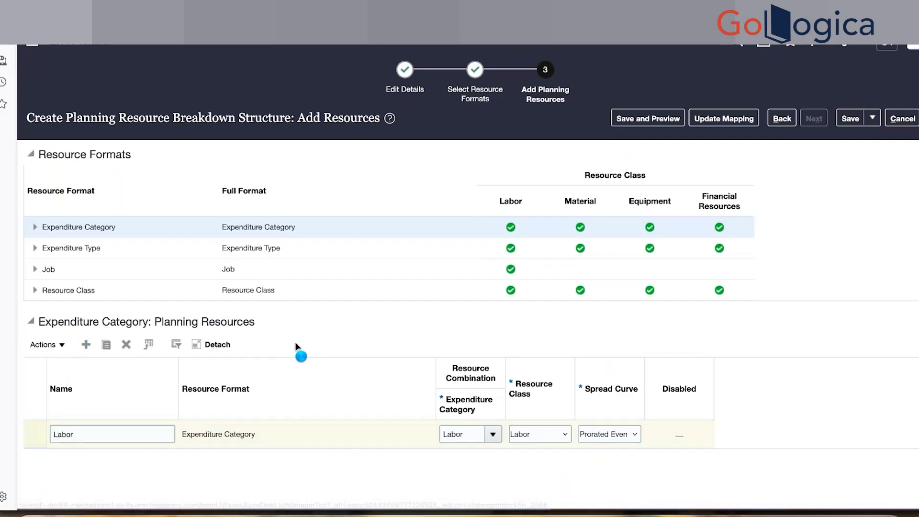
Step: Name the new planning resource Non Labor and set its expenditure category to Expenses
click(127, 436)
text(Non Labor)
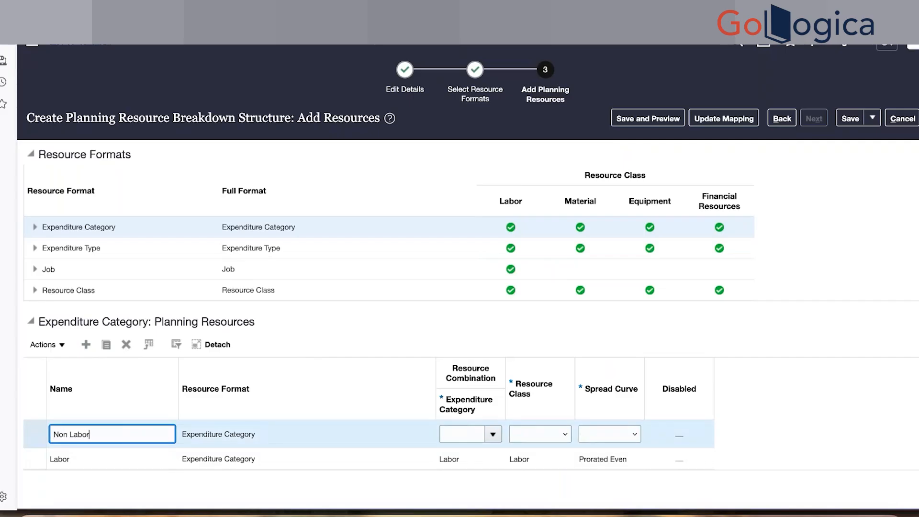
key(Tab)
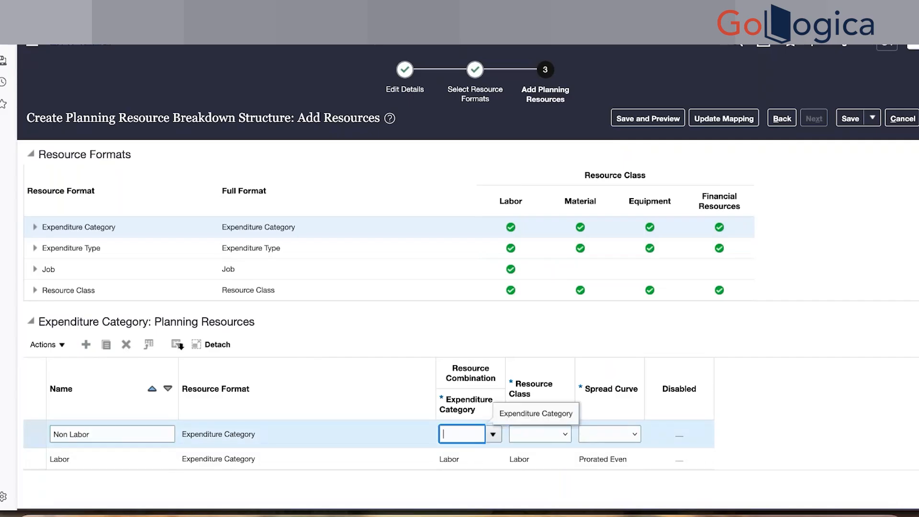
click(492, 434)
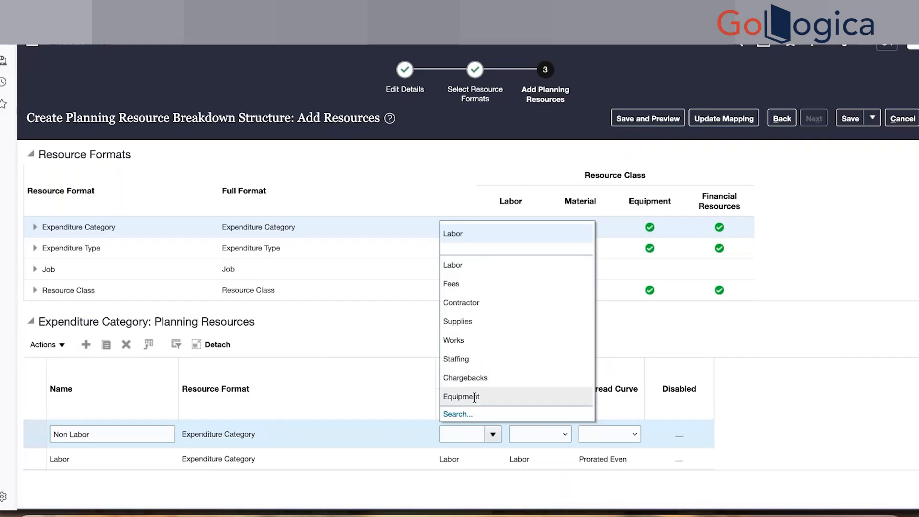
click(473, 436)
text(Expe)
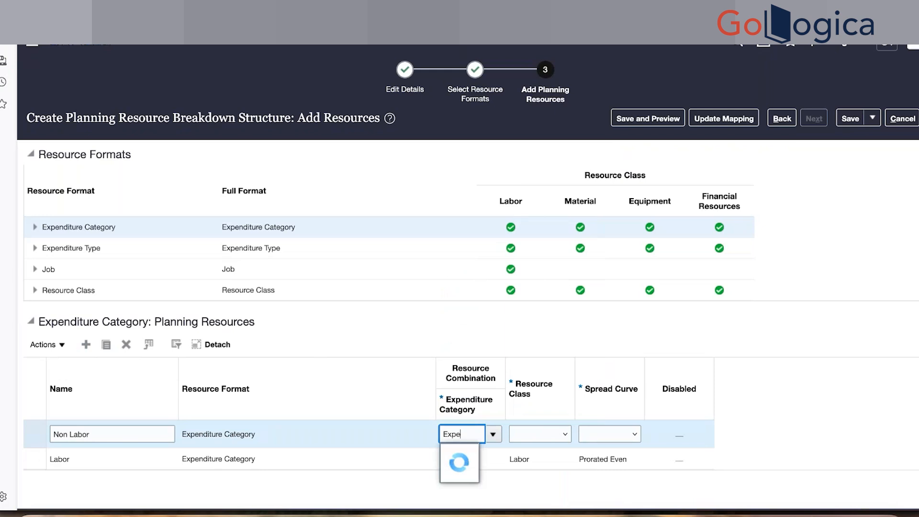
click(493, 433)
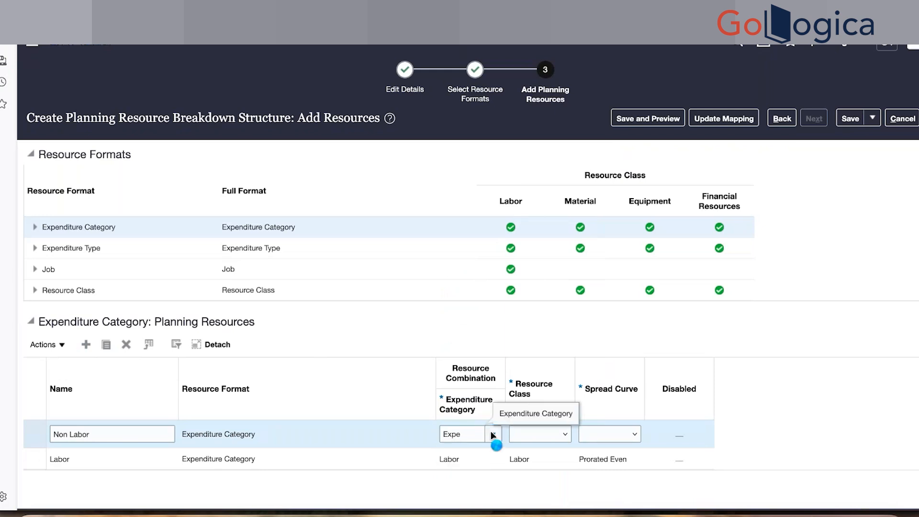
click(469, 414)
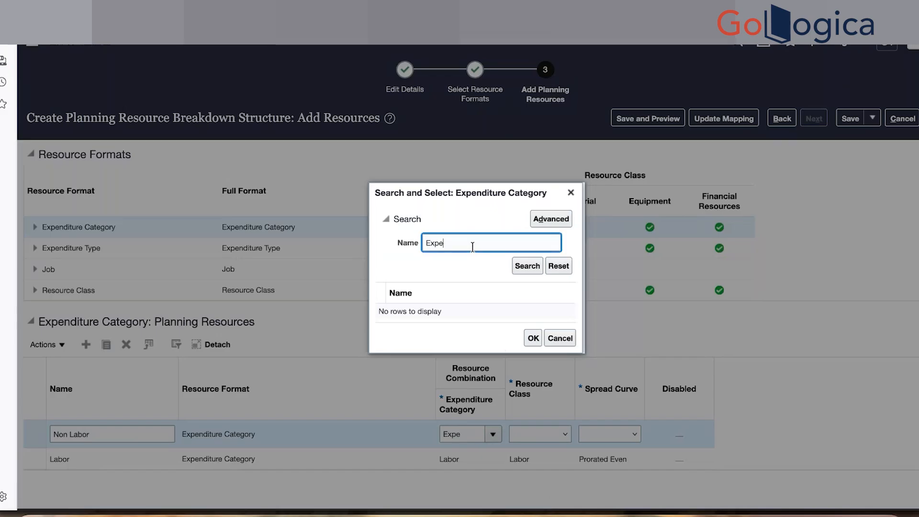
key(BackSpace)
click(526, 265)
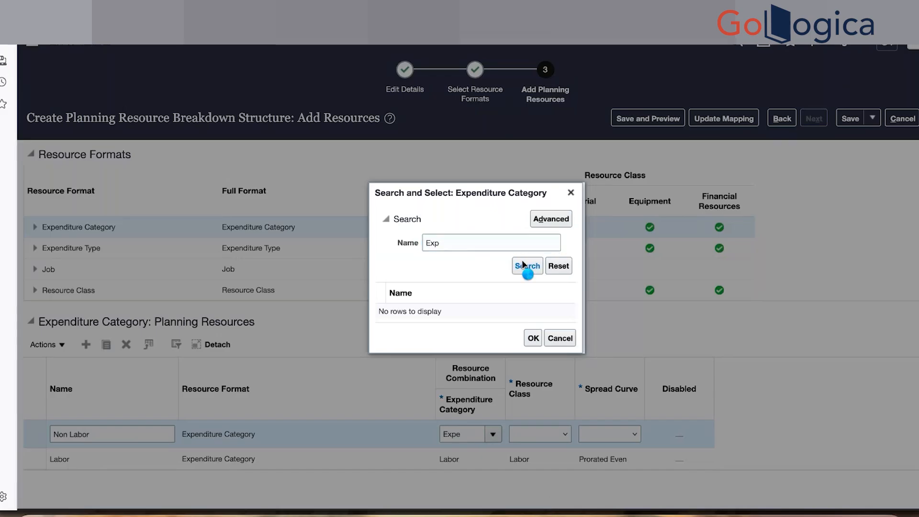
double_click(492, 311)
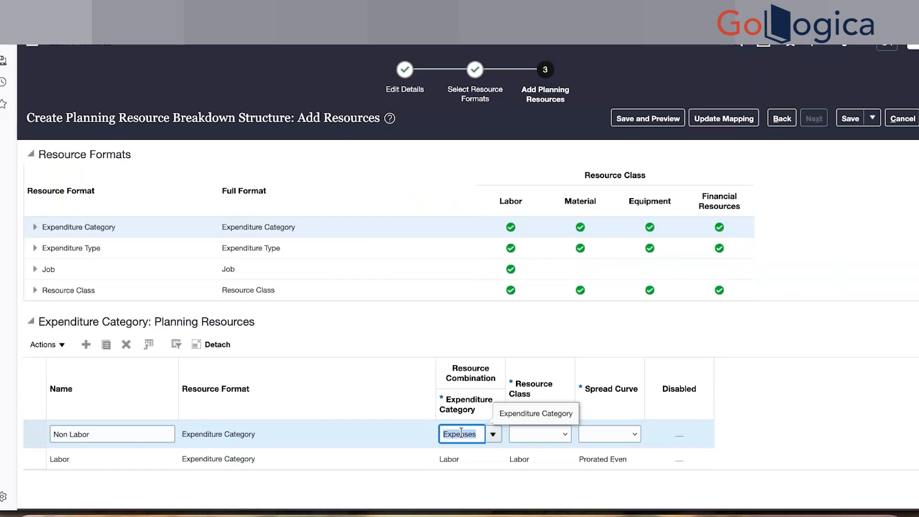
Step: Rename the Non Labor planning resource as Expenses
double_click(97, 434)
key(BackSpace)
key(BackSpace)
key(BackSpace)
key(BackSpace)
key(BackSpace)
text(Expenses)
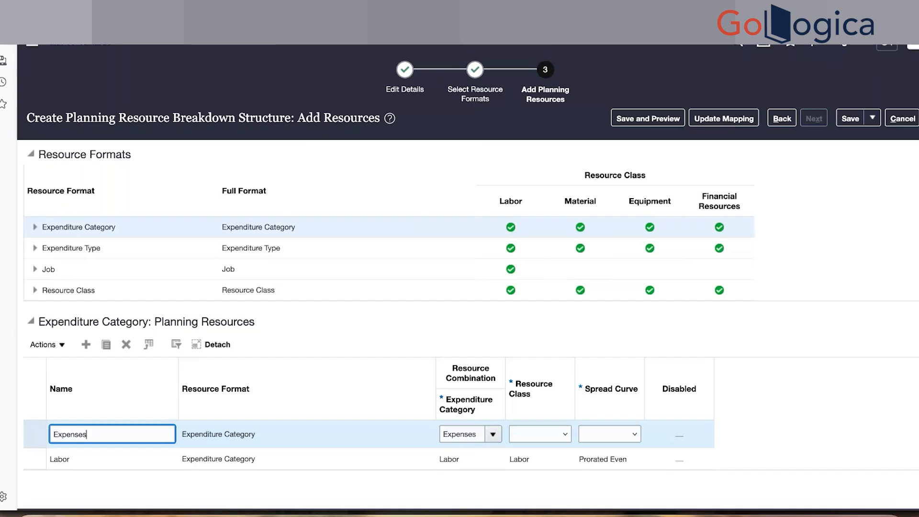
Step: Set the Expenses planning resource to the Financial Resources class with the Prorated Even spread curve
click(521, 434)
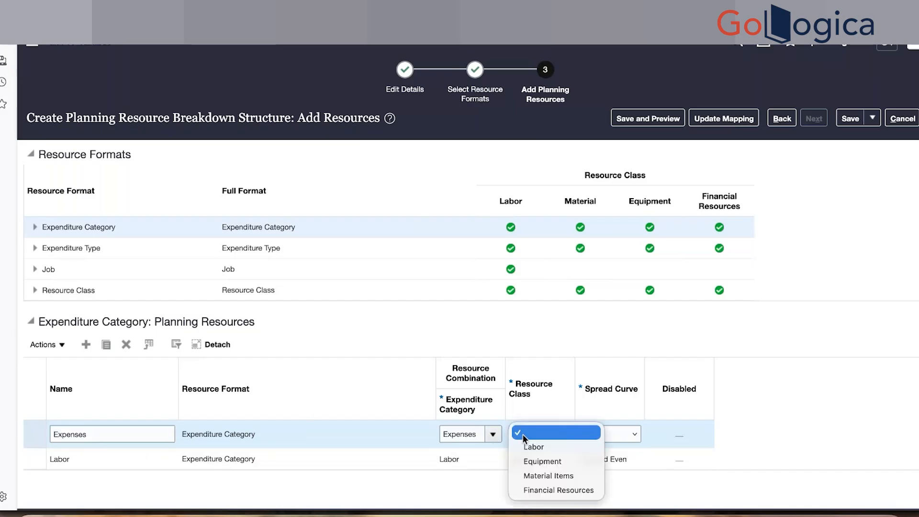
click(559, 490)
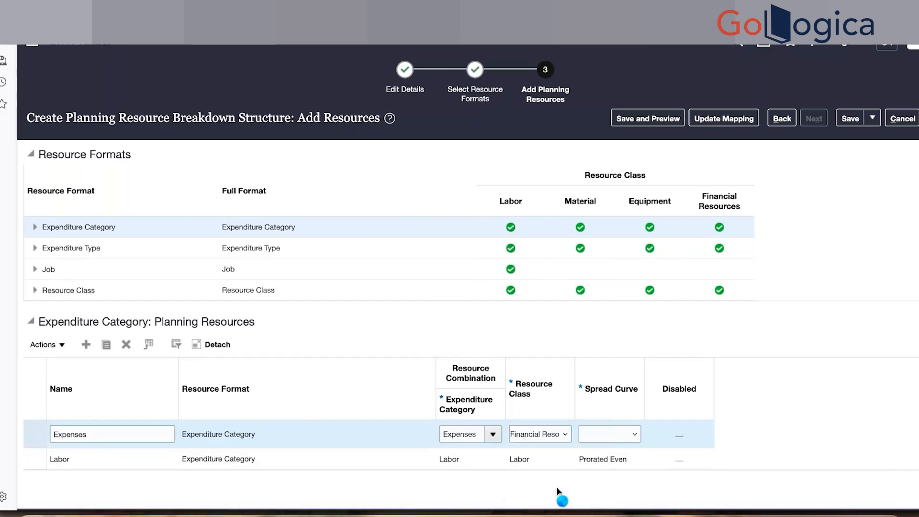
click(608, 434)
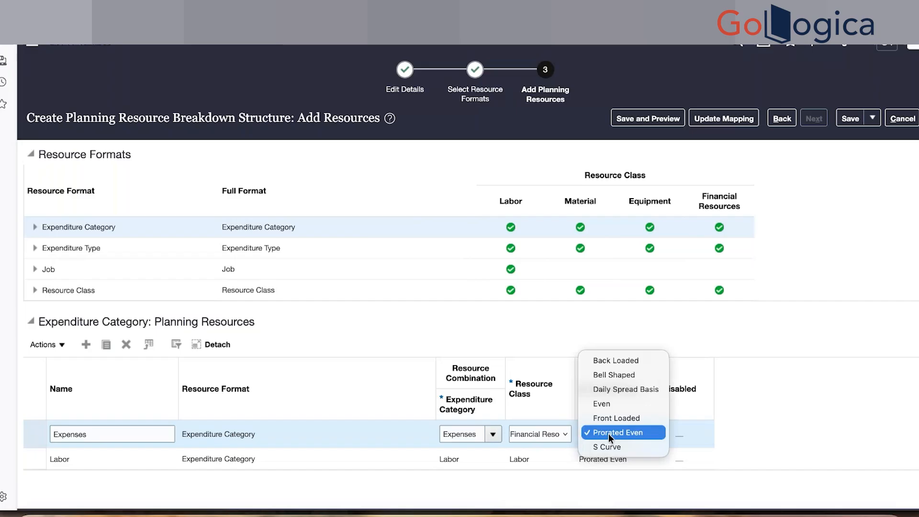
click(580, 314)
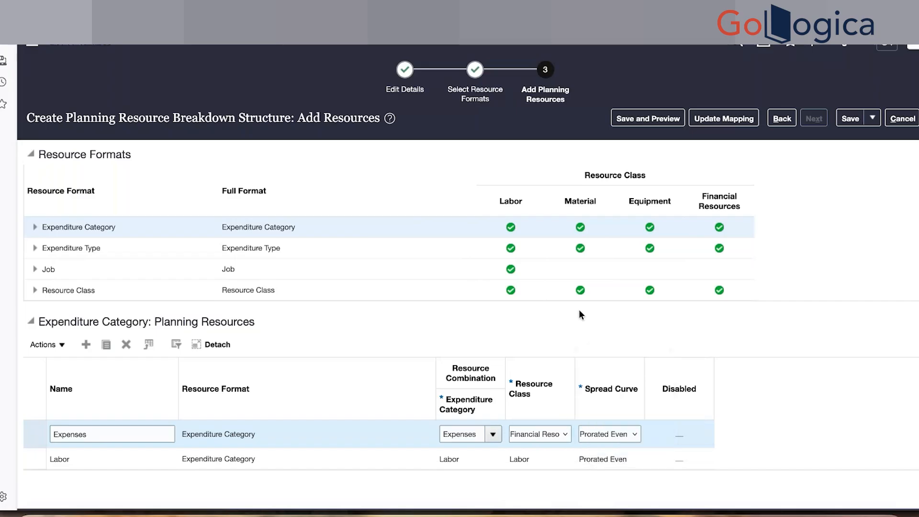
Step: Try to save the Labor and Expenses planning resources, both by changing the resource format and by saving directly
click(176, 292)
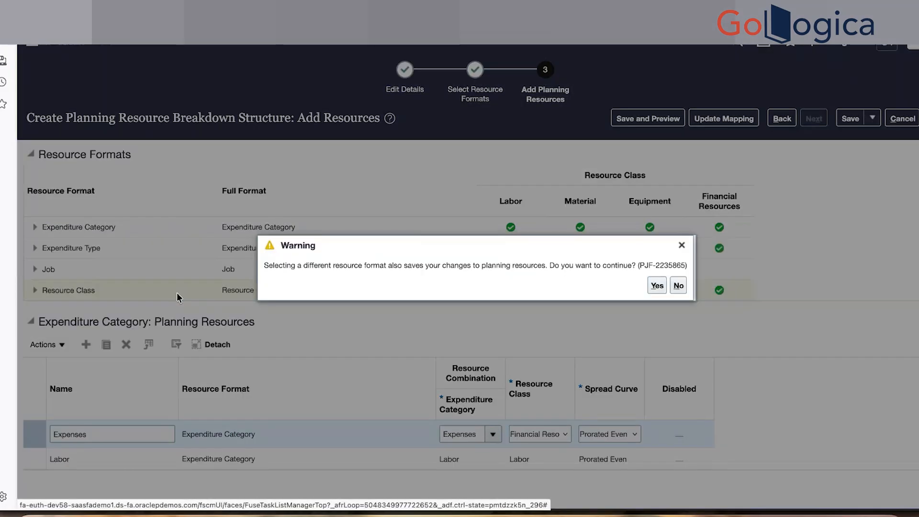
click(658, 286)
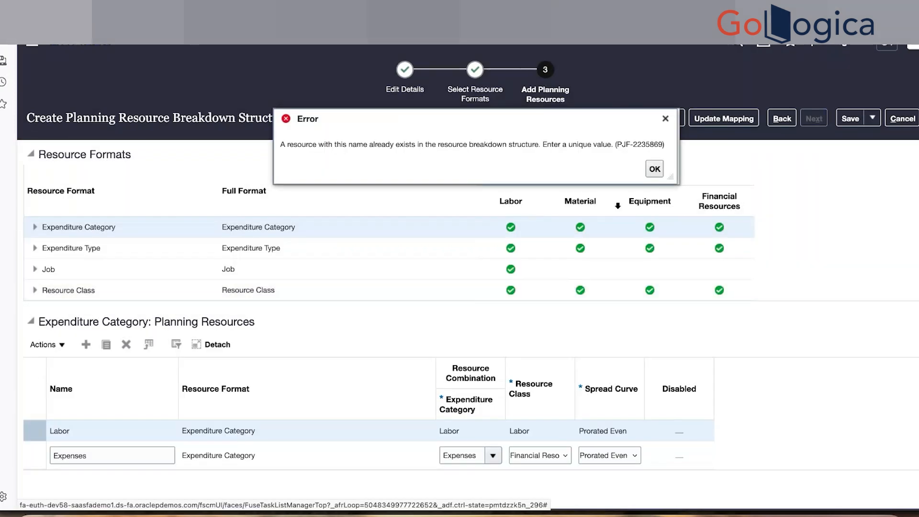
click(654, 173)
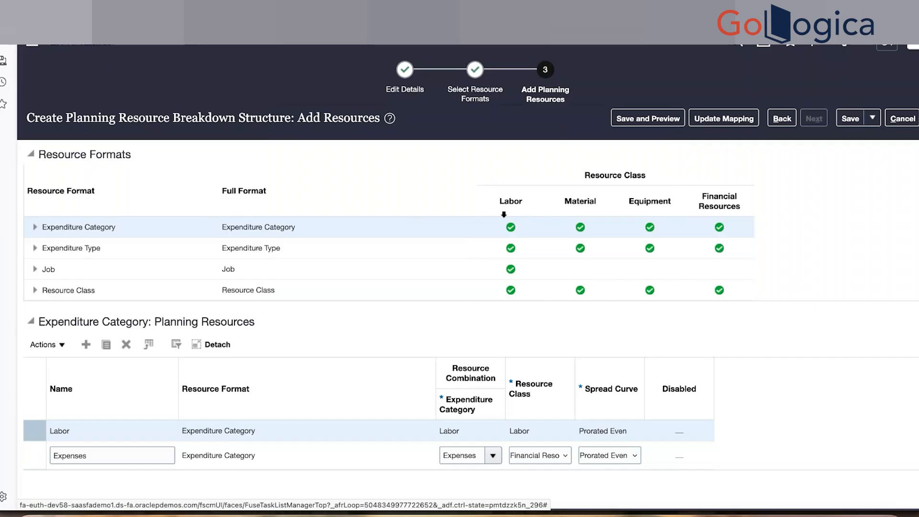
click(858, 123)
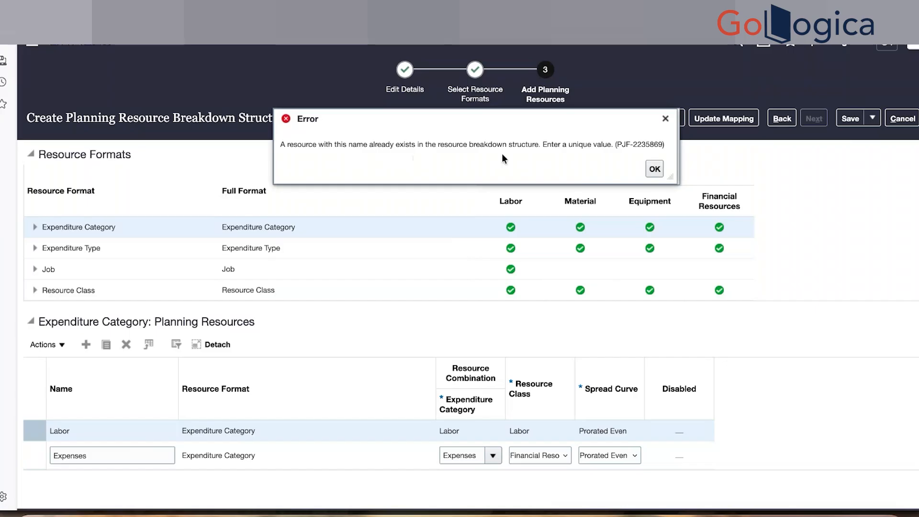
click(655, 170)
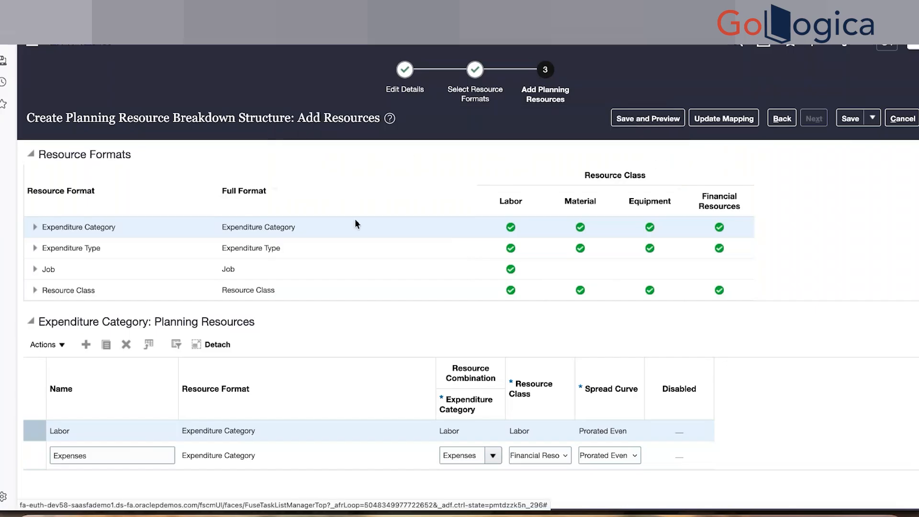
click(312, 247)
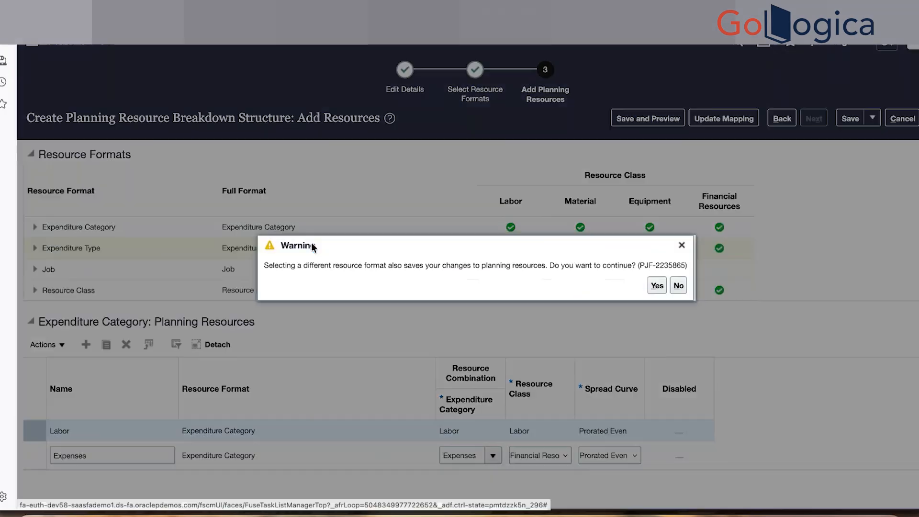
click(676, 286)
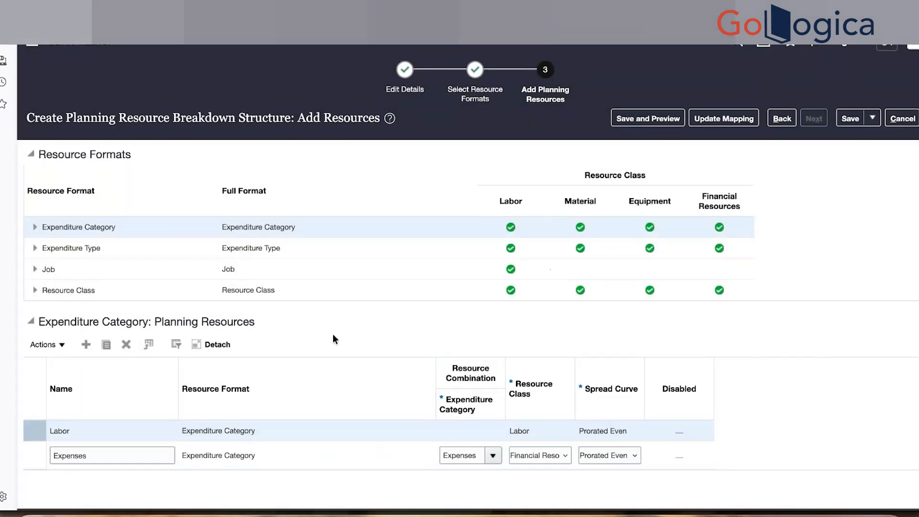
Step: Reselect Labor as the expenditure category of the Labor planning resource and try to save the structure
click(292, 450)
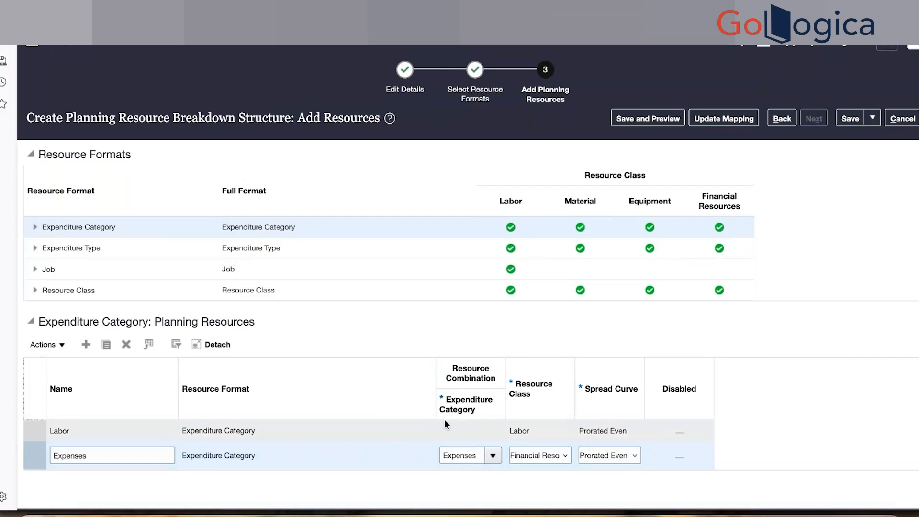
click(458, 428)
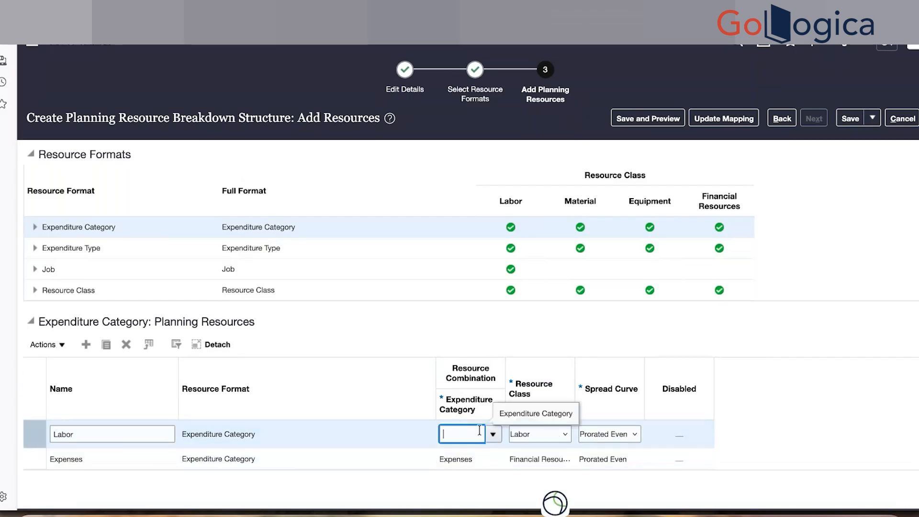
click(494, 434)
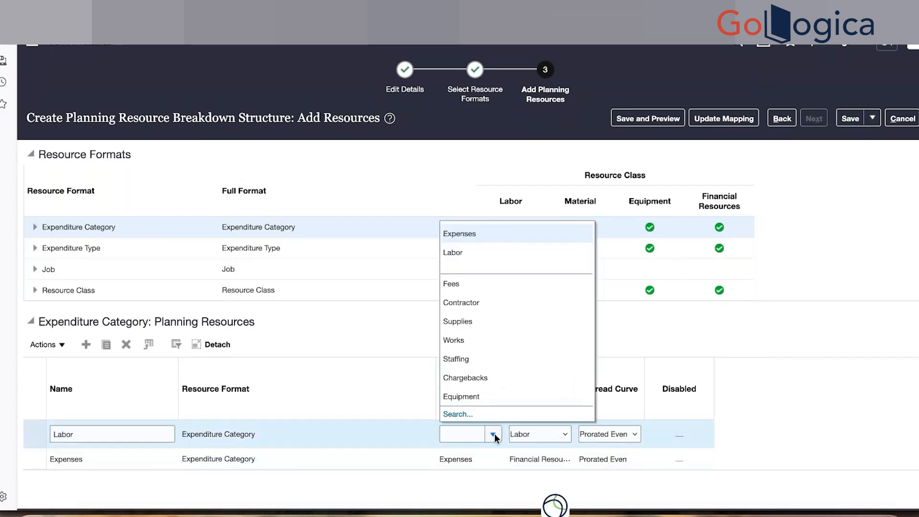
click(481, 252)
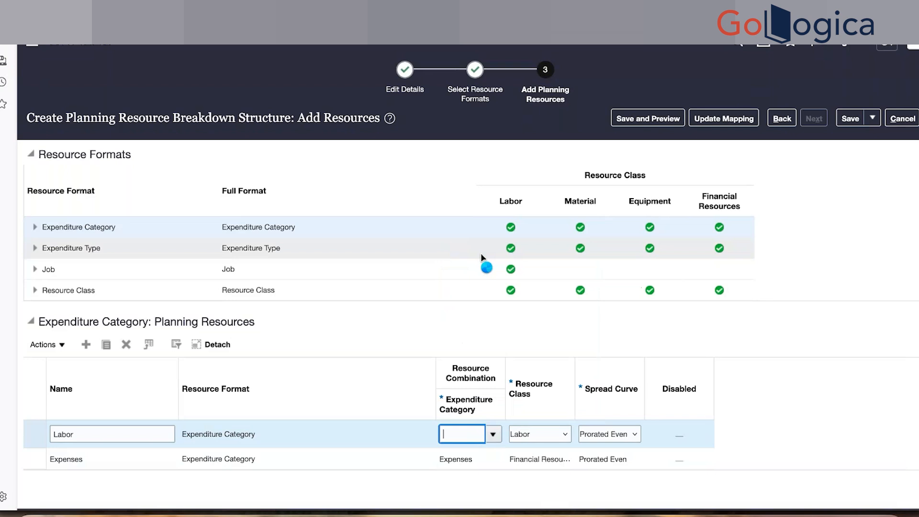
click(843, 124)
click(843, 126)
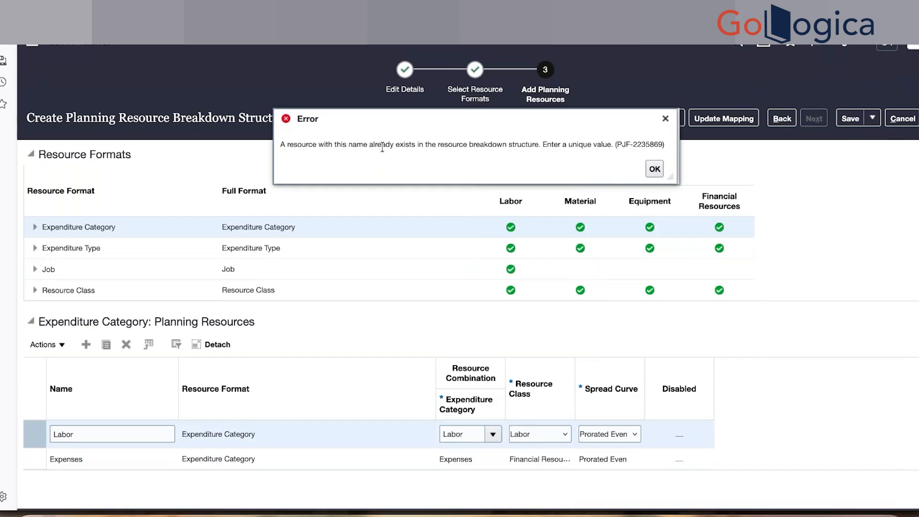
click(655, 170)
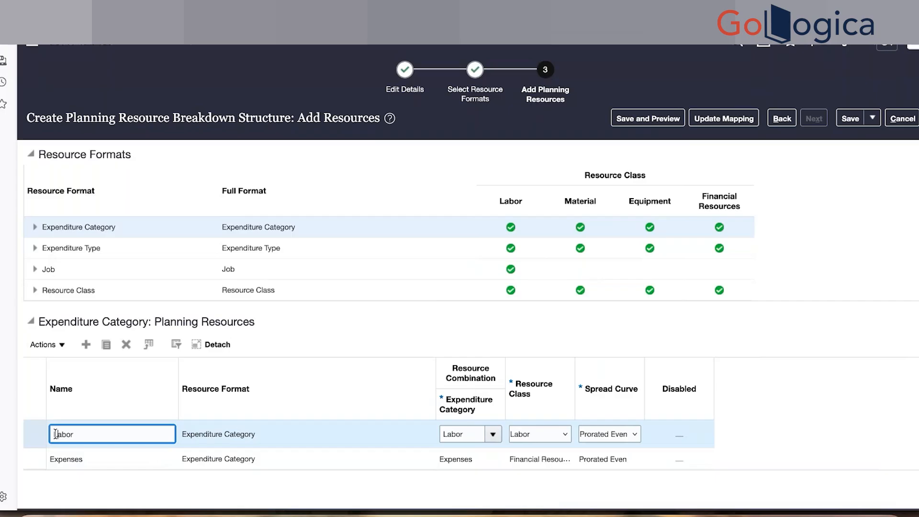
Step: Rename the planning resources as KW Labor and KW Expenses and try to save them
text(KW)
click(68, 460)
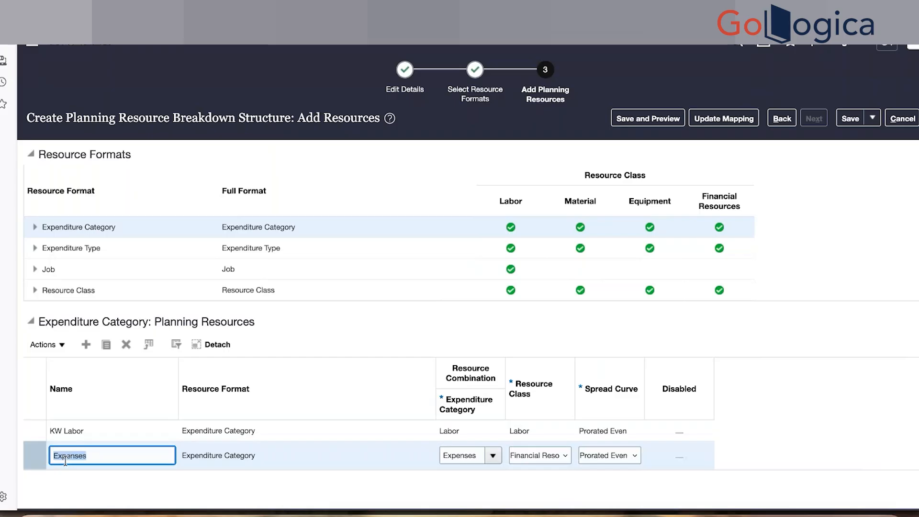
click(57, 458)
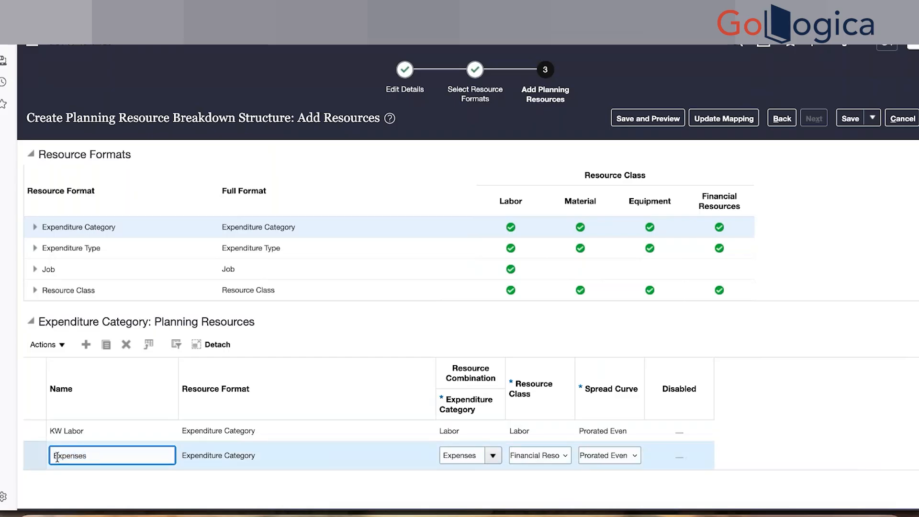
text(KW)
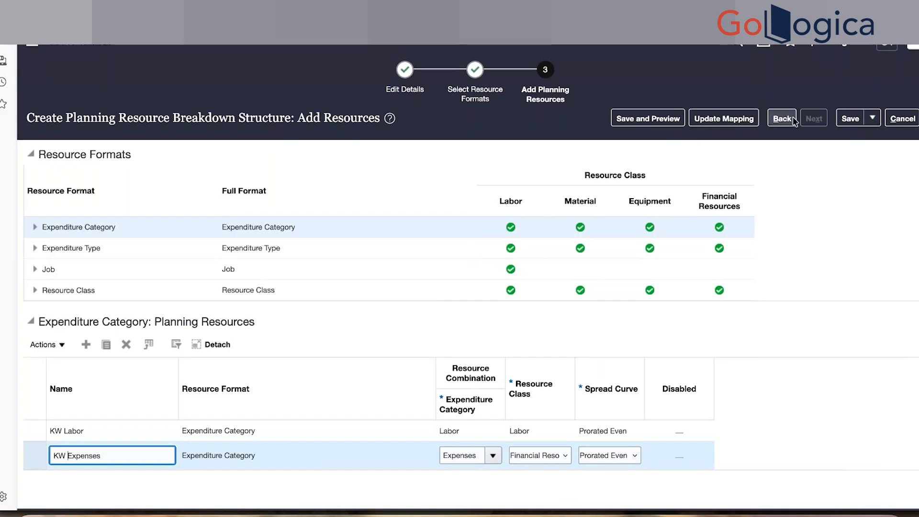
click(848, 121)
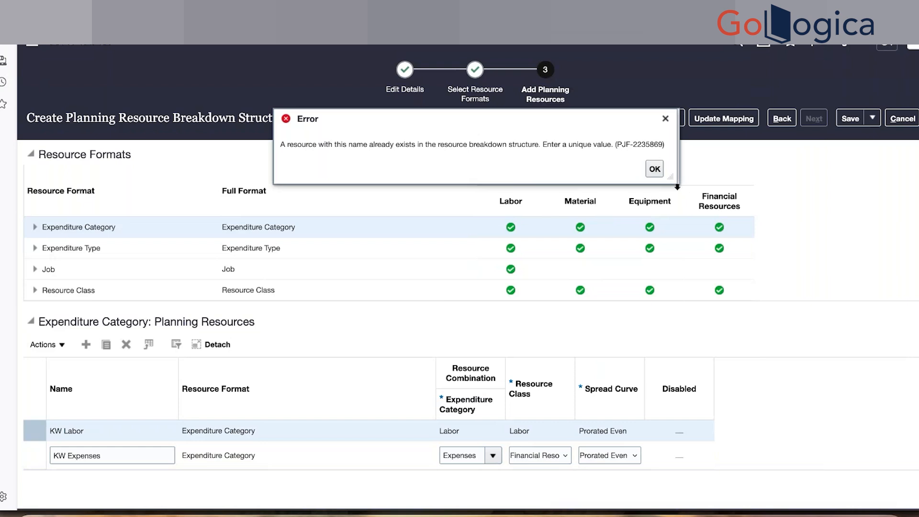
click(656, 170)
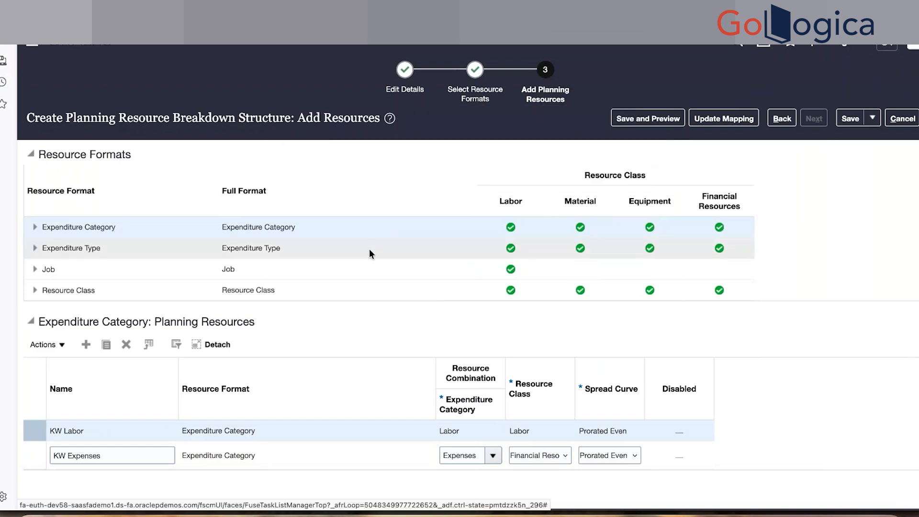
Step: Try to save the KW Labor and KW Expenses planning resources by switching the resource format and by saving the structure directly
click(152, 461)
key(Tab)
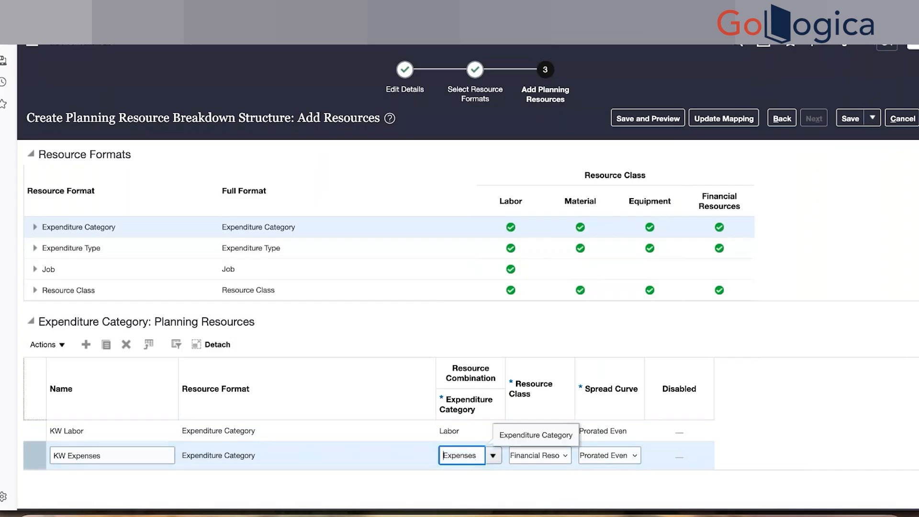
click(213, 256)
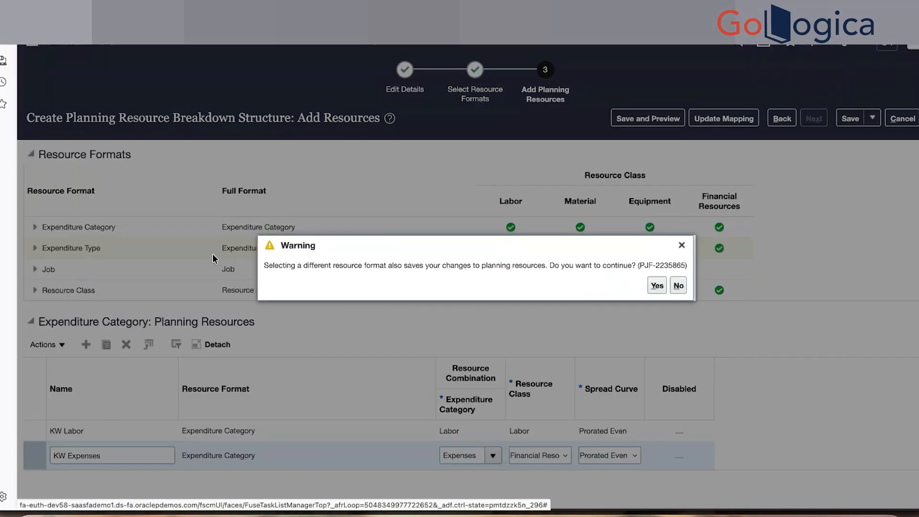
click(656, 286)
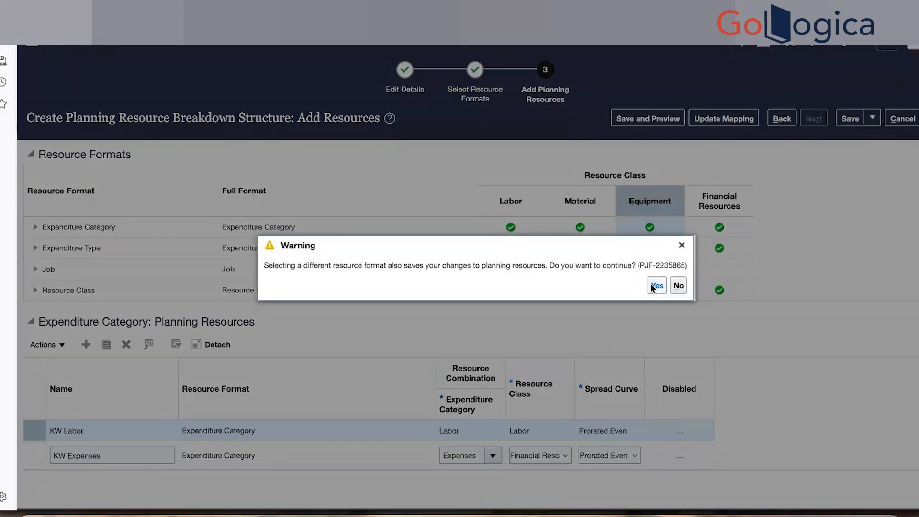
click(650, 283)
click(656, 283)
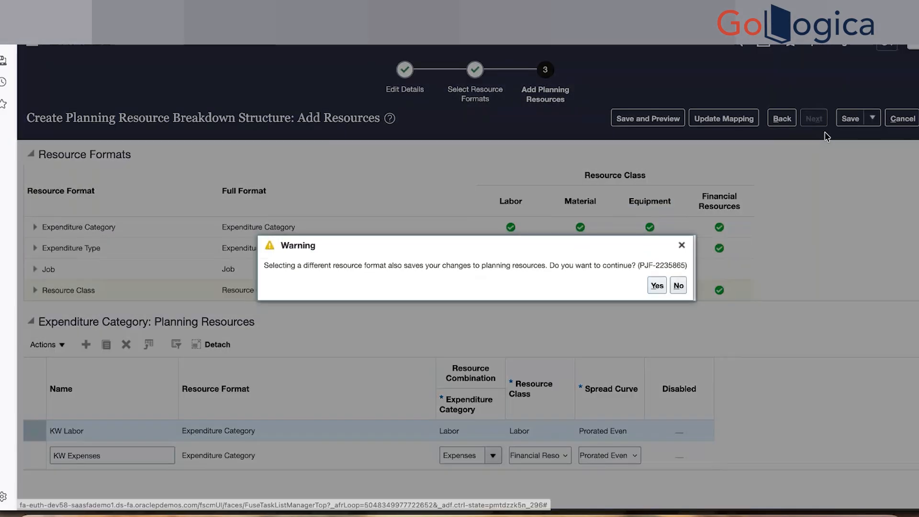
click(654, 287)
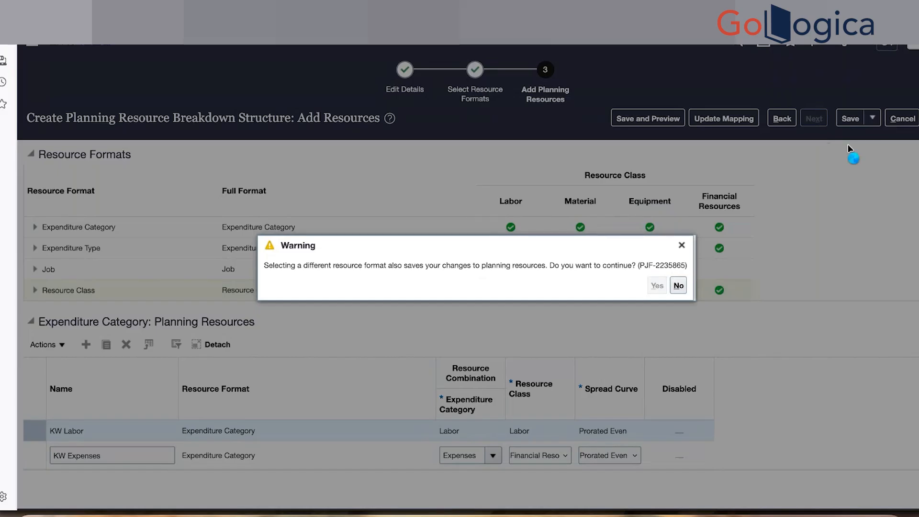
click(655, 169)
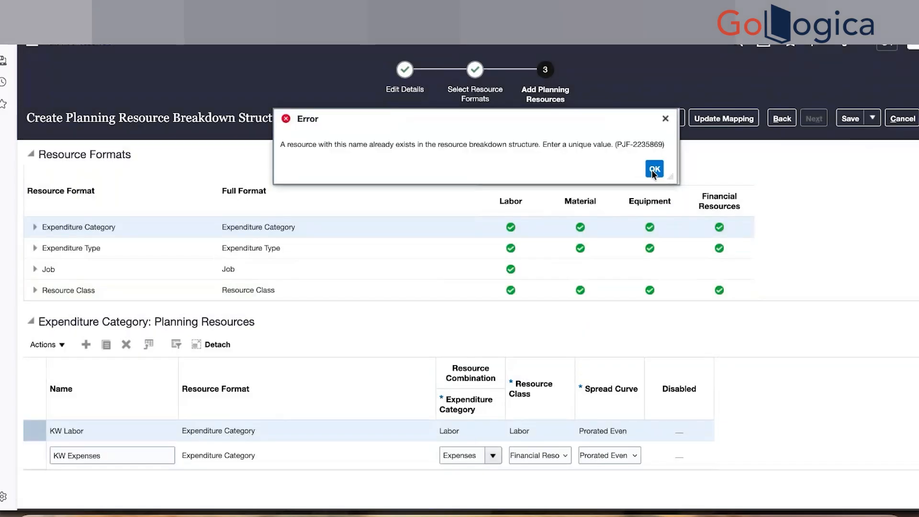
click(872, 118)
click(870, 138)
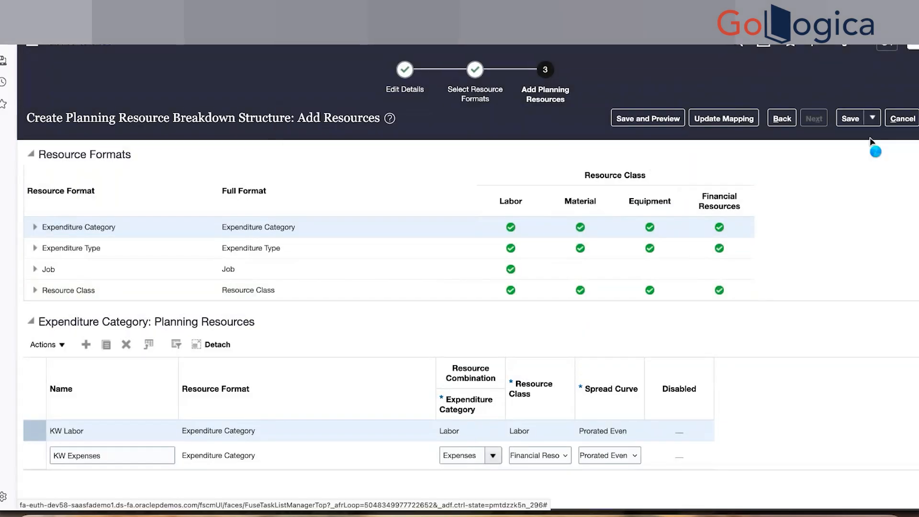
click(657, 170)
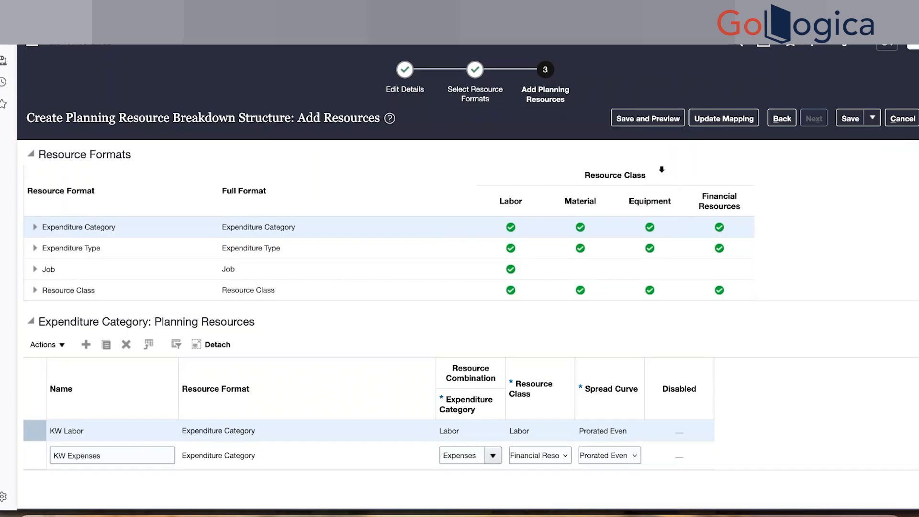
Step: Discard the unsaved planning resources and reopen KW PRBS at its Add Planning Resources stage, filtering the structures by the name KW
click(908, 121)
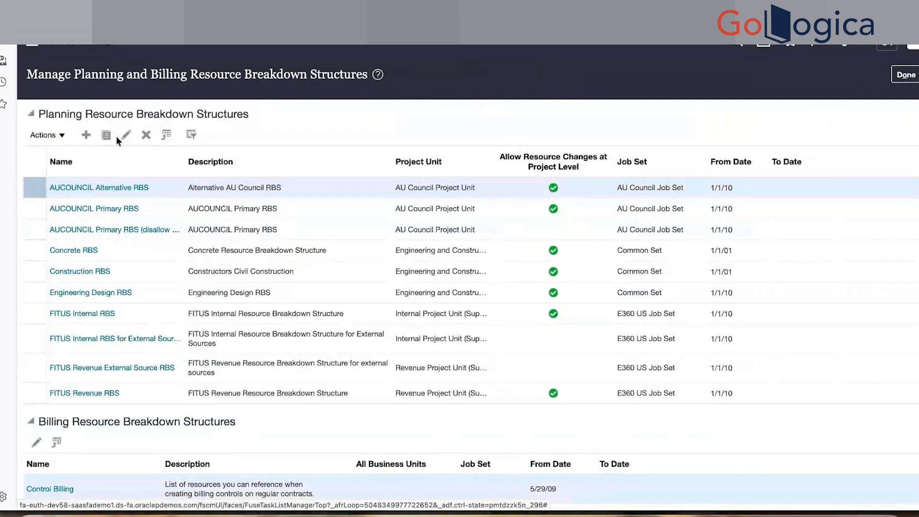
click(191, 136)
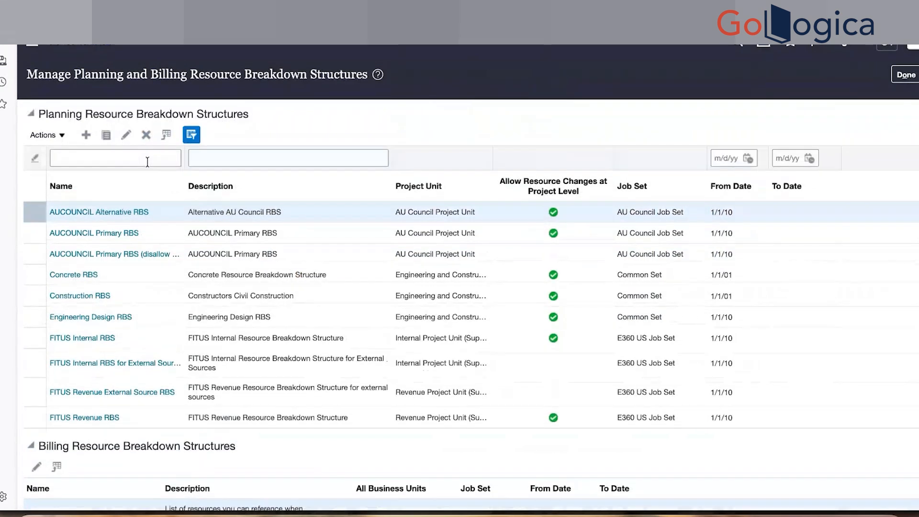
click(123, 157)
text(KW)
key(Return)
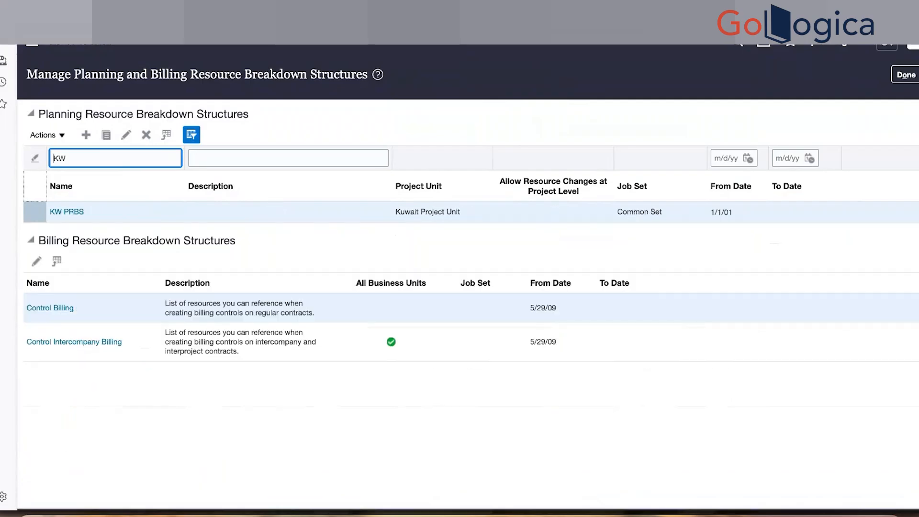
click(571, 125)
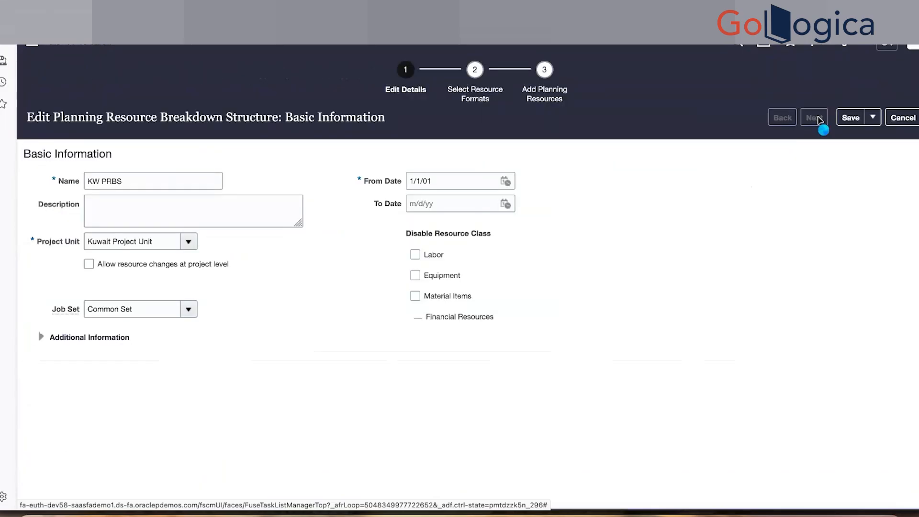
click(820, 120)
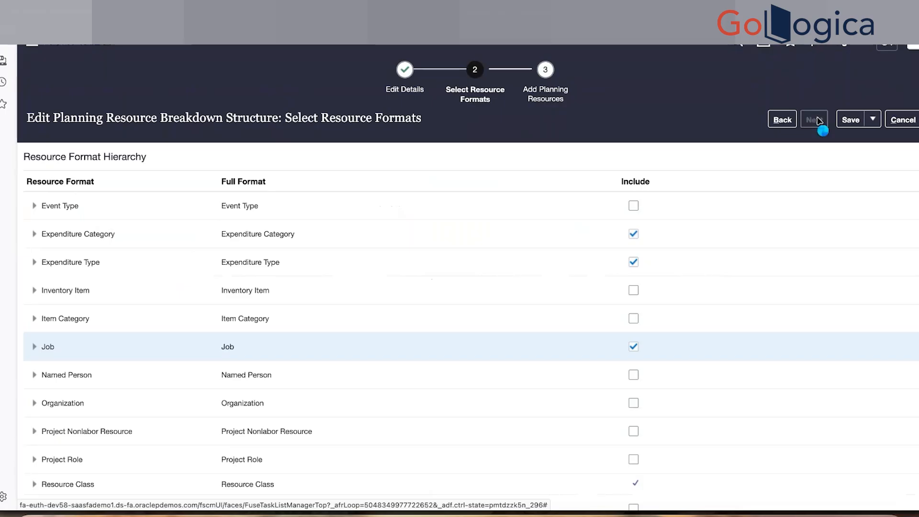
click(819, 120)
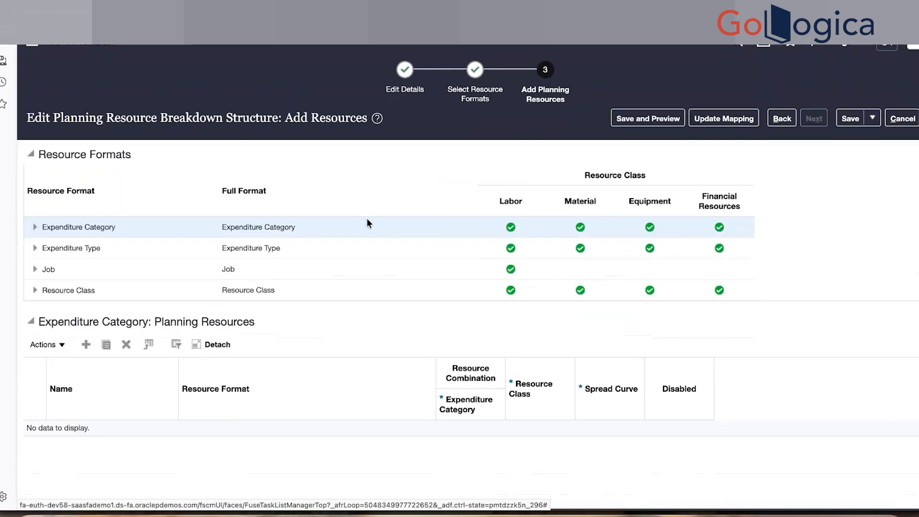
Step: Add a planning resource named KW Labor under the Expenditure Category format, with Labor as its expenditure category
click(280, 241)
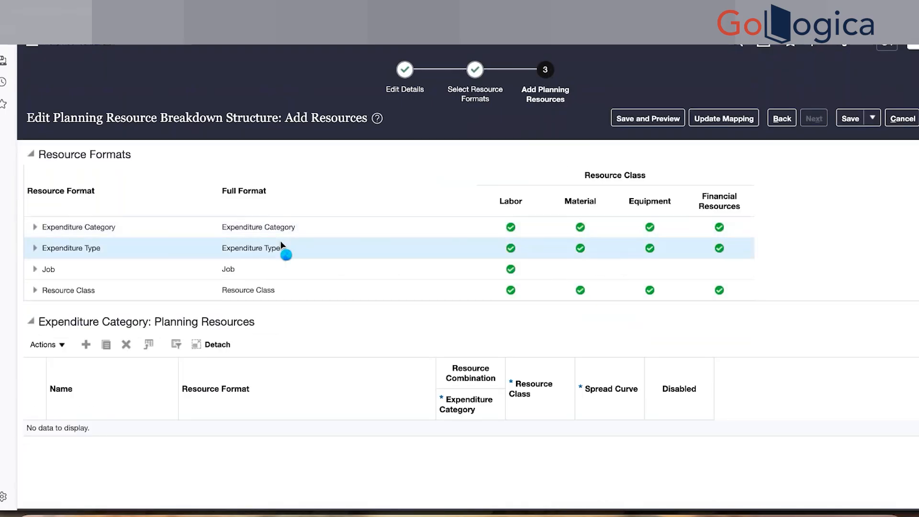
click(287, 265)
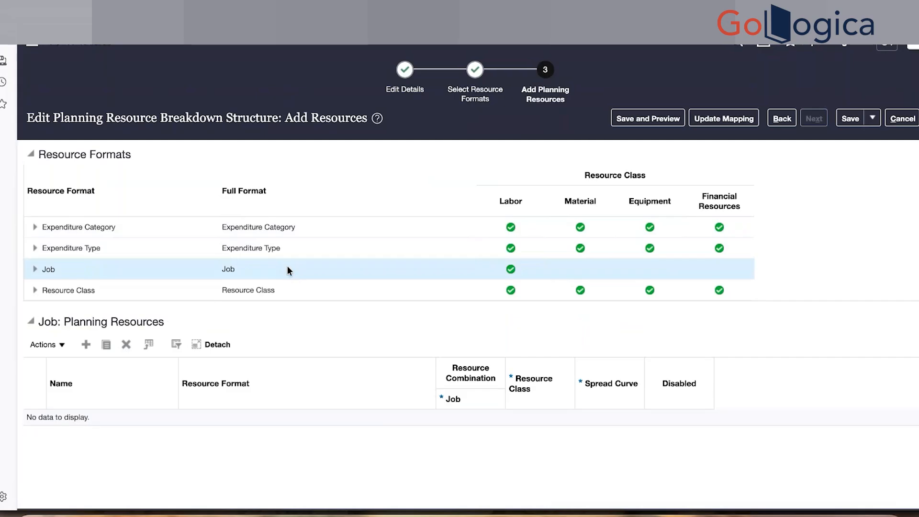
click(302, 289)
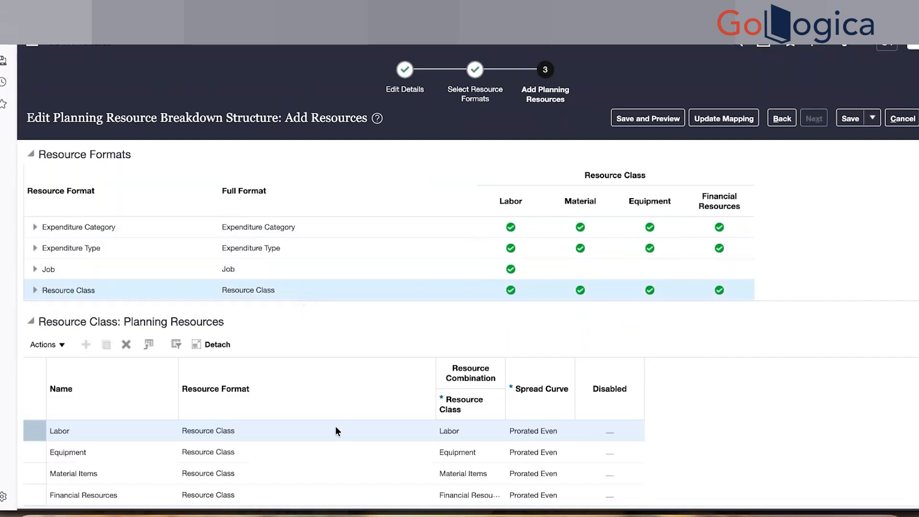
click(326, 231)
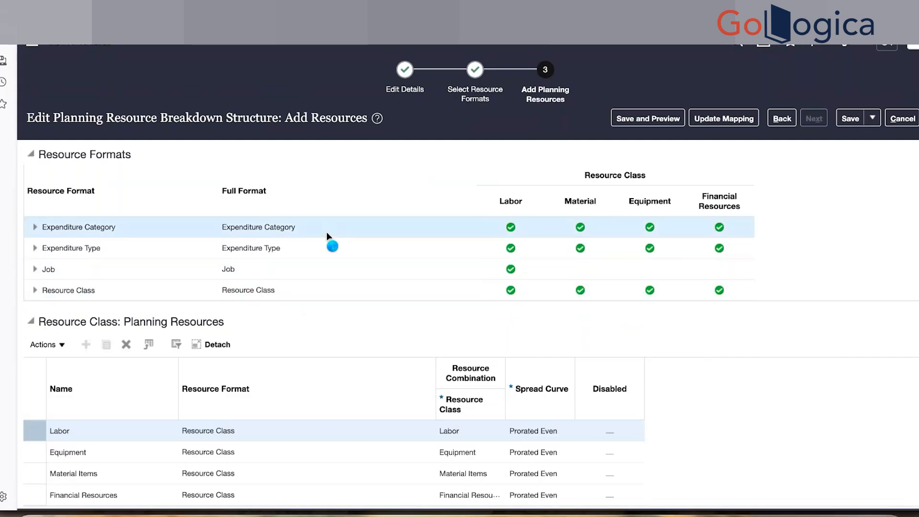
click(86, 344)
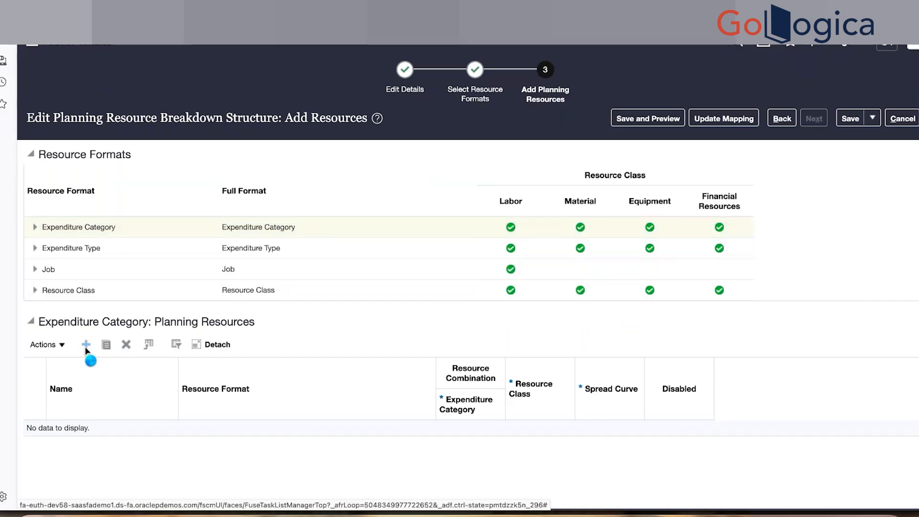
click(138, 437)
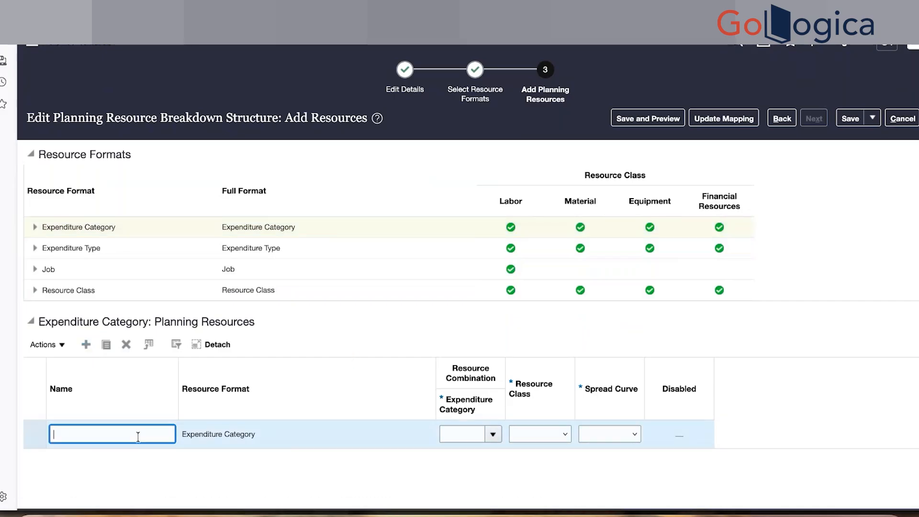
text(KW Labor)
key(Tab)
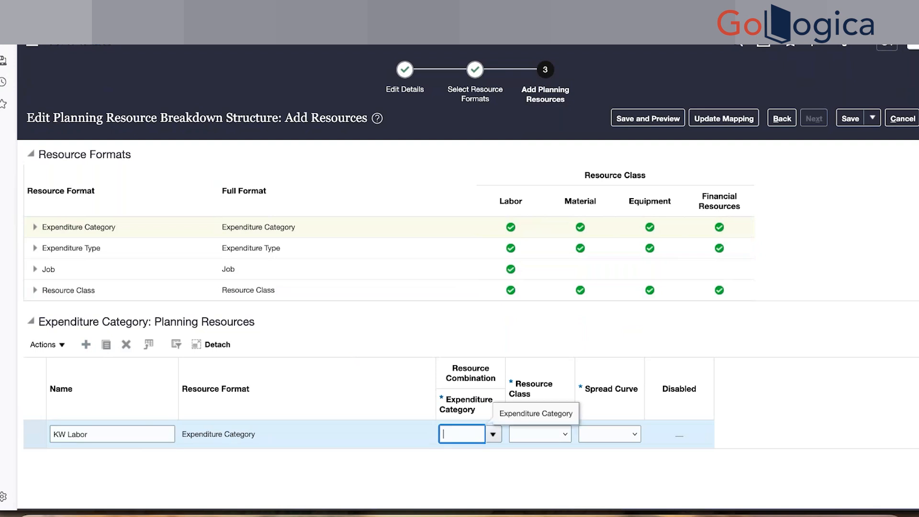
click(500, 436)
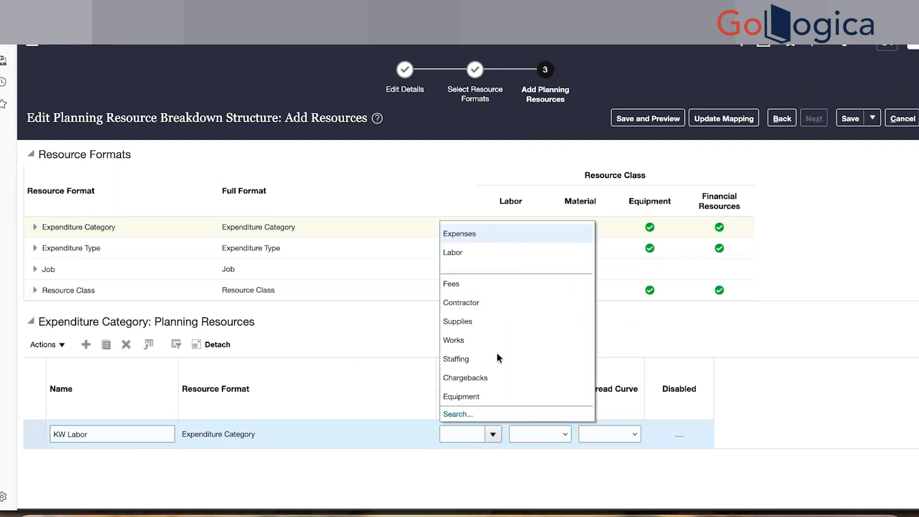
click(493, 253)
Step: Give the KW Labor planning resource the Labor class and Prorated Even spread curve, and save the structure
click(548, 438)
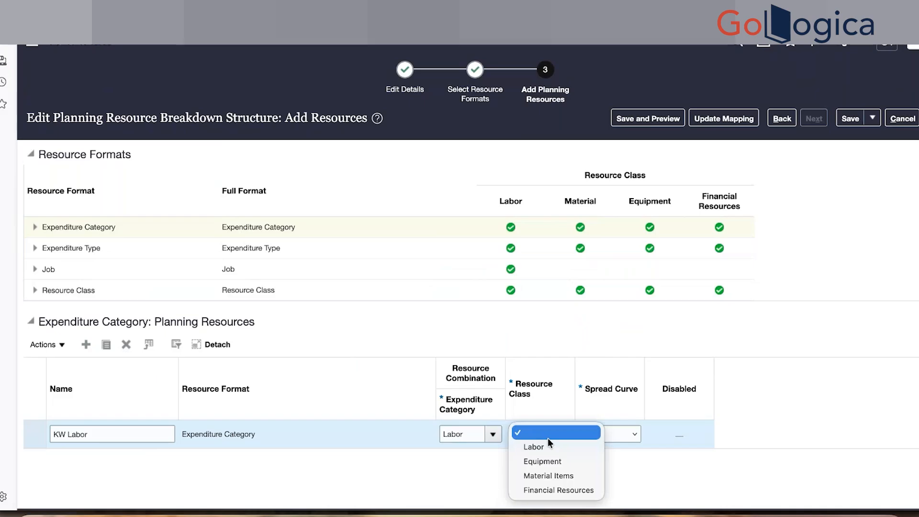
click(548, 447)
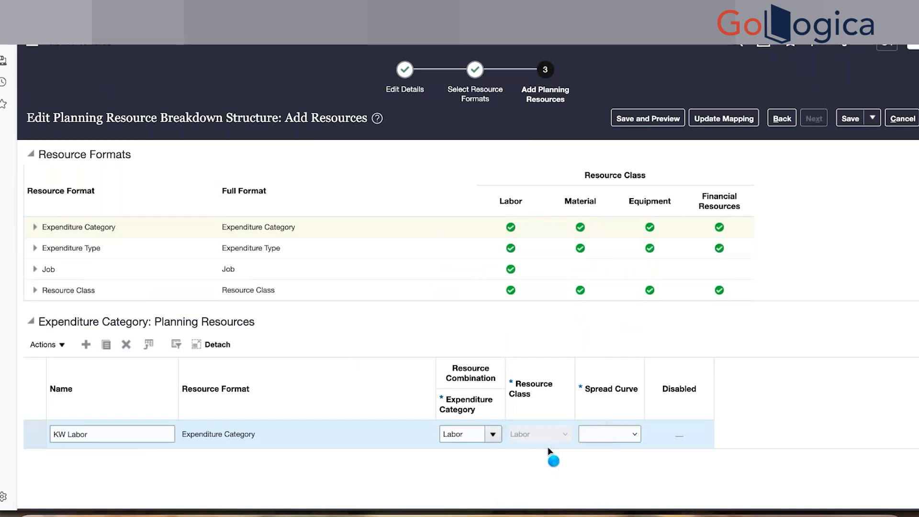
click(615, 438)
click(773, 396)
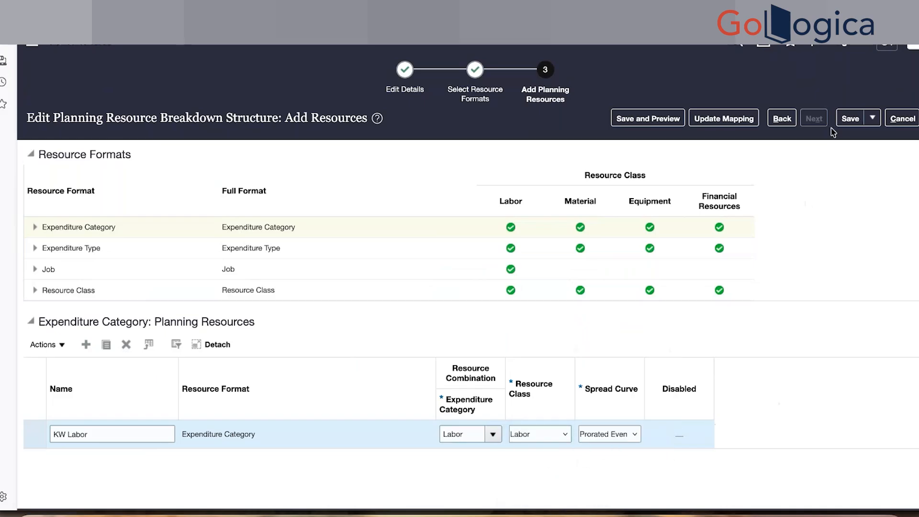
click(851, 121)
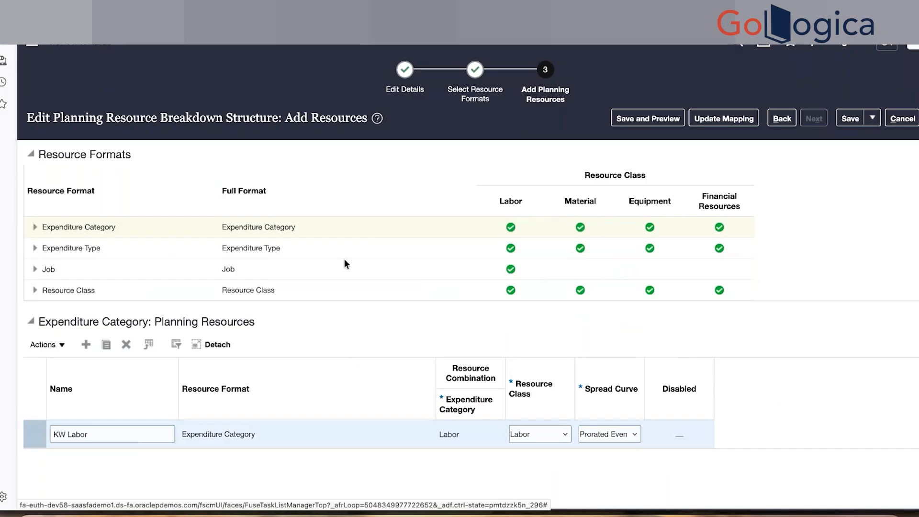
Step: Add a second Expenditure Category planning resource named KW Expenses, with Expenses as its expenditure category
click(86, 344)
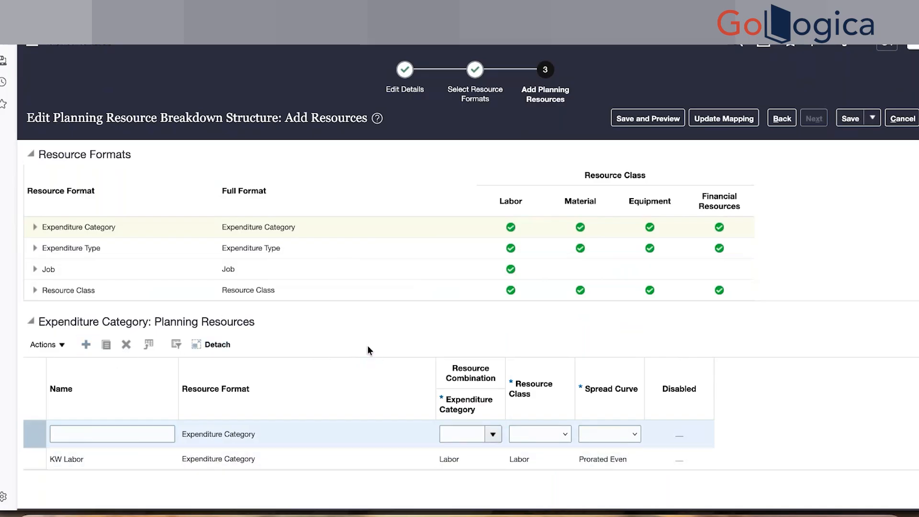
click(131, 435)
text(KW Ex)
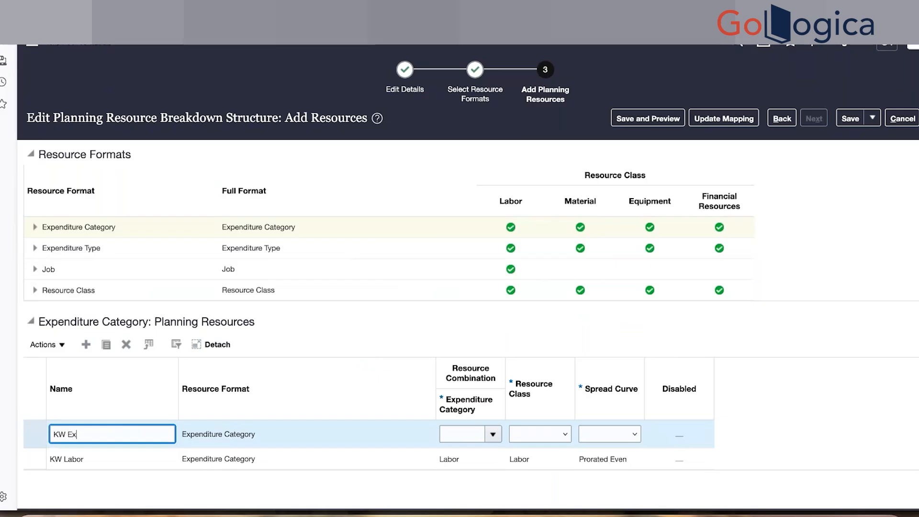
text(penses)
click(499, 436)
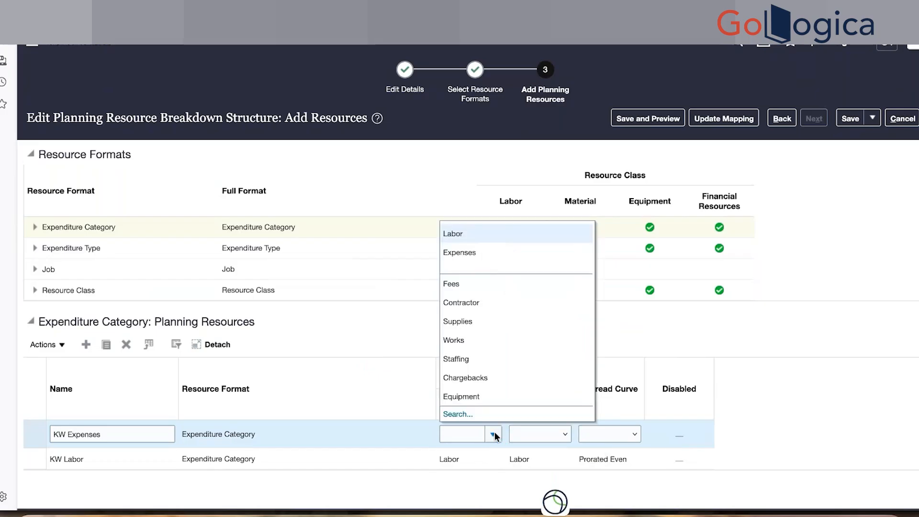
click(490, 253)
Step: Give the KW Expenses planning resource the Financial Resources class and Prorated Even spread curve, and save the structure
click(563, 432)
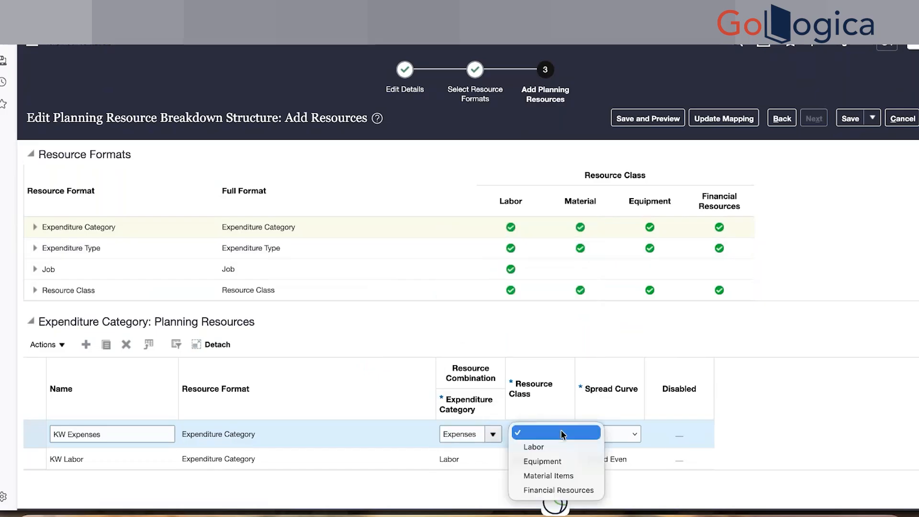
click(557, 491)
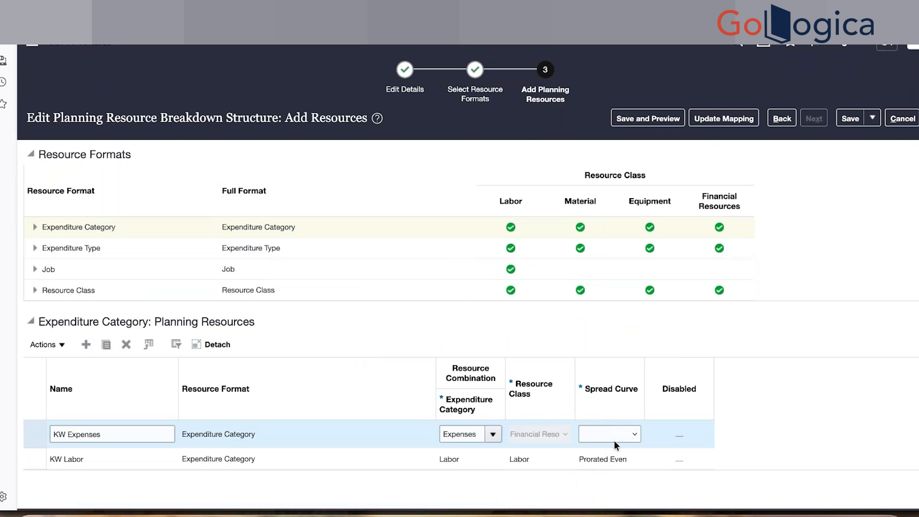
click(617, 434)
click(797, 426)
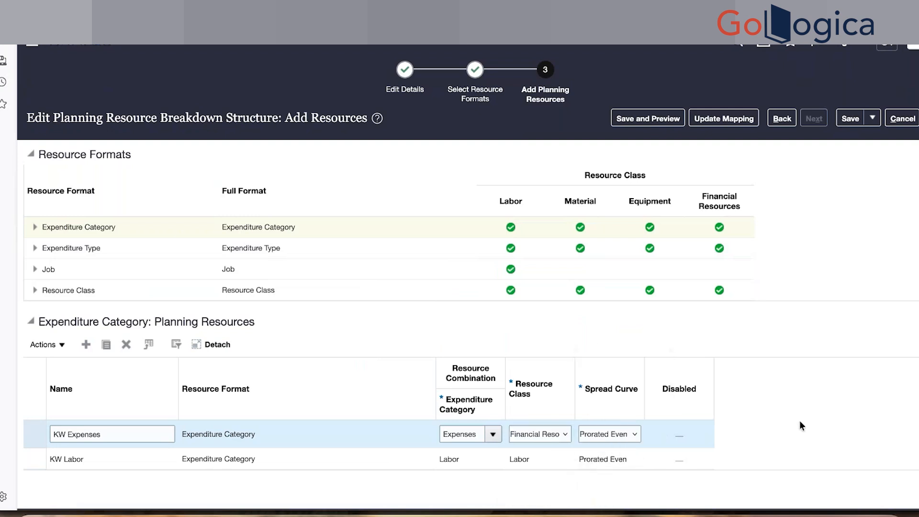
click(851, 119)
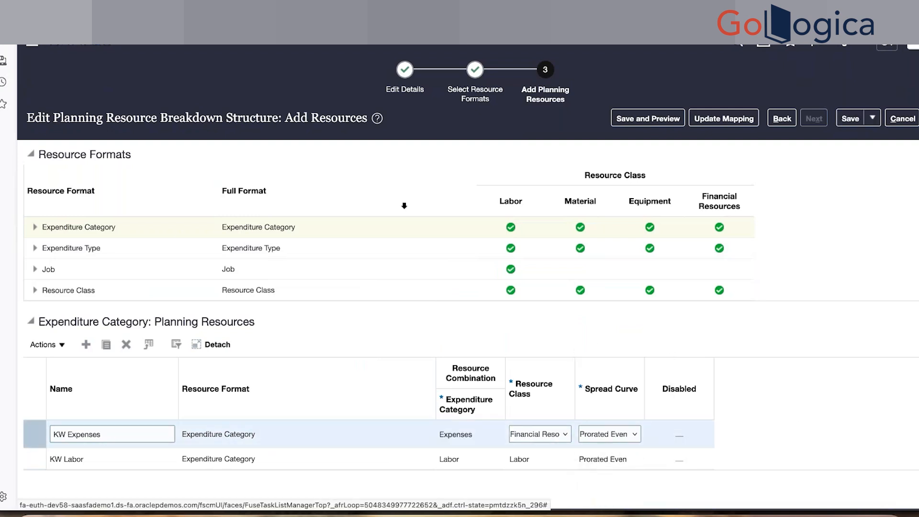
Step: Add a planning resource named KW Labor under the Expenditure Type format
click(356, 253)
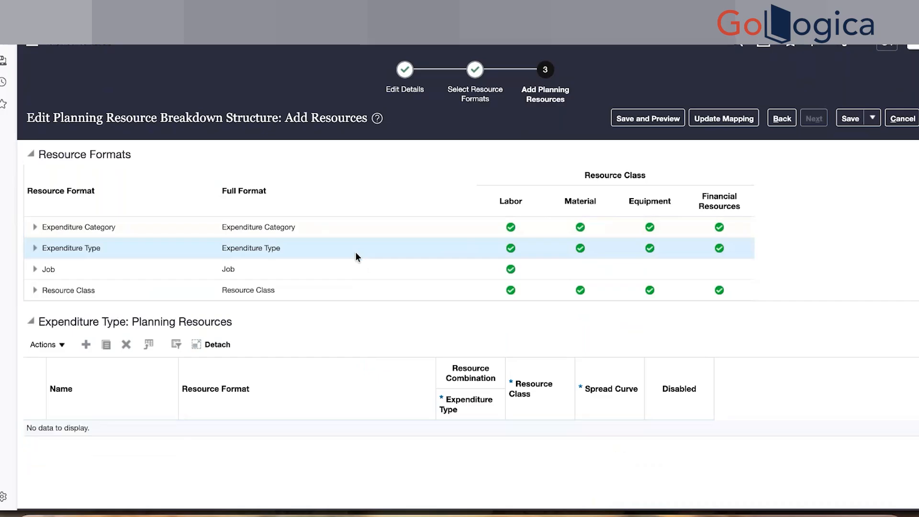
click(87, 346)
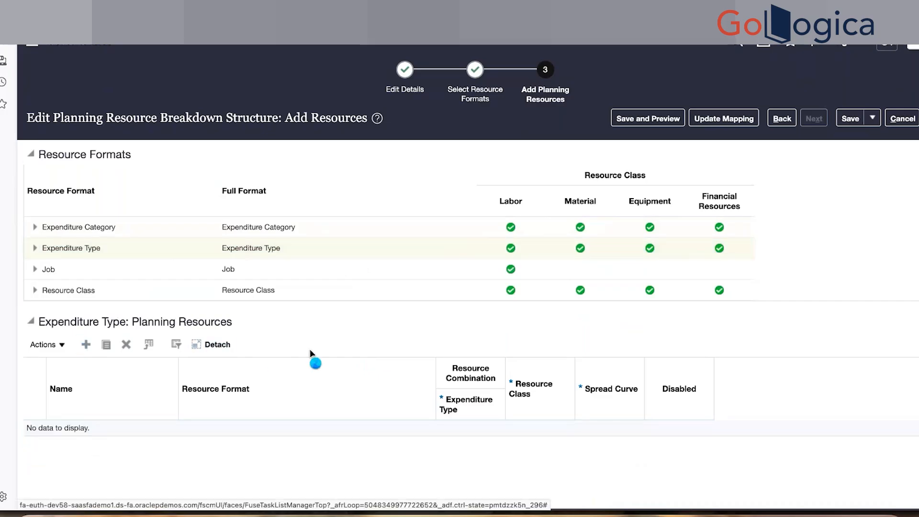
click(131, 434)
text(KW)
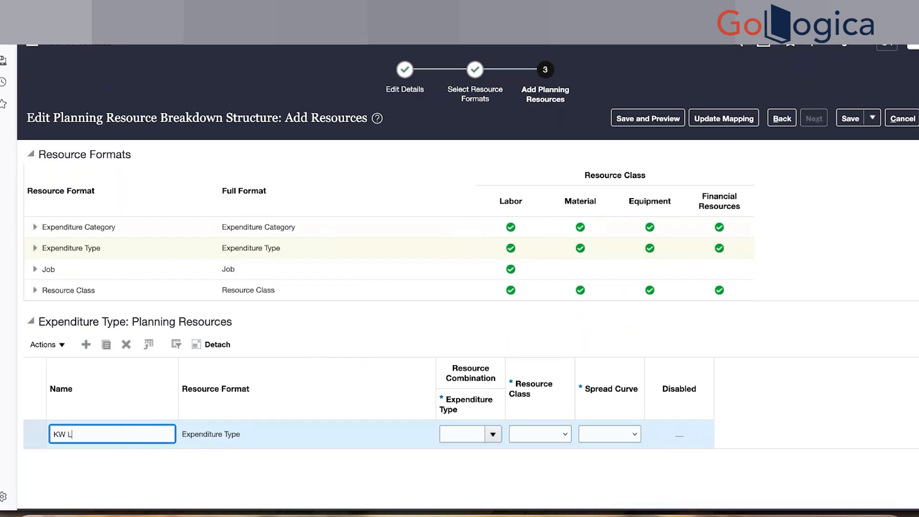
text(Labo)
key(Tab)
Step: Assign the KW Labor expenditure type and the Labor resource class to the KW Labor planning resource
click(494, 434)
click(463, 434)
text(KW)
key(Tab)
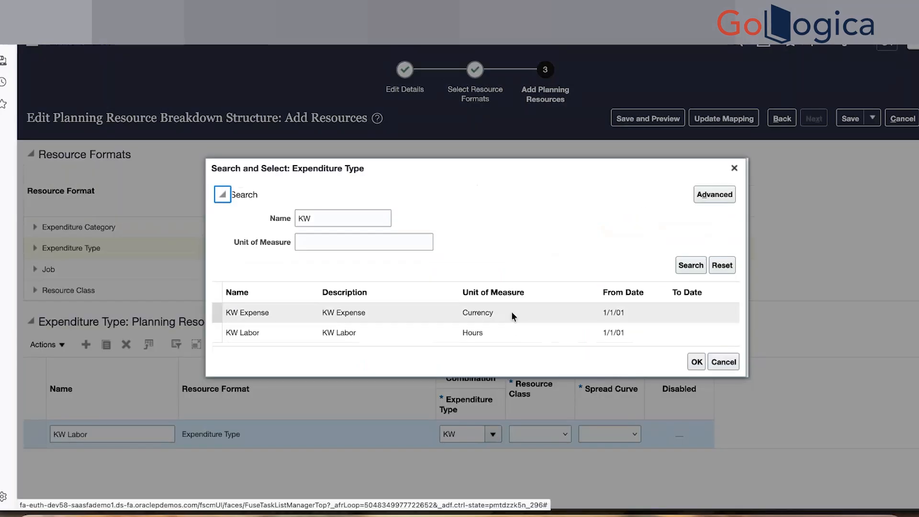
click(464, 334)
double_click(462, 336)
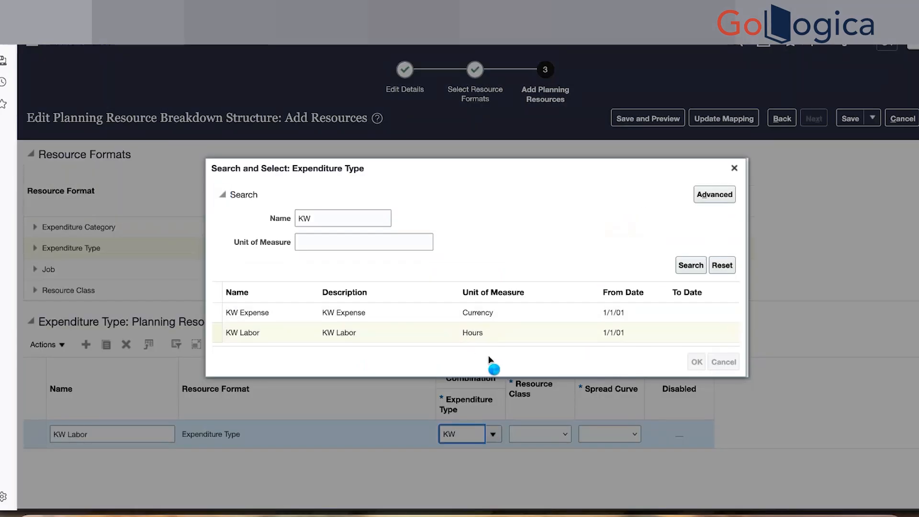
click(558, 438)
click(556, 447)
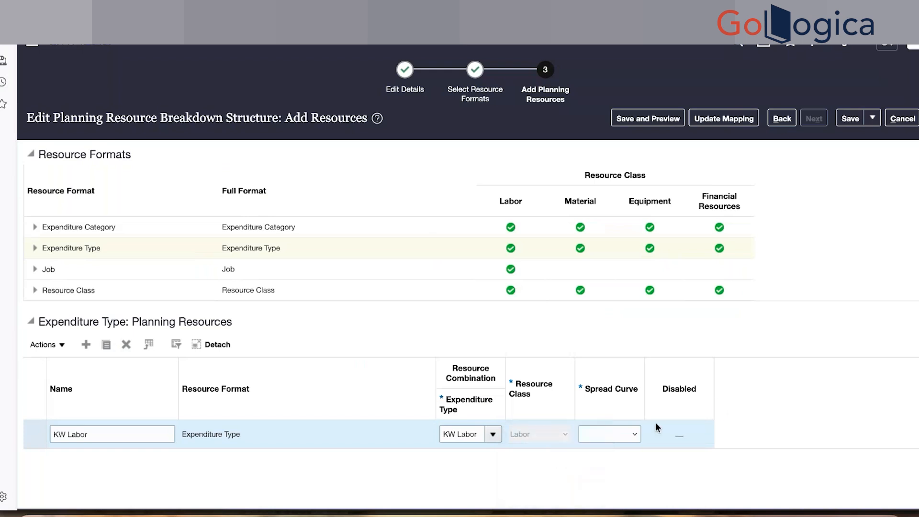
Step: Add an Expenditure Type planning resource named KW Expenses, with KW Expense as its expenditure type
click(85, 342)
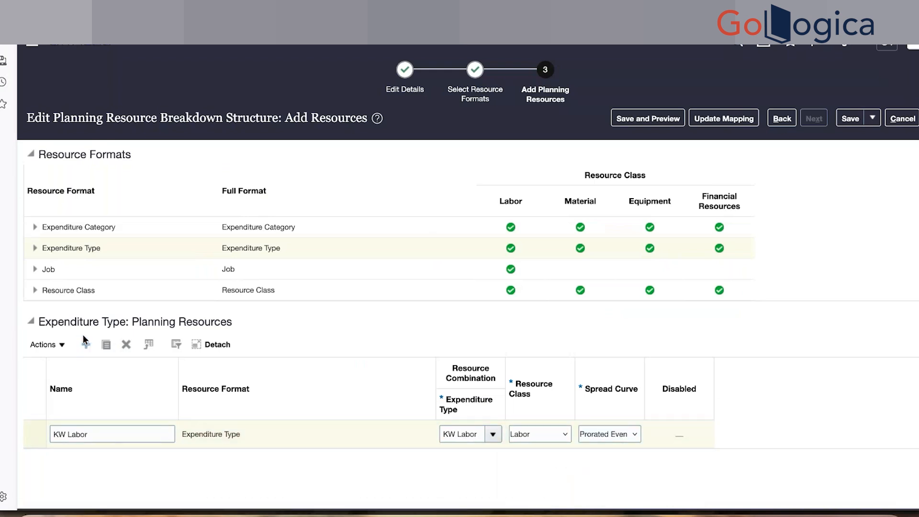
click(120, 436)
text(KW Expenses)
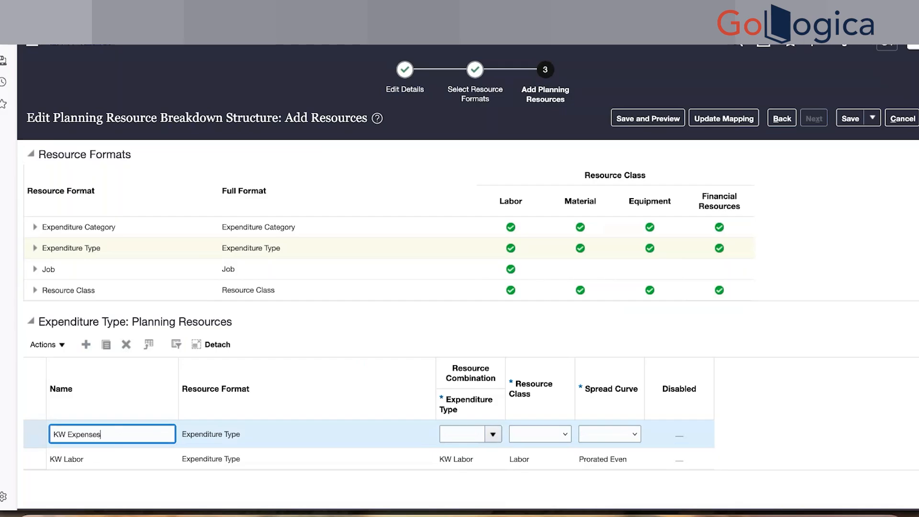
key(Tab)
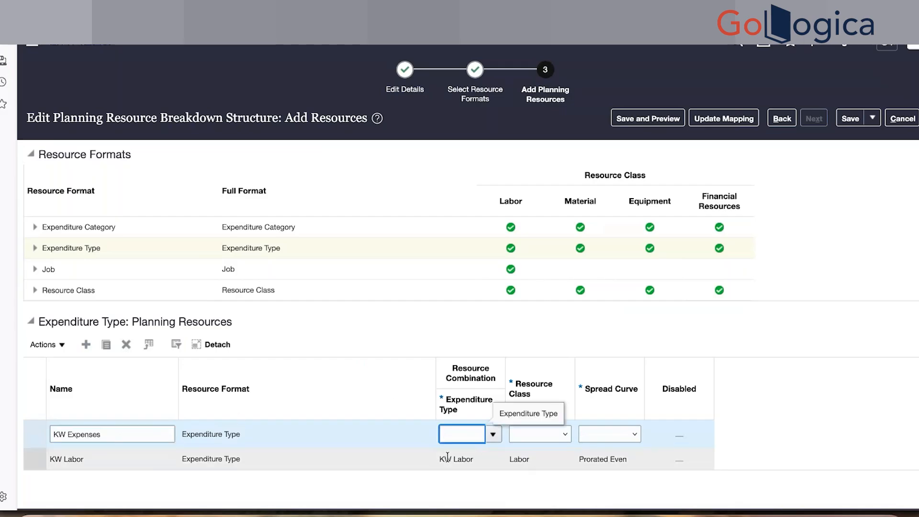
text(KW)
key(Tab)
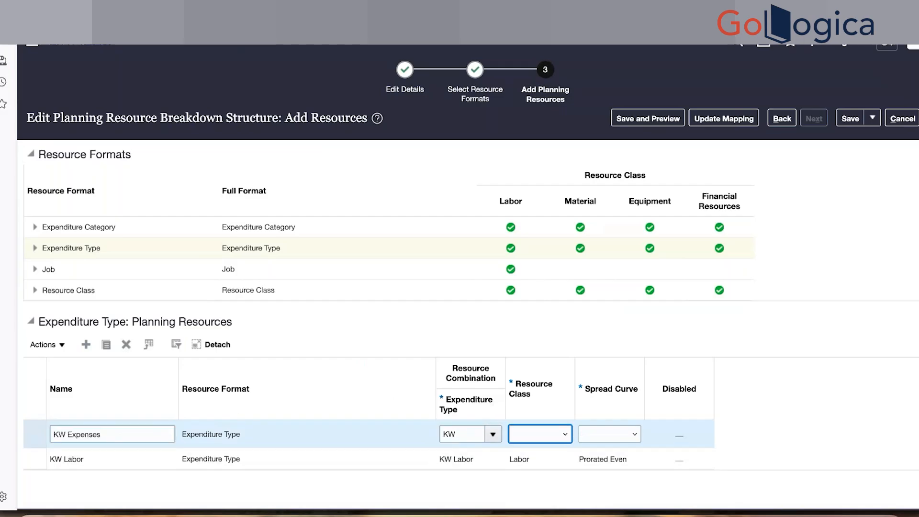
double_click(458, 312)
Step: Give KW Expenses the Financial Resources class and Prorated Even spread curve, and try to save the structure
click(553, 438)
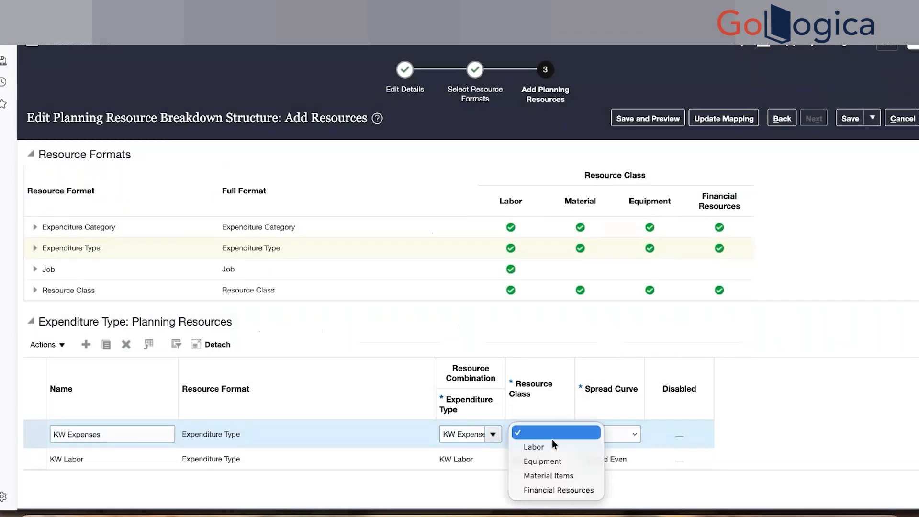
click(548, 489)
click(608, 431)
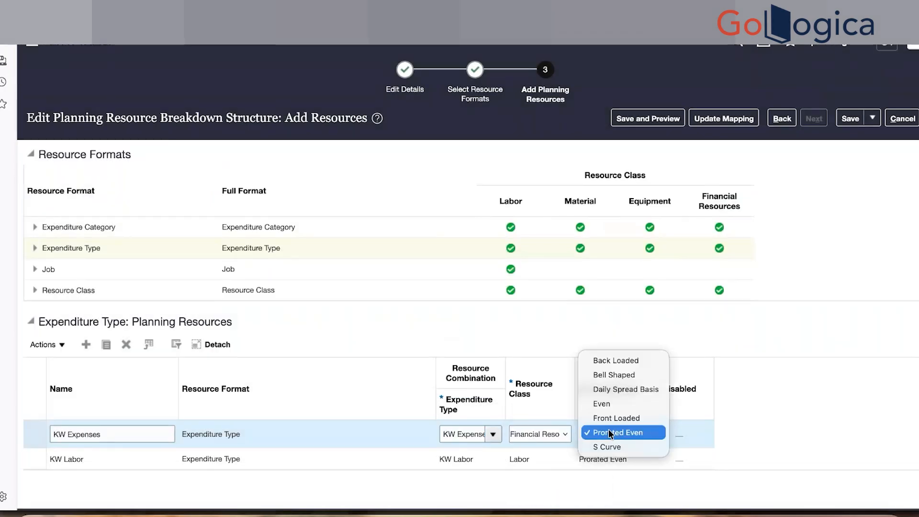
click(673, 399)
click(848, 120)
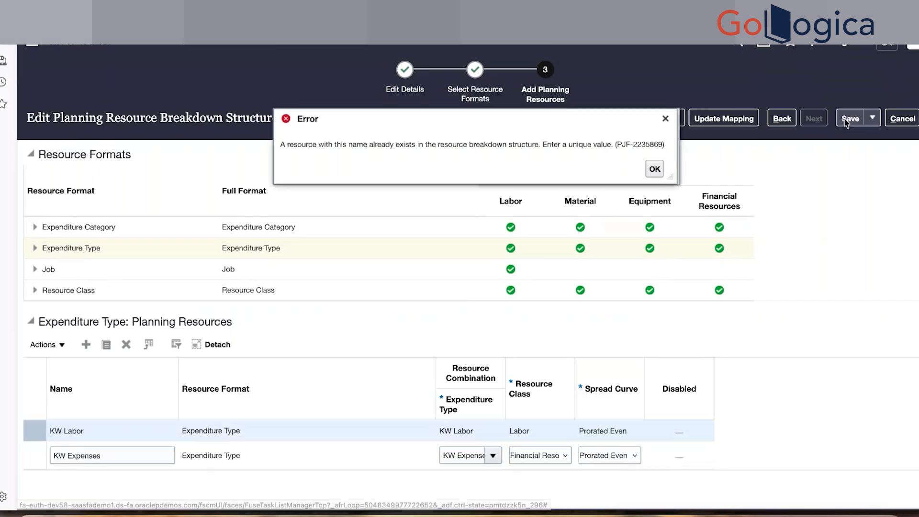
click(655, 169)
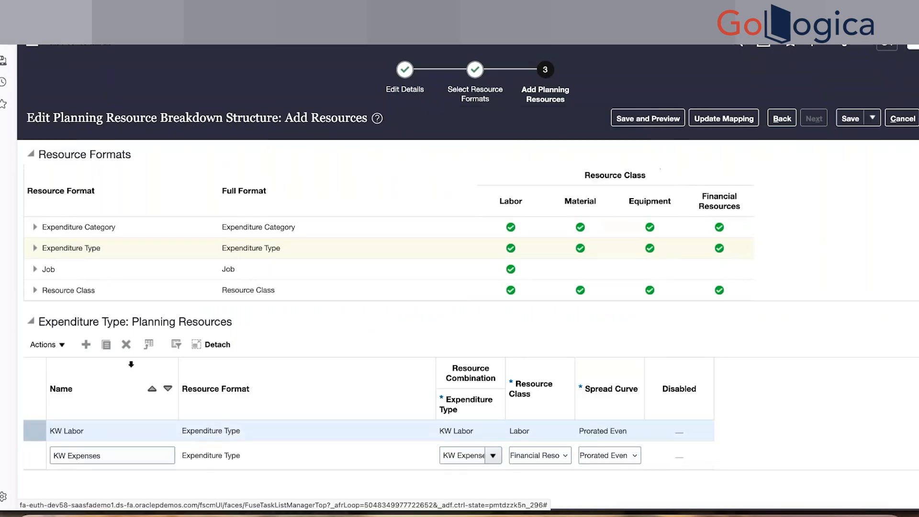
Step: Delete KW Labor from the Expenditure Type planning resources, and save the KW Expenses resource under the name KW Expenses 1
click(126, 345)
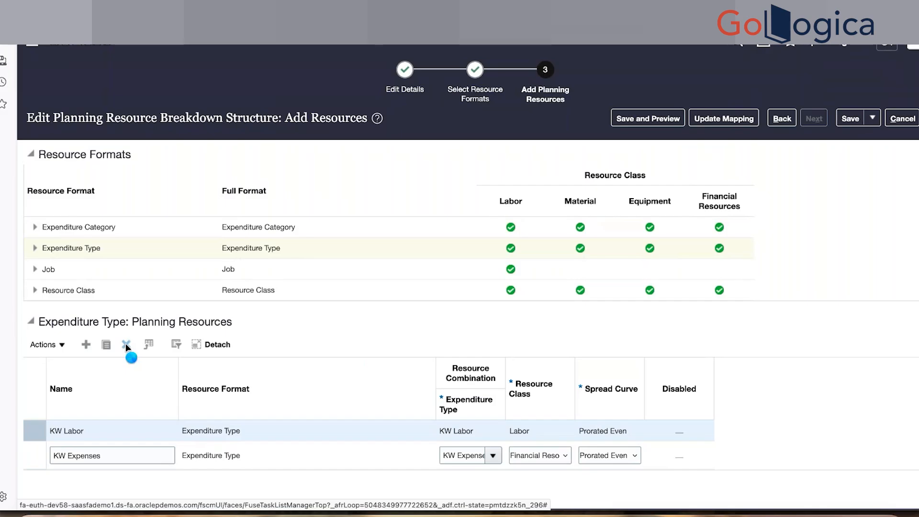
click(653, 286)
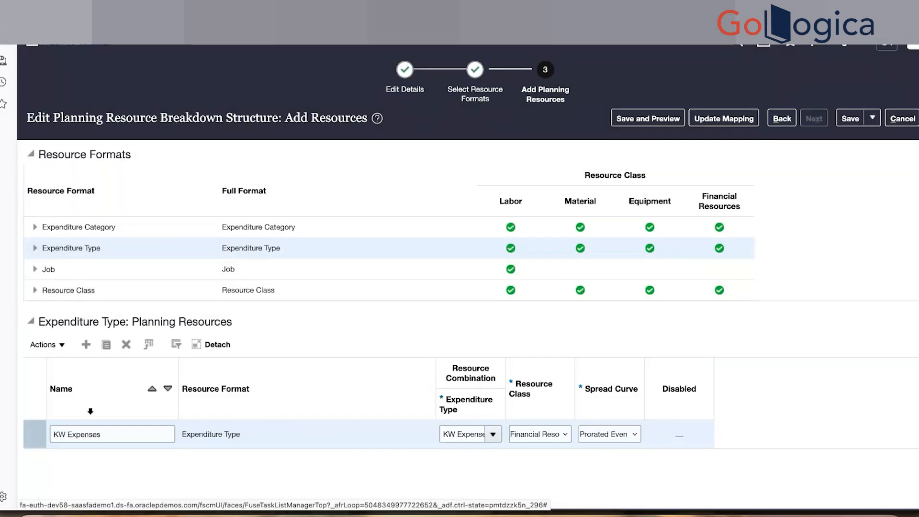
click(170, 434)
text(1)
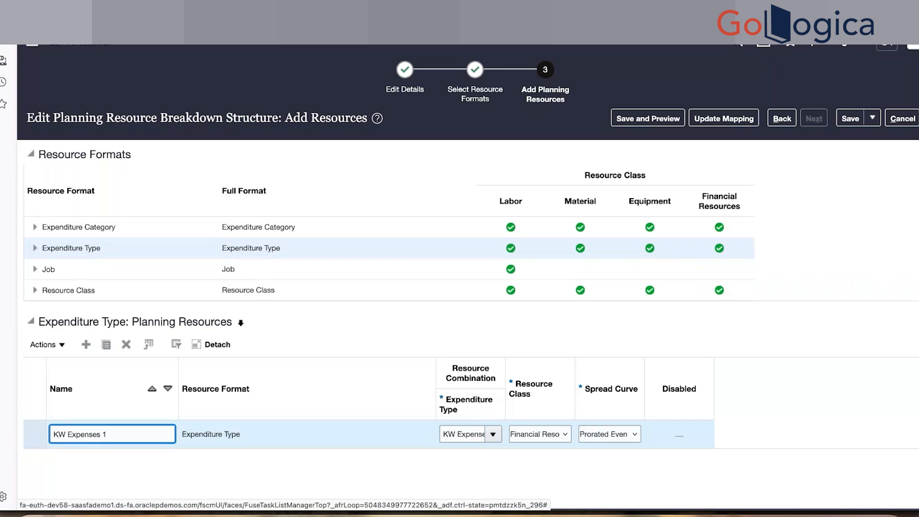
click(850, 118)
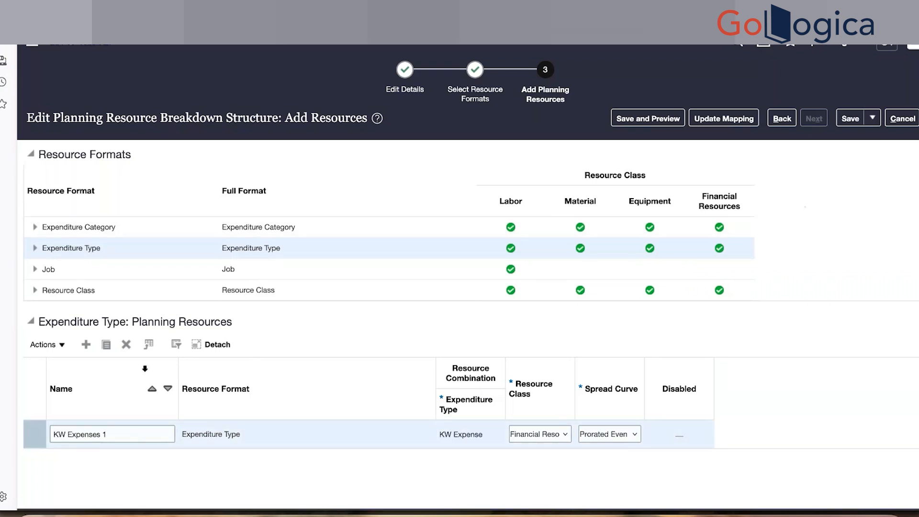
Step: Add and save an Expenditure Type planning resource named KW Labor 1, with KW Labor as its expenditure type and Financial Resources as its class
click(86, 344)
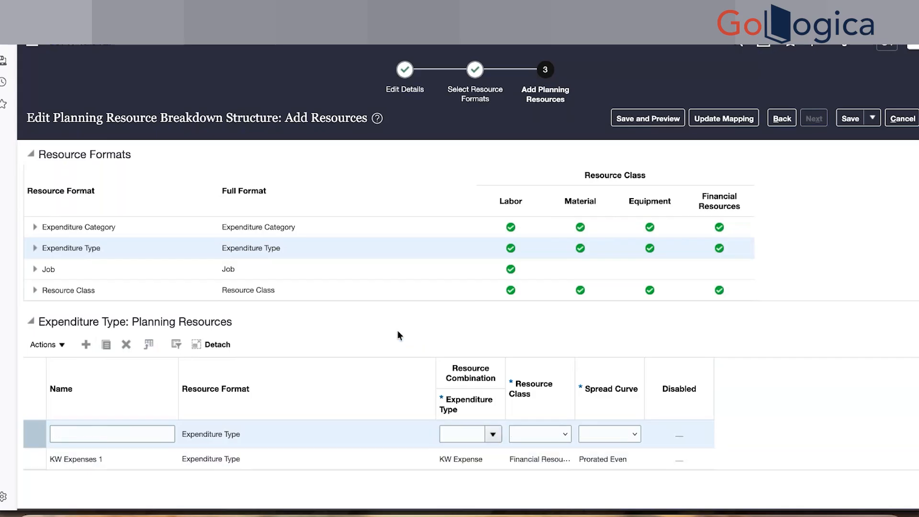
click(148, 435)
text(KW Labor 1)
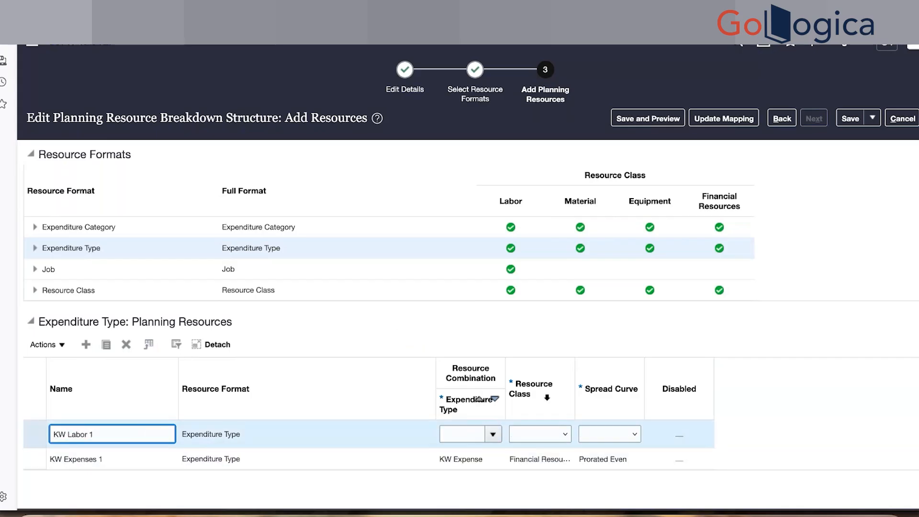
click(472, 434)
text(KW Labor)
key(Tab)
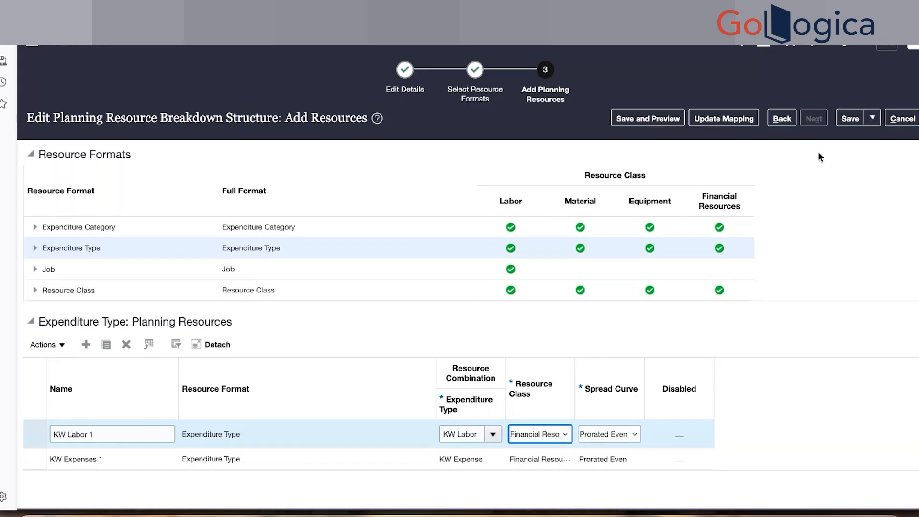
click(849, 124)
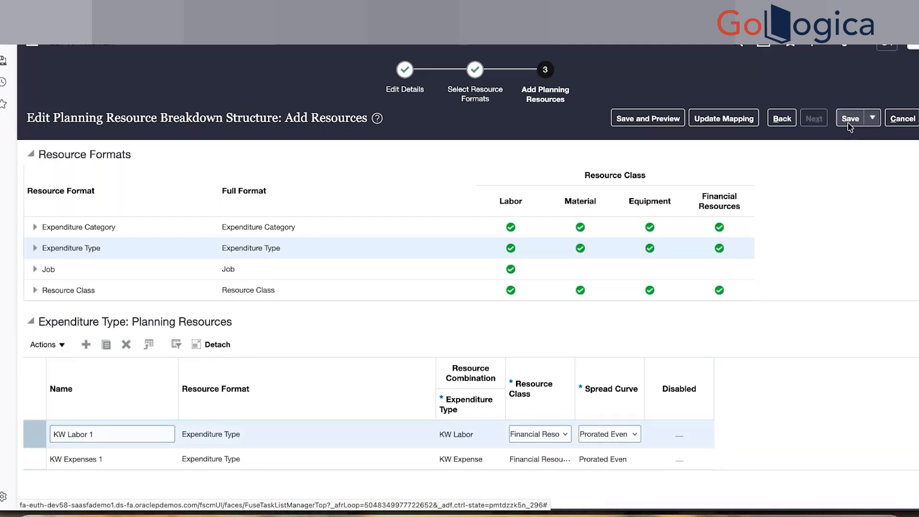
Step: Add a planning resource named Job 1 under the Job format, with Accounting Manager as its job
click(124, 273)
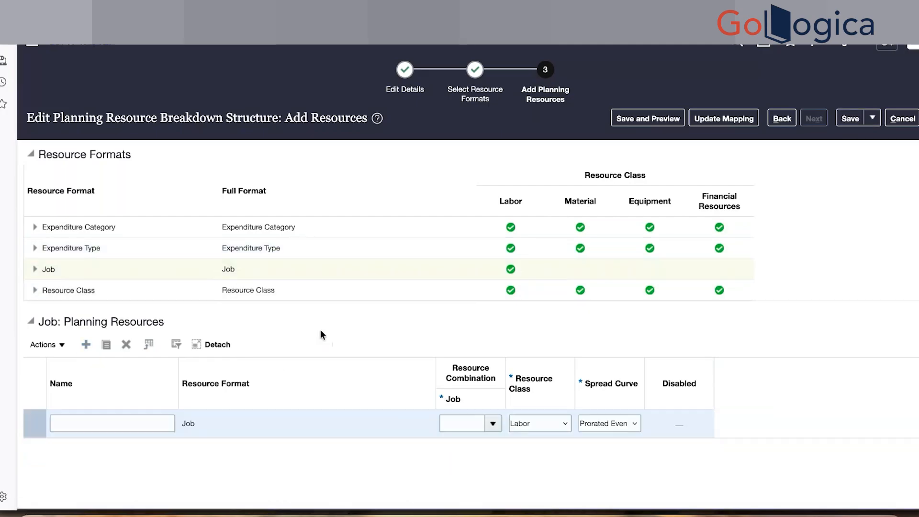
click(149, 424)
text(Job 1)
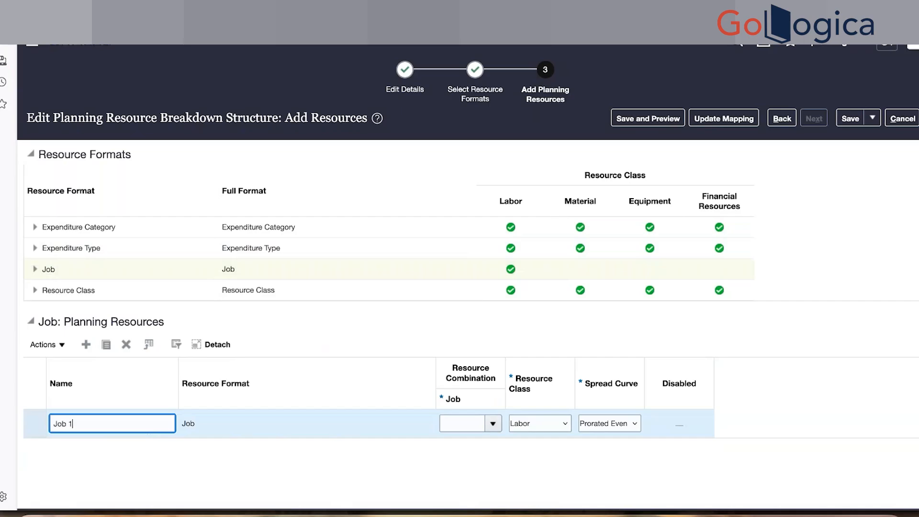
click(468, 423)
text(Accoun)
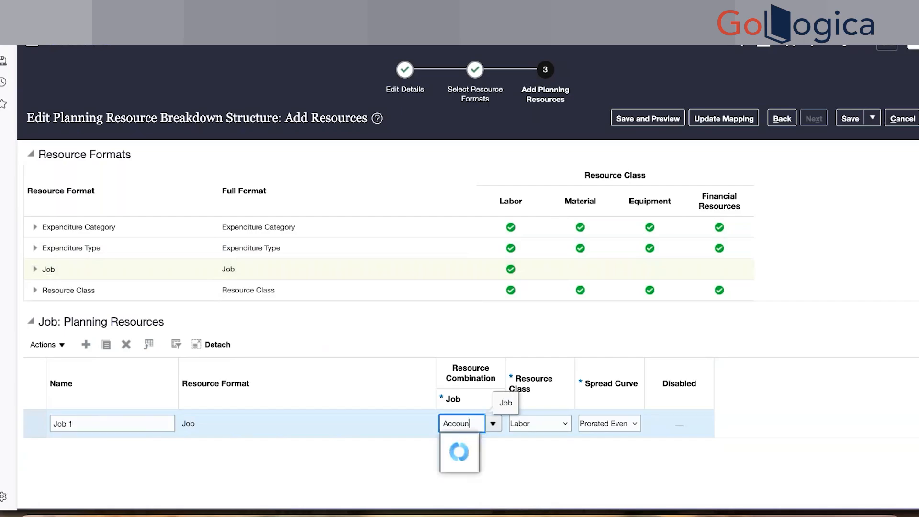
click(494, 429)
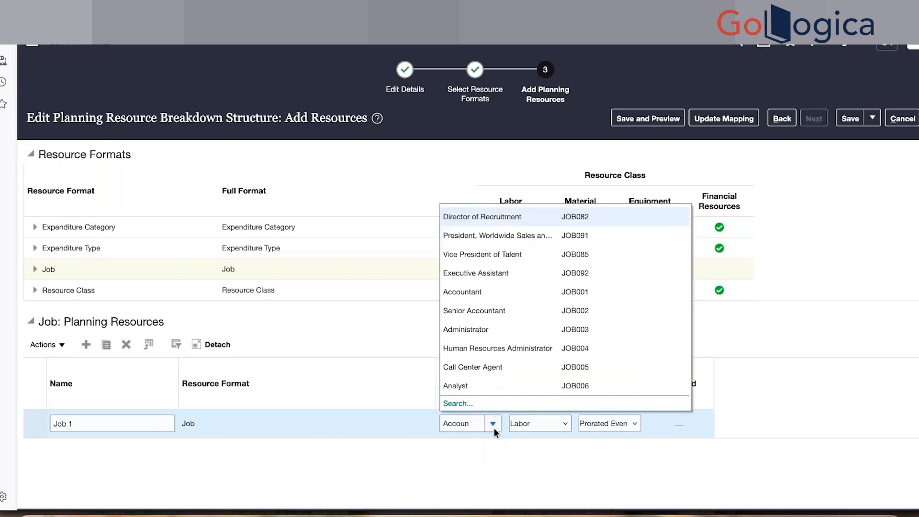
click(474, 404)
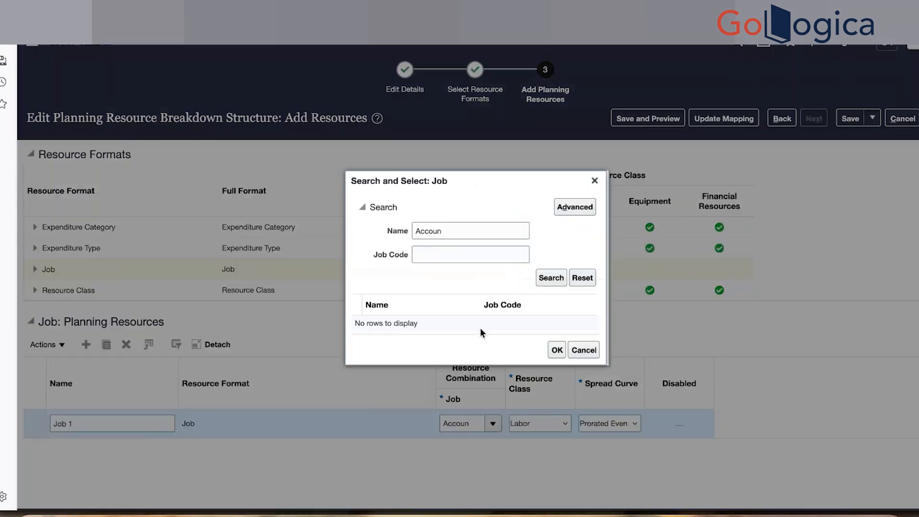
click(551, 278)
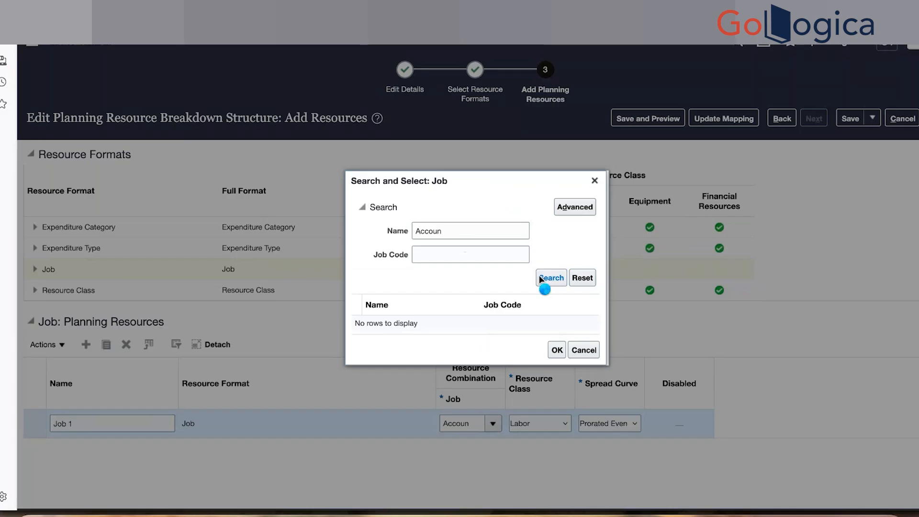
double_click(487, 353)
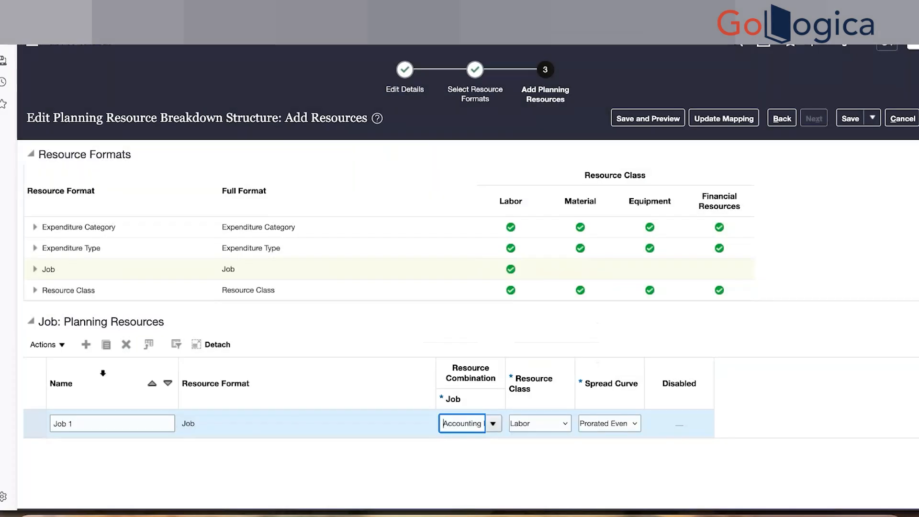
Step: Add a Job planning resource named Job 2 with Administrator as its job, and save the structure
click(85, 345)
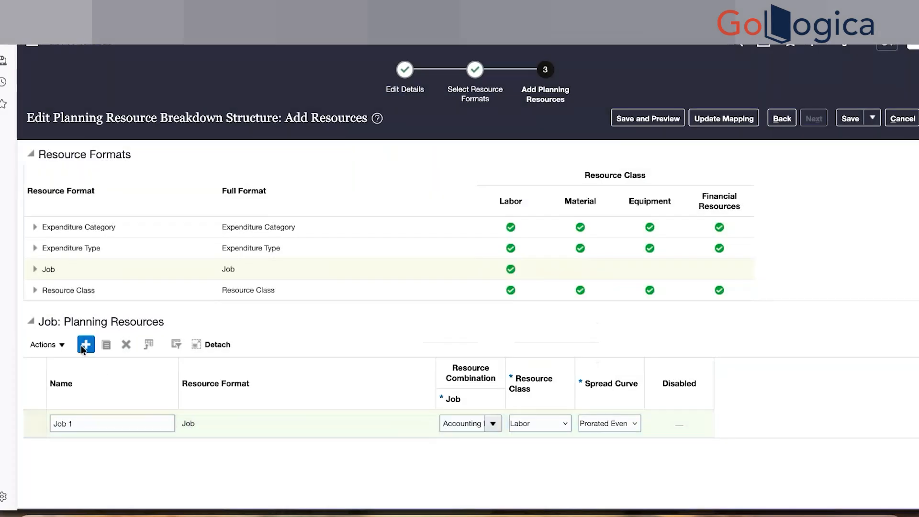
click(152, 417)
text(Job 2)
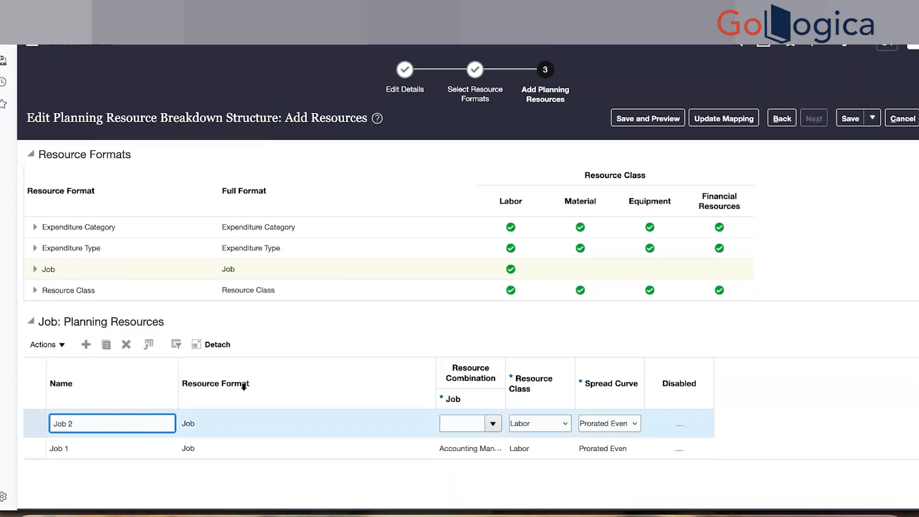
click(477, 423)
text(Admin)
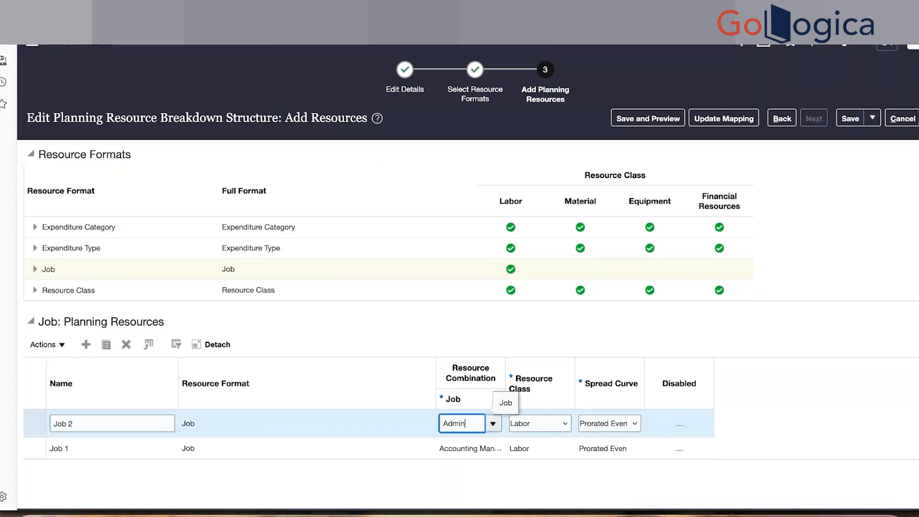
click(489, 427)
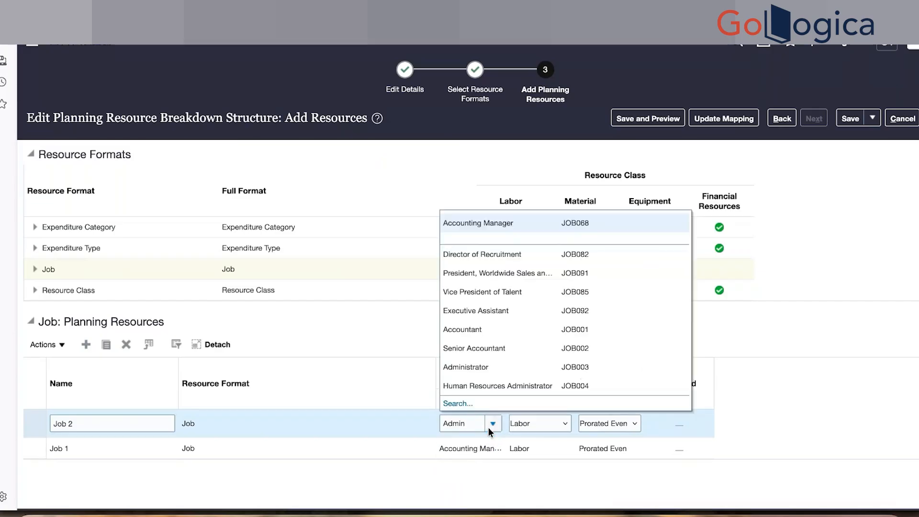
click(463, 405)
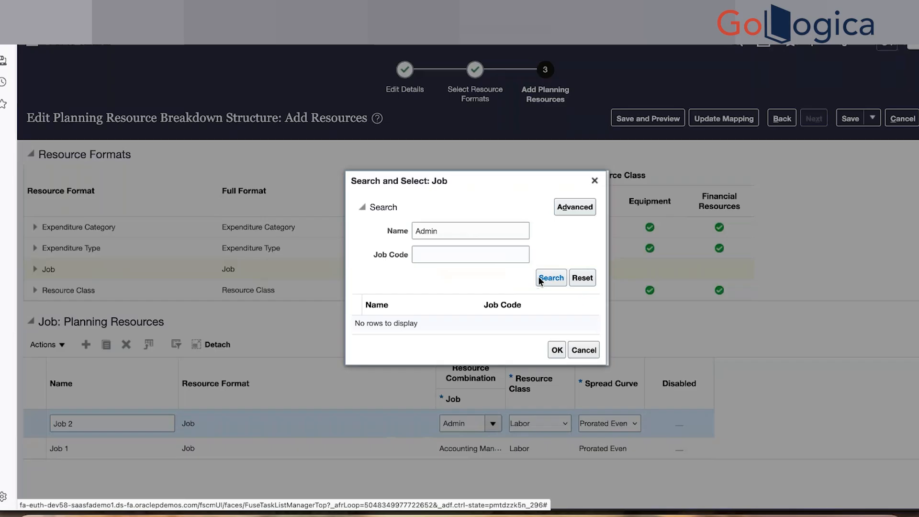
click(539, 278)
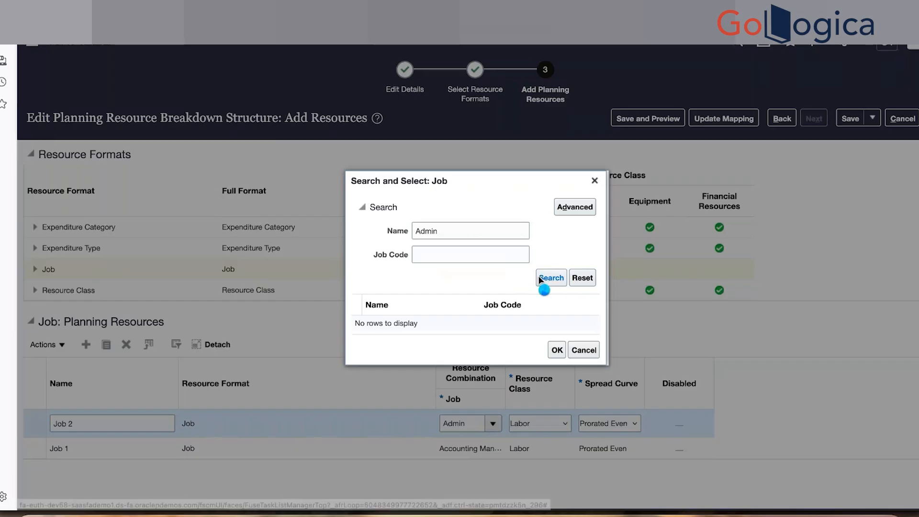
double_click(499, 324)
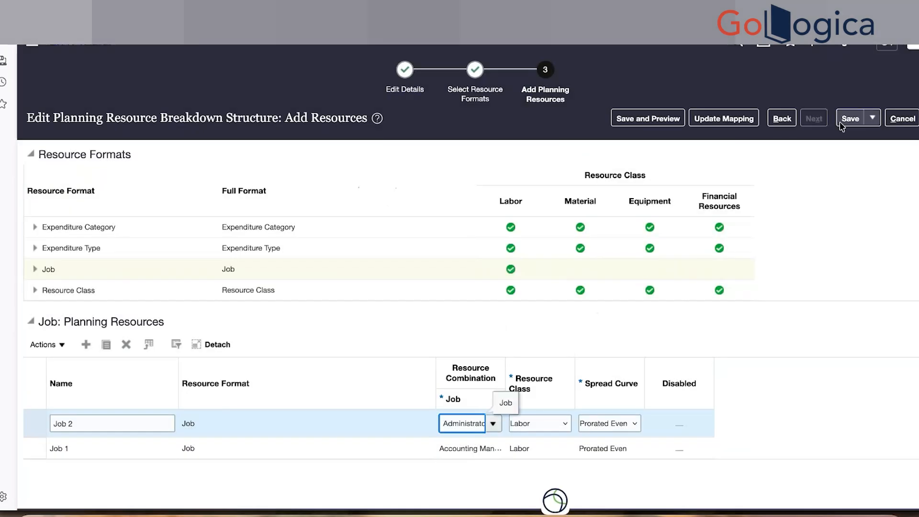
click(844, 124)
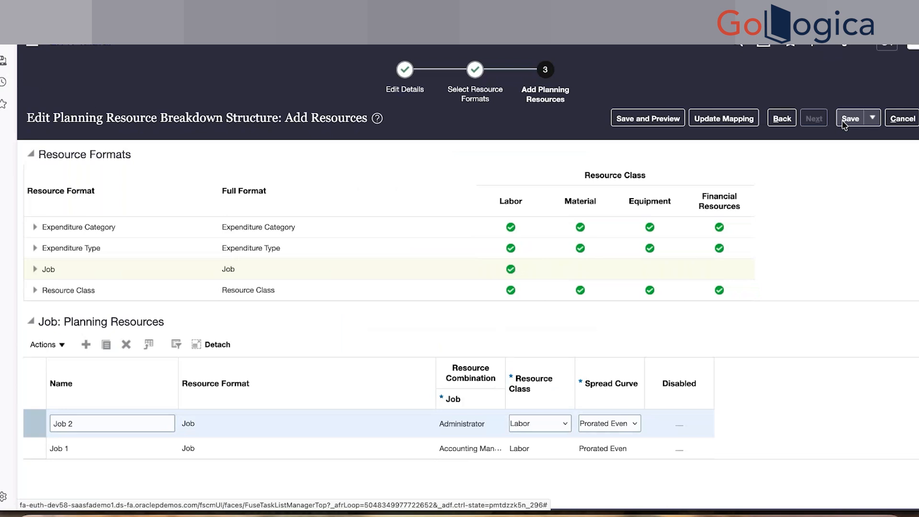
Step: Submit the resource mapping update for KW PRBS, then save the structure and preview its expanded resource outline
click(719, 125)
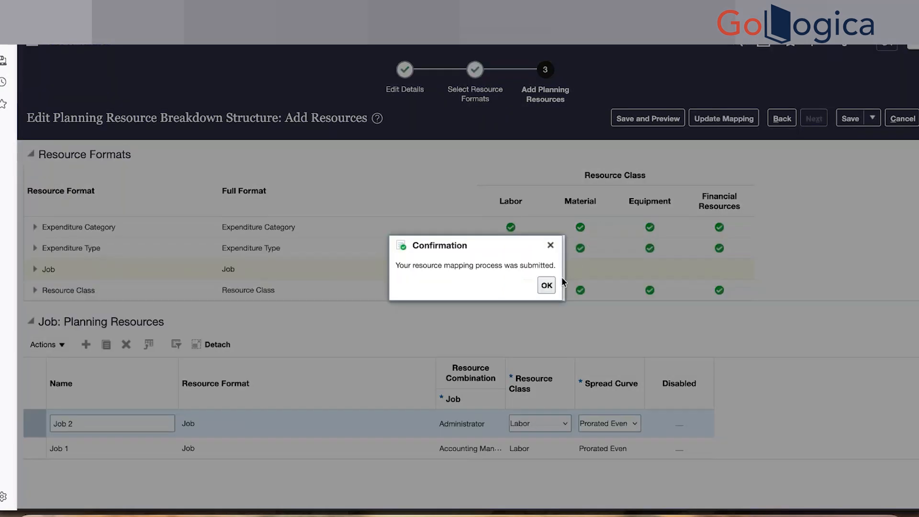
click(546, 285)
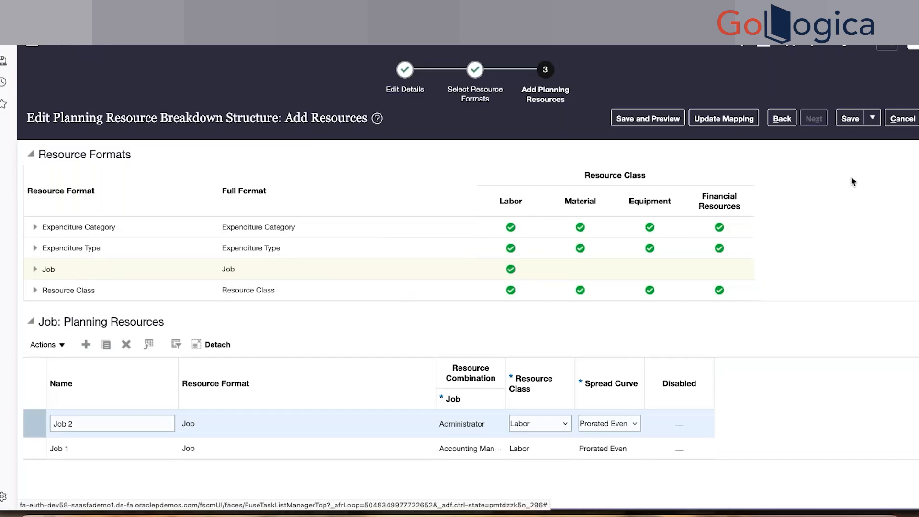
click(850, 118)
click(660, 123)
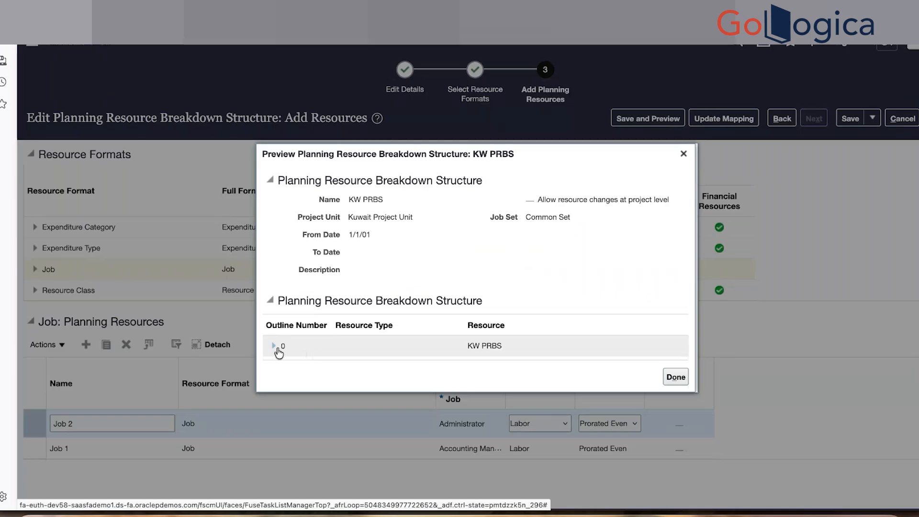
click(275, 346)
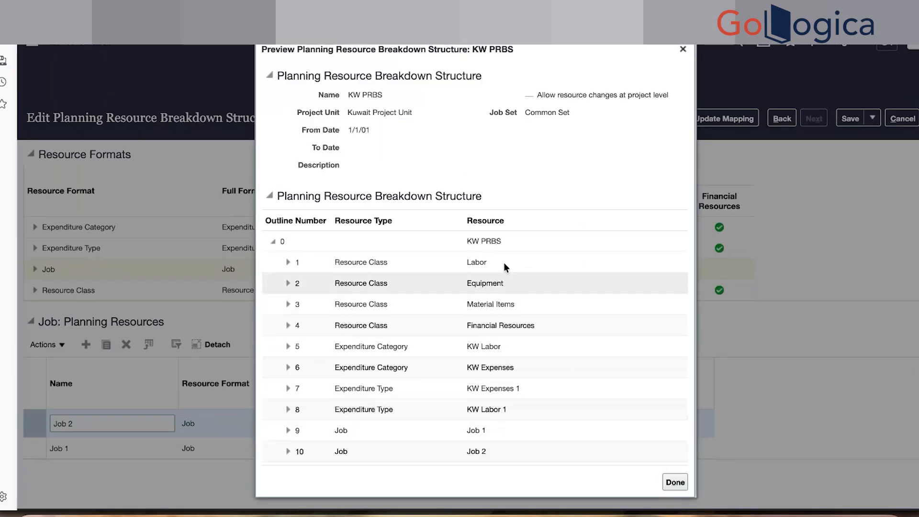
click(679, 481)
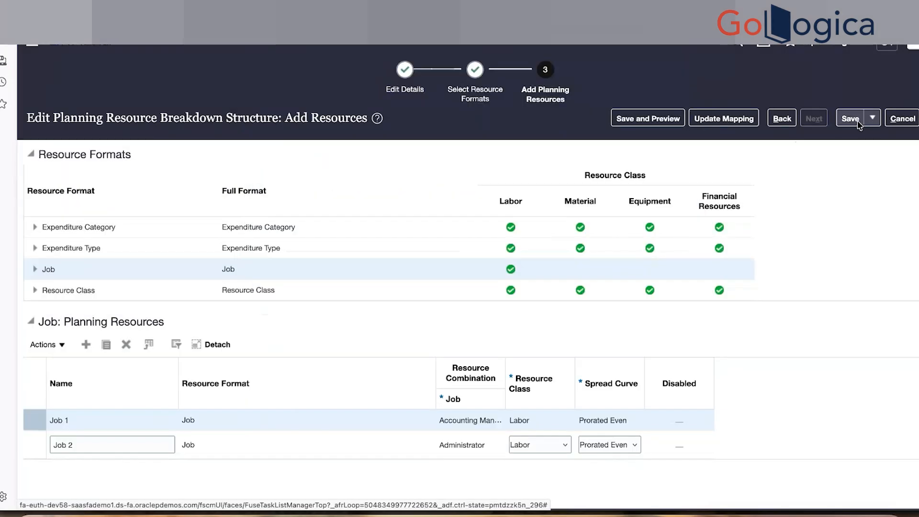
Step: Save and close the KW PRBS structure and return to the Project Foundation task list
click(872, 118)
click(869, 138)
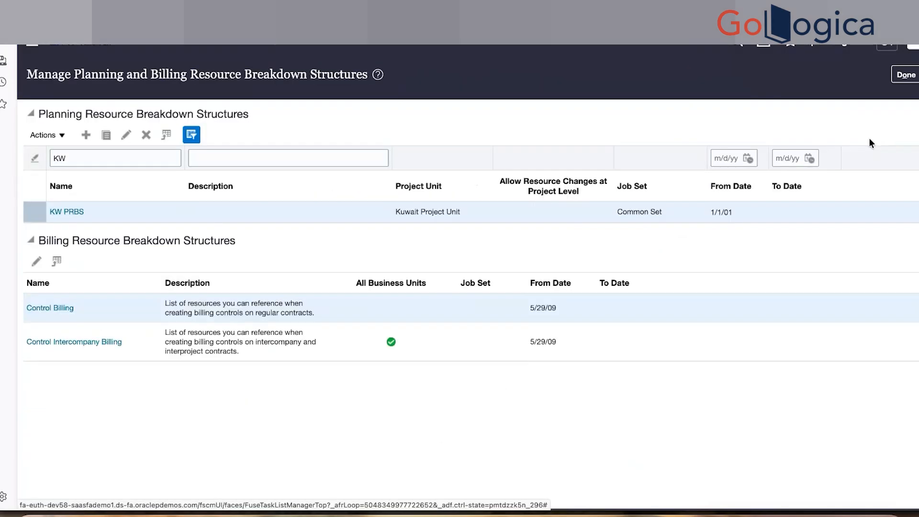
click(906, 75)
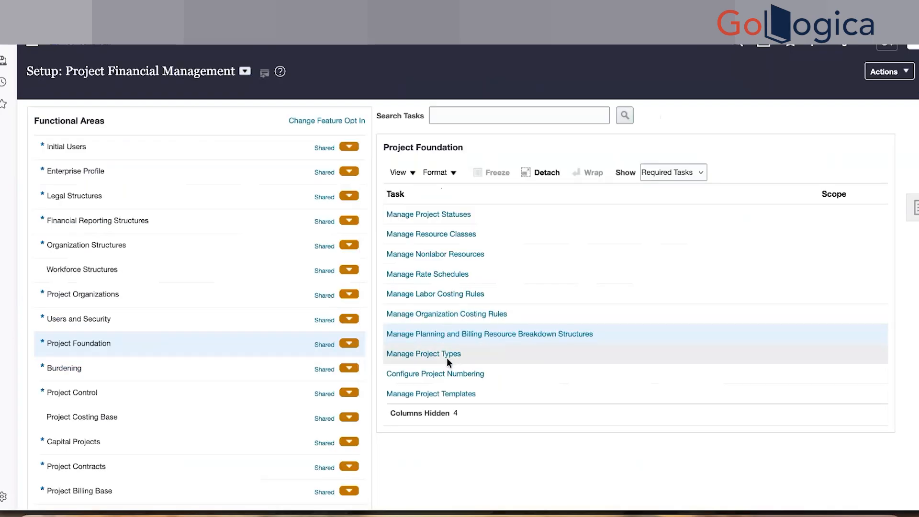
Step: Start a new project type from Manage Project Types and name it KW Billable Project Type
click(446, 354)
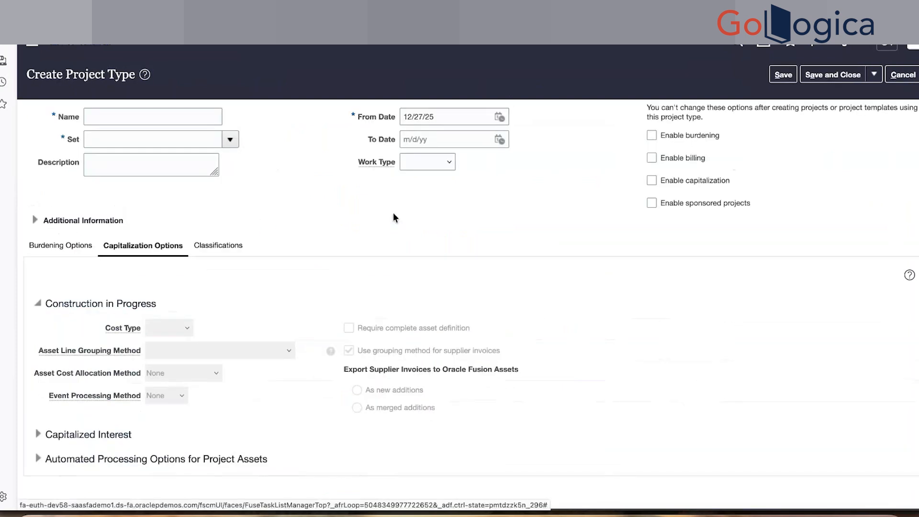
click(185, 119)
text(KW)
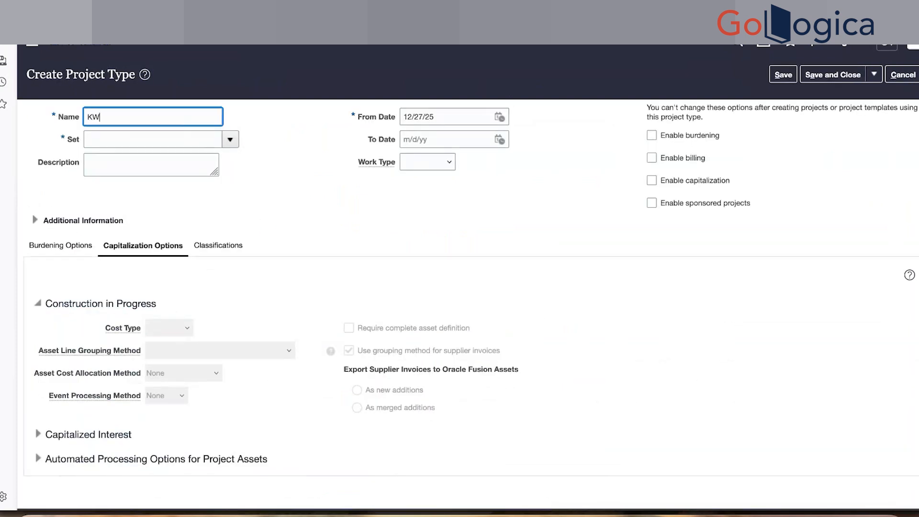
text( Bill)
key(Tab)
text(bl)
key(BackSpace)
key(BackSpace)
click(171, 112)
text(able Project Type)
Step: Set the billable project type's From Date to 1/1/01 and its set to Common Set
double_click(468, 117)
triple_click(467, 117)
text(1/1/01)
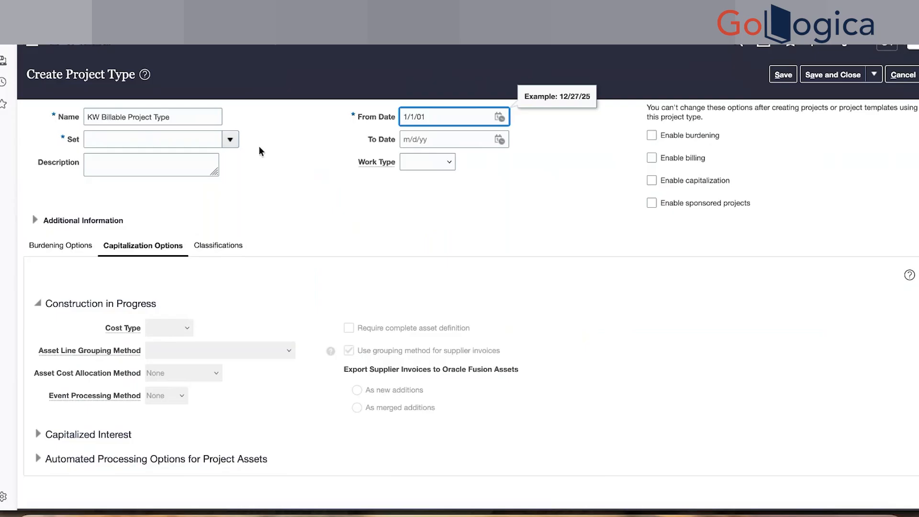
click(206, 139)
text(Commo)
key(Tab)
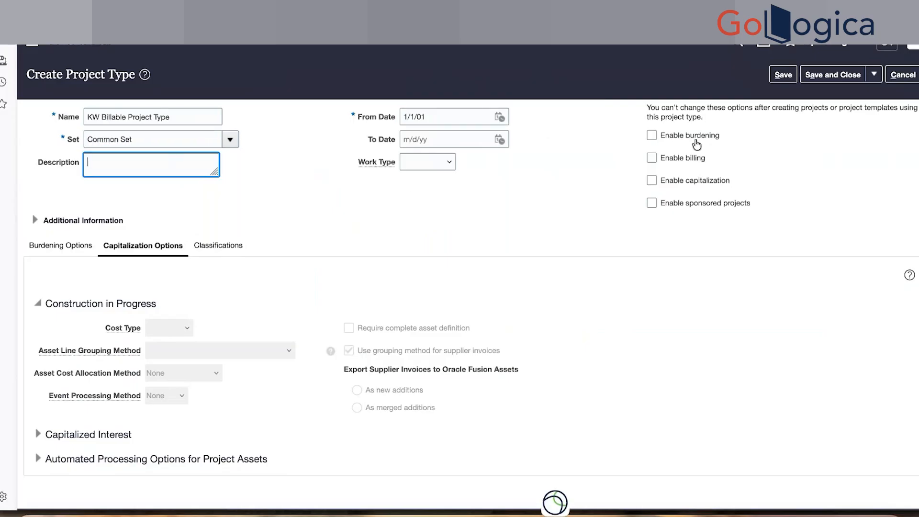
Step: Enable billing for KW Billable Project Type, check its burdening options, and save and close it
click(680, 158)
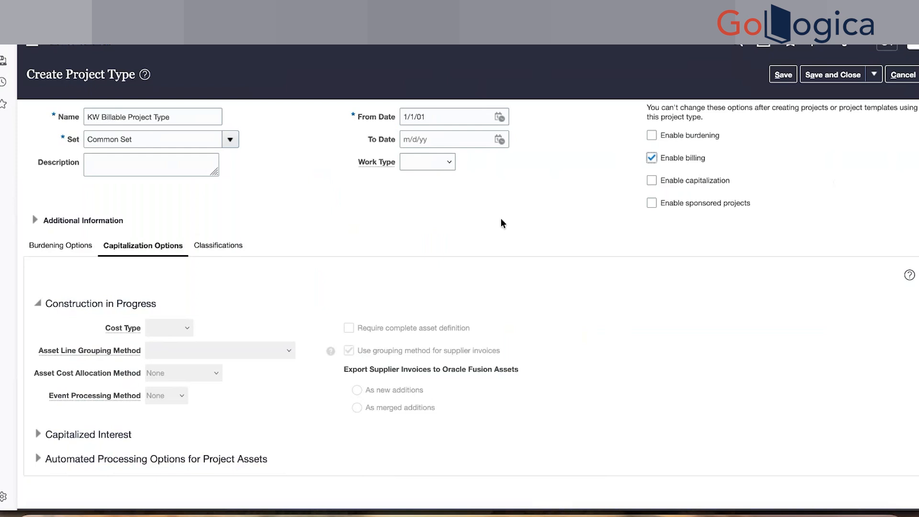
click(58, 245)
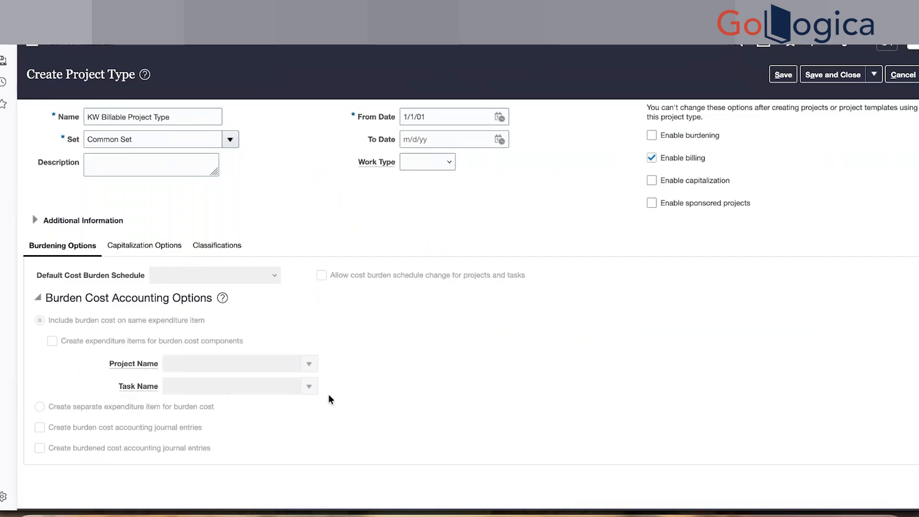
click(844, 78)
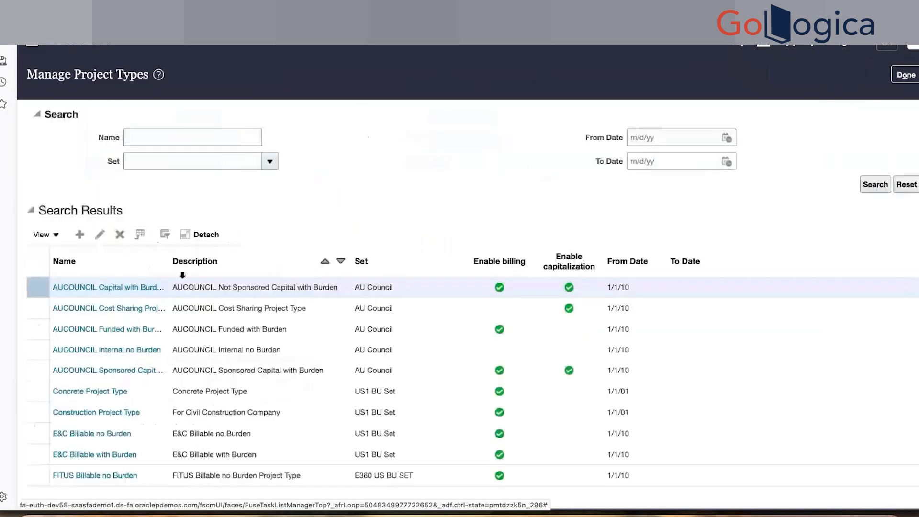
Step: Search the project types by the name KW, and return to the Project Foundation task list
click(224, 142)
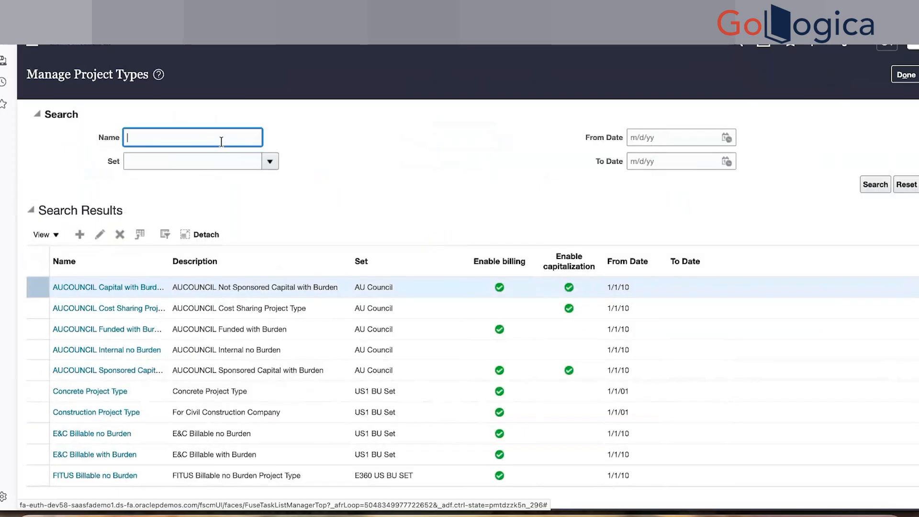
text(KW)
key(Return)
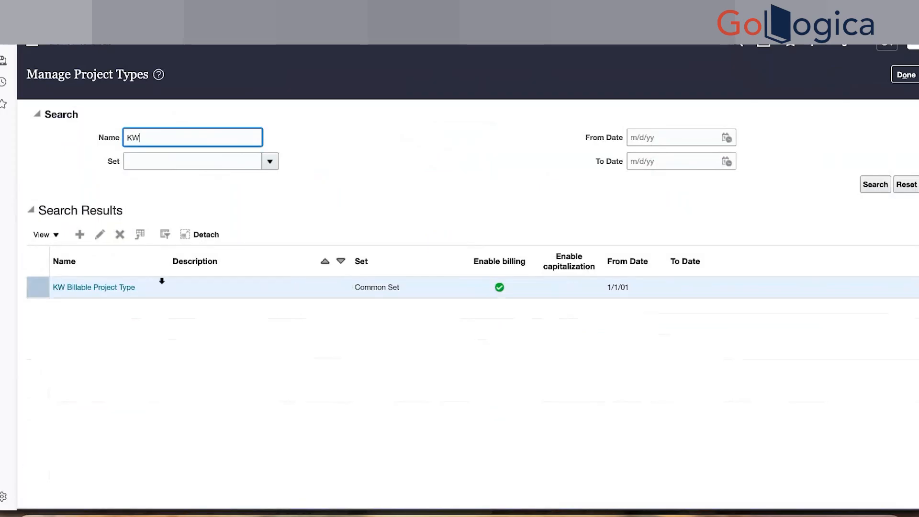
click(906, 75)
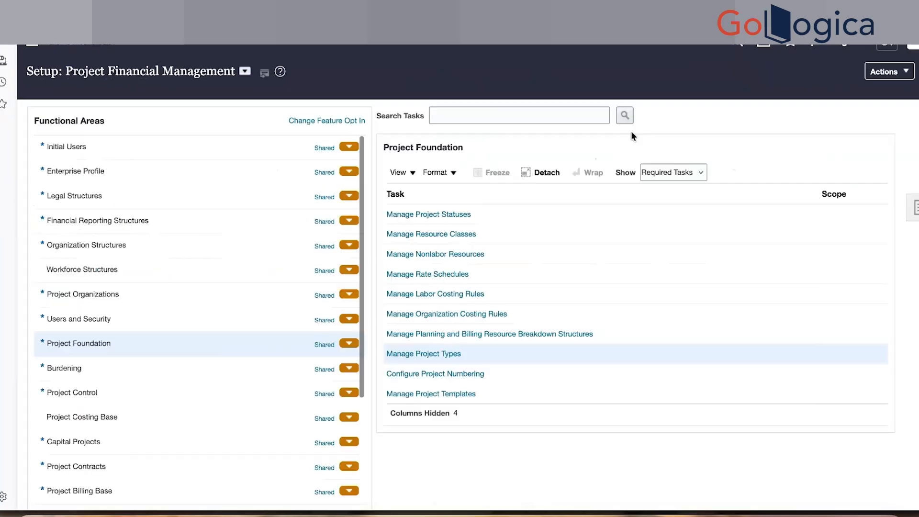
Step: Reopen Manage Project Types and look up the KW project types again
click(457, 354)
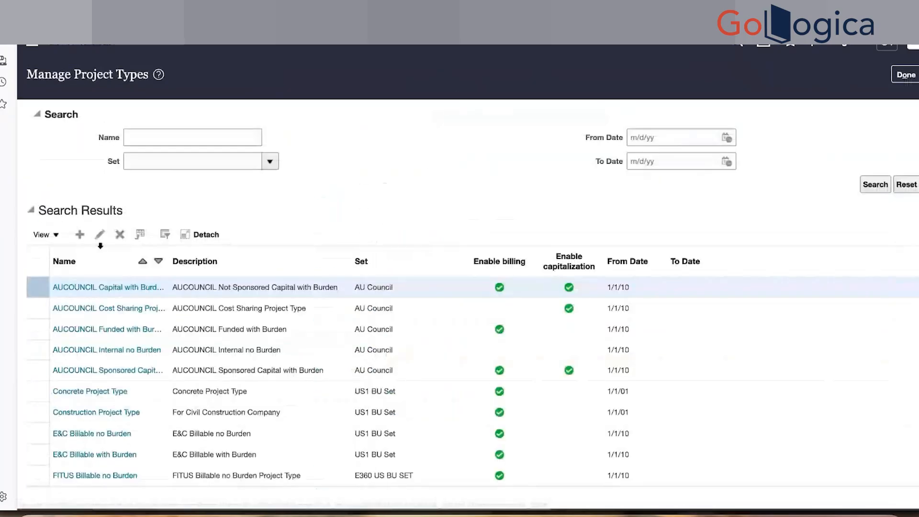
click(163, 138)
text(KW)
key(Return)
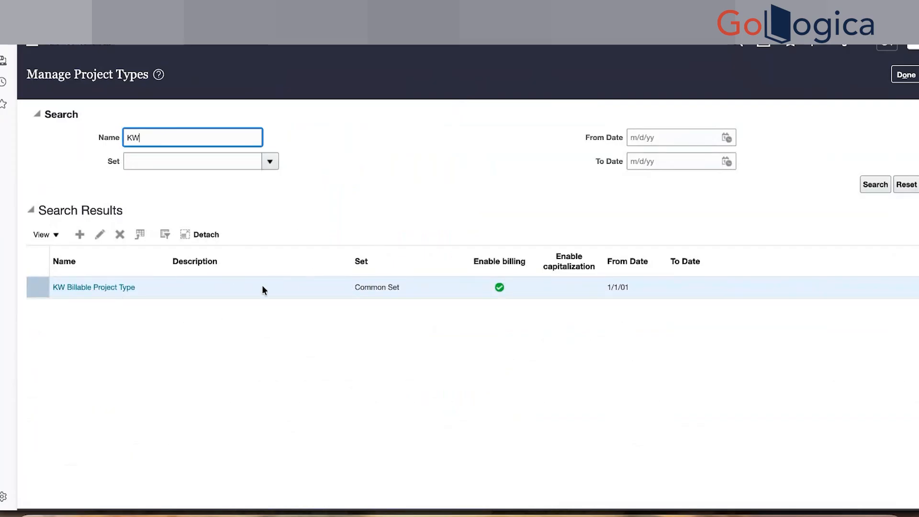
Step: Start another project type with burdening enabled and name it KW Burden Project Type
click(78, 238)
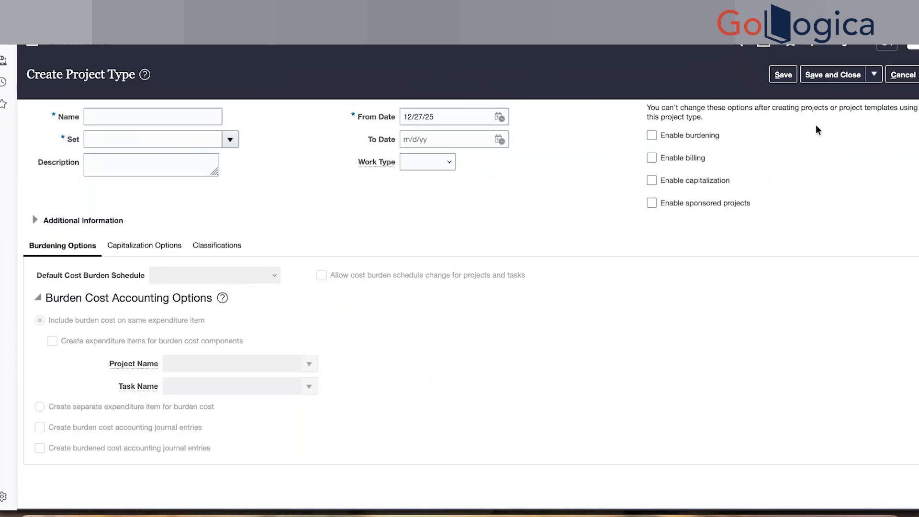
click(652, 136)
click(200, 116)
text(KW)
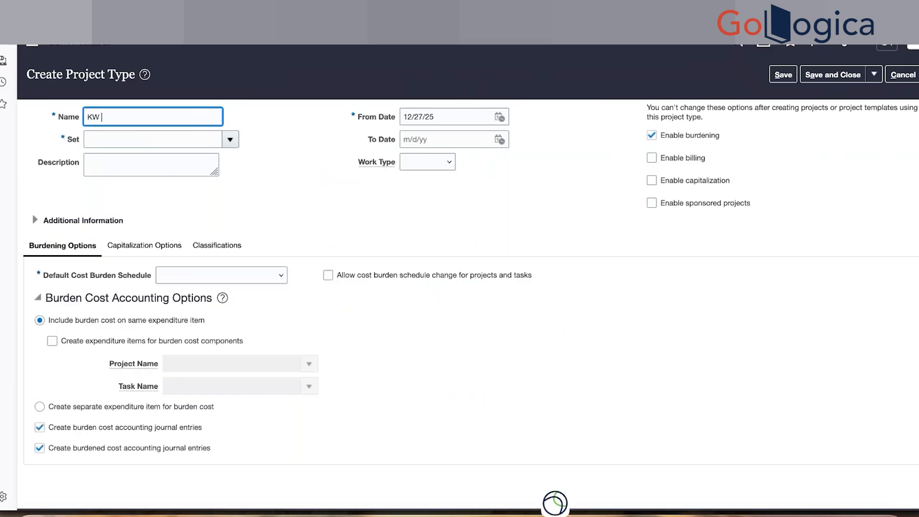
text( Bur)
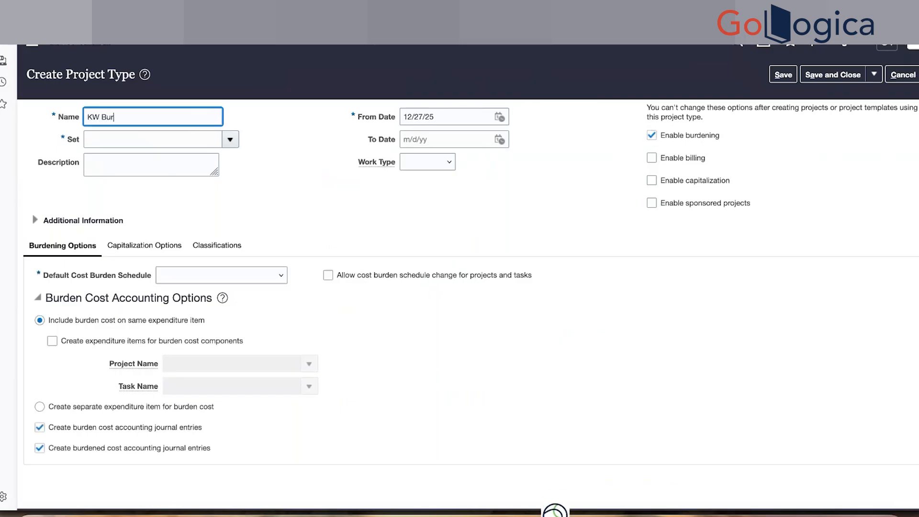
text(den Pr)
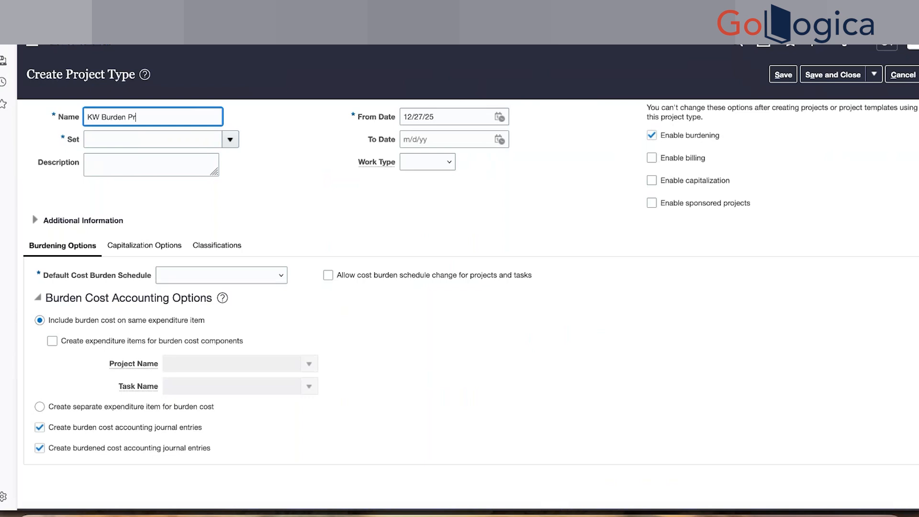
text(oject Type)
Step: Look up the reference data sets starting with Comm and assign Common Set to the burden project type
click(201, 140)
text(Coom)
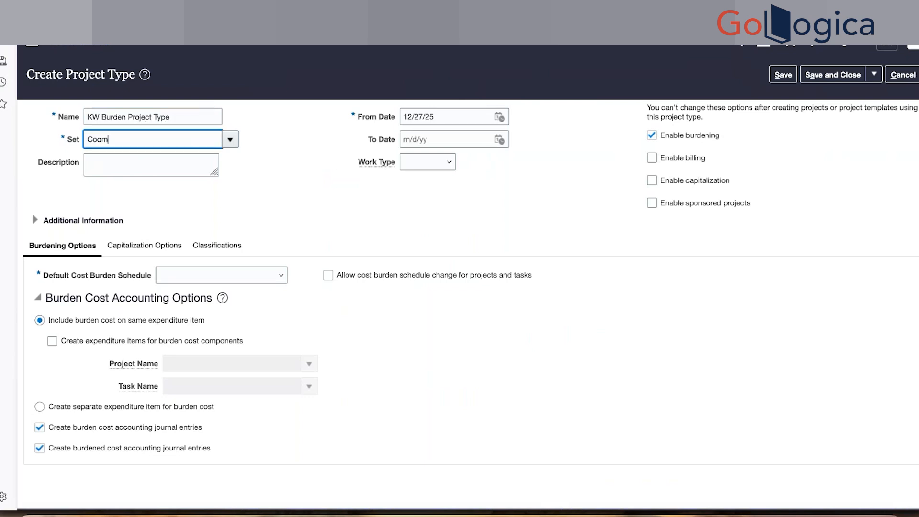
key(Tab)
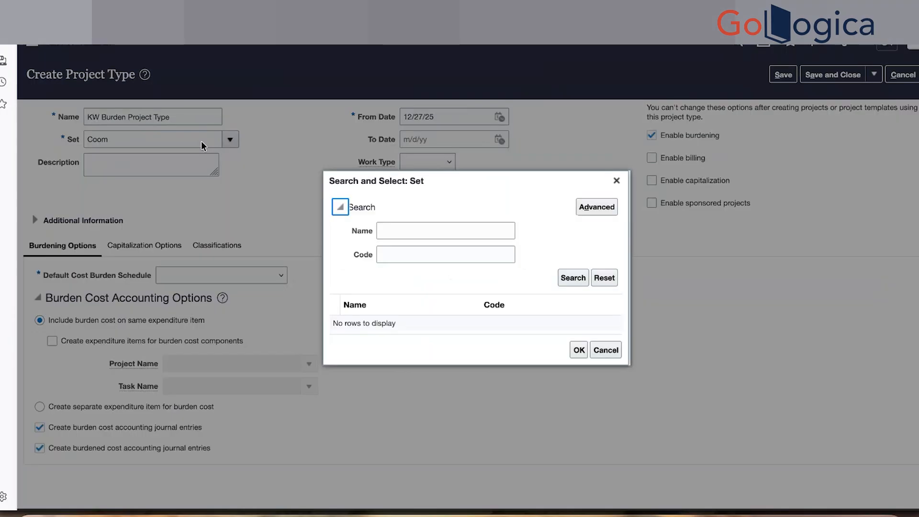
click(425, 224)
text(Comm)
key(Tab)
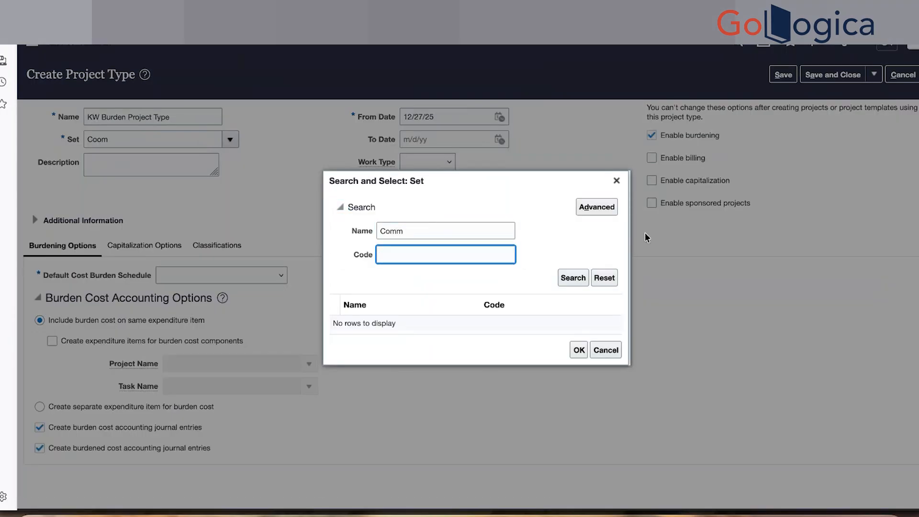
click(583, 278)
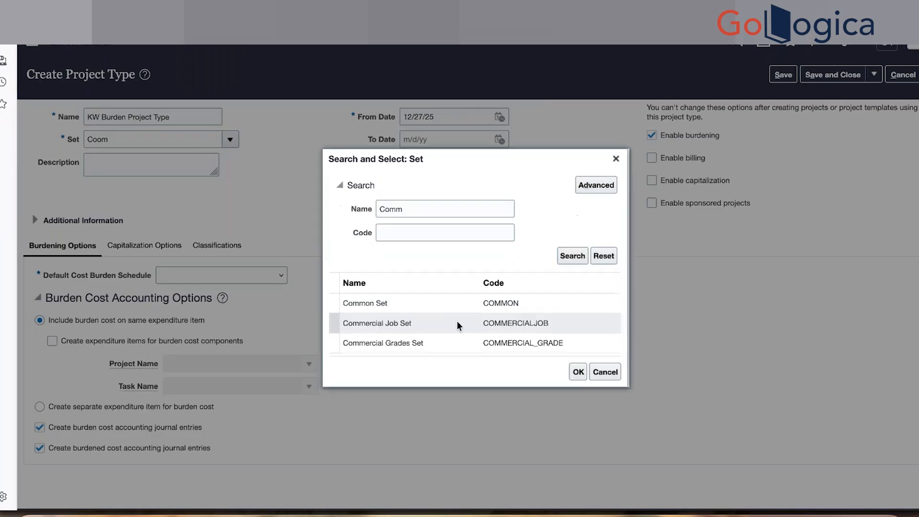
click(444, 305)
click(573, 370)
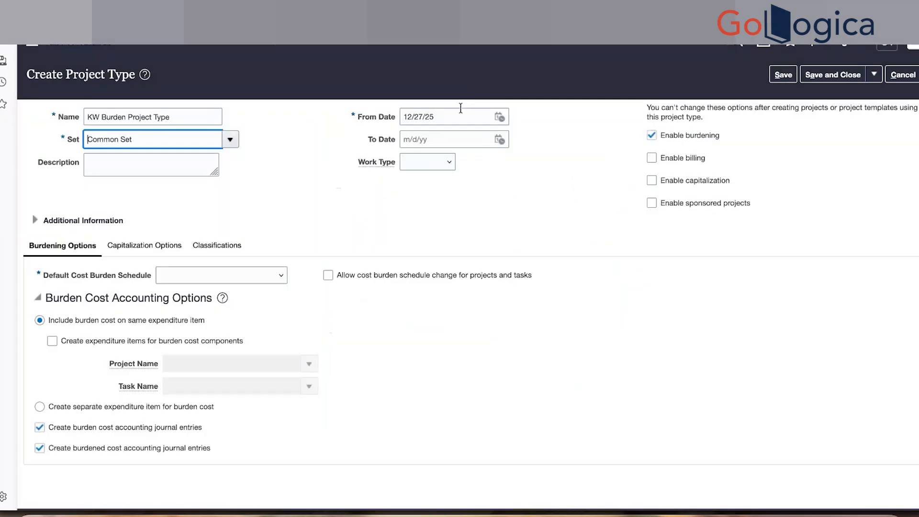
Step: Set the project type's start date to 1/1/01 and enable billing for it
click(460, 110)
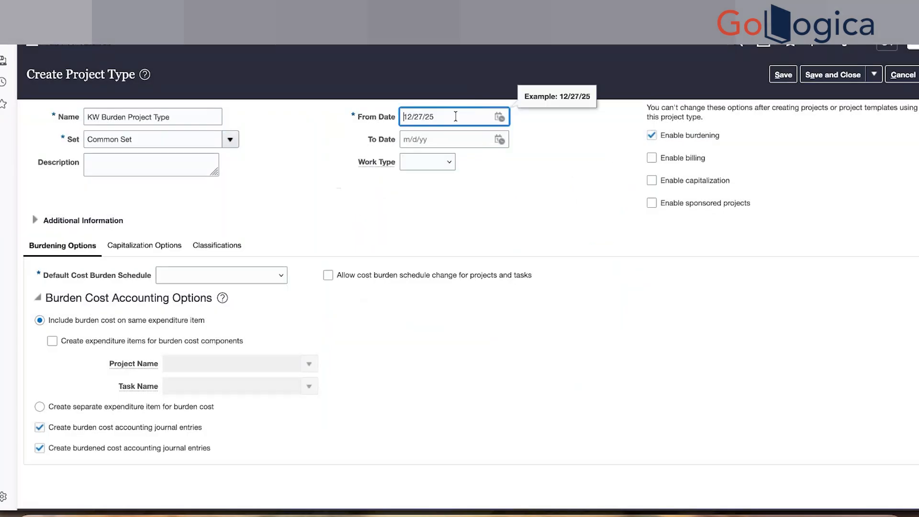
key(ctrl+a)
text(1/1/1)
click(516, 235)
click(651, 161)
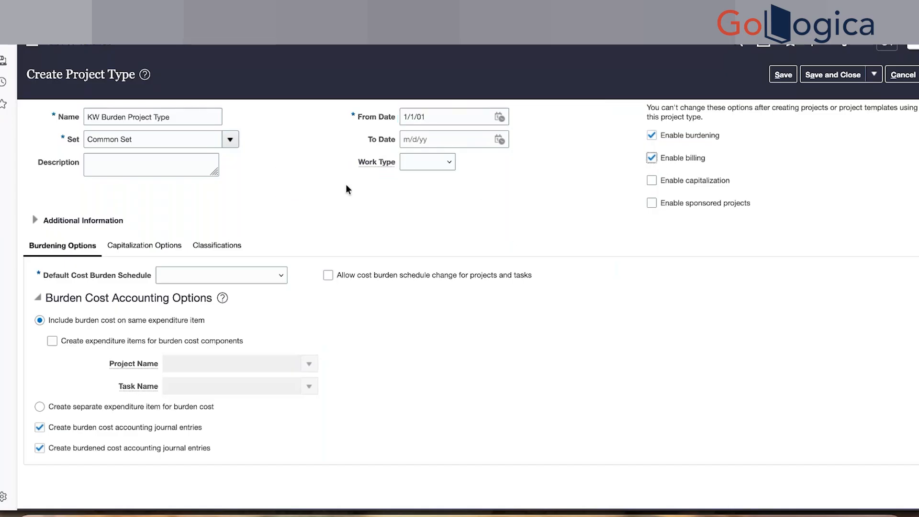
click(651, 161)
click(652, 159)
Step: Rename the project type as KW Burden with Billing Project Type and choose AU Council Burden Schedule as its default cost burden schedule
click(129, 119)
text(Bill)
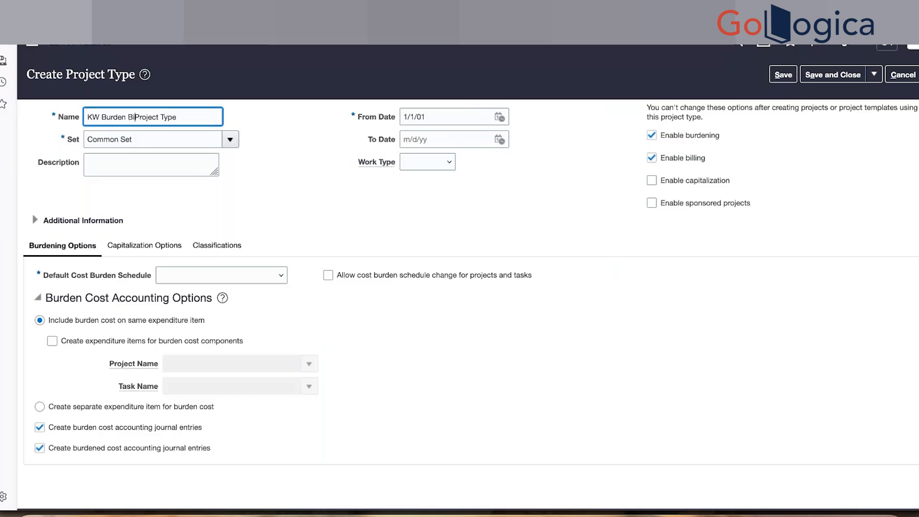
key(BackSpace)
key(BackSpace)
key(BackSpace)
key(BackSpace)
text(with Billing)
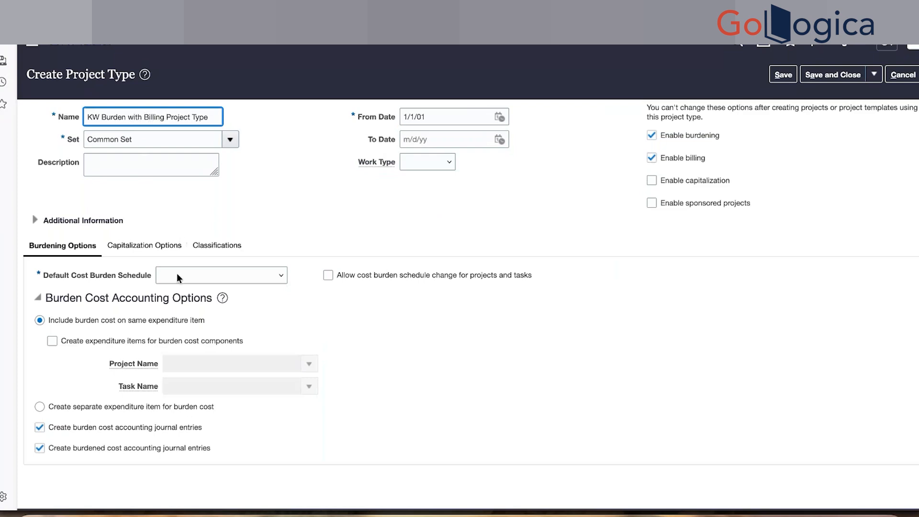
click(207, 276)
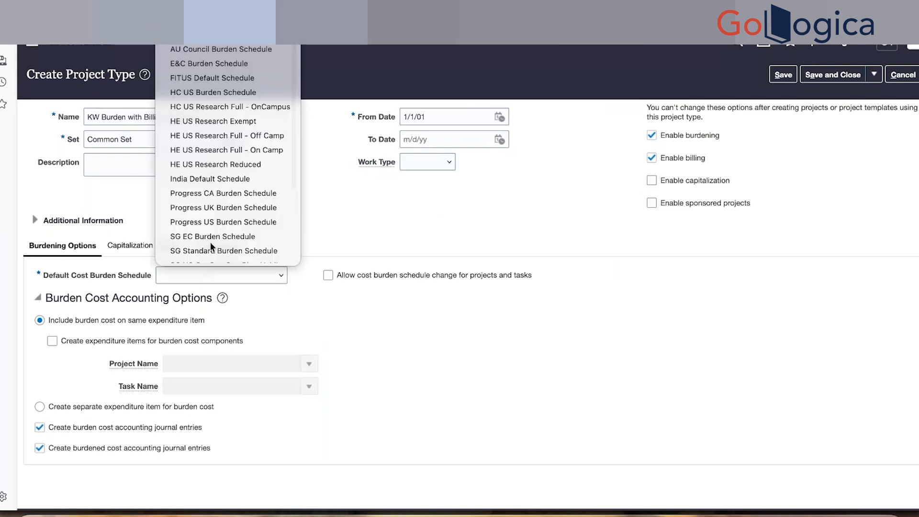
click(225, 54)
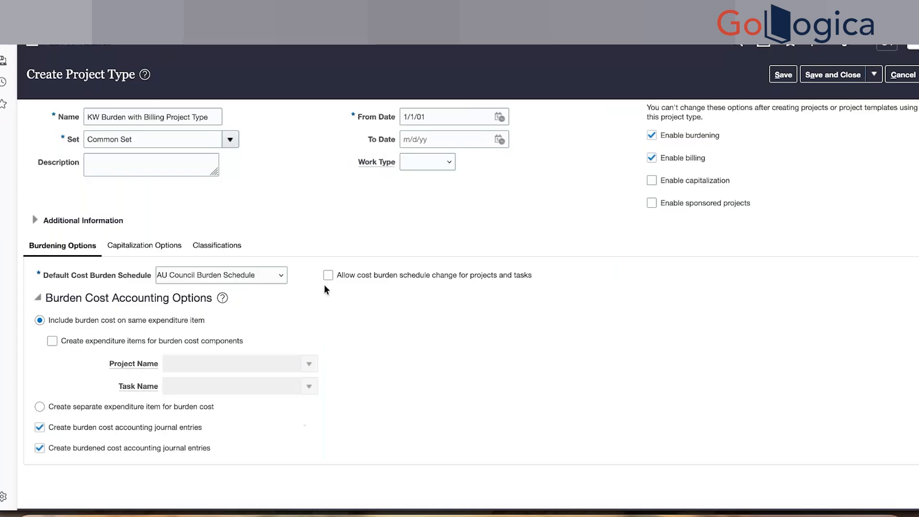
Step: Allow cost burden schedule changes for projects and tasks, and save the KW Burden with Billing Project Type
click(340, 275)
click(833, 74)
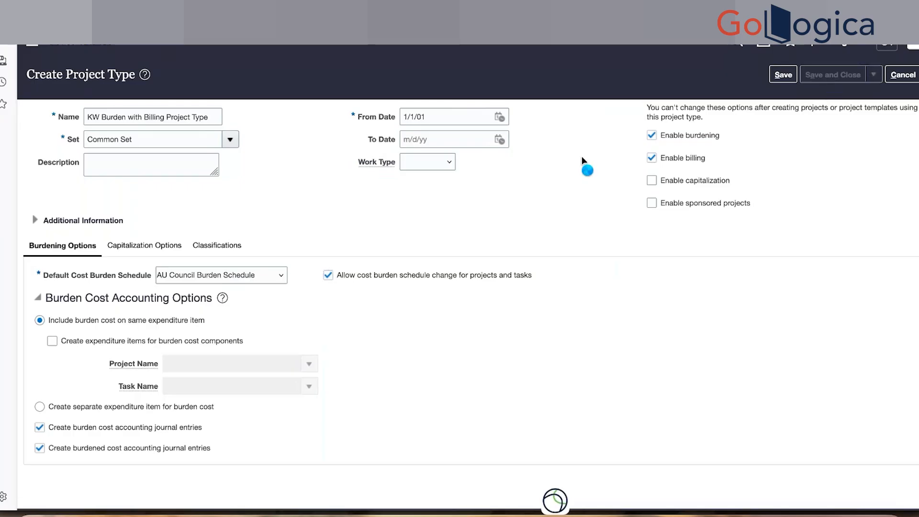
Step: Create a new project type named KW Capital Project Type and assign it to the Common Set
click(80, 235)
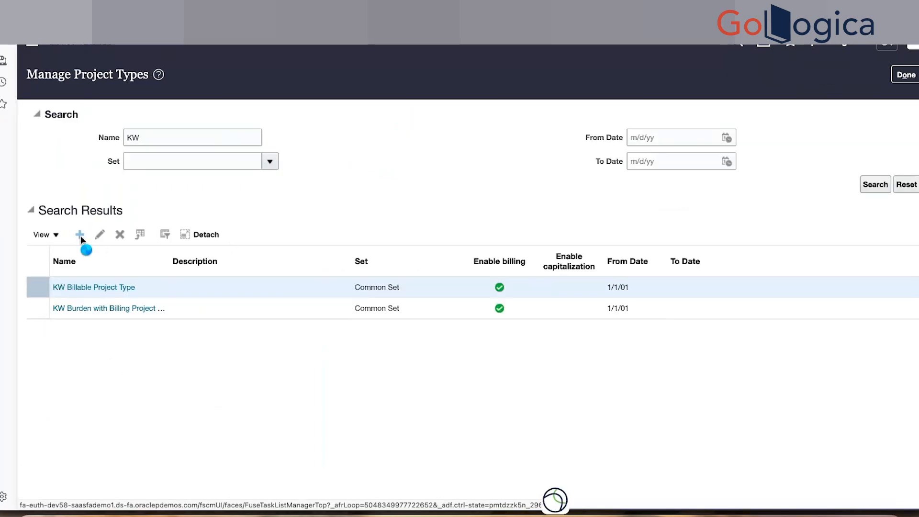
click(197, 117)
text(KW Capit)
key(Tab)
text(I)
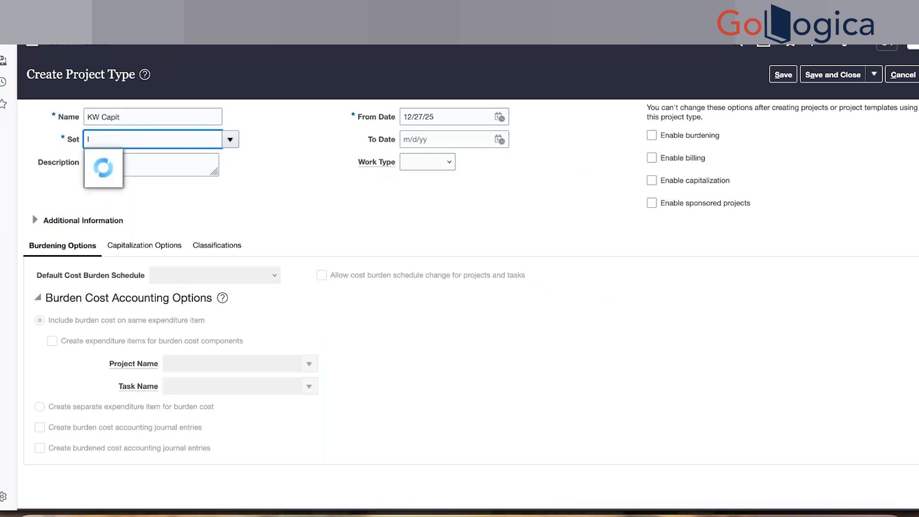
click(180, 115)
text(al Project Type)
click(231, 140)
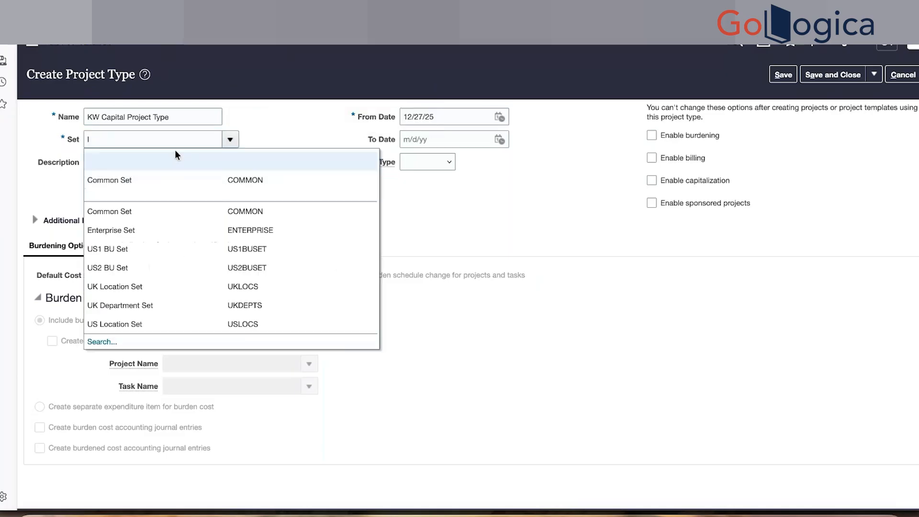
click(178, 180)
Step: Set the project type's From Date to 1/1/01 and enable only capitalization for it
triple_click(452, 115)
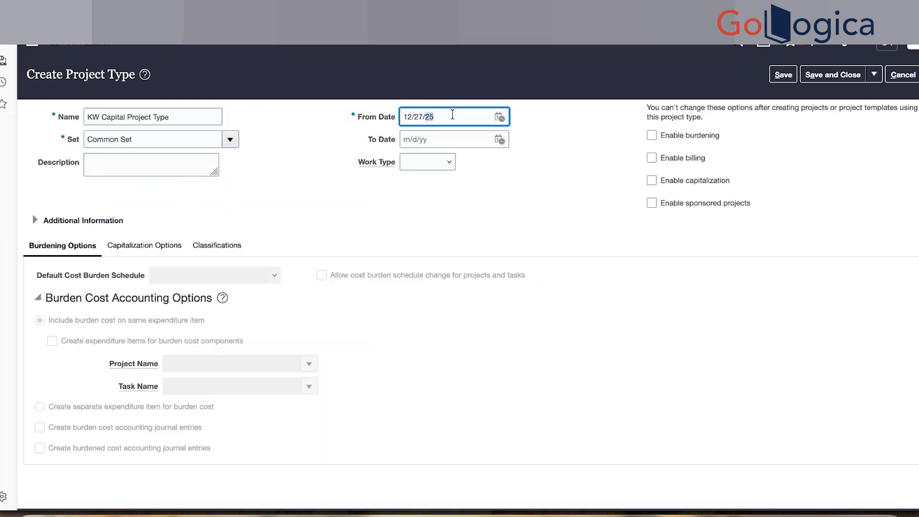
text(1/1/)
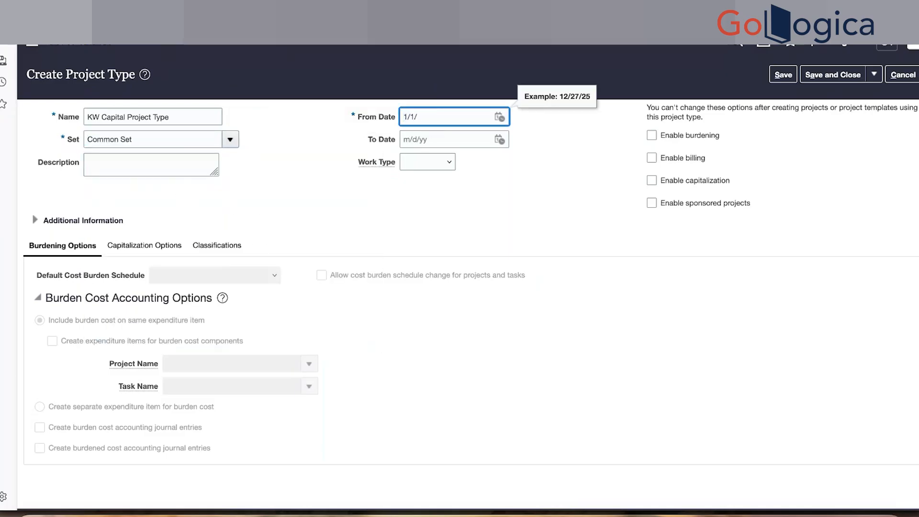
text(1)
click(652, 135)
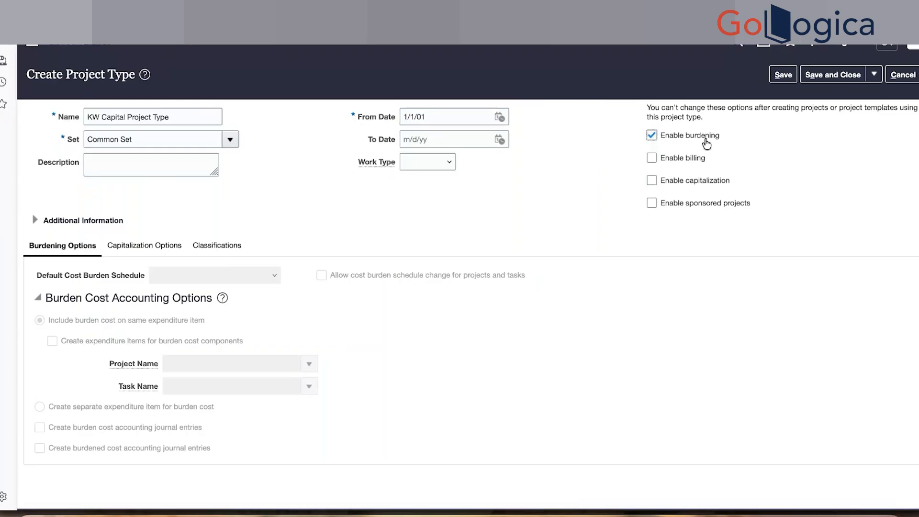
click(691, 161)
click(691, 161)
click(690, 181)
Step: Set the capitalization cost type to Raw and the asset line grouping method to Expenditure category
click(166, 250)
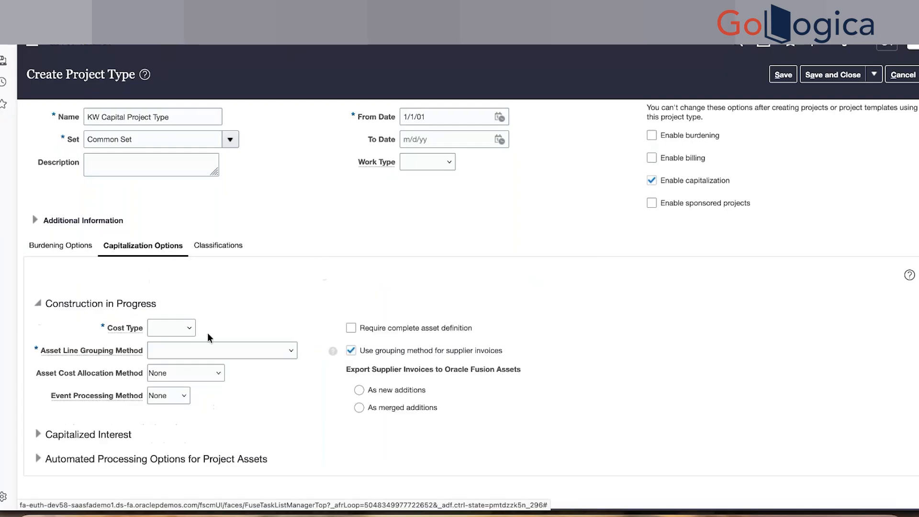
click(189, 328)
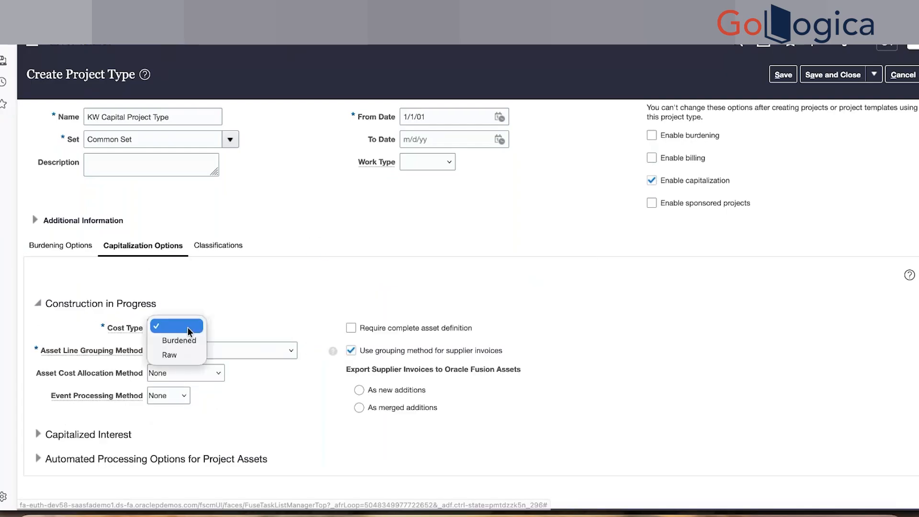
click(180, 353)
click(211, 352)
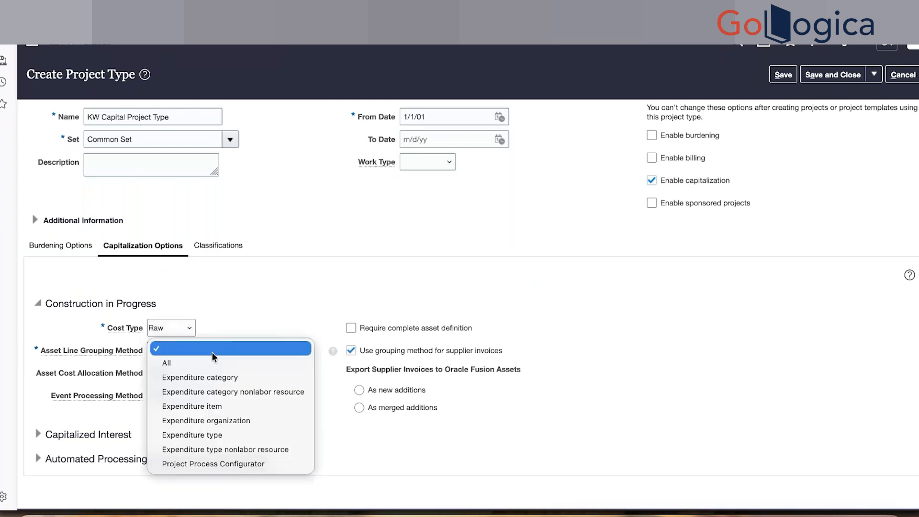
click(206, 377)
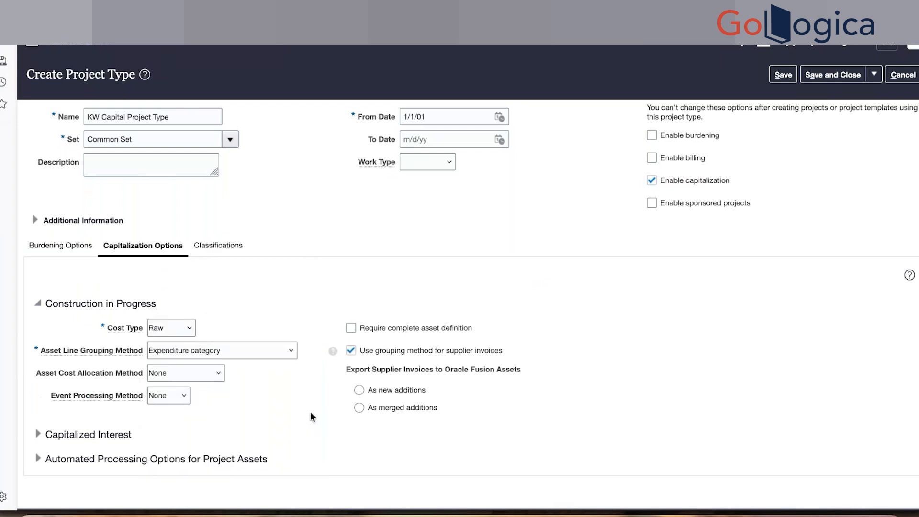
Step: Save and close the capital project type, finish managing project types, and open the Configure Project Numbering task
click(30, 249)
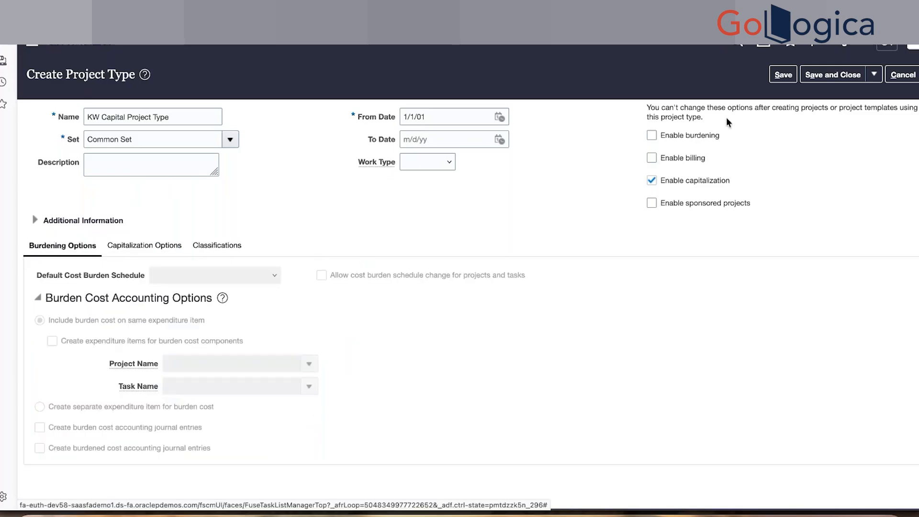
click(847, 82)
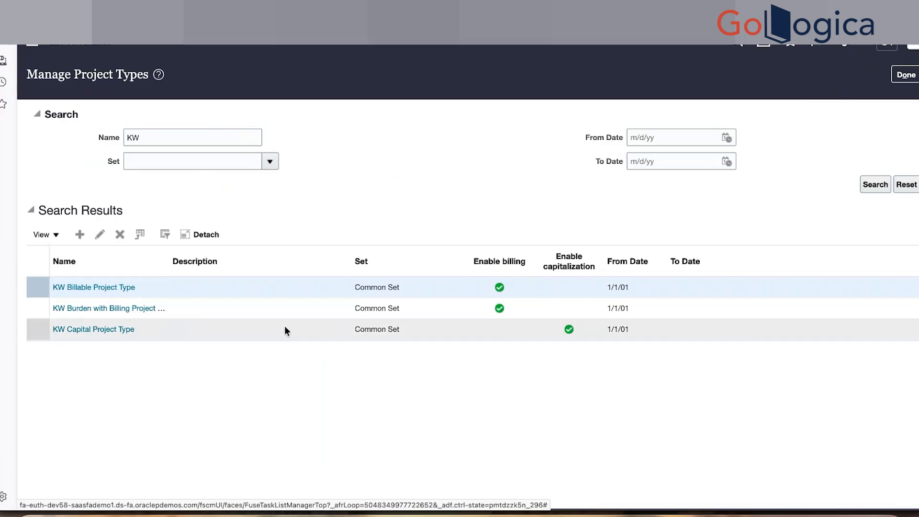
click(905, 75)
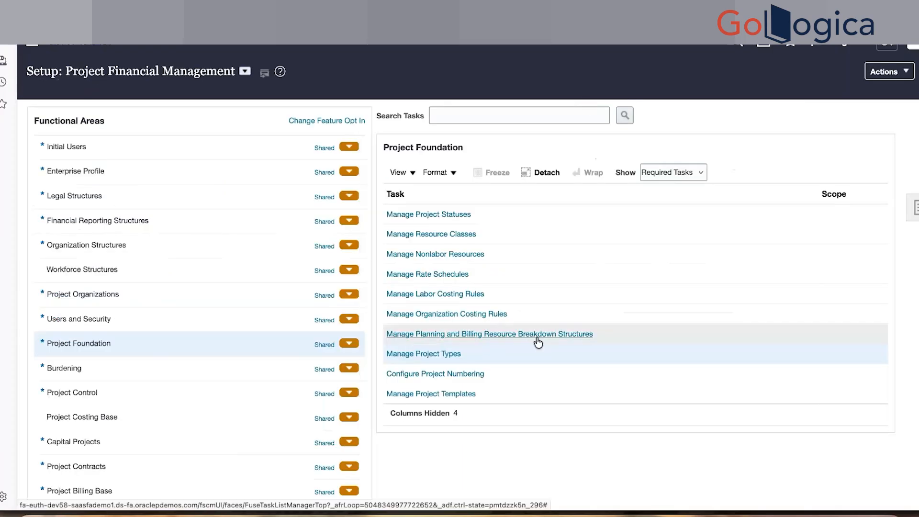
click(484, 378)
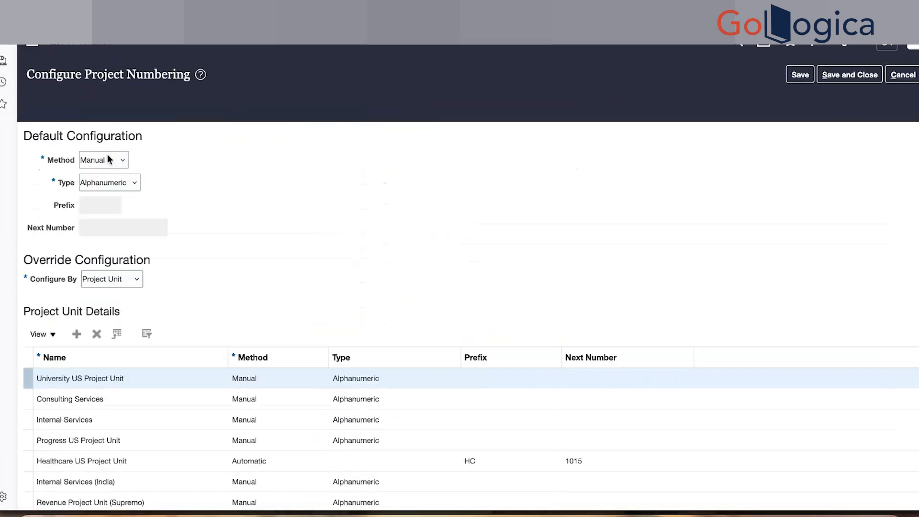
Step: Add a numbering override row for Kuwait Project Unit with the Automatic method
click(76, 311)
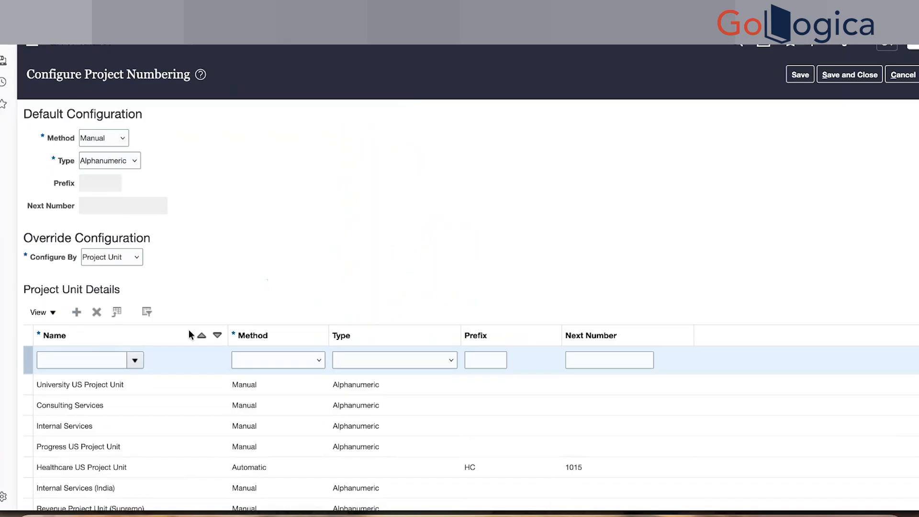
click(105, 359)
text(K)
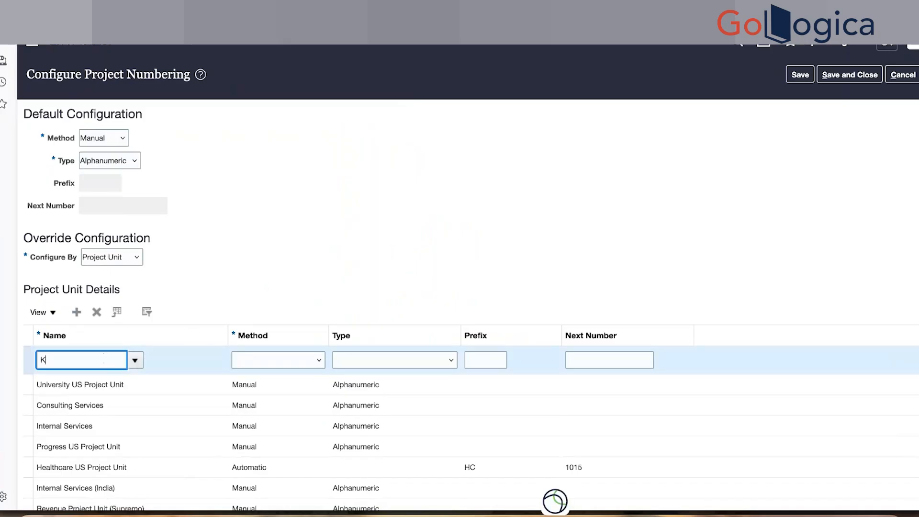
text(uwa)
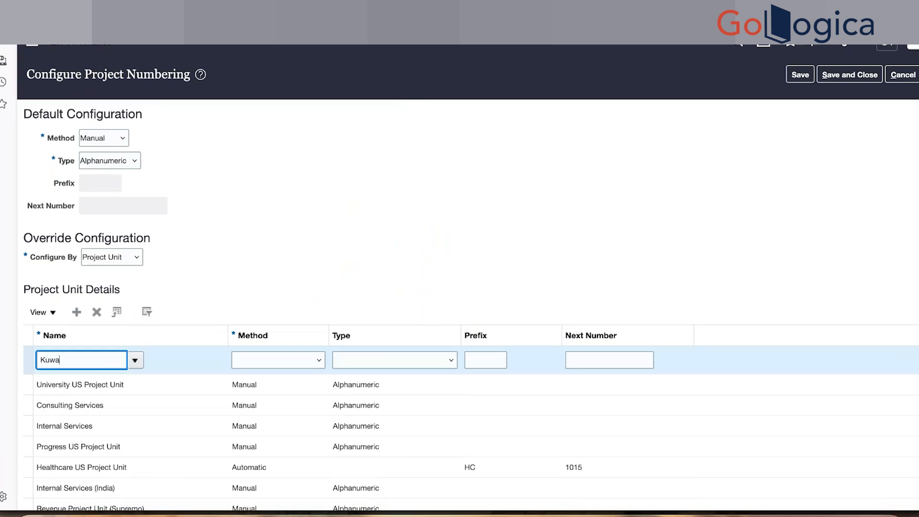
text(it)
key(Tab)
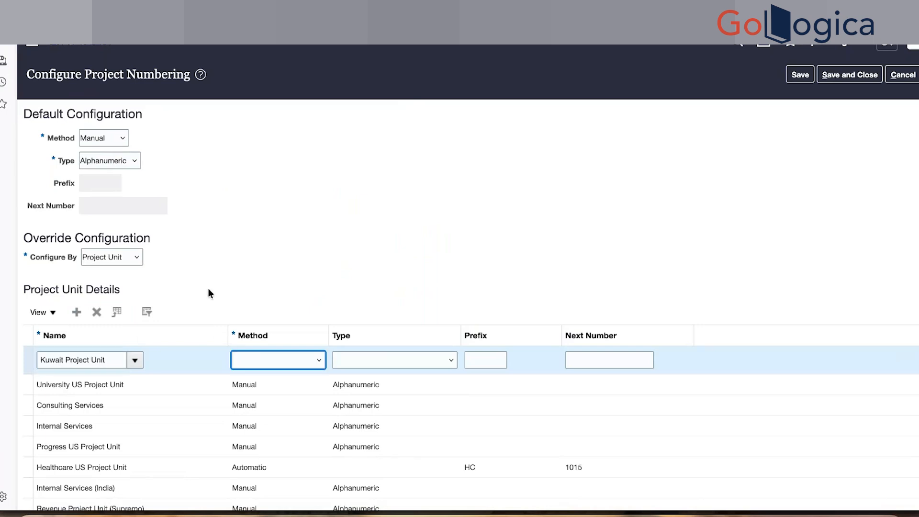
click(313, 362)
click(301, 372)
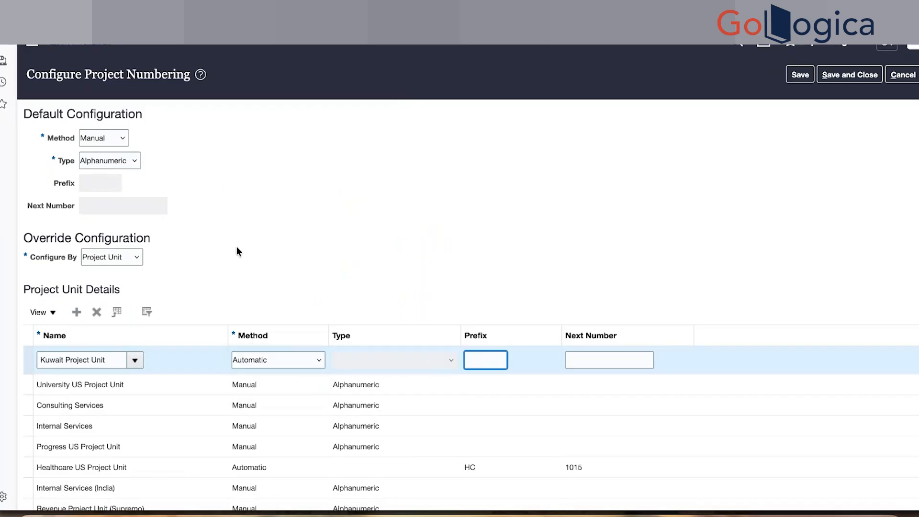
Step: Set the default numbering configuration to the Automatic method with prefix KW and next number 1
click(124, 134)
click(123, 121)
click(107, 186)
text(KW)
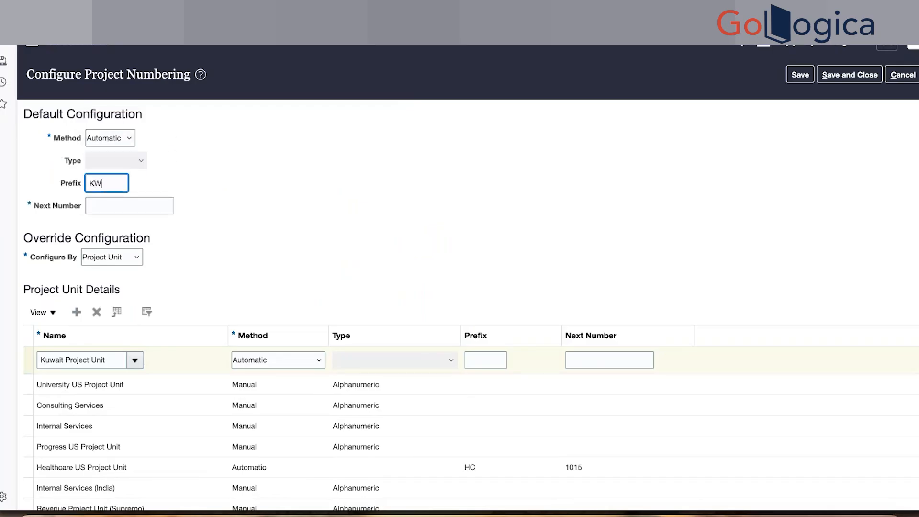
click(134, 204)
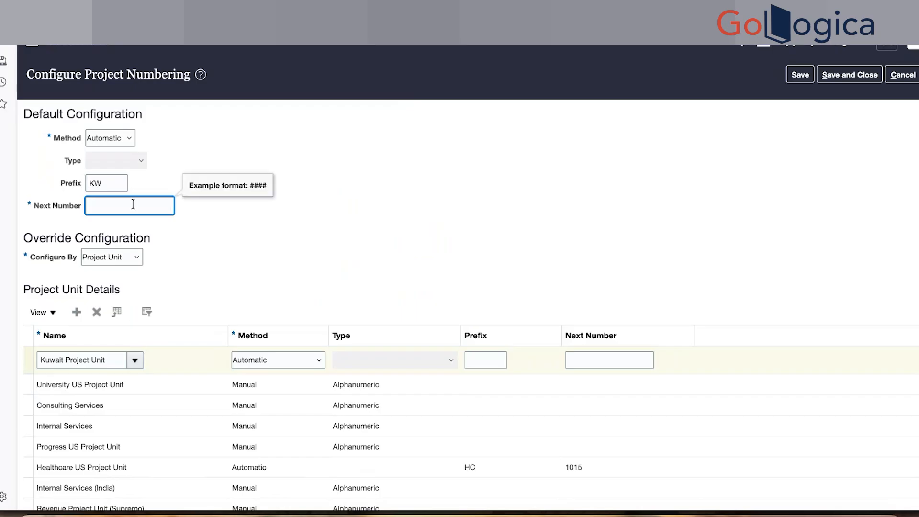
text(001)
key(Tab)
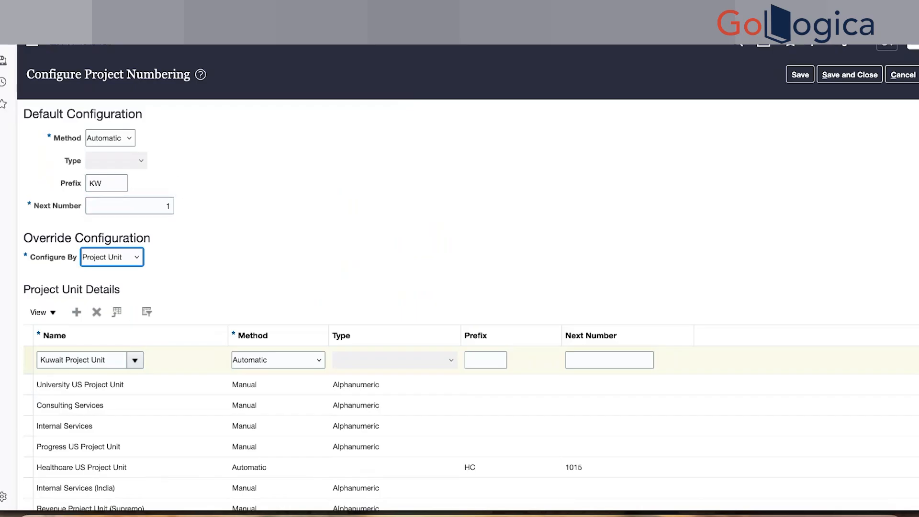
drag(155, 205, 187, 205)
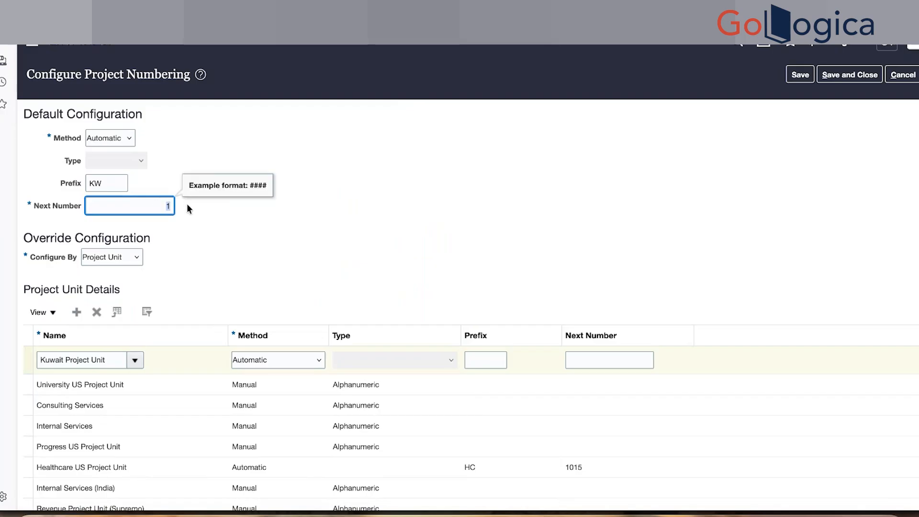
click(342, 243)
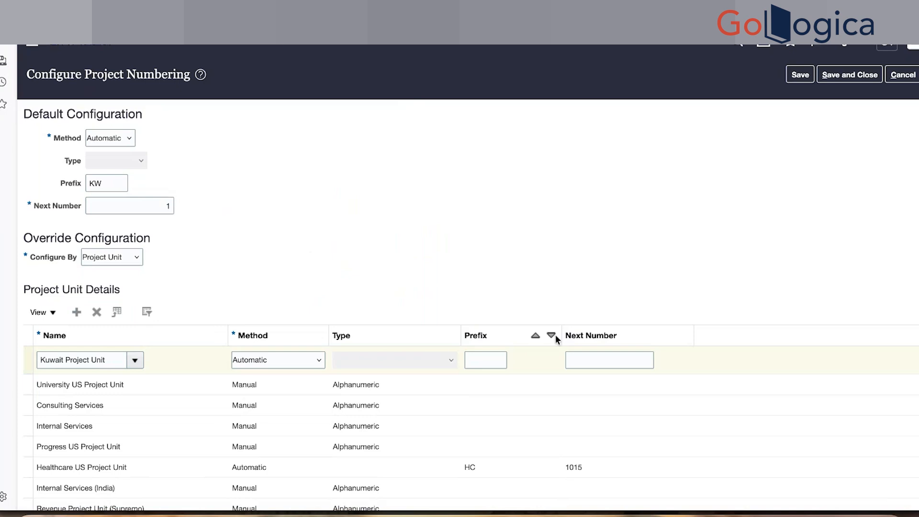
Step: Give the Kuwait Project Unit override the prefix KW and next number 1, and try to save
click(491, 358)
text(KW)
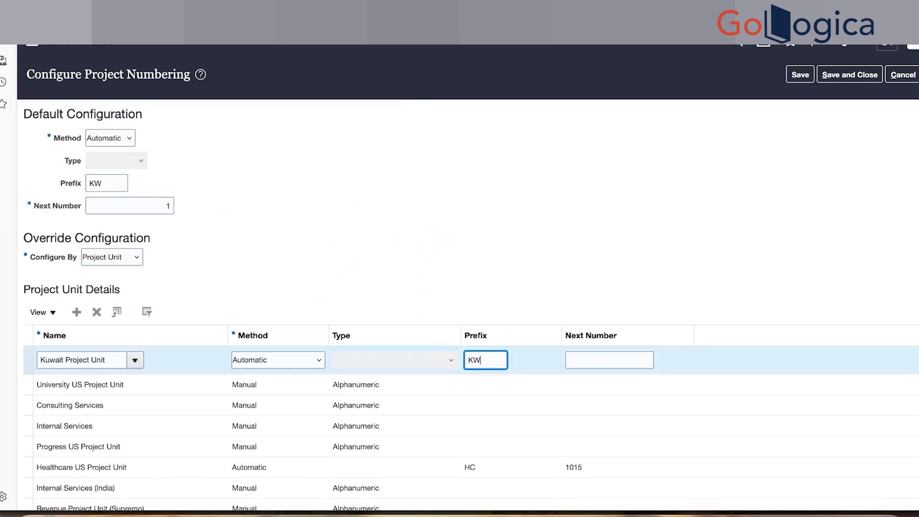
key(Tab)
text(1)
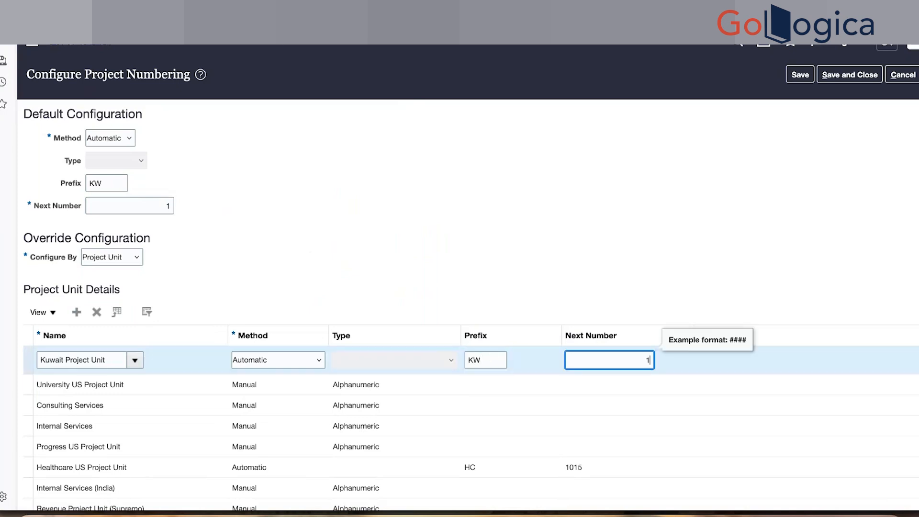
click(812, 79)
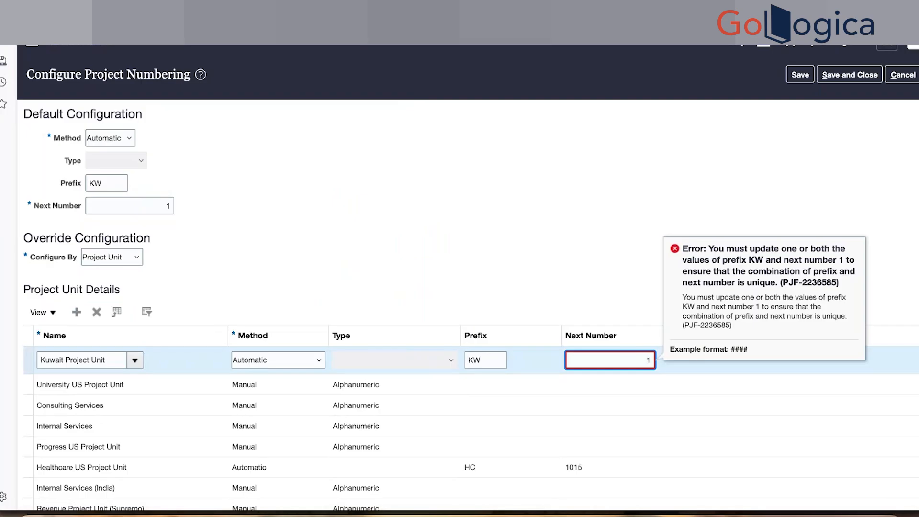
Step: Change the Kuwait Project Unit override's next number to 2 and try to save and close the numbering configuration
text(KW0)
click(603, 301)
click(651, 359)
key(BackSpace)
key(BackSpace)
text(2)
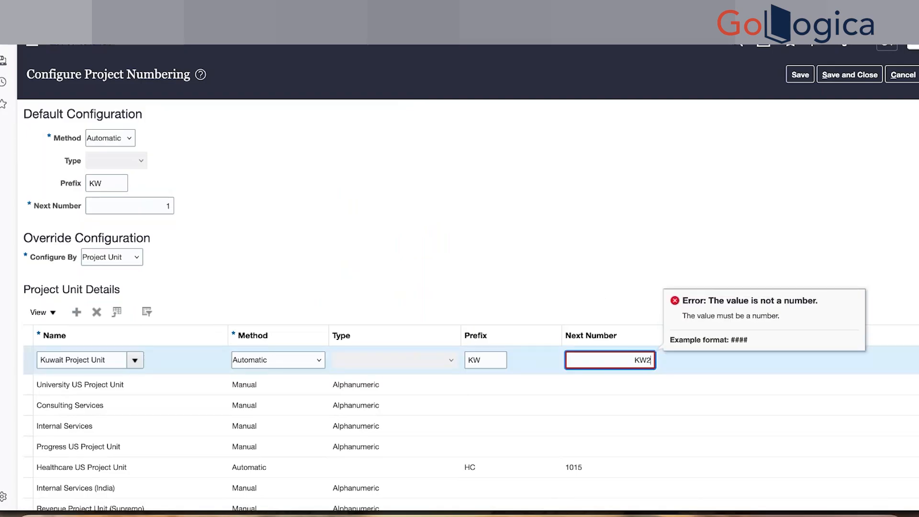
click(642, 243)
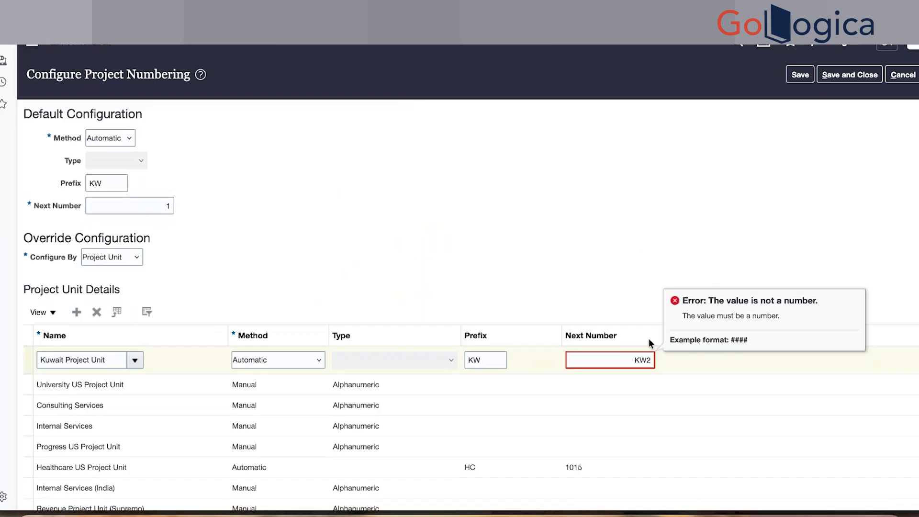
double_click(648, 359)
key(BackSpace)
text(2)
click(620, 248)
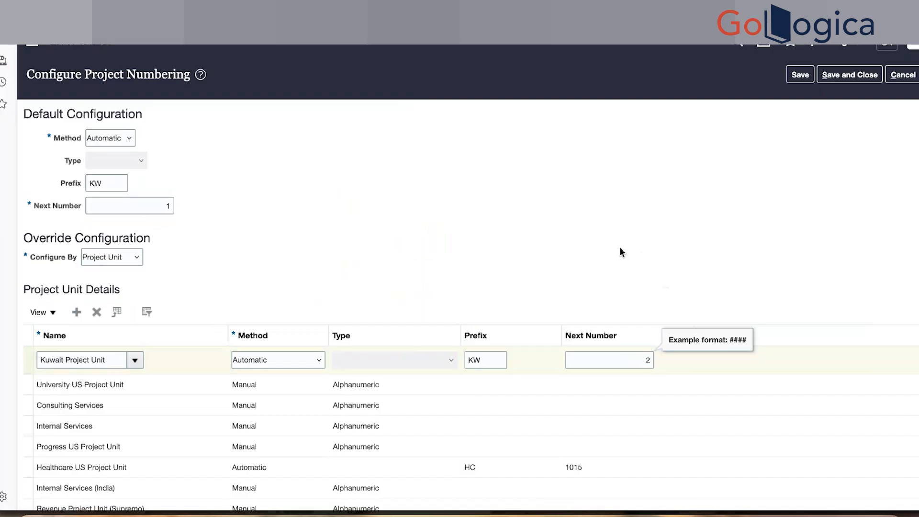
click(848, 77)
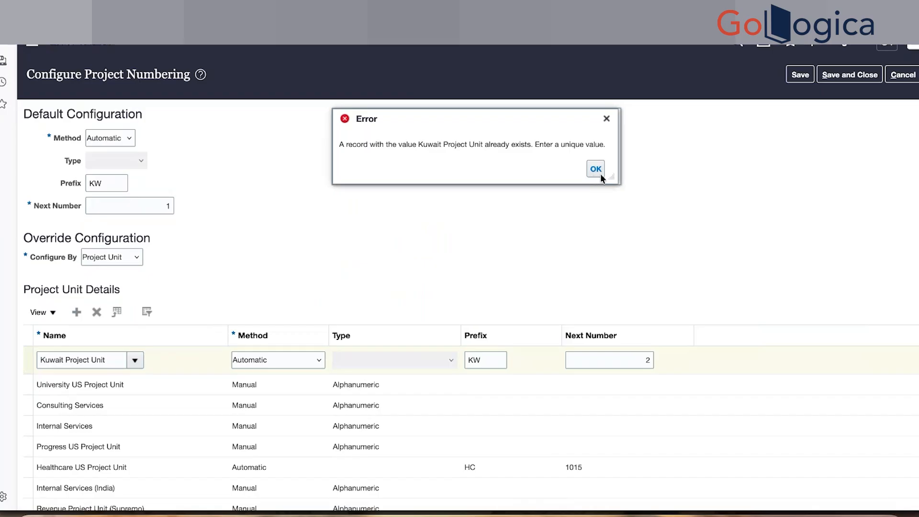
click(598, 170)
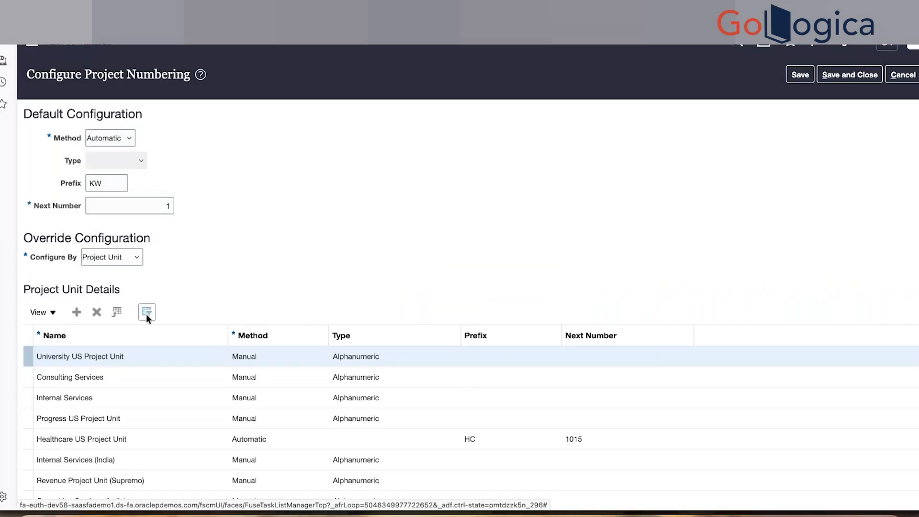
Step: Filter the project unit overrides by Kuwai, select the Kuwait Project Unit row, and save and close the numbering configuration
click(146, 312)
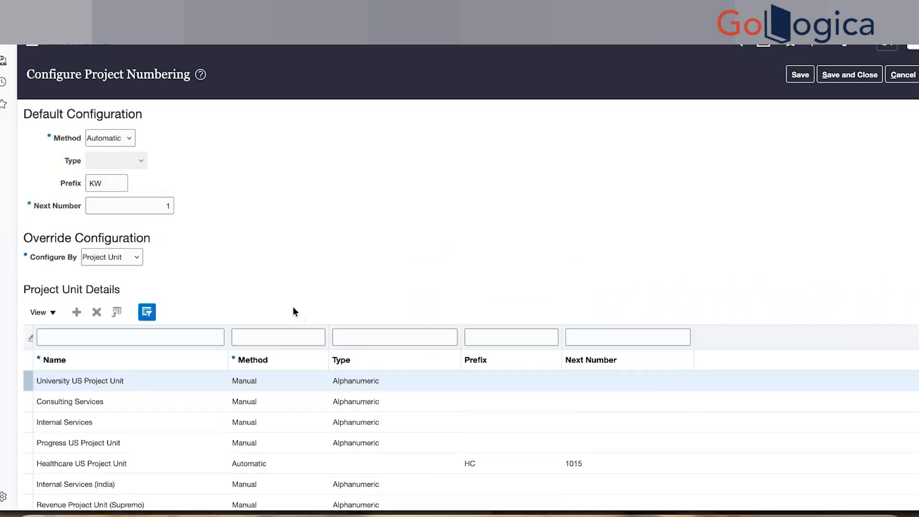
click(154, 336)
text(Kuwai)
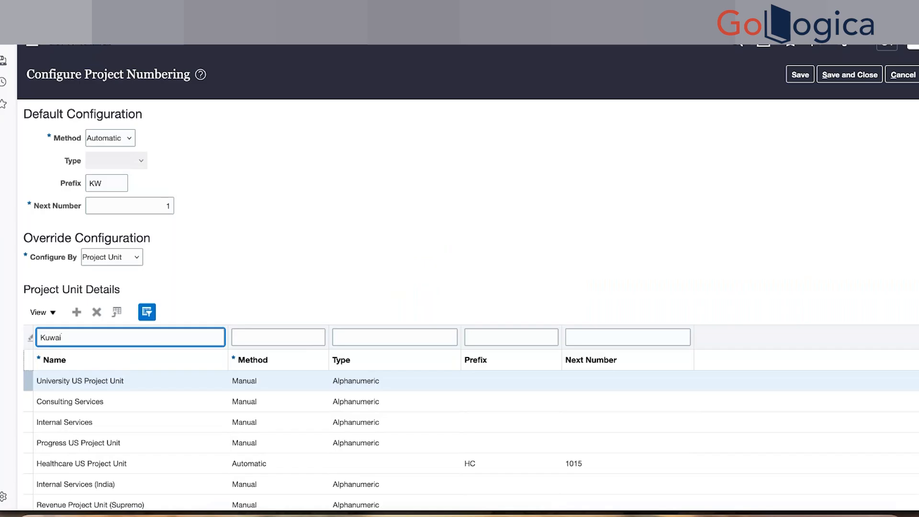
key(Return)
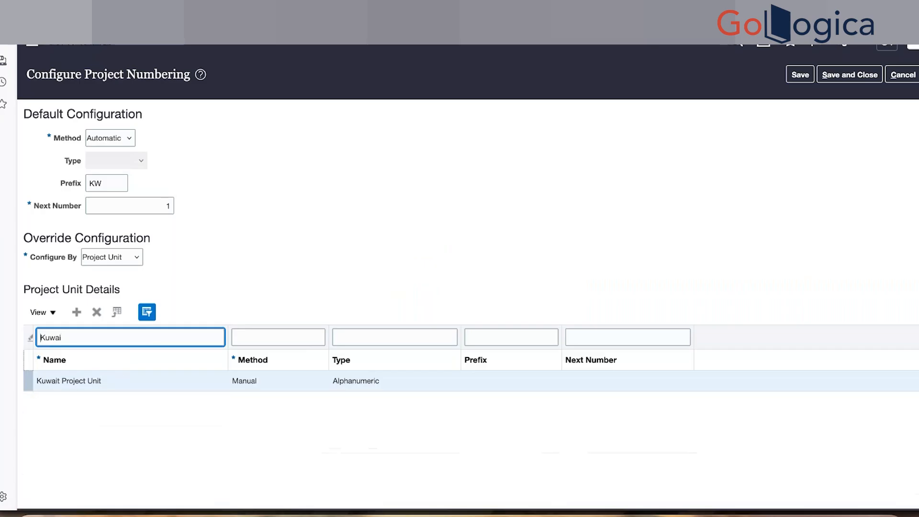
click(487, 380)
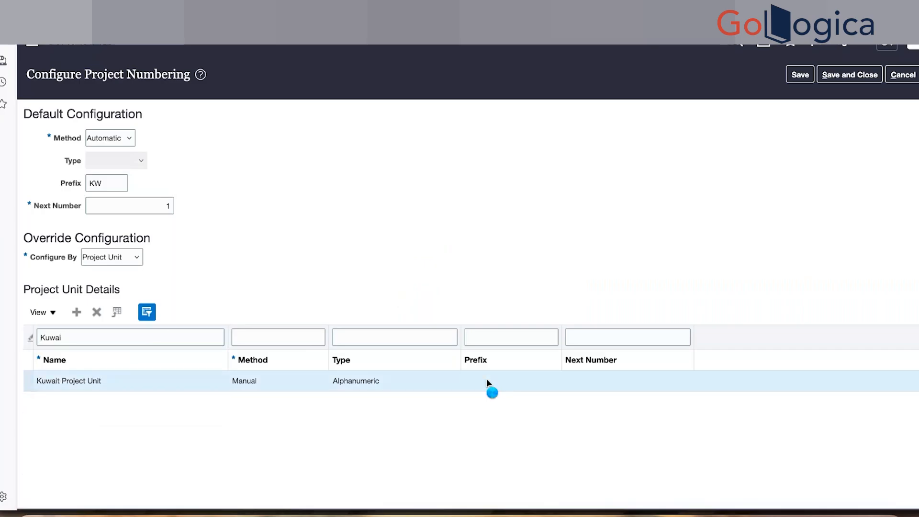
click(801, 75)
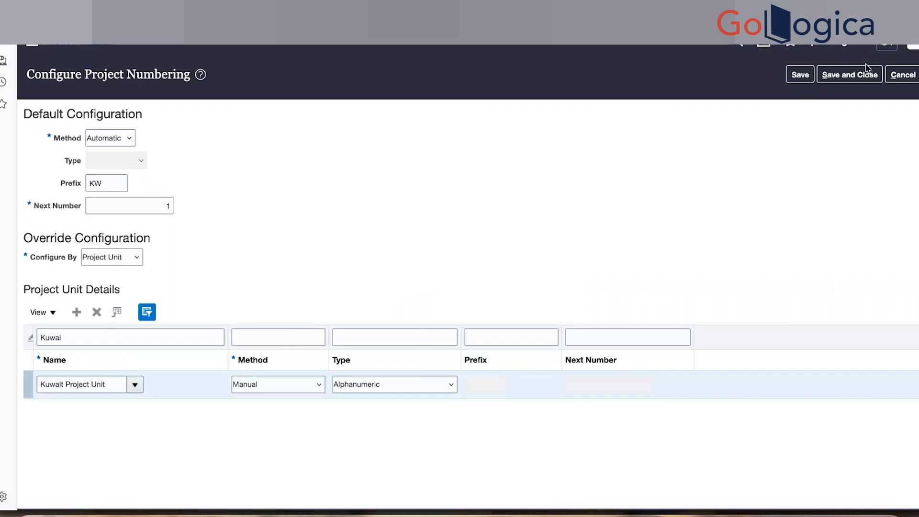
click(857, 76)
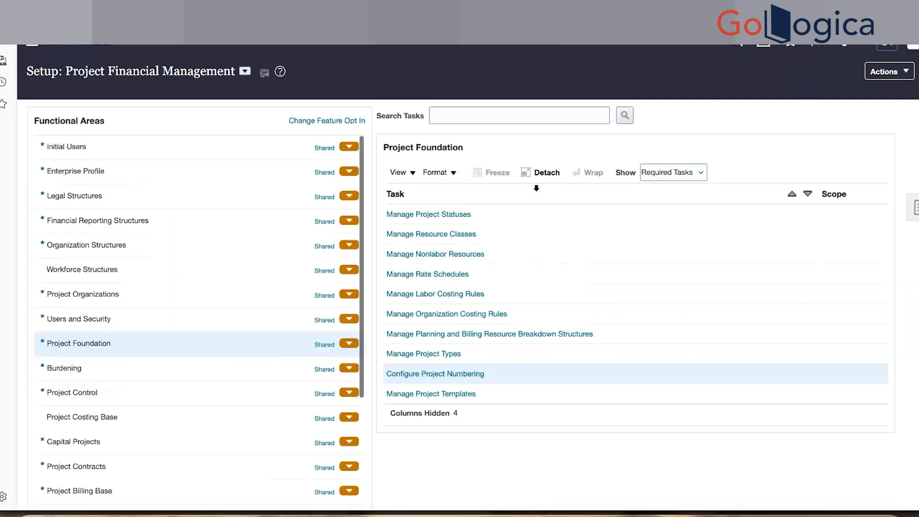
Step: Reopen the project numbering configuration, filter the overrides by Kuwa, and open the Kuwait Project Unit row for editing
click(460, 374)
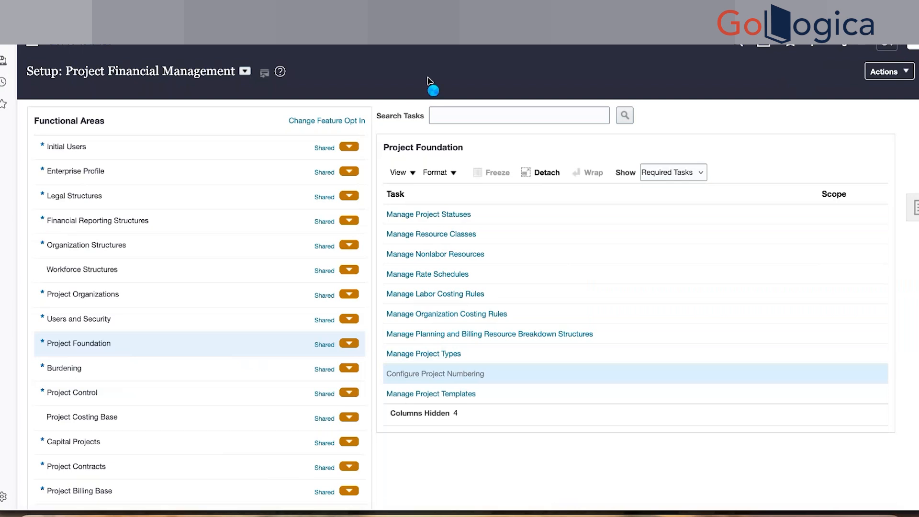
click(137, 339)
text(Kuwa)
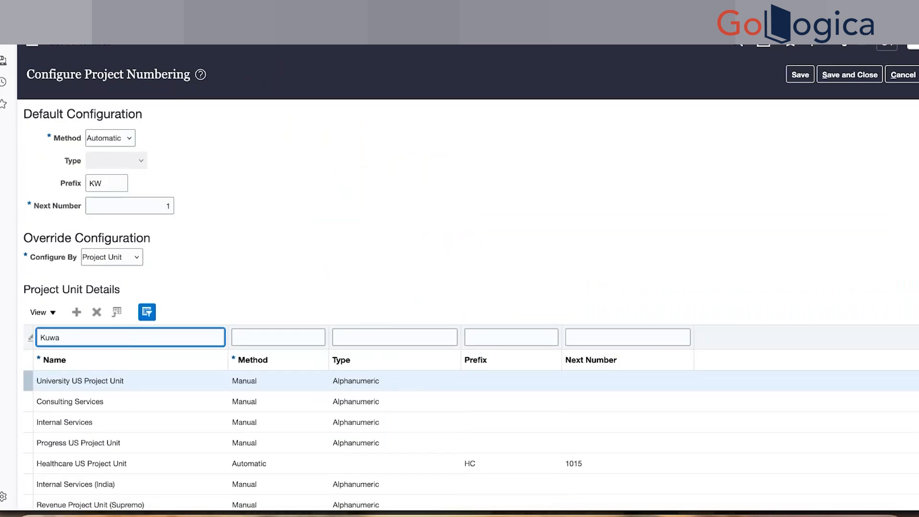
key(Return)
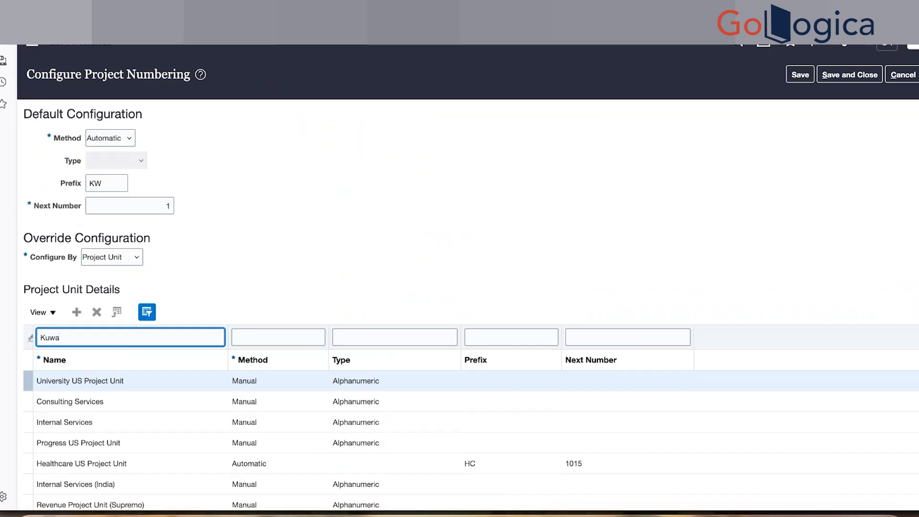
click(274, 389)
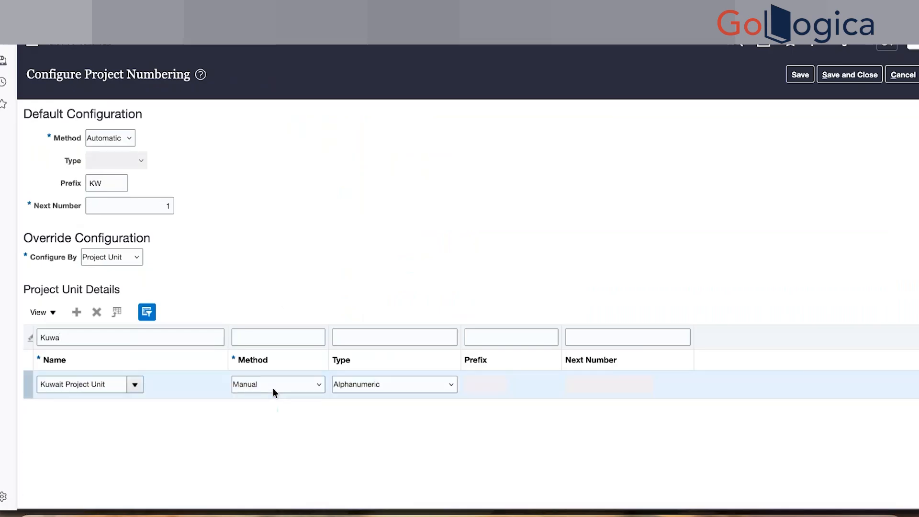
Step: Set the Kuwait Project Unit override to the Automatic method with prefix KW and next number 2, and save and close
click(298, 384)
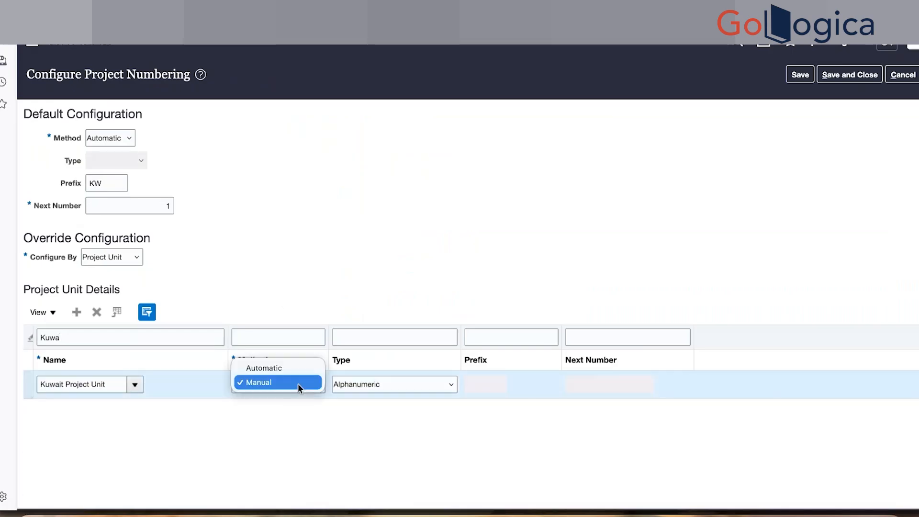
click(281, 367)
click(491, 386)
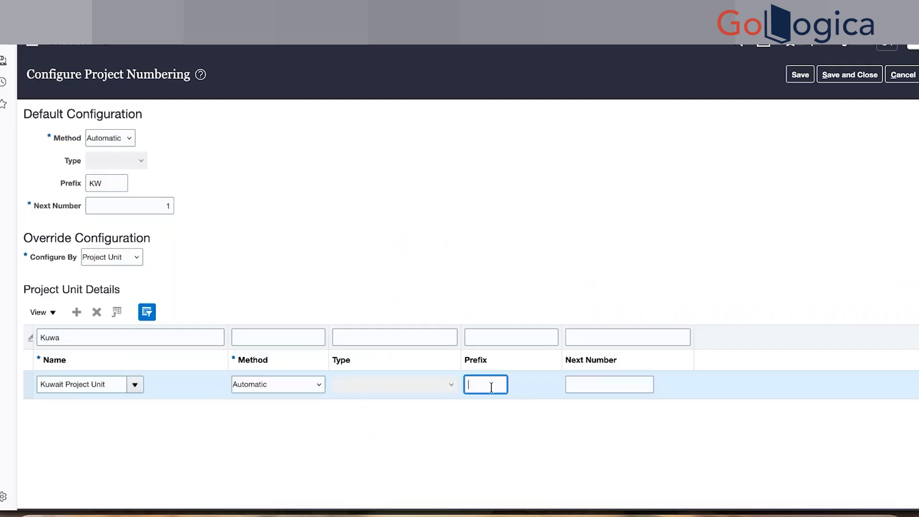
text(KW)
click(638, 386)
text(2)
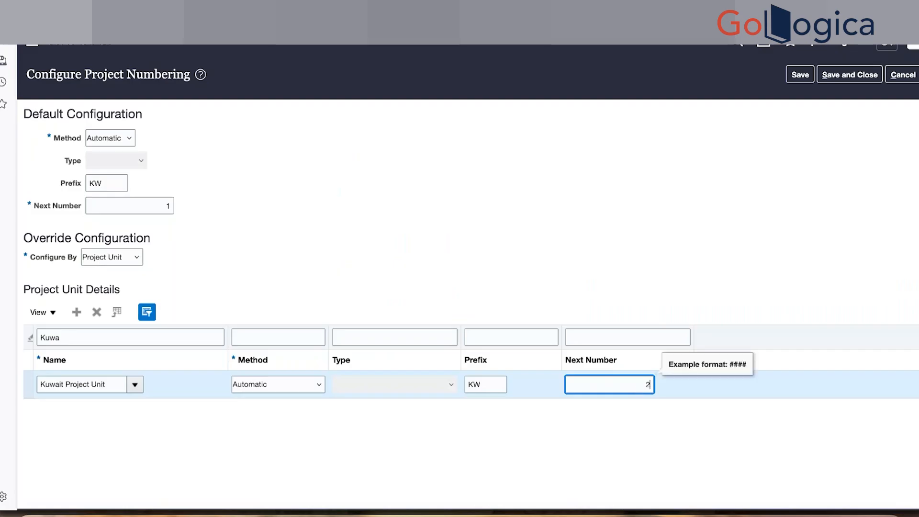
click(679, 250)
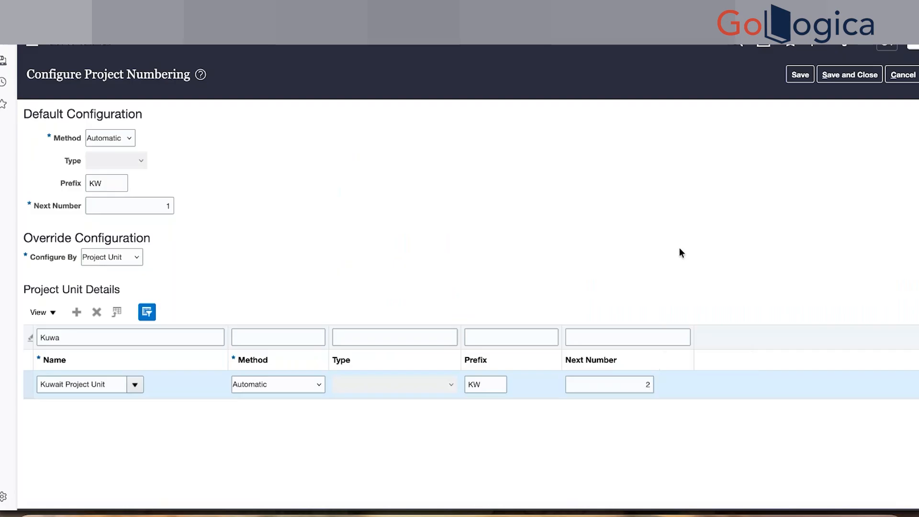
click(826, 82)
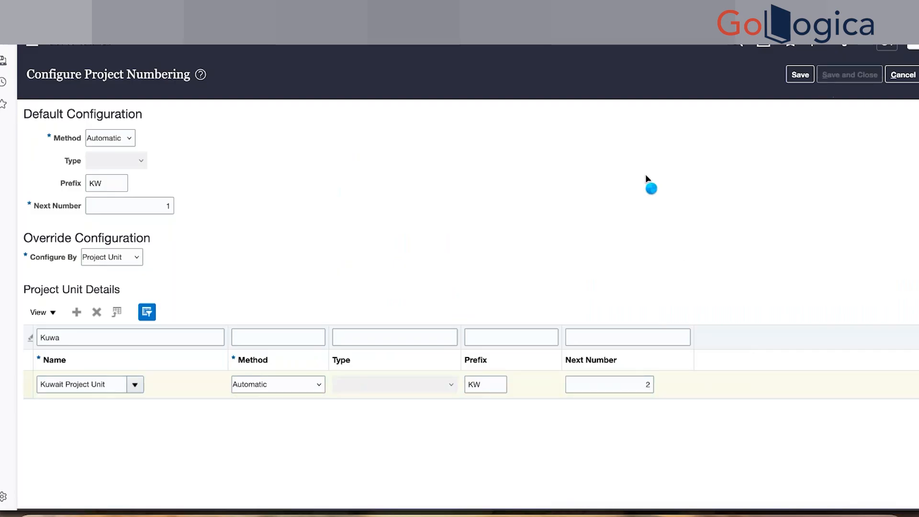
Step: Start a new project template named KW Billable Project Template and enter KW Billable Project Templ as its number
click(476, 394)
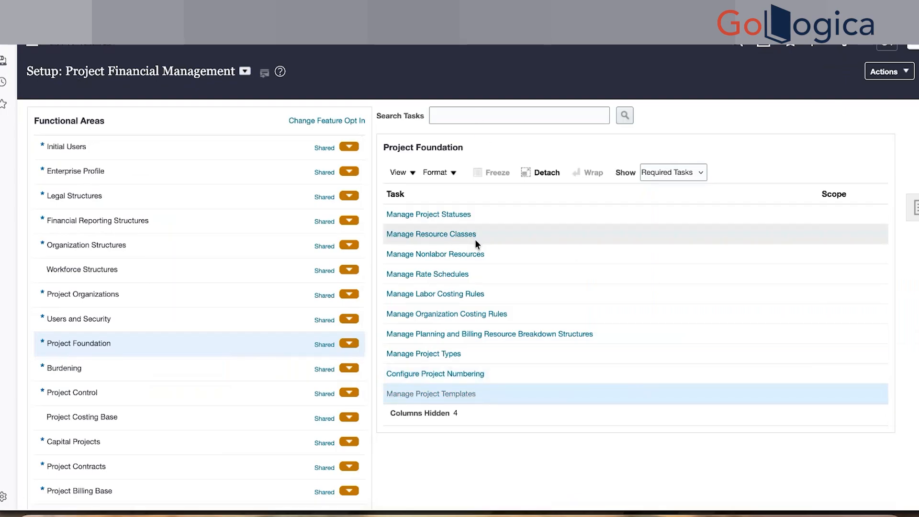
click(167, 271)
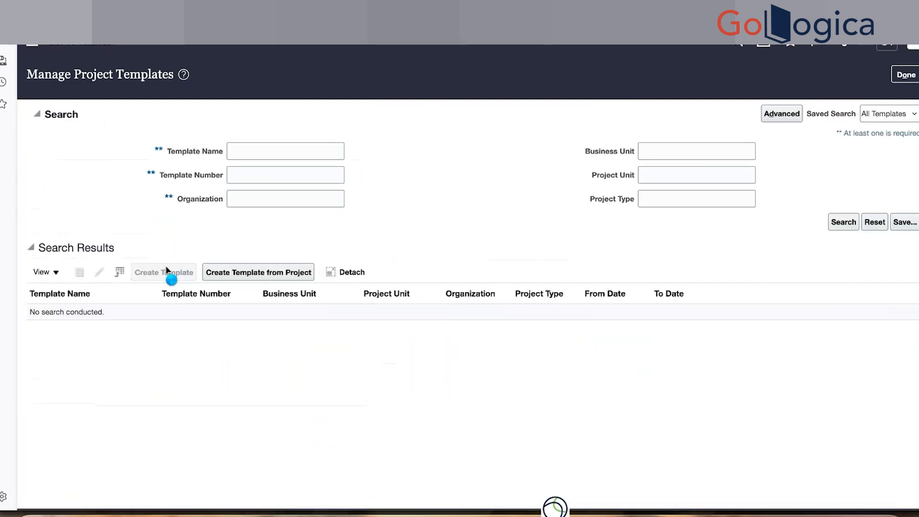
click(257, 134)
text(K)
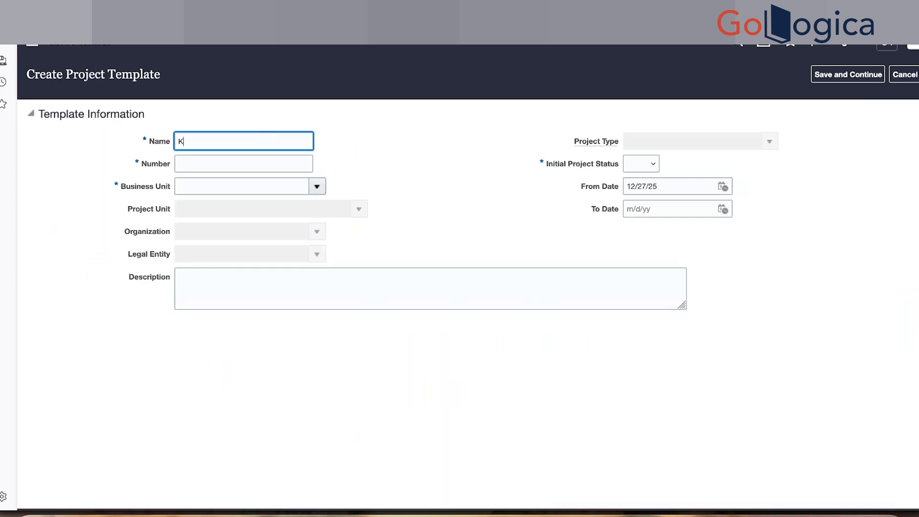
text(W Billable Project Template)
double_click(285, 143)
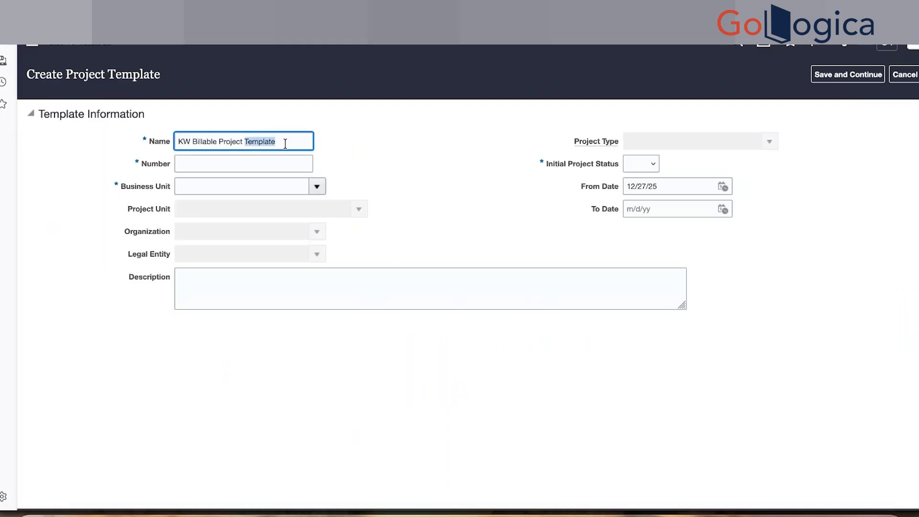
triple_click(286, 144)
key(ctrl+c)
click(262, 165)
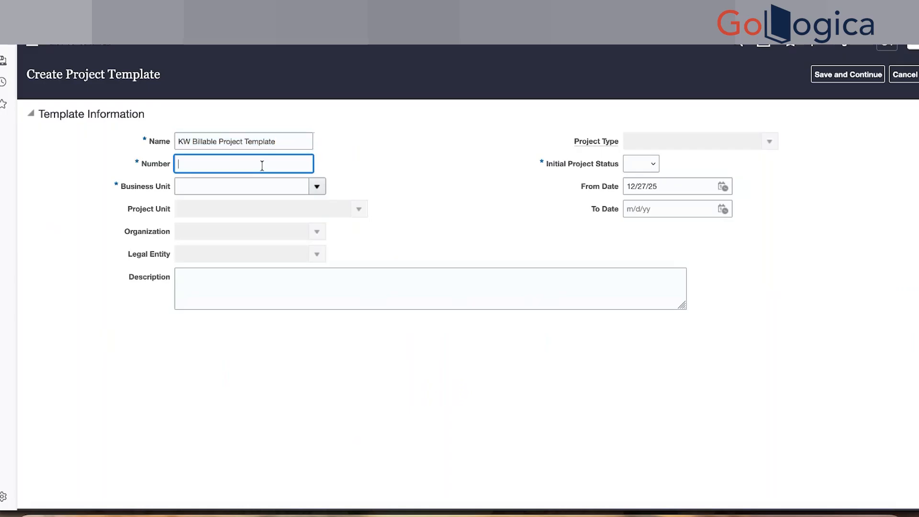
key(ctrl+v)
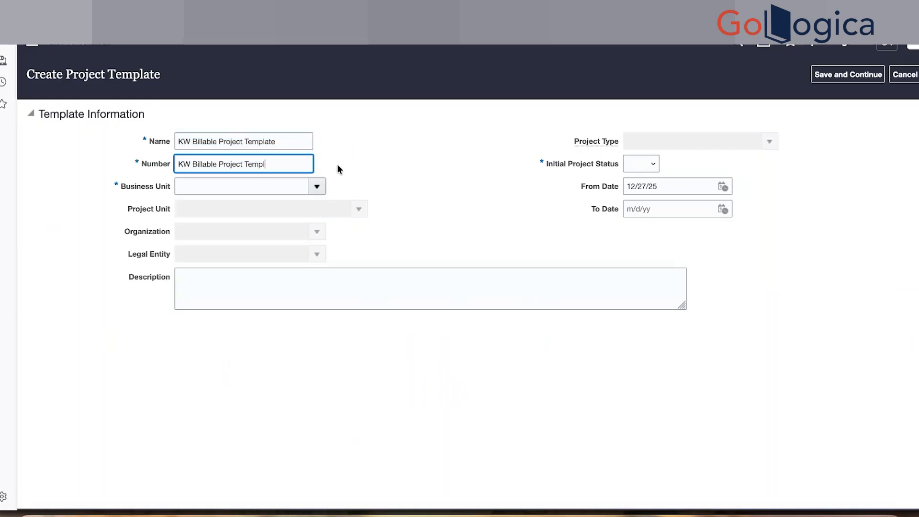
Step: Set the new template's business unit to Kuwait Business Unit
click(320, 188)
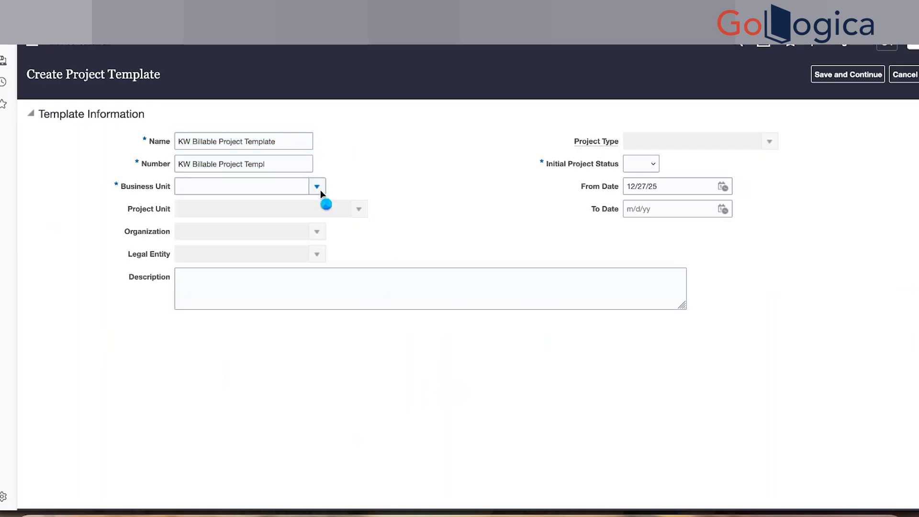
click(244, 186)
text(Kuwait)
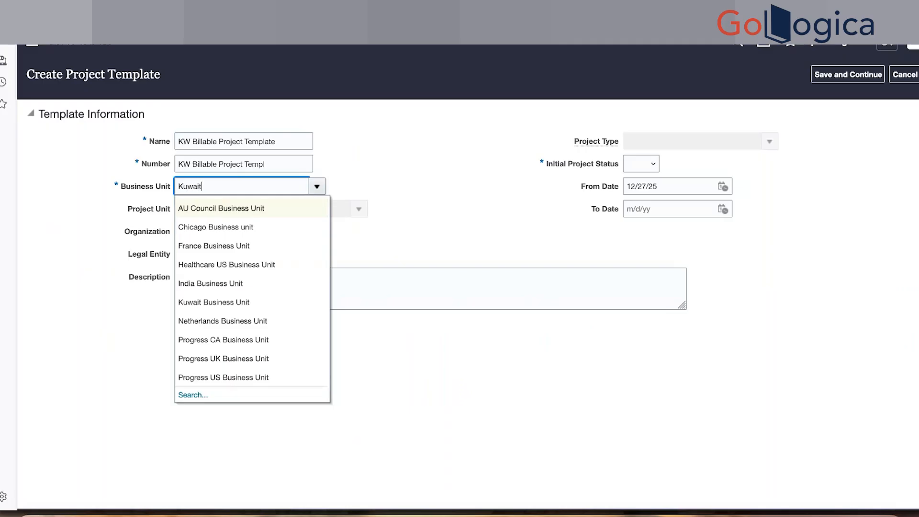
key(Tab)
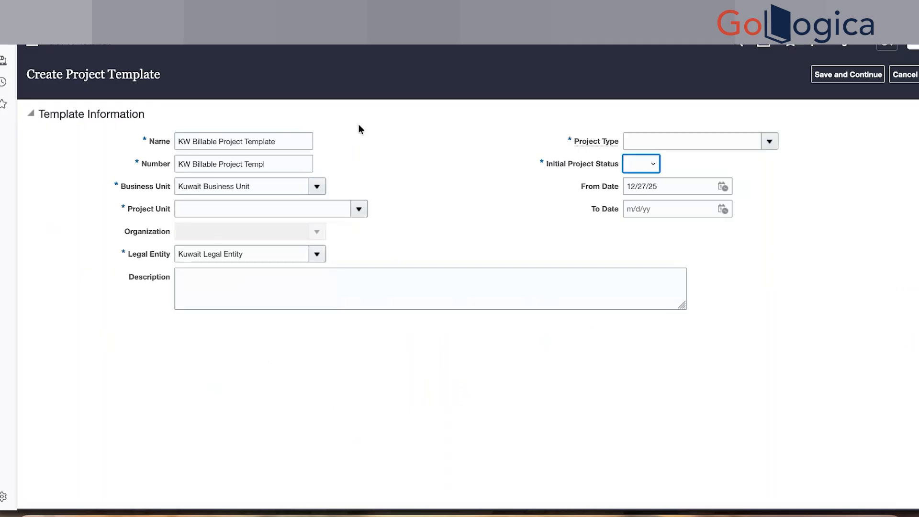
Step: Set the template's project unit to Kuwait Project Unit and its organization to Kuwait Legal Entity
click(777, 139)
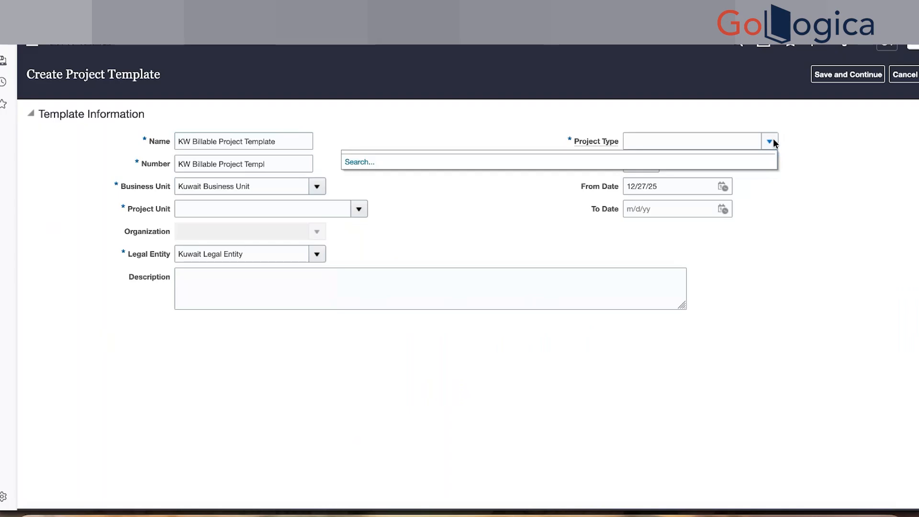
click(779, 181)
click(359, 210)
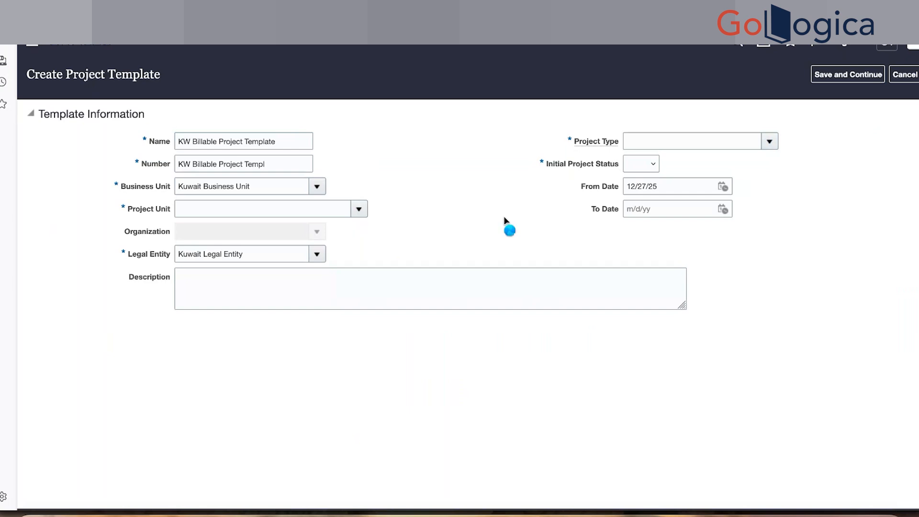
click(432, 229)
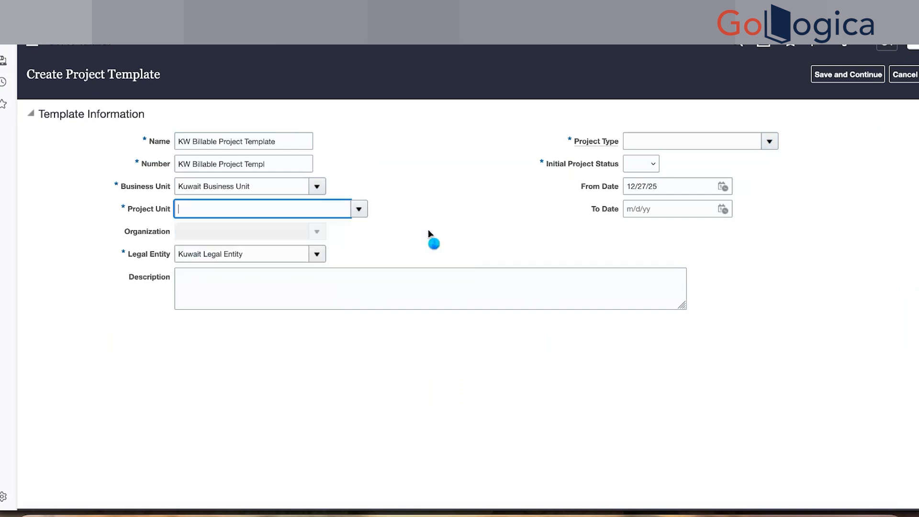
click(777, 142)
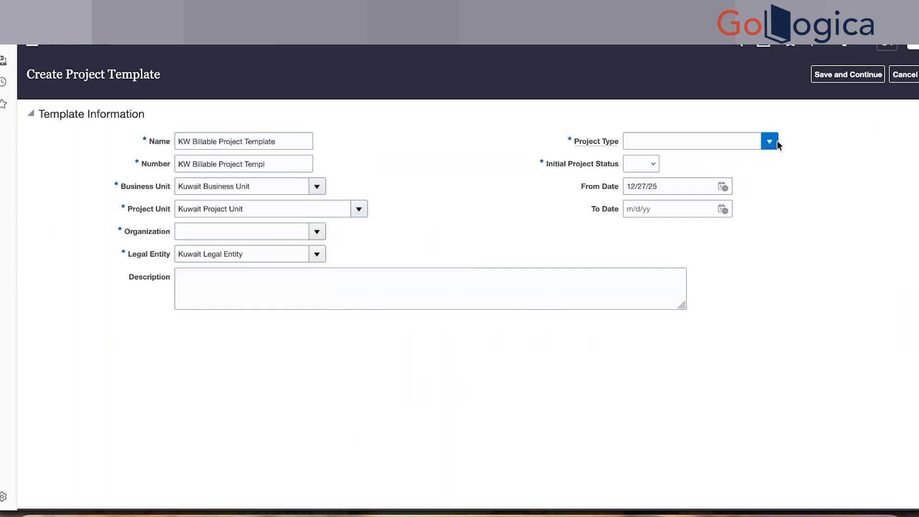
click(523, 228)
click(317, 232)
click(342, 254)
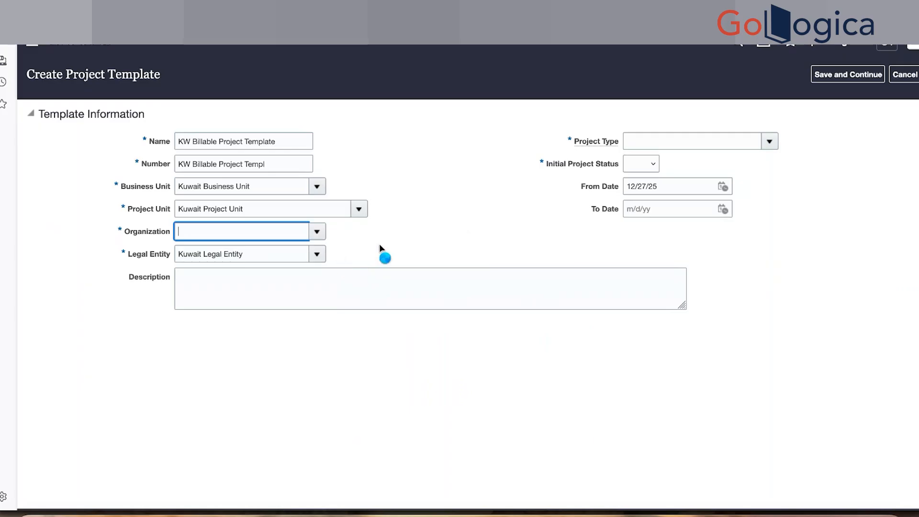
Step: Search for a project type for the template, and cancel the template creation to return to the Project Foundation tasks
click(770, 142)
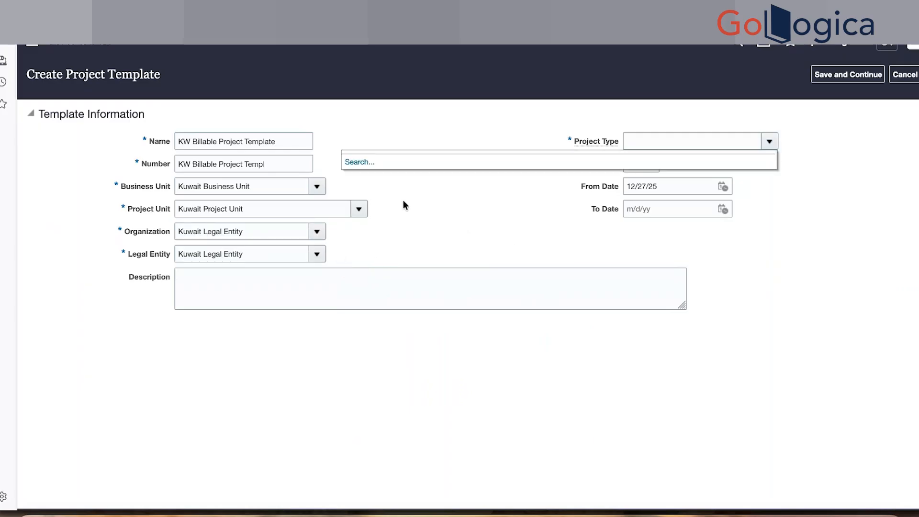
click(367, 167)
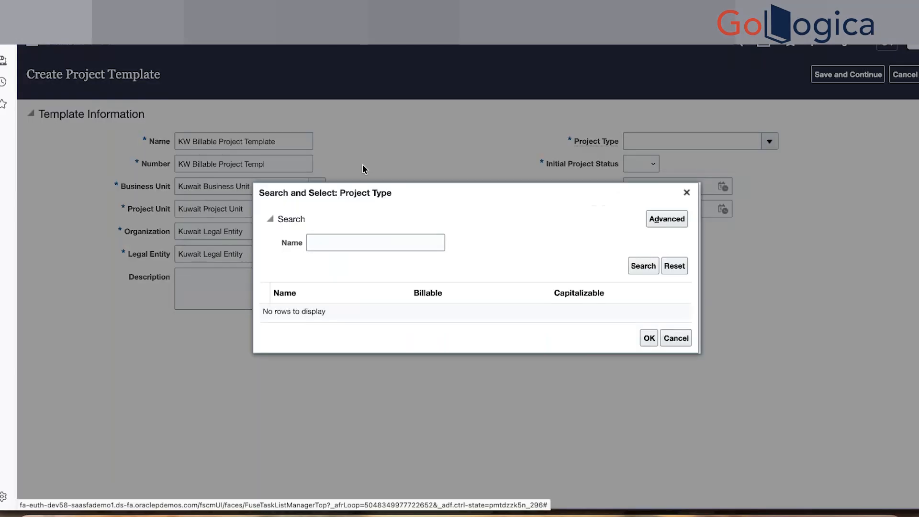
click(655, 271)
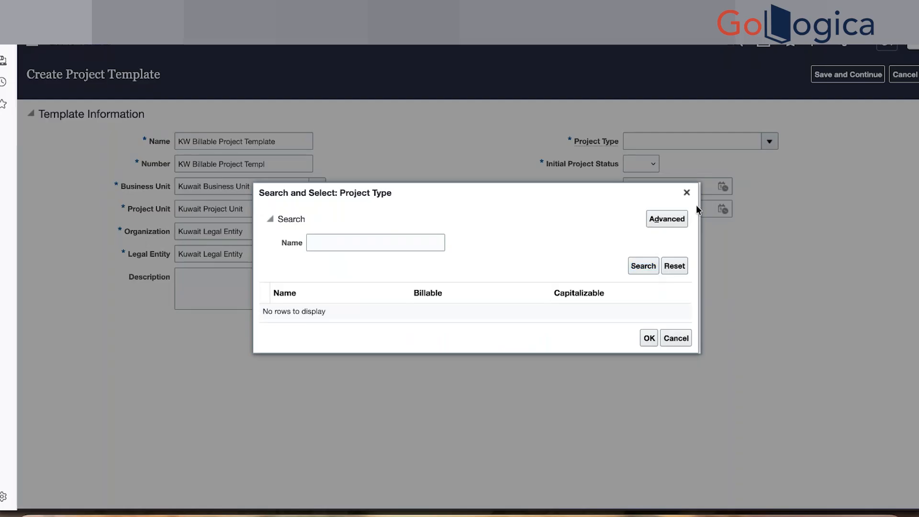
click(687, 192)
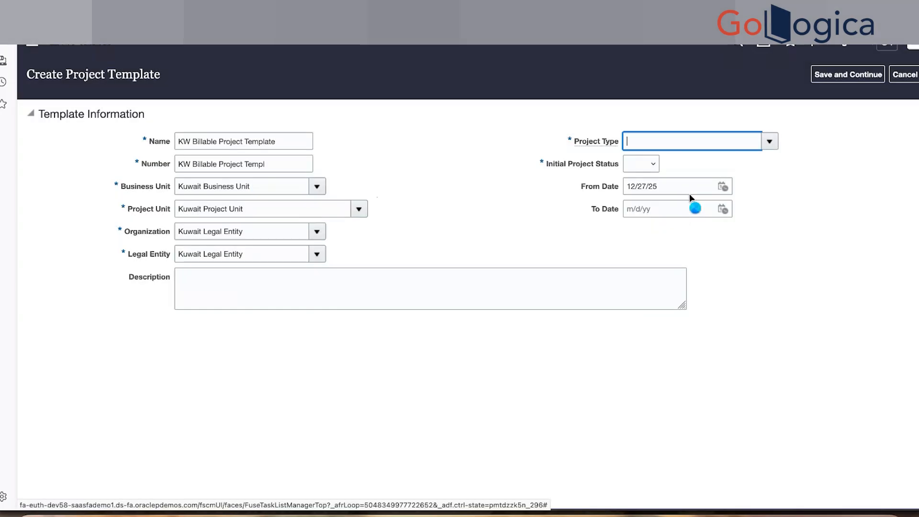
click(905, 75)
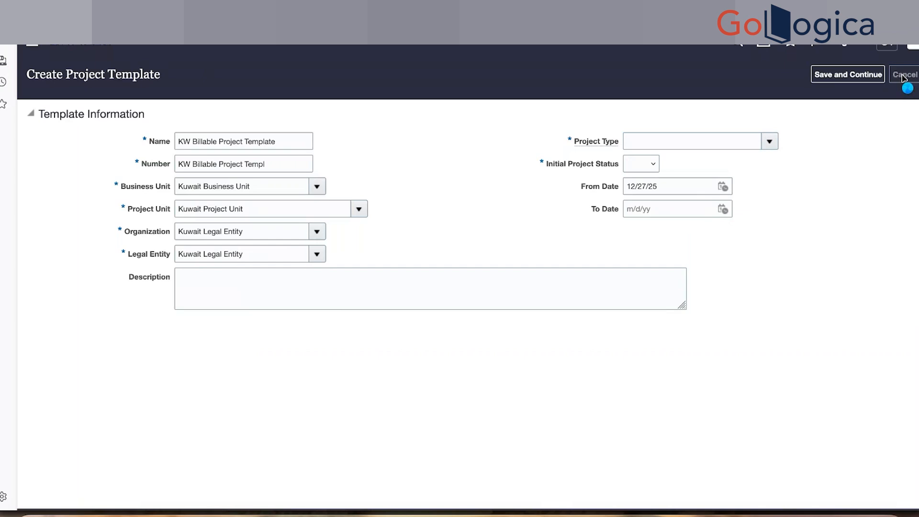
click(904, 77)
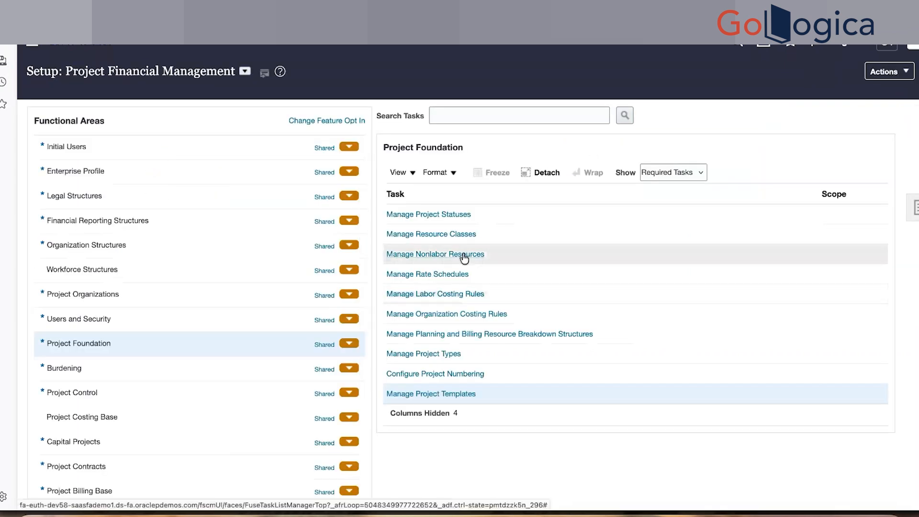
Step: Search the project types for KW and open KW Billable Project Type
click(436, 353)
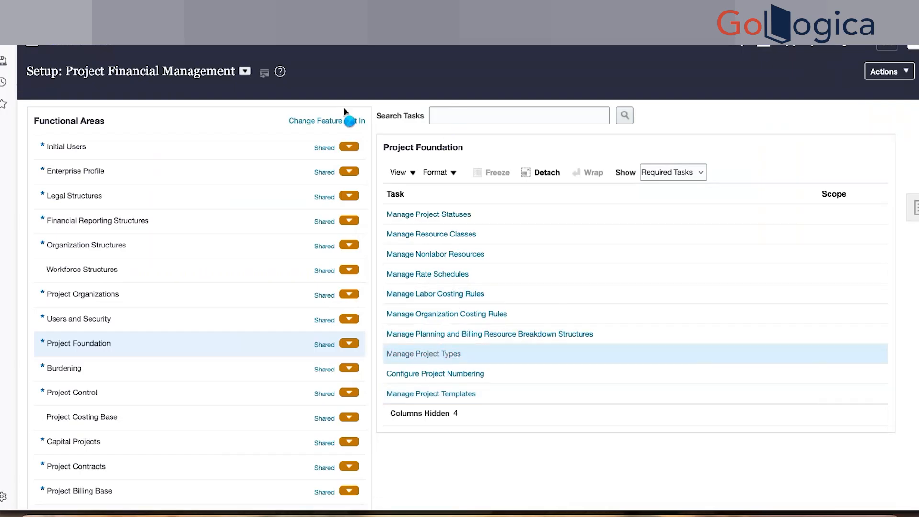
click(158, 139)
text(KW)
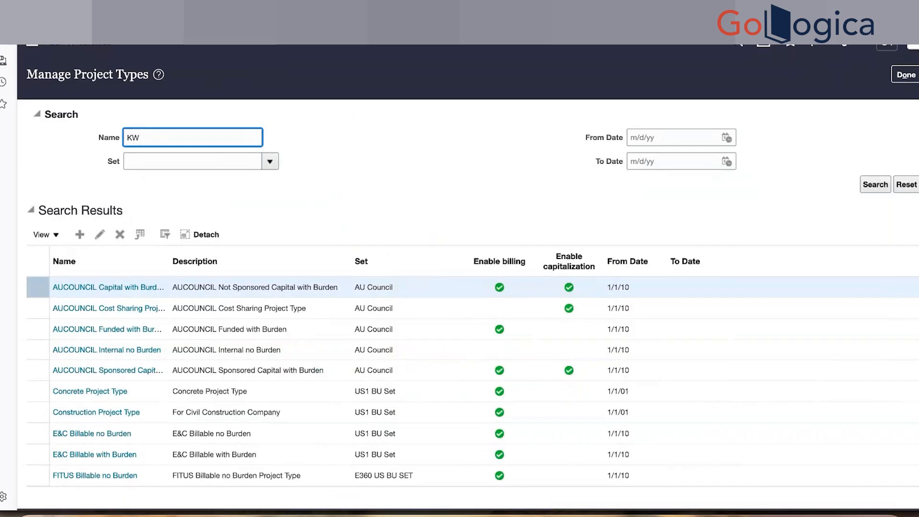
key(Return)
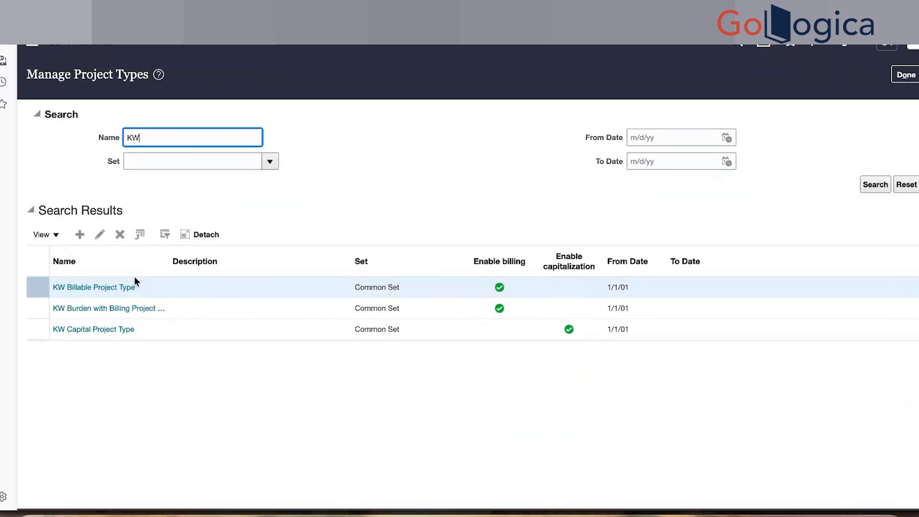
click(128, 287)
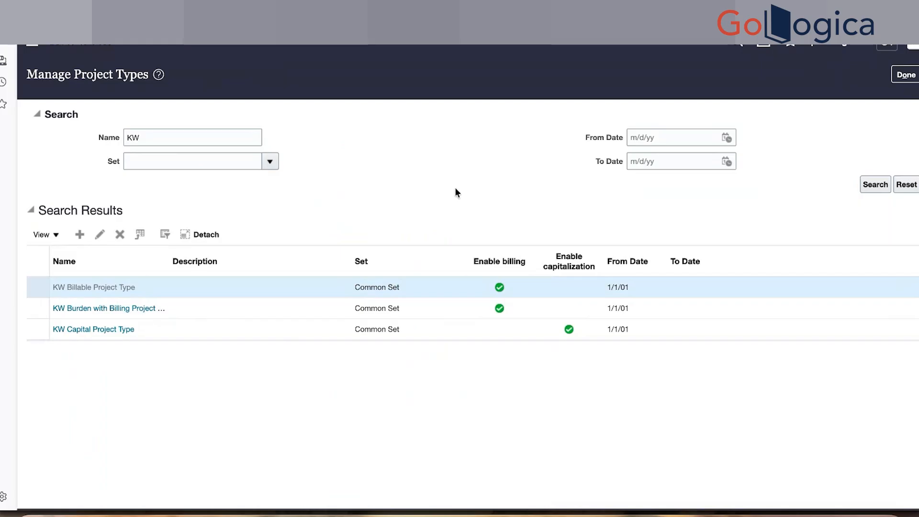
Step: Review the burdening, capitalization and classification options of KW Billable Project Type, and return to the setup tasks without saving
click(432, 120)
click(499, 116)
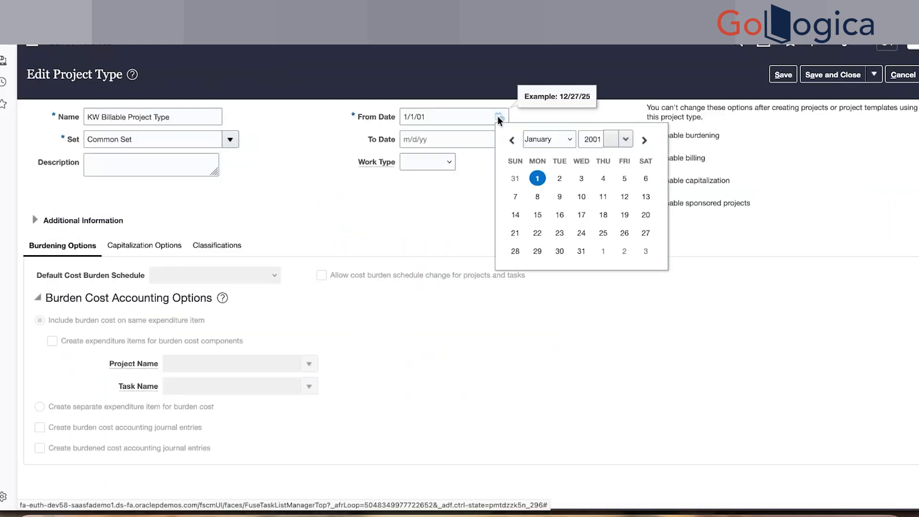
click(349, 185)
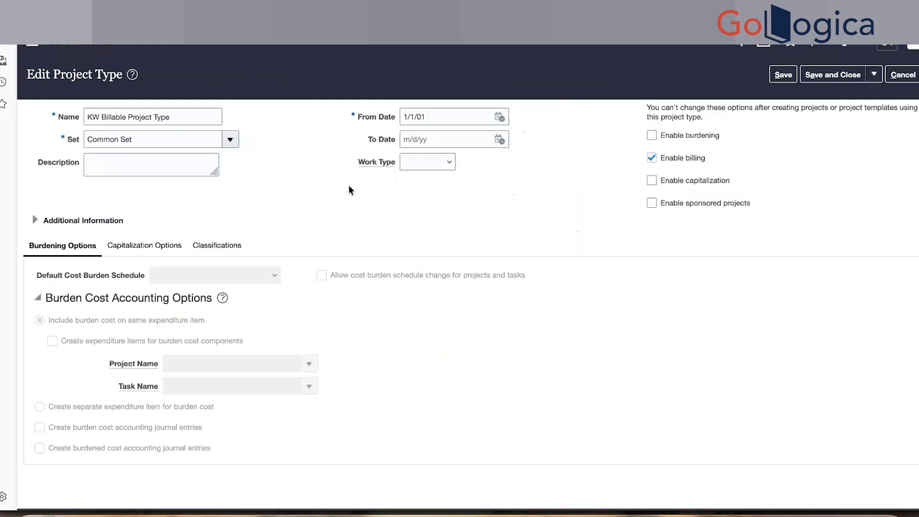
click(141, 246)
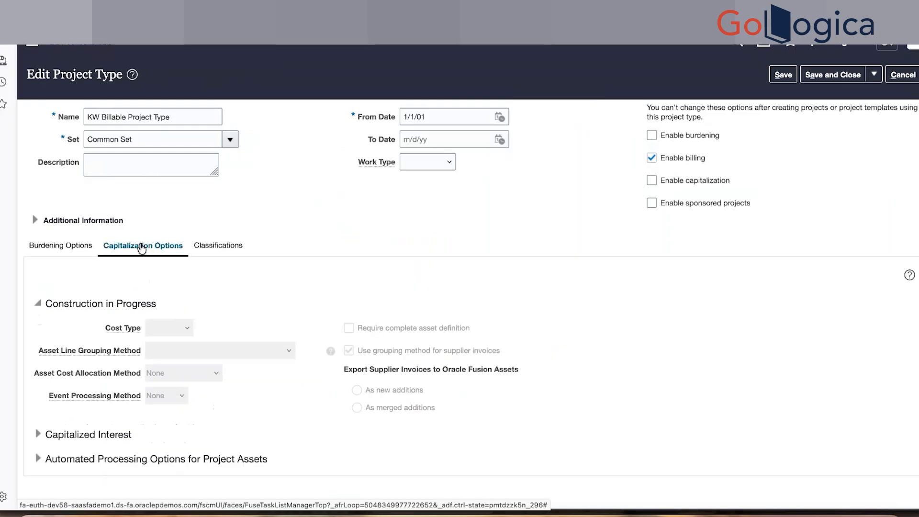
click(67, 250)
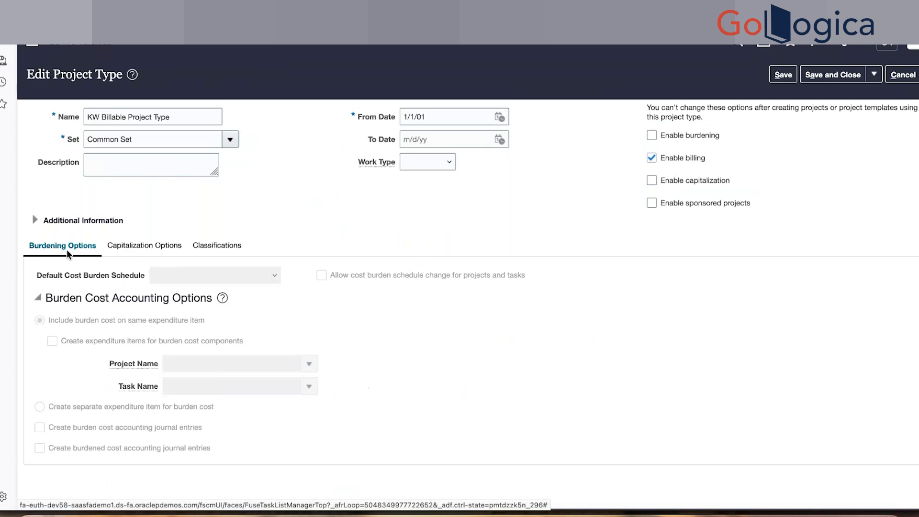
click(234, 251)
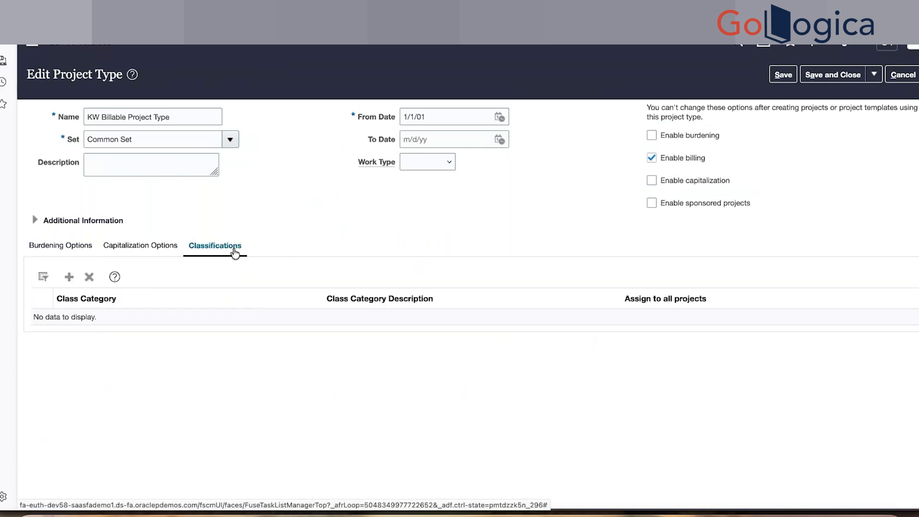
click(56, 248)
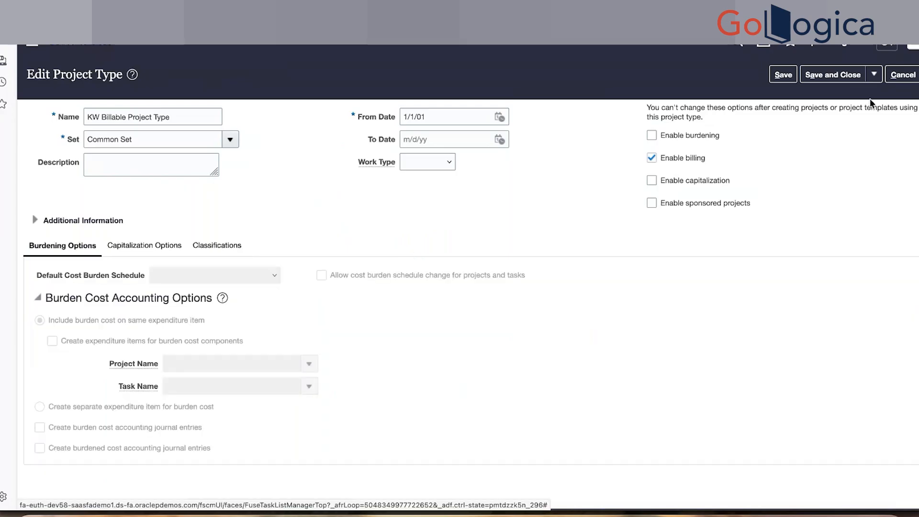
click(901, 76)
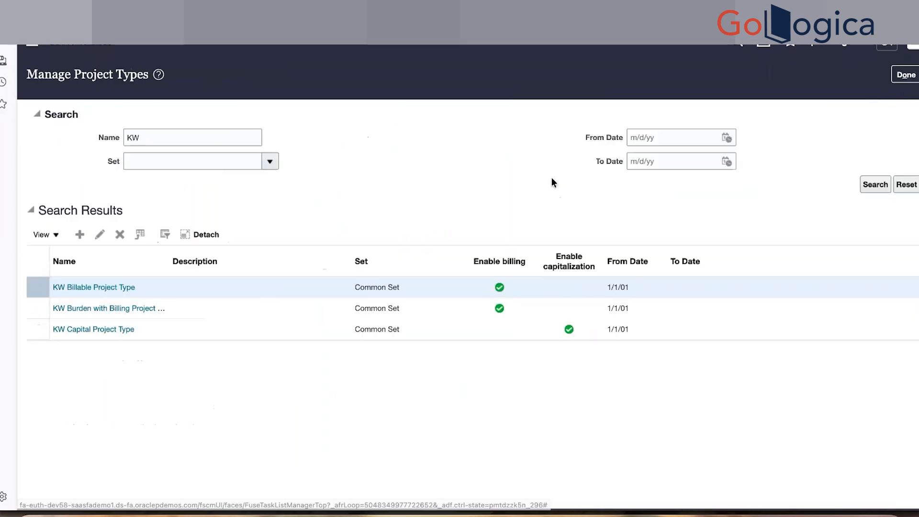
click(906, 75)
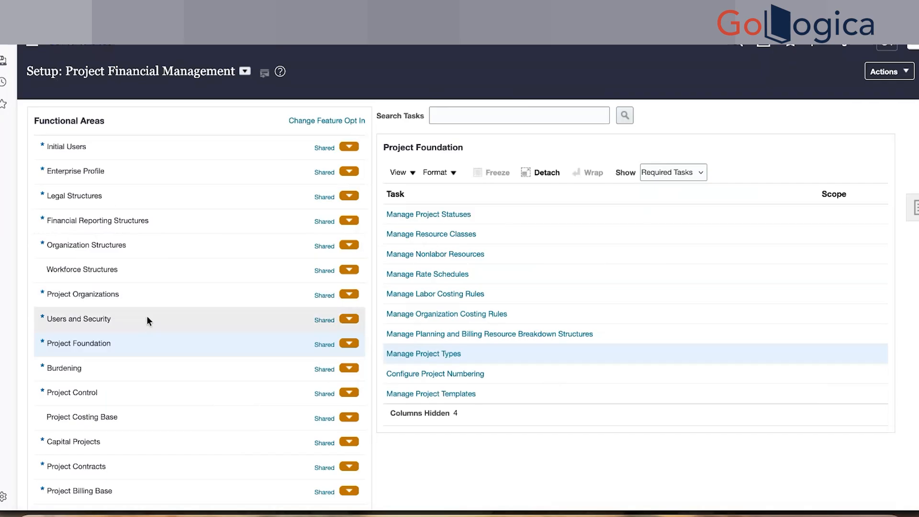
Step: Submit the Maintain Project Organizations process from the Project Organizations functional area
click(151, 300)
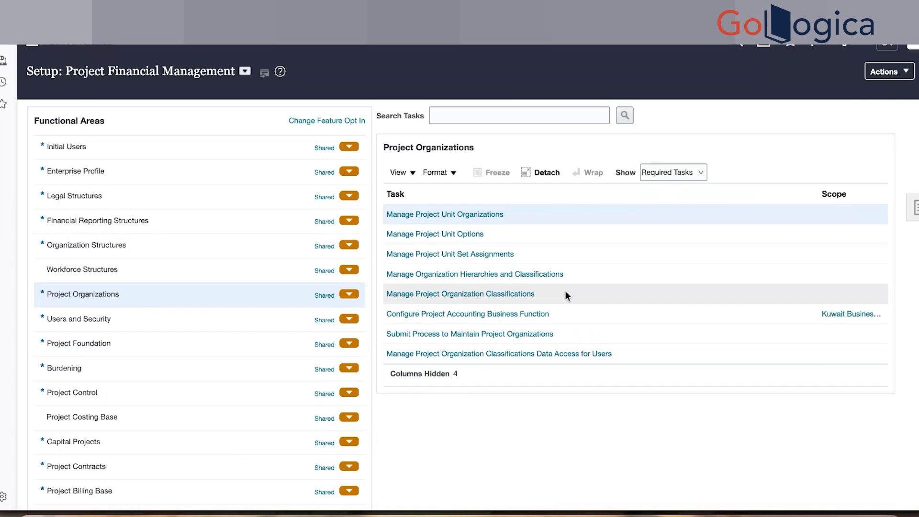
scroll(565, 292, down, 1)
click(503, 328)
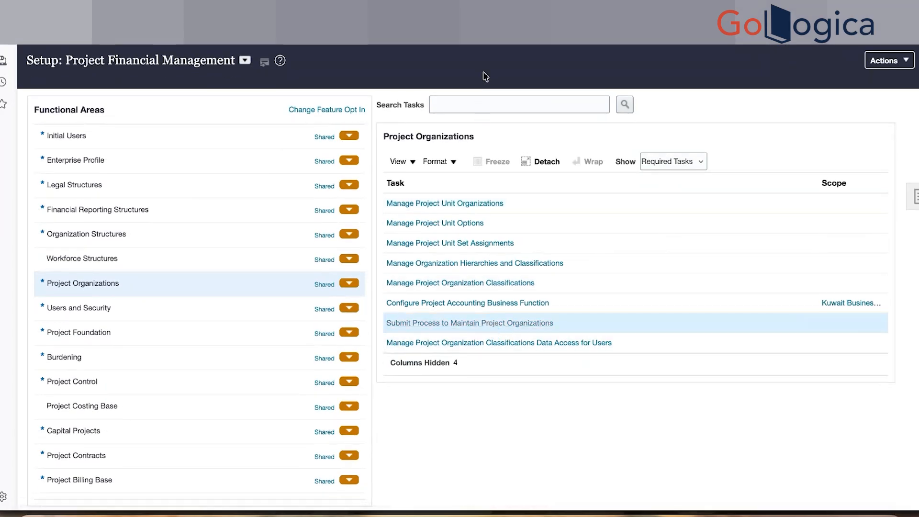
click(853, 86)
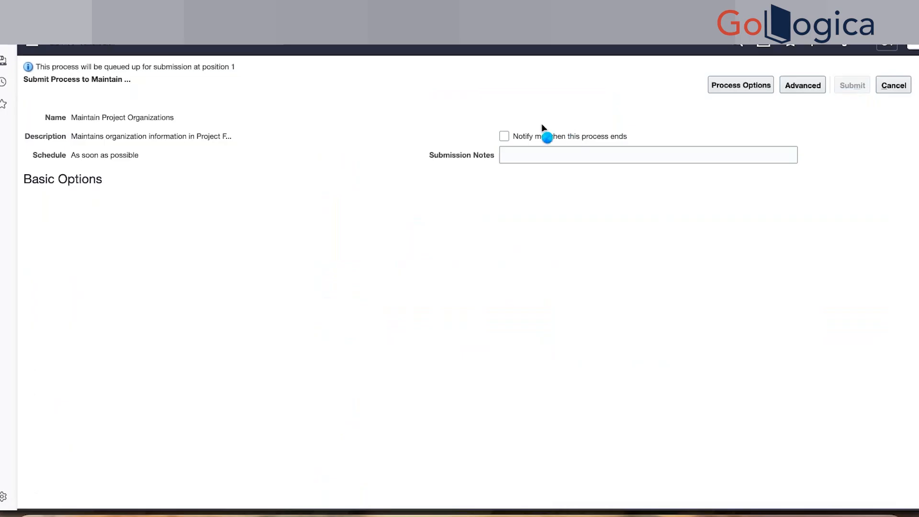
click(857, 173)
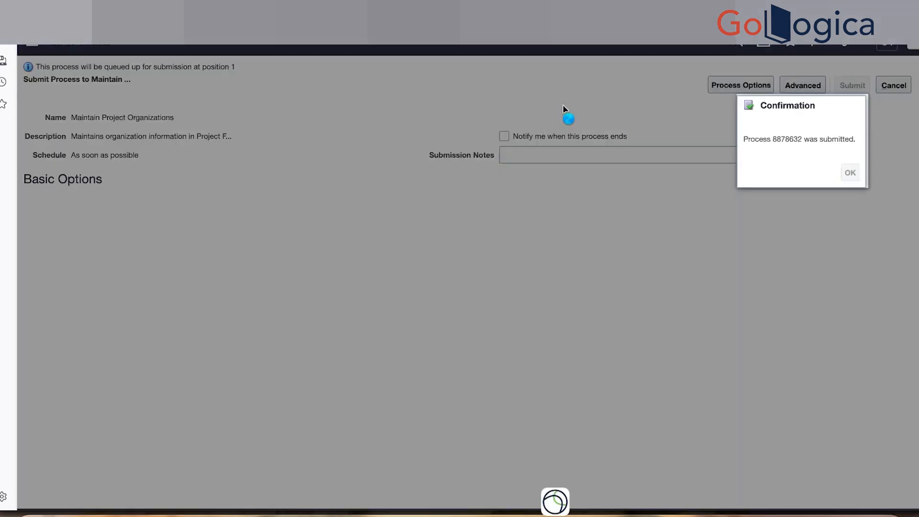
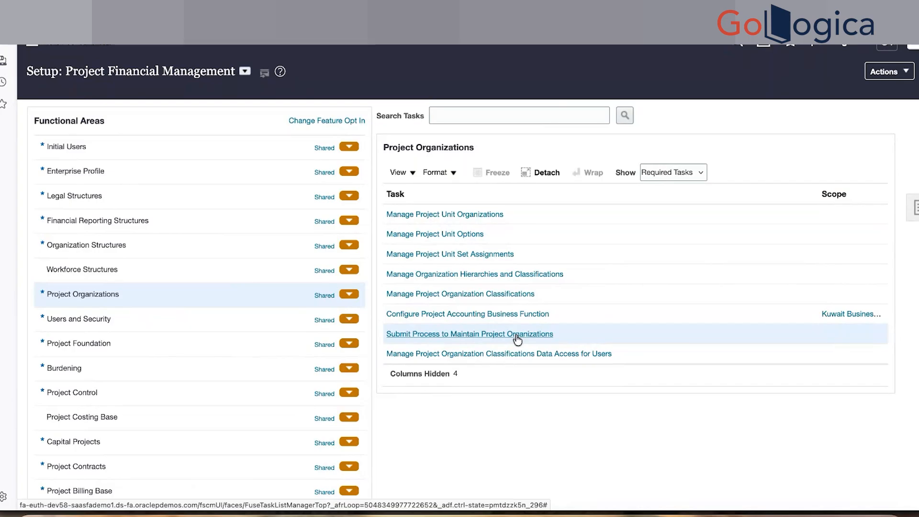
Step: Open the Manage Project Types task in the Project Foundation functional area
click(168, 349)
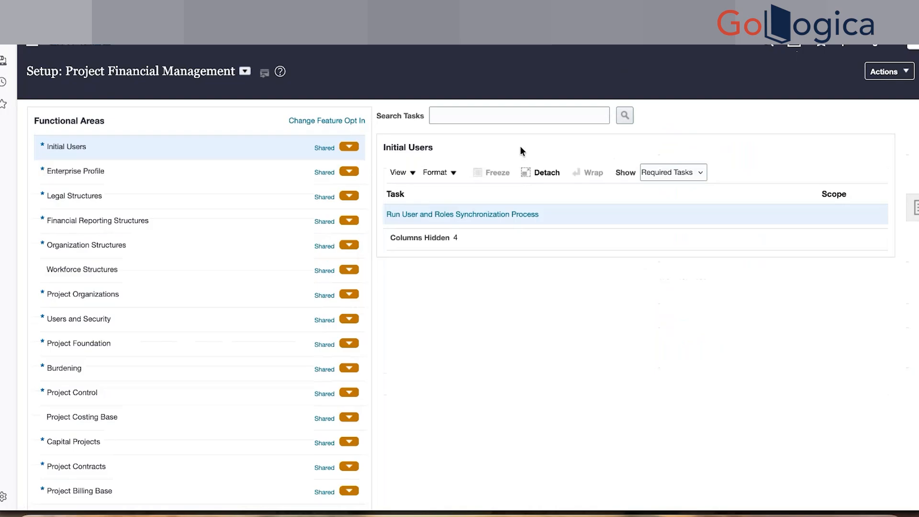
click(160, 343)
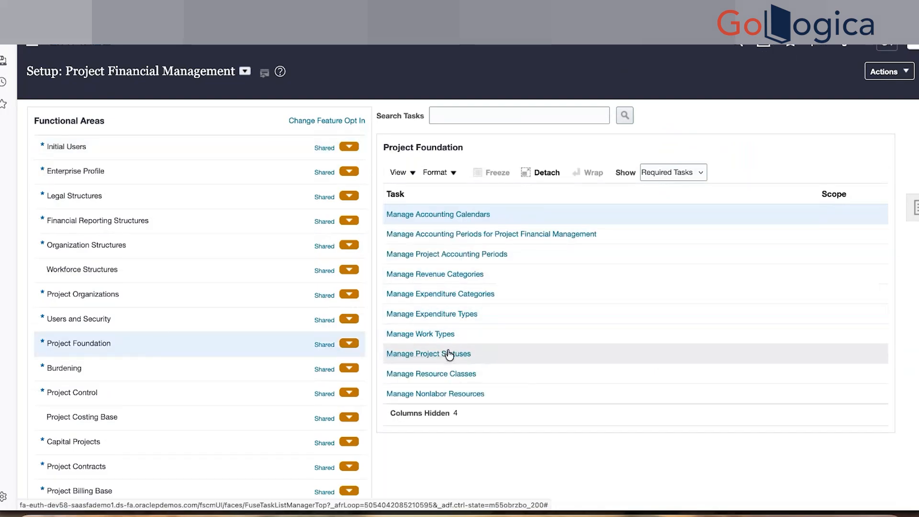
scroll(450, 354, down, 3)
scroll(447, 348, down, 3)
click(441, 345)
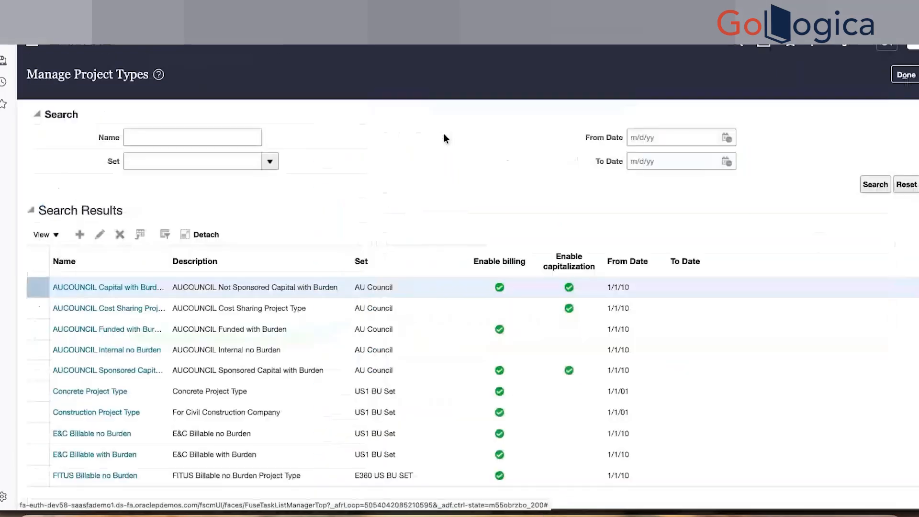
Step: Find the KW project types, check the definition of KW Billable Project Type, and return to the setup tasks without saving
click(181, 133)
text(/k)
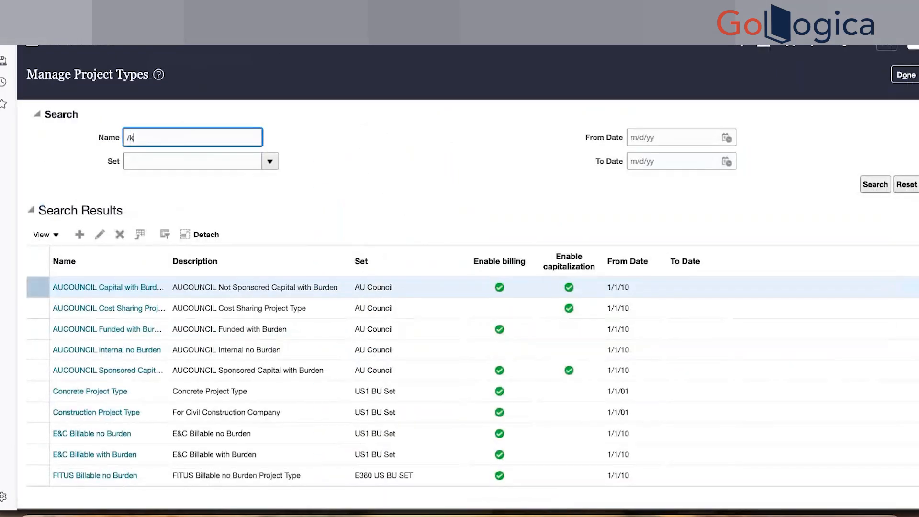
text(W)
key(BackSpace)
key(BackSpace)
key(BackSpace)
text(KW)
key(Return)
click(175, 234)
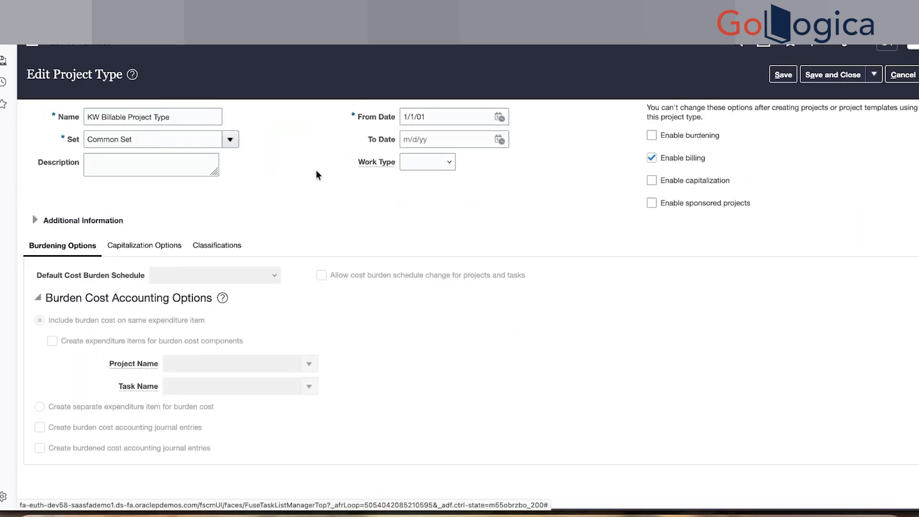
click(903, 75)
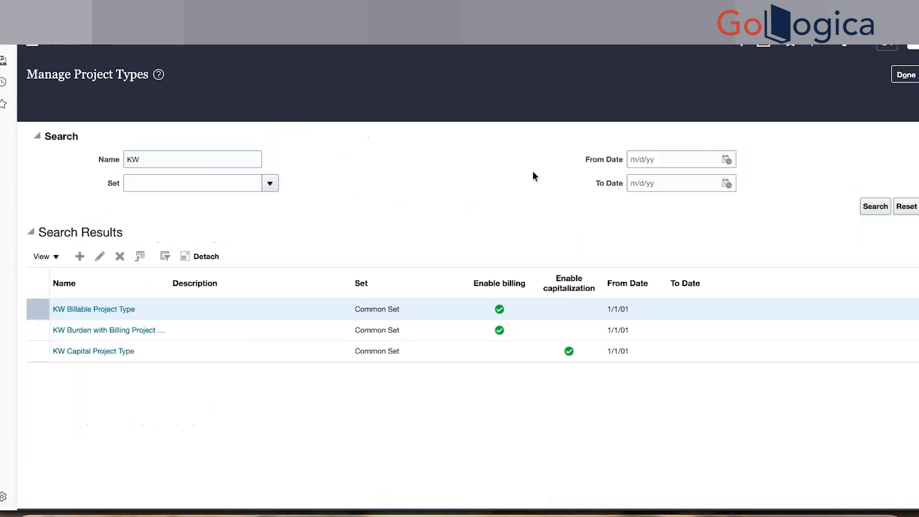
click(906, 75)
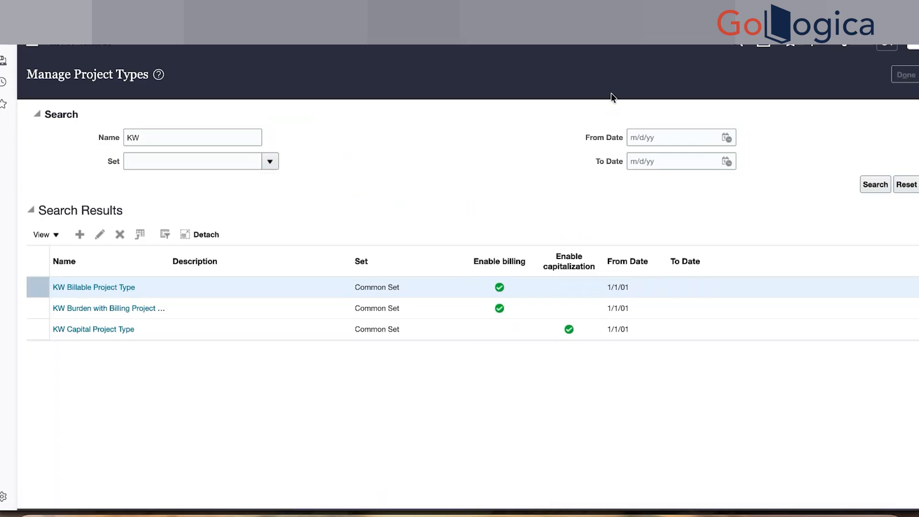
Step: Start a new project template named KW Billable Project Template with KW Billable Project Templ as its number
click(450, 393)
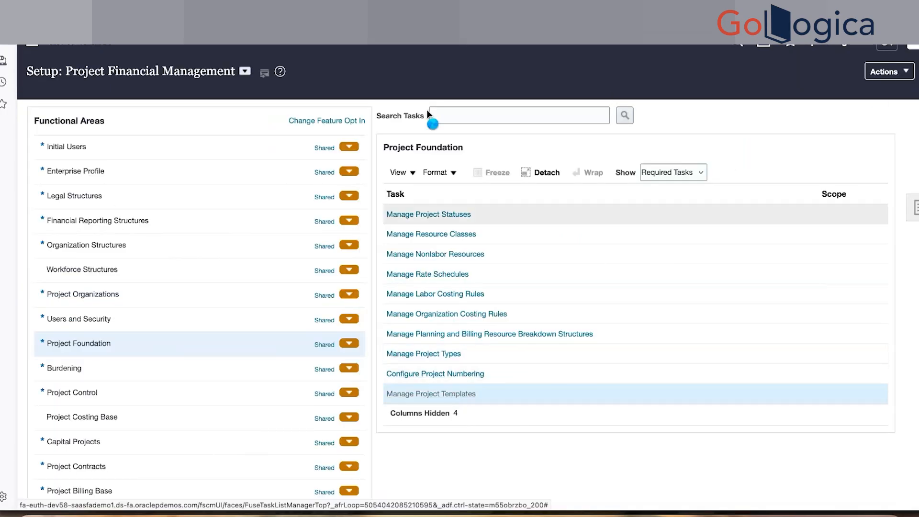
click(160, 273)
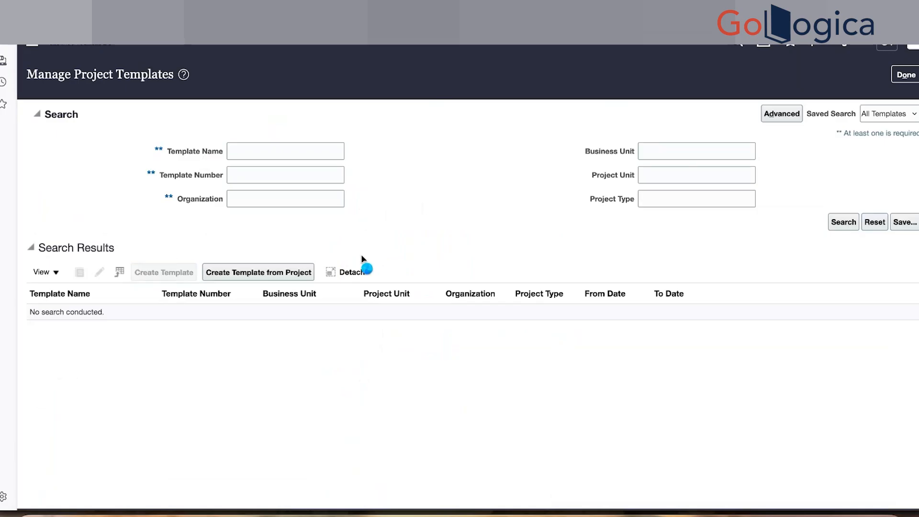
click(241, 141)
text(PR)
key(BackSpace)
key(BackSpace)
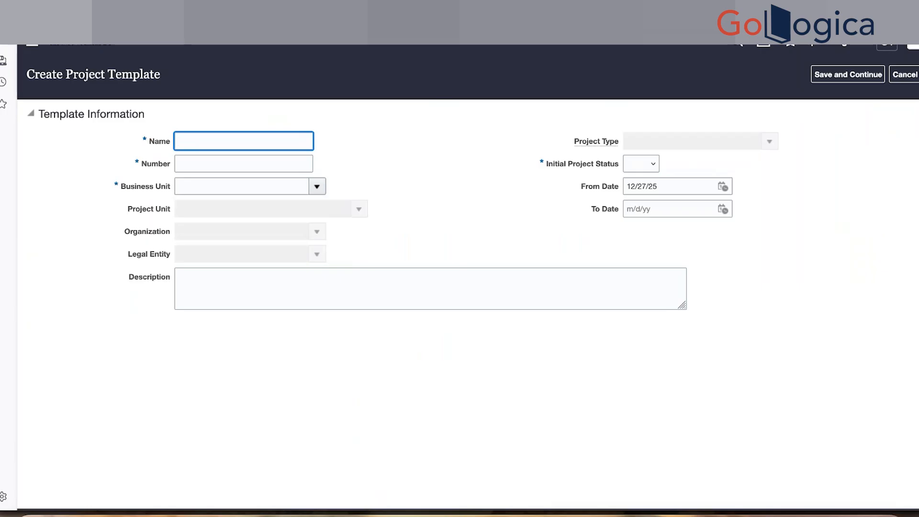
text(KW Billable Project Template)
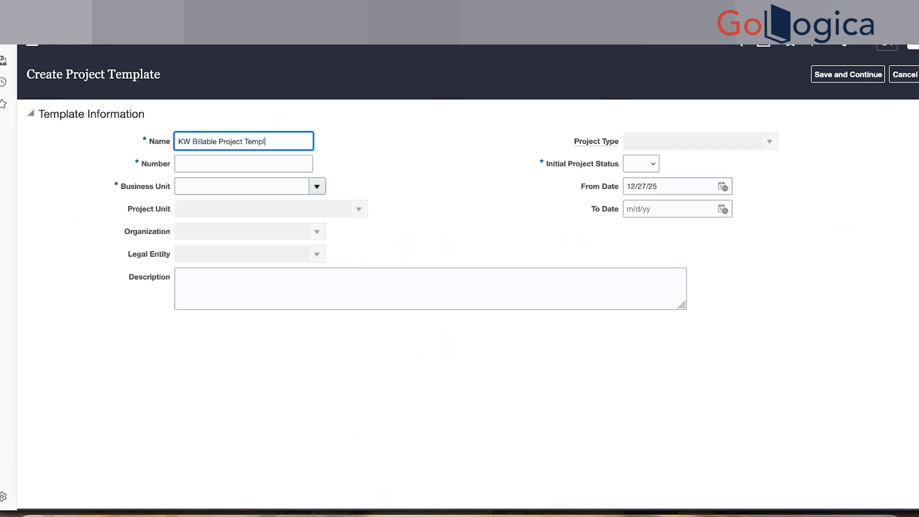
key(Tab)
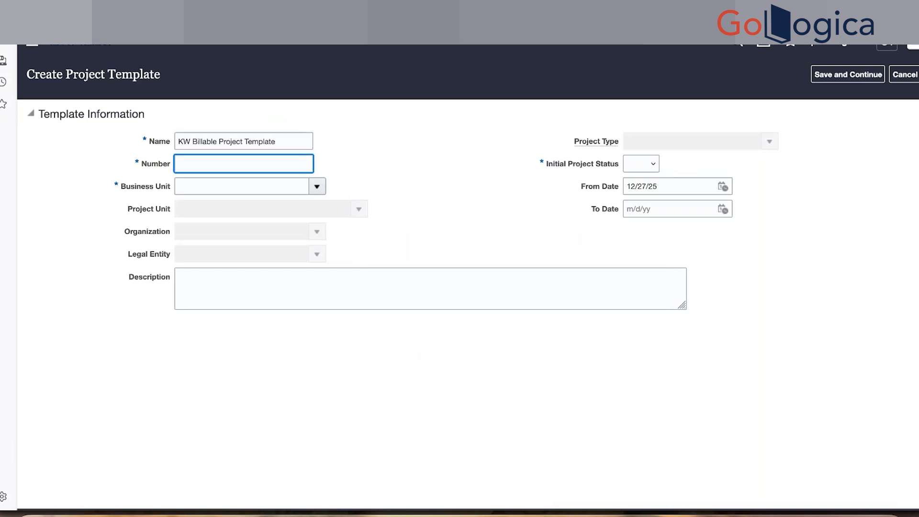
key(shift+Tab)
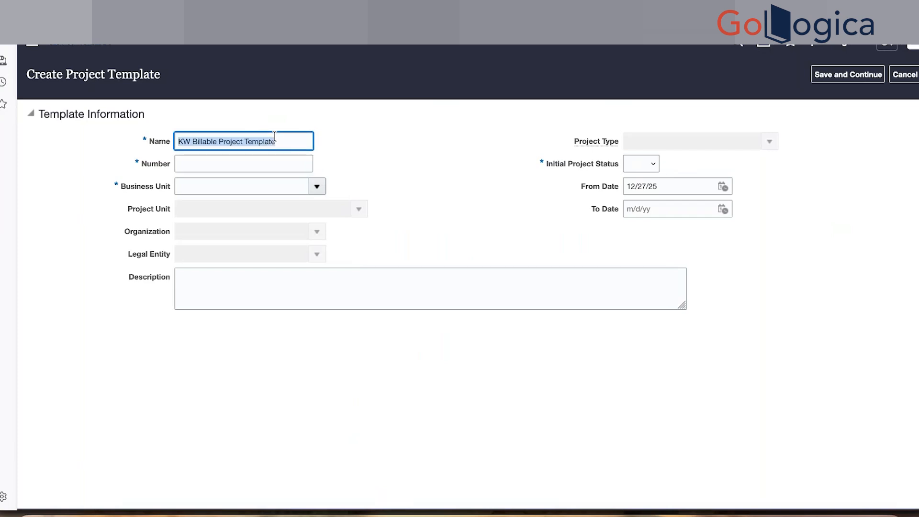
click(268, 164)
text(KW Billable Project Templ)
Step: Set the project template's business unit to Kuwait Business Unit
click(317, 187)
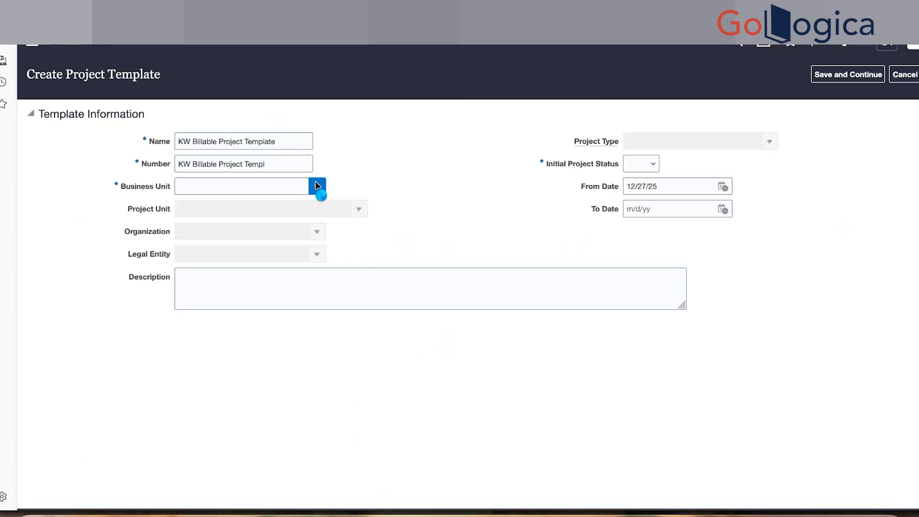
click(269, 189)
text(Kuwai)
key(Tab)
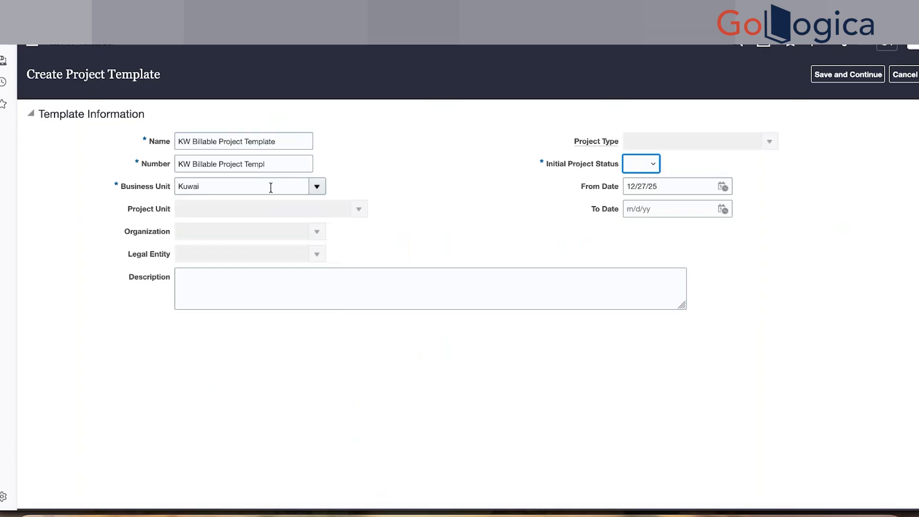
Step: Set the template's project unit to Kuwait Project Unit and open the available project type choices
click(362, 210)
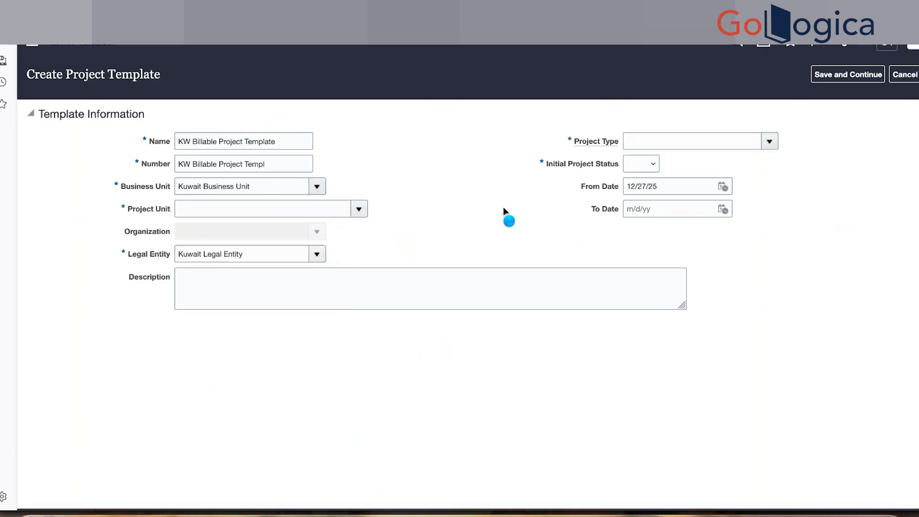
click(386, 230)
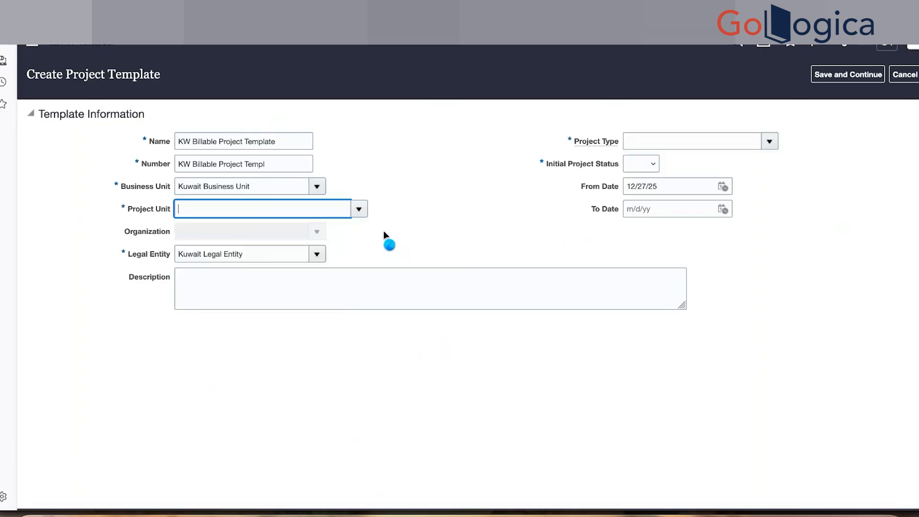
click(772, 134)
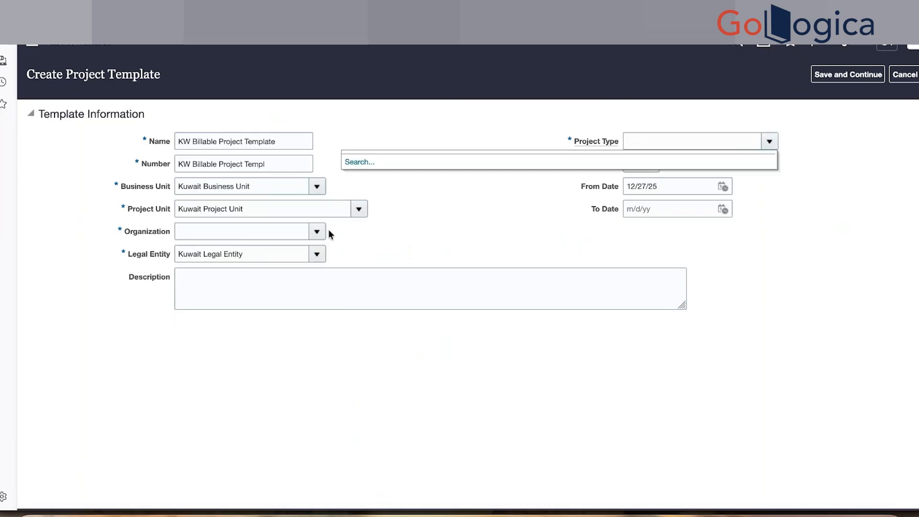
Step: Set the template's organization to Kuwait Legal Entity and its initial project status to Active
click(491, 232)
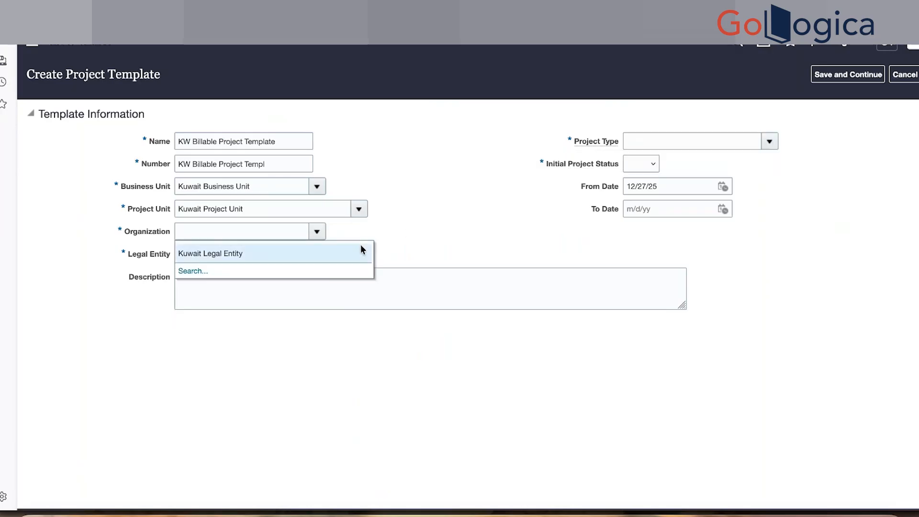
click(361, 246)
click(646, 166)
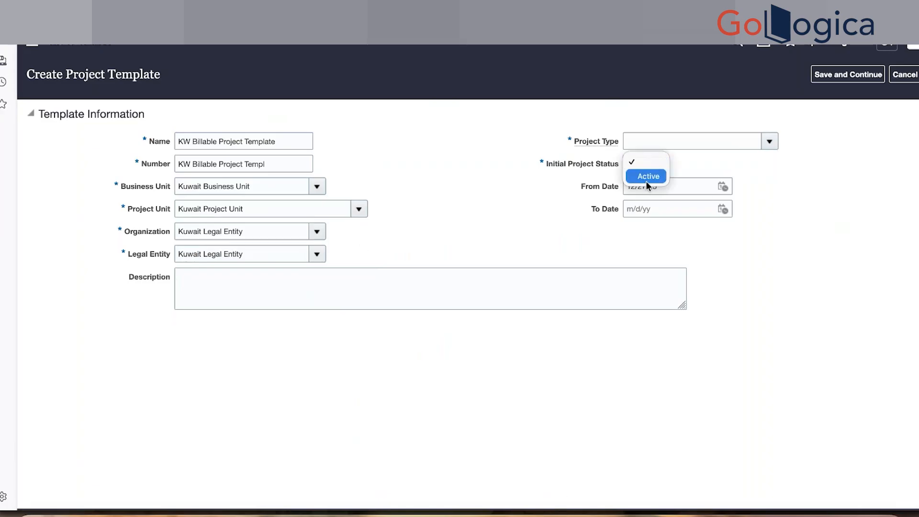
click(645, 180)
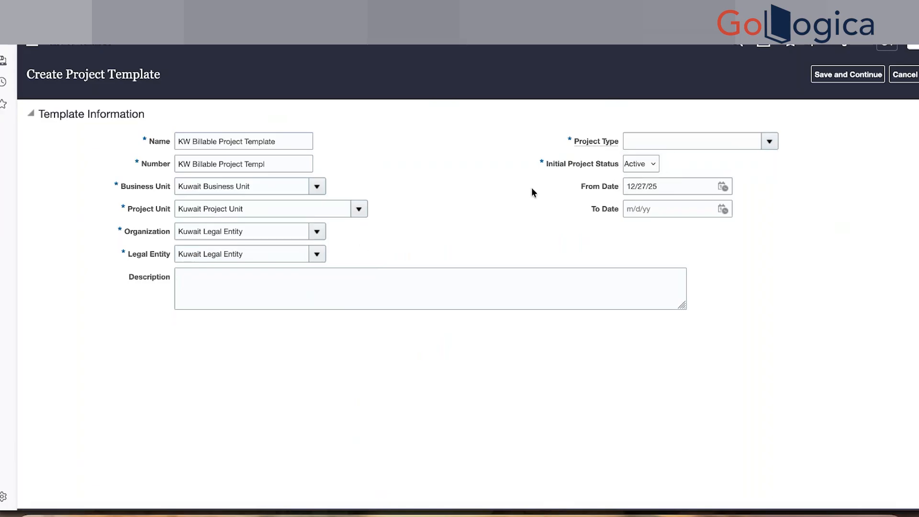
Step: Search for available project types without a name filter and cancel the creation of the project template
click(775, 141)
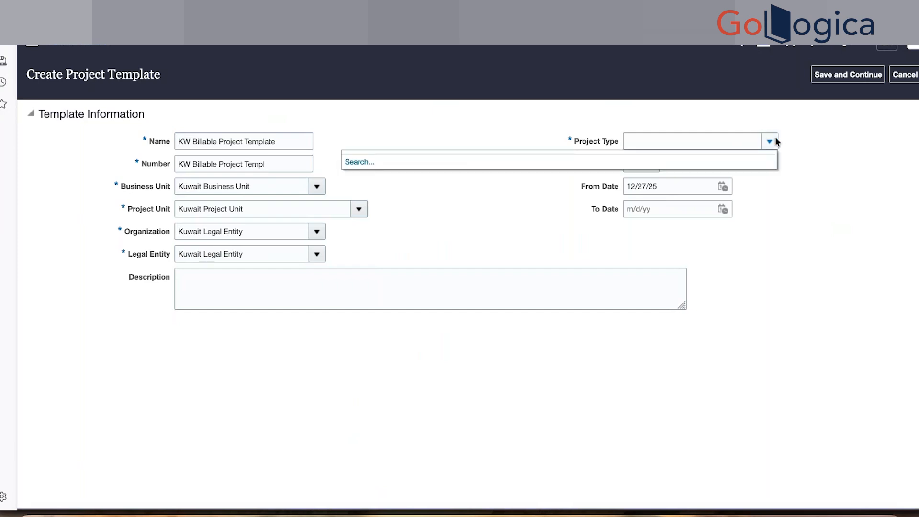
click(364, 164)
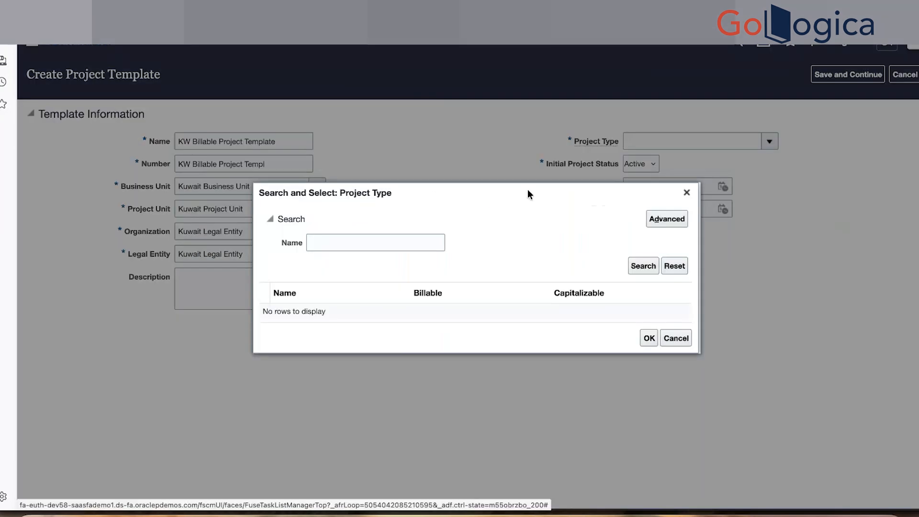
click(638, 271)
click(687, 192)
click(893, 77)
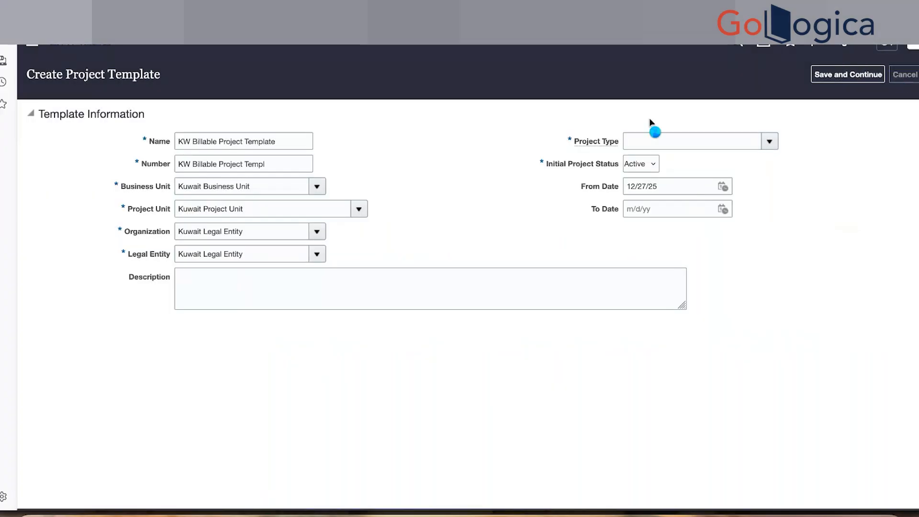
click(904, 75)
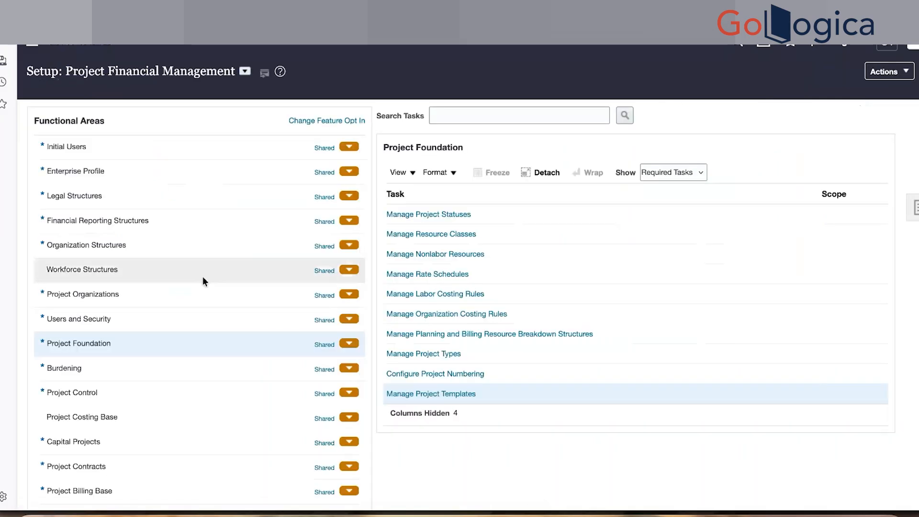
Step: In Project Organizations, check the project units selected for Kuwait Business Unit's project accounting function and return to the setup tasks
click(188, 292)
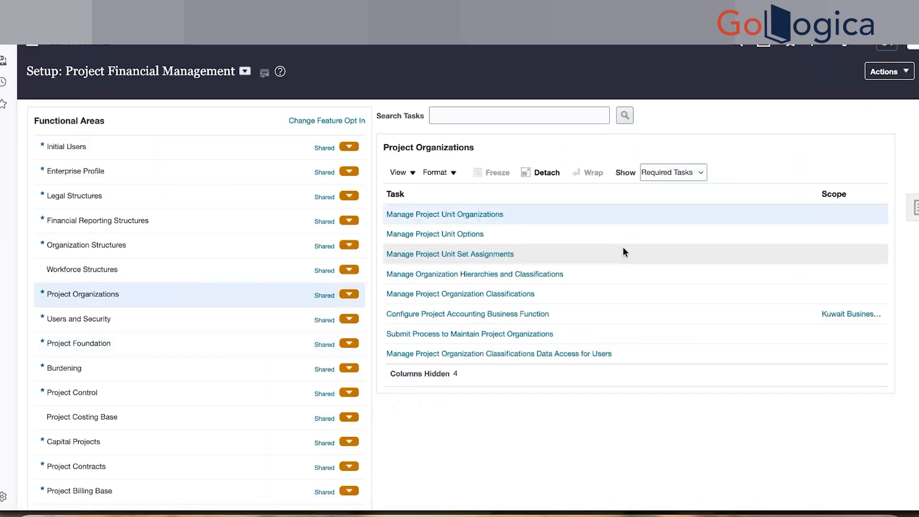
click(485, 317)
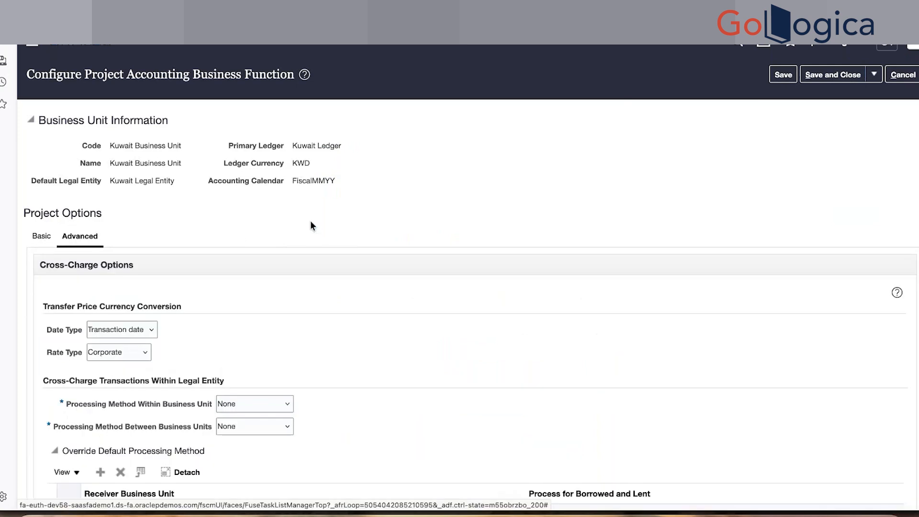
scroll(312, 223, down, 2)
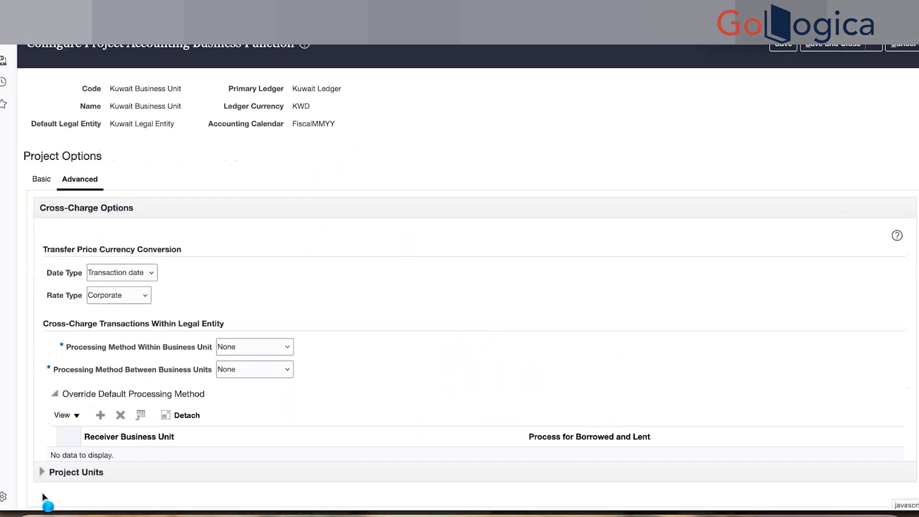
click(42, 491)
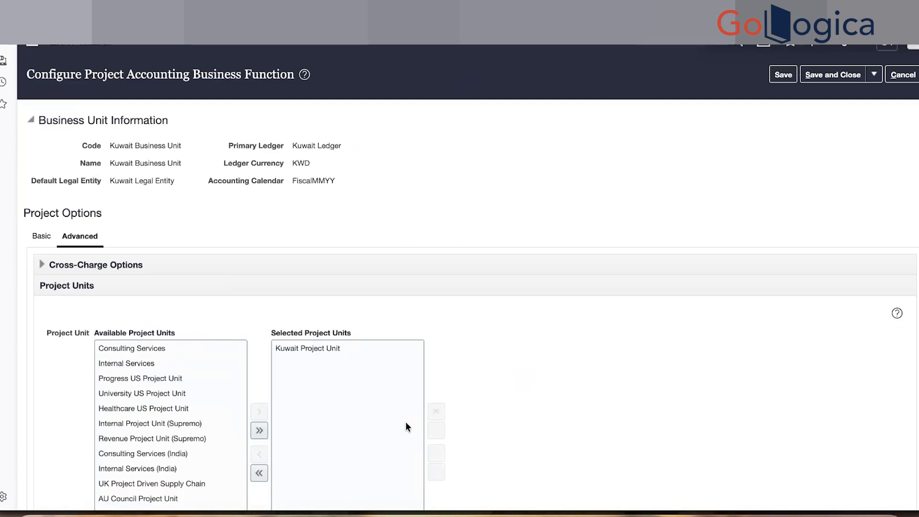
scroll(406, 423, down, 2)
scroll(406, 427, up, 2)
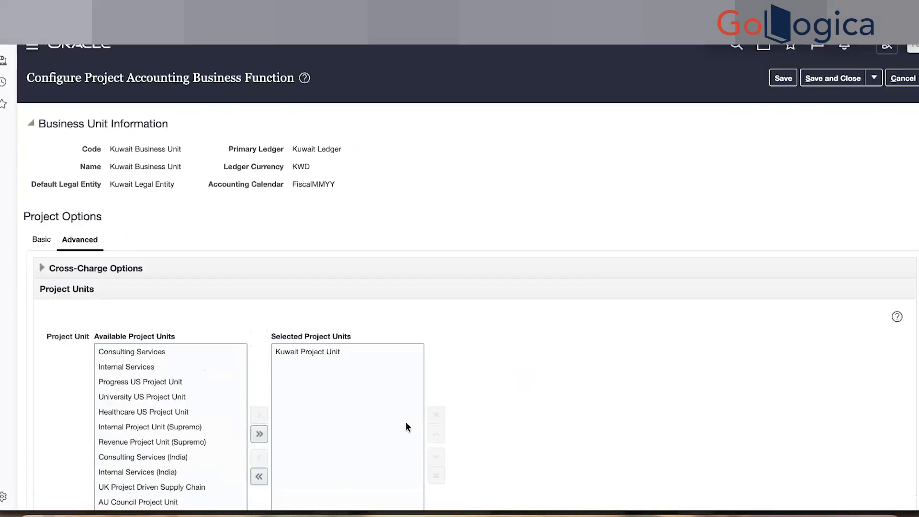
click(34, 236)
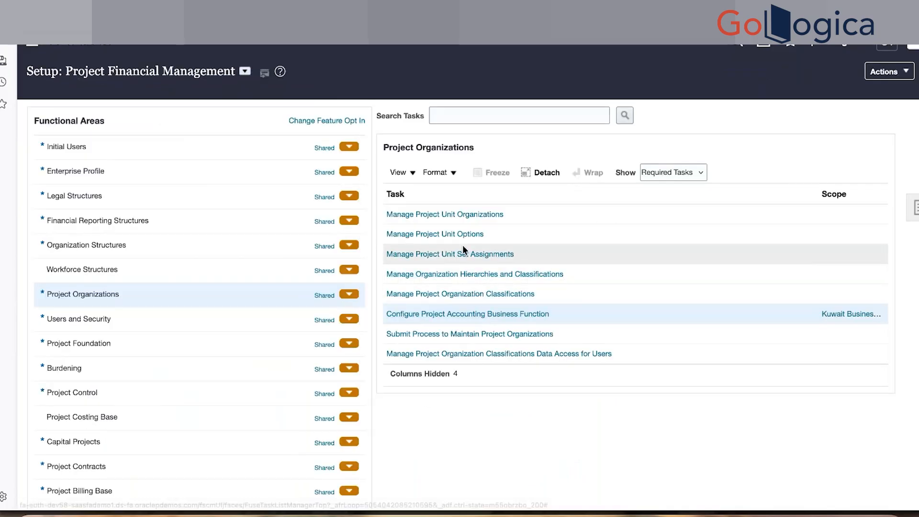
Step: Find Kuwait Project Unit in the project unit options and open it for editing
click(459, 236)
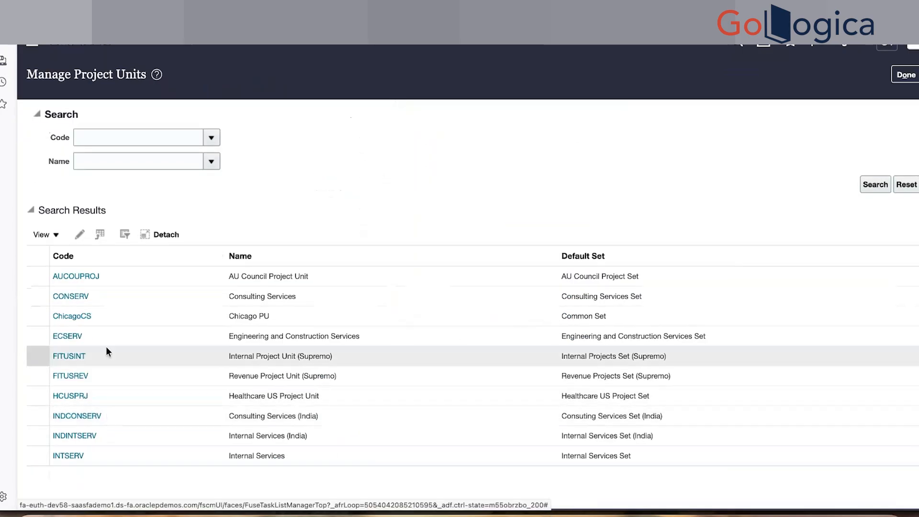
click(211, 162)
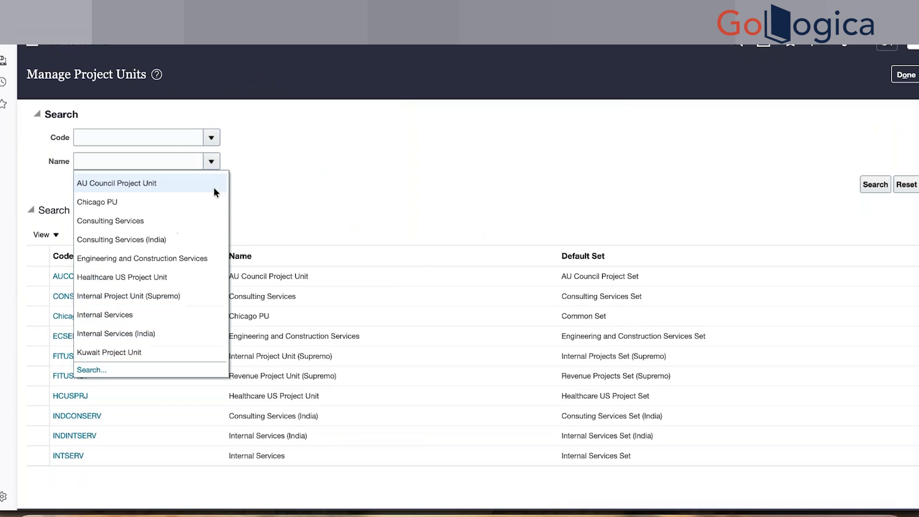
click(135, 352)
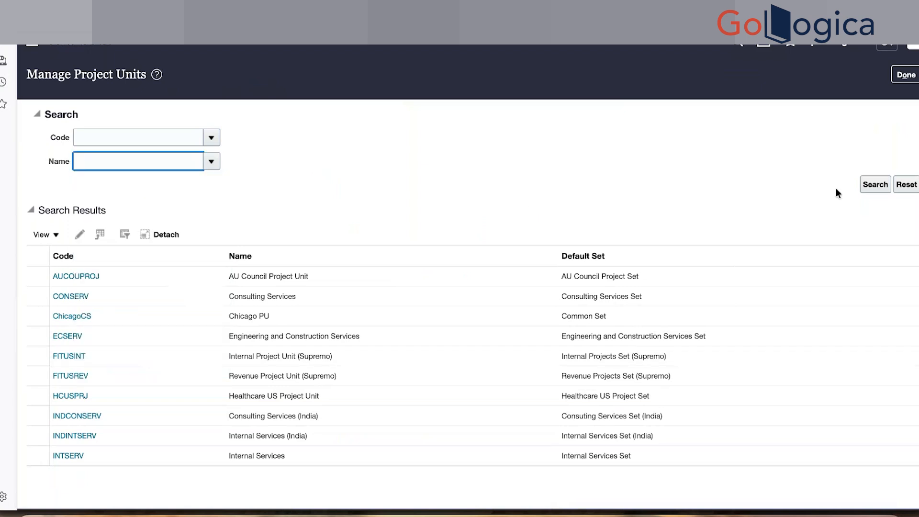
click(880, 184)
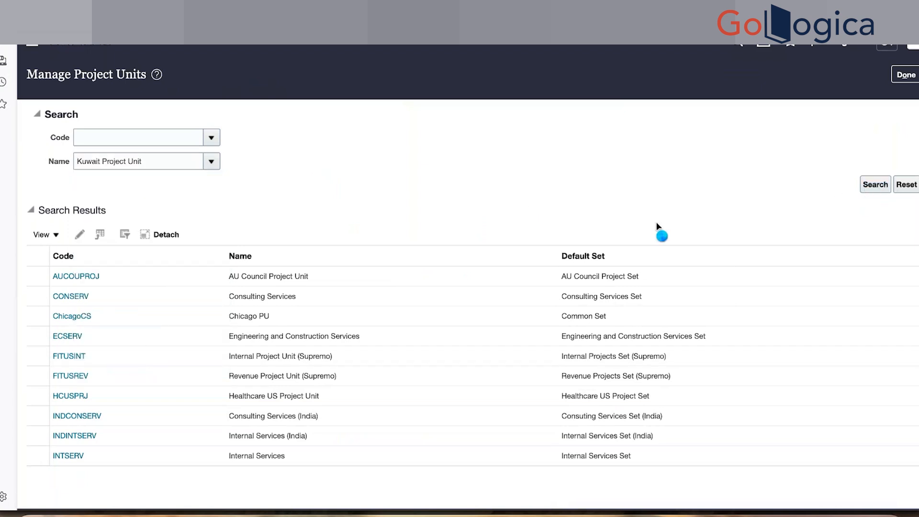
click(189, 283)
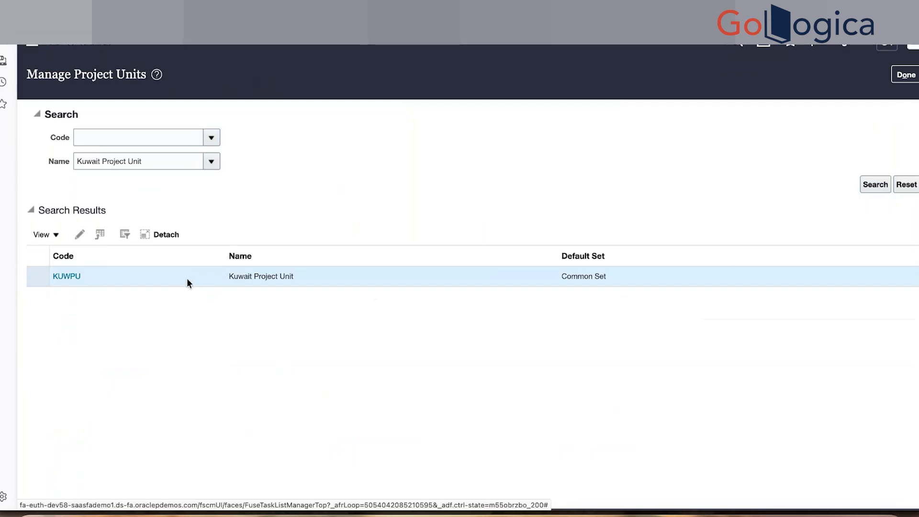
click(85, 234)
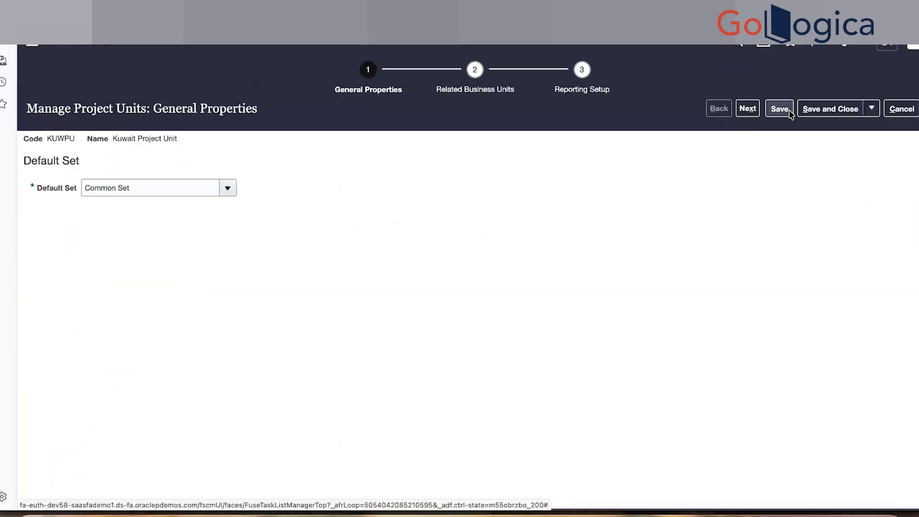
Step: Review Kuwait Project Unit's related business units and reporting setup, save the project unit, and return to the setup tasks
click(748, 108)
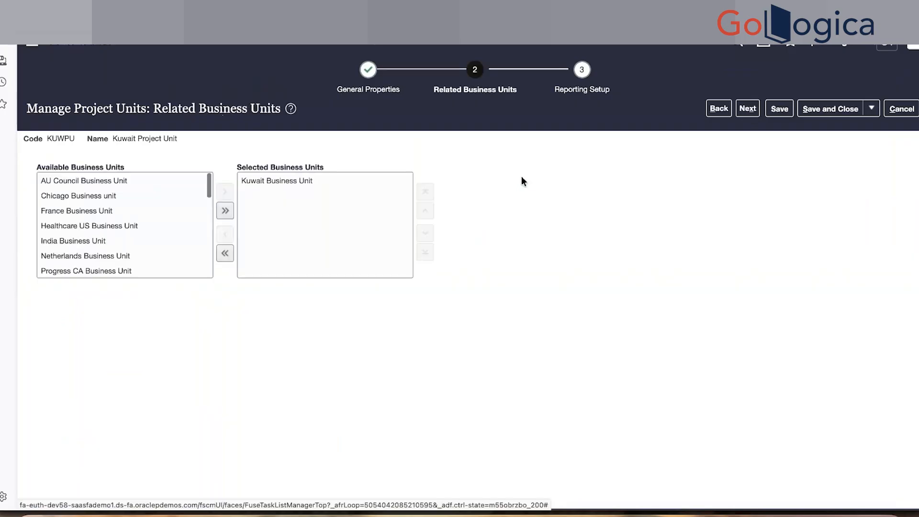
click(752, 114)
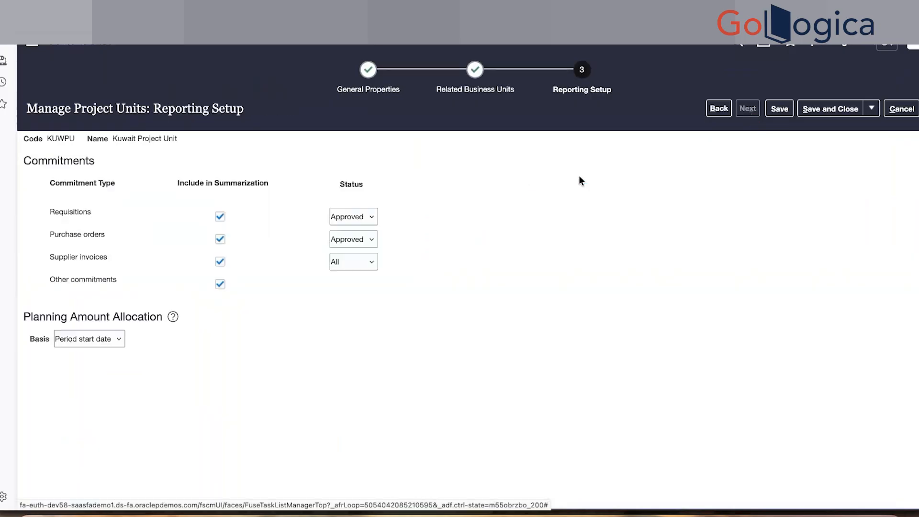
click(784, 114)
click(832, 115)
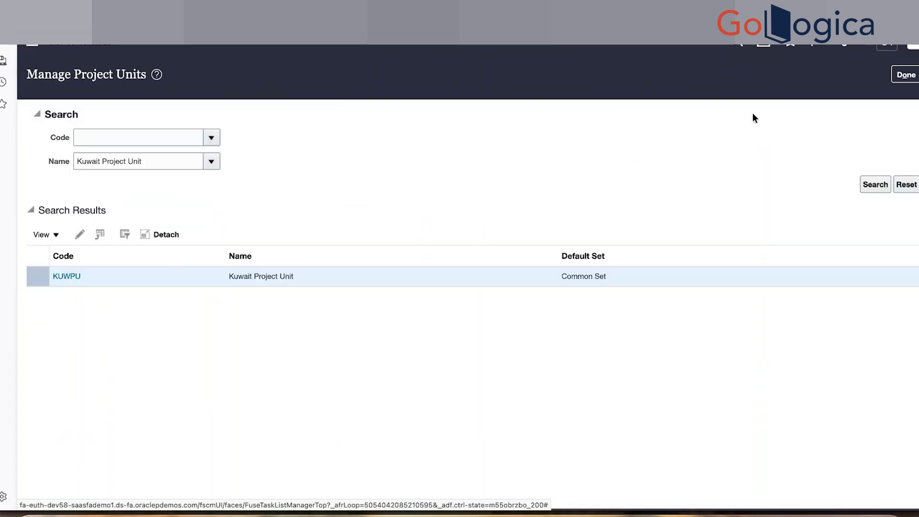
click(906, 75)
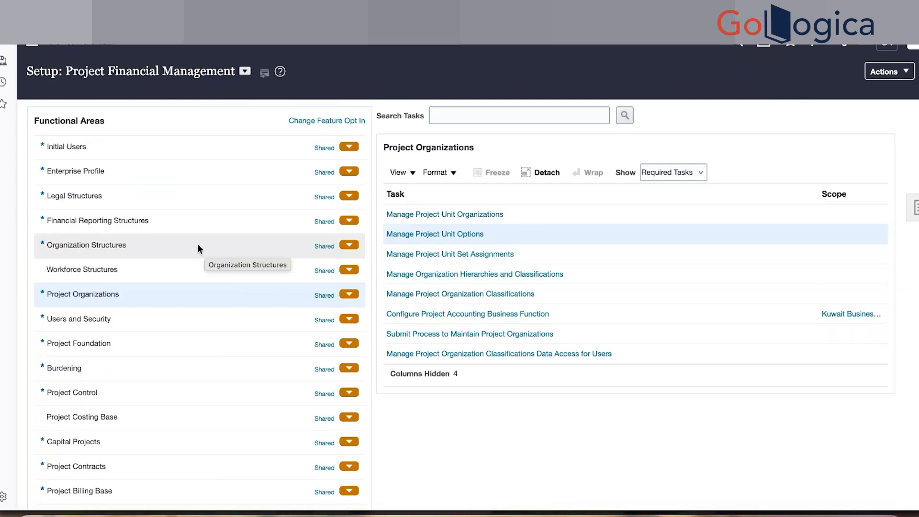
Step: Search the setup tasks for "business unit" and open Assign Business Unit Business Function for Kuwait Business Unit
click(453, 116)
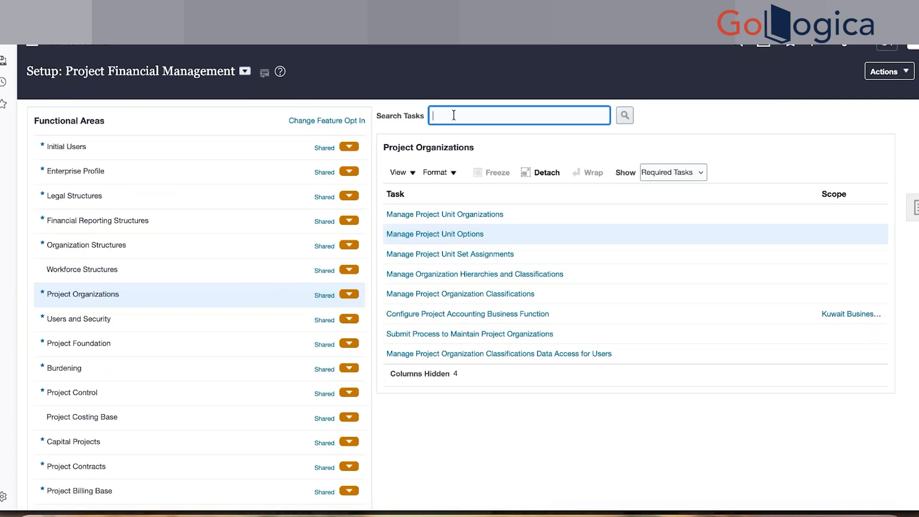
text(business unit)
key(Return)
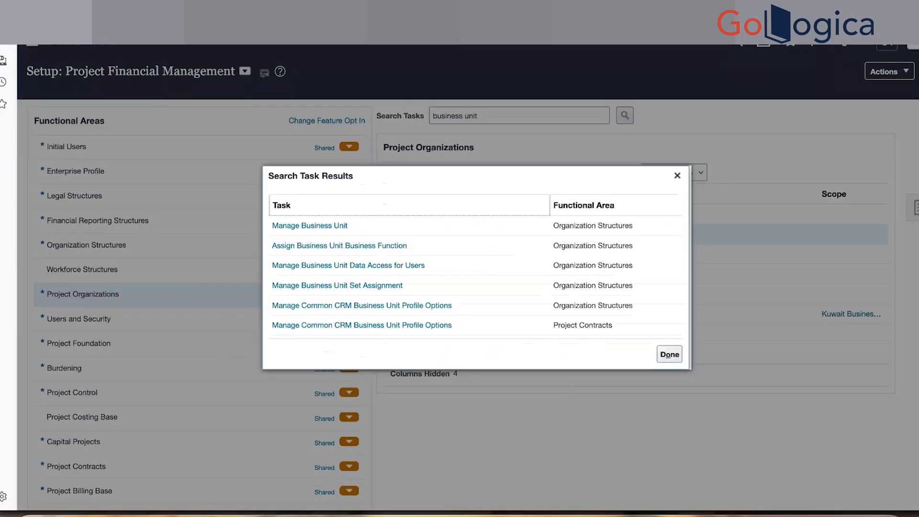
click(363, 246)
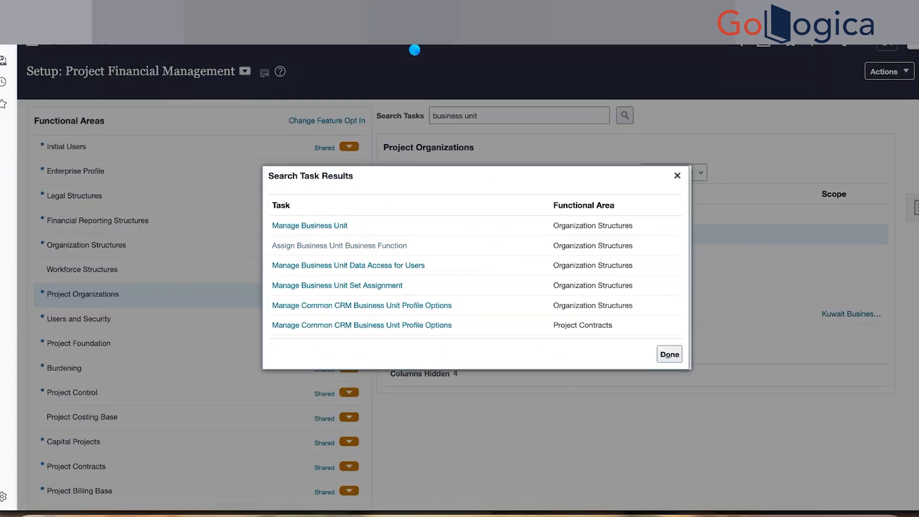
click(507, 236)
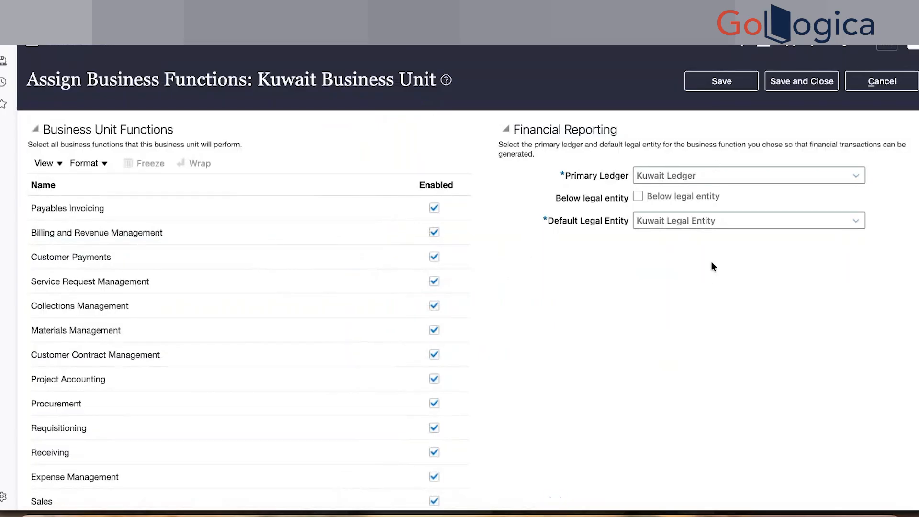
Step: Try to save Kuwait Business Unit as below legal entity under Kuwait Legal Entity, reviewing its enabled business functions
click(638, 196)
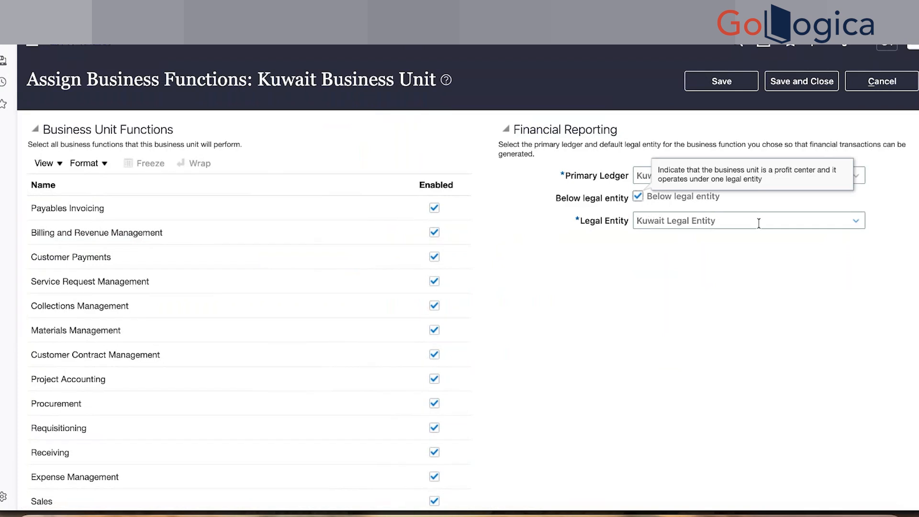
click(784, 225)
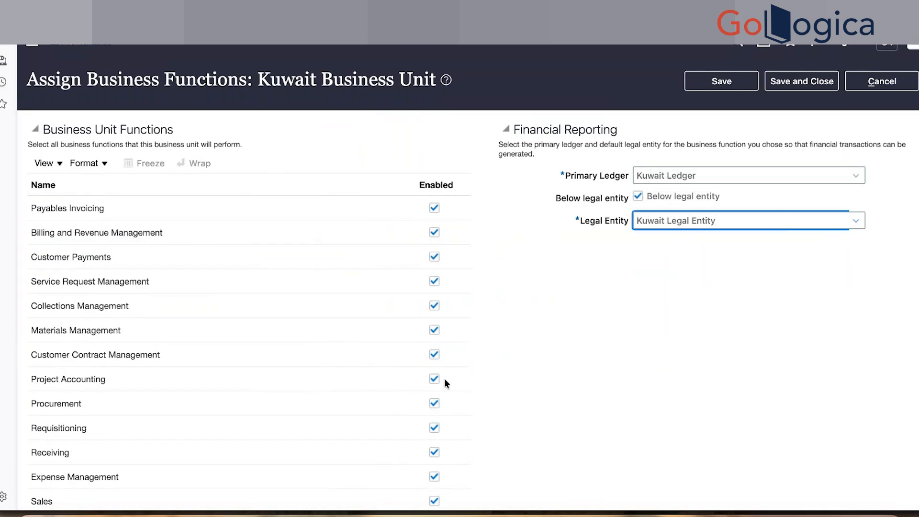
scroll(295, 352, down, 5)
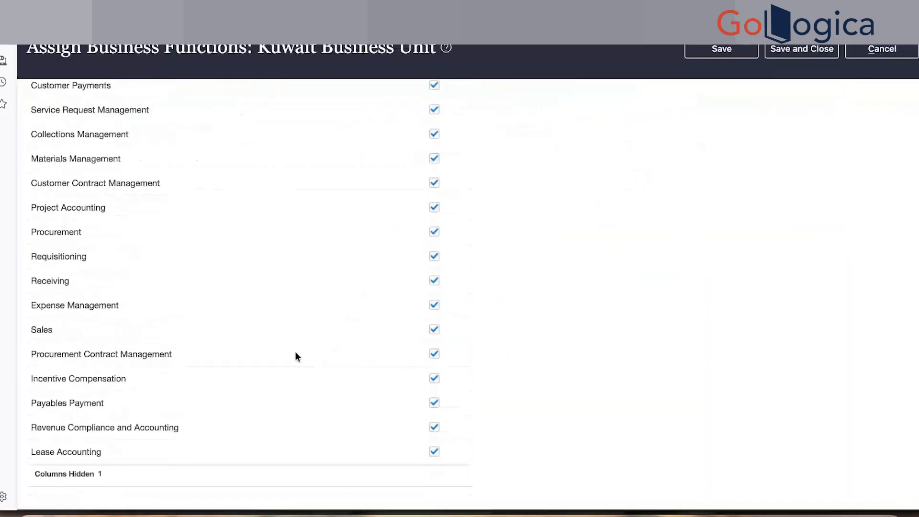
scroll(295, 354, up, 5)
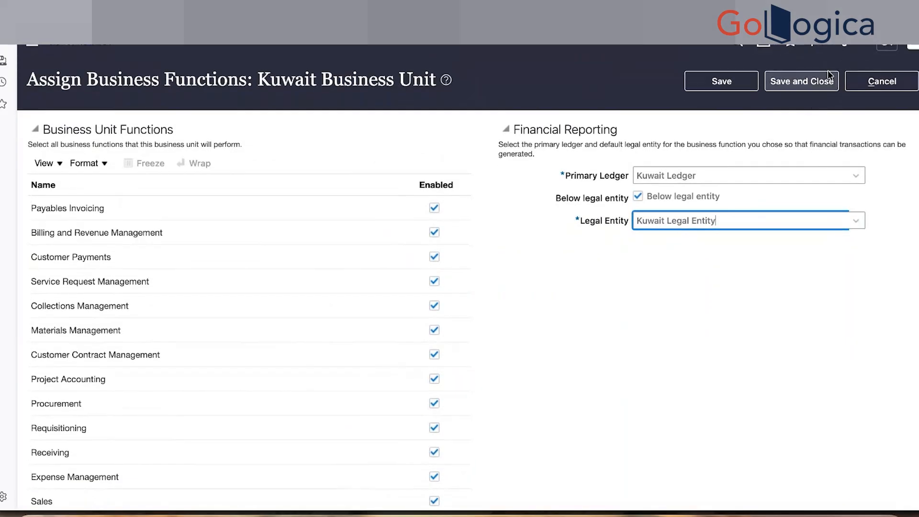
click(824, 81)
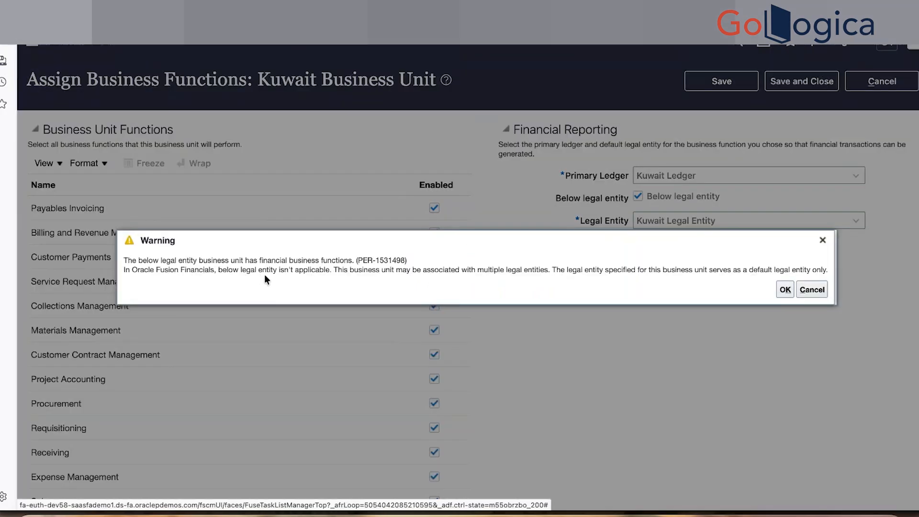
click(814, 290)
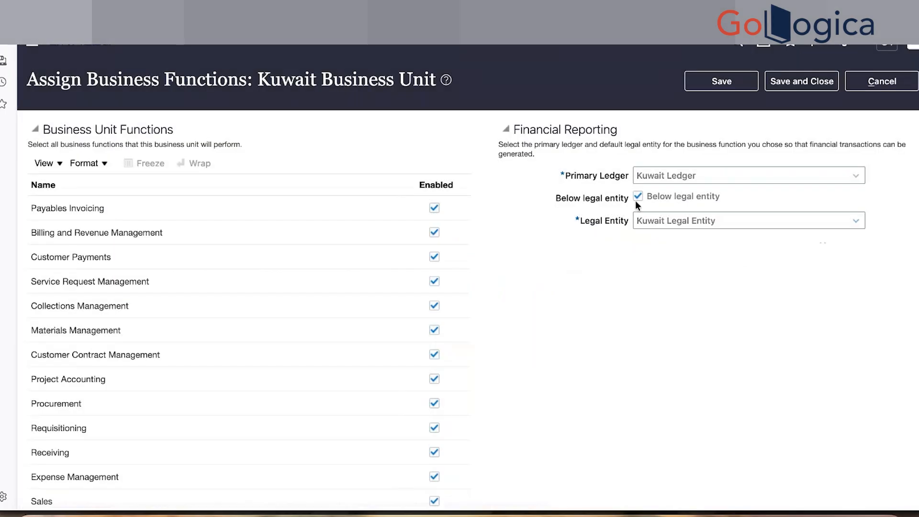
Step: Disable the below legal entity setting for Kuwait Business Unit and save its business function assignment, accepting the warning
click(638, 196)
click(813, 81)
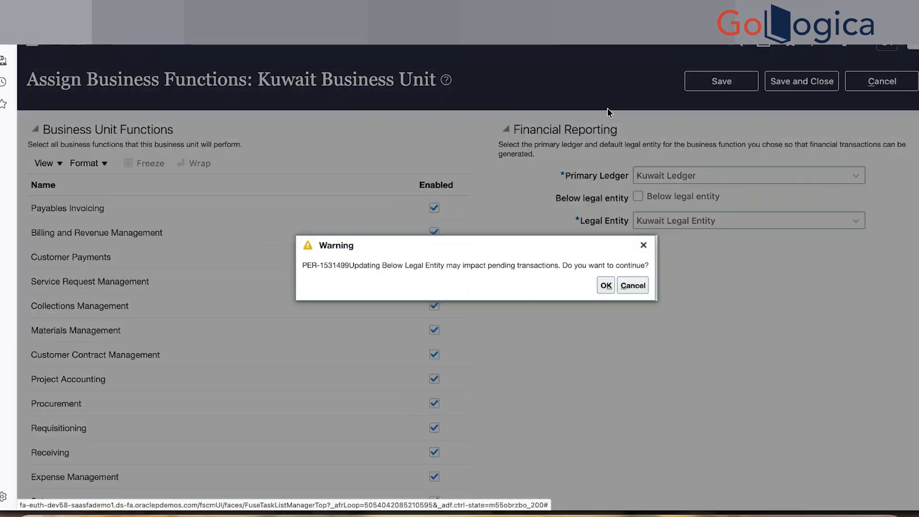
click(606, 287)
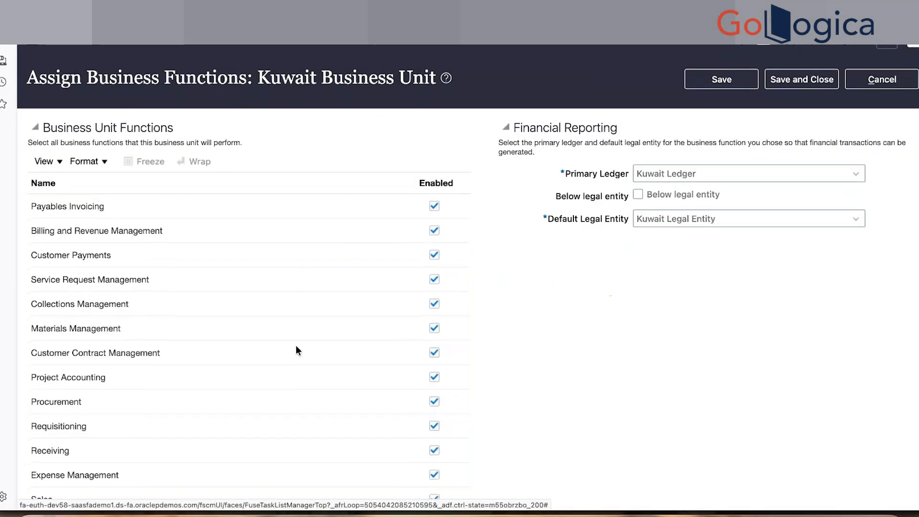
Step: Save and close Kuwait Business Unit's business function assignment, and bring up the Project Foundation setup tasks
scroll(296, 345, down, 1)
click(800, 88)
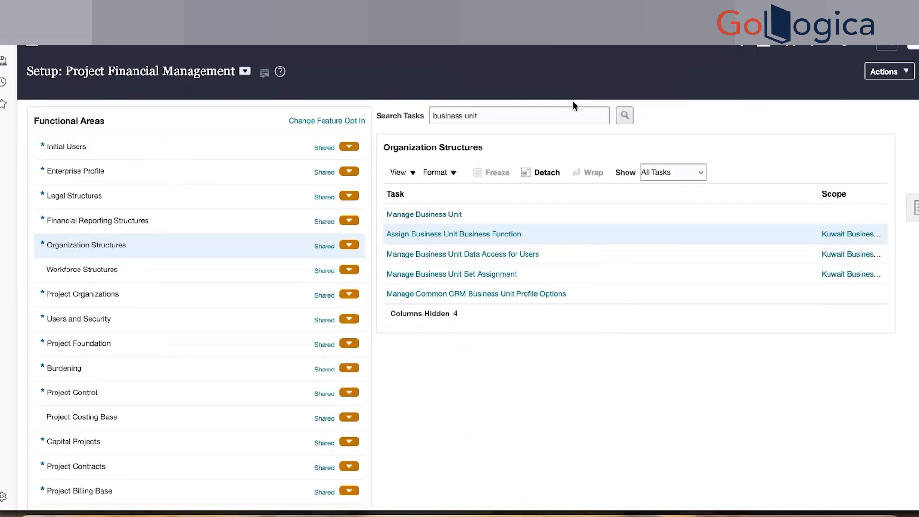
click(175, 324)
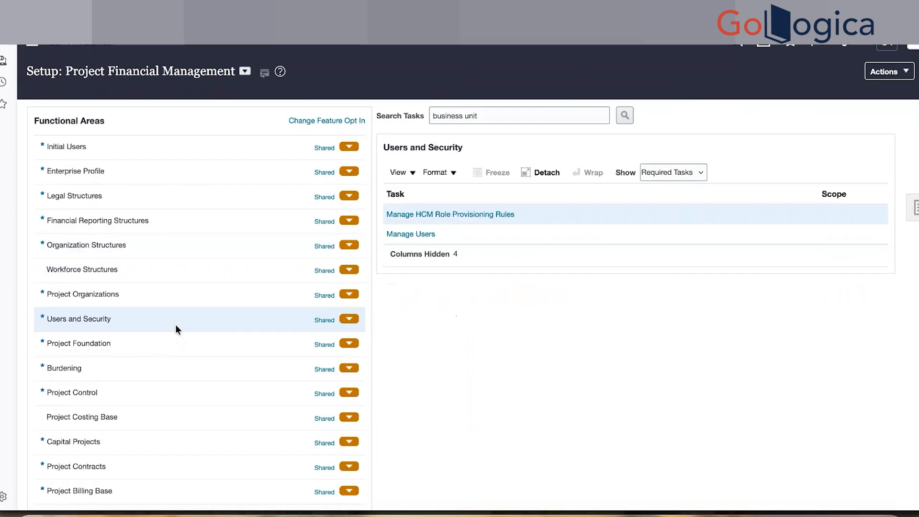
click(156, 297)
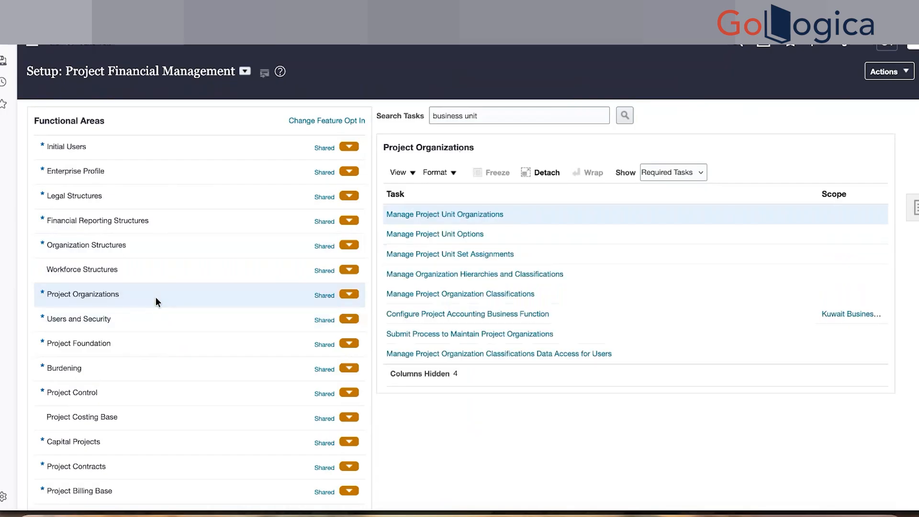
scroll(498, 277, down, 1)
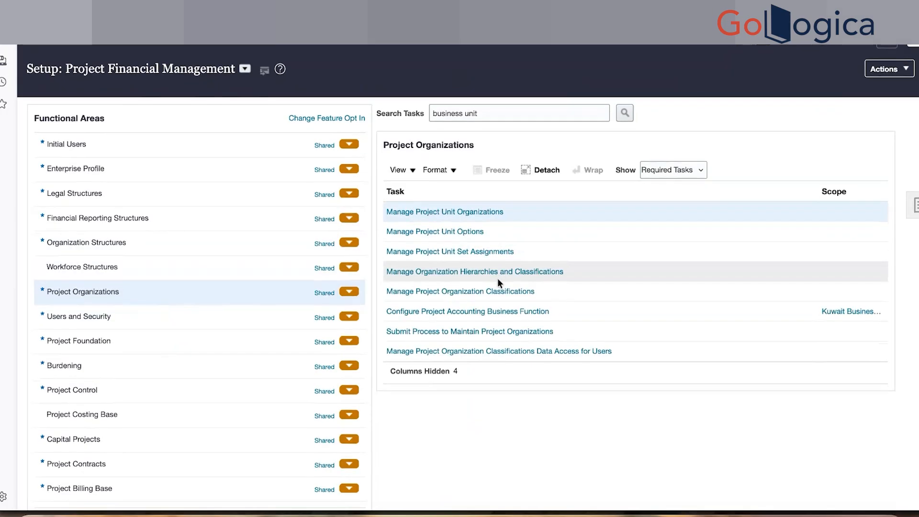
scroll(498, 278, down, 1)
click(129, 339)
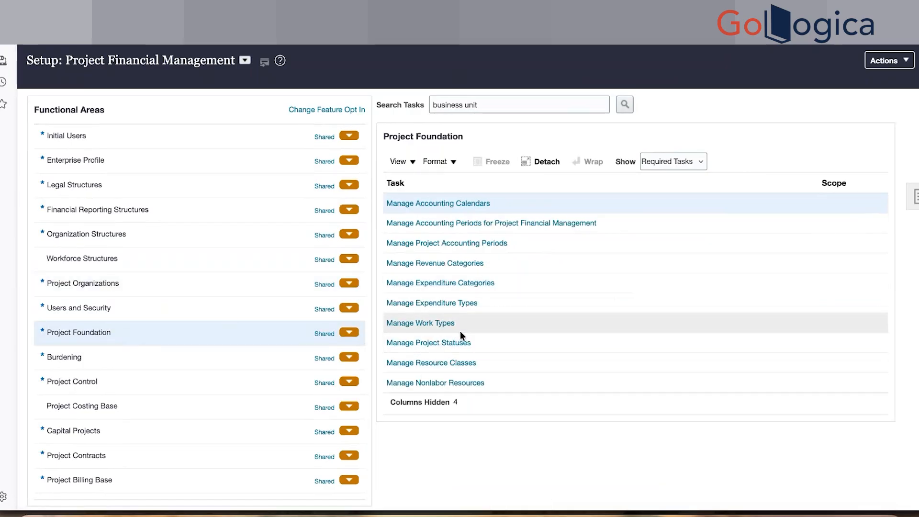
Step: Open Manage Work Types to review the defined work types and their assigned sets, and return to the setup tasks
scroll(513, 335, down, 1)
click(428, 302)
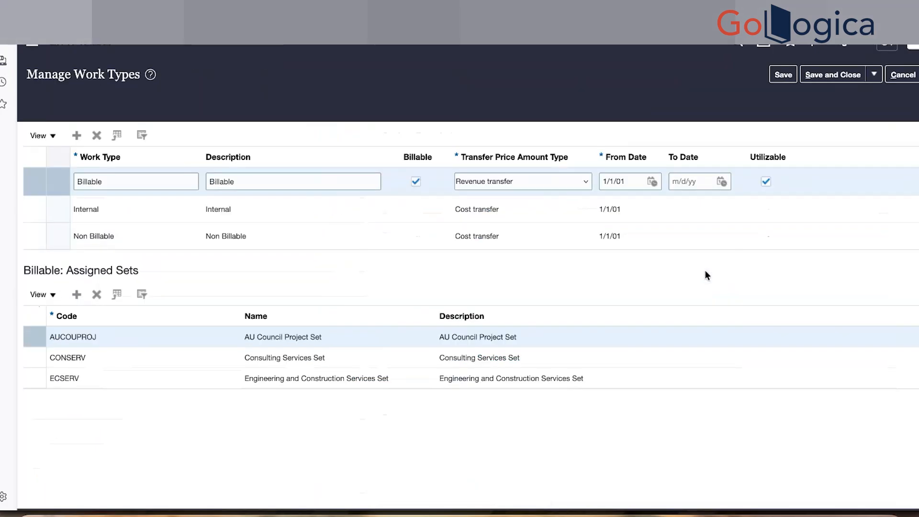
click(582, 105)
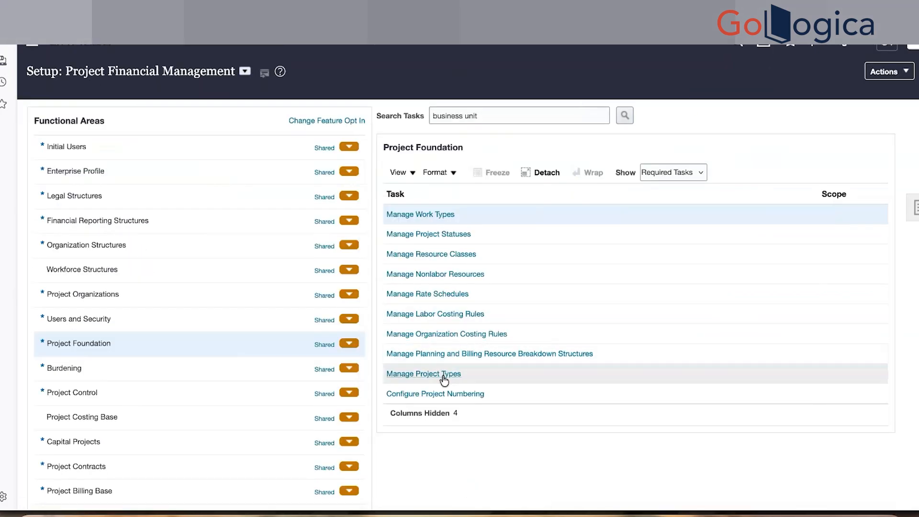
Step: Find the project types named KW, set KW Billable Project Type's work type to Billable, and save it
click(444, 377)
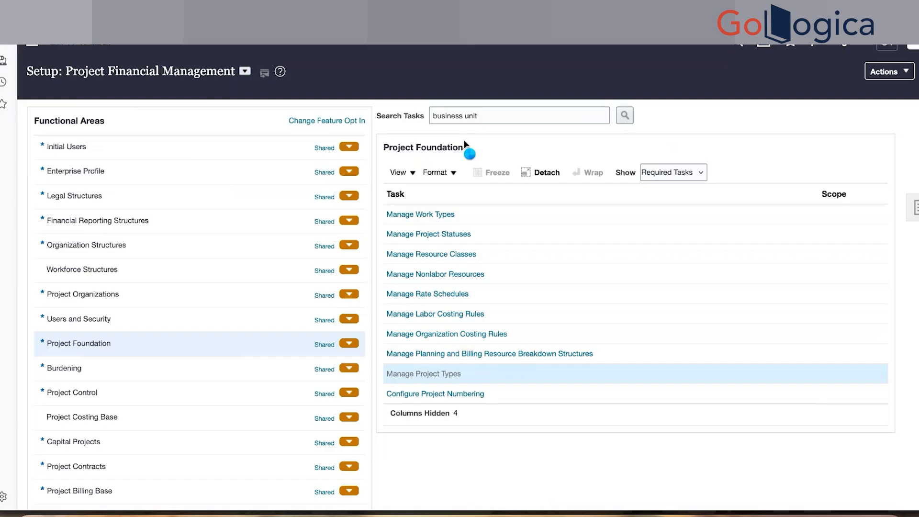
click(180, 140)
text(KW)
key(Return)
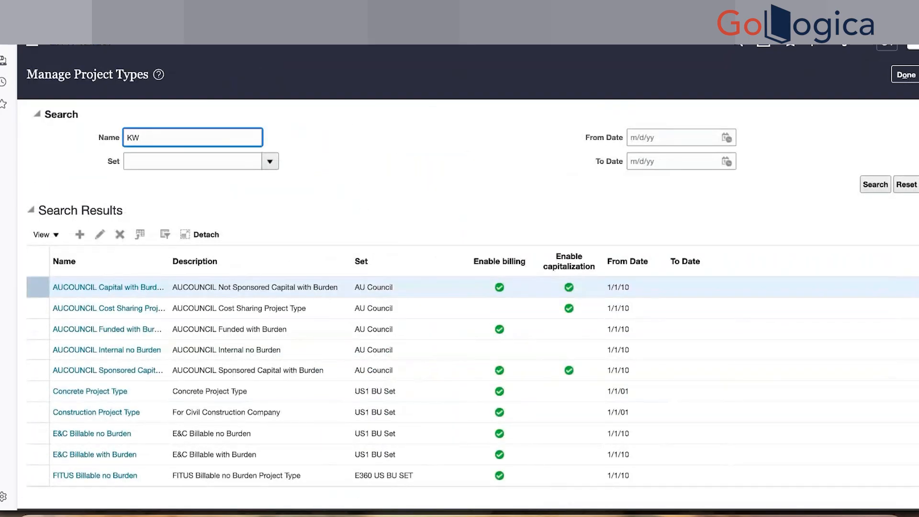
click(100, 234)
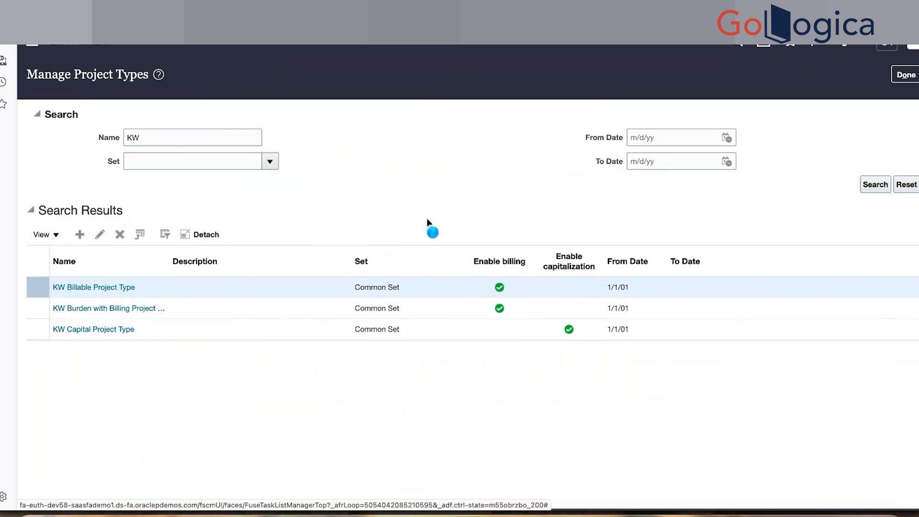
click(438, 161)
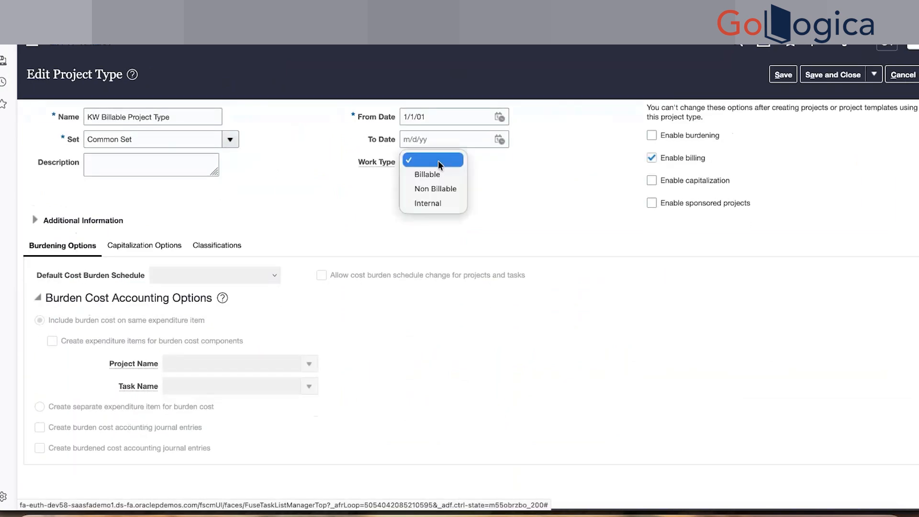
click(438, 173)
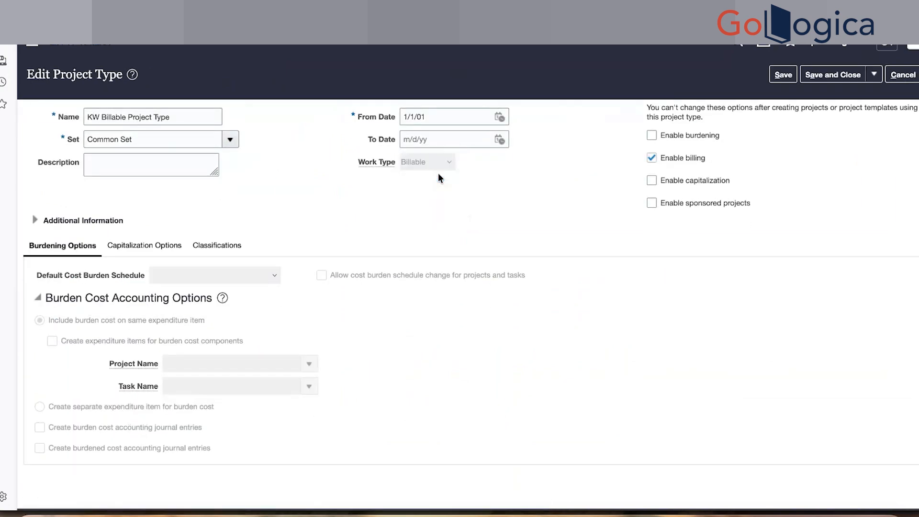
click(860, 75)
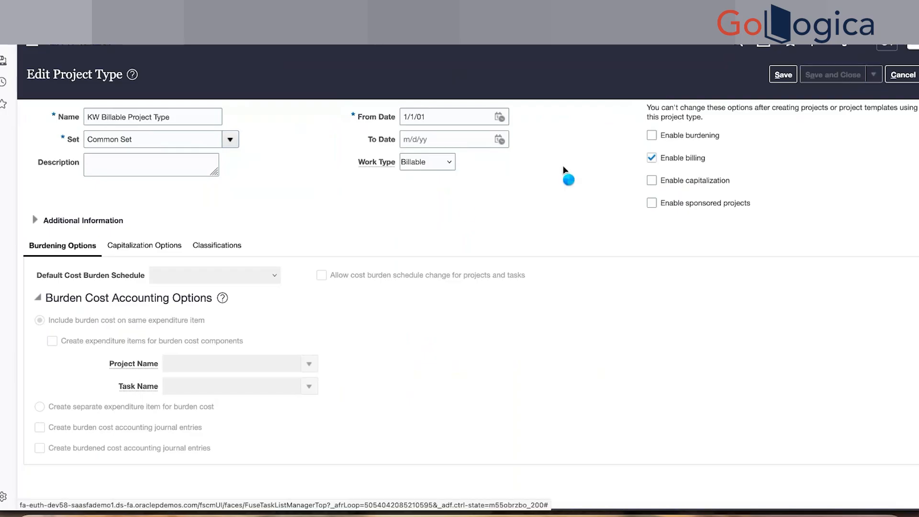
Step: Set the work type of KW Burden with Billing Project Type to Billable, and save and close it
click(123, 314)
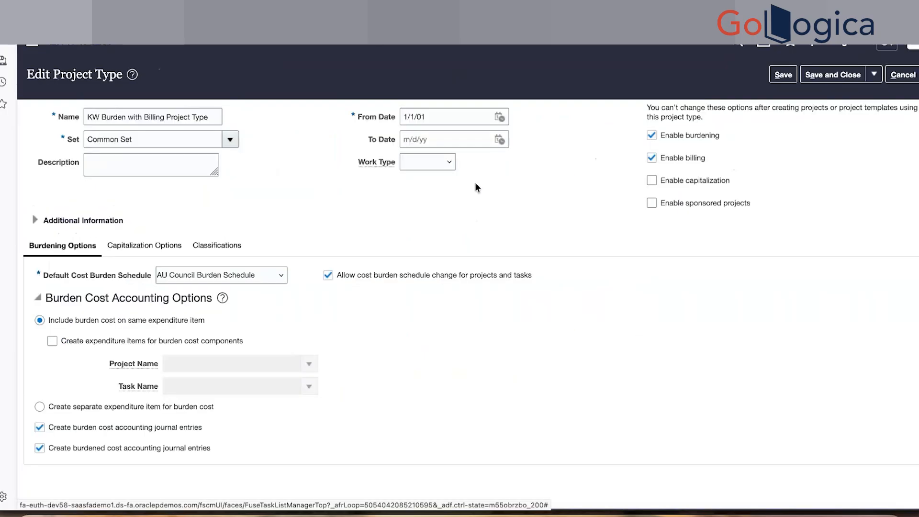
click(452, 163)
click(447, 174)
click(812, 77)
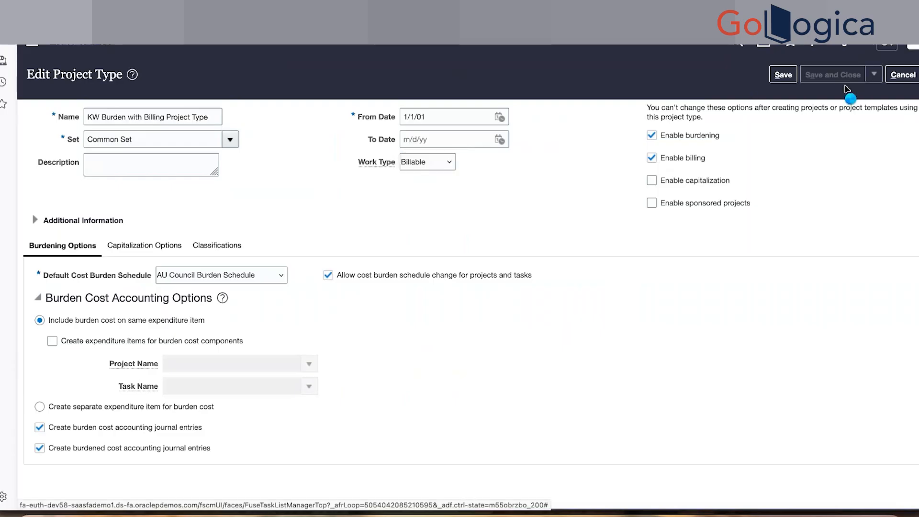
Step: Set the work type of KW Capital Project Type to Internal and return to the setup tasks
click(117, 334)
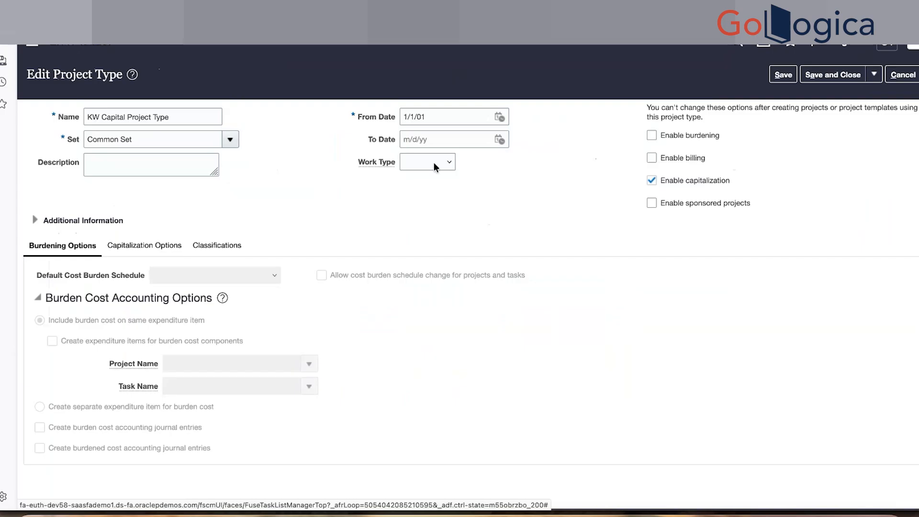
click(434, 162)
click(431, 203)
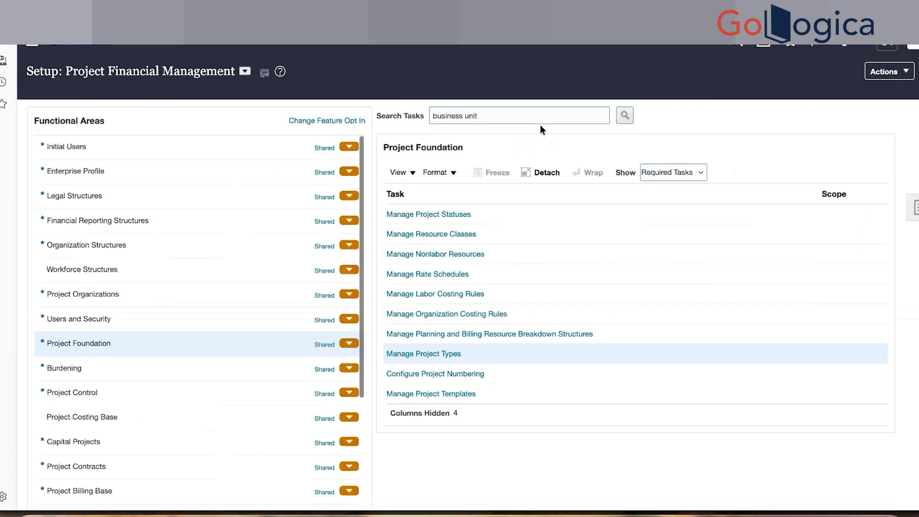
Step: Start a new project template from Manage Project Templates, with KW as both its name and number
click(450, 391)
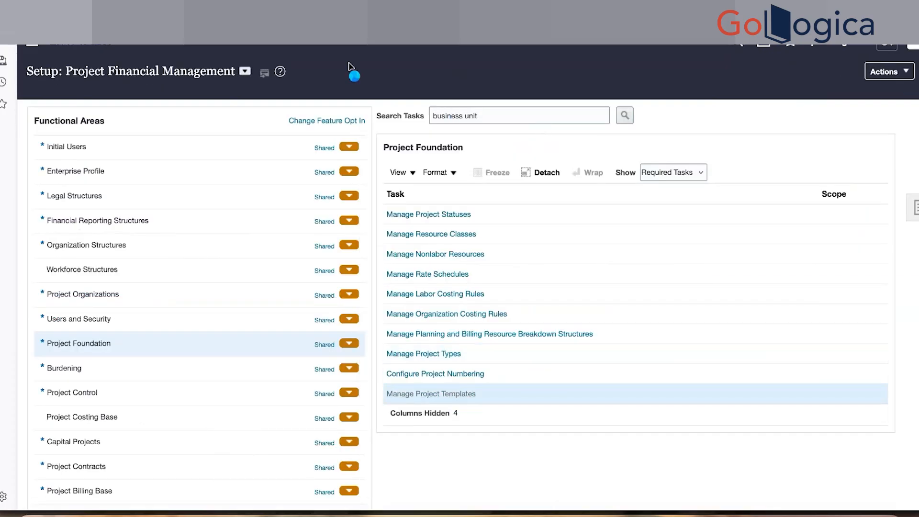
click(164, 273)
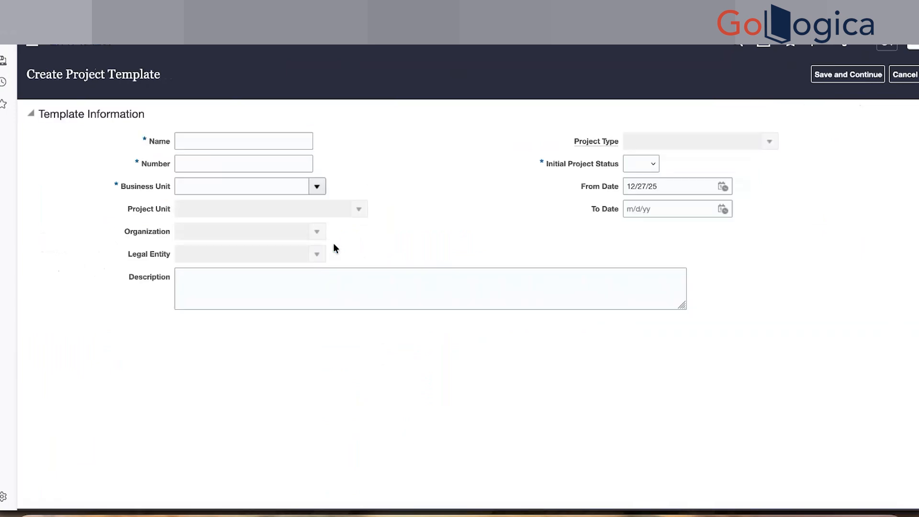
click(254, 144)
text(K)
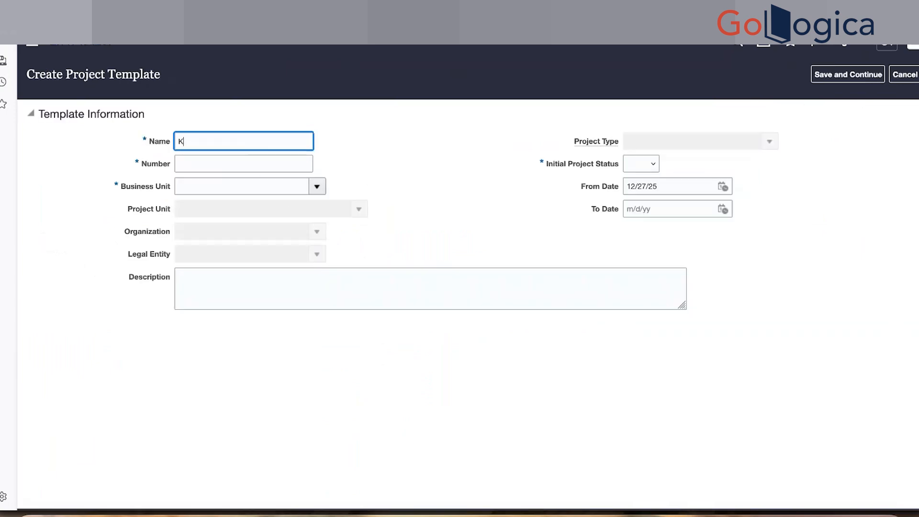
text(W)
key(Tab)
text(/kW)
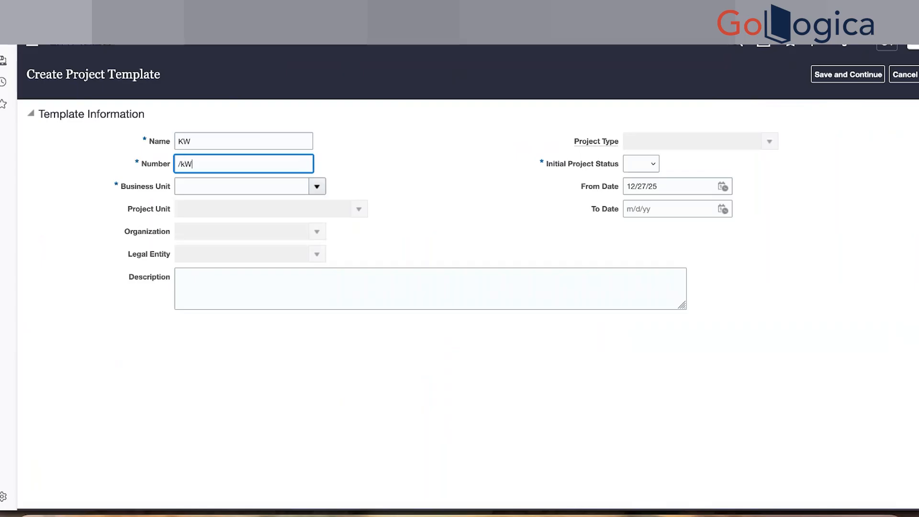
key(Tab)
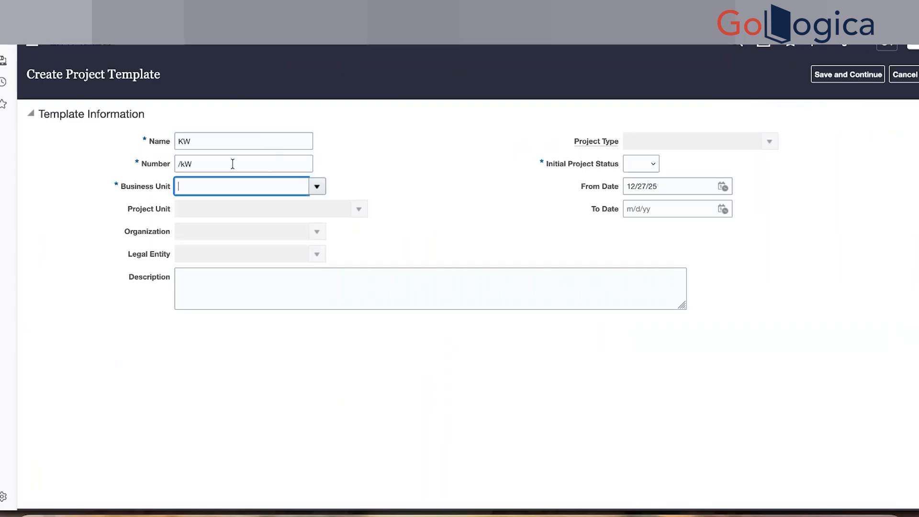
click(186, 163)
key(BackSpace)
key(BackSpace)
text(K)
Step: Assign the draft KW template to Kuwait Business Unit, Kuwait Project Unit and the Kuwait Legal Entity organization
click(316, 186)
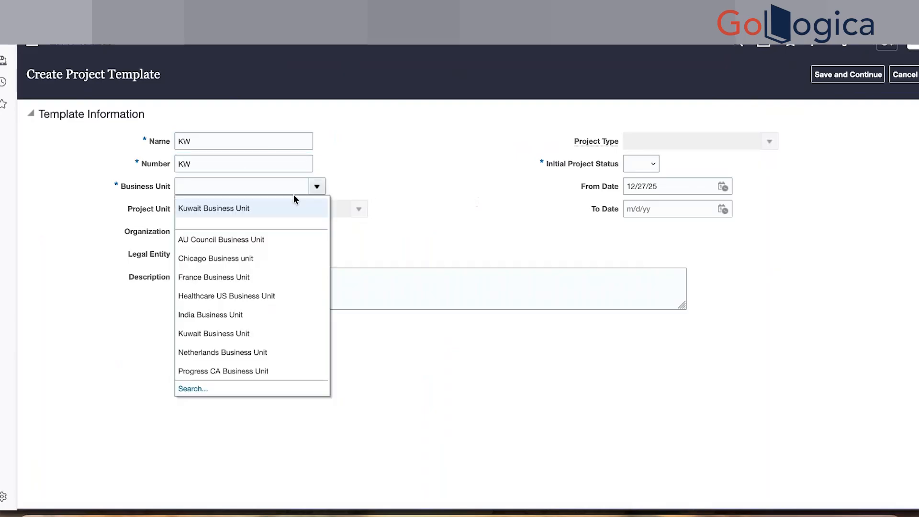
click(270, 206)
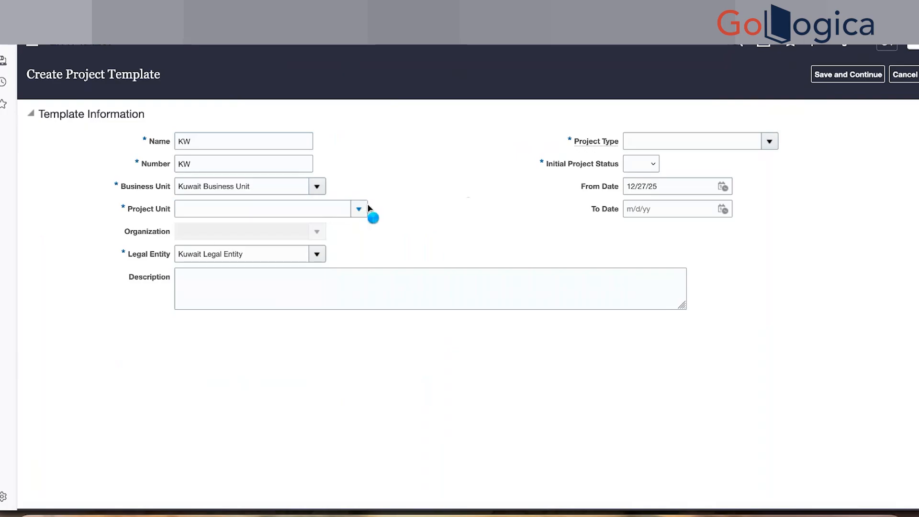
click(494, 161)
click(768, 141)
click(359, 209)
click(386, 223)
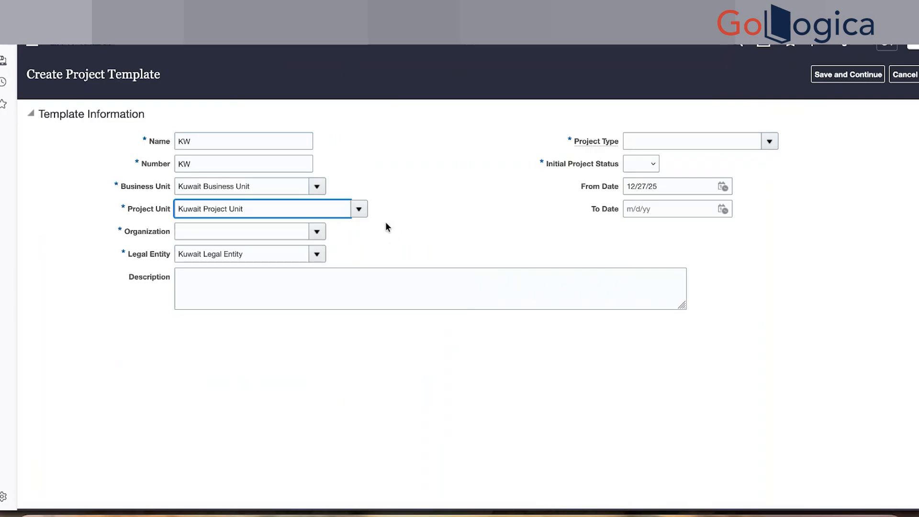
click(318, 230)
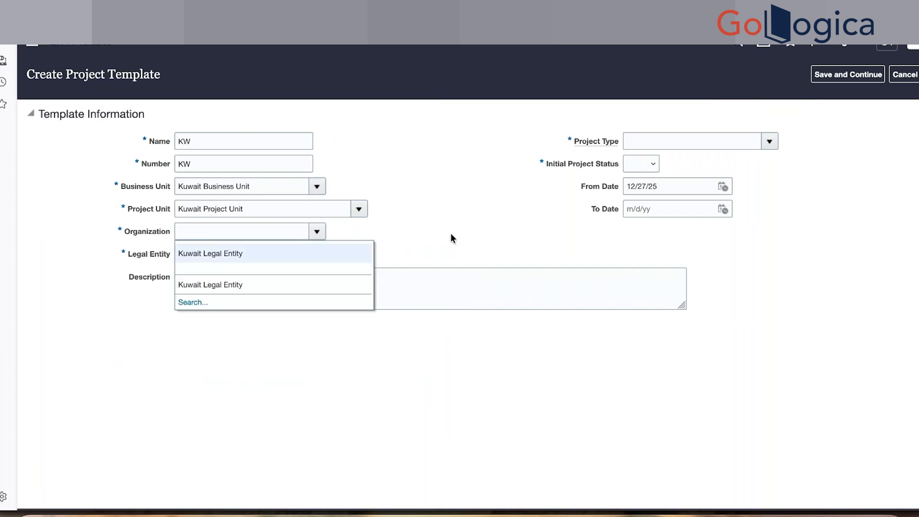
click(359, 254)
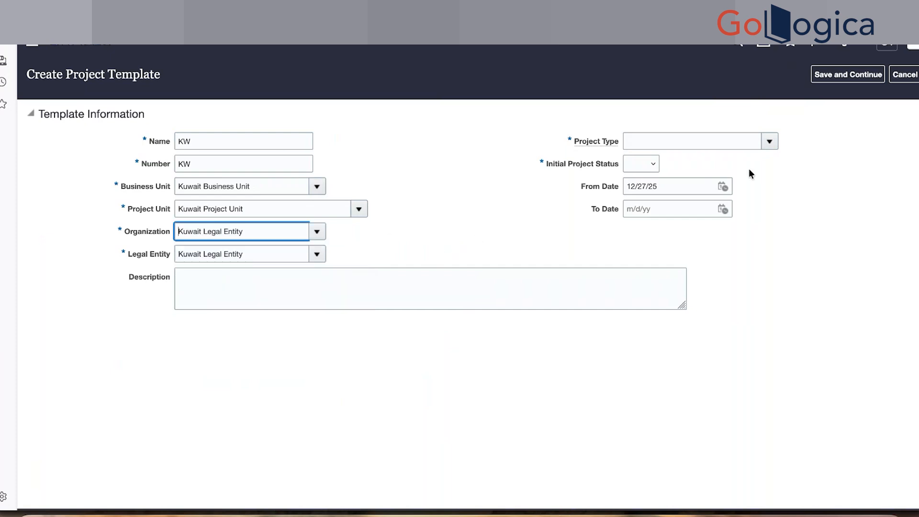
Step: Check the initial status and project type choices offered for the draft KW template, and cancel its creation
click(653, 164)
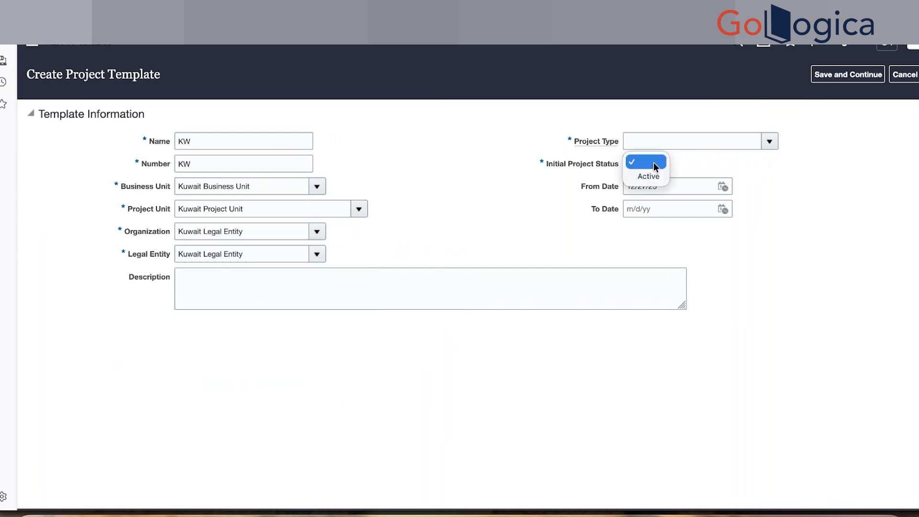
click(786, 147)
click(773, 142)
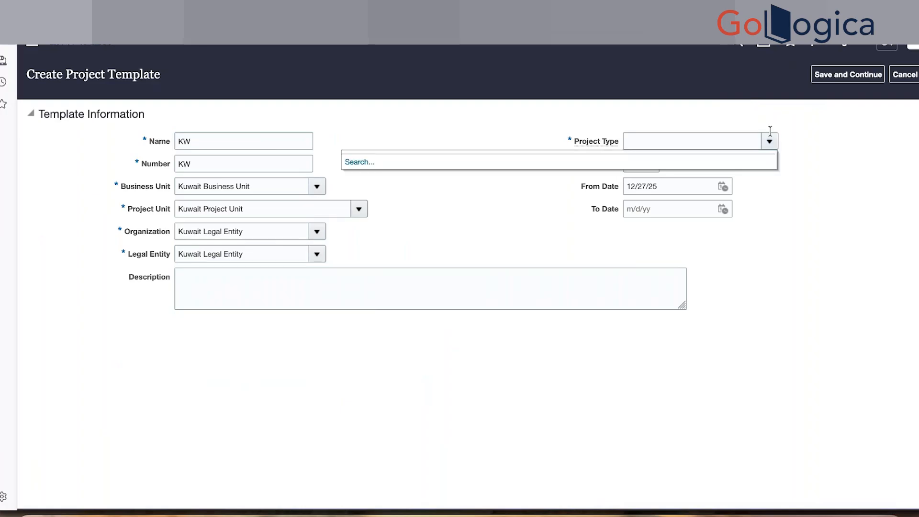
click(910, 76)
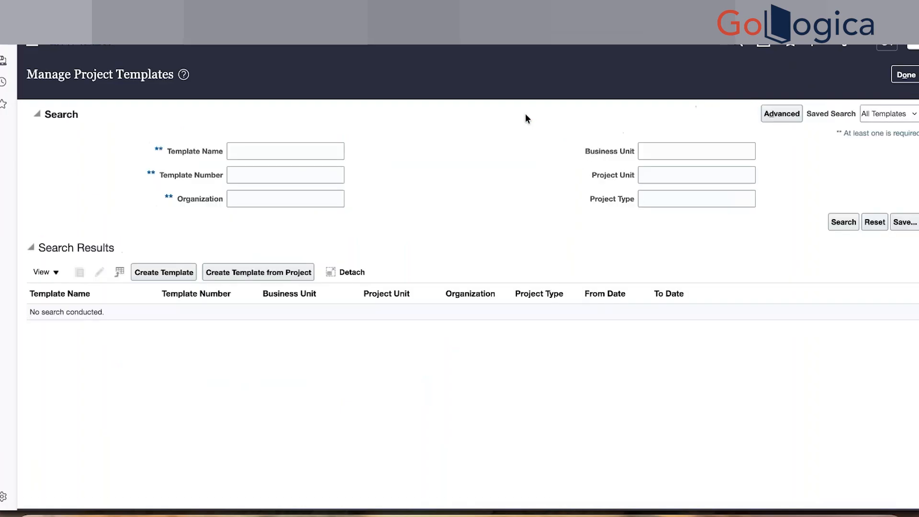
Step: Leave the project templates, review the set and work type of the AUCOUNCIL Capital with Burden project type, and return to the setup tasks
click(906, 74)
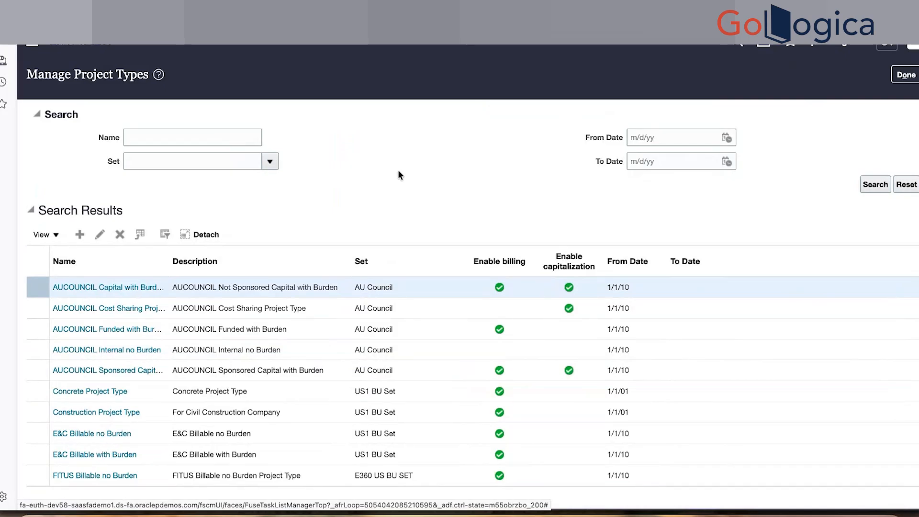
click(144, 288)
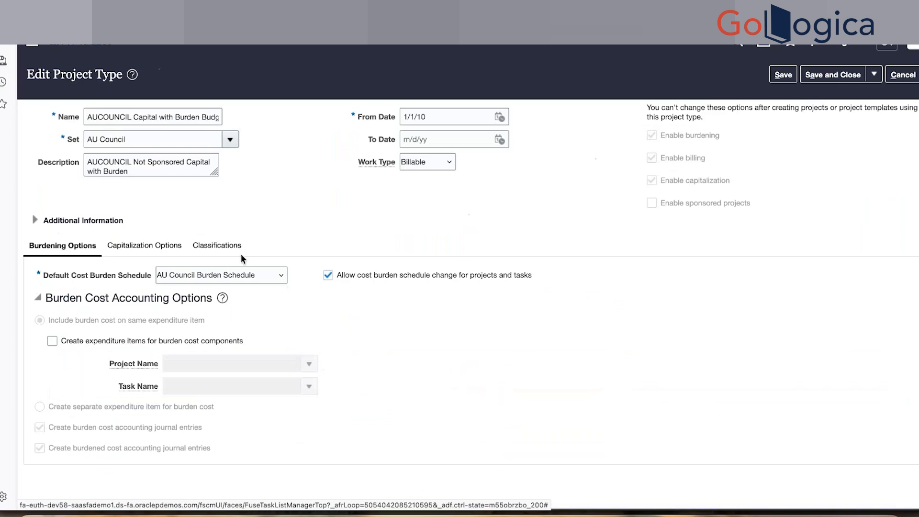
click(138, 142)
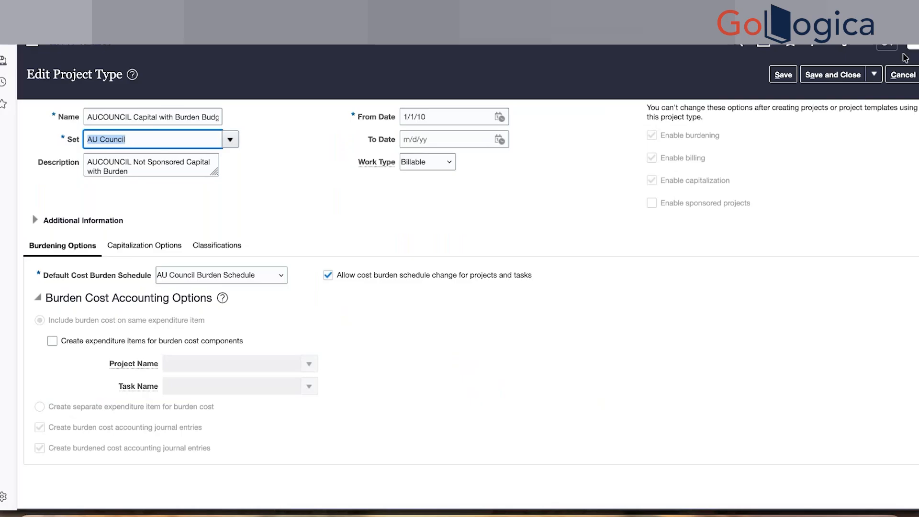
click(902, 74)
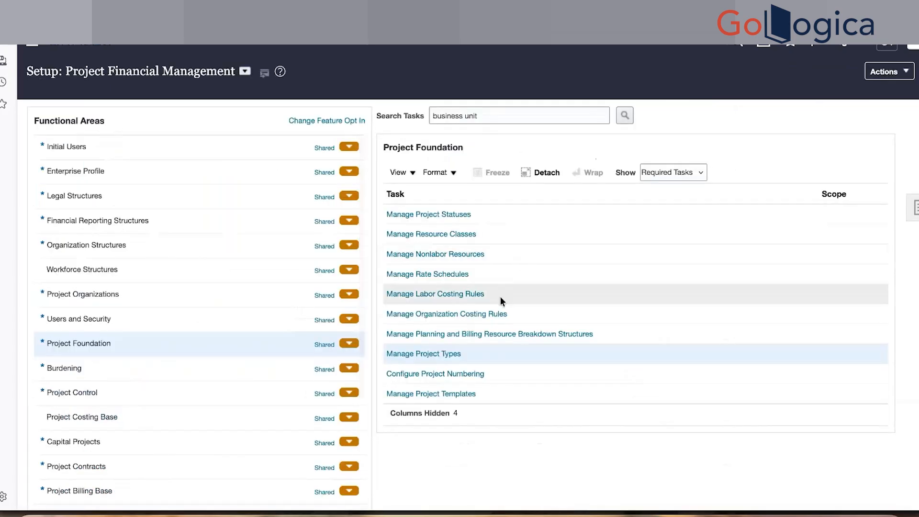
Step: Search the project templates for AU, check the project type of the AUCOUNCIL Capital with Burden template, and return to the setup tasks
click(471, 395)
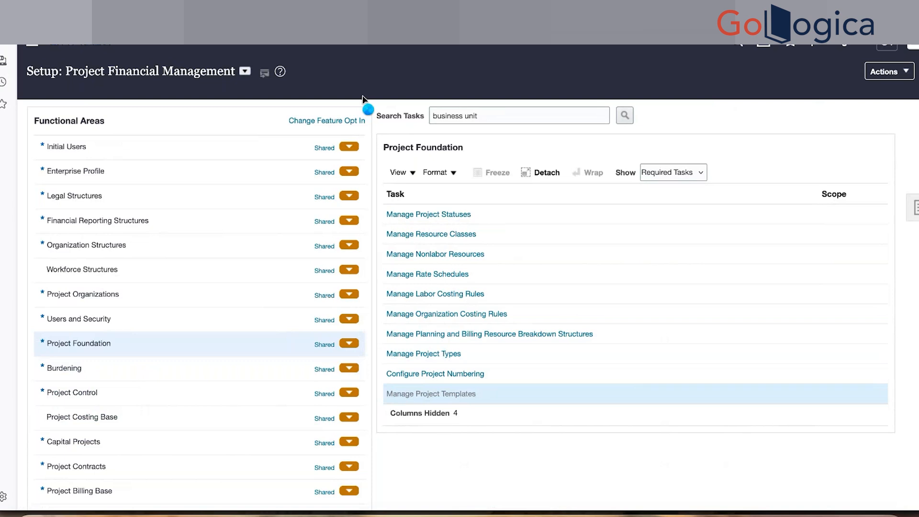
click(258, 157)
text(AU)
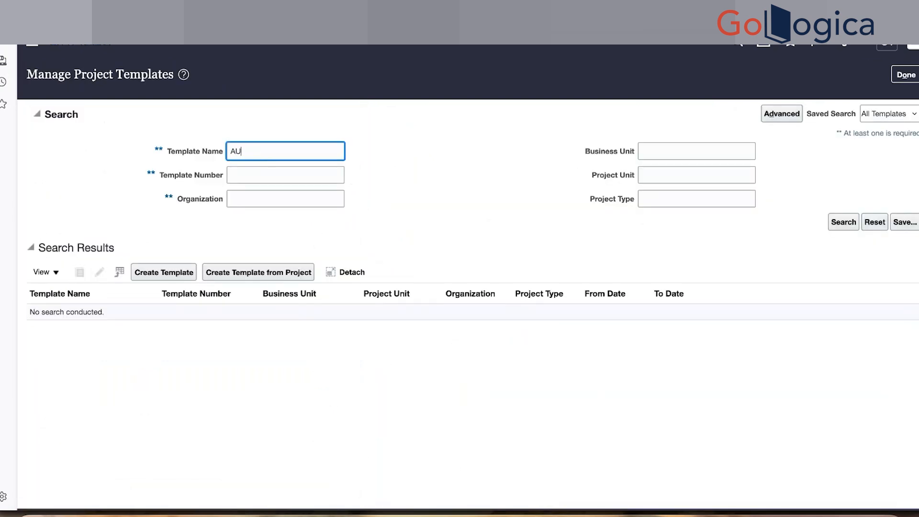
key(Return)
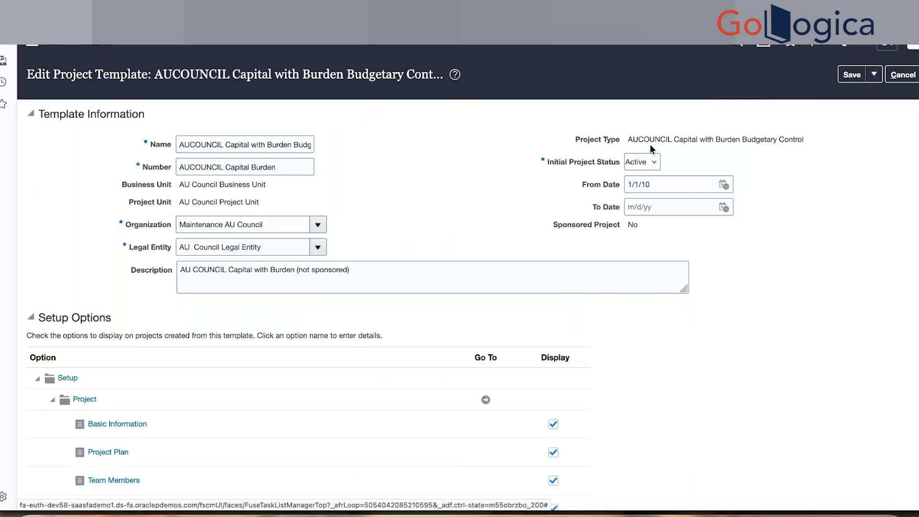
click(901, 76)
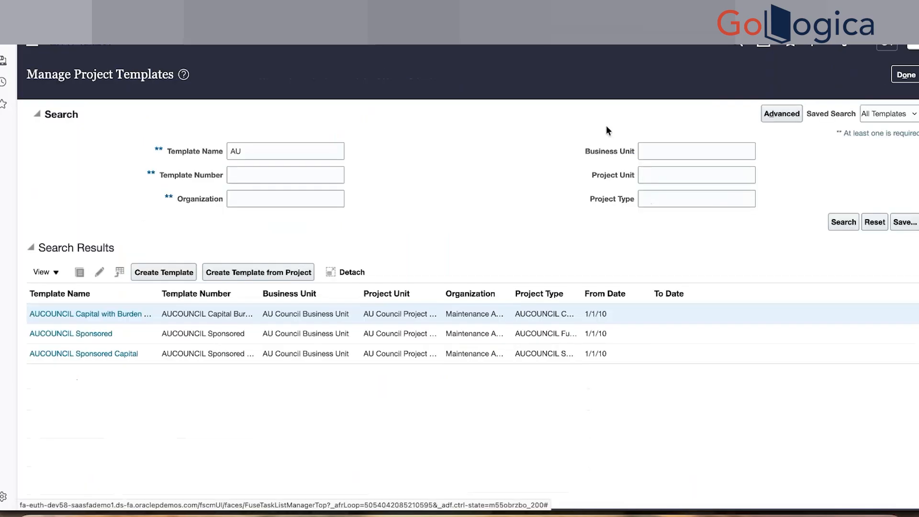
click(899, 76)
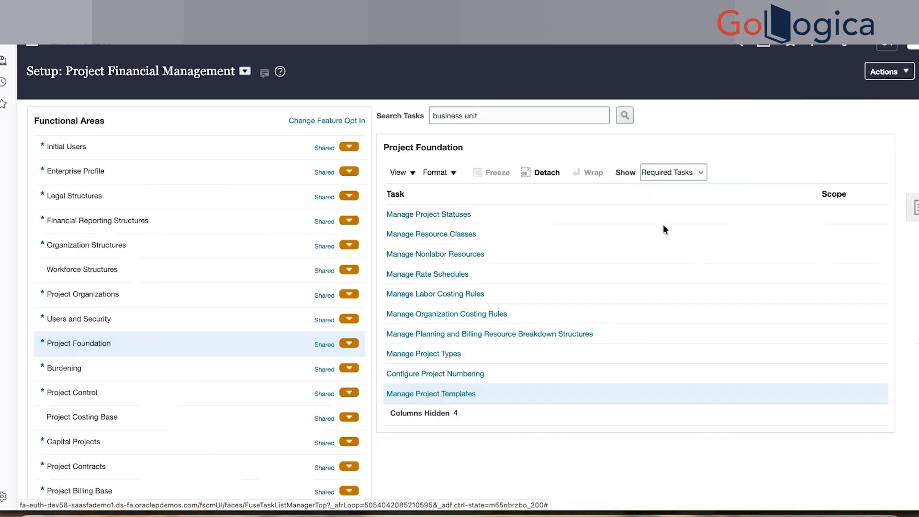
Step: Search Manage Project Types for names starting with KW and open KW Billable Project Type for editing
click(472, 350)
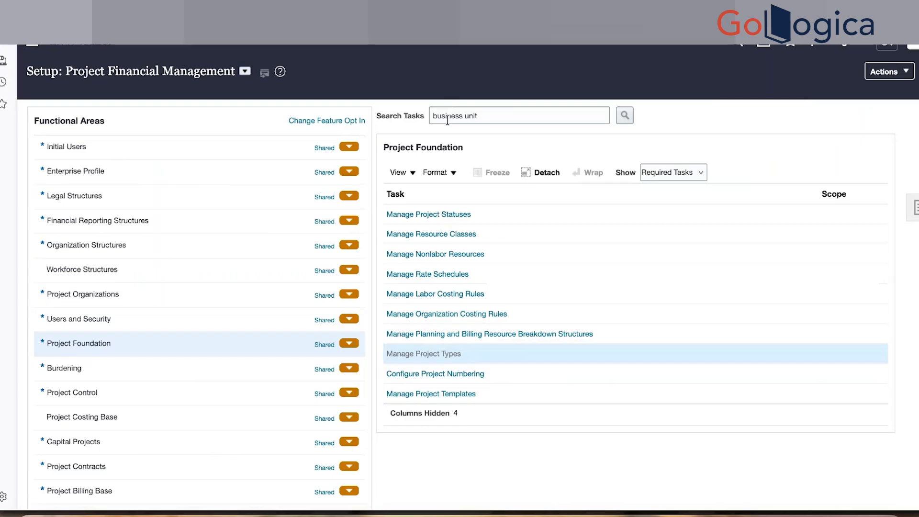
click(205, 138)
text(KW)
key(Return)
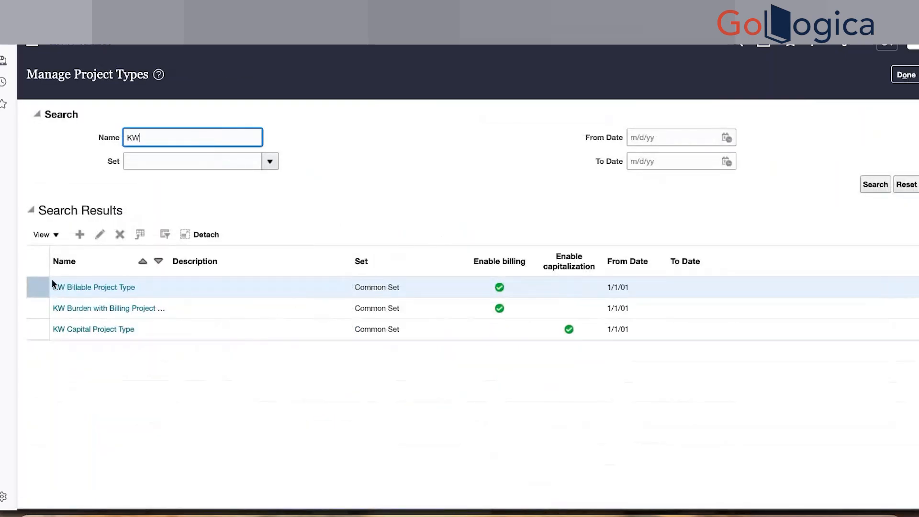
click(97, 237)
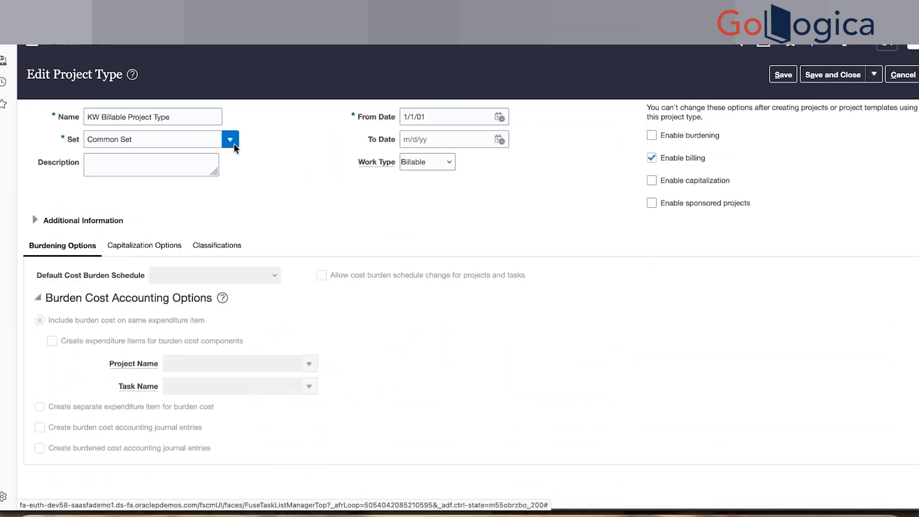
Step: Search the available sets for Common and reselect Common Set as the set of KW Billable Project Type
click(234, 143)
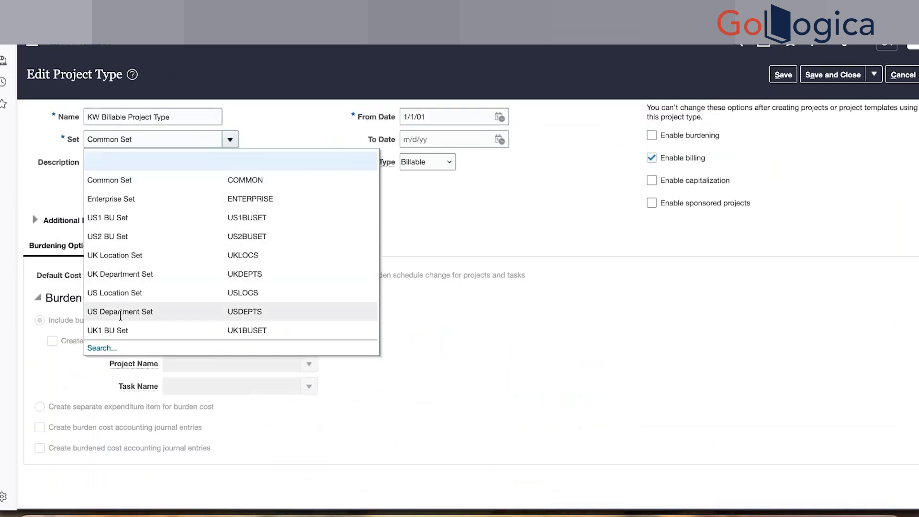
click(102, 349)
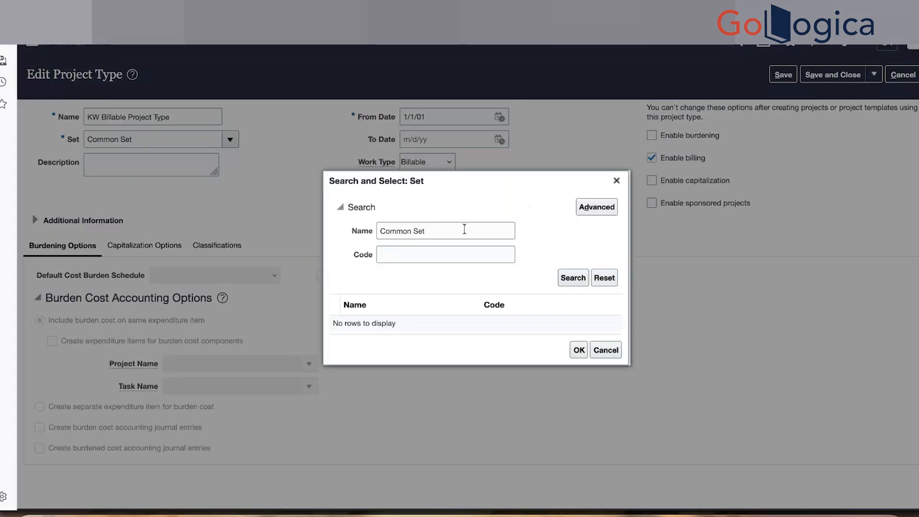
triple_click(464, 230)
text(KW)
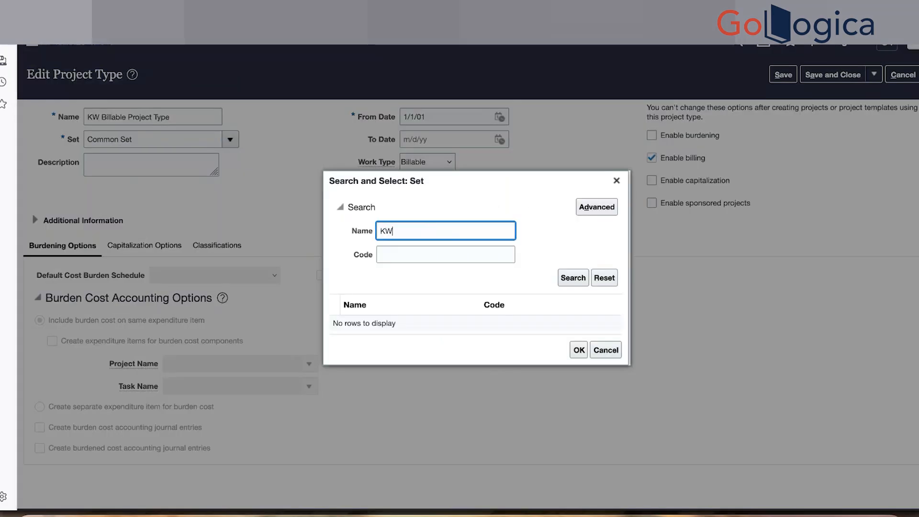
double_click(405, 229)
text(Common)
key(Return)
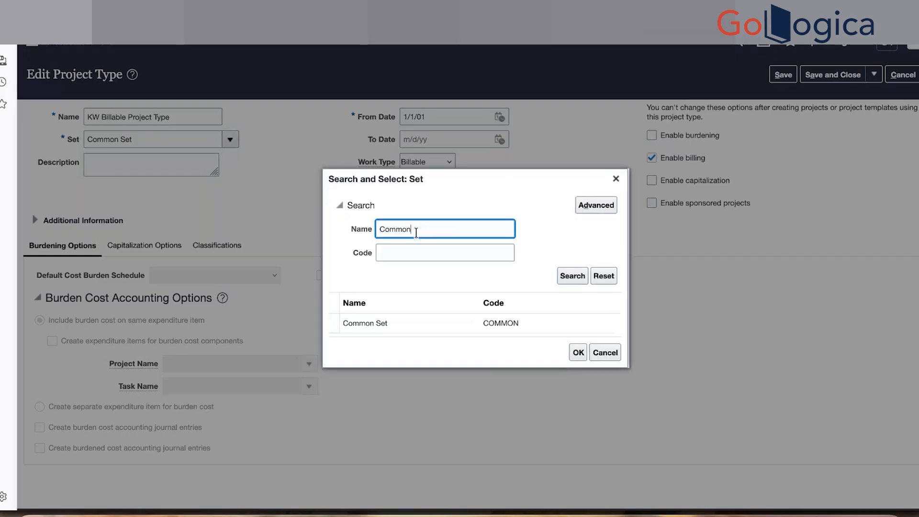
click(486, 322)
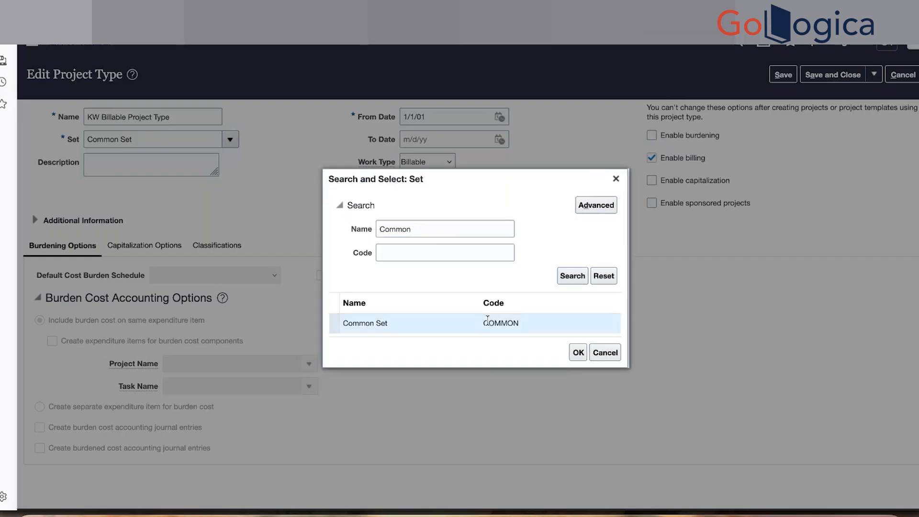
click(578, 353)
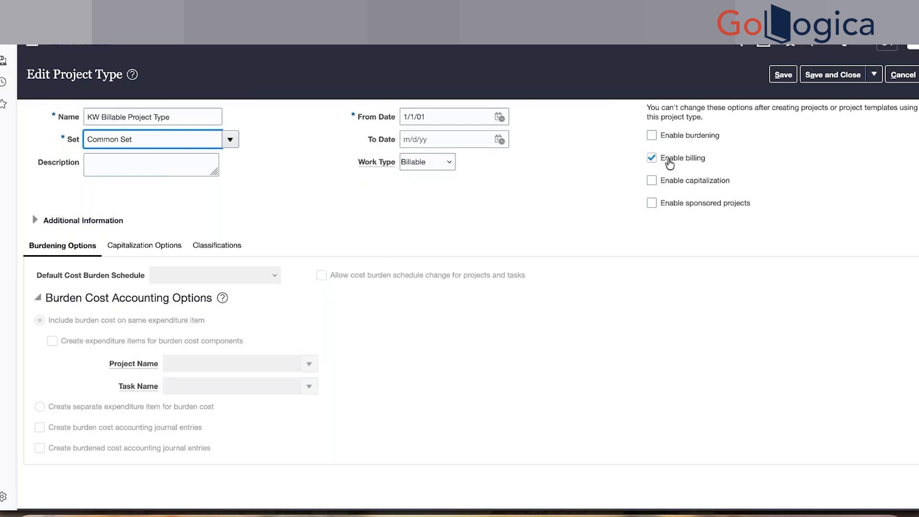
Step: Review the classifications, burdening options and additional information of KW Billable Project Type, then save it and return to the setup tasks
click(215, 249)
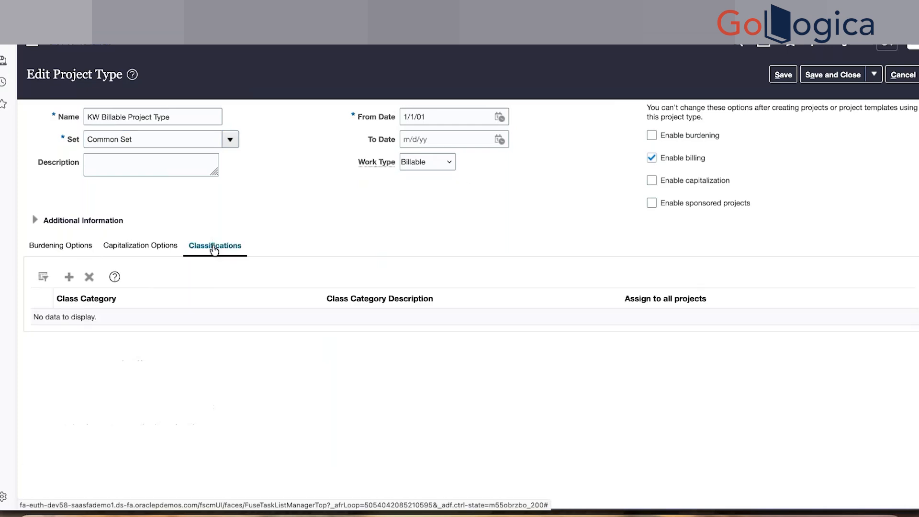
click(39, 247)
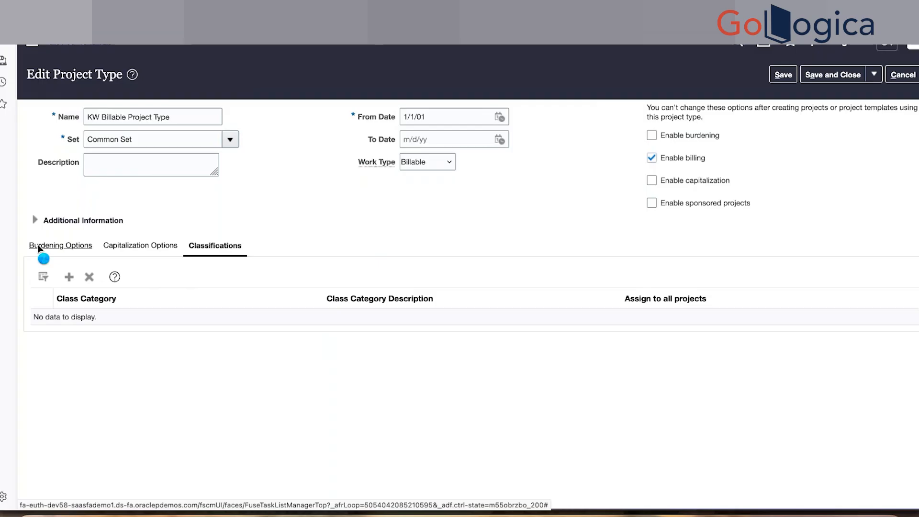
click(34, 220)
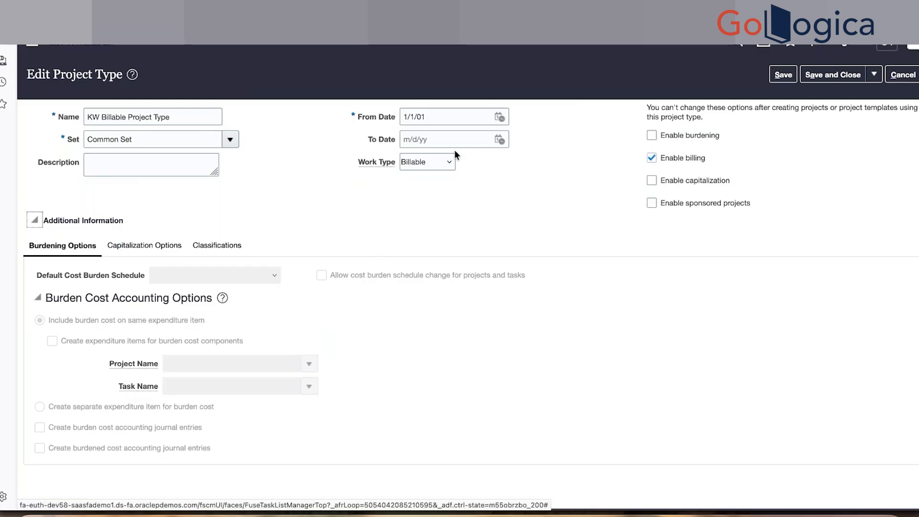
click(828, 79)
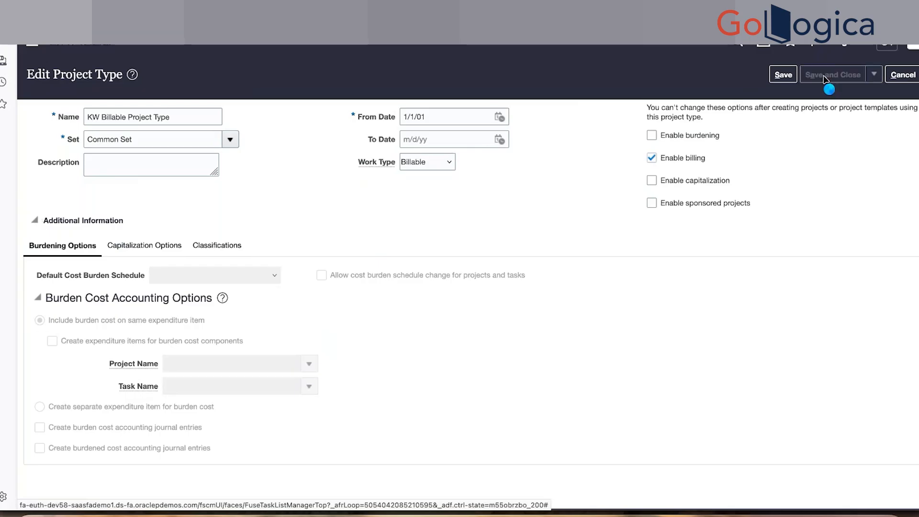
click(899, 78)
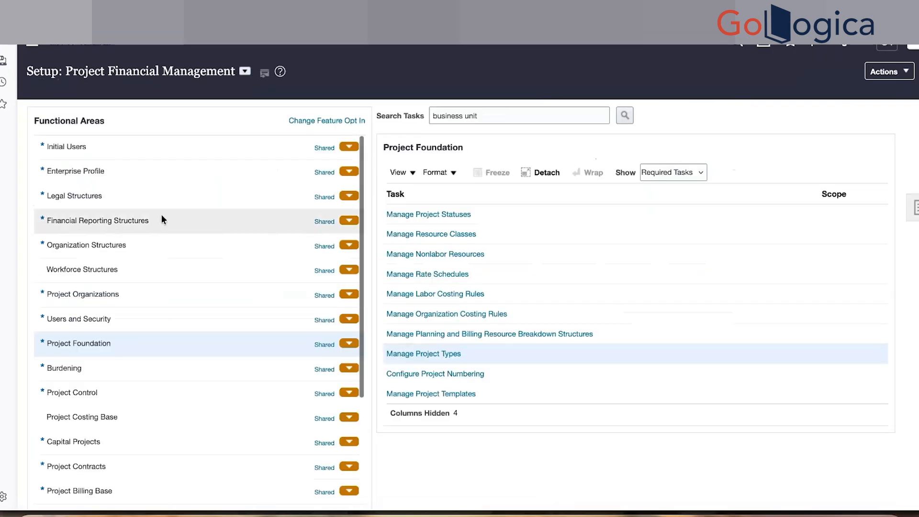
Step: Open Manage Project Unit Organizations in the Project Organizations area and search for the unit code KW
click(115, 296)
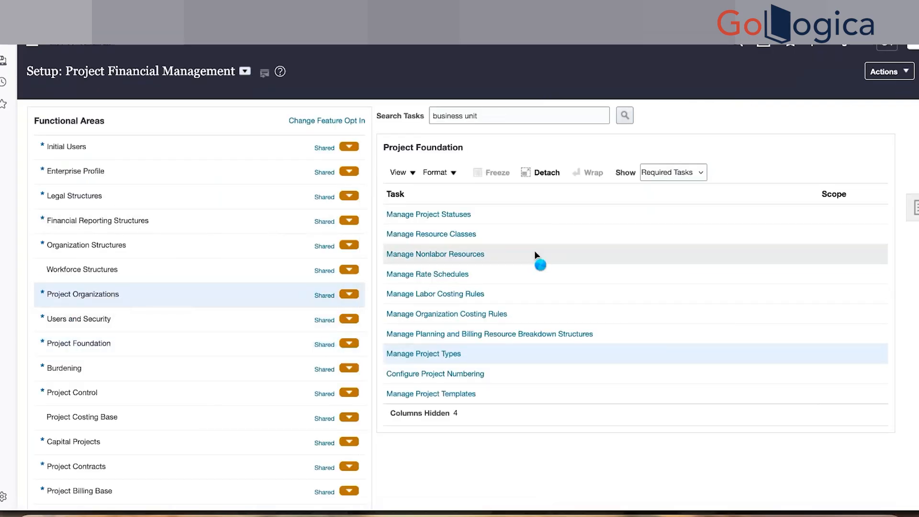
click(468, 214)
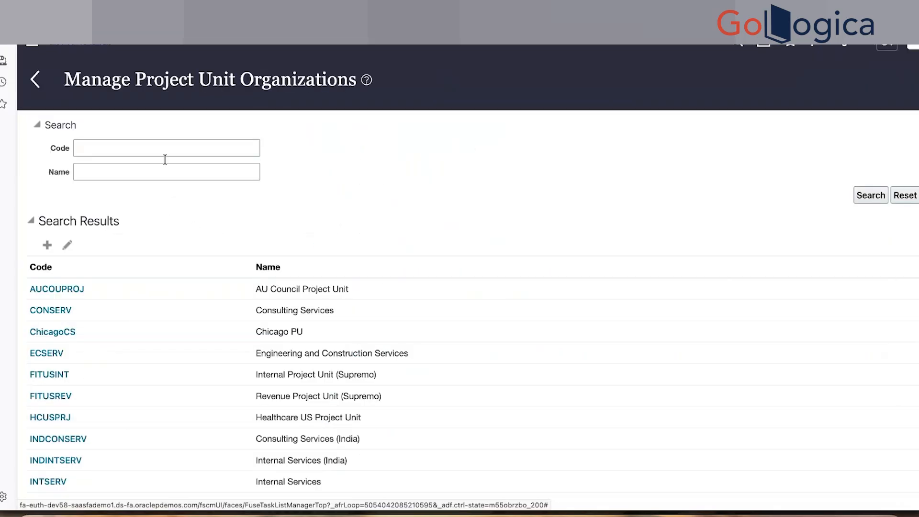
click(162, 141)
text(KW)
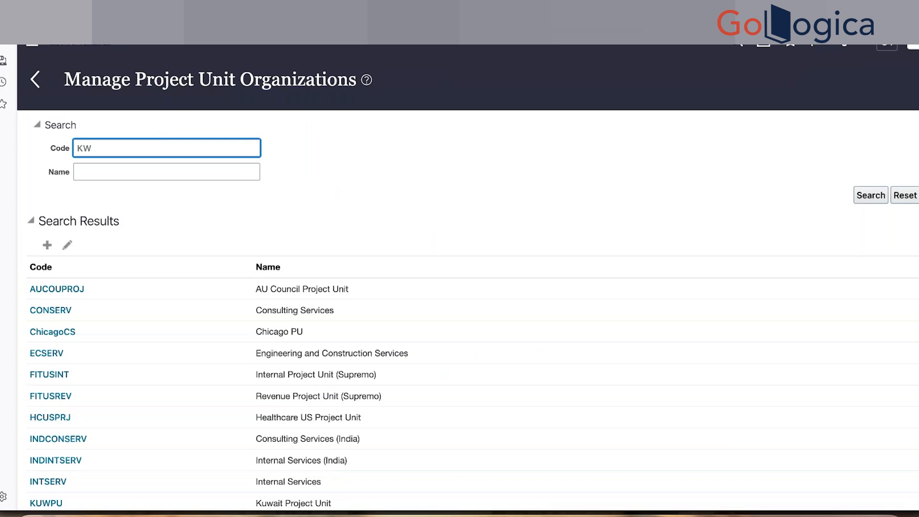
key(Return)
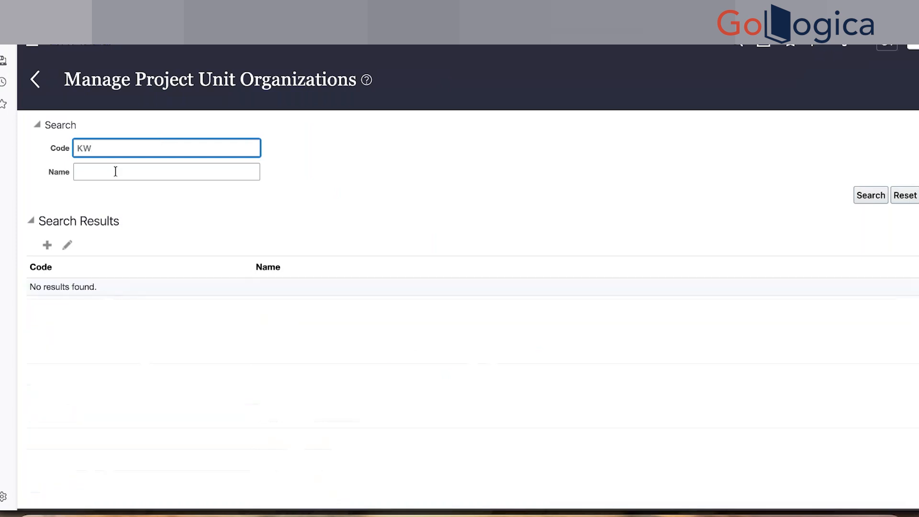
Step: Clear the code filter and list all project units again
text(%)
key(shift+Left)
key(shift+Left)
key(shift+Left)
key(BackSpace)
key(Return)
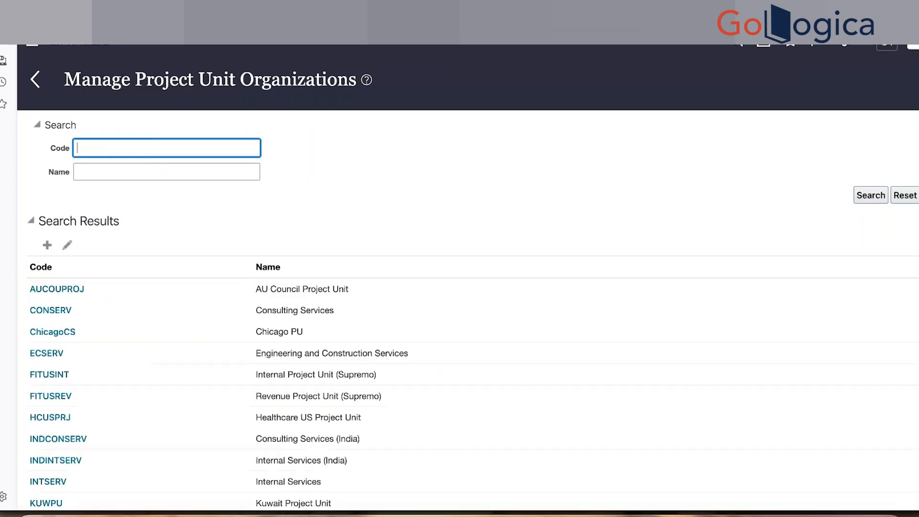
Step: Open Kuwait Project Unit to check its details, cancel without editing, and return to the setup tasks
scroll(153, 311, down, 1)
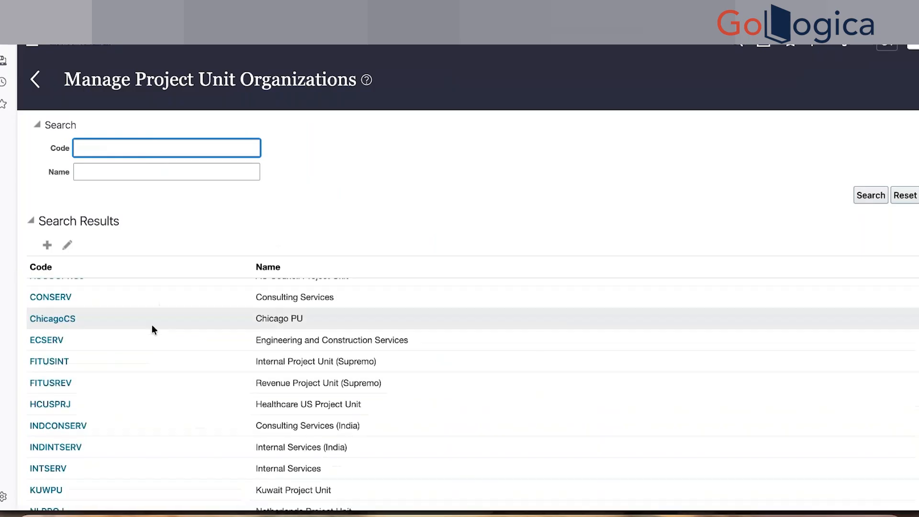
click(111, 483)
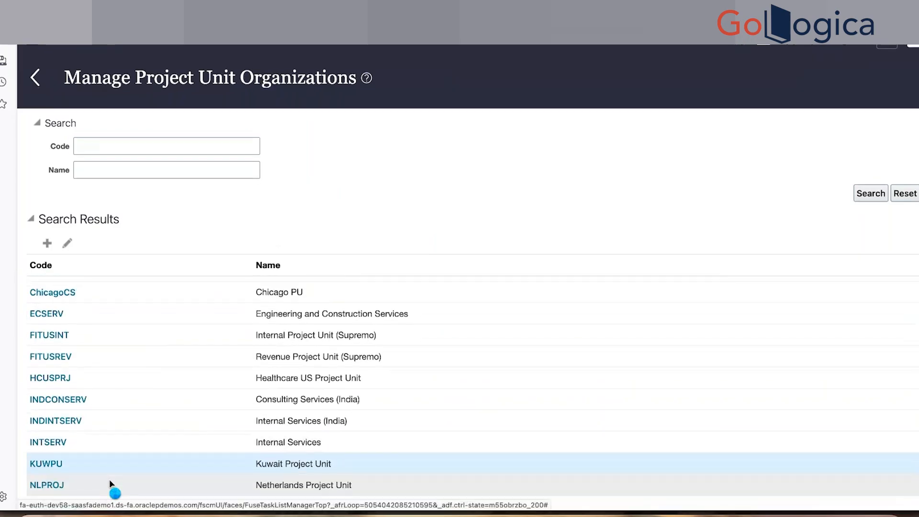
click(66, 242)
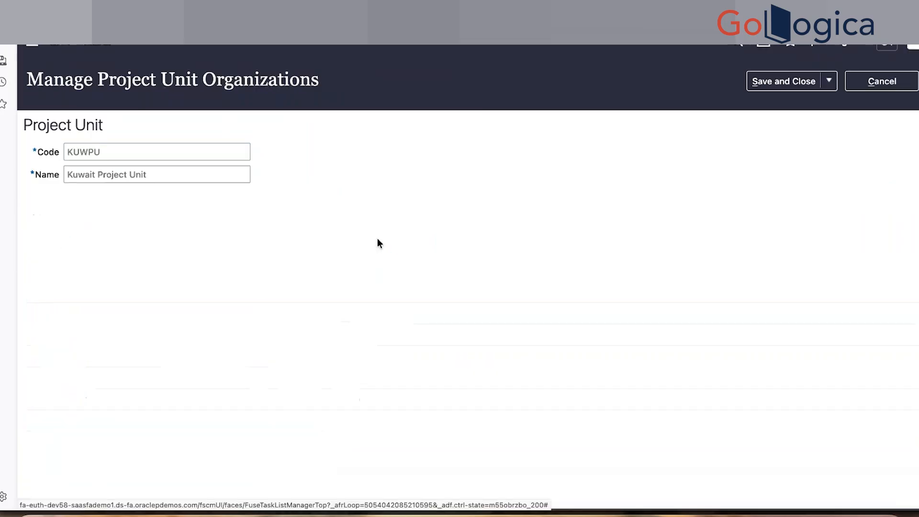
click(879, 91)
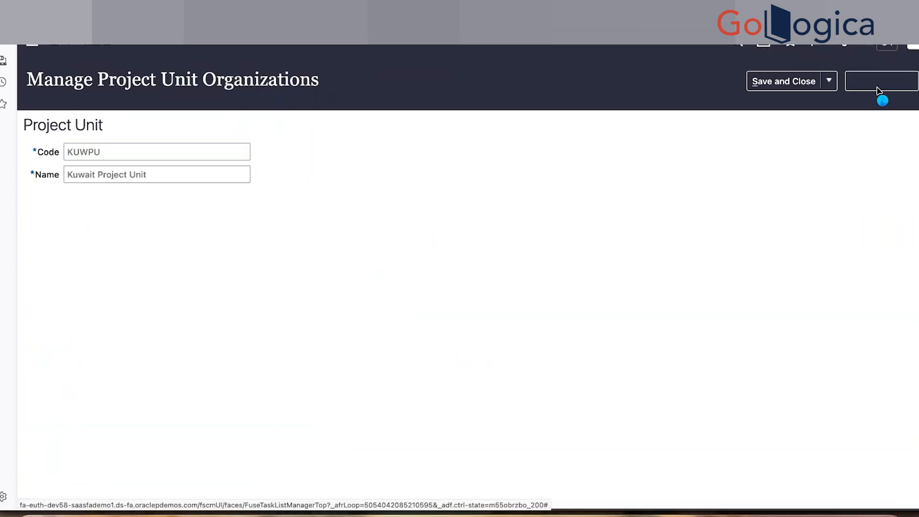
click(36, 78)
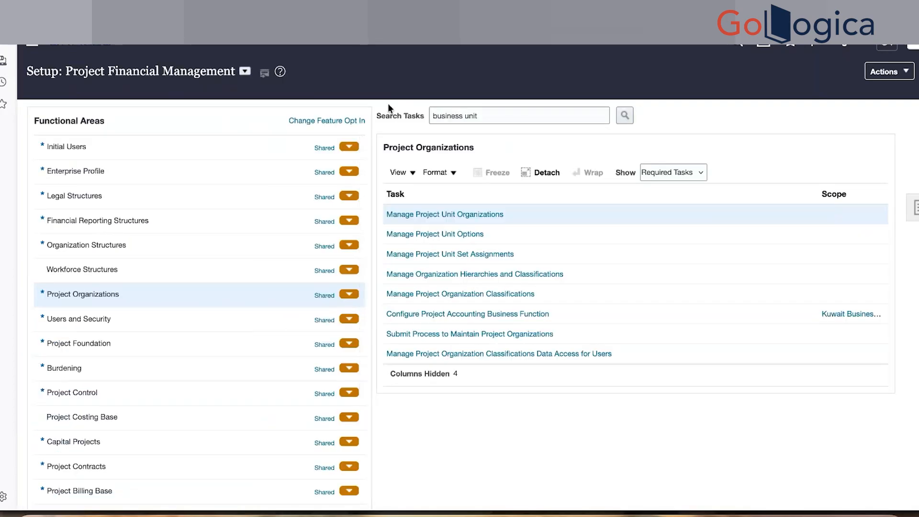
Step: Reopen Manage Project Types in the Project Foundation area and search for the KW project types
click(162, 354)
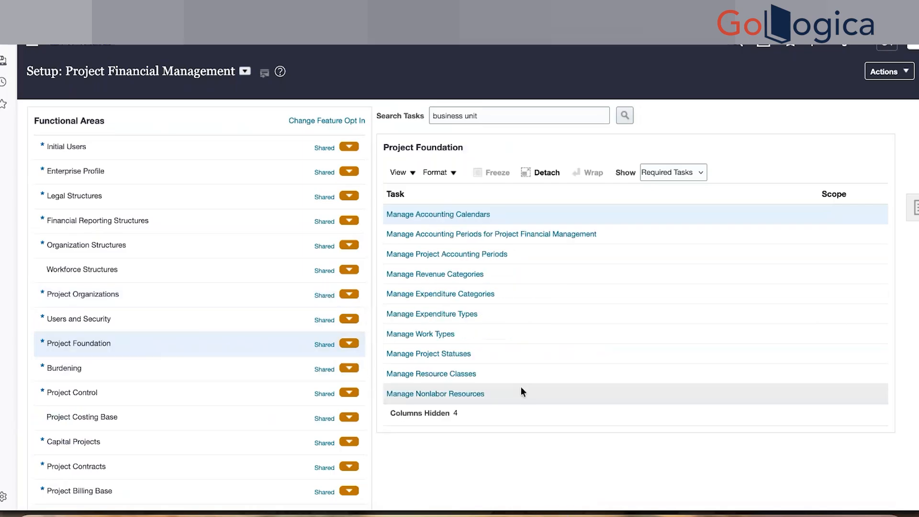
scroll(521, 387, down, 2)
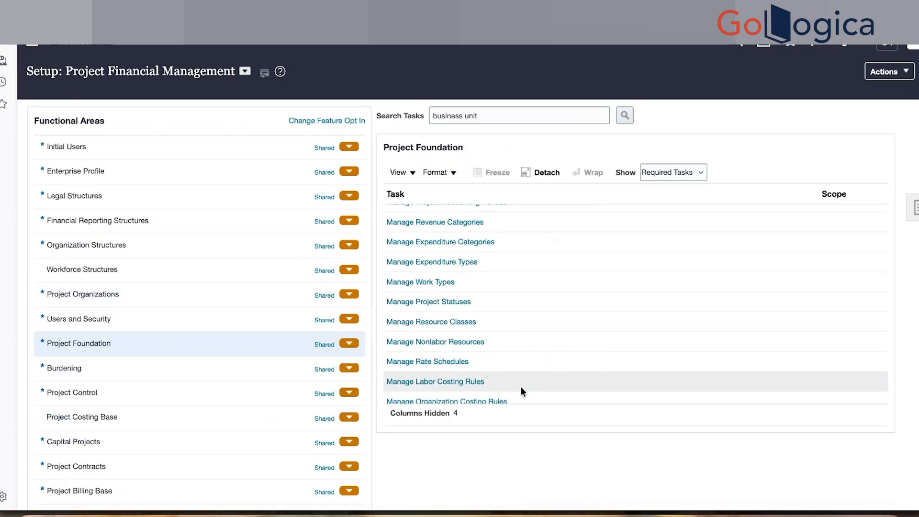
scroll(521, 390, down, 4)
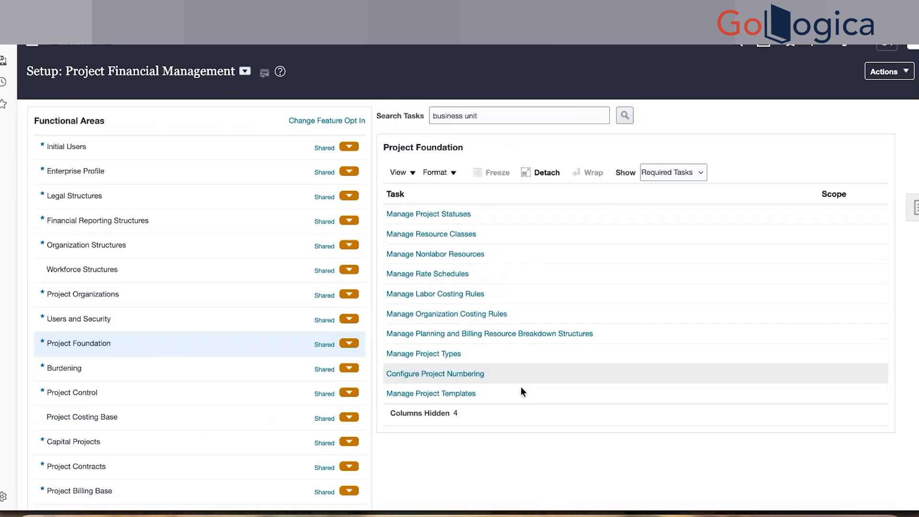
scroll(520, 388, down, 1)
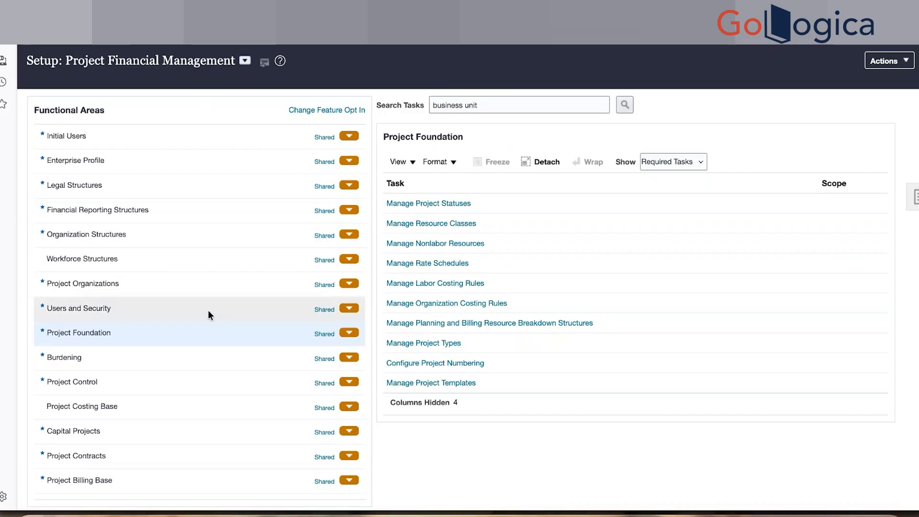
click(439, 343)
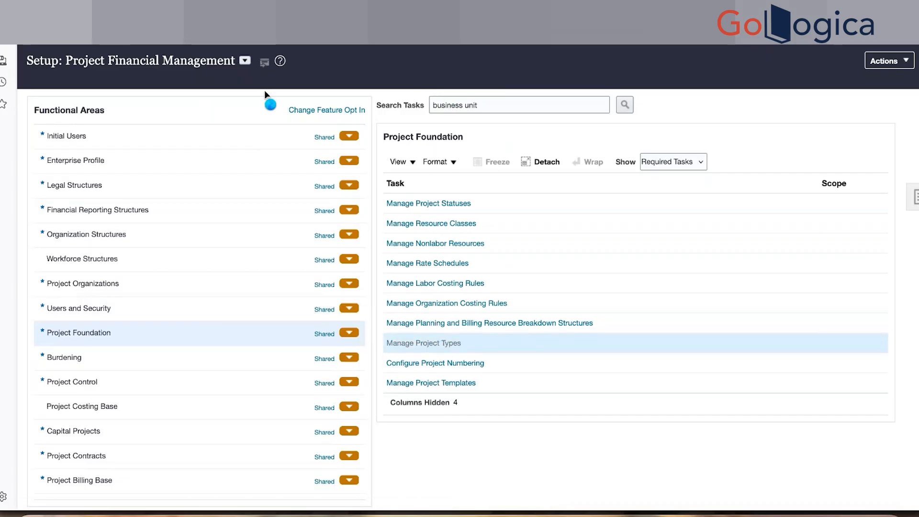
click(187, 143)
text(KW)
key(Return)
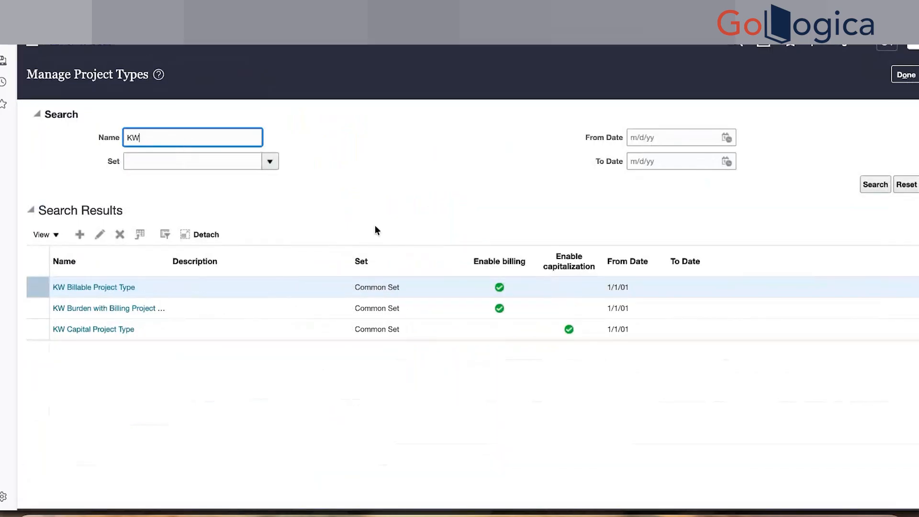
Step: Open KW Billable Project Type to check its set and options, cancel without editing, and return to the setup tasks
click(101, 234)
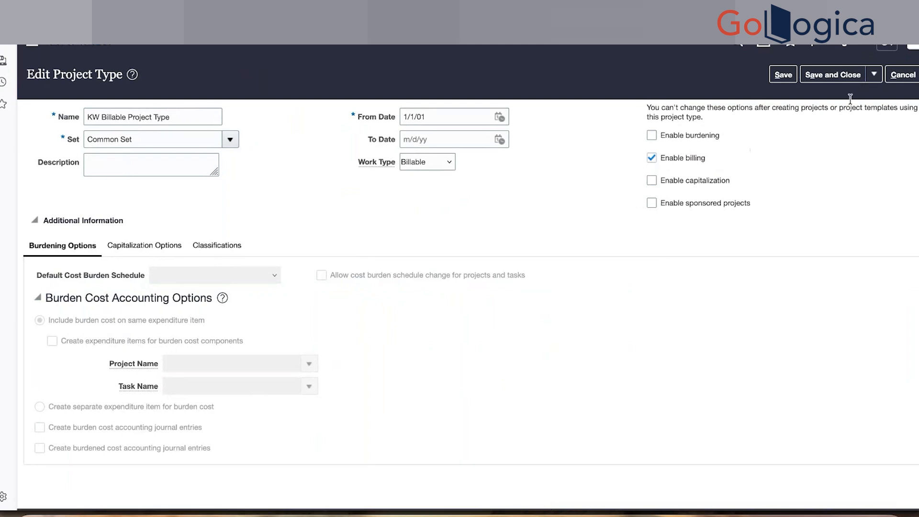
click(903, 75)
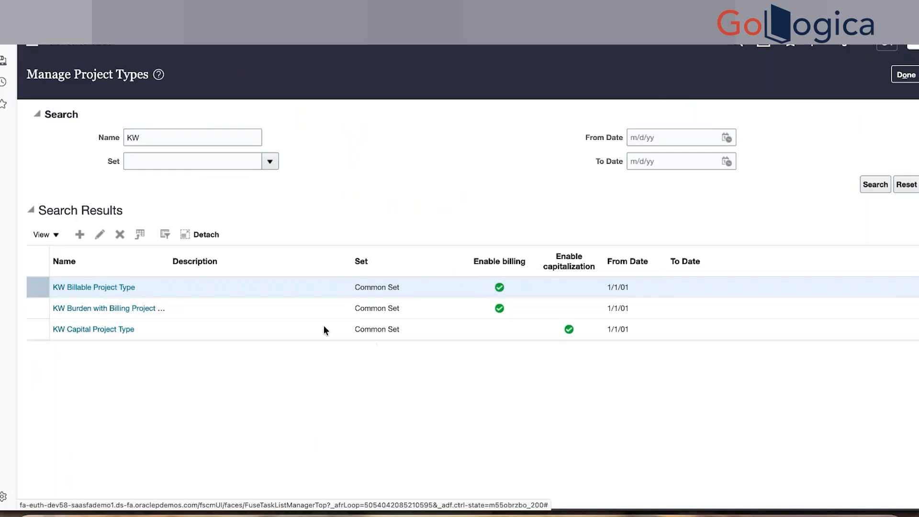
click(906, 77)
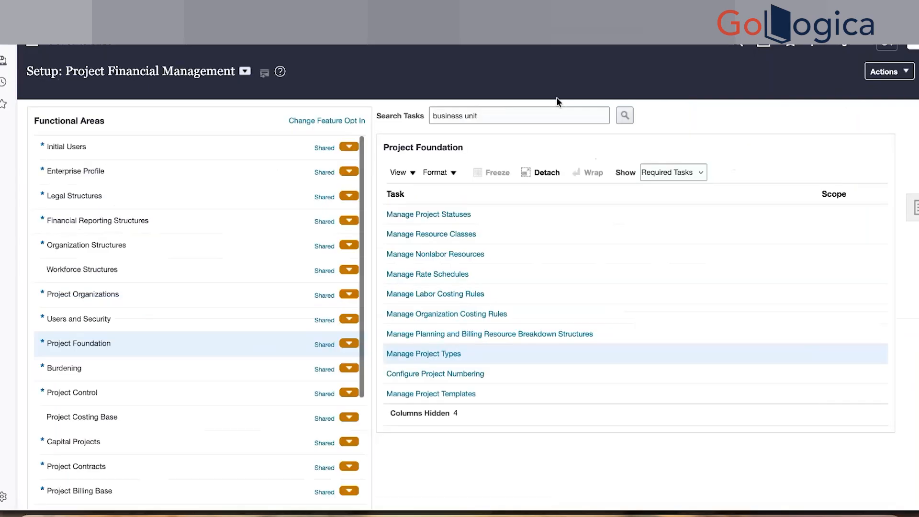
Step: Start a new project template with name and number KW for Kuwait Business Unit and check its available project types
click(466, 393)
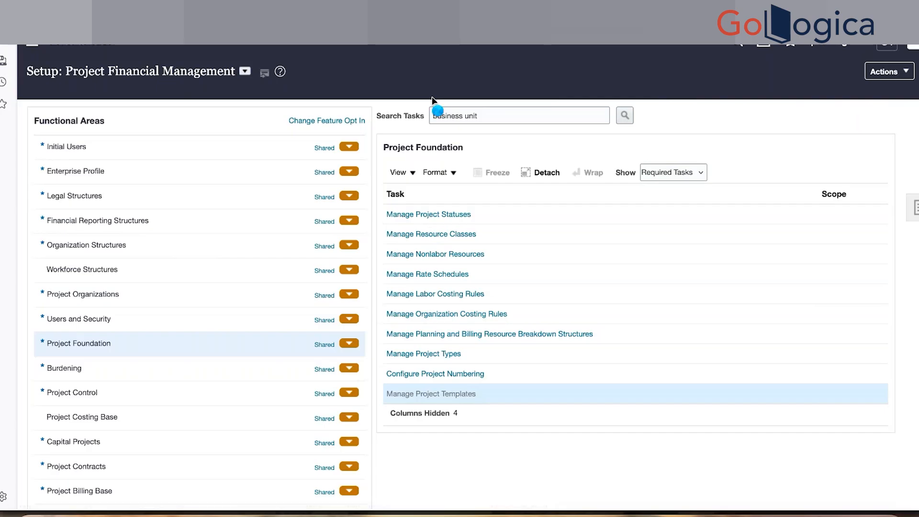
click(156, 272)
click(241, 141)
text(KW)
click(256, 163)
text(KW)
click(320, 186)
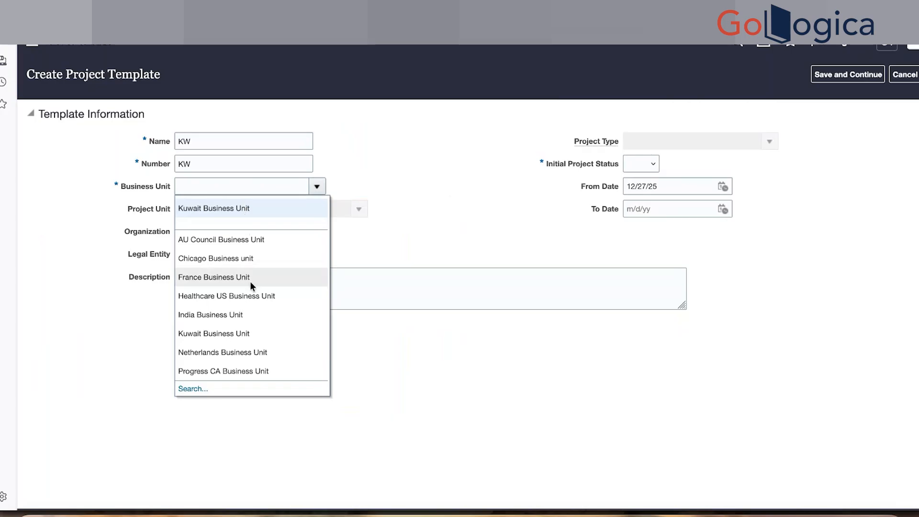
click(247, 210)
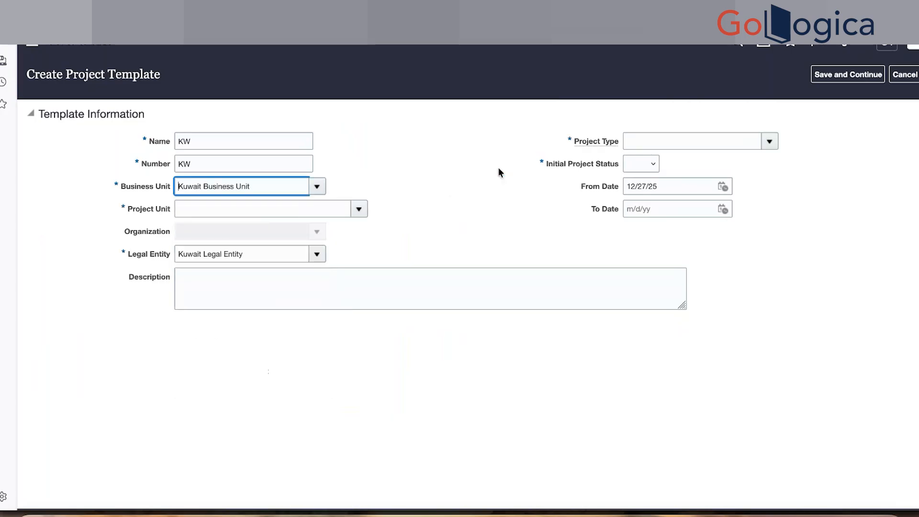
click(772, 141)
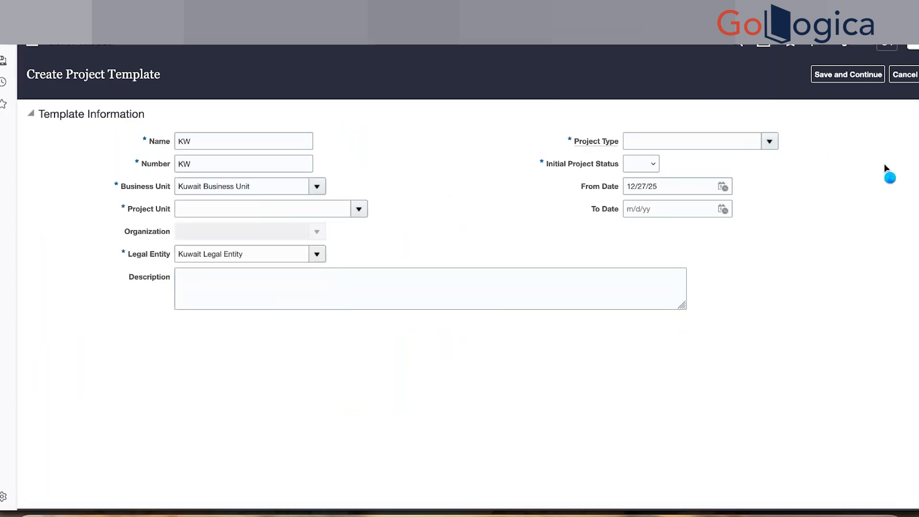
click(553, 200)
Step: Switch the template's business unit to AU Council Business Unit and check which project types it offers
click(317, 187)
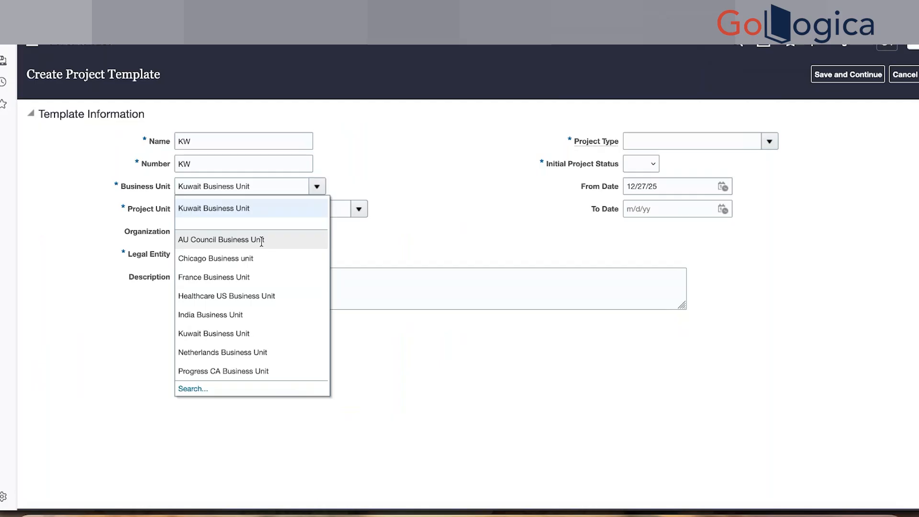
click(261, 241)
click(769, 142)
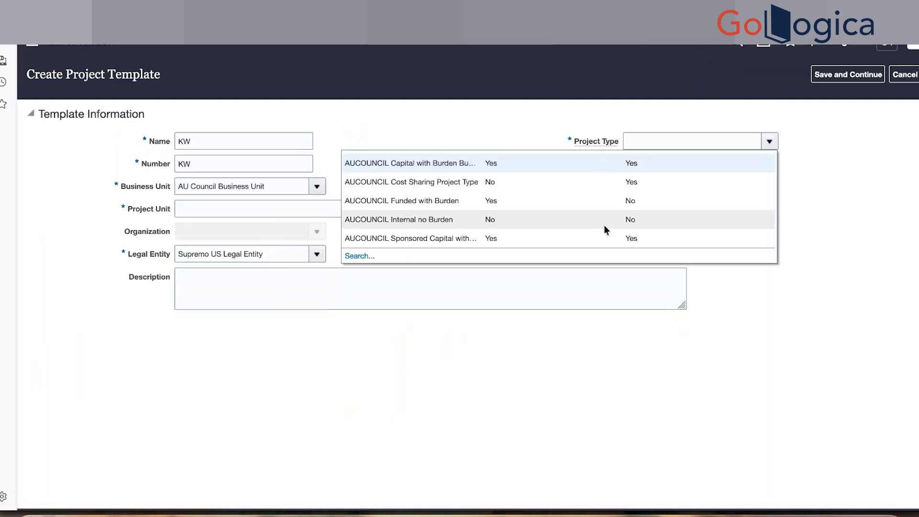
click(561, 110)
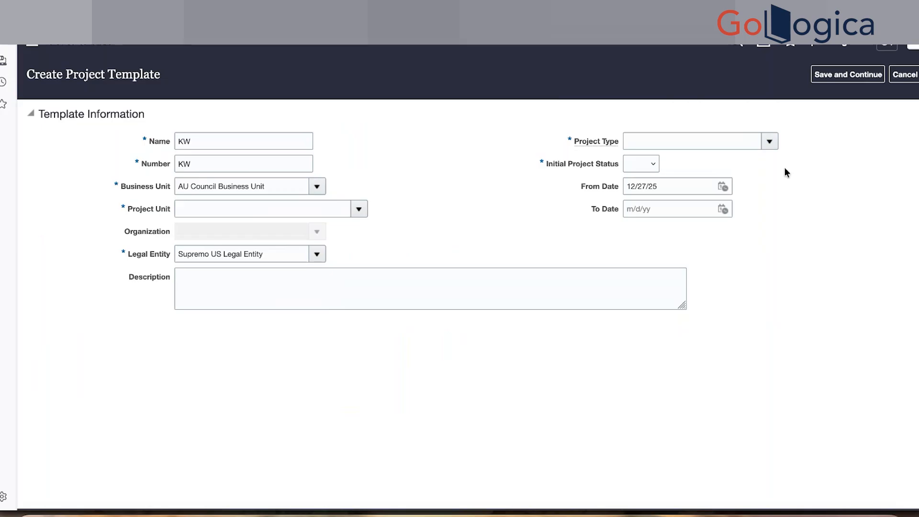
Step: Compare the initial project status options for Kuwait Business Unit with Kuwait Project Unit and for AU Council Business Unit
click(651, 267)
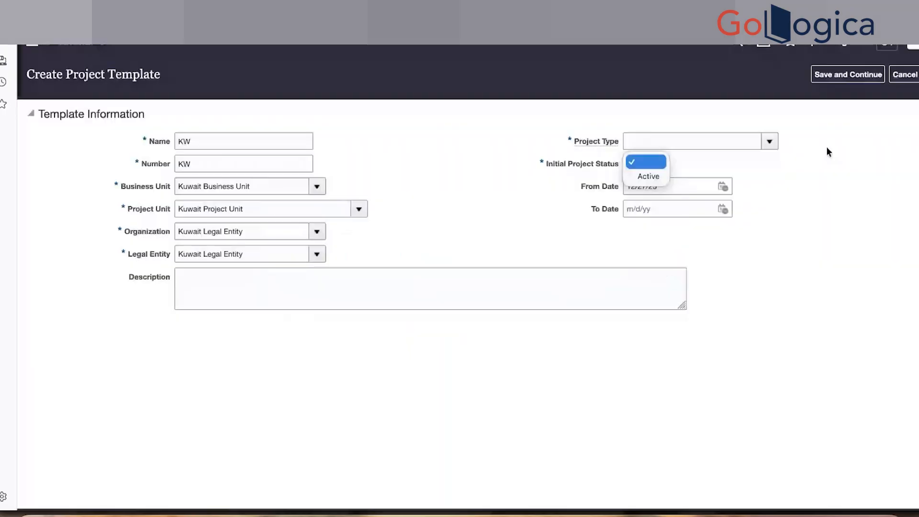
click(829, 151)
click(317, 186)
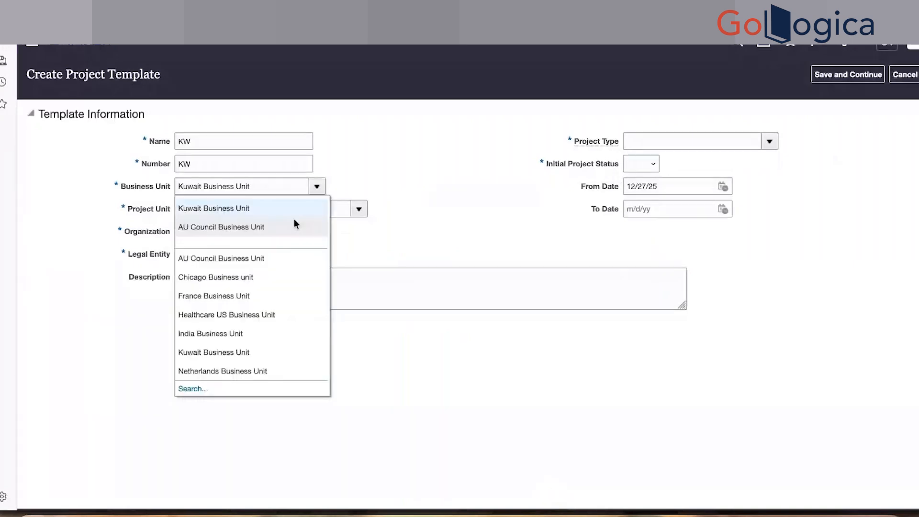
click(294, 224)
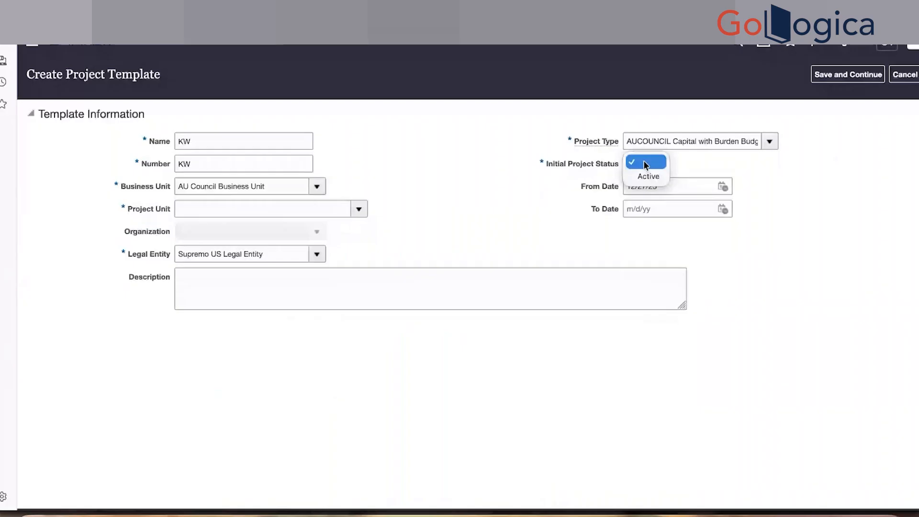
click(645, 163)
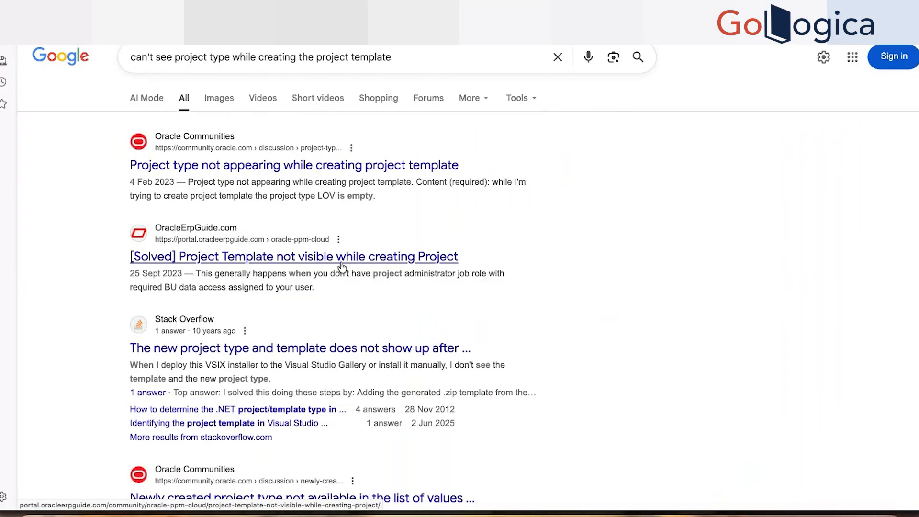
Step: Examine the Google search results about the project type not being visible while creating a project template
scroll(342, 267, down, 1)
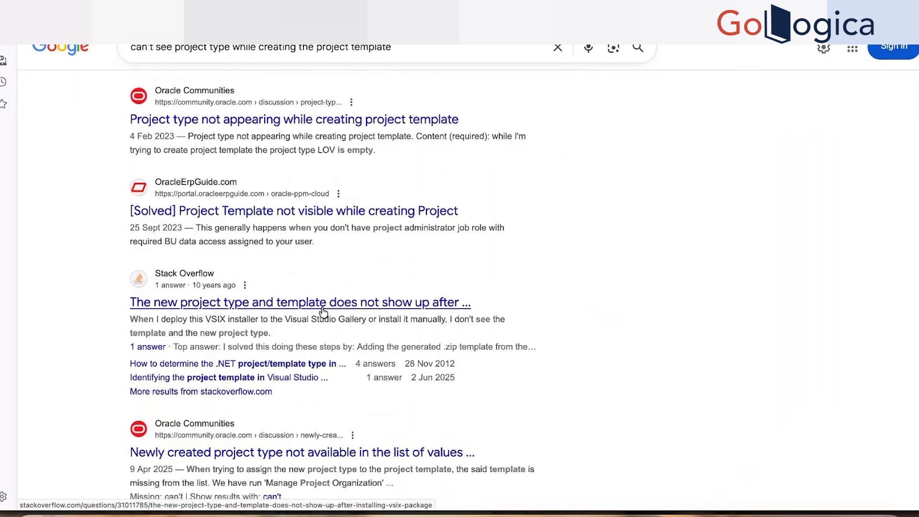
scroll(323, 312, down, 2)
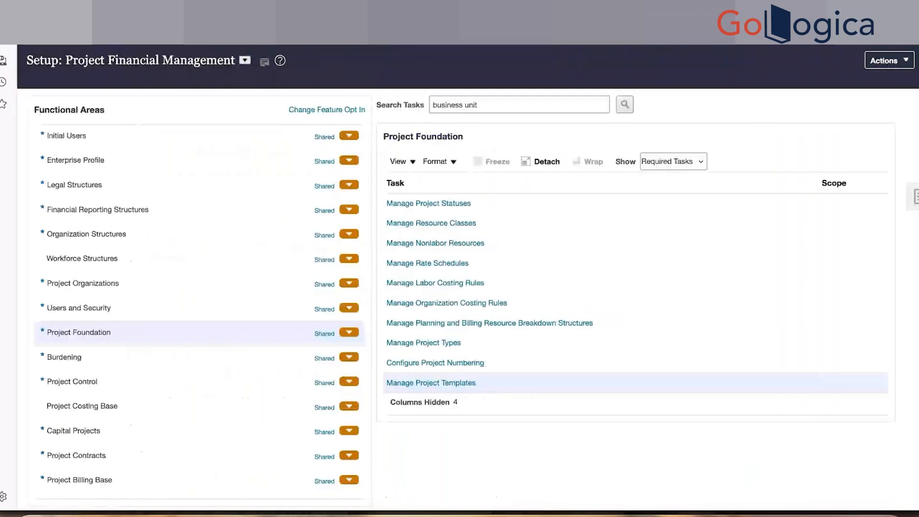
Step: Search the setup tasks for Business Unit Set and open the set assignments of Kuwait Business Unit
double_click(495, 106)
triple_click(495, 105)
text(Business Unit Set)
key(Return)
click(508, 264)
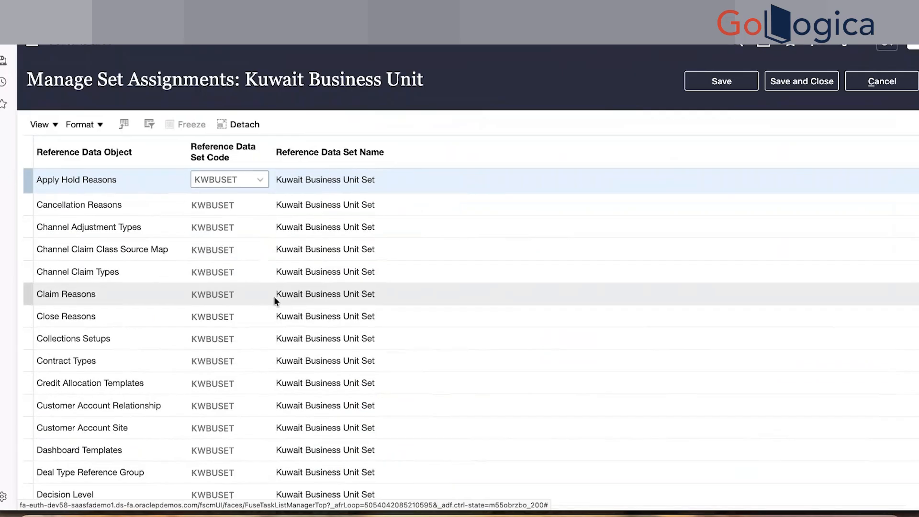
Step: Find Project Accounting Definition in the set assignments and assign it the reference data set code COMMON
scroll(275, 299, down, 1)
scroll(275, 301, down, 10)
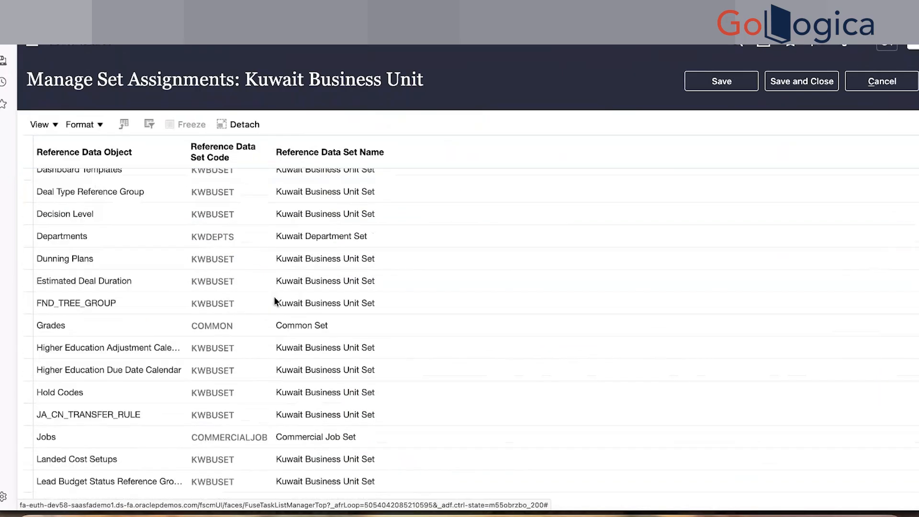
scroll(275, 301, down, 15)
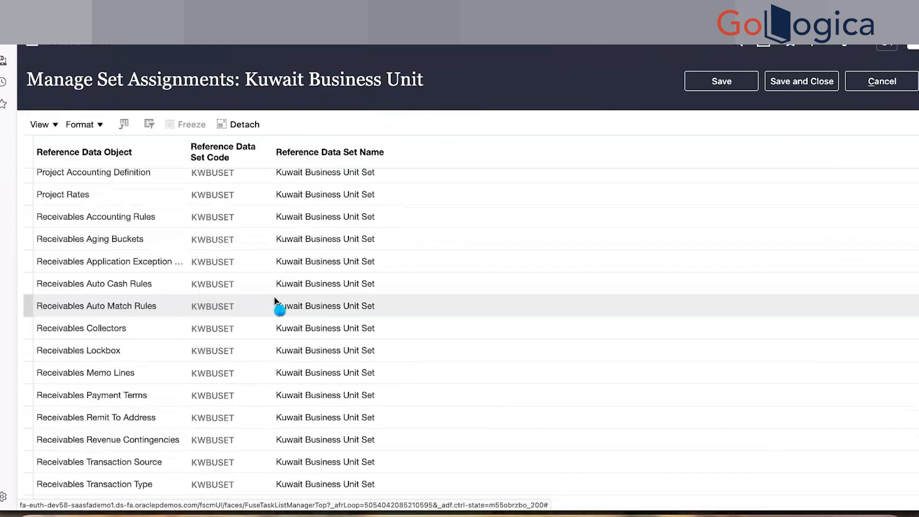
scroll(275, 301, down, 5)
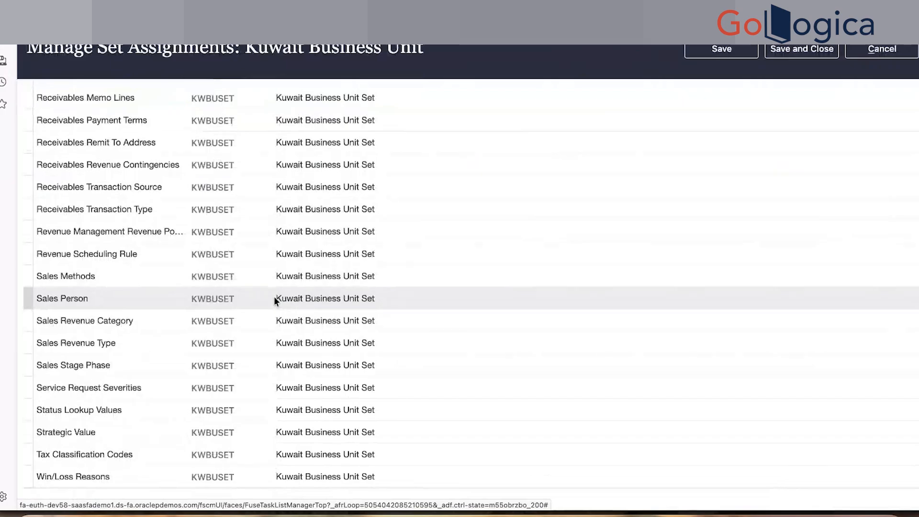
scroll(274, 297, up, 6)
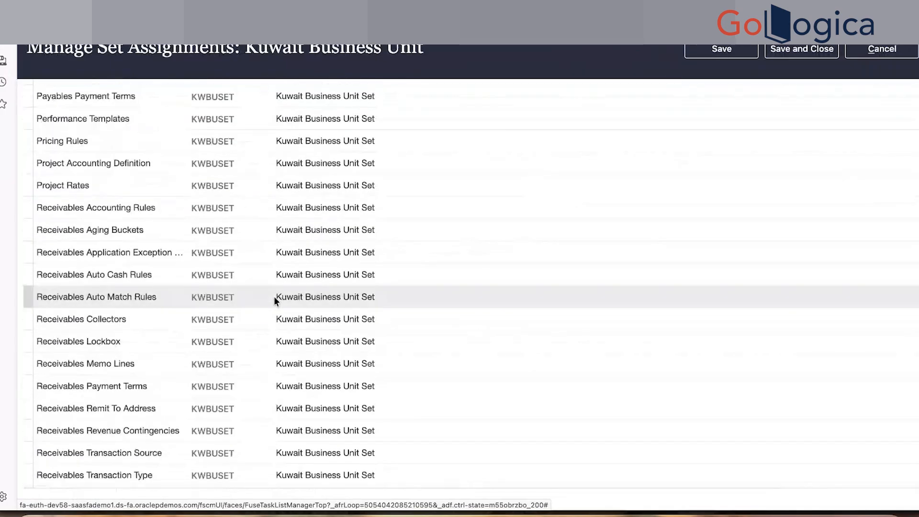
click(132, 164)
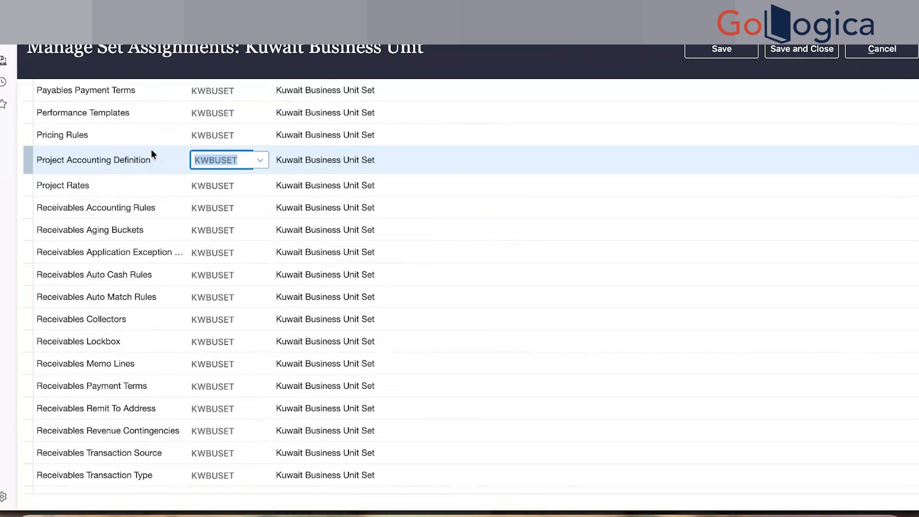
click(259, 163)
click(260, 163)
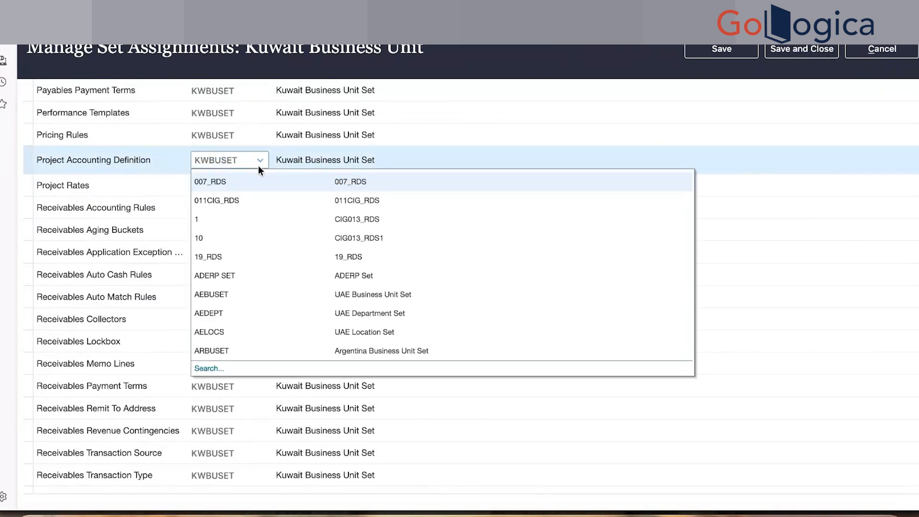
click(262, 161)
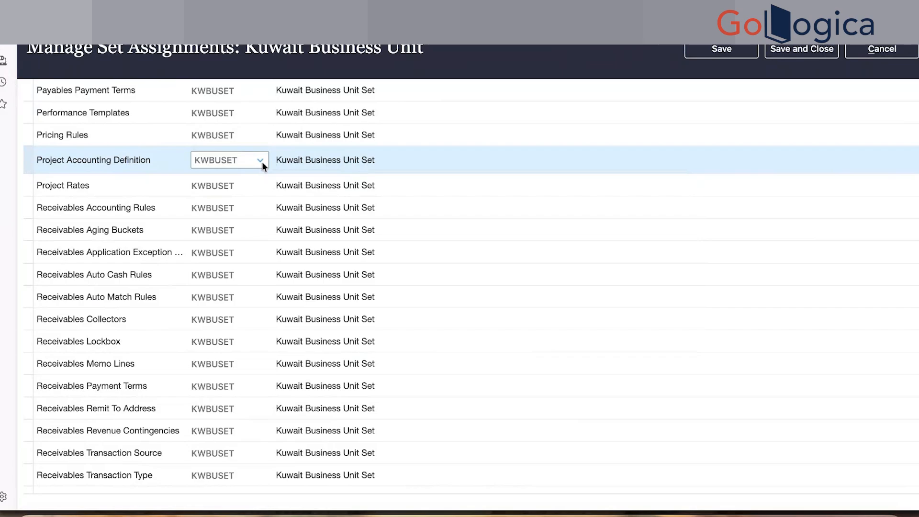
click(262, 162)
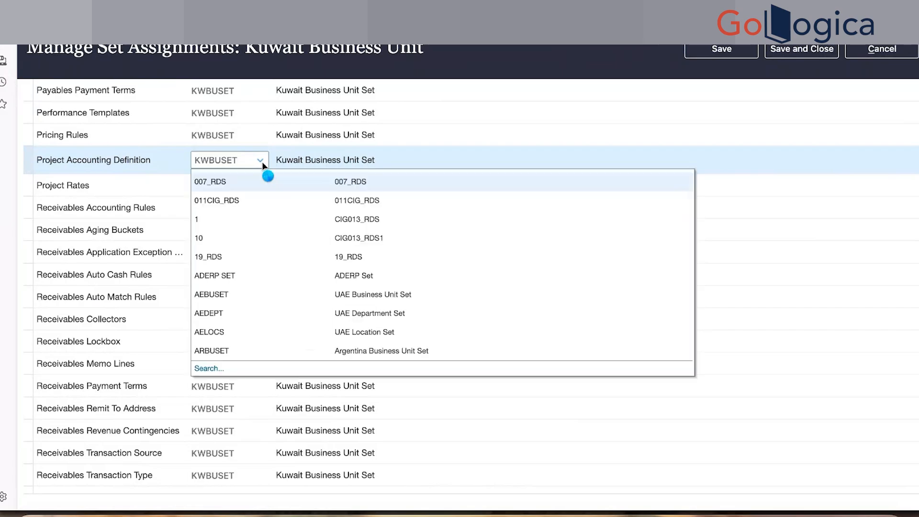
click(213, 371)
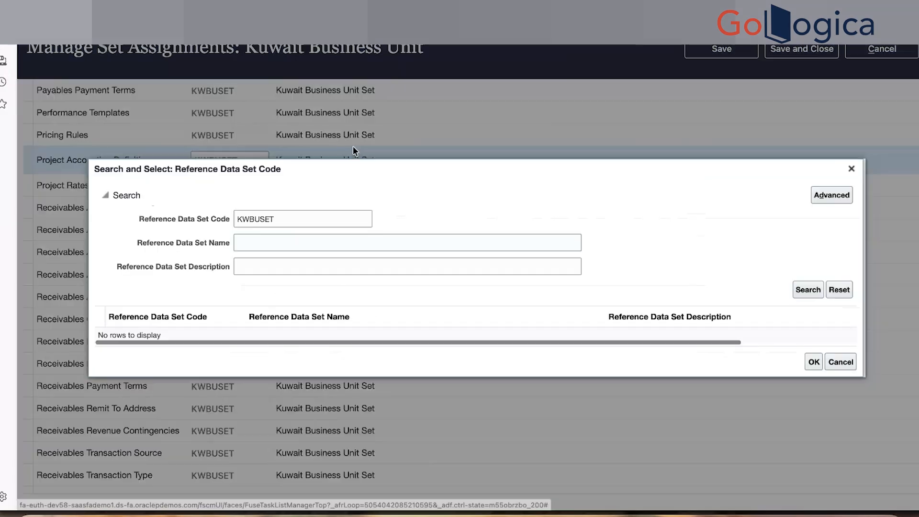
click(227, 217)
text(Comm)
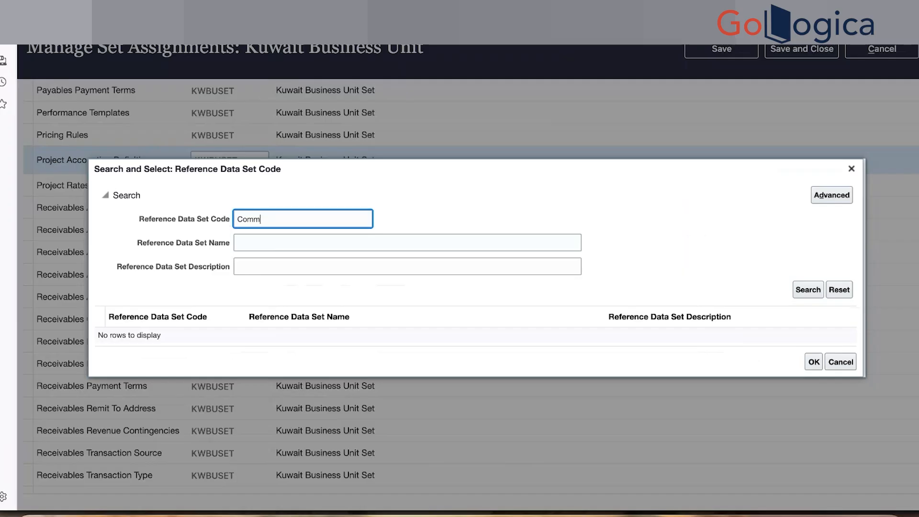
click(813, 290)
click(216, 359)
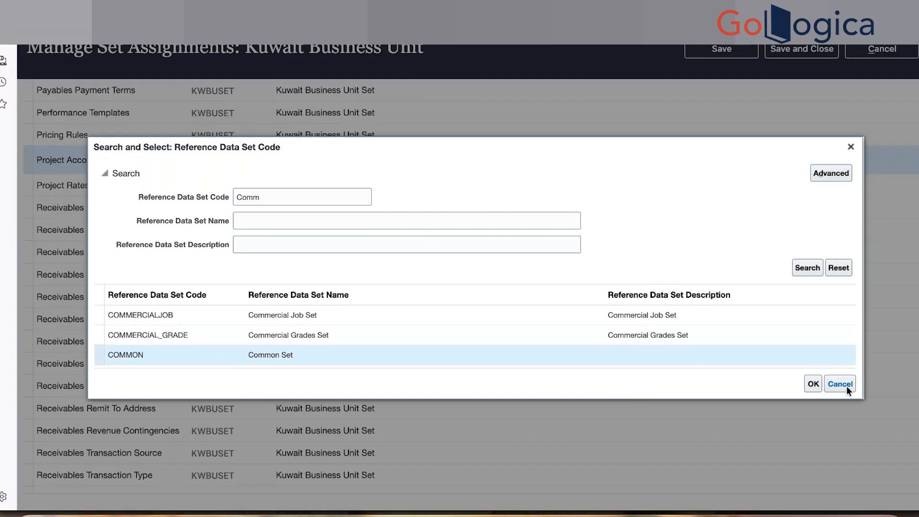
click(815, 384)
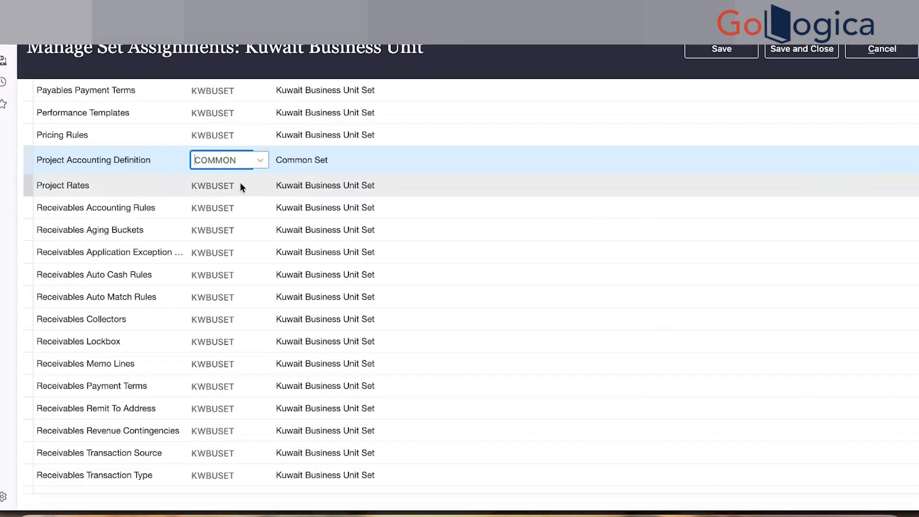
Step: Set the reference data set code for Project Rates to COMMON and look back over the other set assignments
click(240, 186)
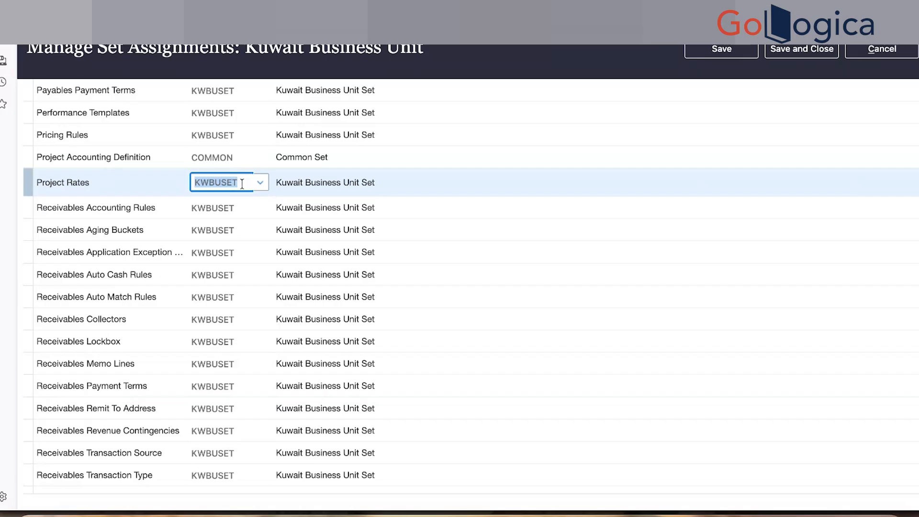
text(Comm)
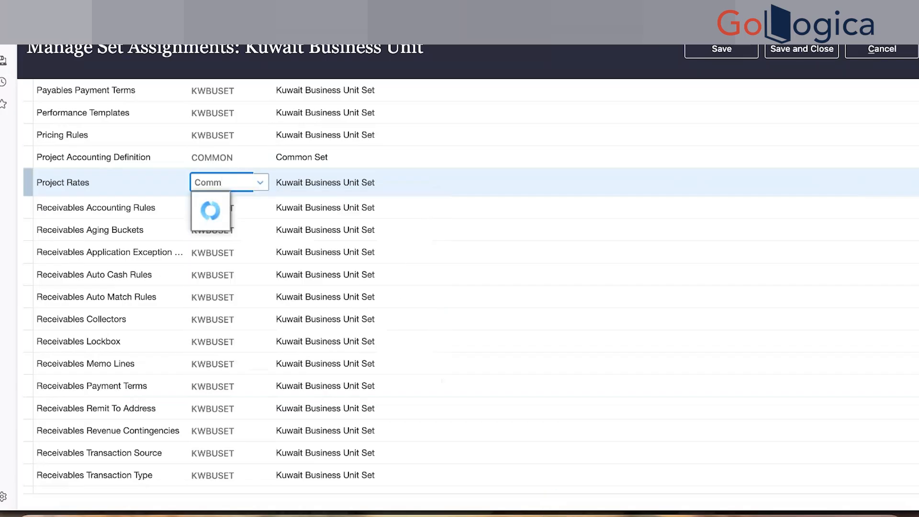
click(270, 238)
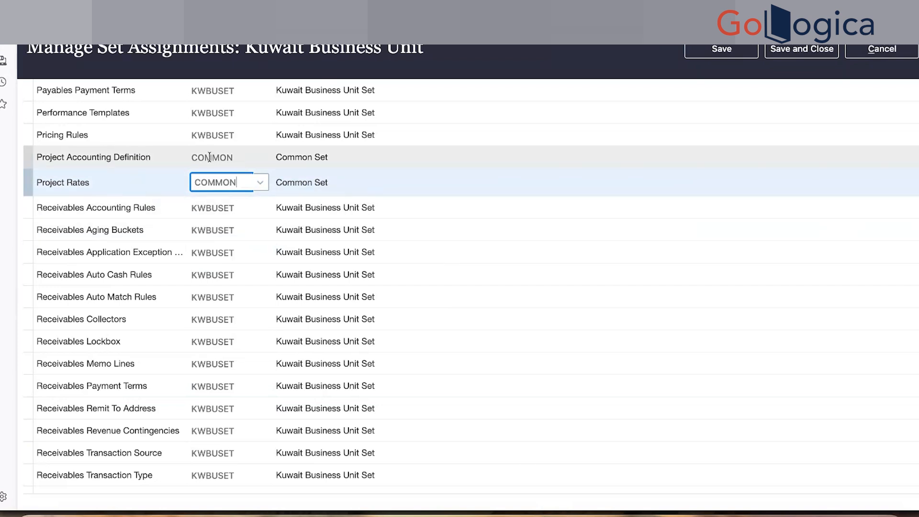
scroll(176, 182, up, 5)
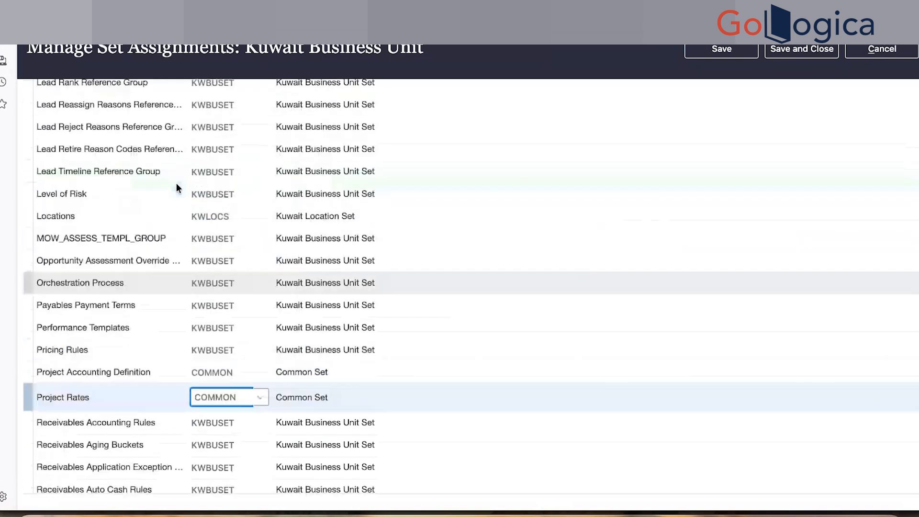
scroll(177, 183, up, 7)
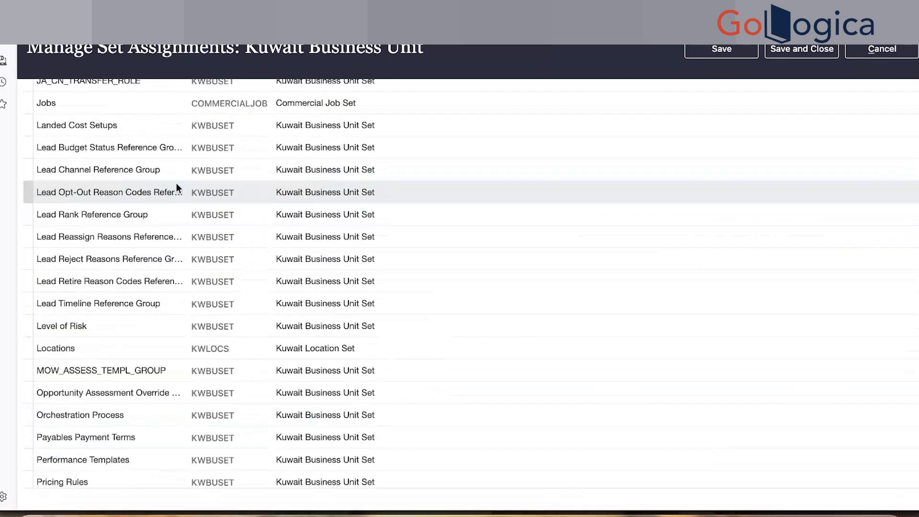
scroll(177, 184, up, 3)
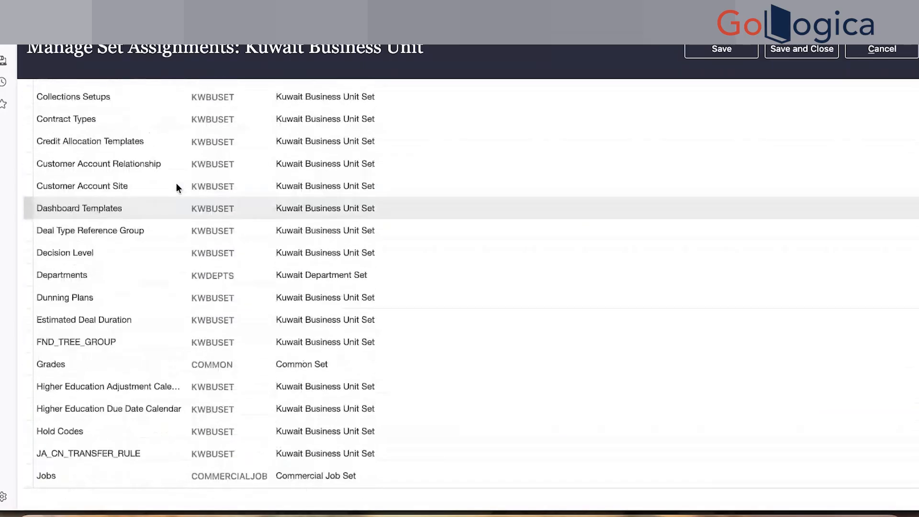
Step: Set the reference data set code for Contract Types to COMMON, then save and close the set assignments
scroll(176, 183, up, 1)
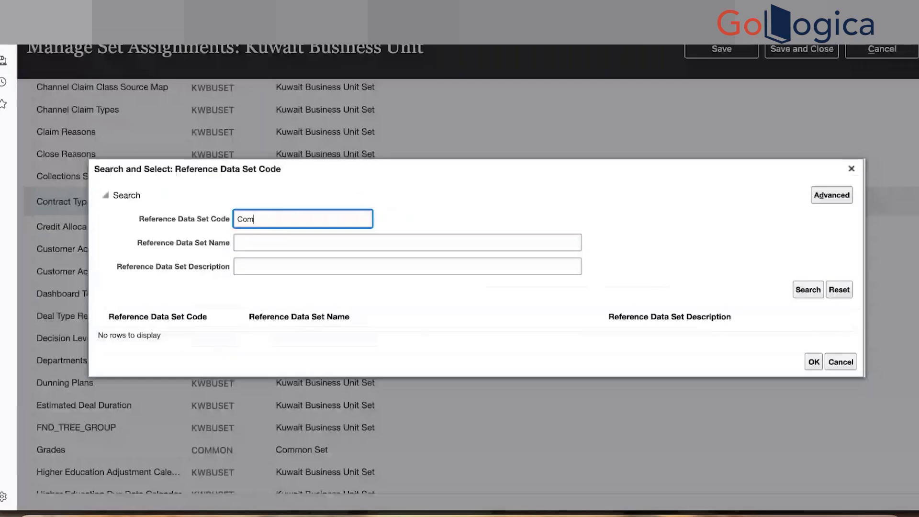
text(m)
click(485, 339)
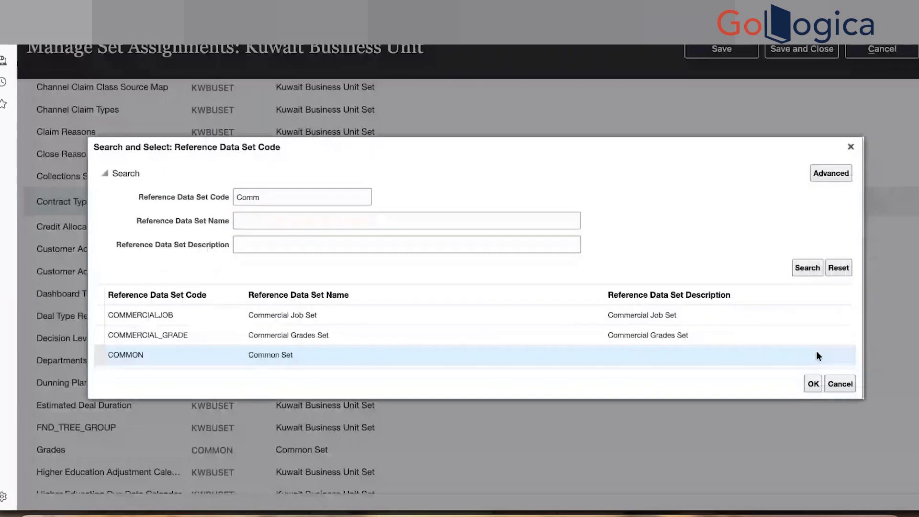
click(813, 384)
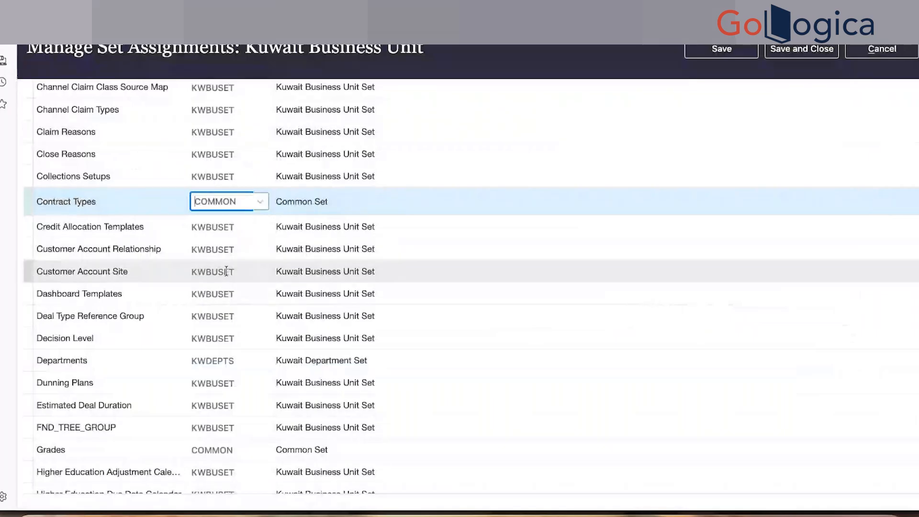
scroll(488, 244, up, 2)
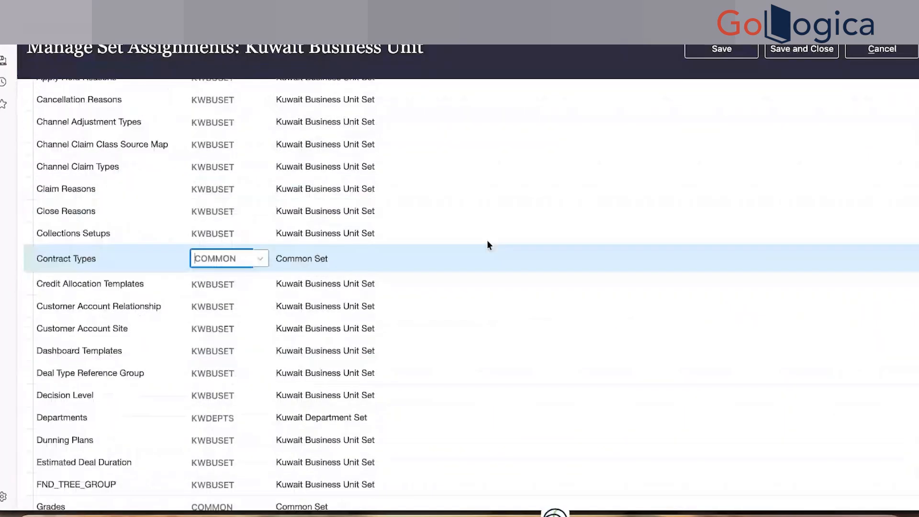
scroll(487, 242, up, 3)
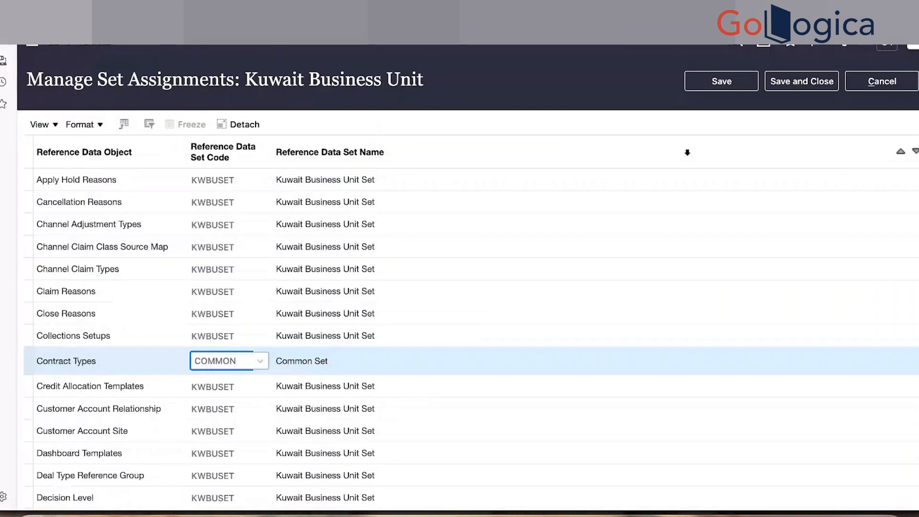
click(796, 84)
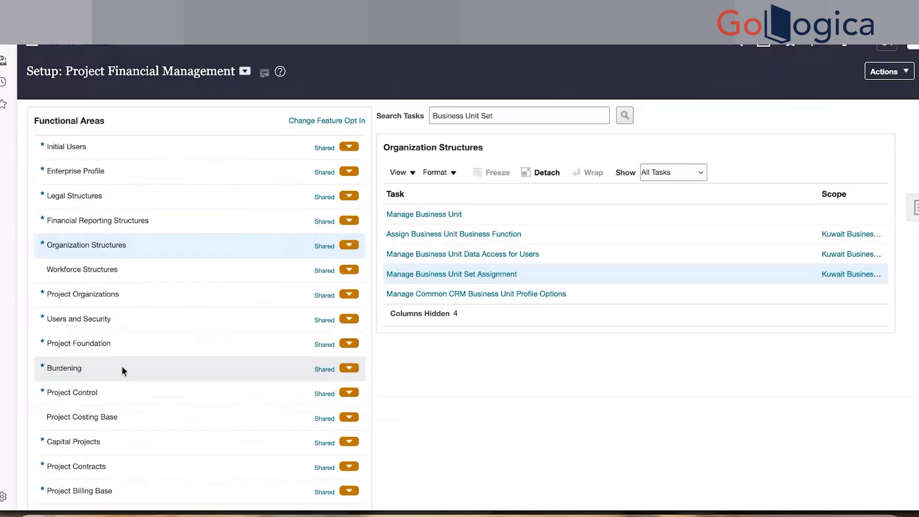
Step: Find the project template task in the Project Foundation functional area and start a new project template
click(122, 347)
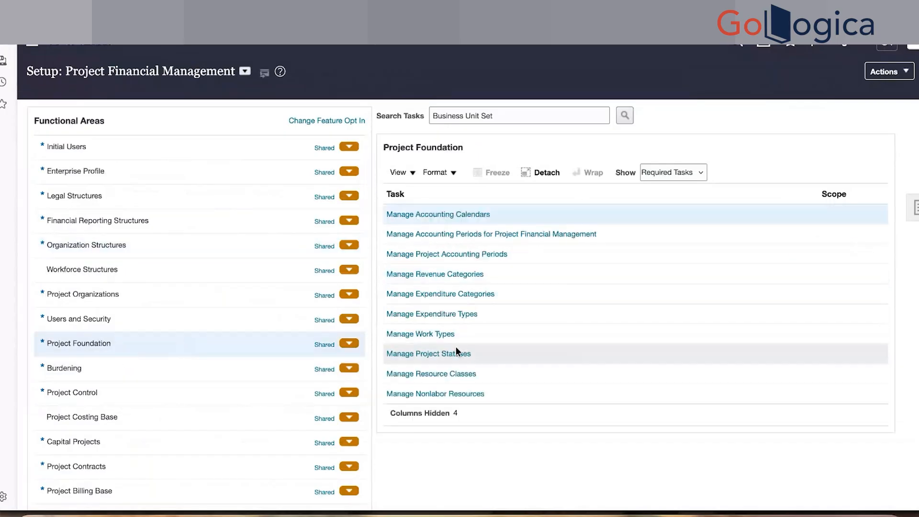
scroll(497, 355, down, 1)
scroll(498, 354, down, 5)
click(465, 384)
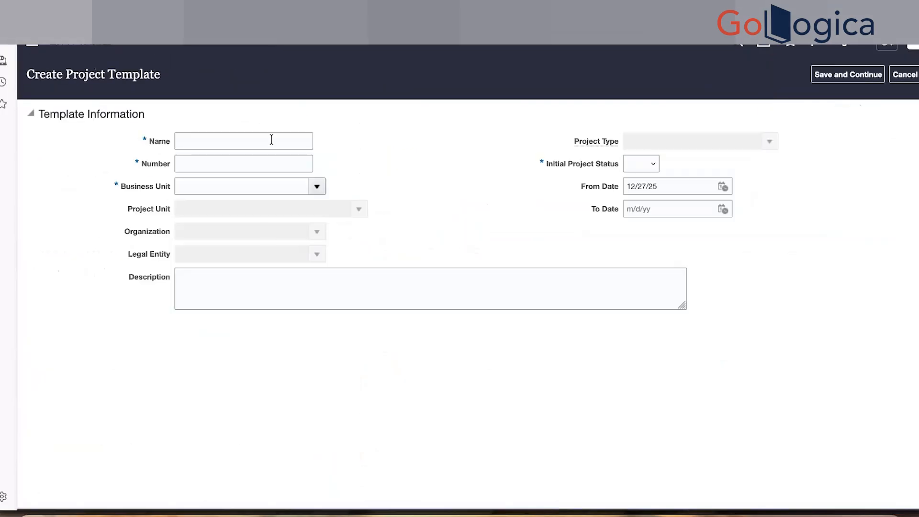
Step: Enter KW Billable Template as both the name and the number of the project template
click(272, 140)
text(KW)
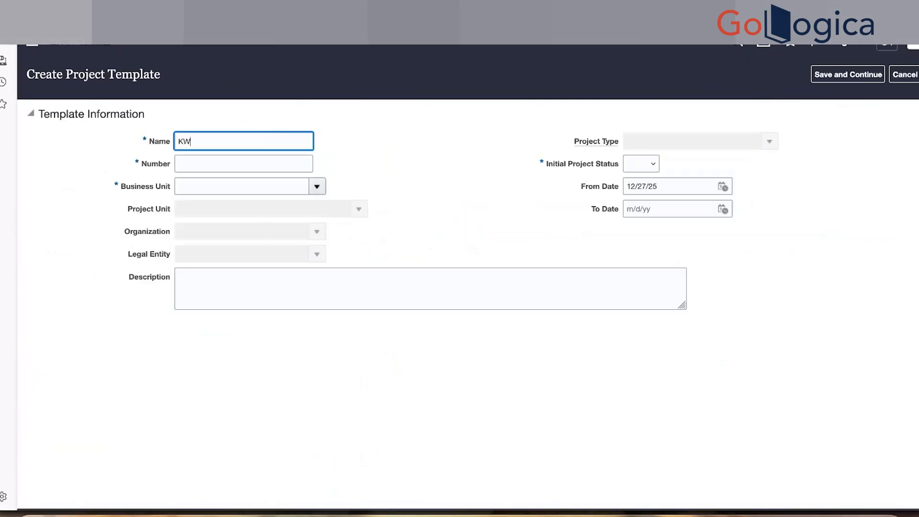
text( Billable Template)
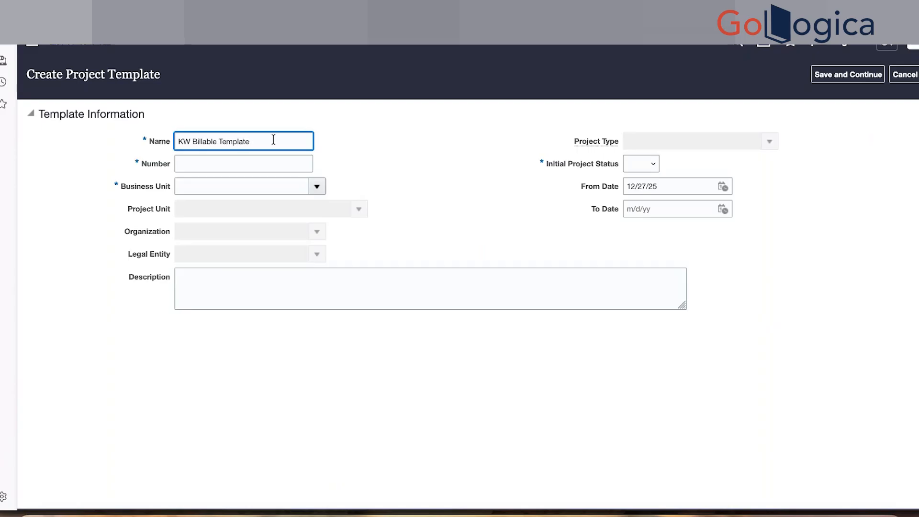
key(ctrl+shift+Left)
key(ctrl+shift+Left)
key(ctrl+shift+Left)
key(ctrl+c)
click(270, 156)
key(ctrl+v)
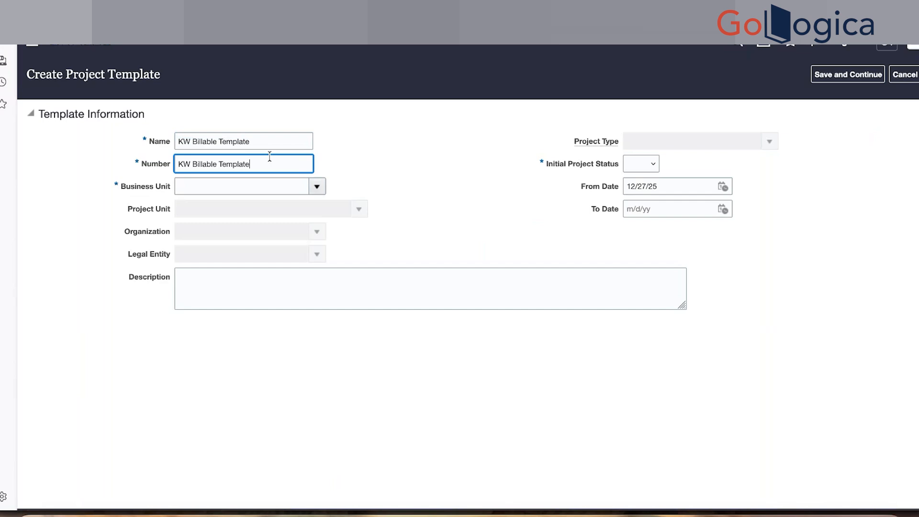
Step: Assign the template to Kuwait Business Unit and choose KW Billable Project Type as its project type
click(318, 188)
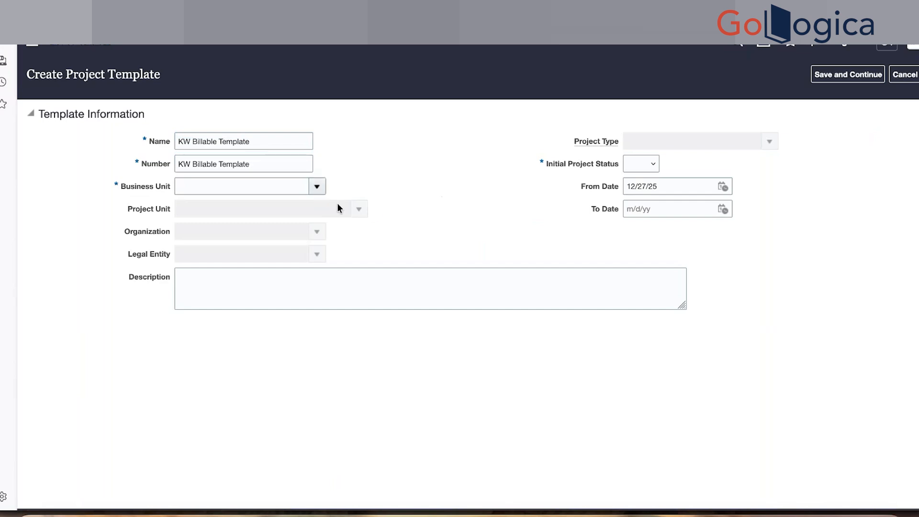
click(297, 226)
click(770, 142)
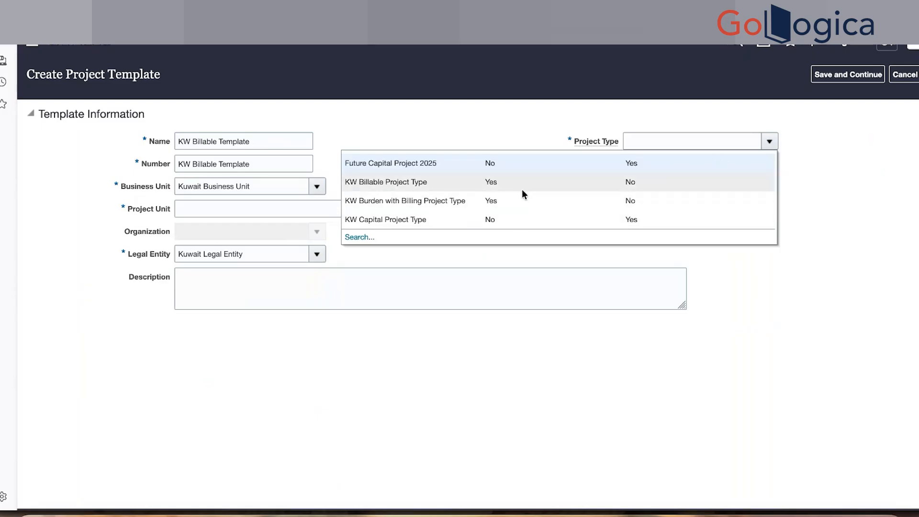
click(444, 187)
Step: Set the template's initial project status to Active and its from date to 1/1/01
click(634, 163)
click(651, 177)
double_click(683, 189)
triple_click(683, 189)
text(1)
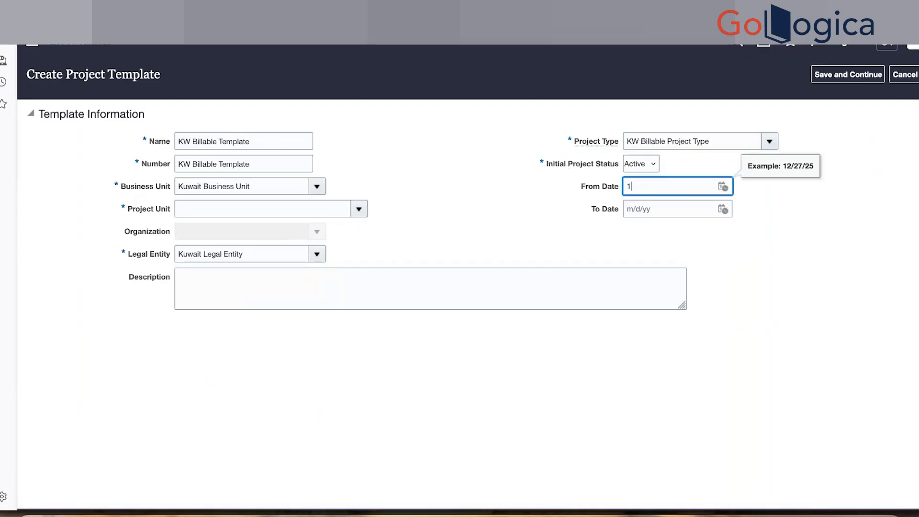
text(/1/51)
key(BackSpace)
key(BackSpace)
text(01)
Step: Choose Kuwait Project Unit as project unit and Kuwait Legal Entity as organization, then save the template and continue
click(359, 209)
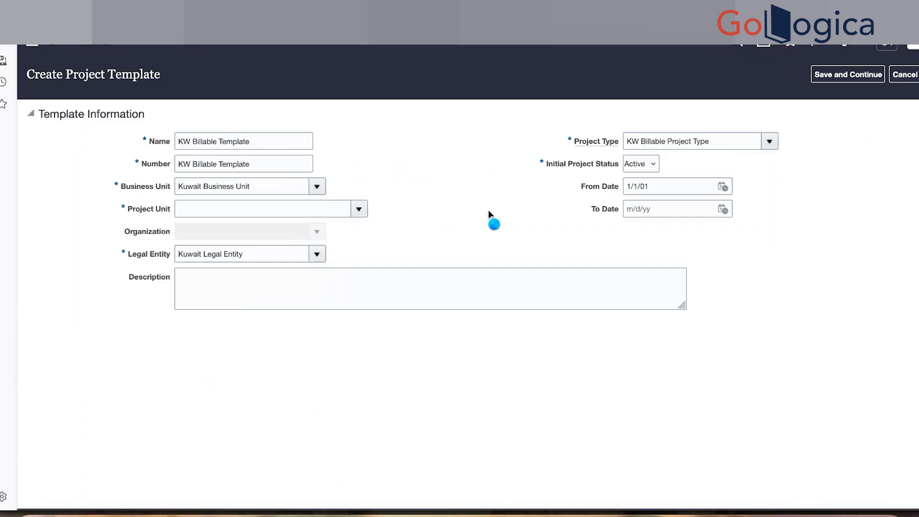
click(397, 231)
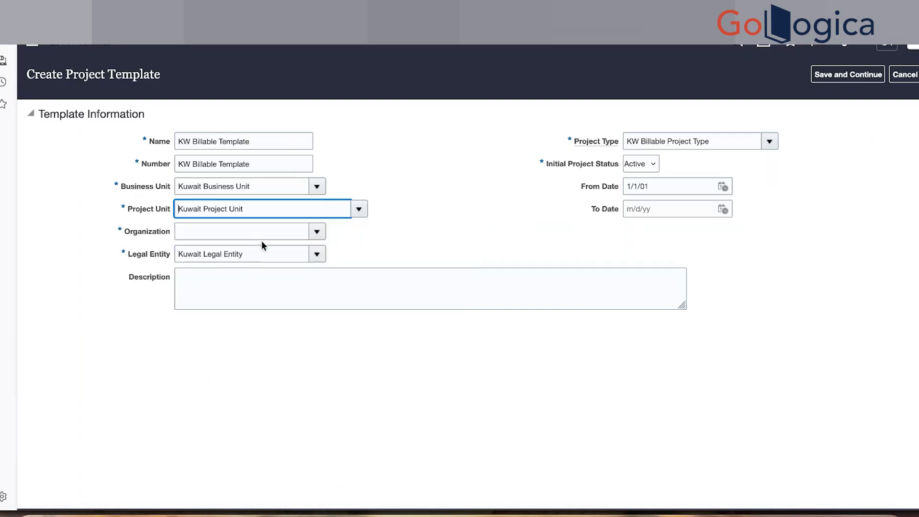
click(318, 232)
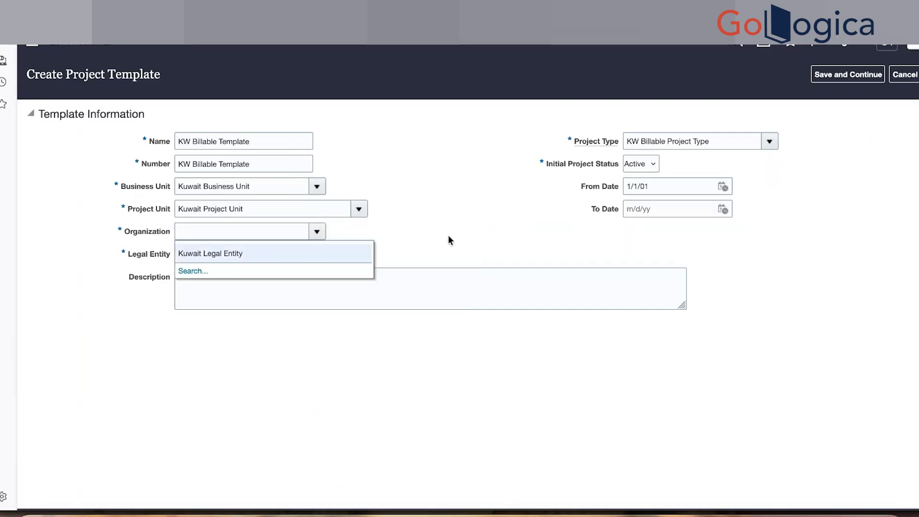
click(356, 254)
click(849, 78)
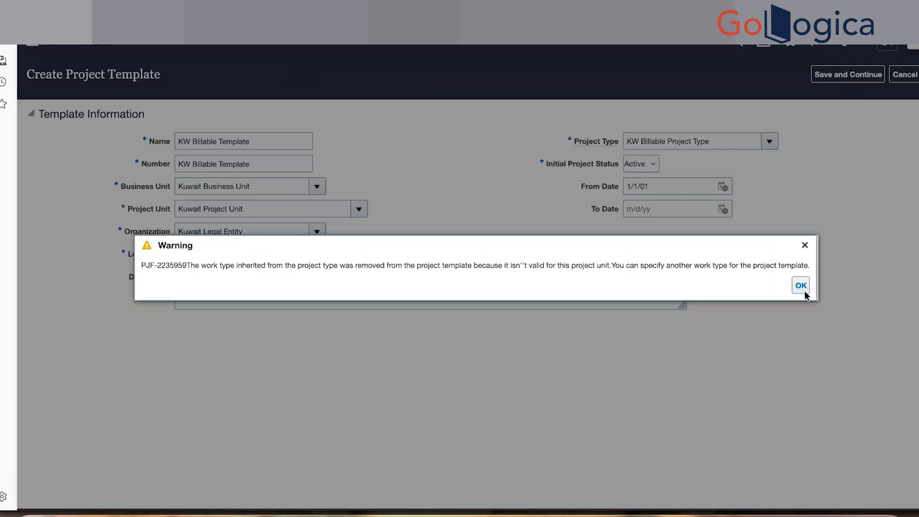
click(801, 285)
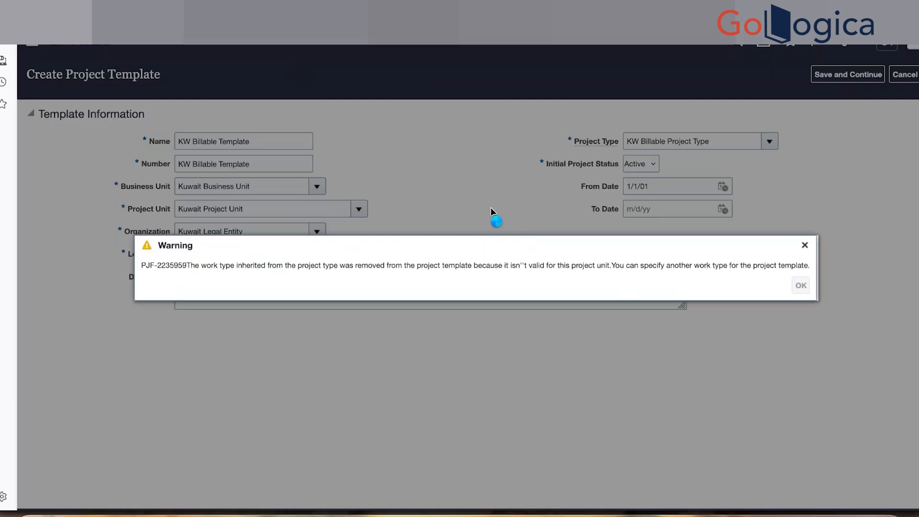
Step: Add a required quick entry for Project Description, then save the template and continue to its detailed setup
scroll(723, 258, down, 10)
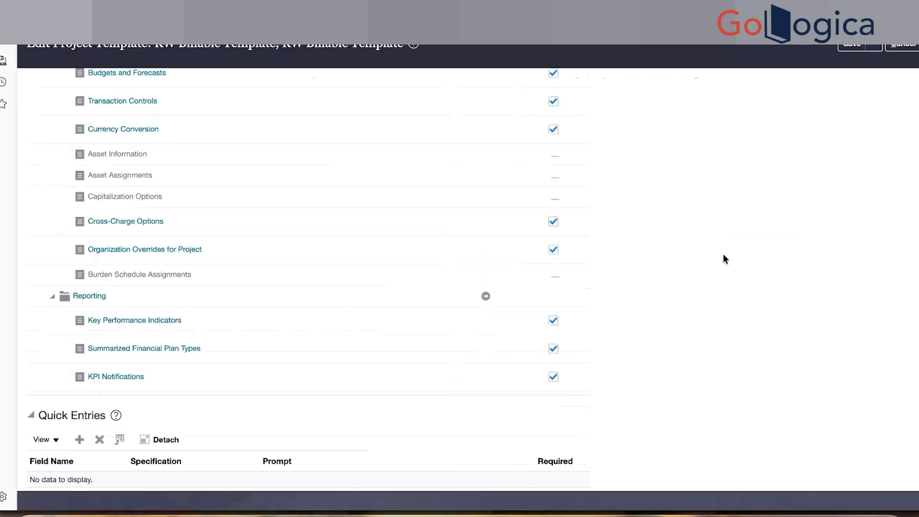
click(79, 460)
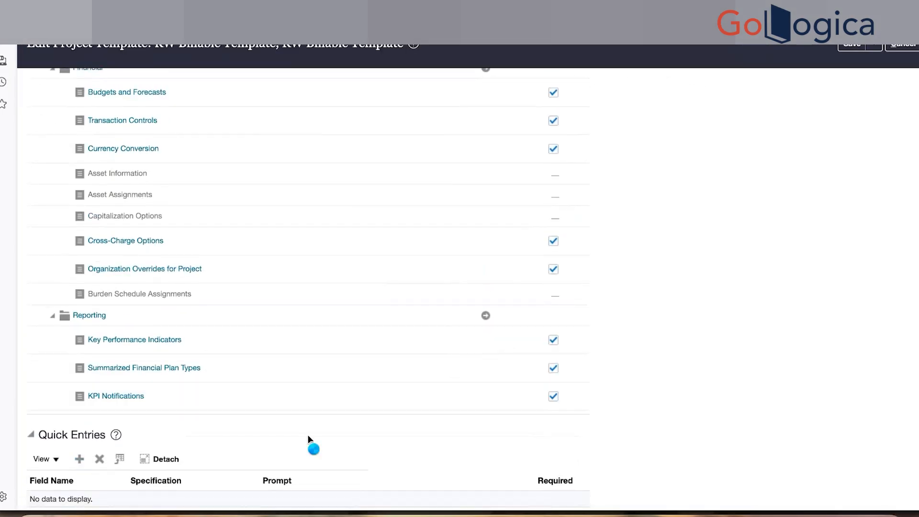
click(116, 492)
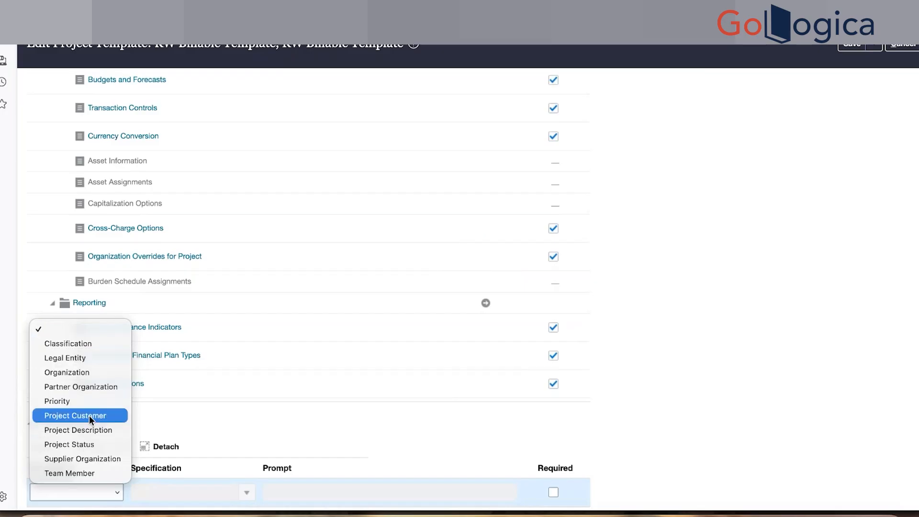
click(82, 431)
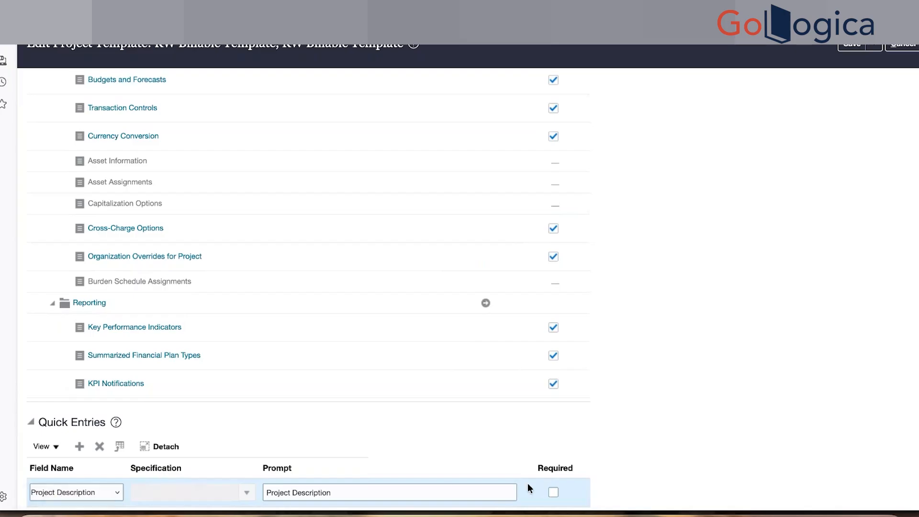
click(554, 493)
scroll(720, 437, up, 15)
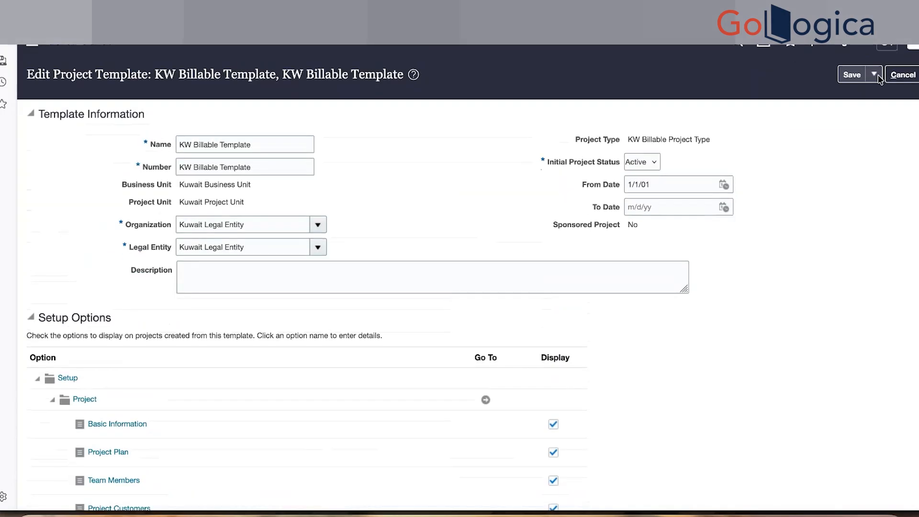
click(874, 75)
click(852, 110)
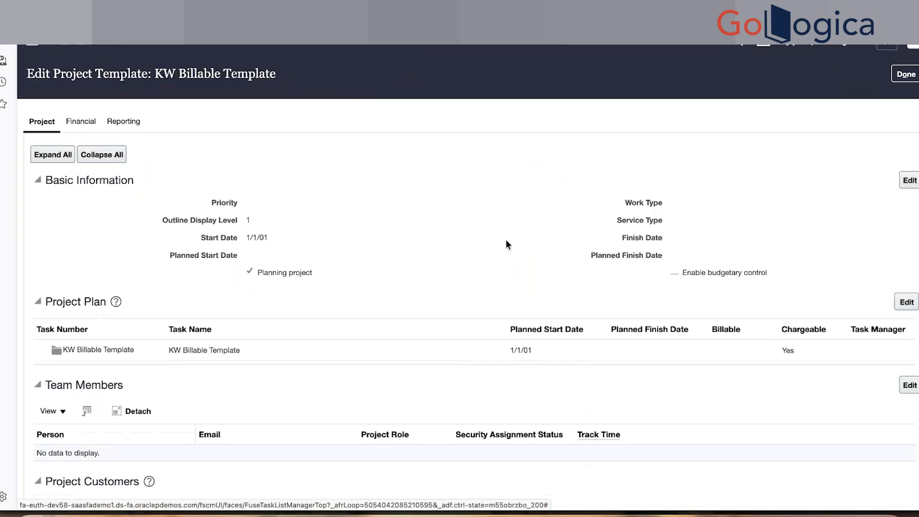
Step: Add the resource breakdown structure KW PRBS to the template with the usage Planning and reporting
scroll(506, 241, down, 15)
scroll(505, 241, up, 1)
click(84, 125)
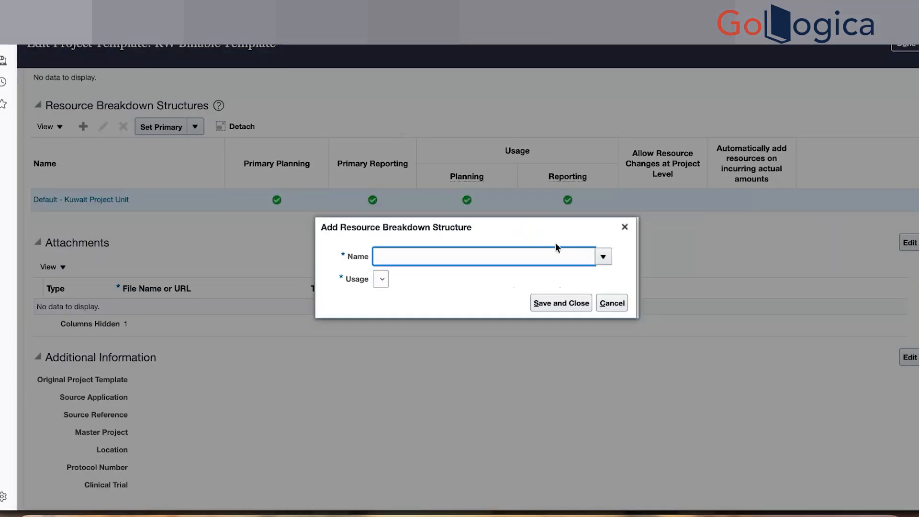
click(602, 257)
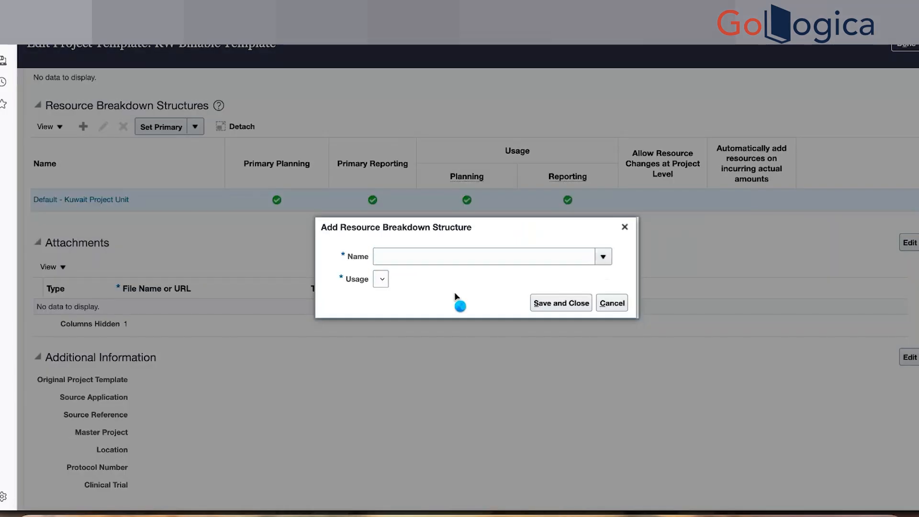
click(413, 281)
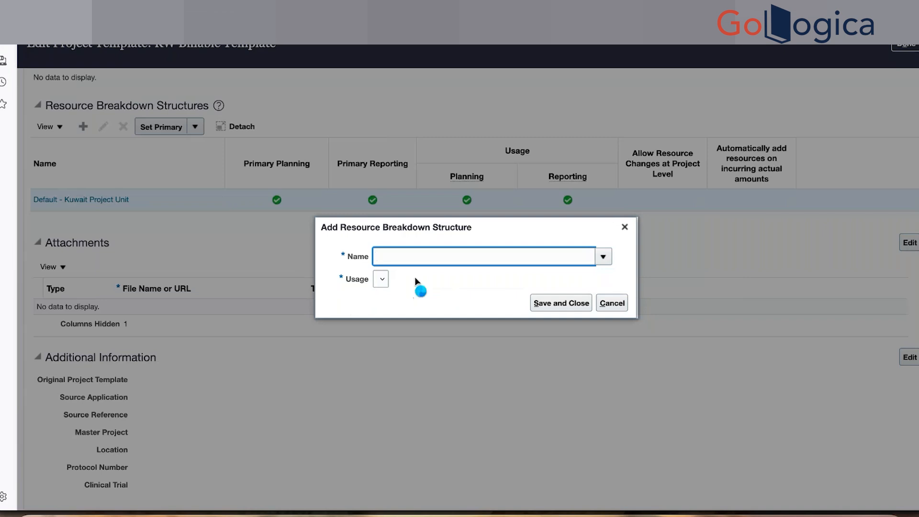
click(410, 278)
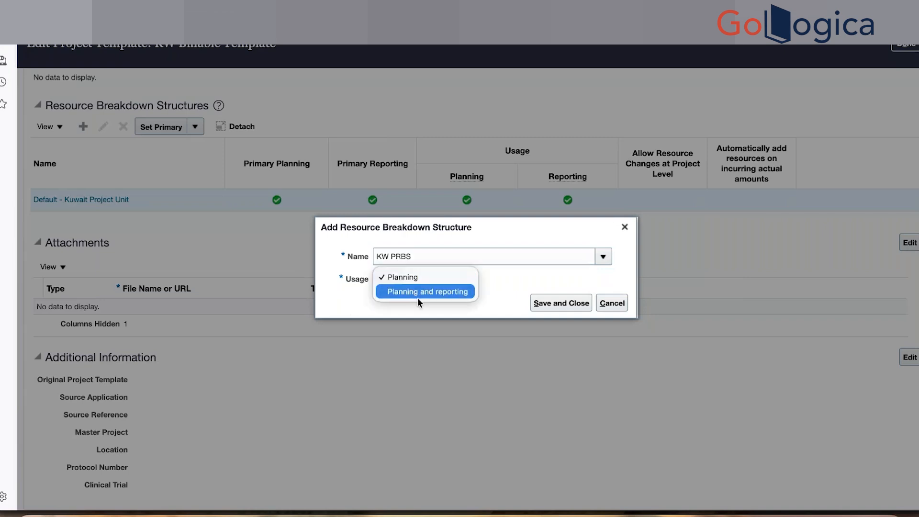
click(421, 292)
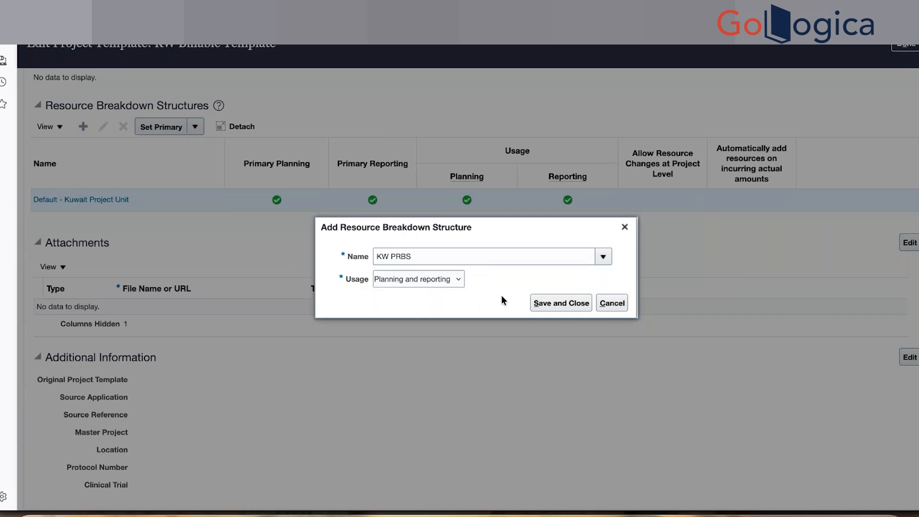
click(546, 311)
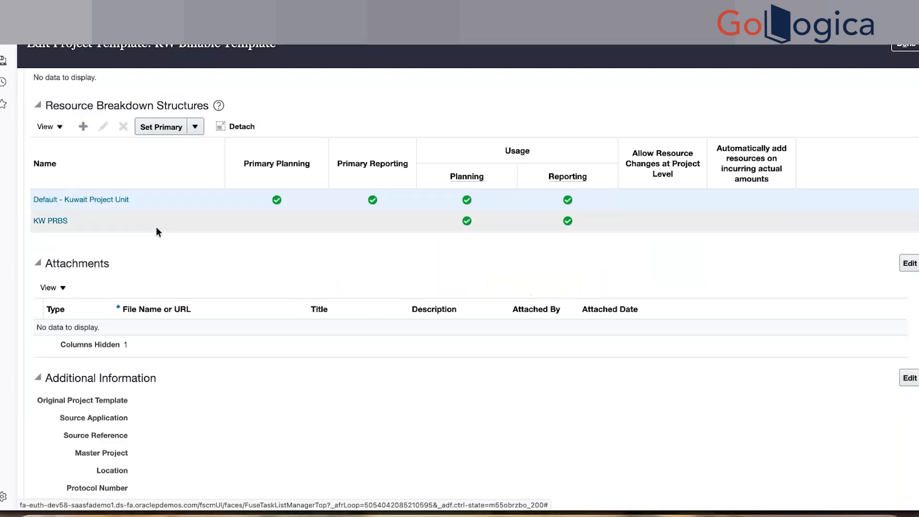
Step: Make KW PRBS the primary resource breakdown structure of the template
click(156, 226)
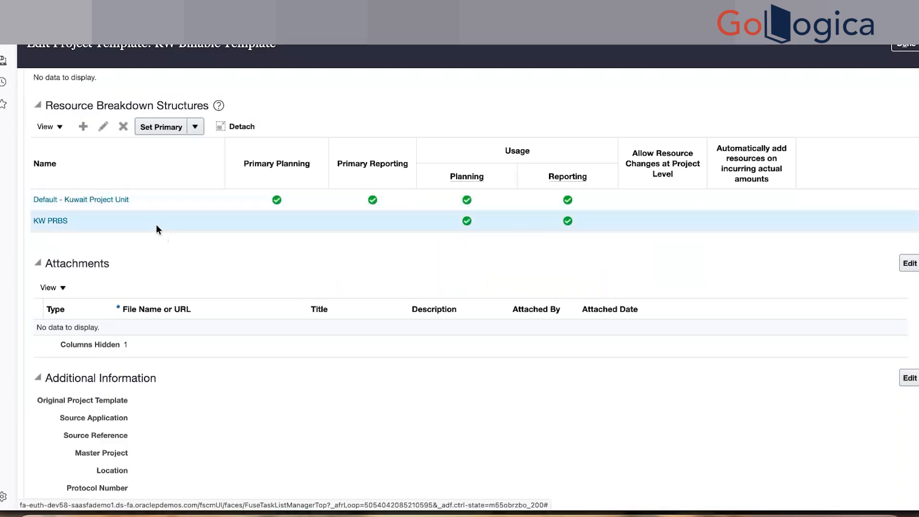
click(156, 126)
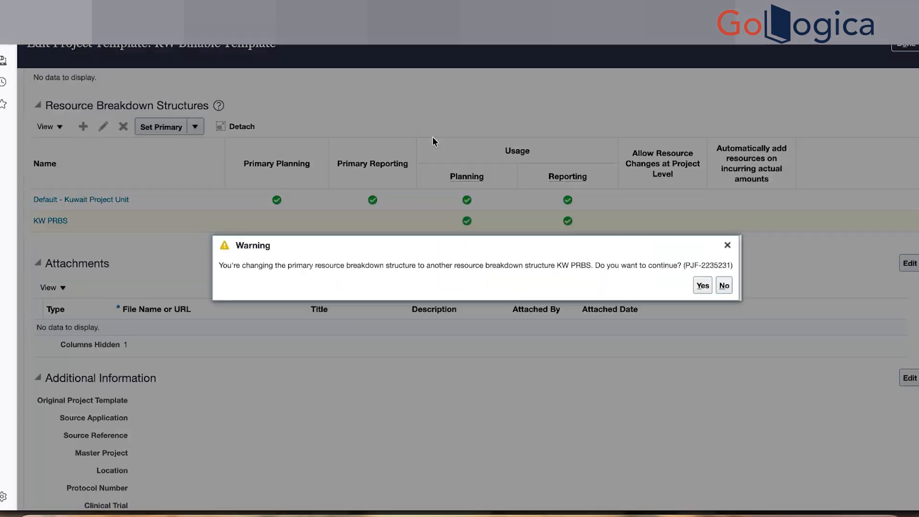
click(702, 285)
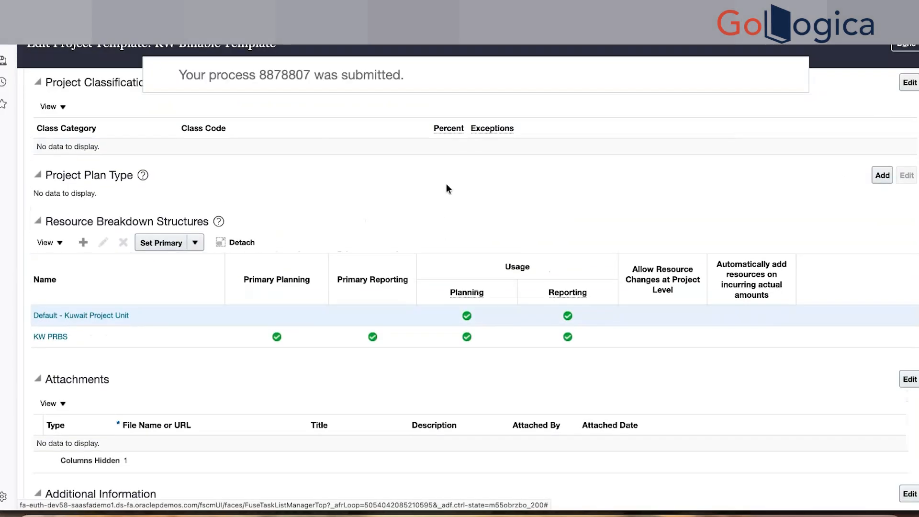
Step: Add Cost Project Plan Type as the template's project plan type and save it
click(882, 175)
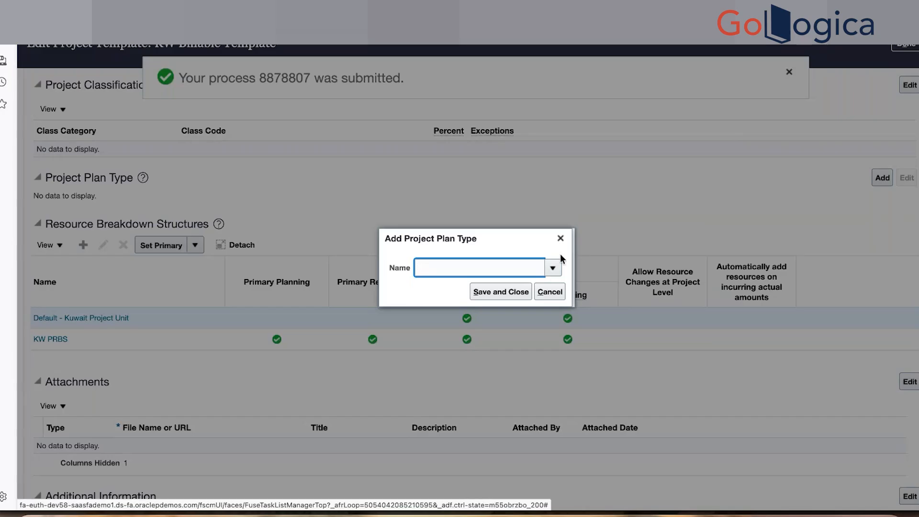
click(553, 268)
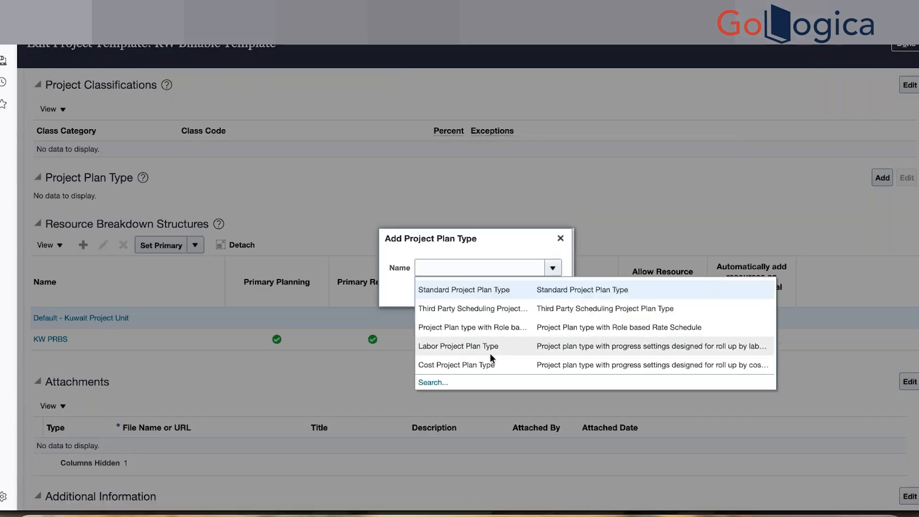
click(461, 367)
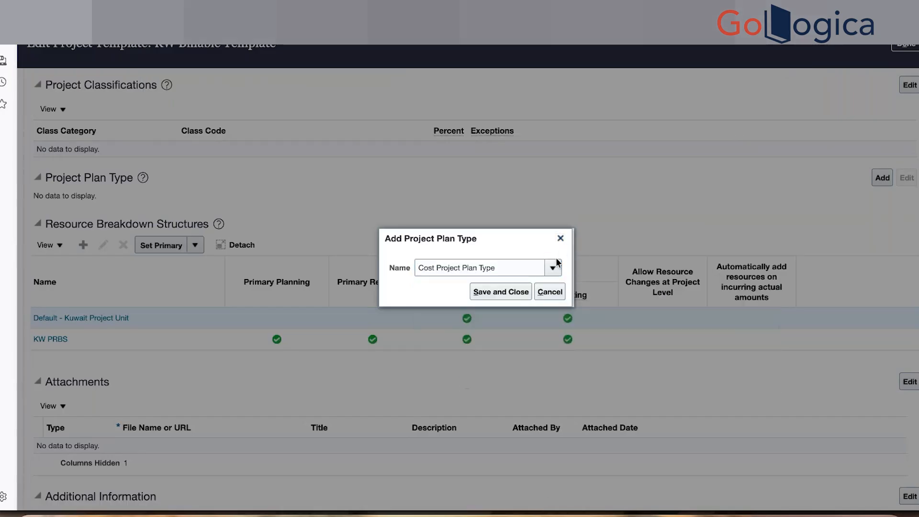
click(502, 288)
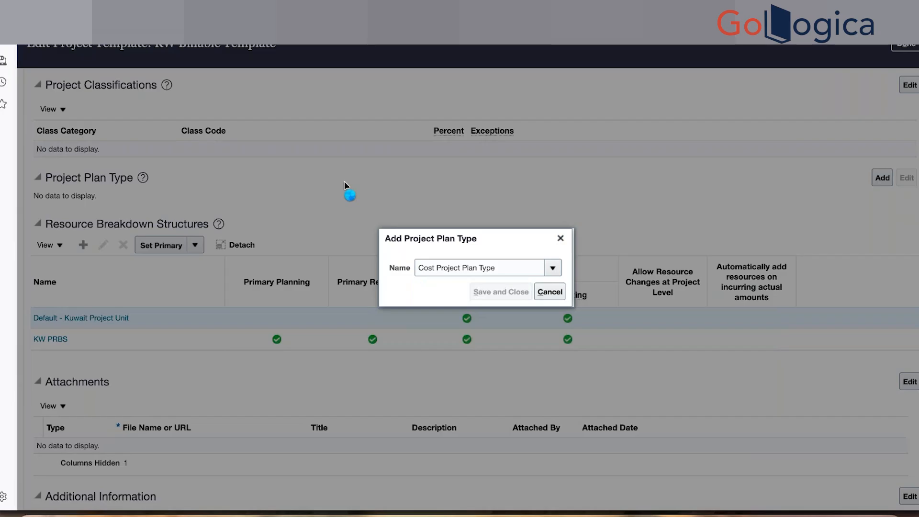
Step: Edit the template's financial project plan and add a subtask under KW Billable Template with task number and name Labor
scroll(344, 182, up, 10)
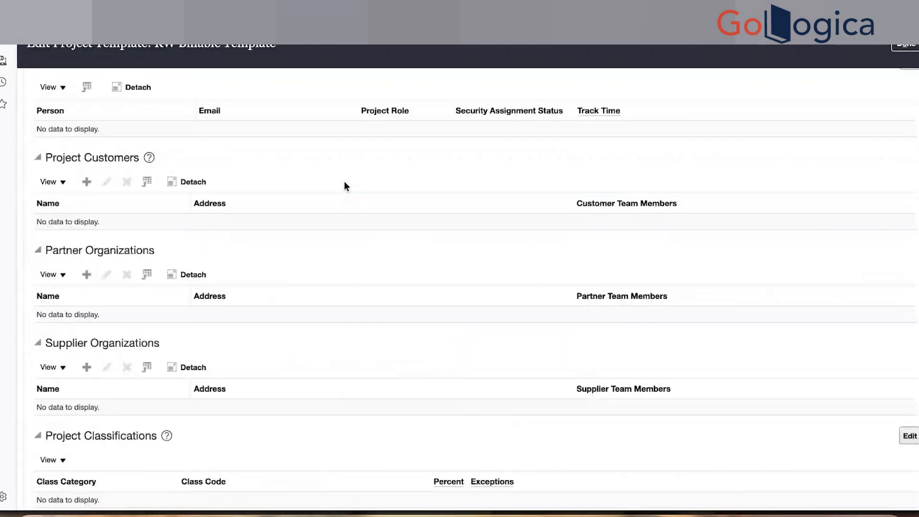
scroll(344, 181, up, 7)
click(912, 303)
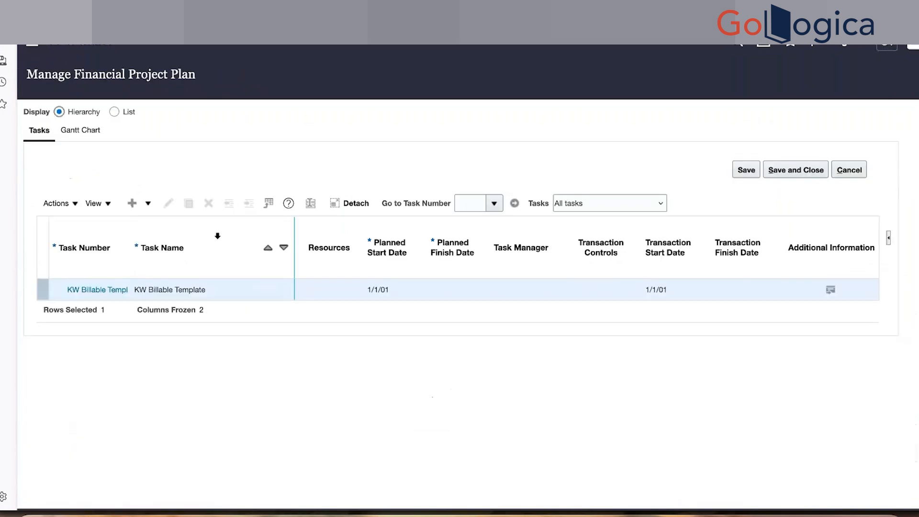
click(148, 205)
click(158, 237)
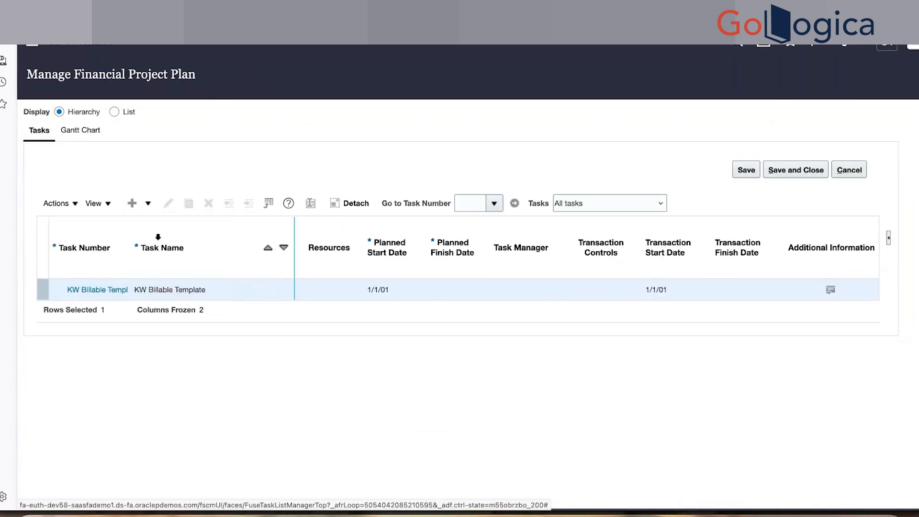
click(115, 316)
text(Labor)
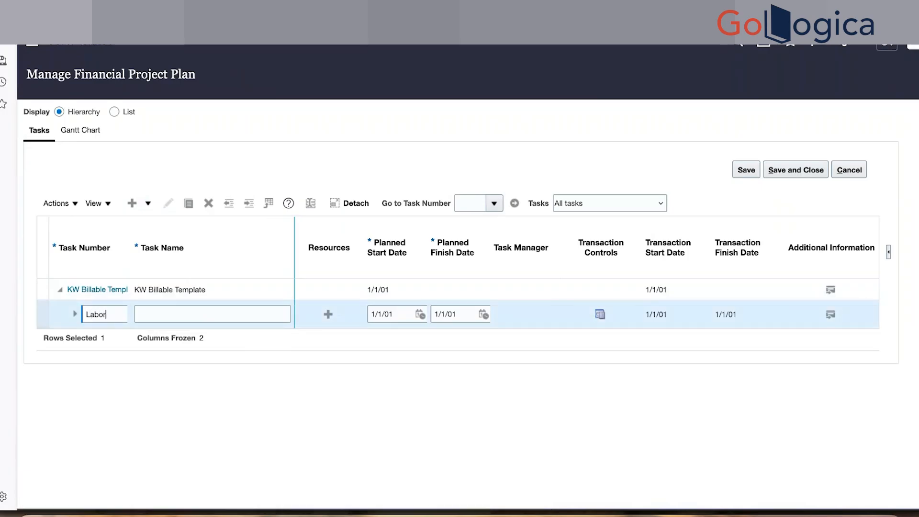
click(216, 317)
text(Labor)
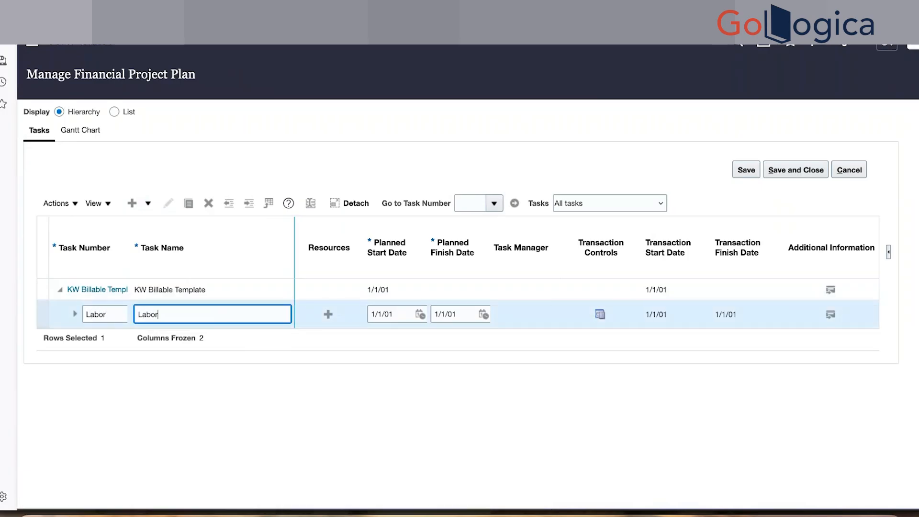
click(483, 315)
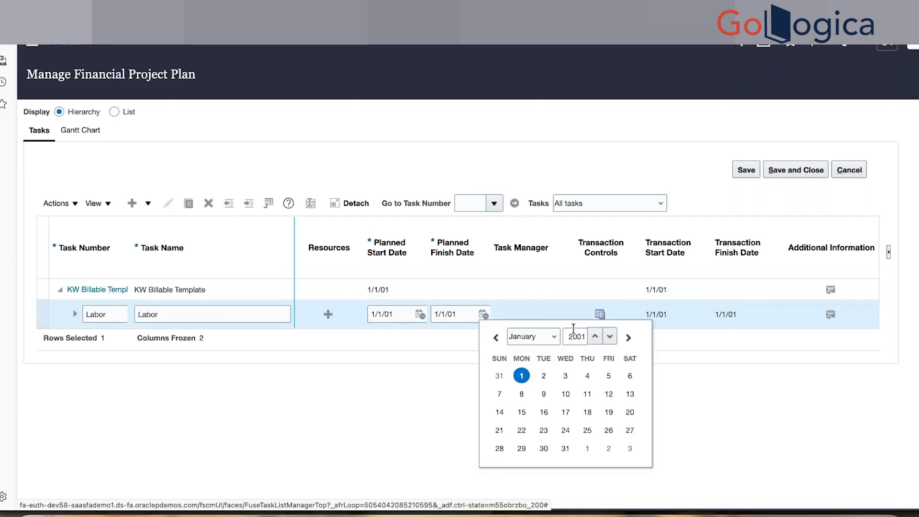
click(574, 331)
text(20)
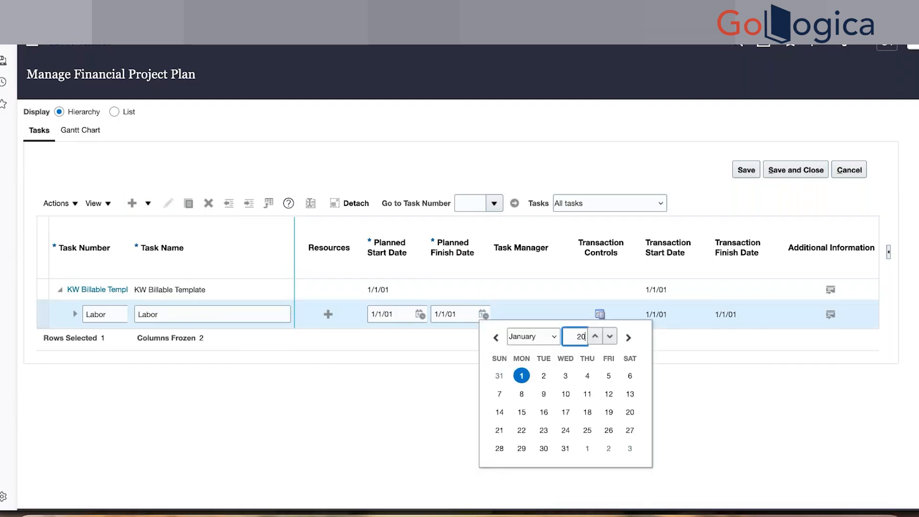
text(5)
key(BackSpace)
text(30)
click(416, 420)
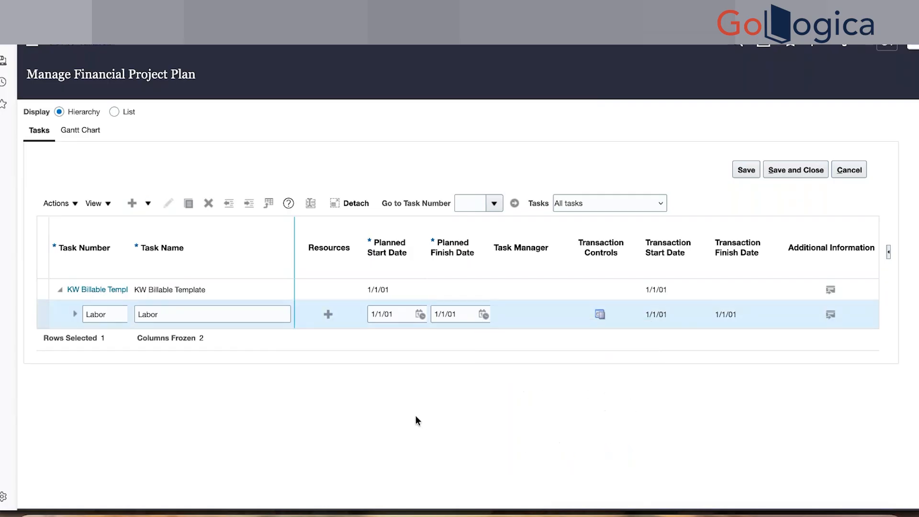
Step: Set the Labor task's planned finish date to 1/30/30
click(483, 315)
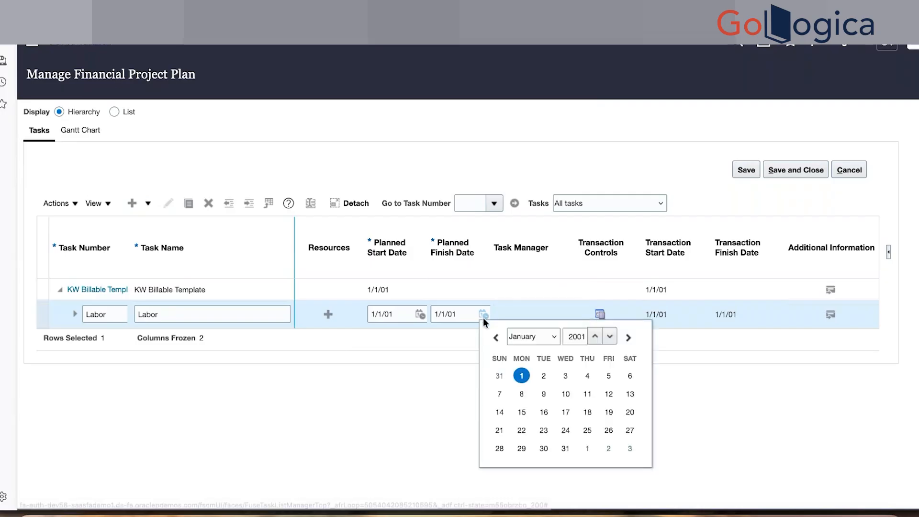
double_click(576, 336)
text(2)
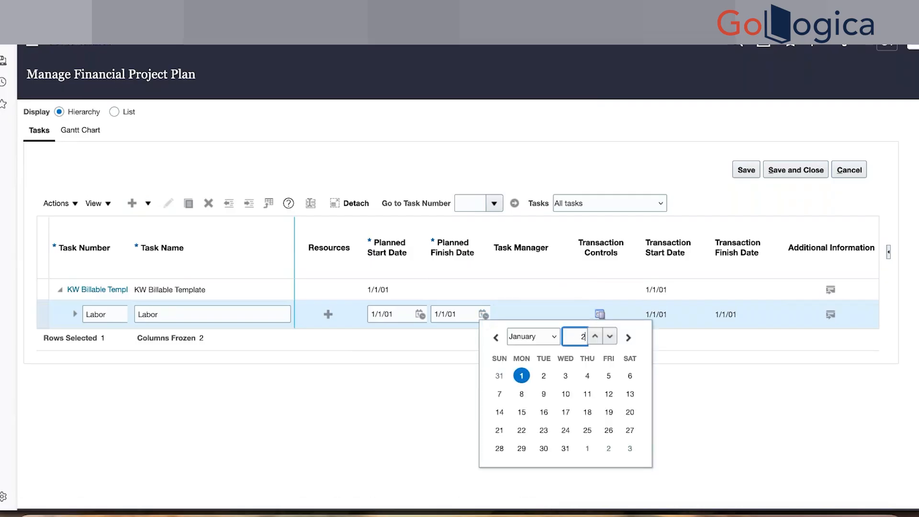
text(030)
click(563, 451)
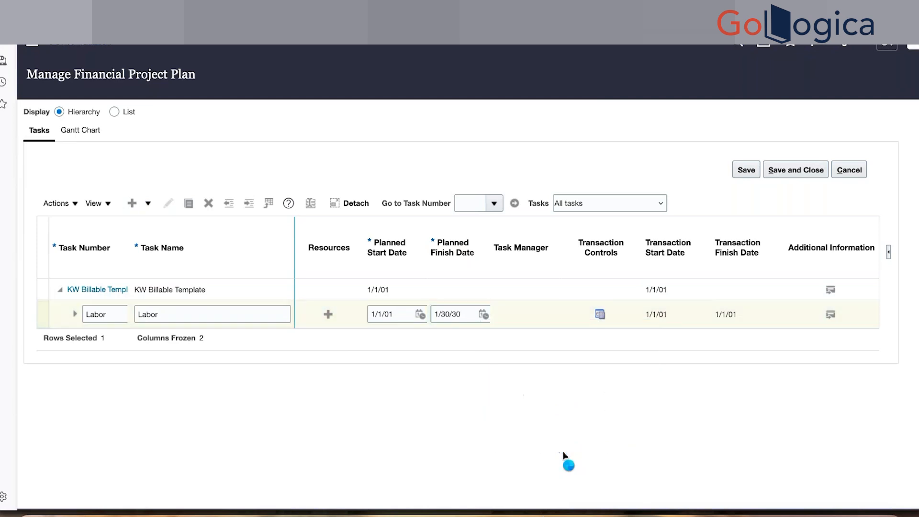
Step: Add another subtask under KW Billable Template with the task name Expense
click(132, 283)
click(150, 207)
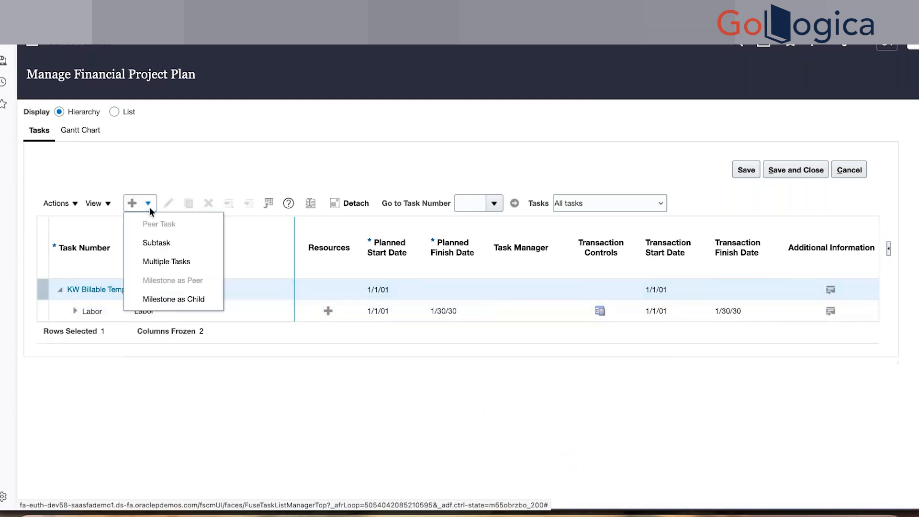
click(157, 241)
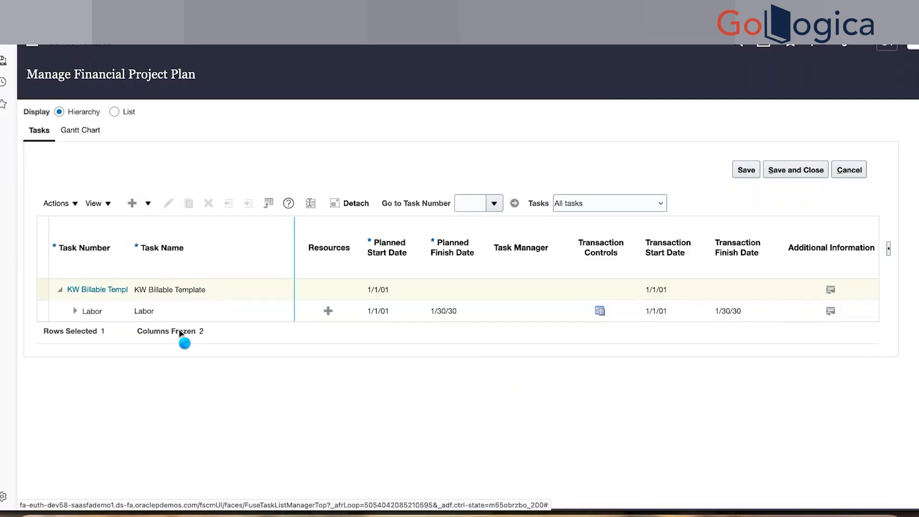
click(119, 313)
text(E)
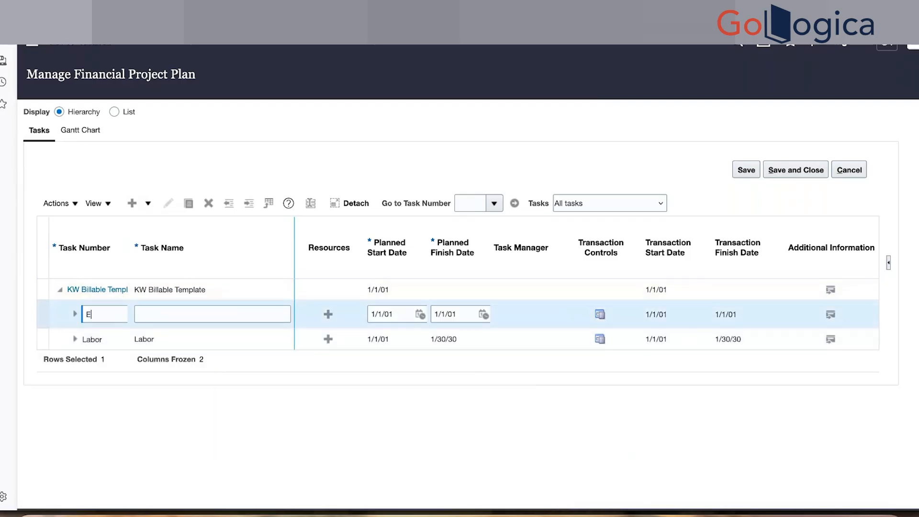
text(xpesne)
click(188, 321)
text(Expense)
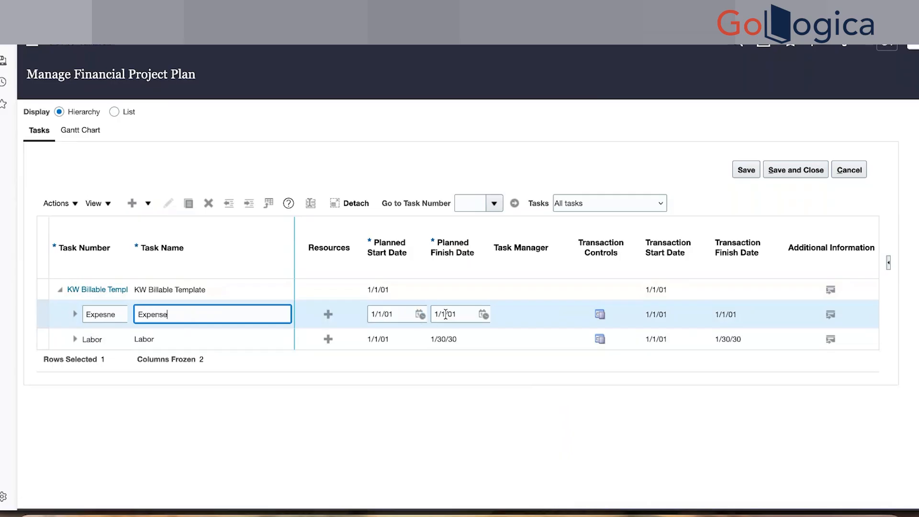
Step: Correct the new subtask's task number to Expense, keeping Expense as its task name
click(127, 315)
double_click(121, 313)
text(Expense)
key(Tab)
text(Ex)
Step: Set the Expense task's planned finish date to 1/30/30, then save and close the financial project plan
click(468, 313)
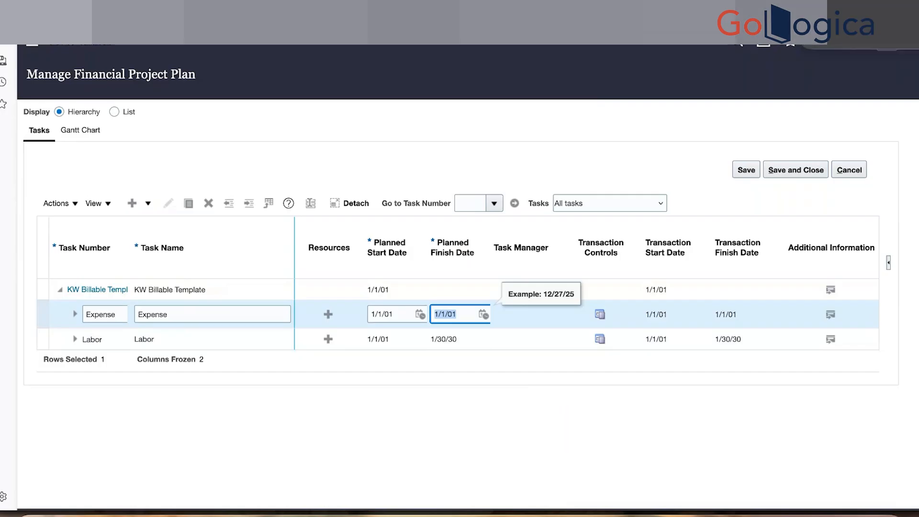
text(1/30)
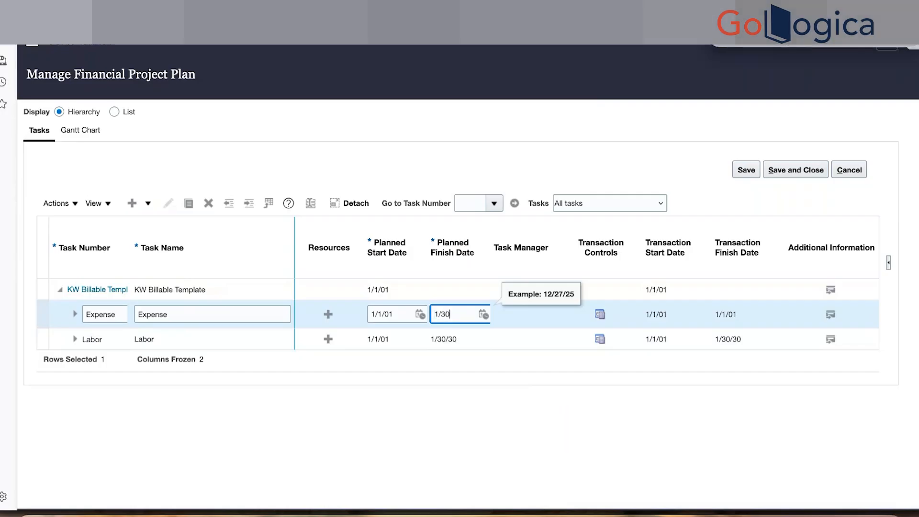
text(/30)
key(Tab)
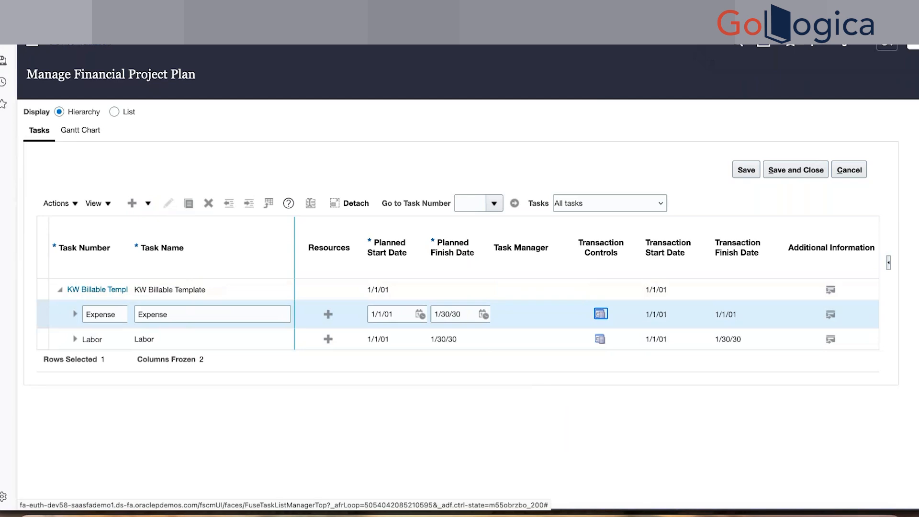
click(747, 170)
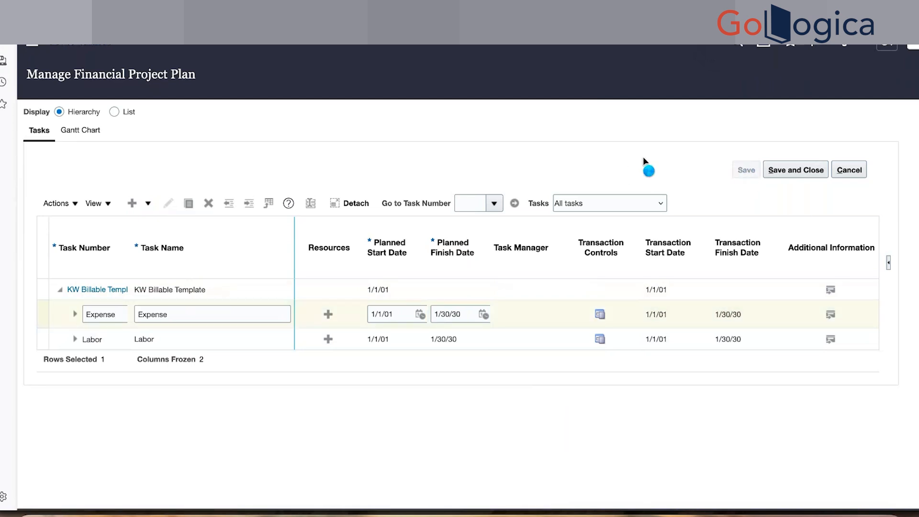
click(784, 170)
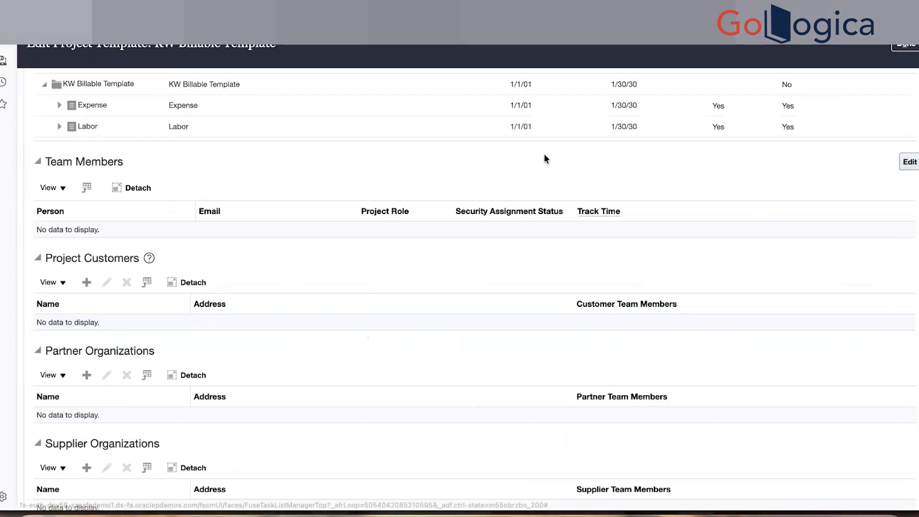
Step: Finish the detailed template setup, save and close KW Billable Template, and leave project template management
scroll(691, 181, up, 5)
click(905, 77)
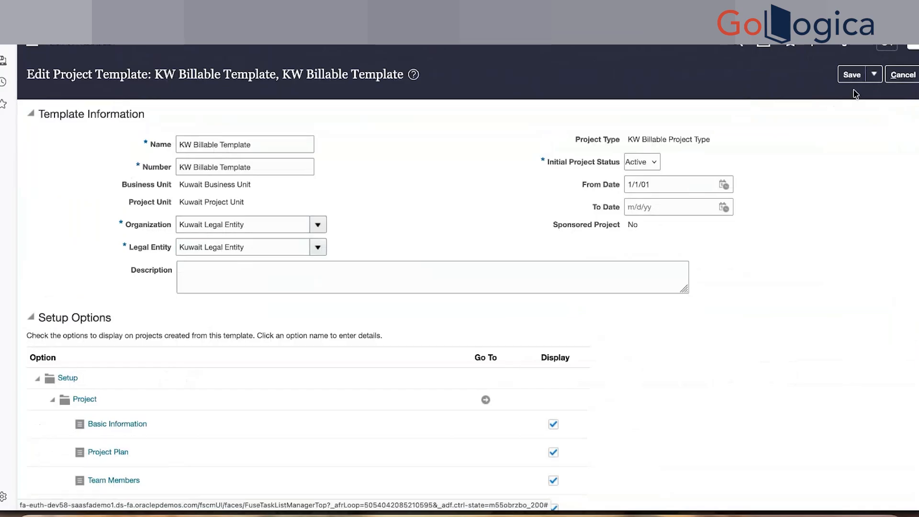
click(873, 74)
click(854, 91)
click(906, 75)
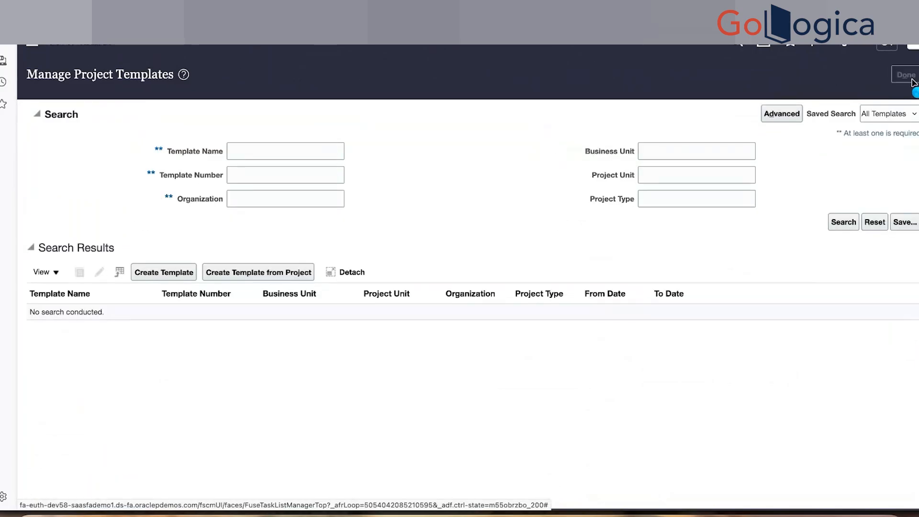